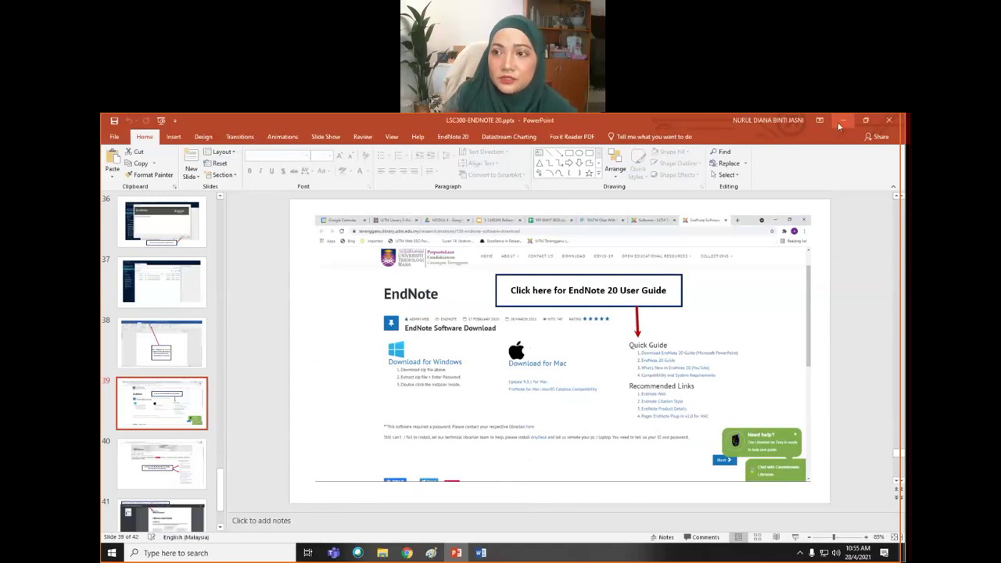
- Minimise the PowerPoint window showing the EndNote 20 presentation
click(842, 121)
- Minimise Chrome and launch EndNote 20 from its desktop shortcut, opening the Testing Dee library
click(844, 121)
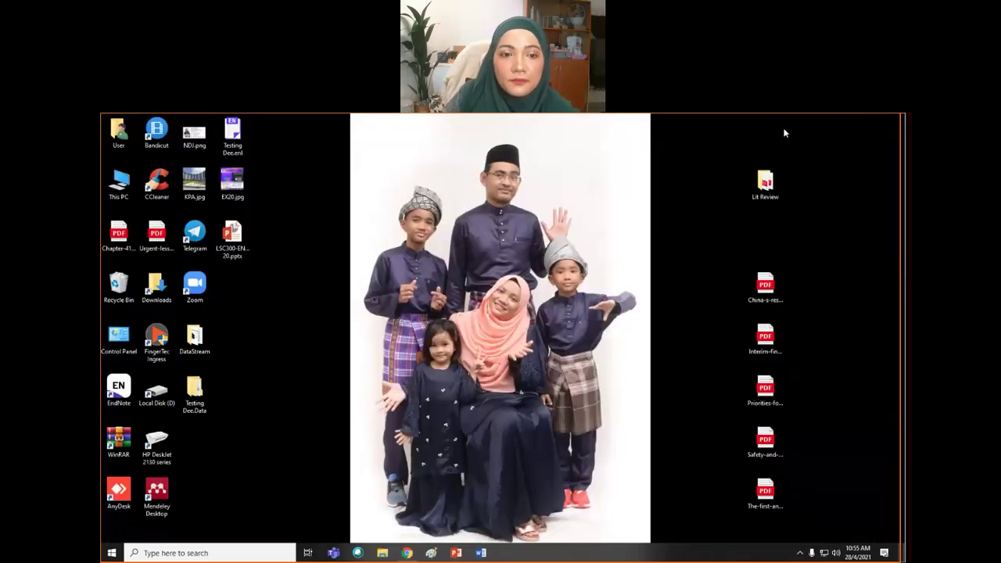
click(119, 395)
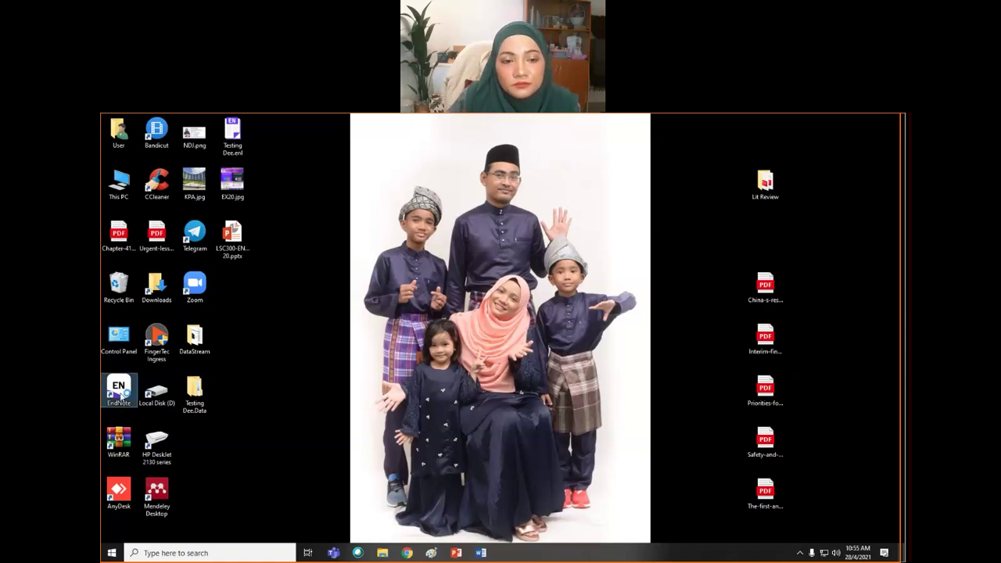
double_click(119, 392)
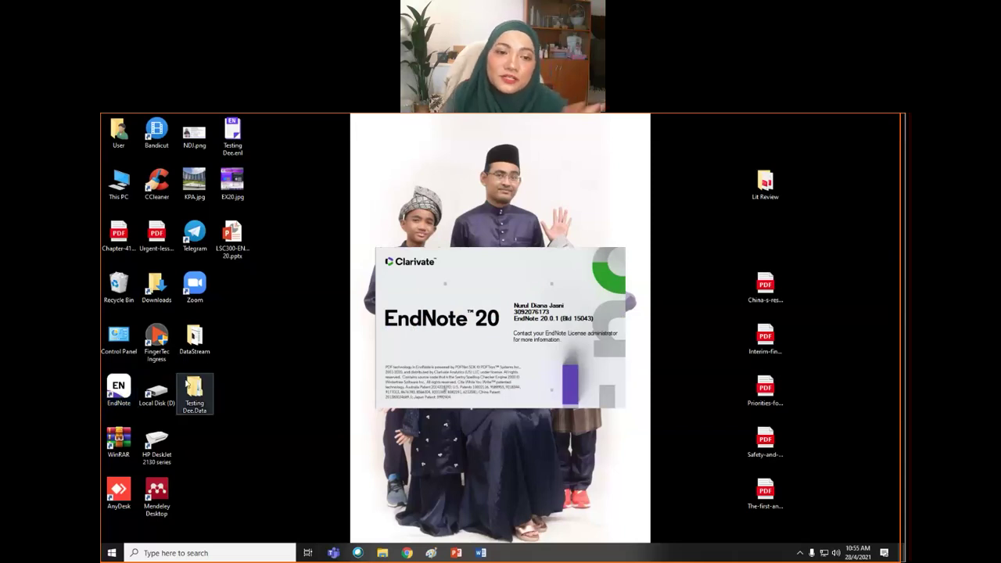
click(149, 555)
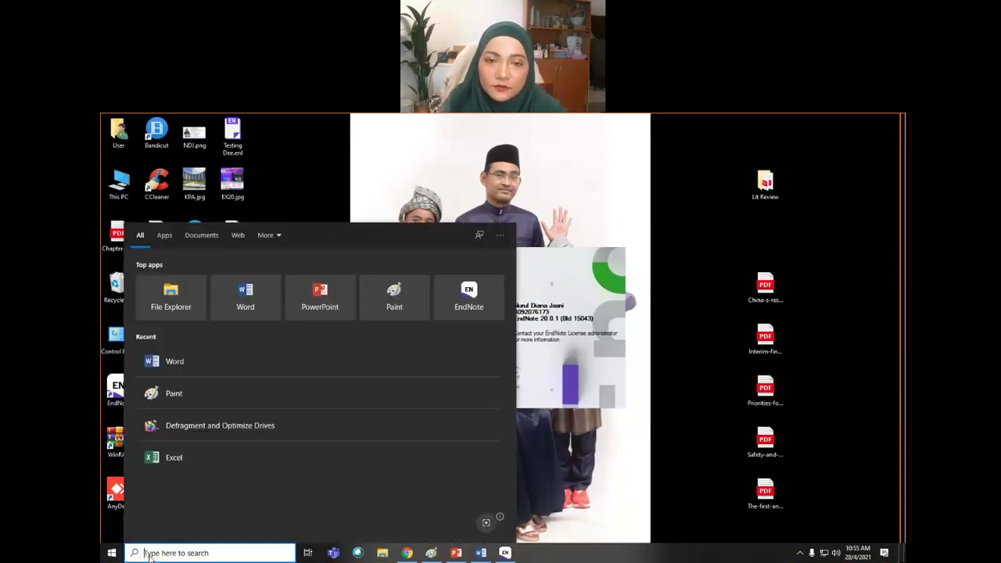
text(end)
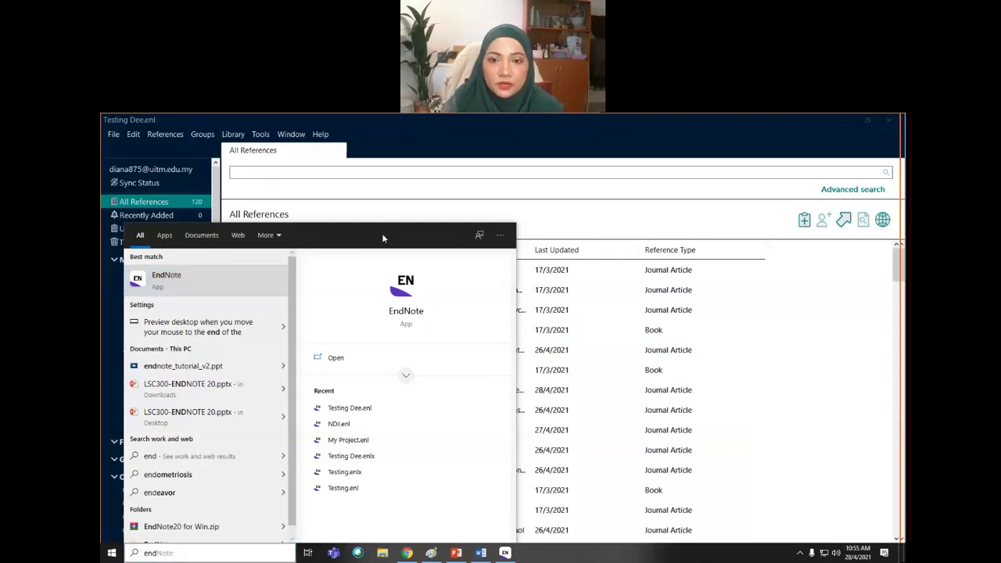
click(634, 512)
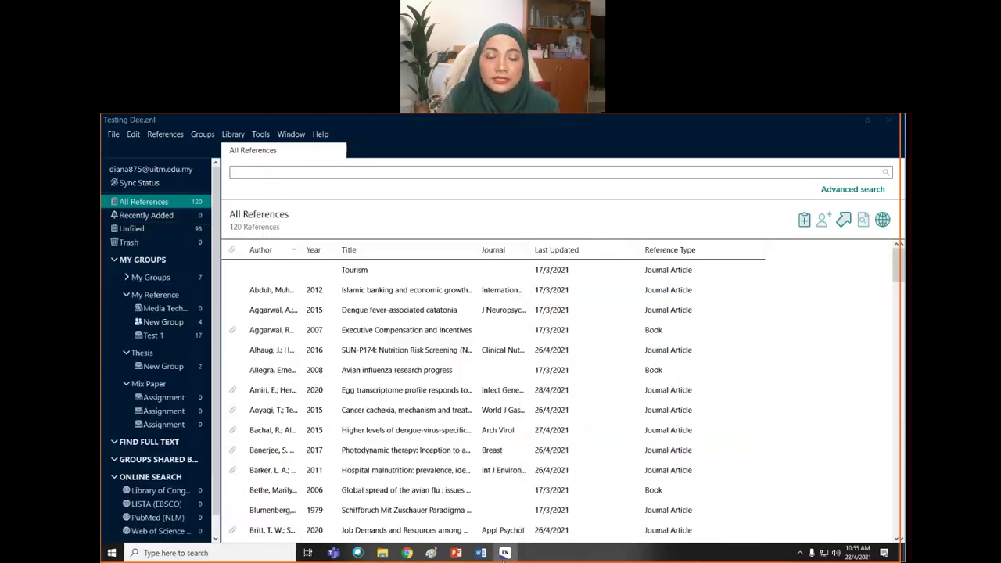
click(633, 511)
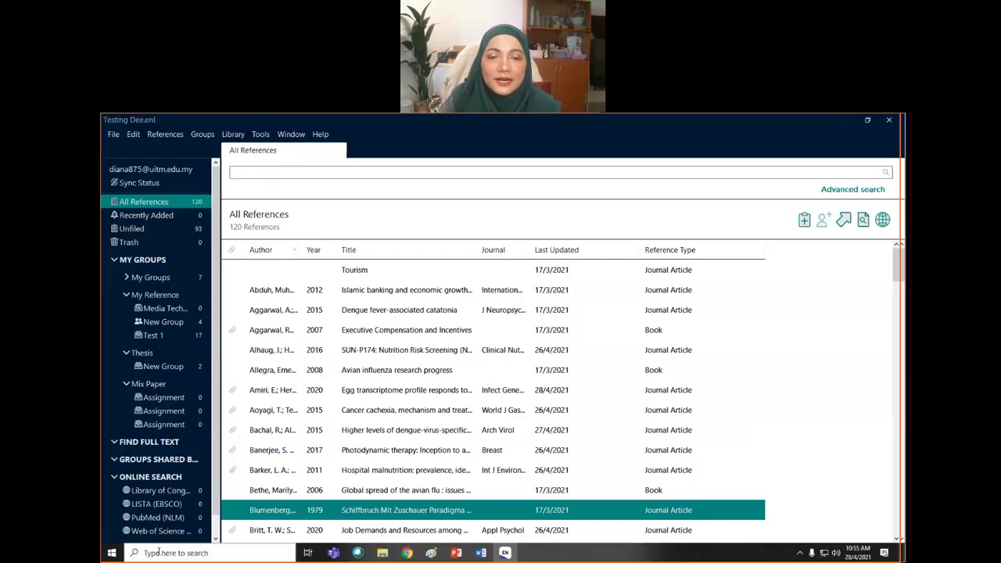
click(114, 136)
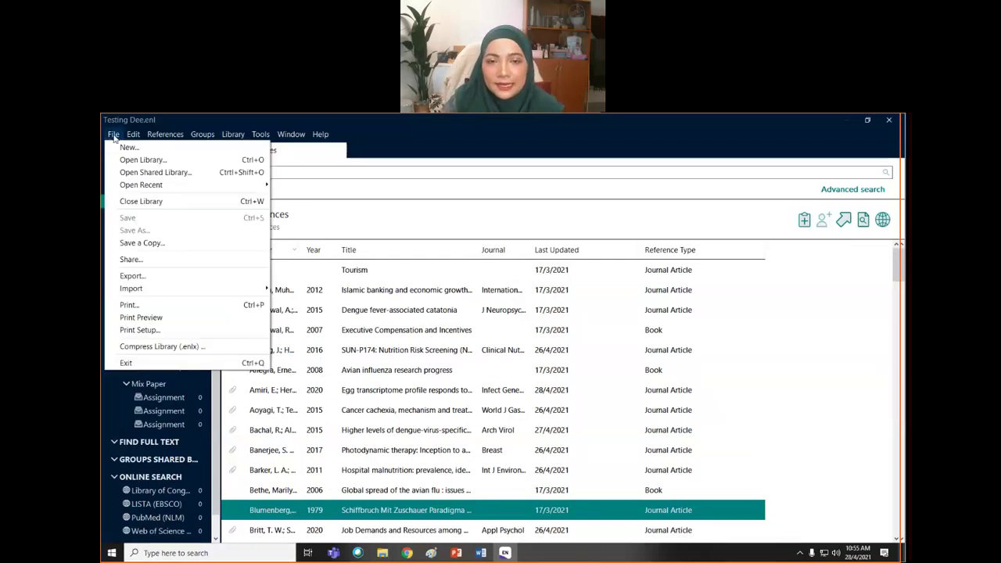
- Save a new library named 'My Project' in the Desktop folder
click(126, 147)
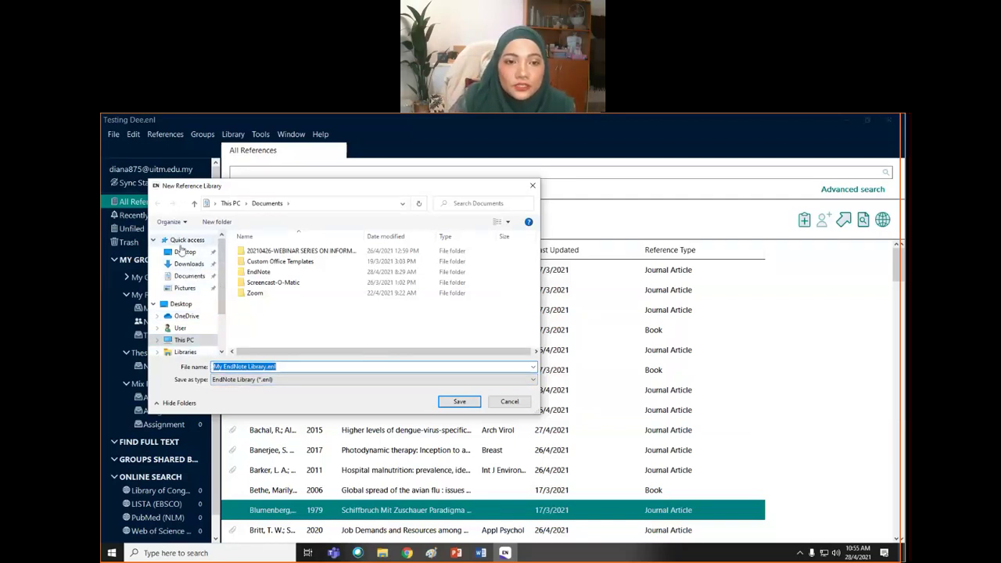
click(185, 252)
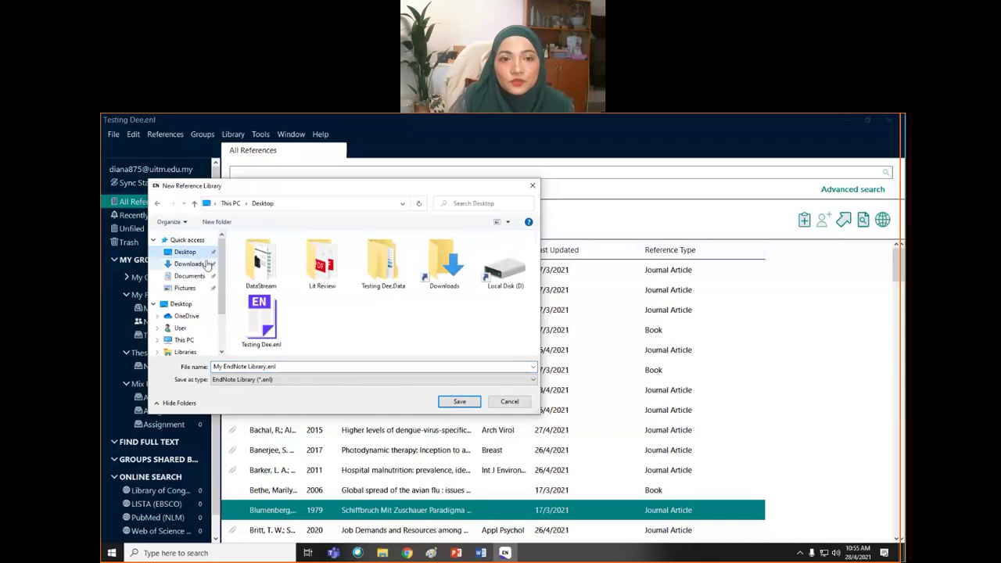
scroll(220, 275, down, 1)
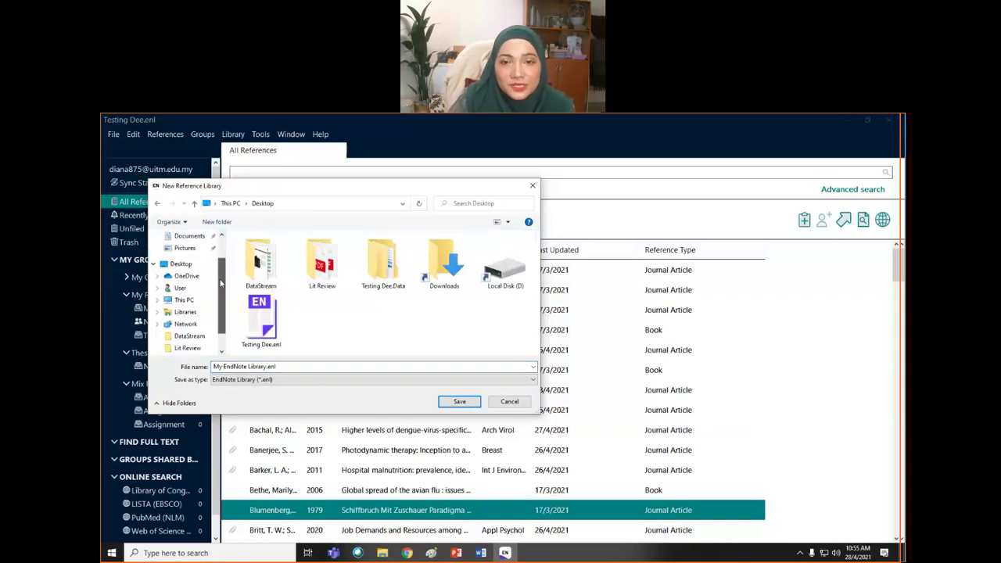
scroll(221, 284, up, 1)
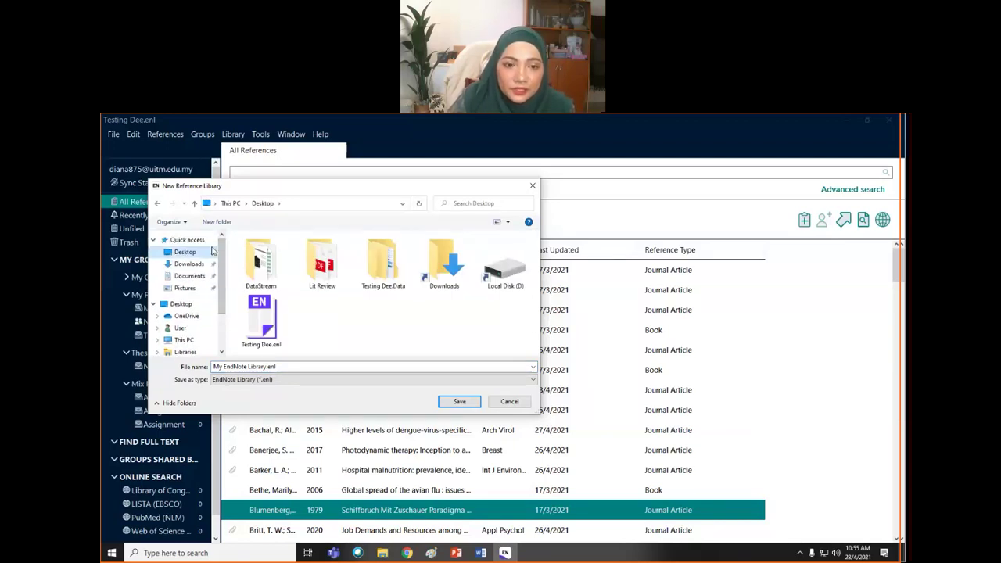
click(186, 254)
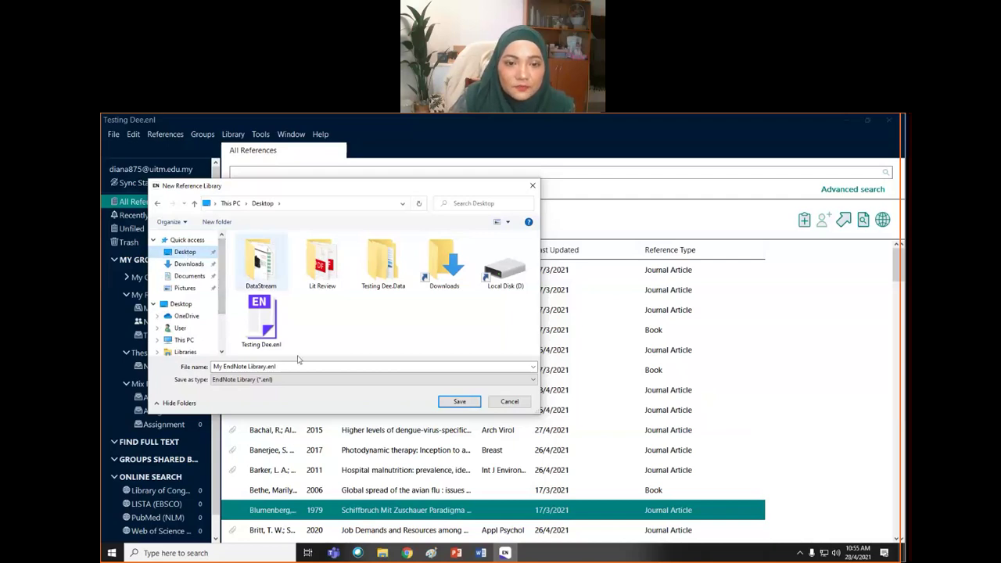
click(287, 368)
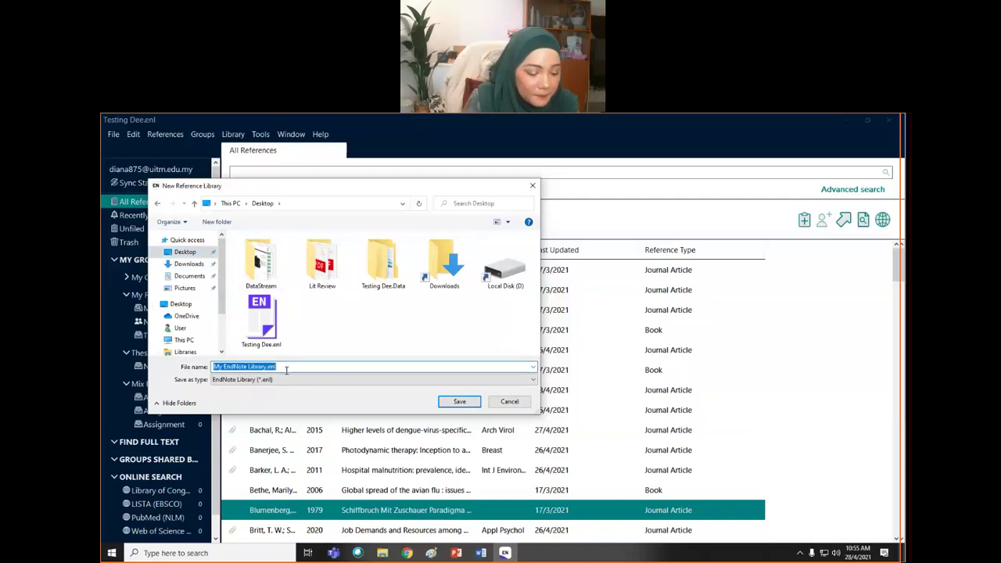
text(My Project)
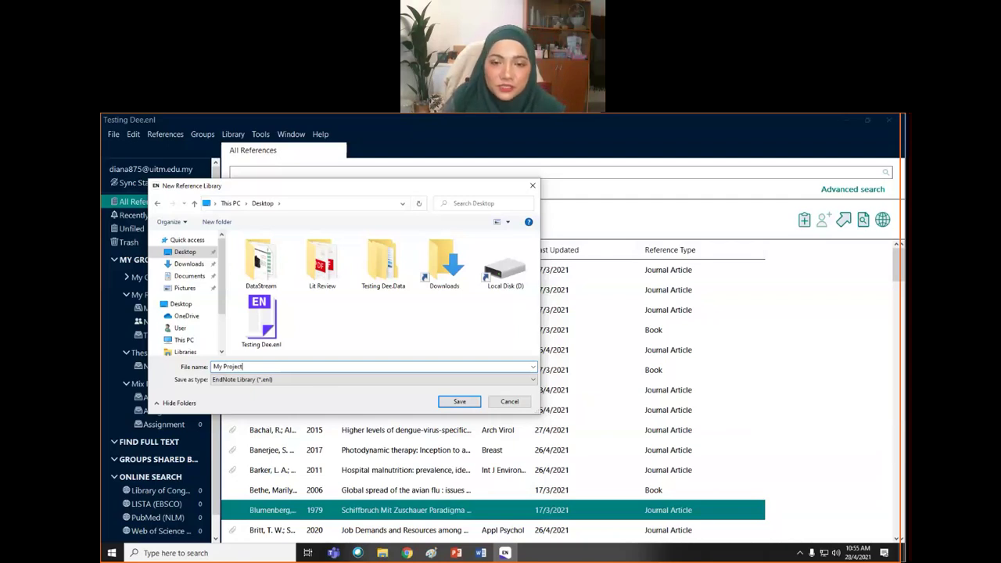
click(458, 403)
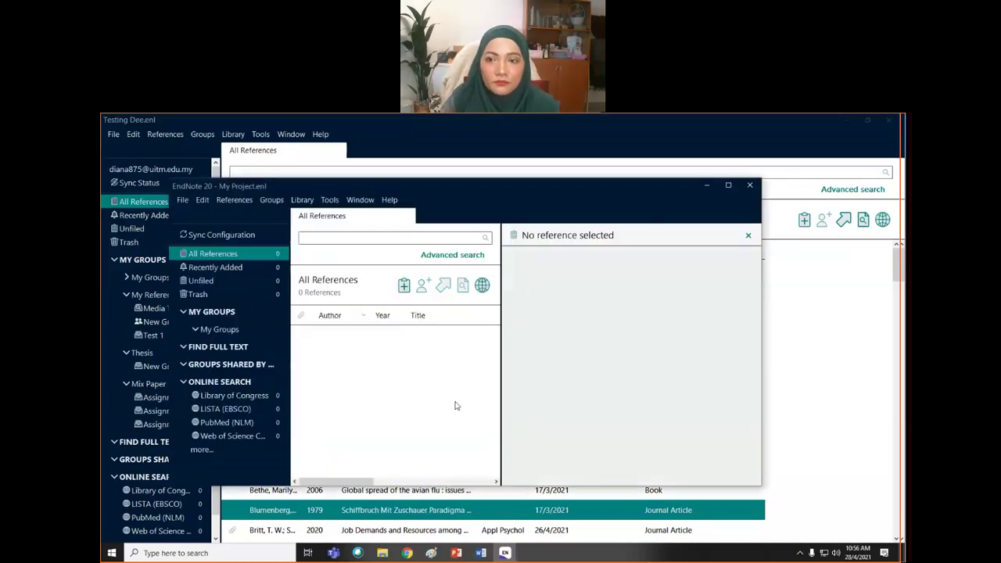
- Maximise the empty My Project library window and make it the active window
click(728, 187)
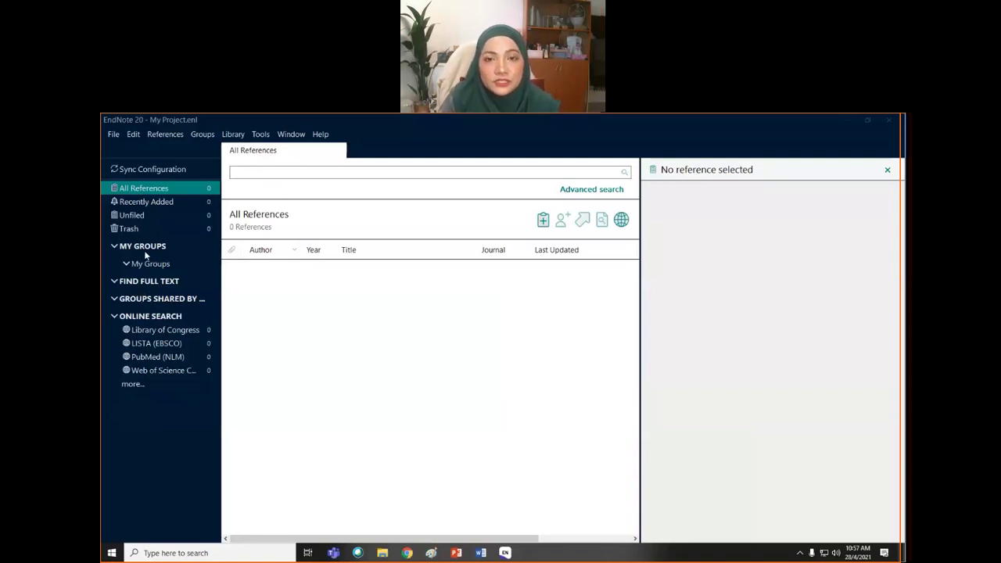
click(297, 396)
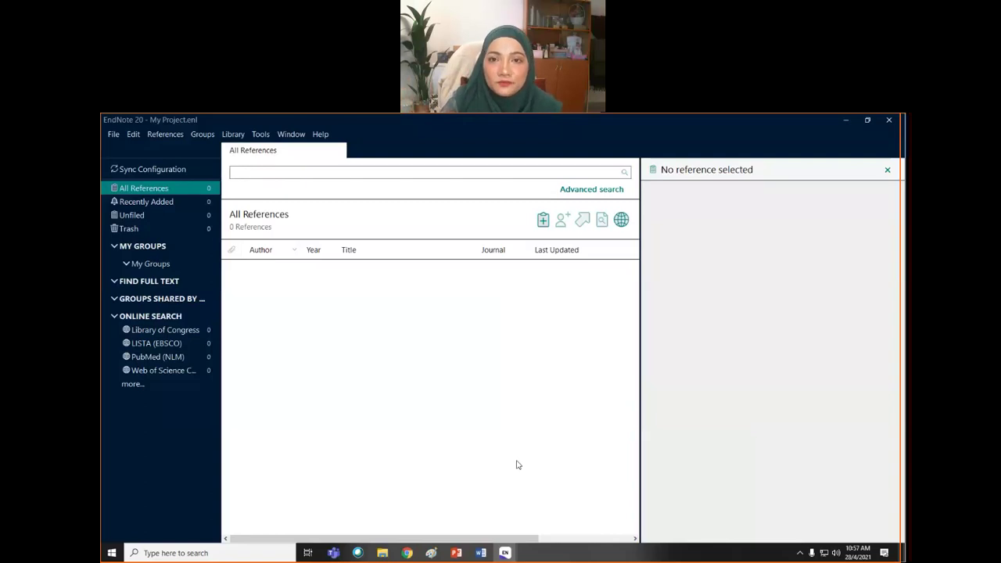
- Open the PubMed (NLM) online search and switch its first search field from Author to Title
click(146, 362)
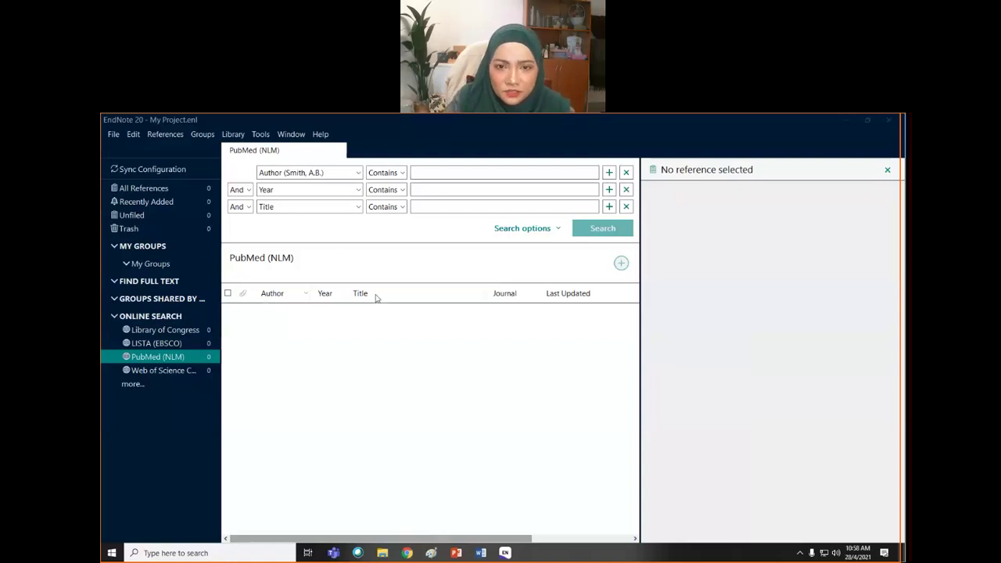
click(357, 173)
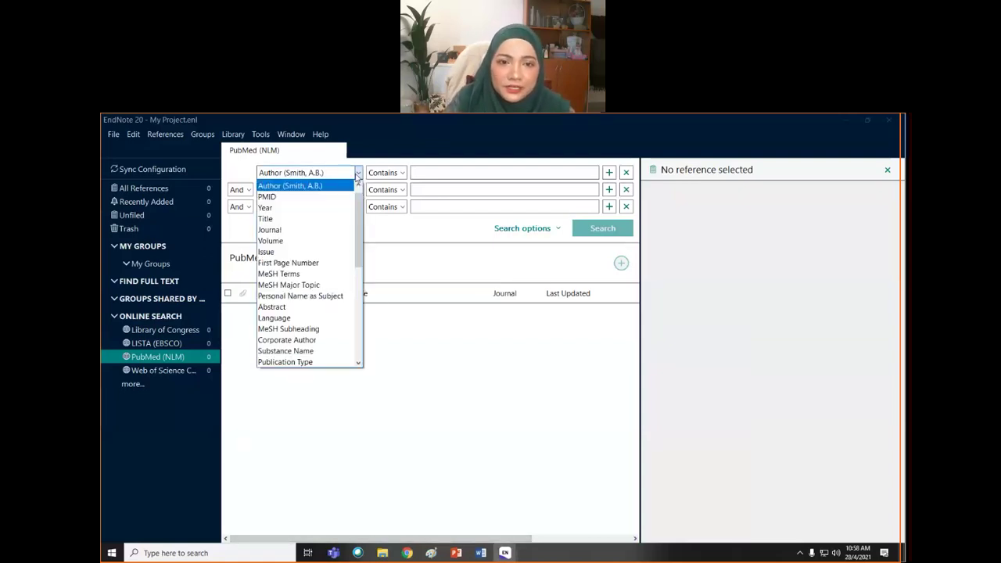
click(340, 219)
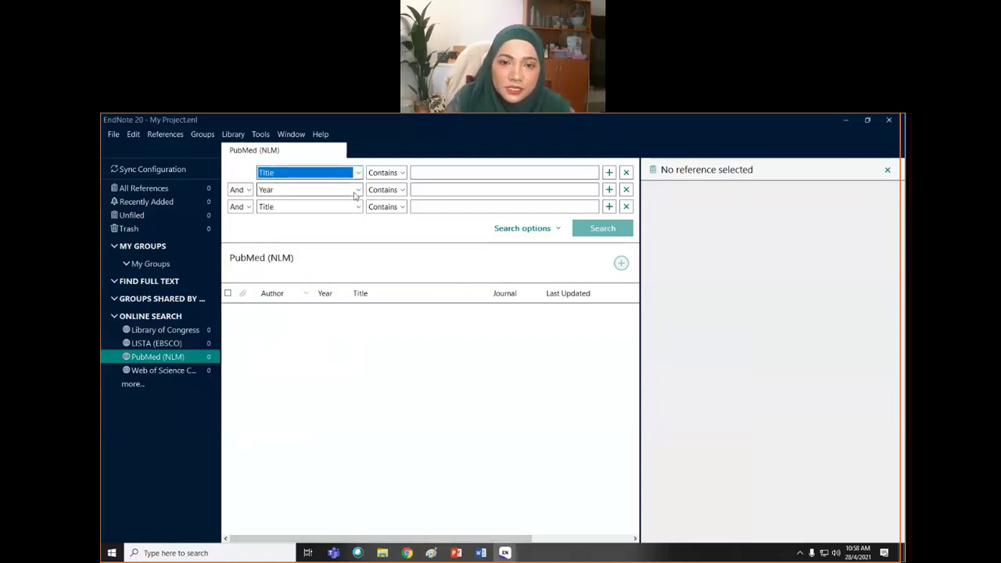
click(358, 190)
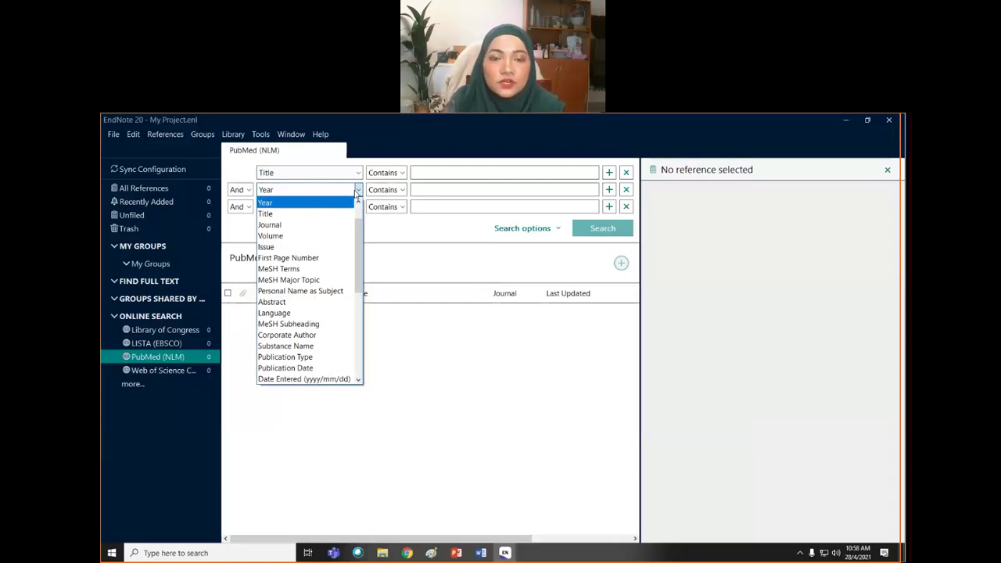
click(382, 232)
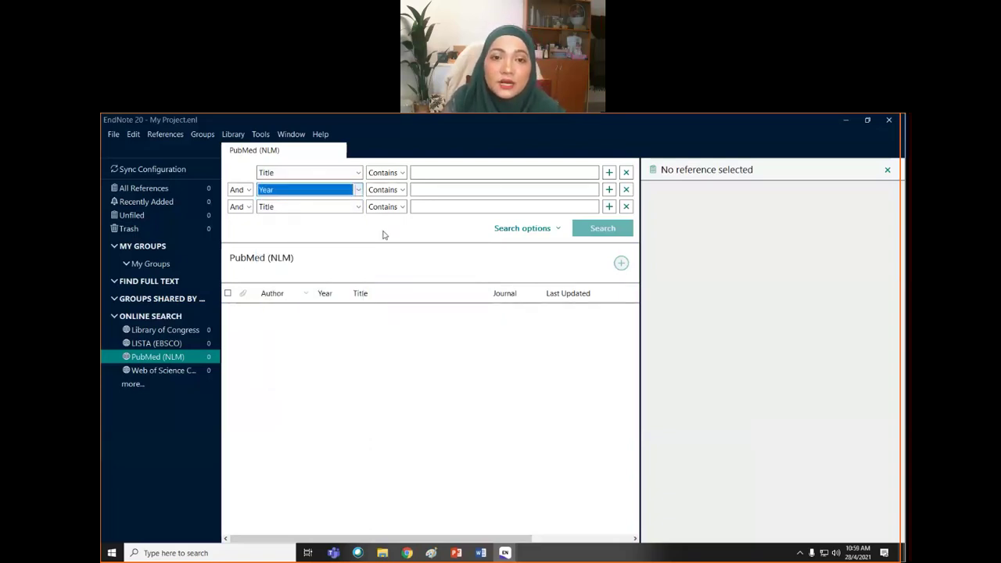
click(357, 206)
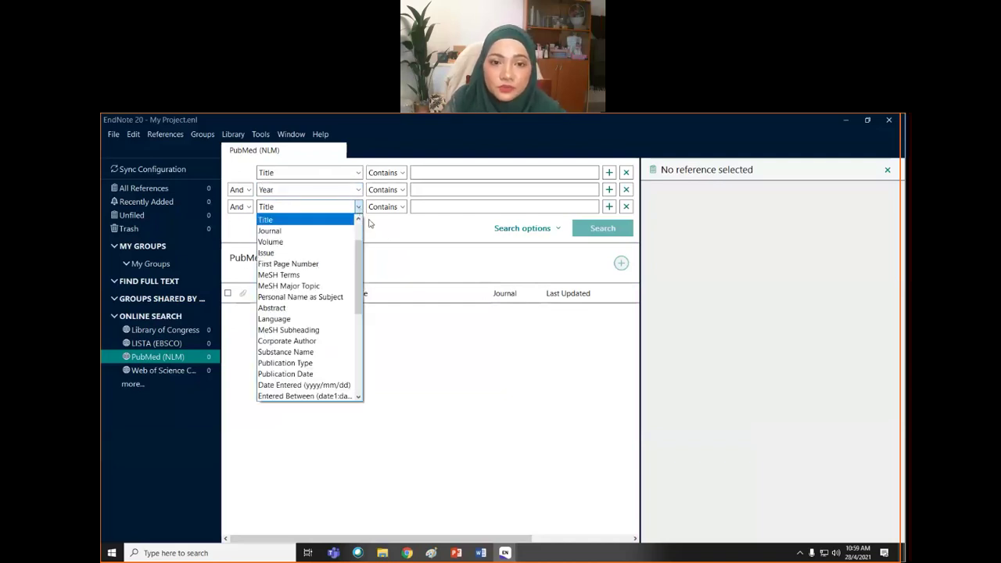
click(433, 173)
click(431, 171)
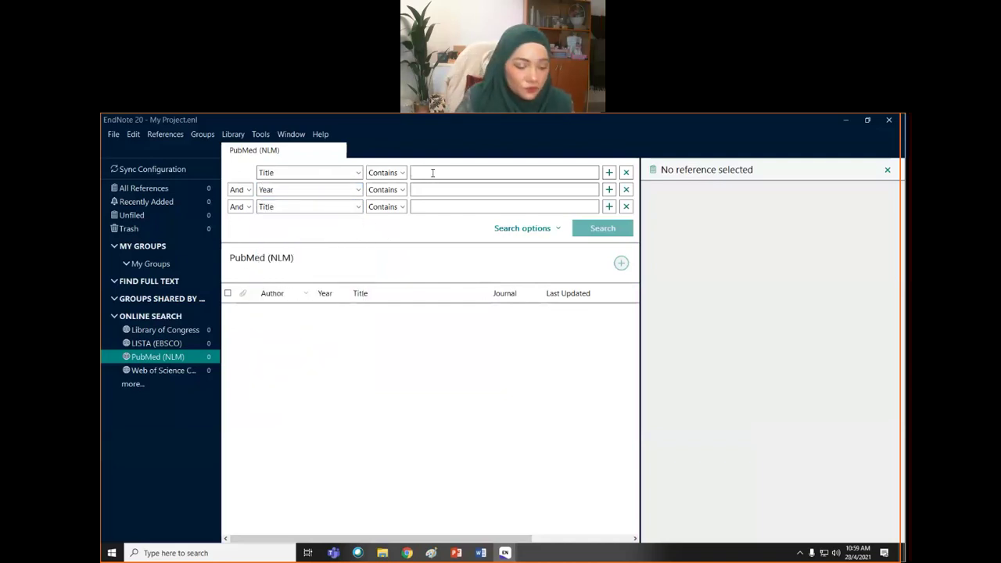
- Search PubMed for titles containing 'covid-19'
text(Vit)
key(BackSpace)
key(BackSpace)
key(BackSpace)
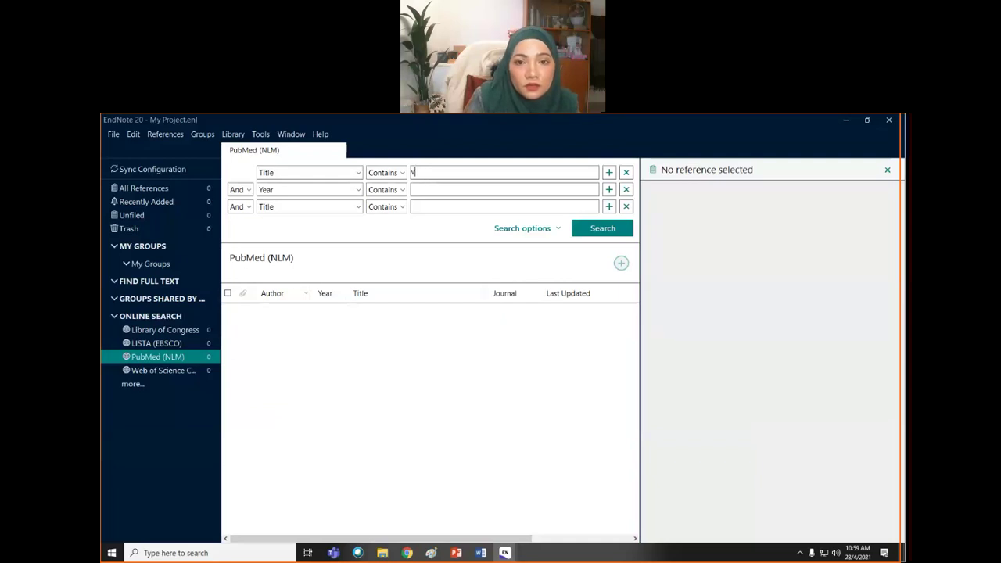
text(covid)
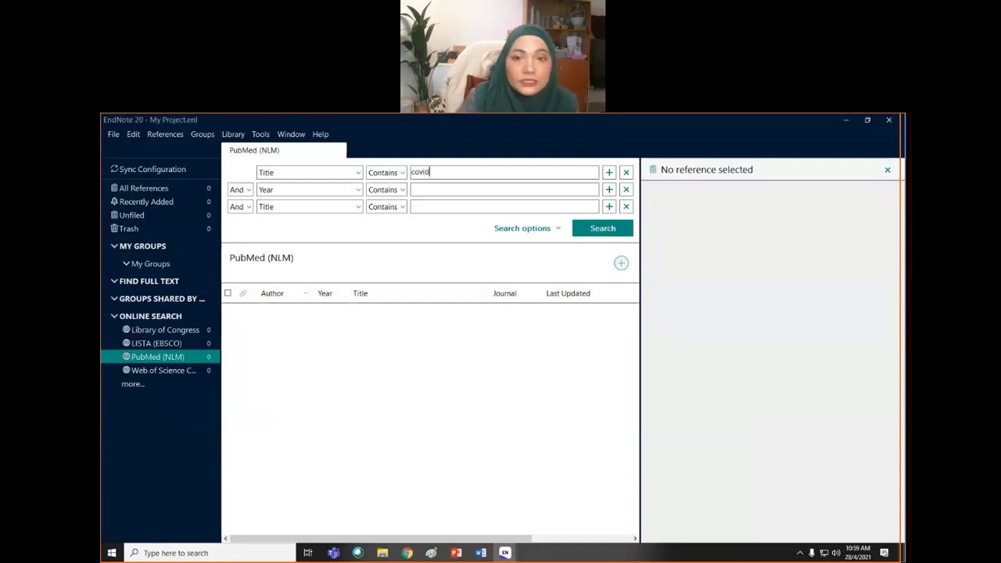
text(-19)
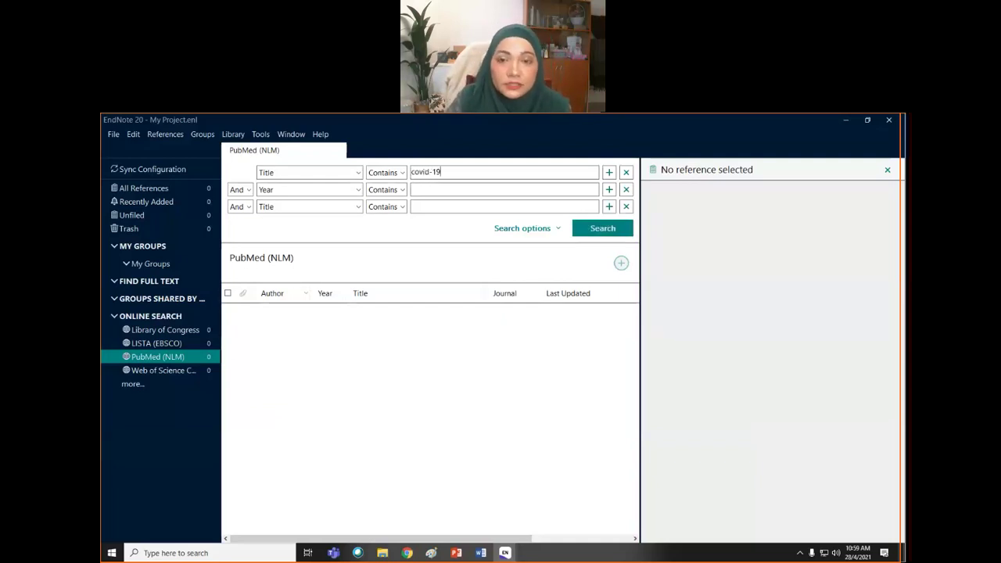
click(594, 227)
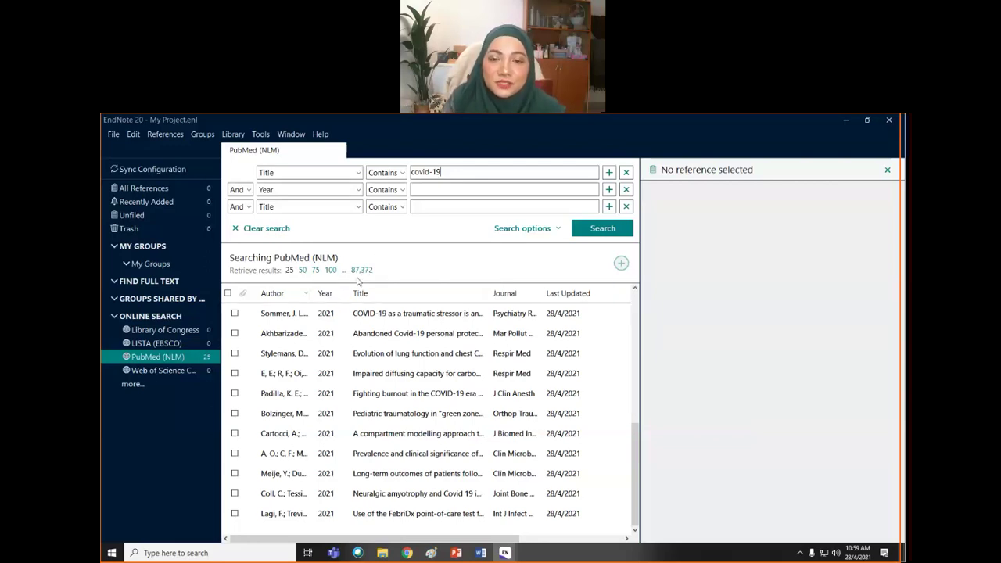
- Check eight results: protective equipment, diffusing capacity, burnout, compartment modelling, bradycardia, long-term outcomes, neuralgic amyotrophy, FebriDx
click(234, 333)
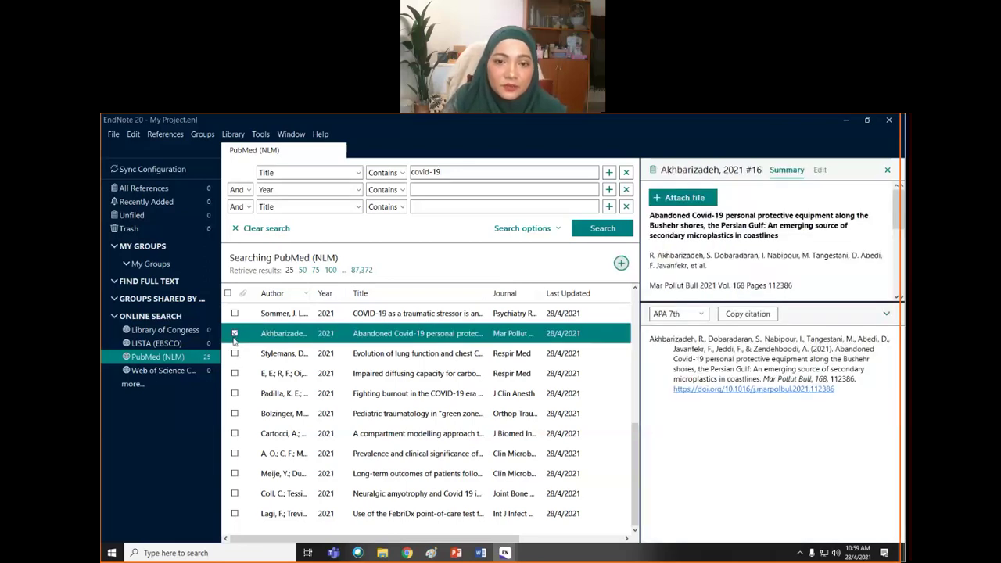
click(235, 373)
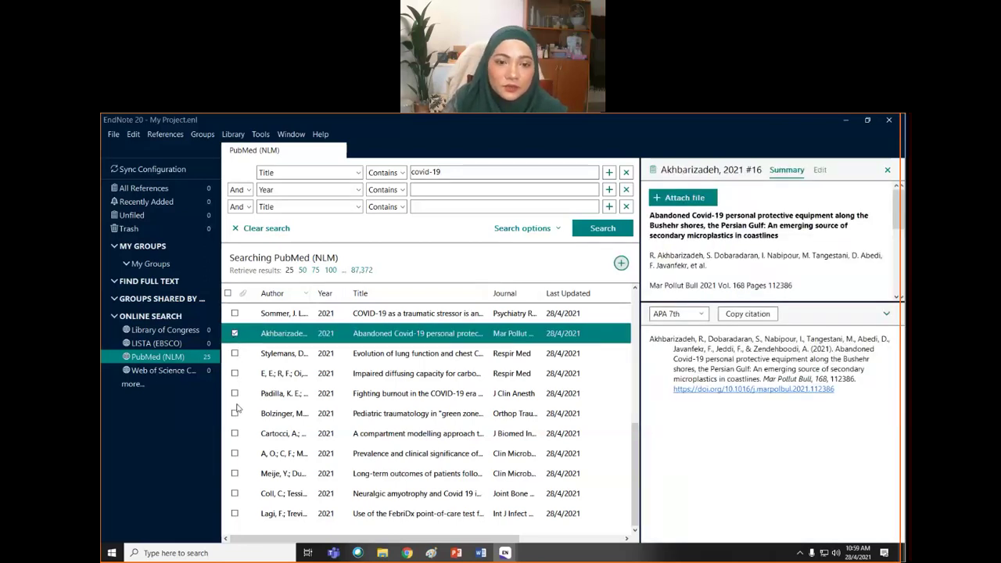
click(235, 394)
click(234, 433)
click(235, 453)
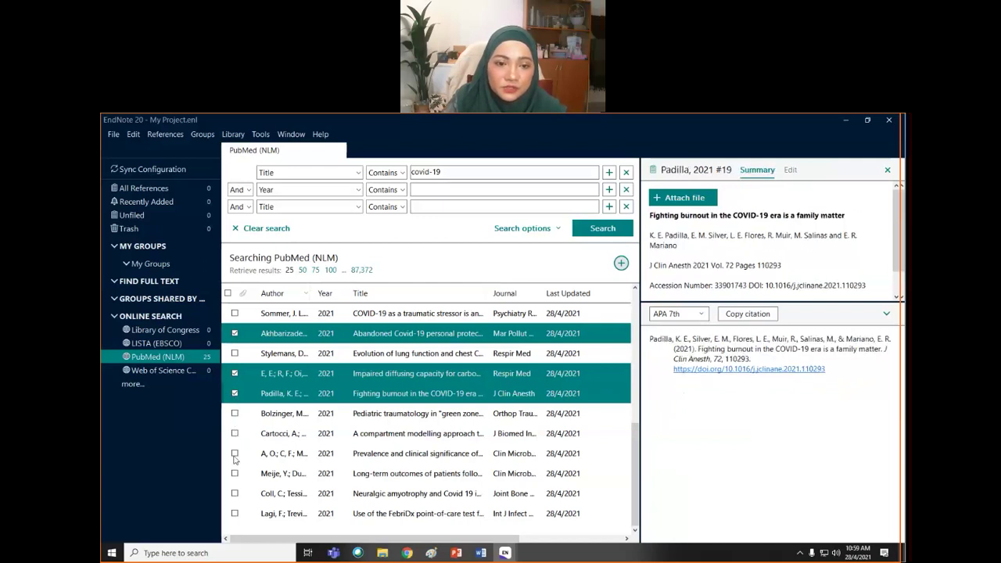
click(235, 474)
click(235, 494)
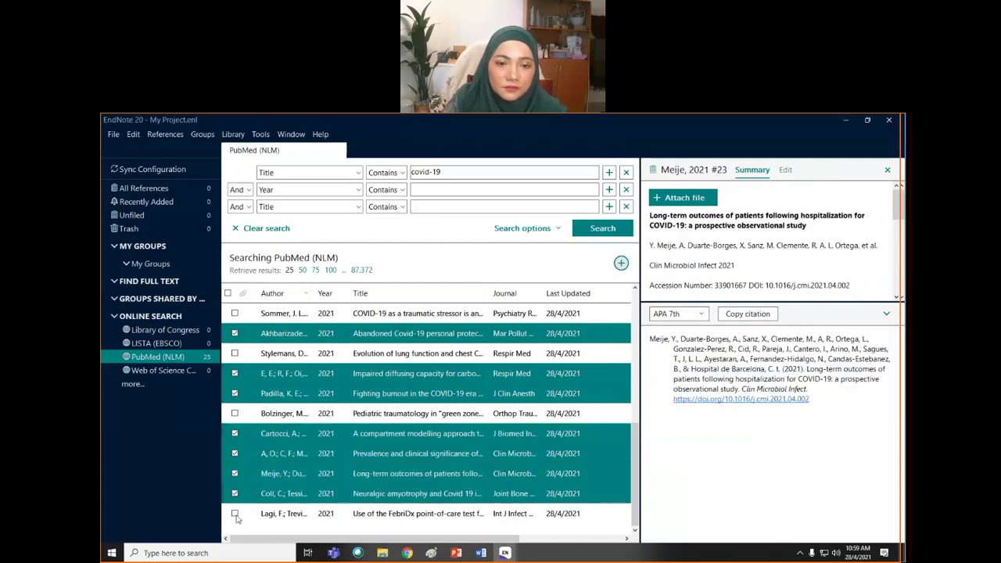
click(235, 513)
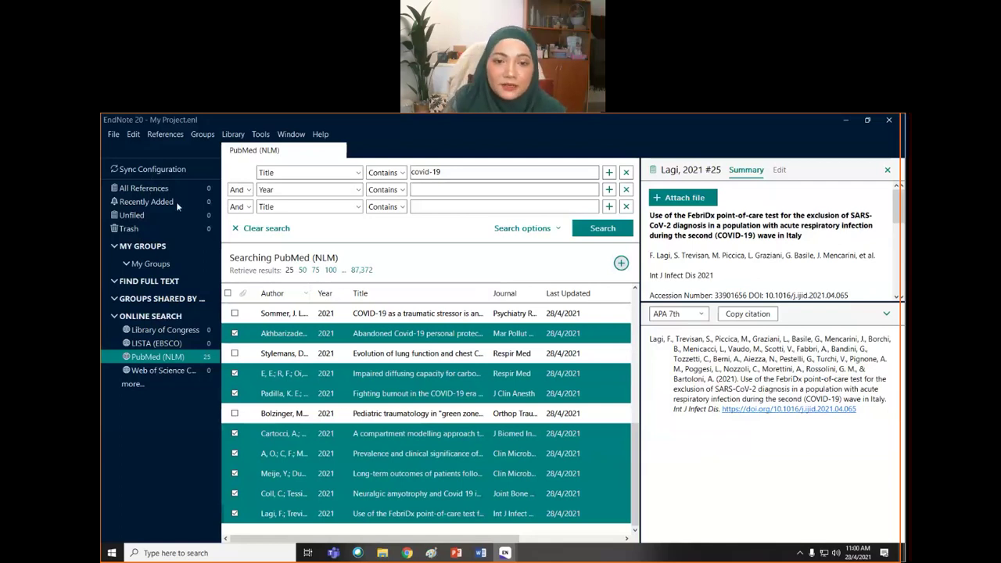
- Add the eight checked references to the My Project library and show All References
right_click(318, 335)
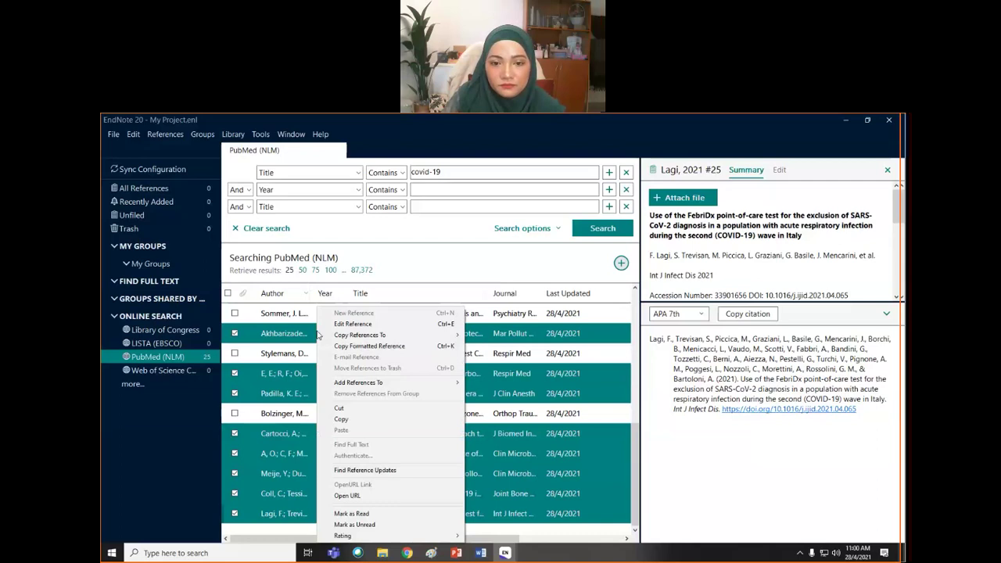
click(621, 265)
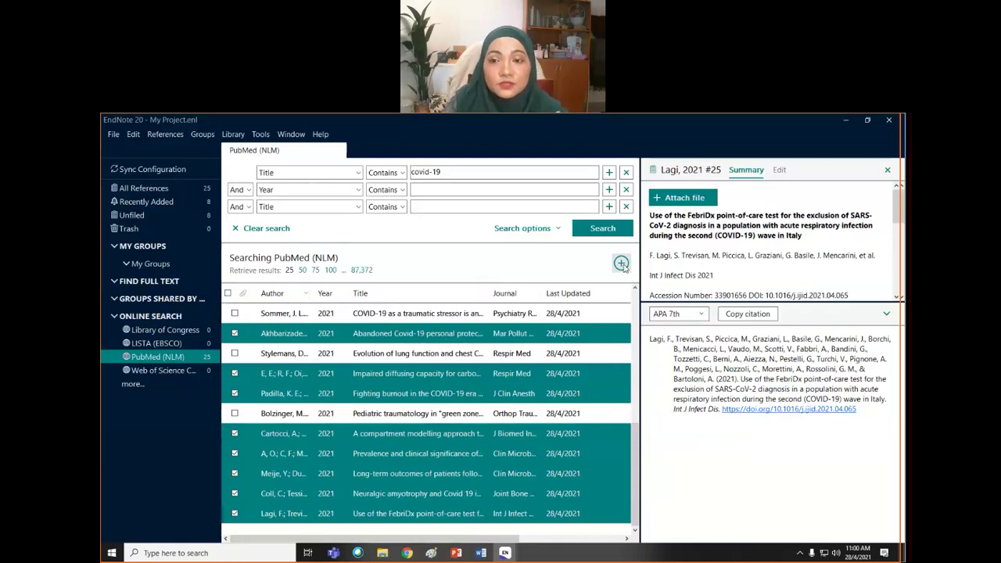
click(155, 189)
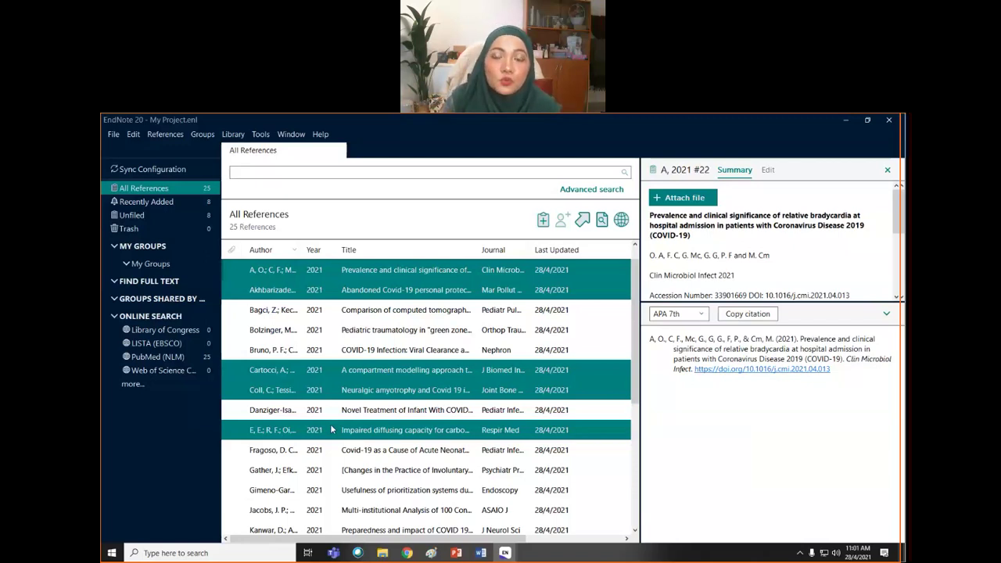
- Run Find Full Text on the eight selected library references
right_click(318, 280)
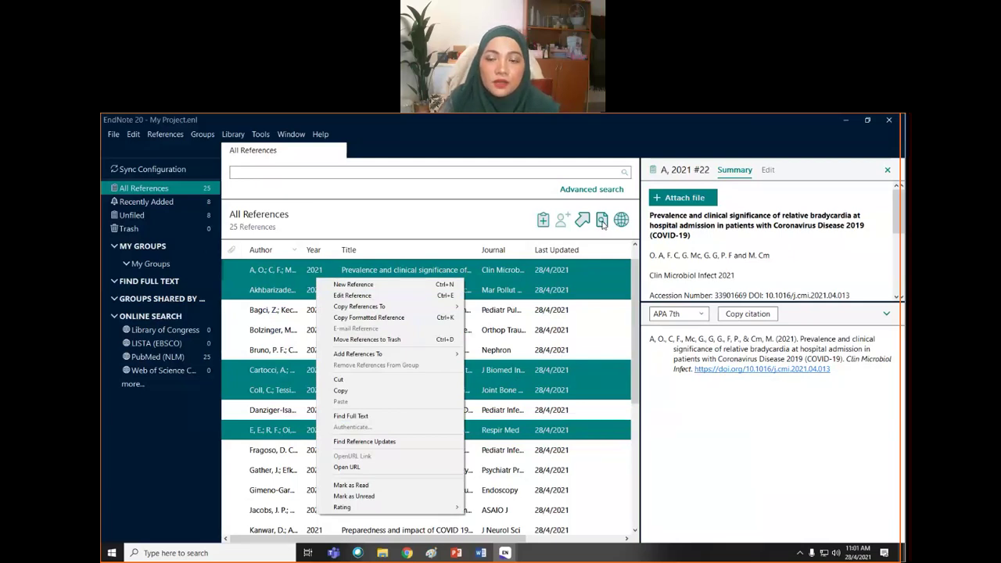
click(602, 222)
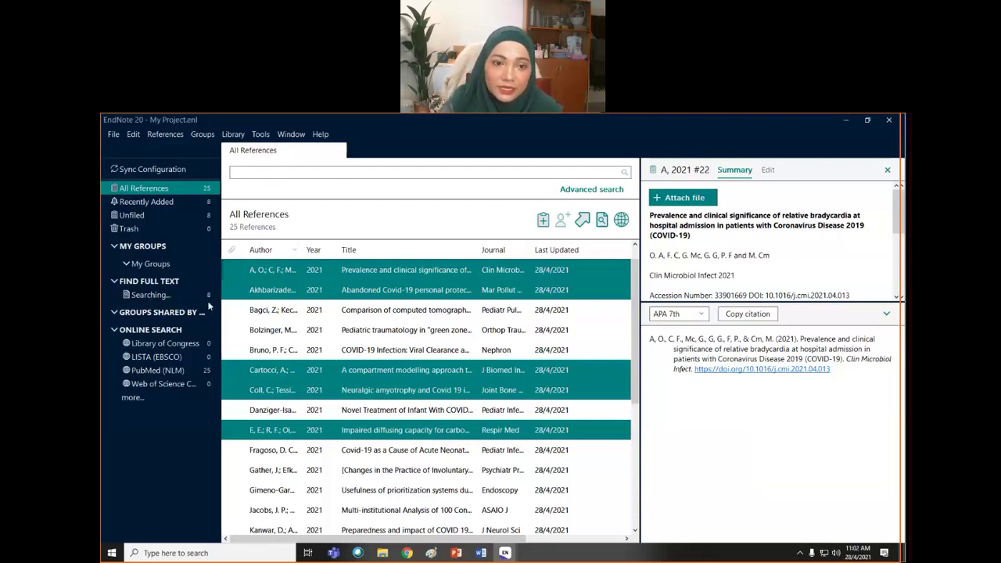
- View the Find Full Text 'Searching...' group, then go back to the PubMed covid-19 results
right_click(288, 288)
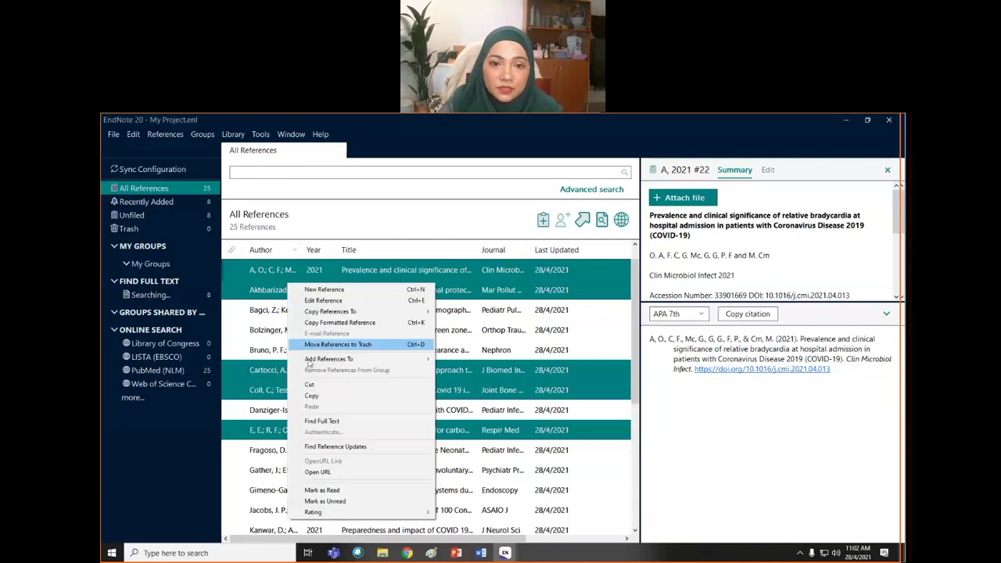
click(327, 421)
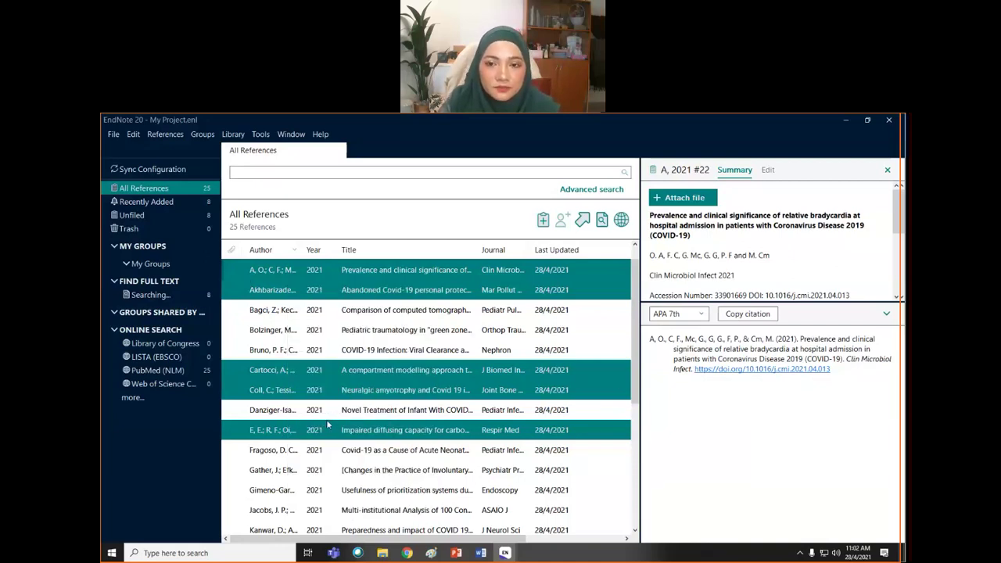
click(140, 295)
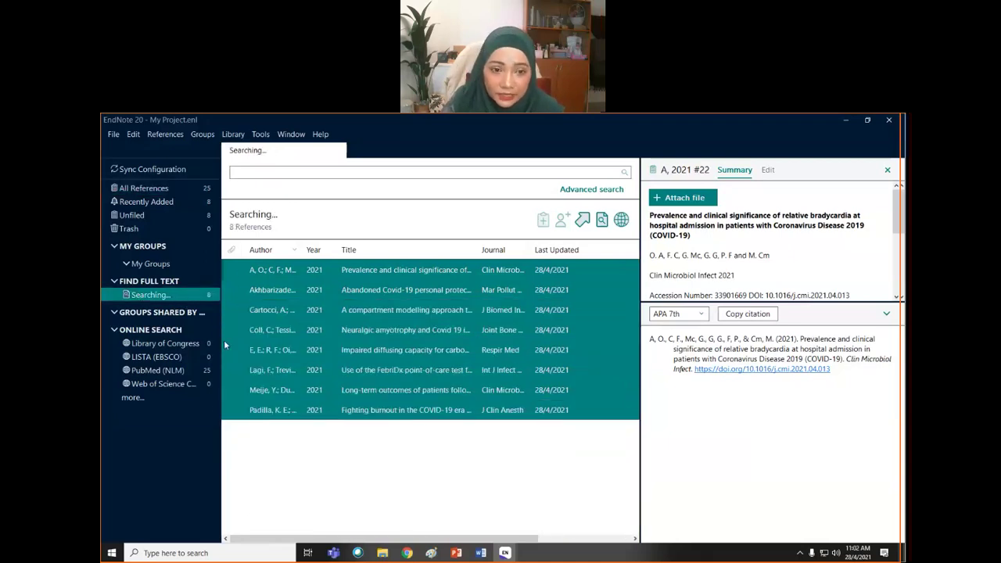
click(177, 373)
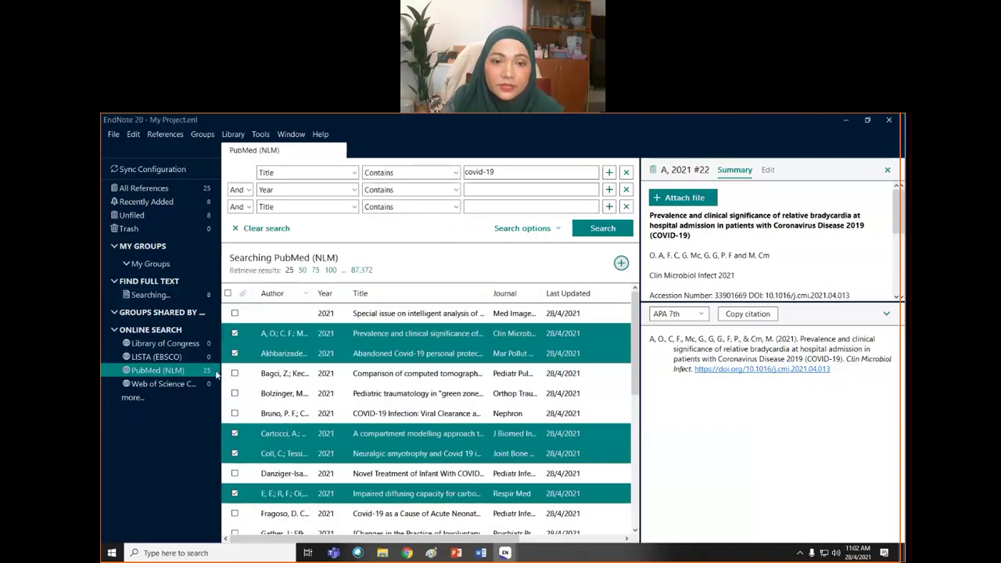
- Uncheck the eight previously added papers in the PubMed covid-19 results
click(233, 333)
click(235, 353)
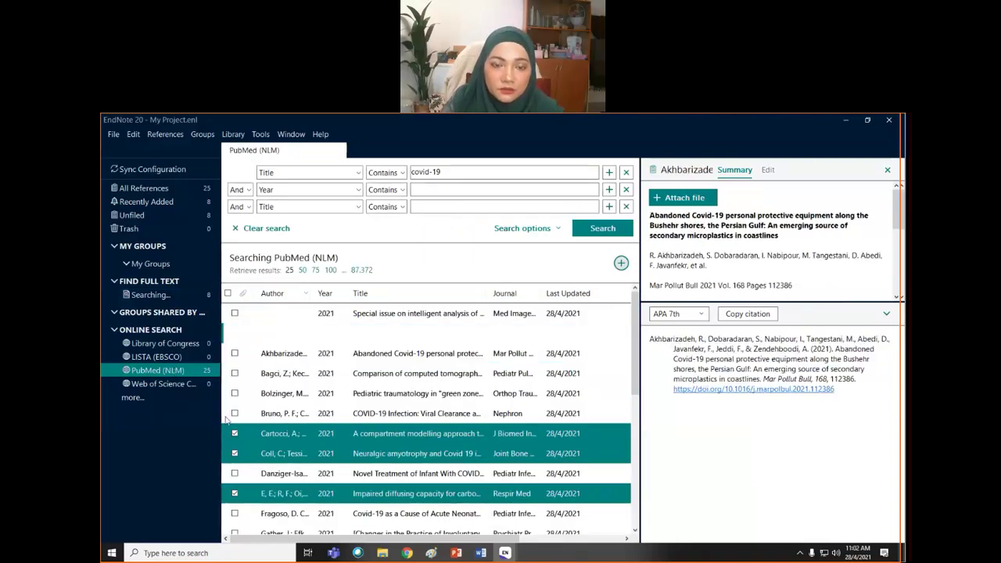
click(235, 434)
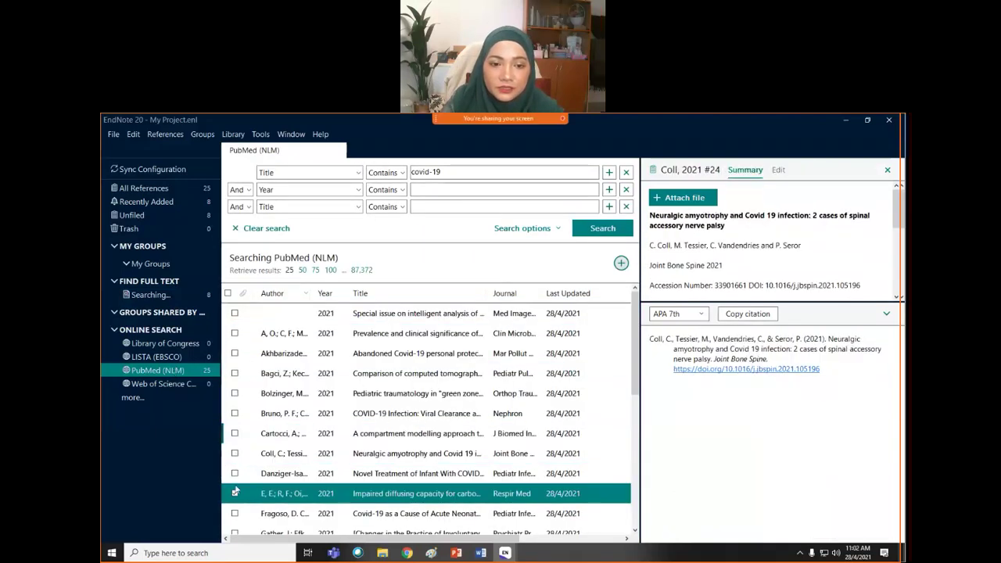
click(235, 494)
scroll(279, 449, down, 5)
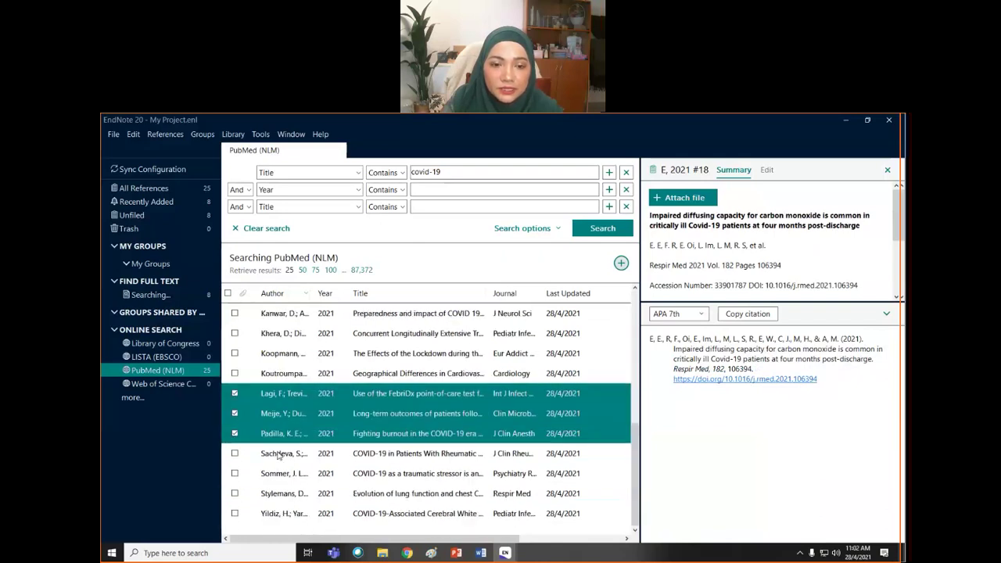
click(235, 393)
click(235, 413)
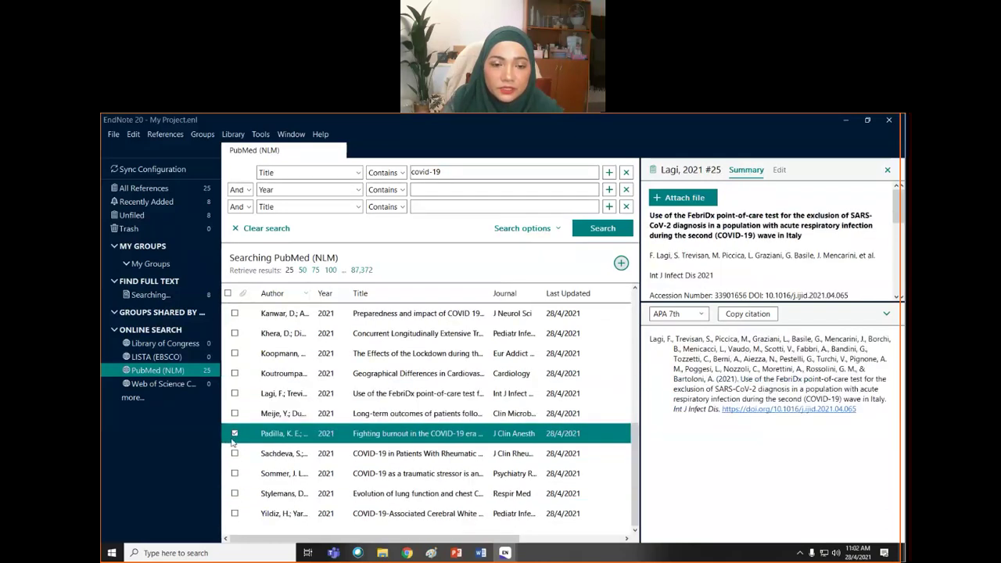
click(235, 434)
click(235, 435)
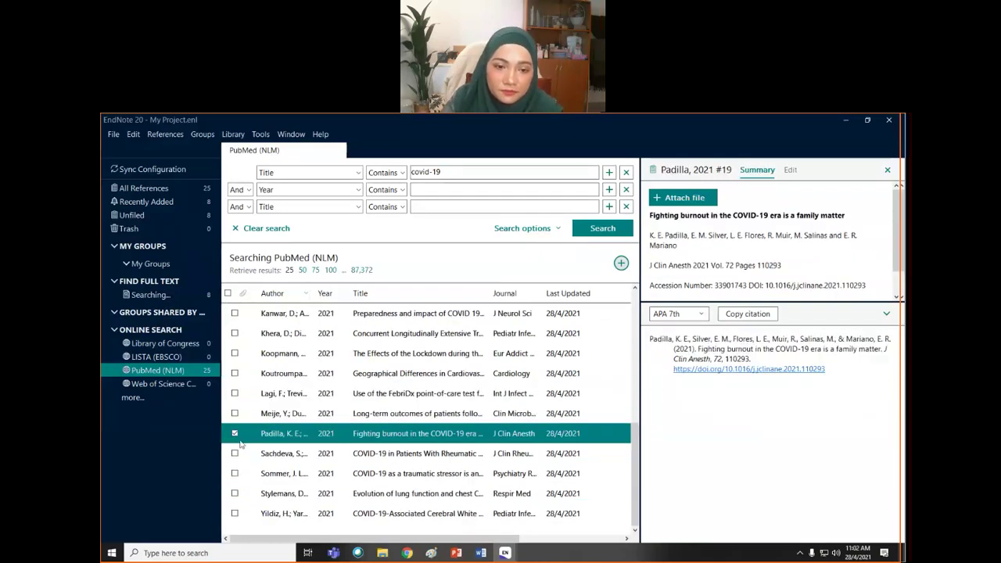
click(235, 434)
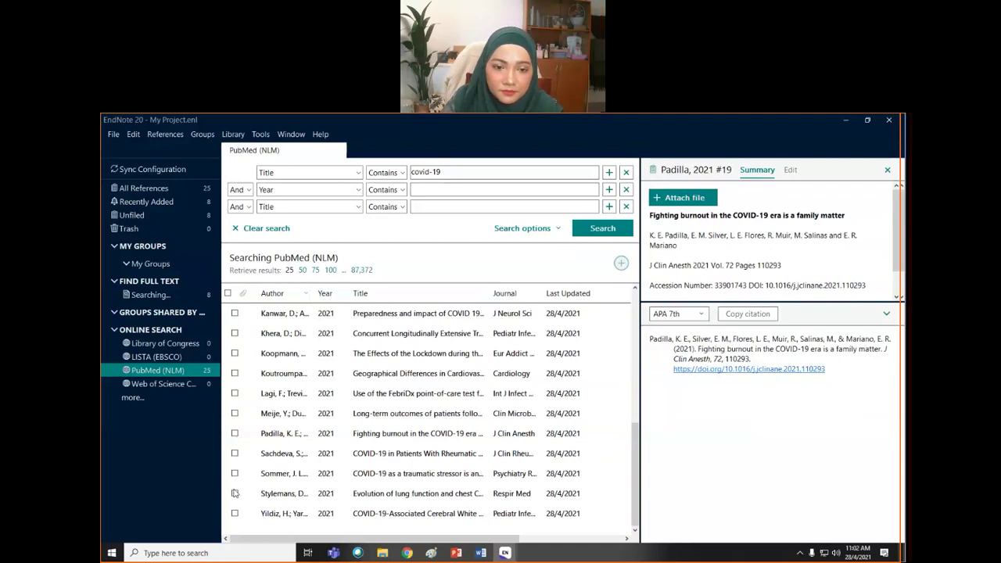
- Check the last four results, add them to the library, and show All References
drag(234, 493, 235, 452)
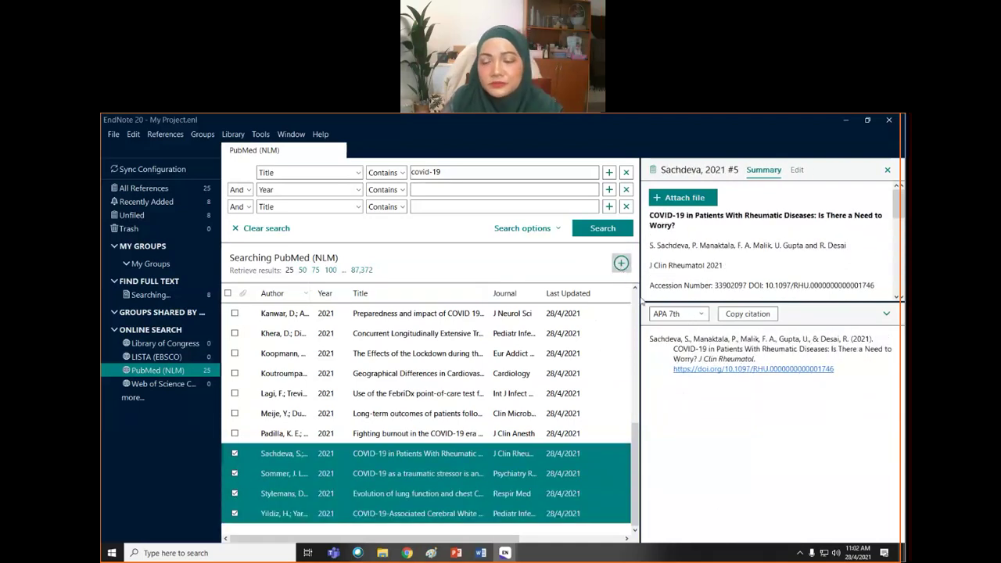
click(621, 266)
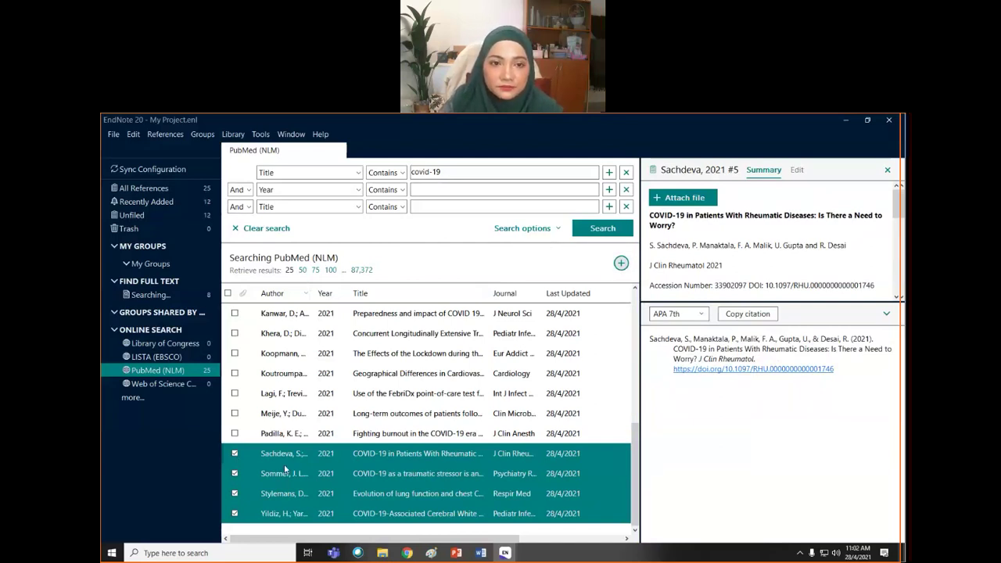
click(148, 188)
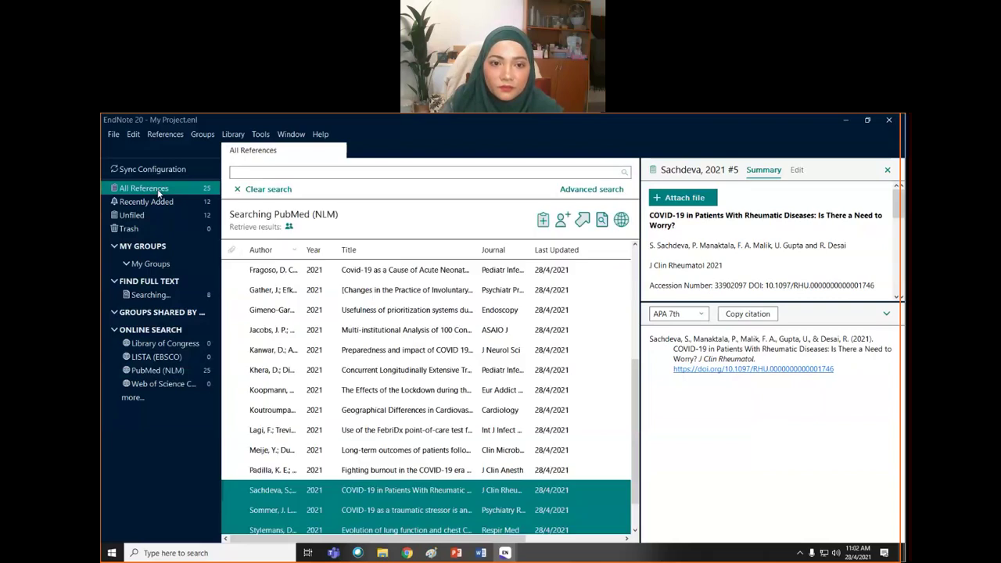
- Run Find Full Text on all My Project references, then minimize that library window
click(295, 276)
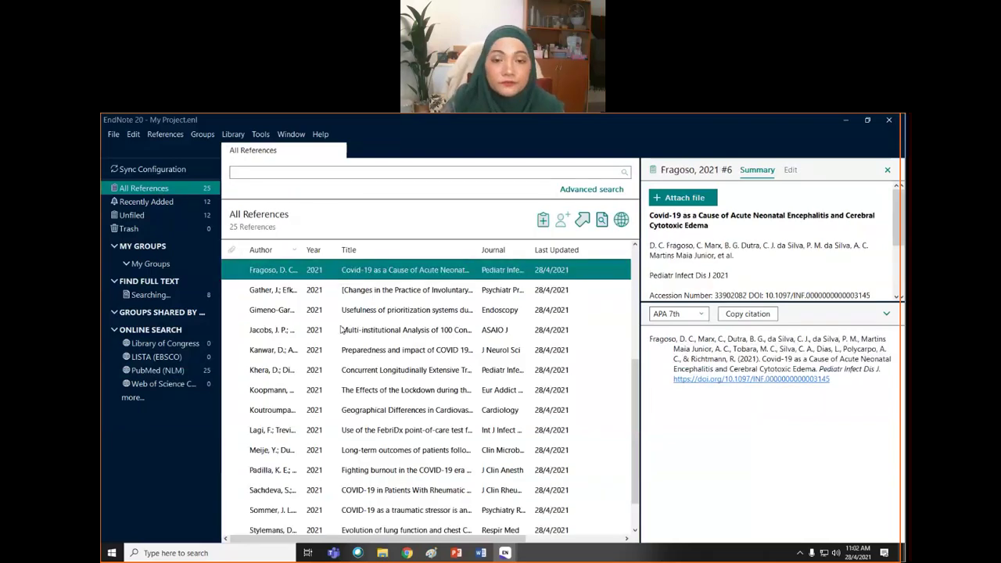
ctrl+click(337, 529)
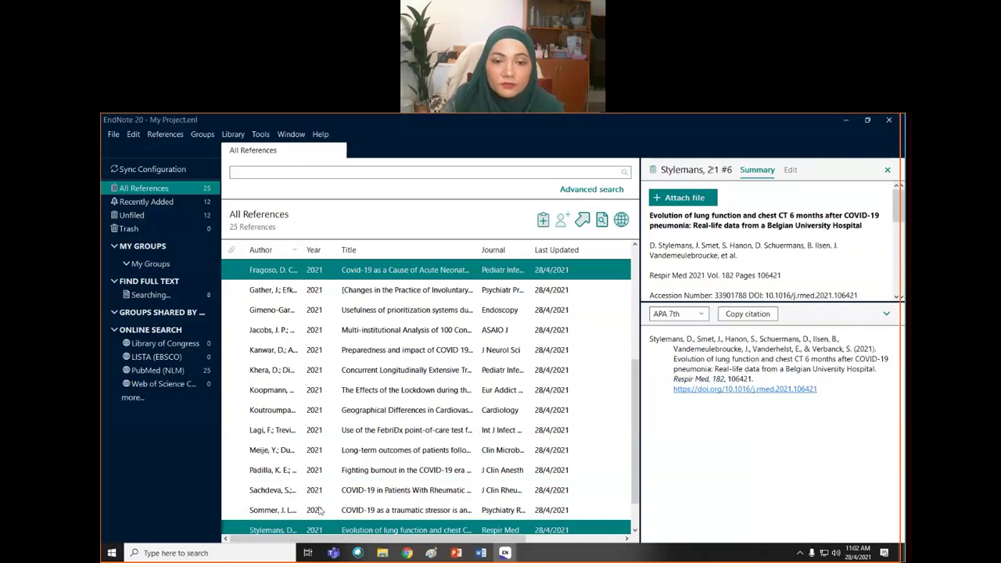
shift+click(317, 513)
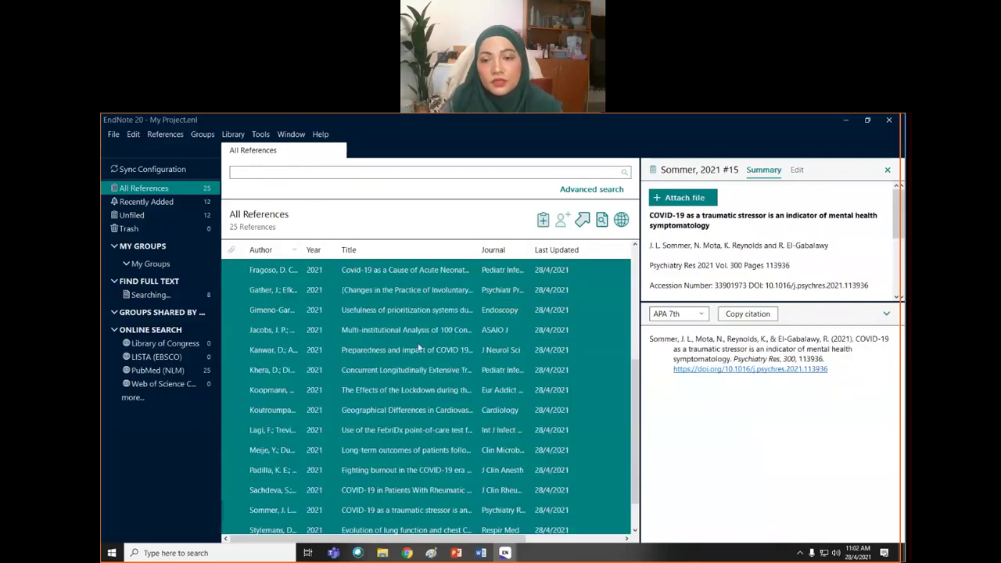
right_click(436, 329)
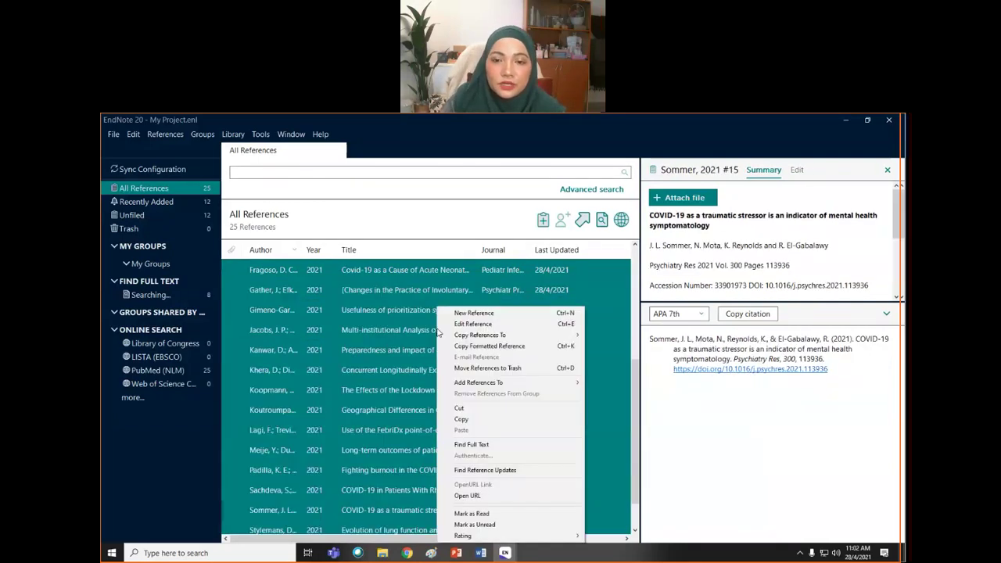
click(469, 444)
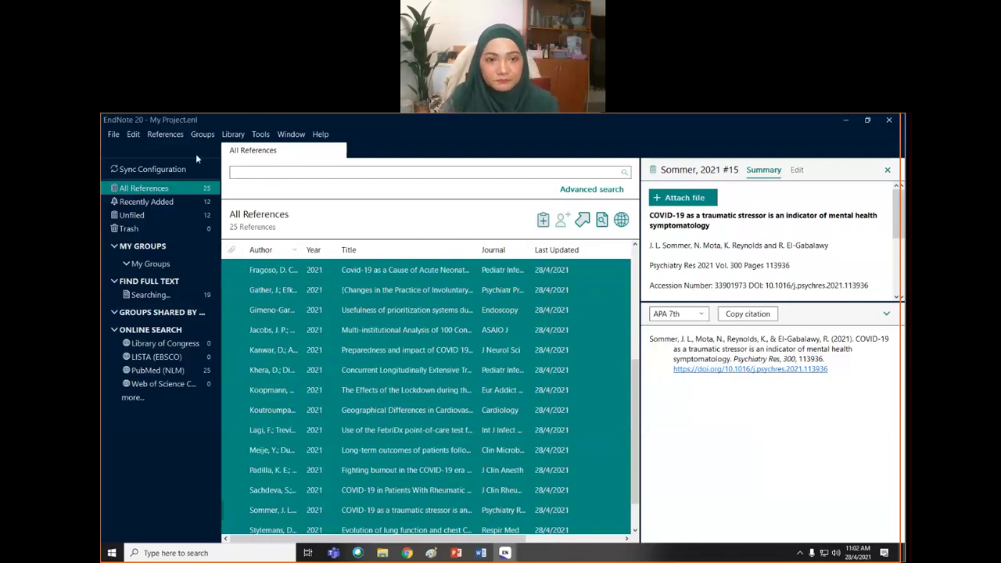
scroll(406, 333, up, 4)
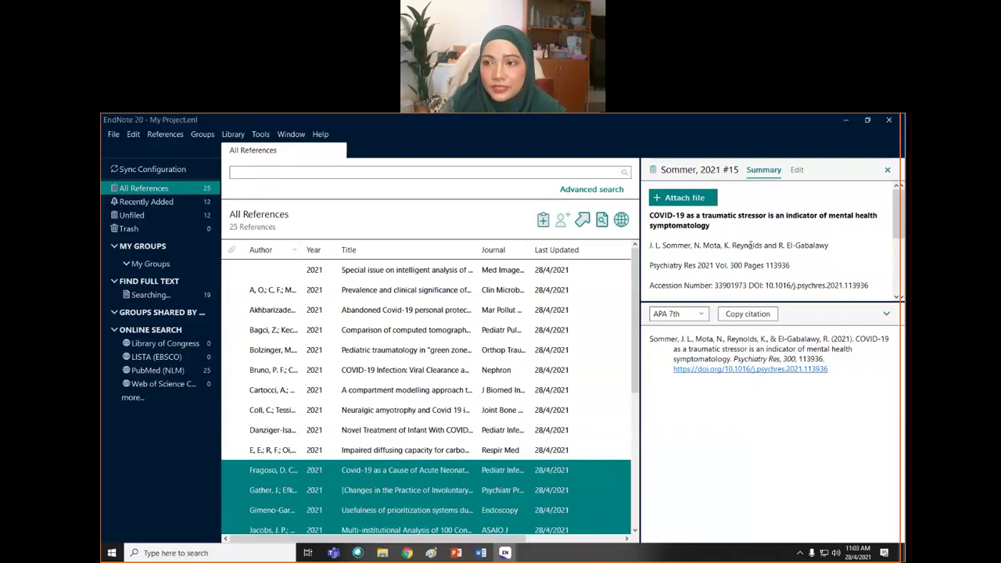
click(846, 121)
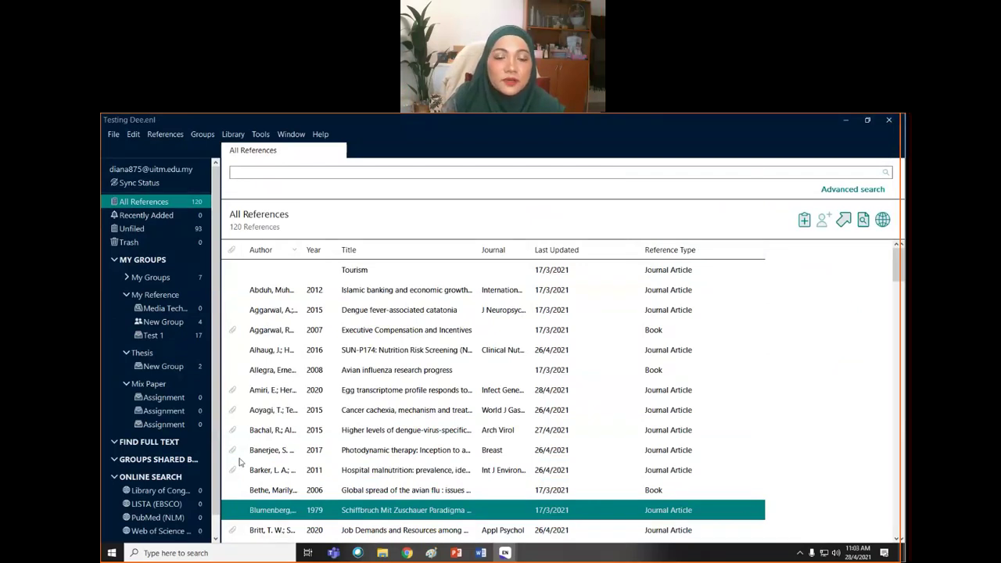
- Select the Amiri reference and minimize the Testing Dee.enl window
click(255, 396)
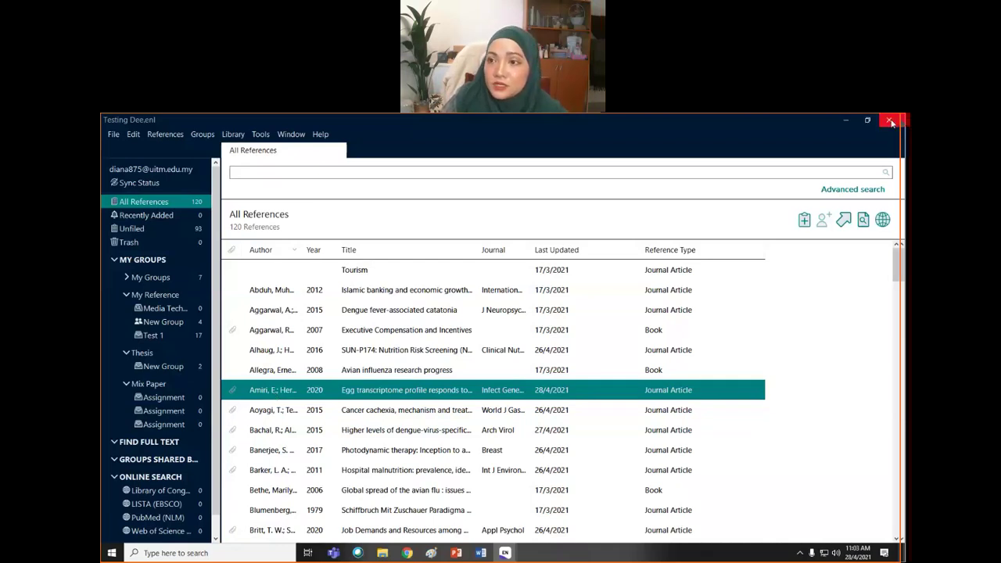
click(846, 119)
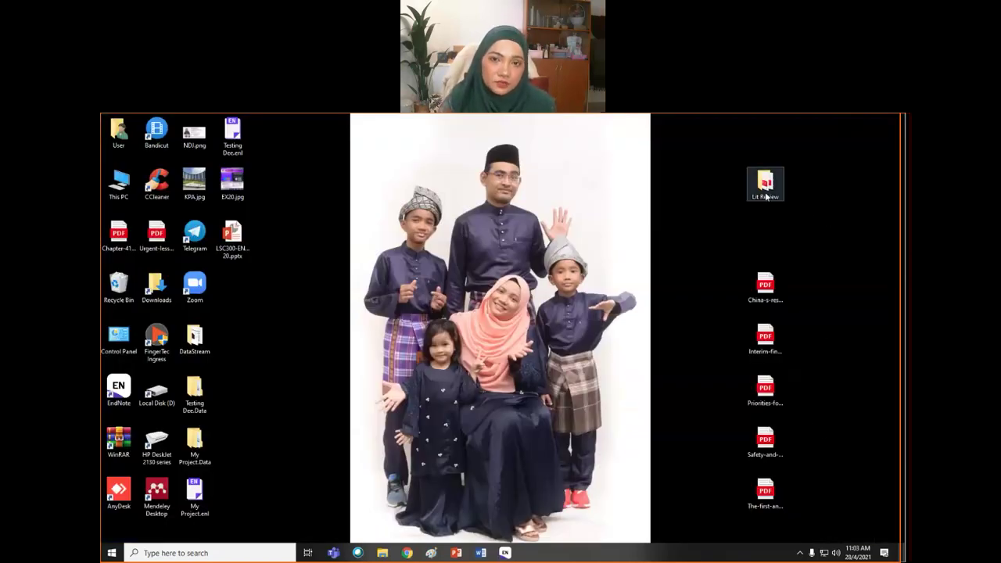
double_click(766, 188)
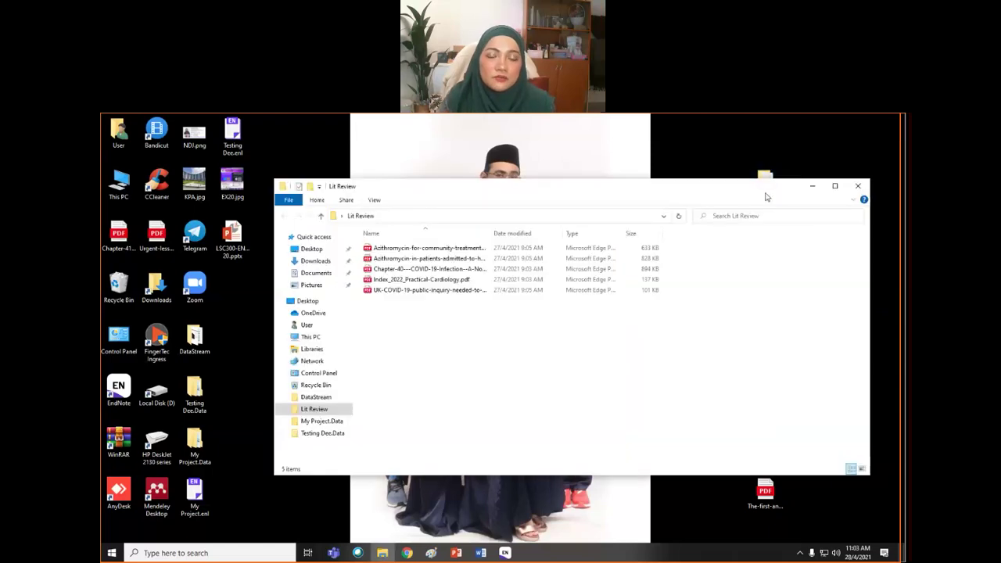
click(859, 188)
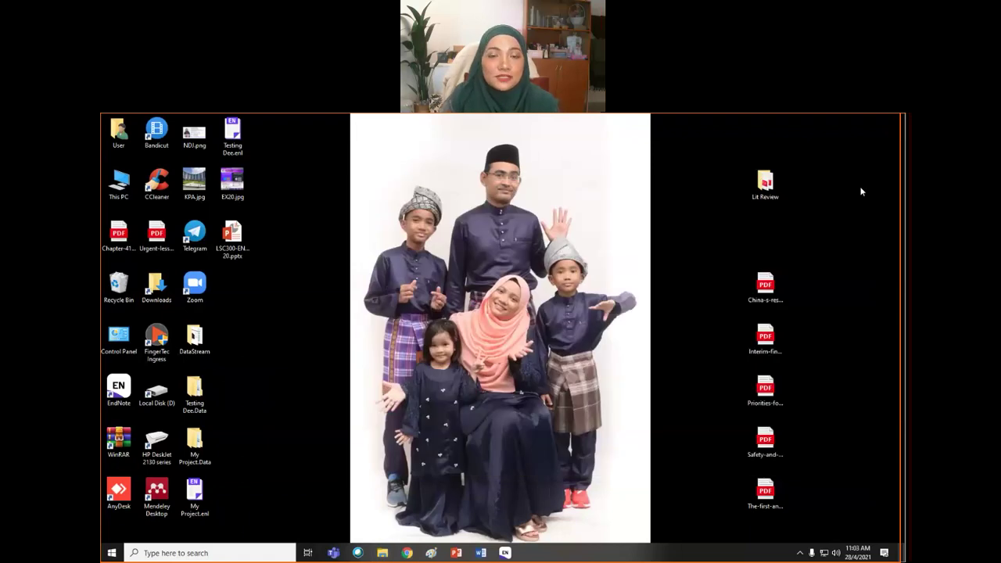
click(765, 287)
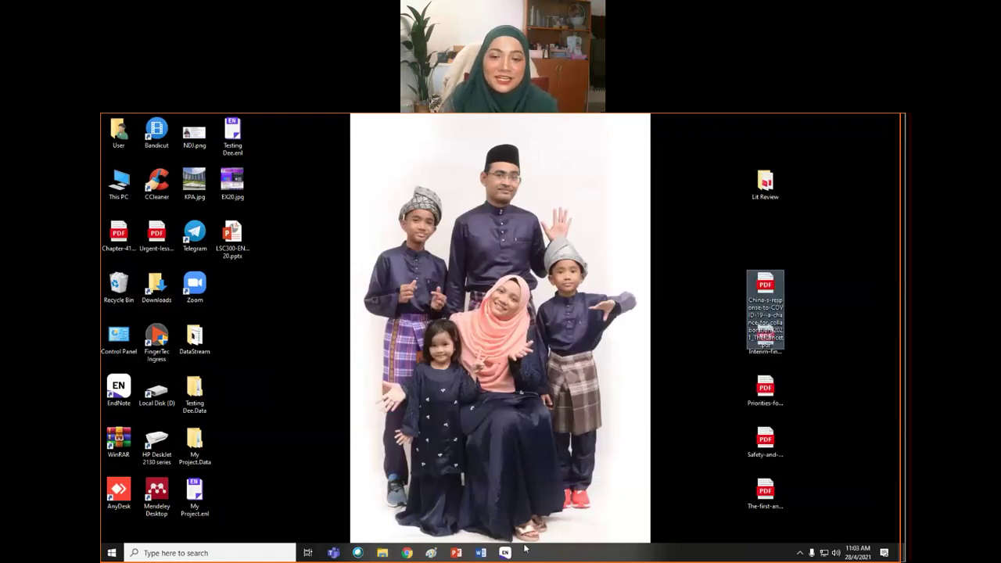
click(506, 554)
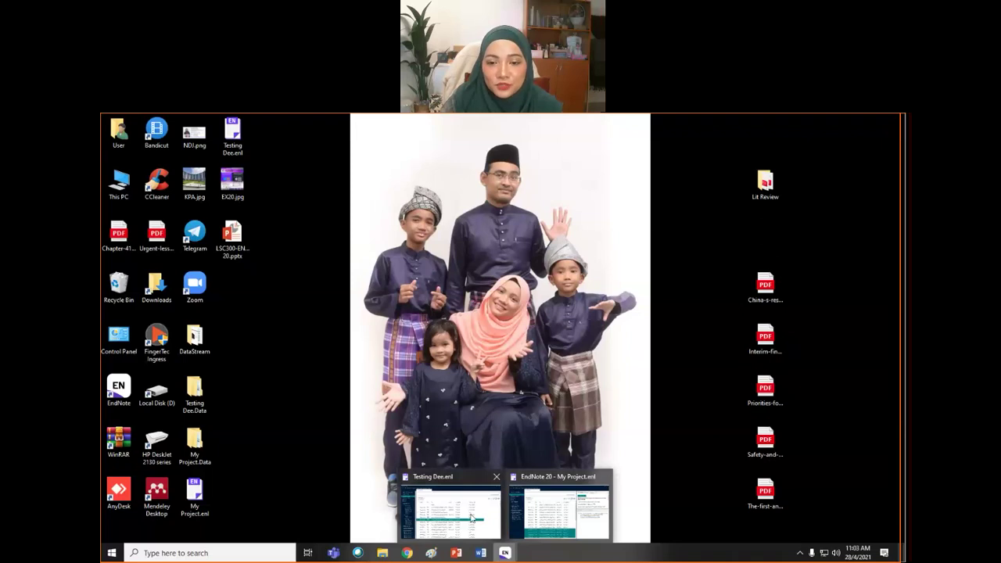
click(450, 514)
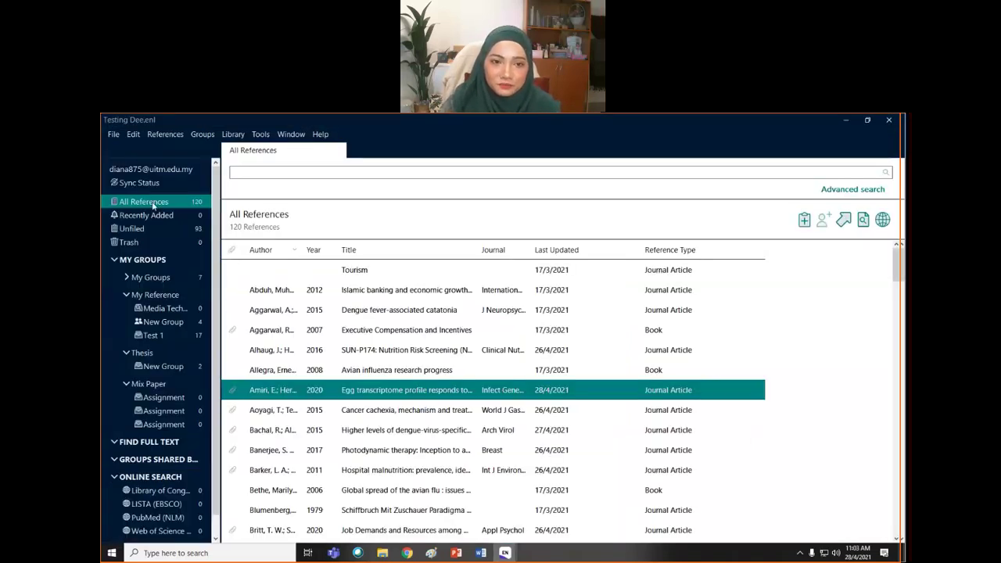
click(848, 122)
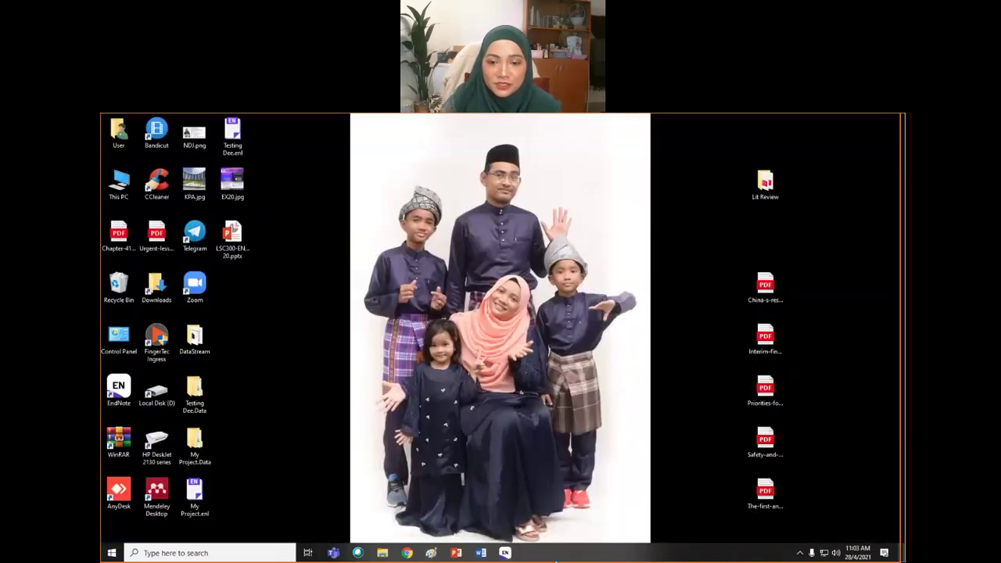
mouse_move(505, 554)
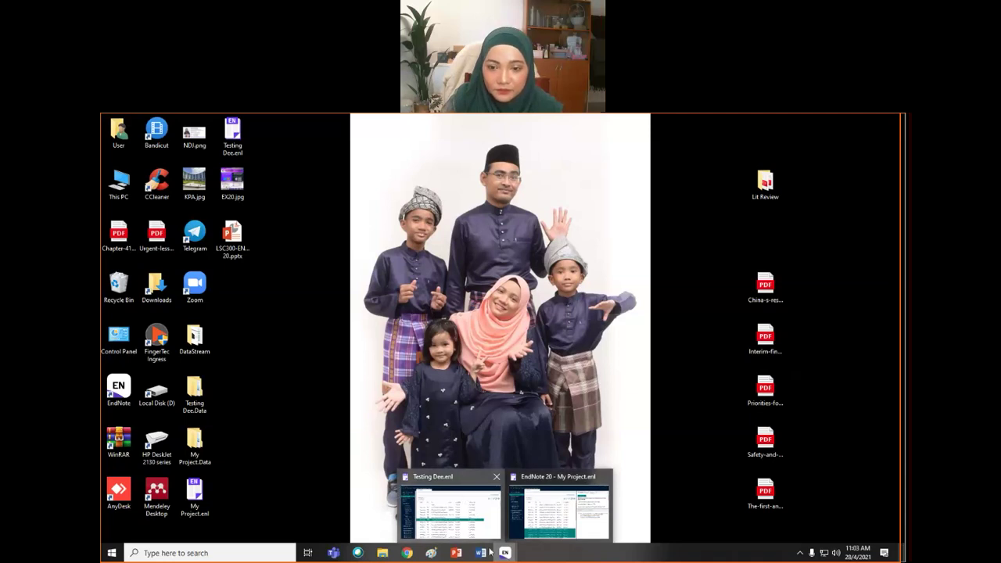
- Bring My Project.enl to the front from the taskbar preview and open its File menu
click(462, 499)
click(848, 122)
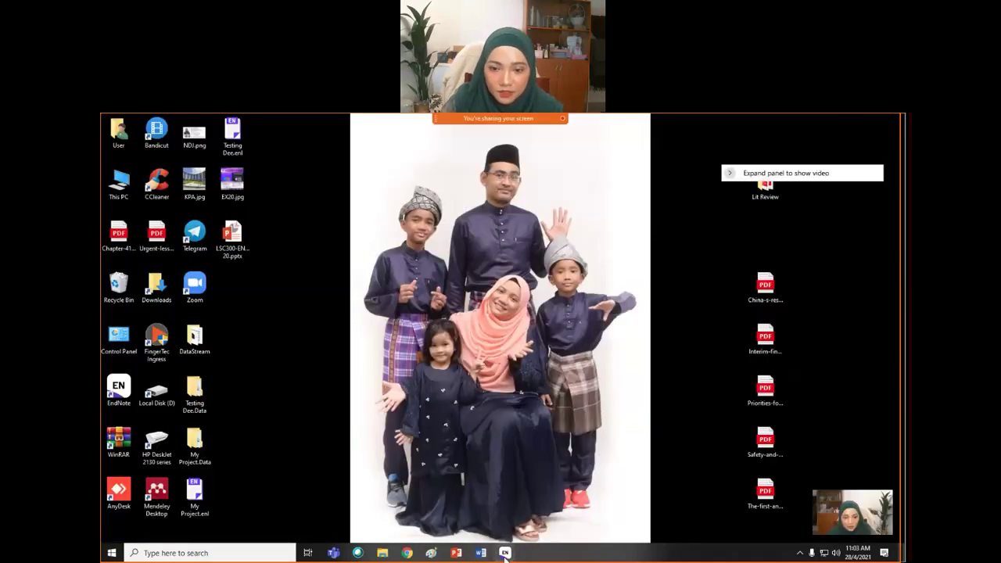
mouse_move(505, 554)
click(572, 517)
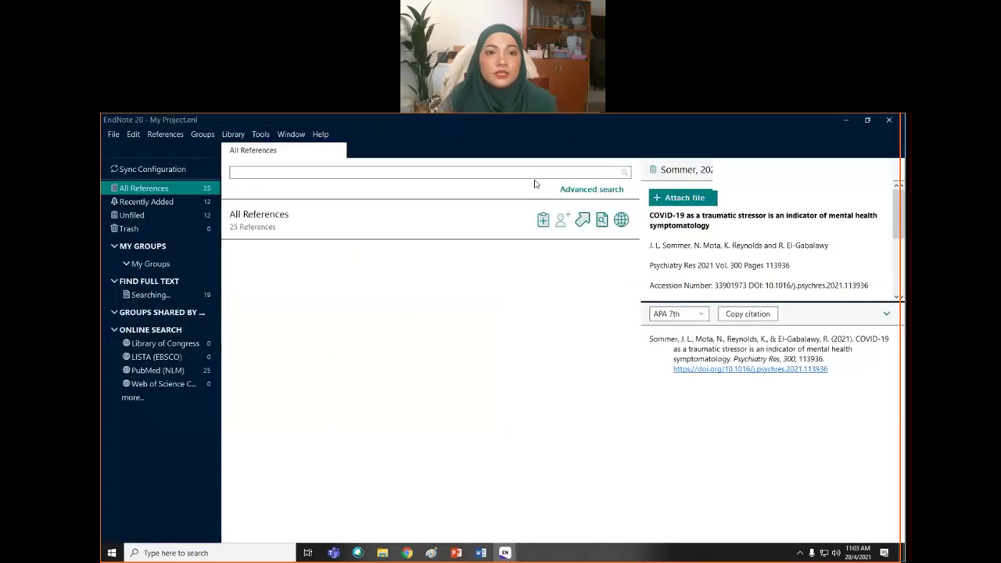
click(114, 135)
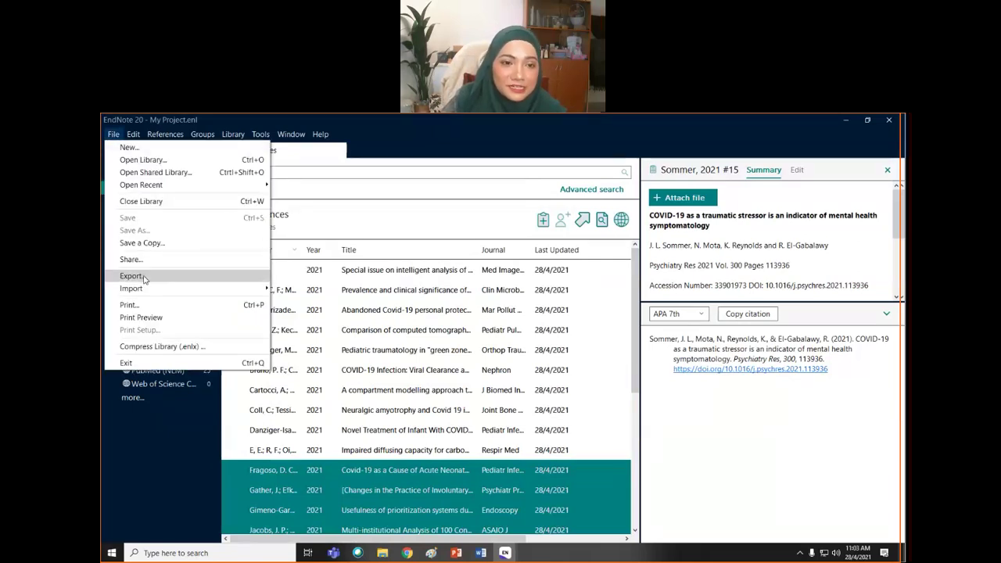
- Start File > Import > Folder with PDF as the import option and browse for the folder
mouse_move(146, 291)
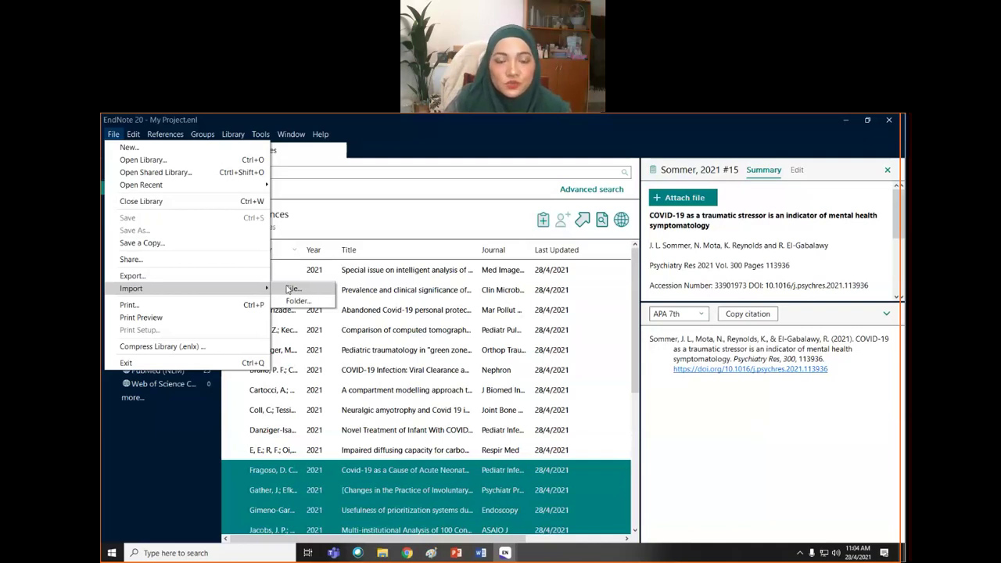
click(298, 301)
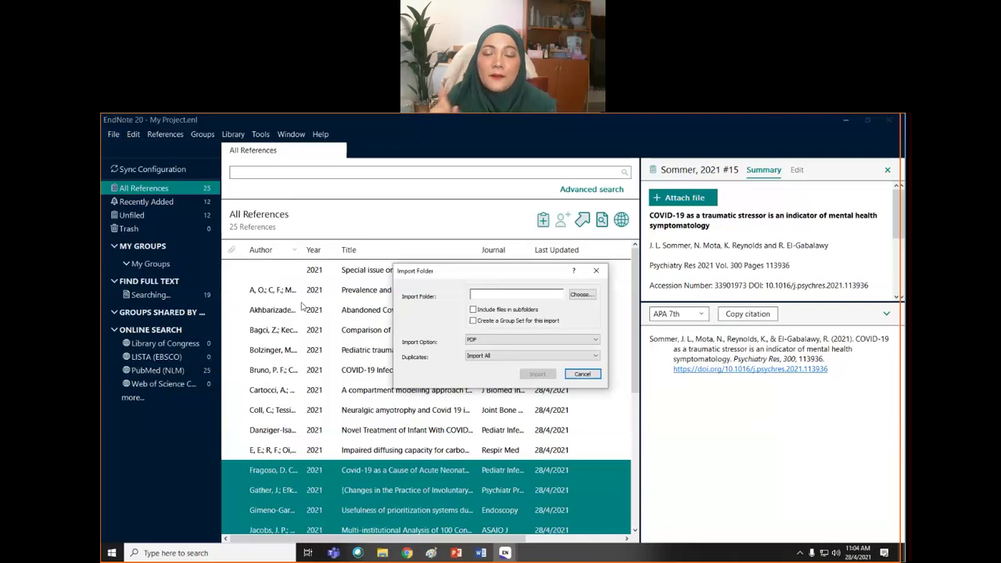
click(596, 341)
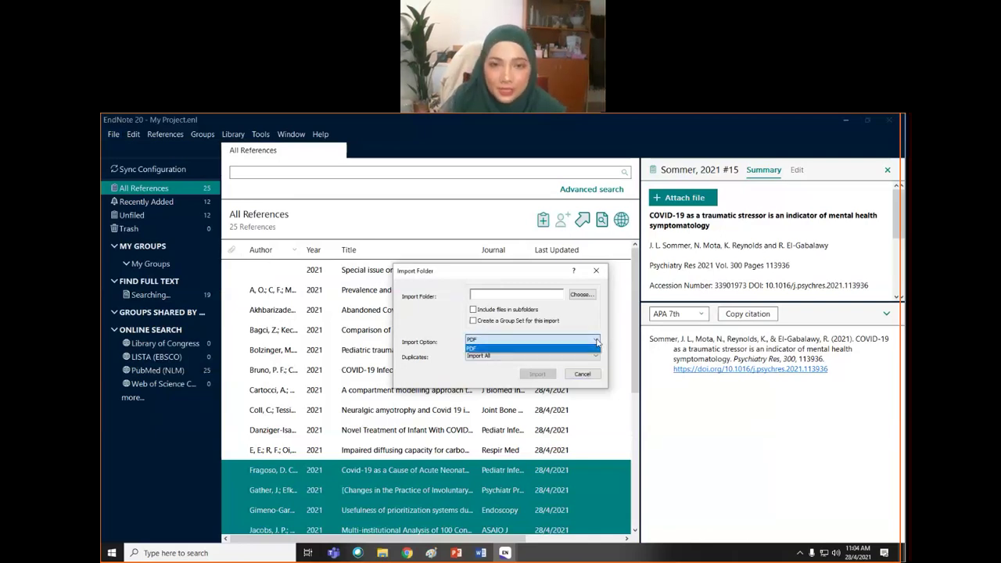
click(595, 348)
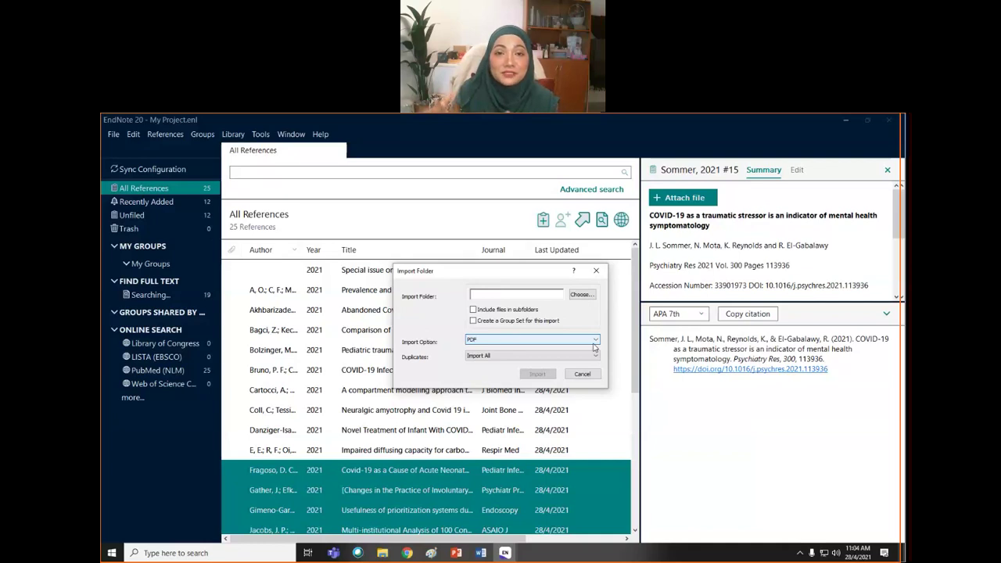
click(484, 298)
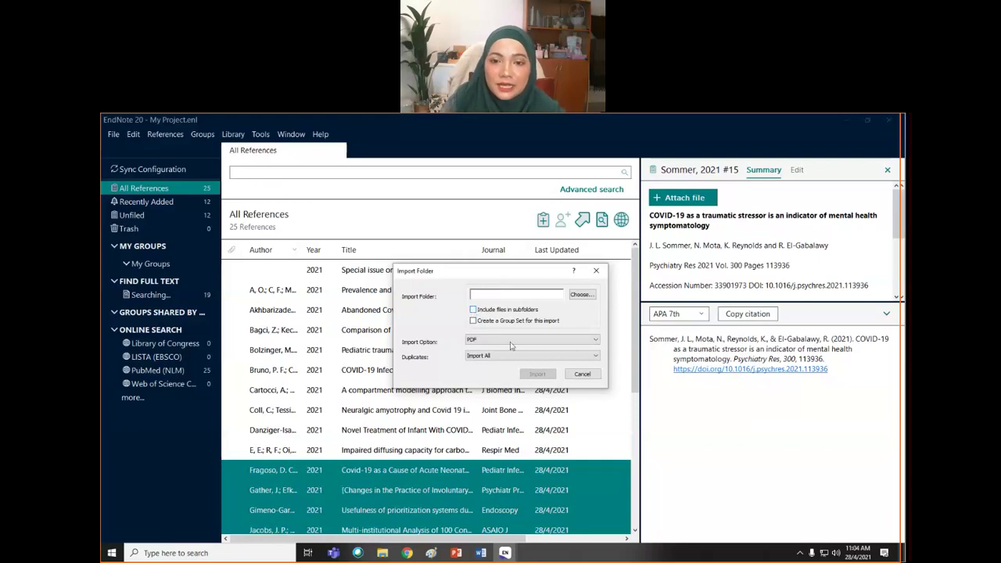
click(581, 294)
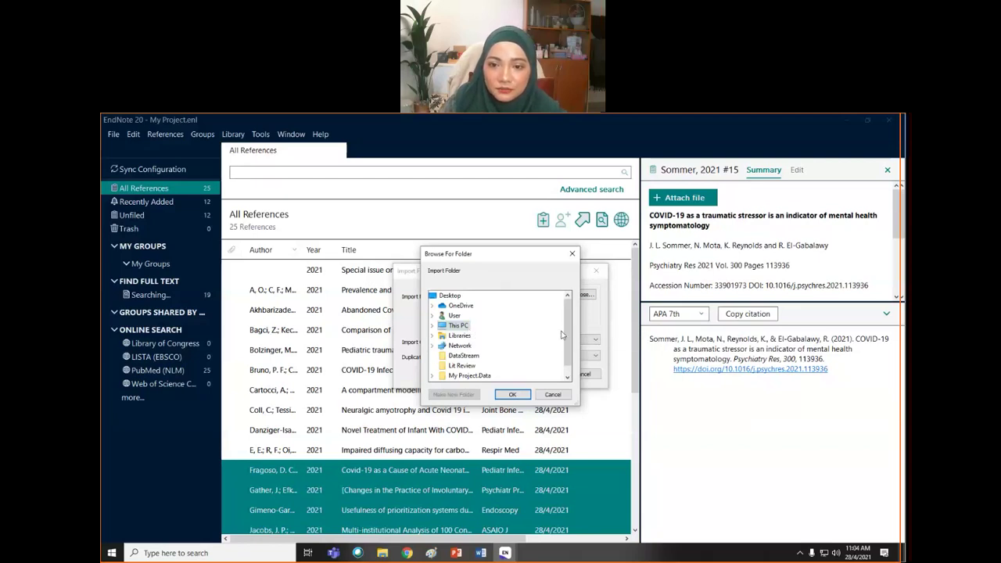
- Import the PDFs from the Desktop's Lit Review folder, adding five references
click(567, 377)
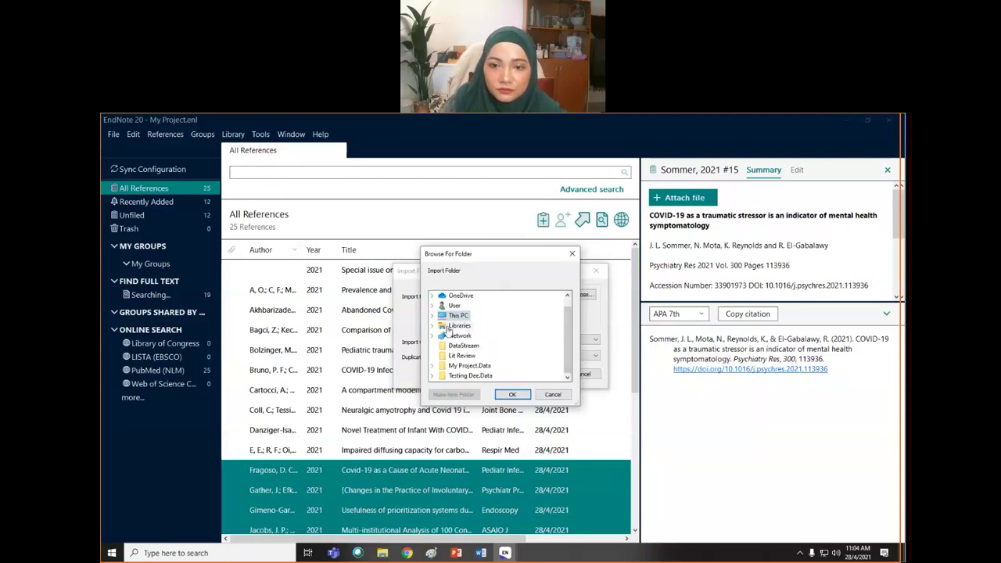
click(433, 327)
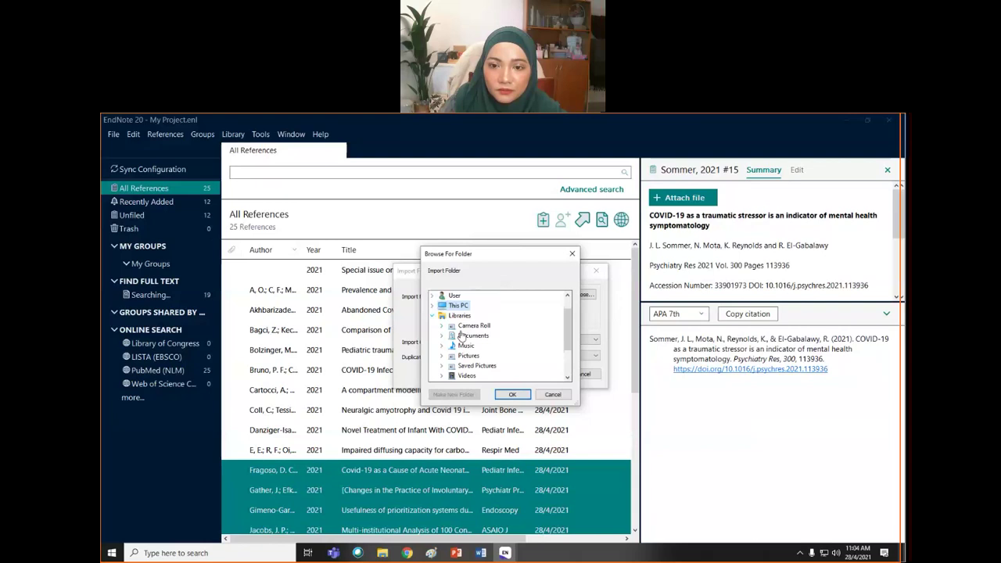
scroll(477, 344, down, 1)
scroll(473, 364, up, 2)
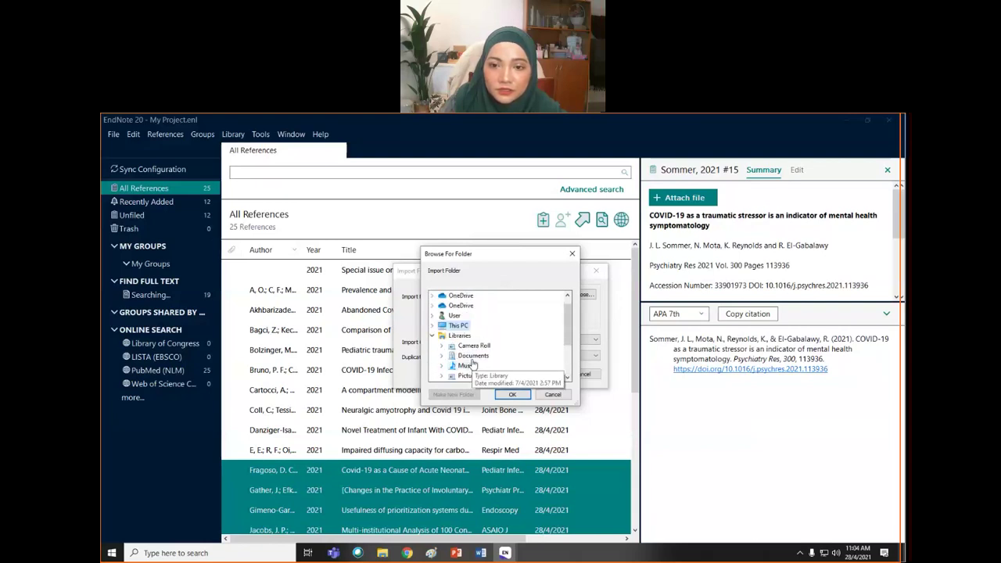
click(443, 296)
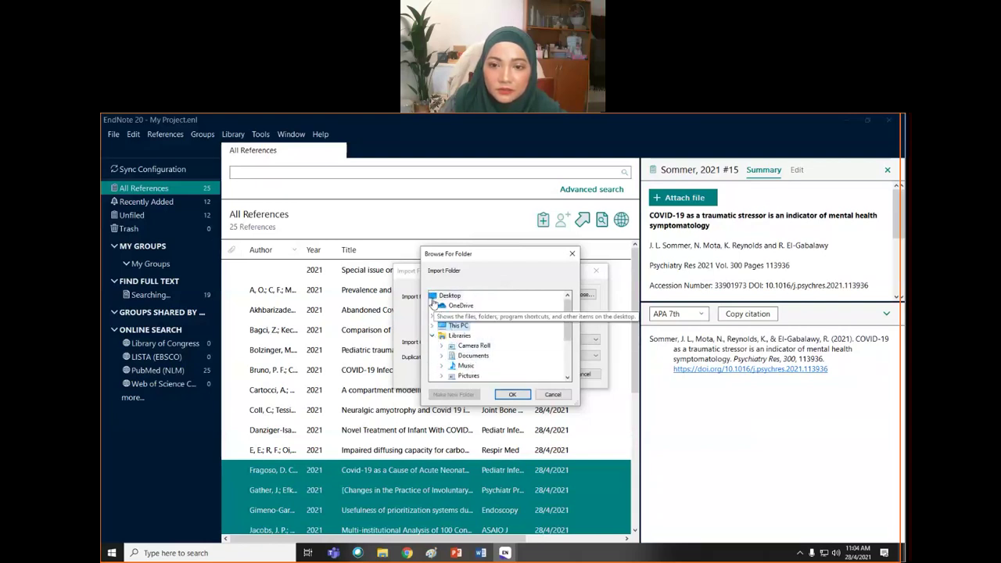
drag(570, 333, 564, 389)
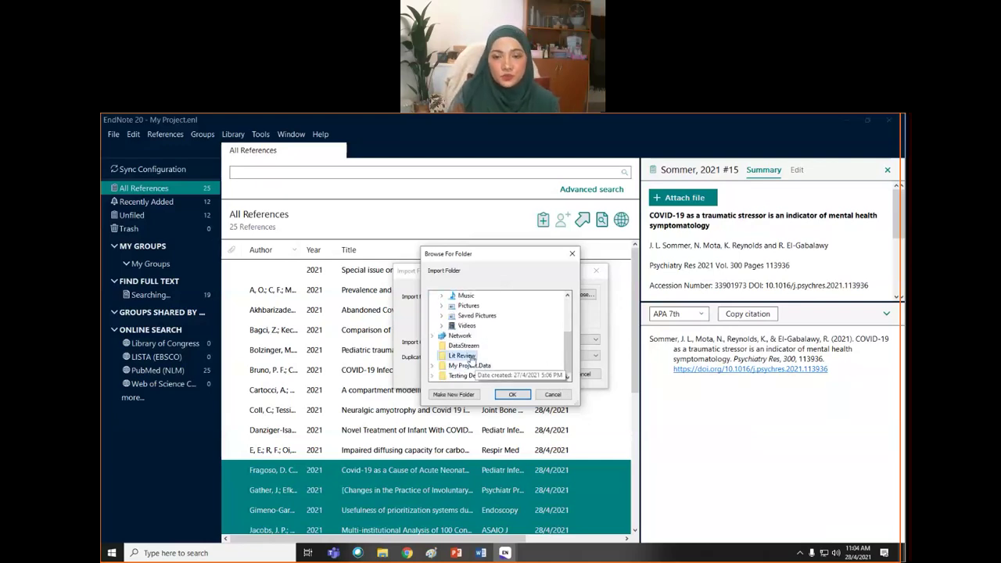
click(472, 360)
click(513, 395)
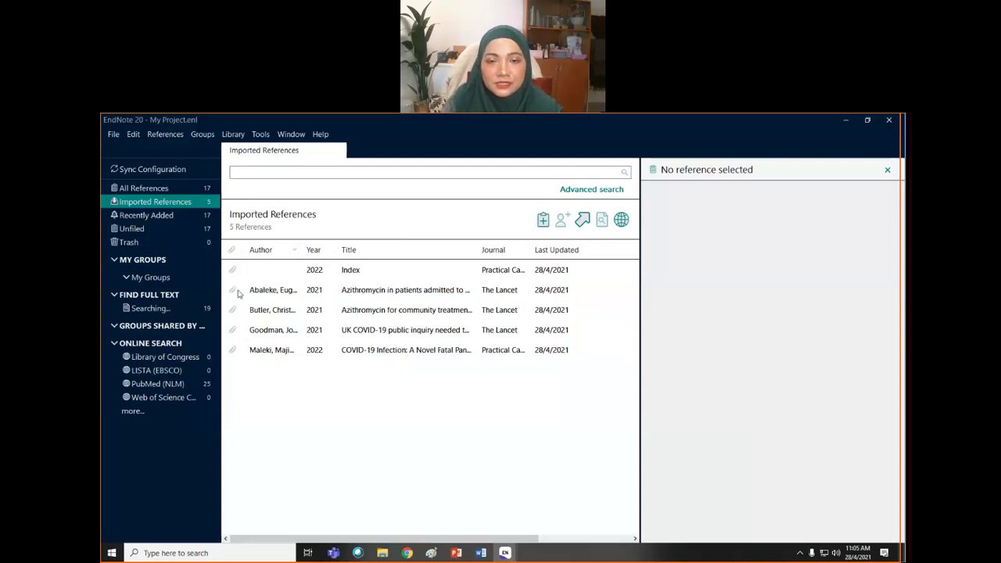
- Select the Abaleke 2021 reference and show the options for its attached PDF
click(238, 293)
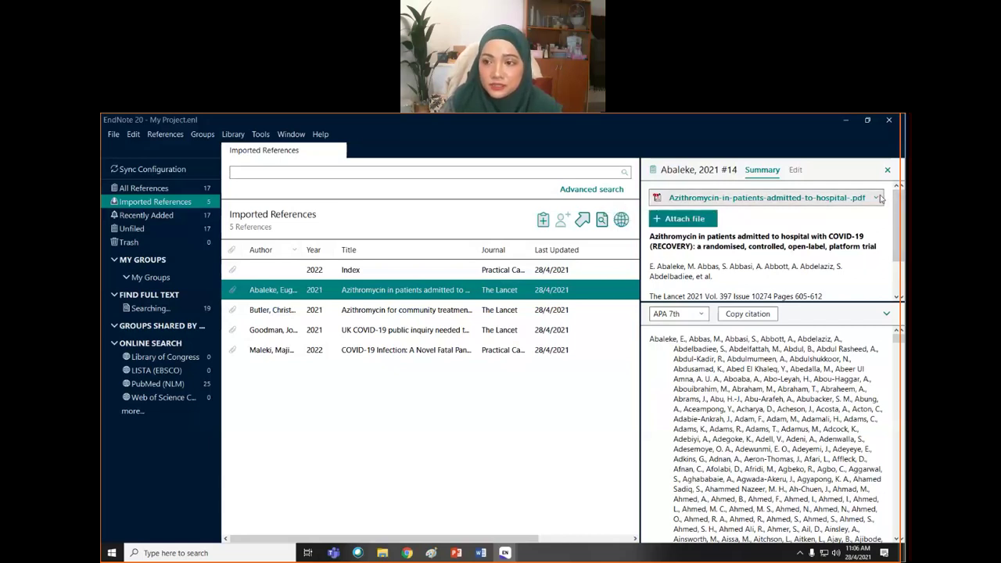
click(877, 198)
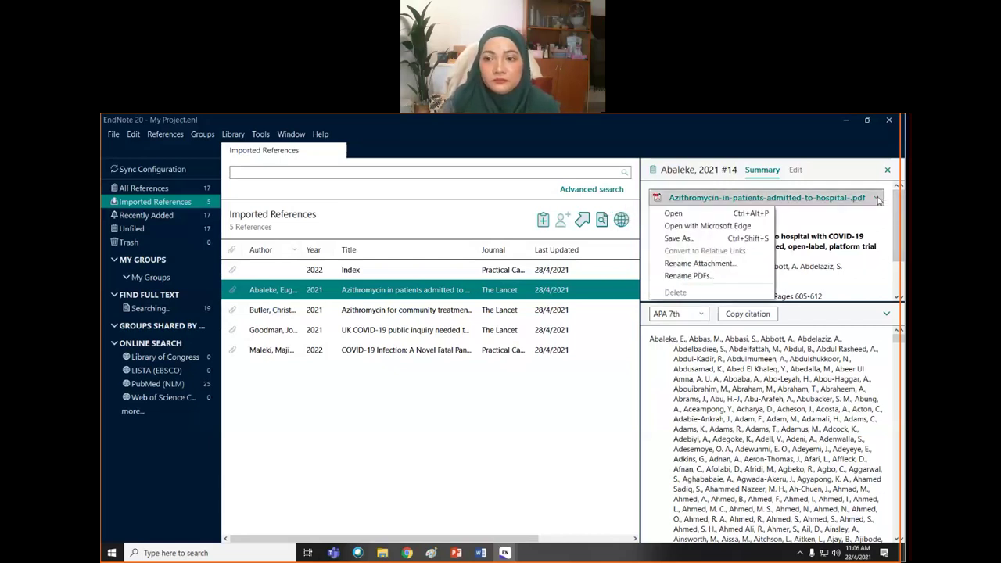
- Open the attached Azithromycin PDF, maximize the viewer and scroll to the Introduction
click(674, 214)
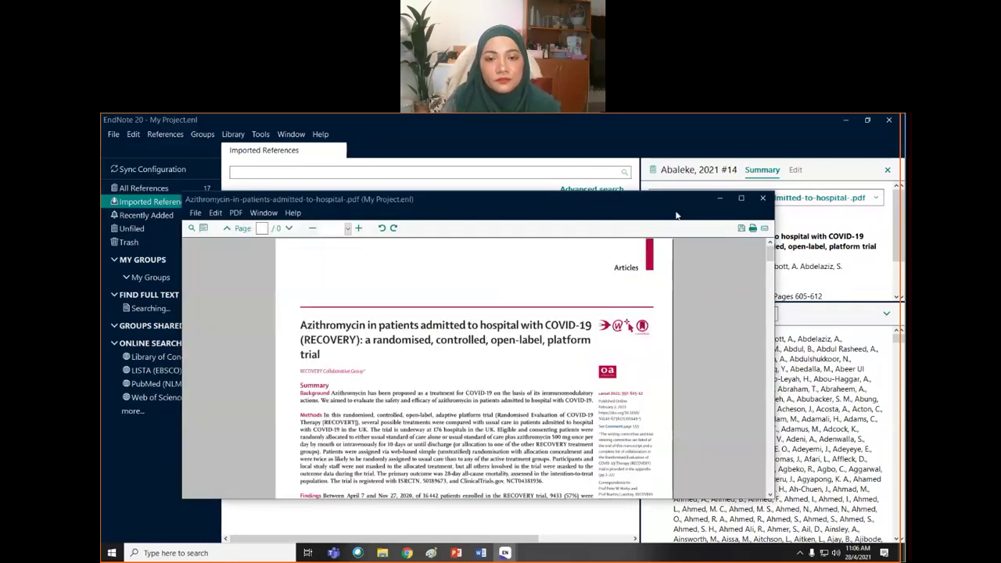
click(741, 200)
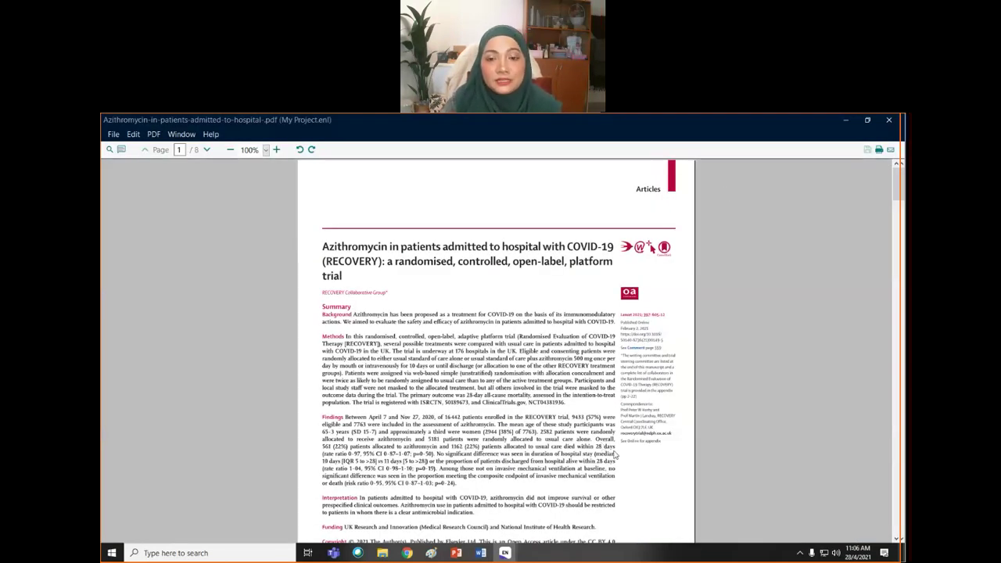
scroll(524, 392, down, 3)
scroll(524, 392, down, 1)
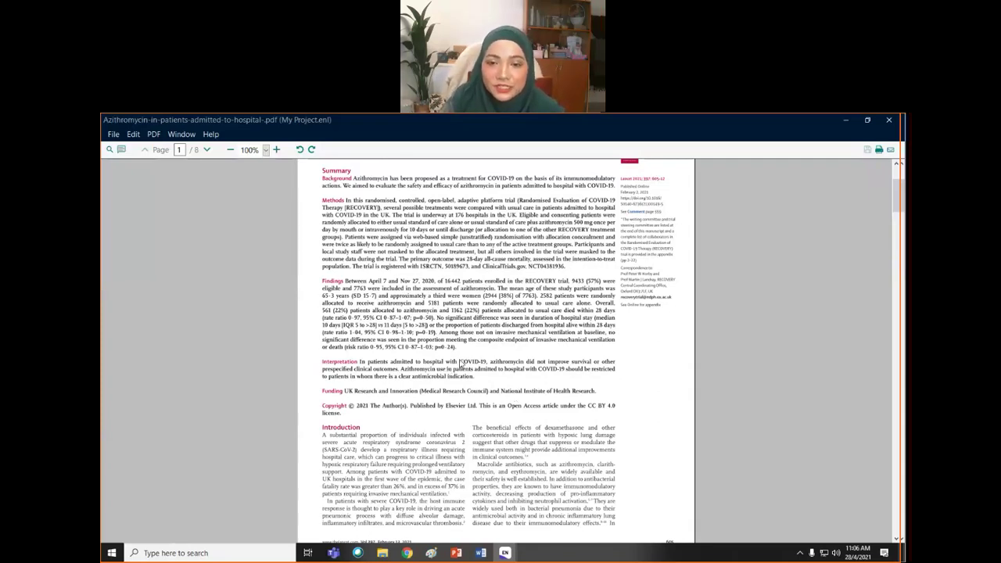
scroll(461, 362, down, 1)
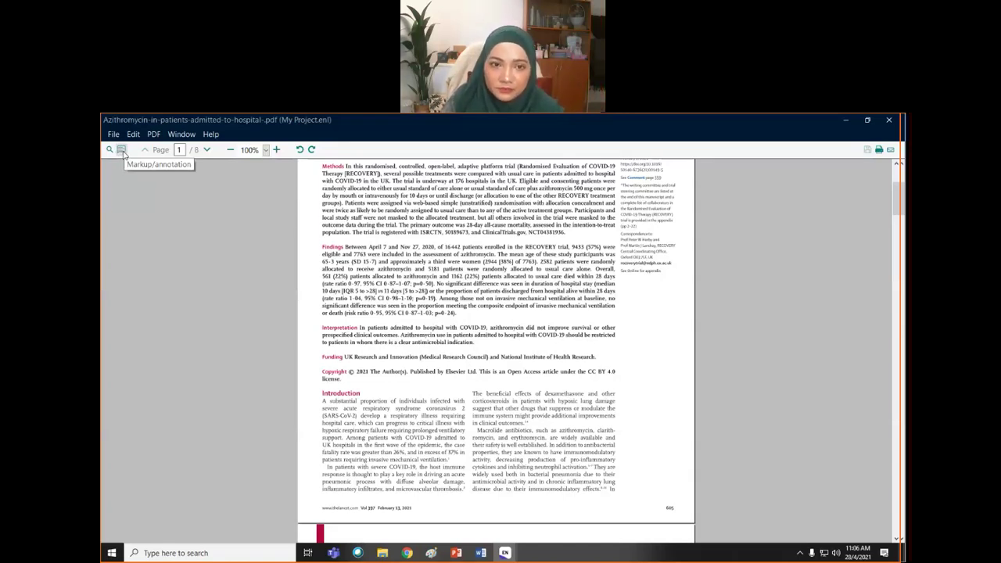
- Place a sticky note beside 'baseline' in the Findings paragraph
click(122, 150)
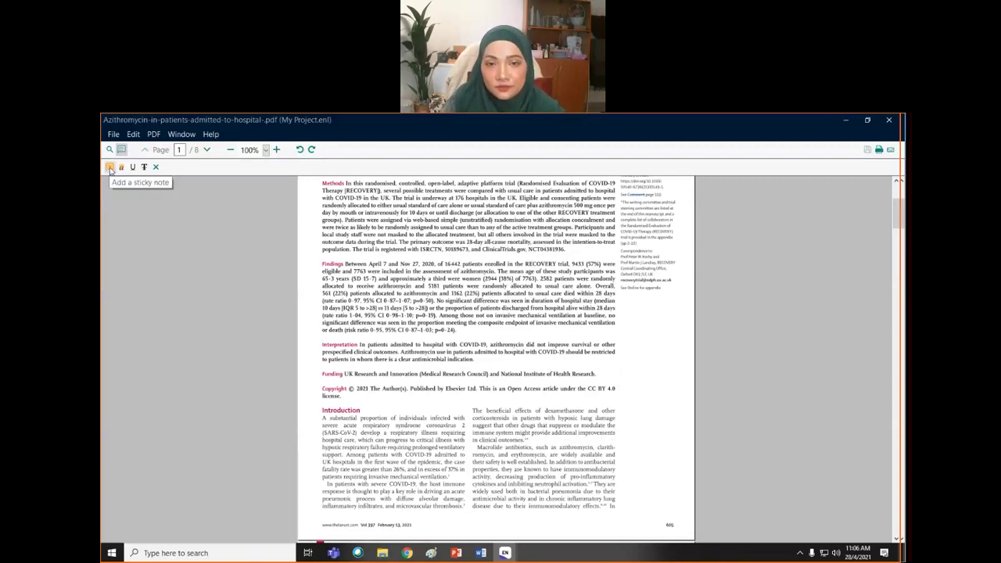
click(110, 169)
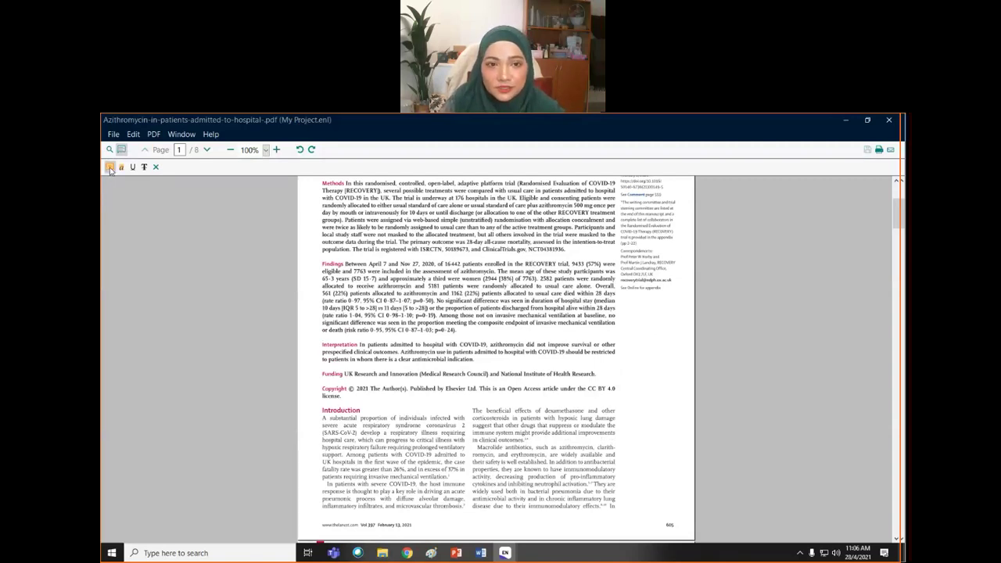
click(593, 322)
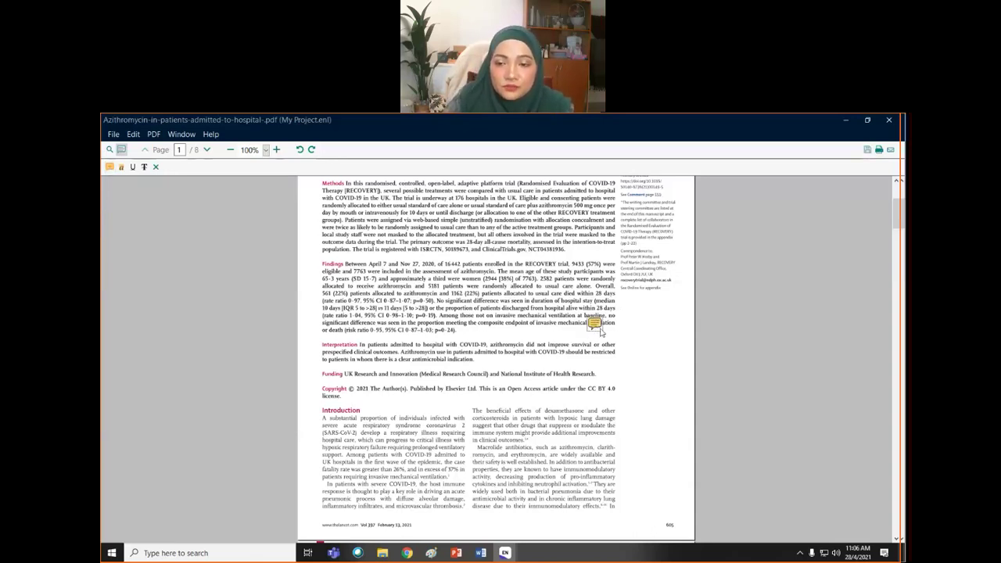
- Write 'to put this section inside my Lit Review' in the note and close it
drag(133, 202, 104, 205)
text(to)
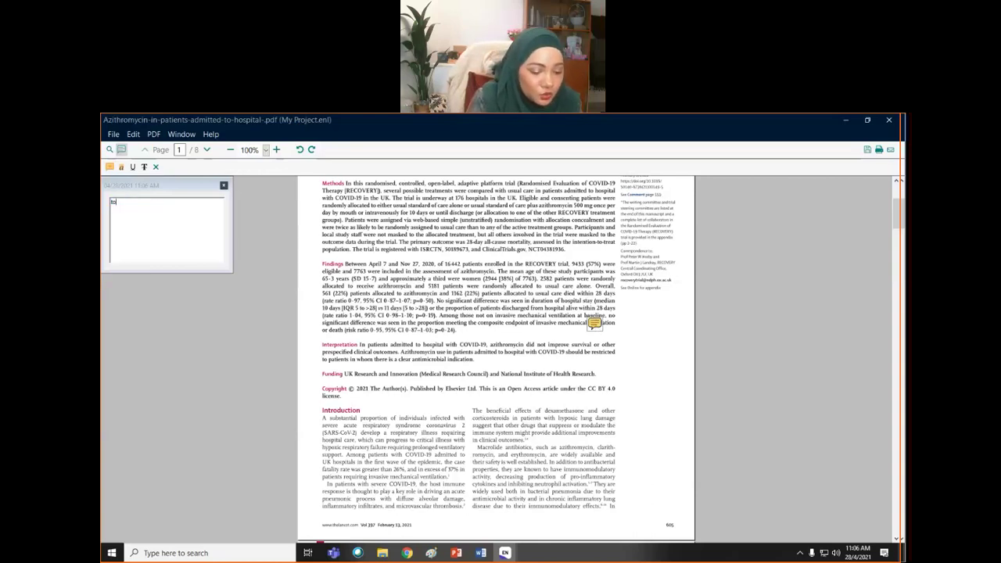
text( put this)
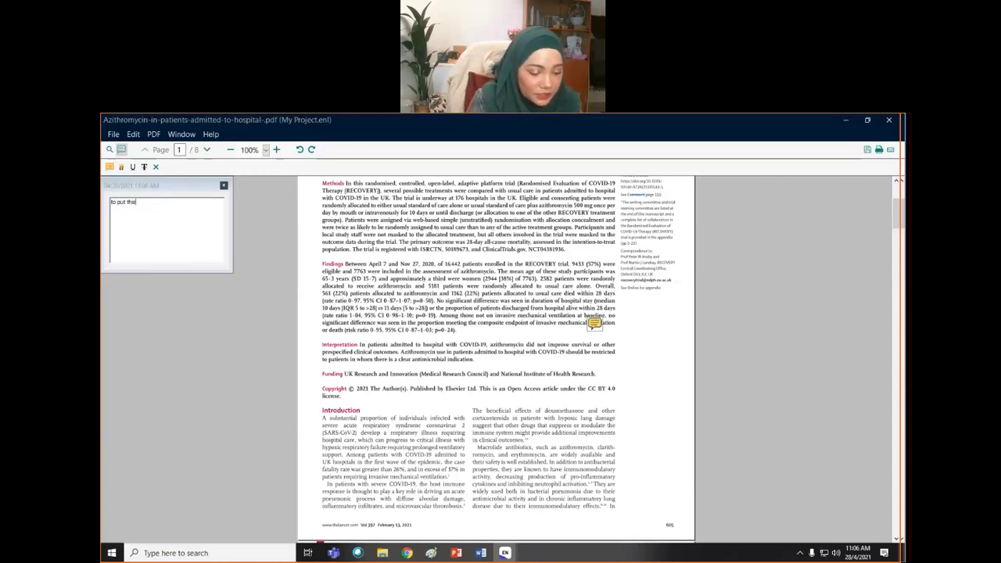
text( section inside)
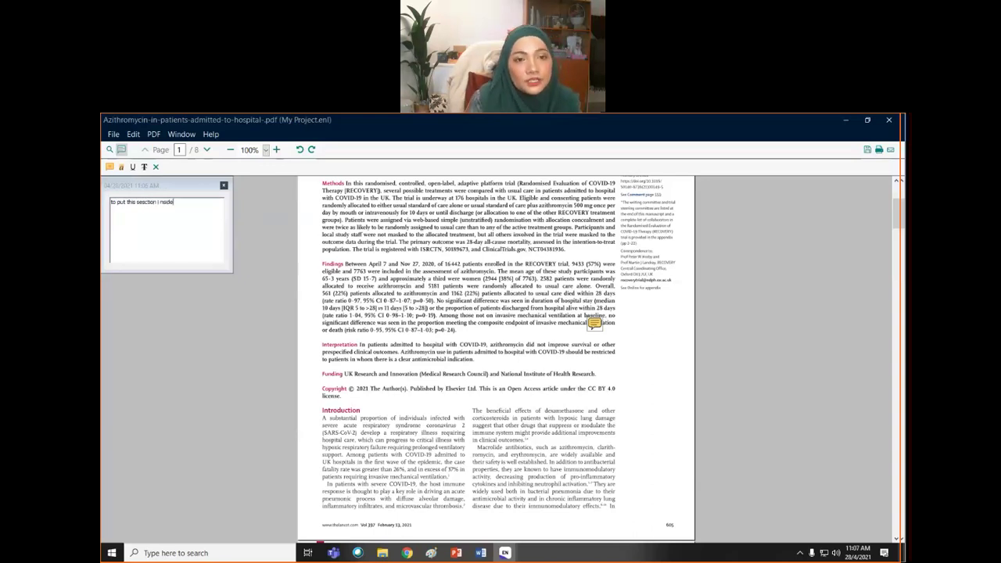
key(BackSpace)
key(BackSpace)
key(BackSpace)
key(BackSpace)
key(BackSpace)
text(nside my)
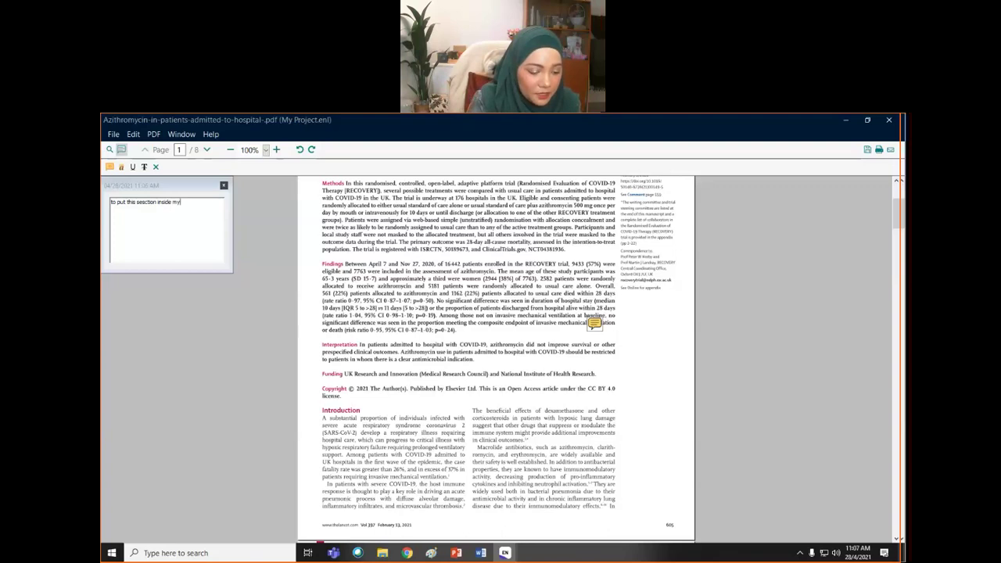
text( Lit)
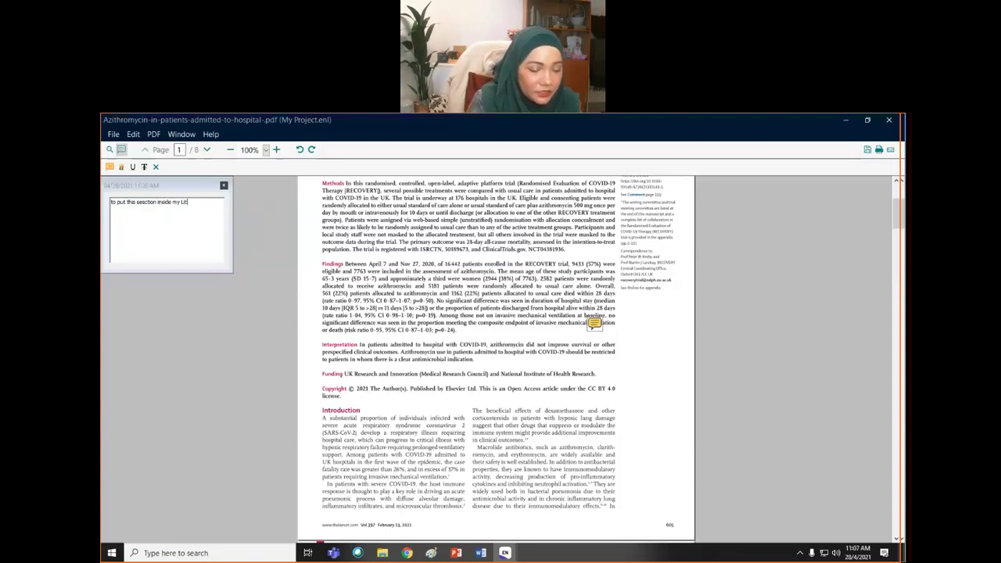
text( Review)
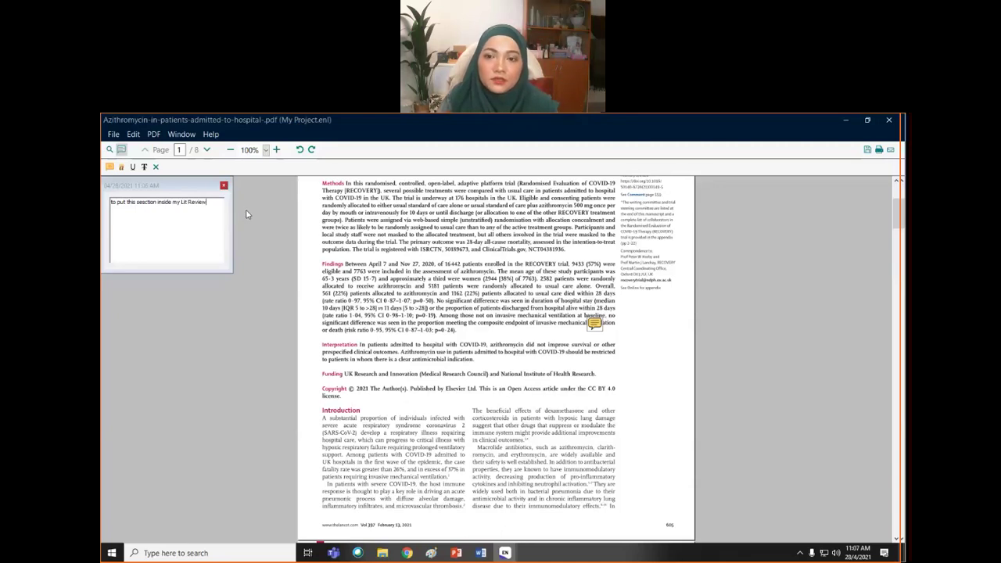
click(224, 186)
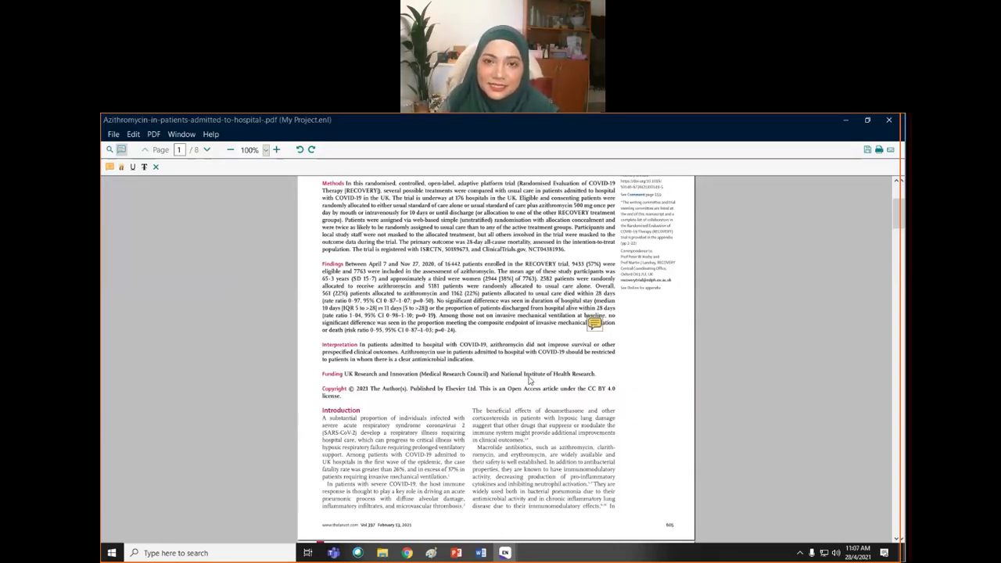
scroll(529, 379, down, 5)
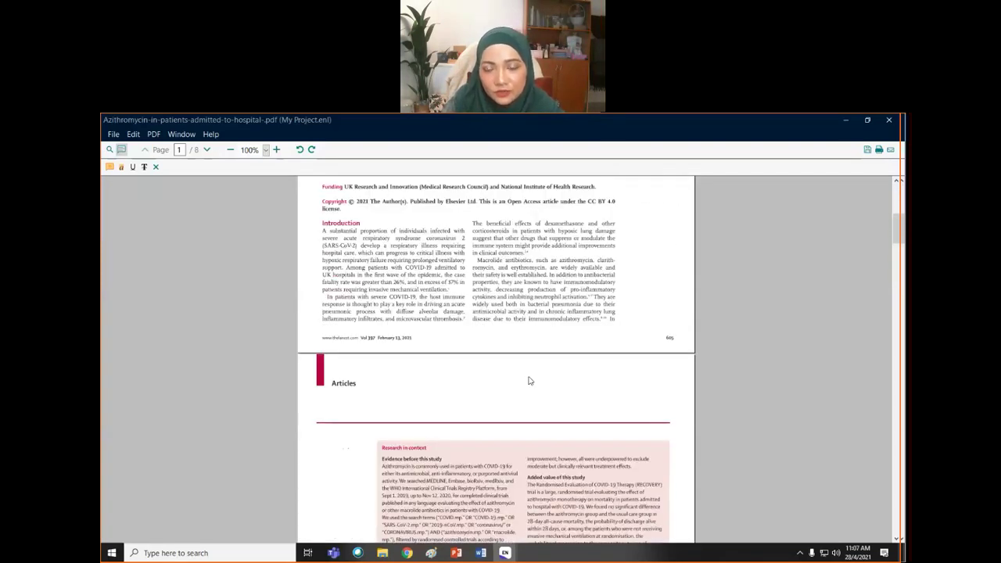
scroll(528, 381, down, 12)
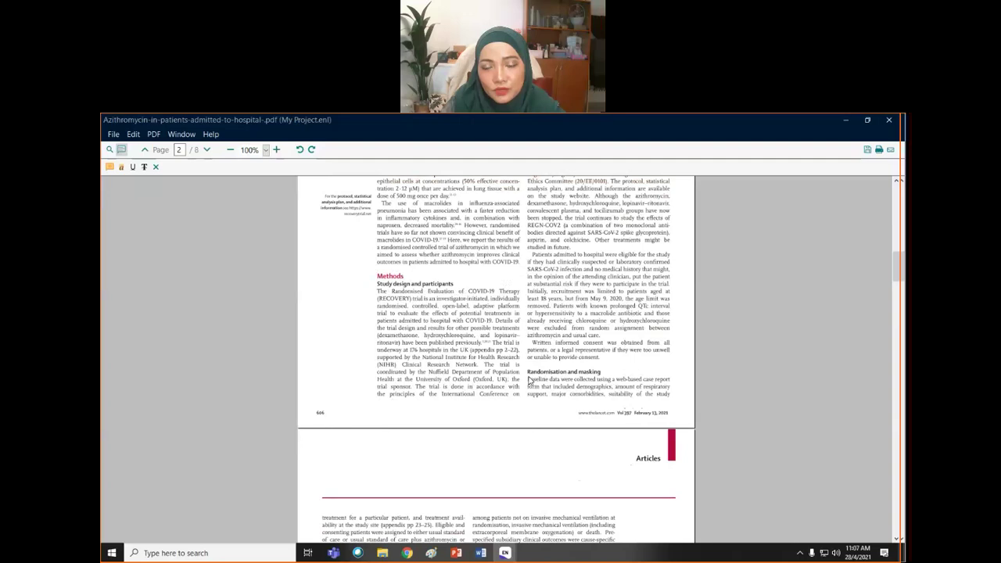
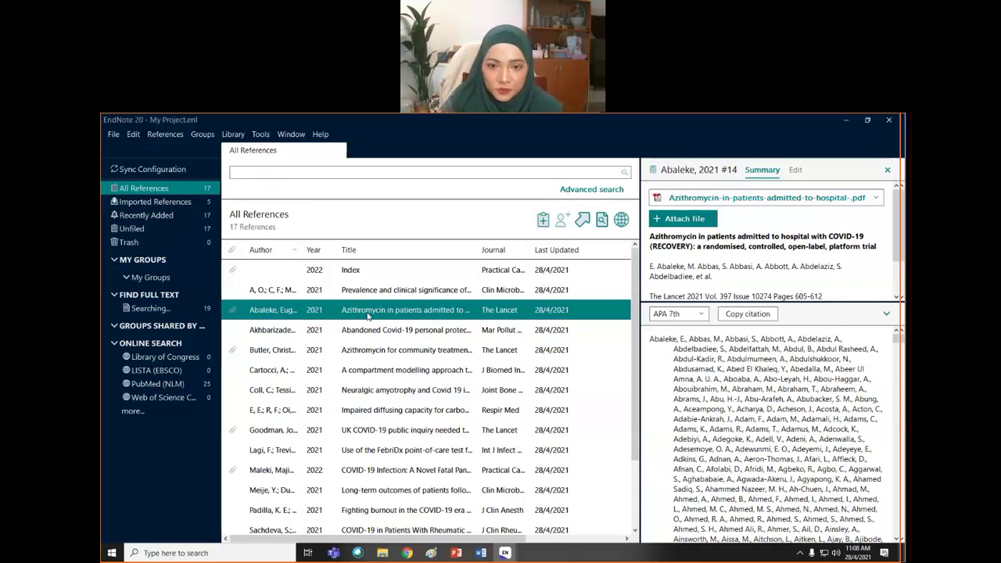
- Put the Butler 2021 azithromycin community-treatment reference into a new custom group of its own
click(396, 357)
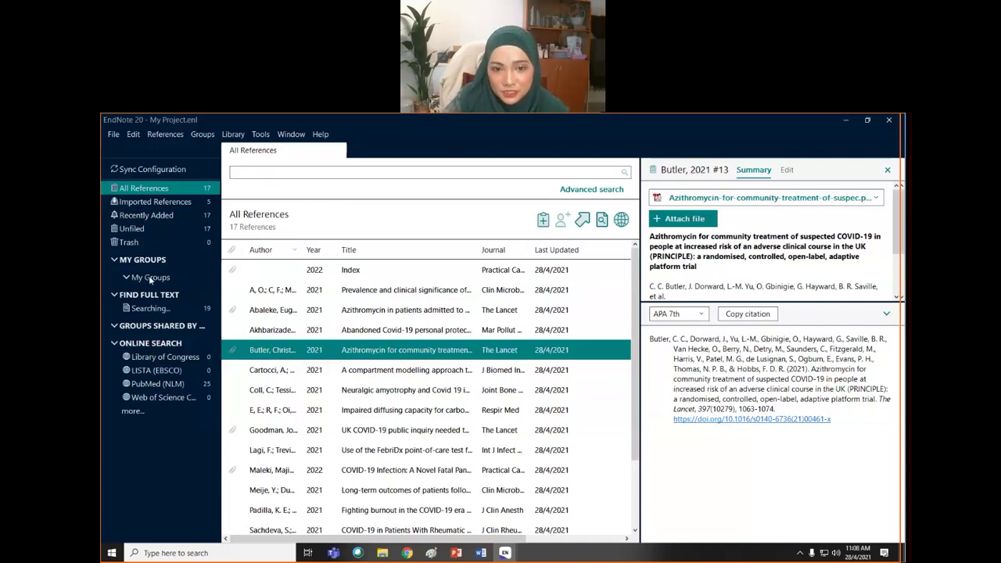
right_click(418, 352)
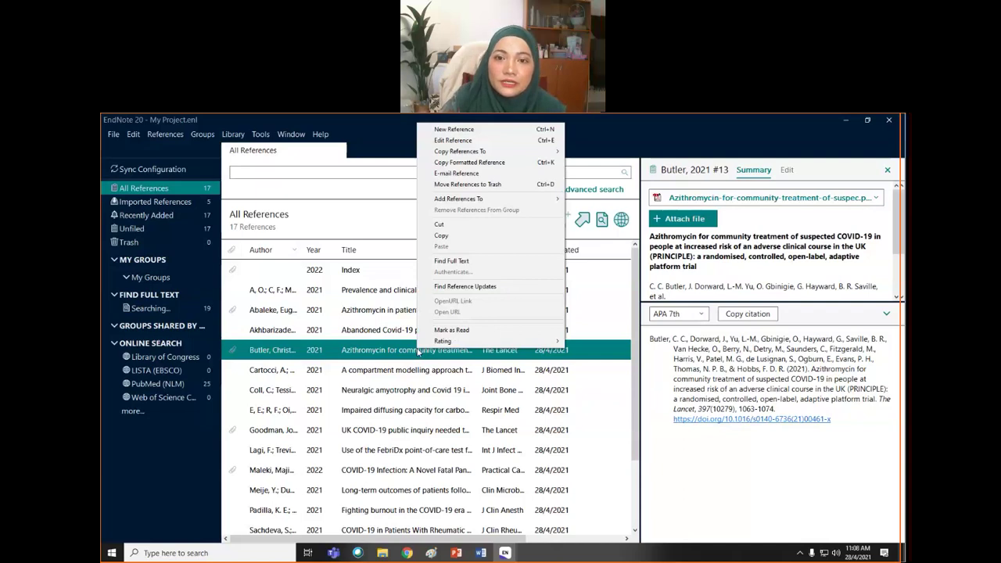
mouse_move(477, 199)
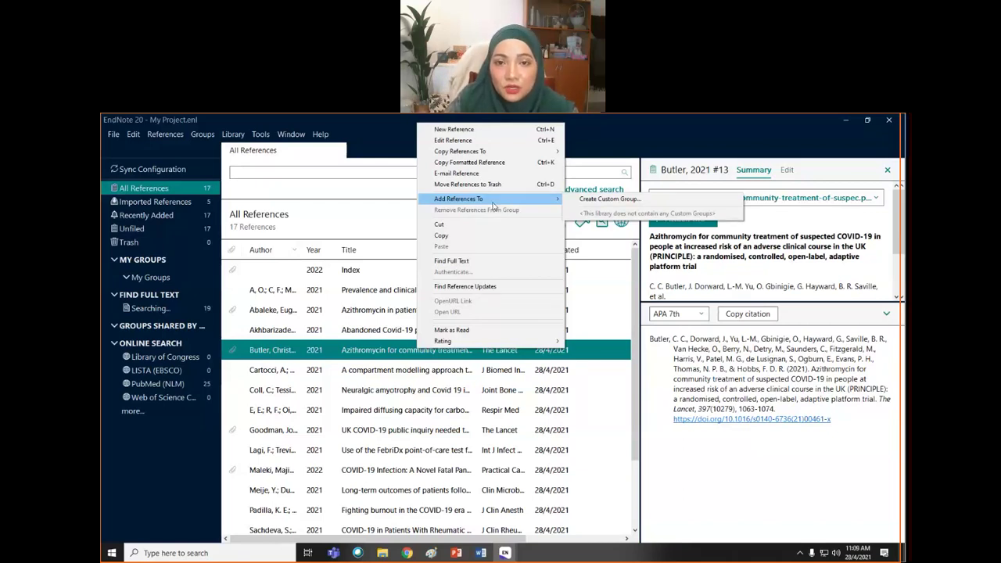
click(592, 201)
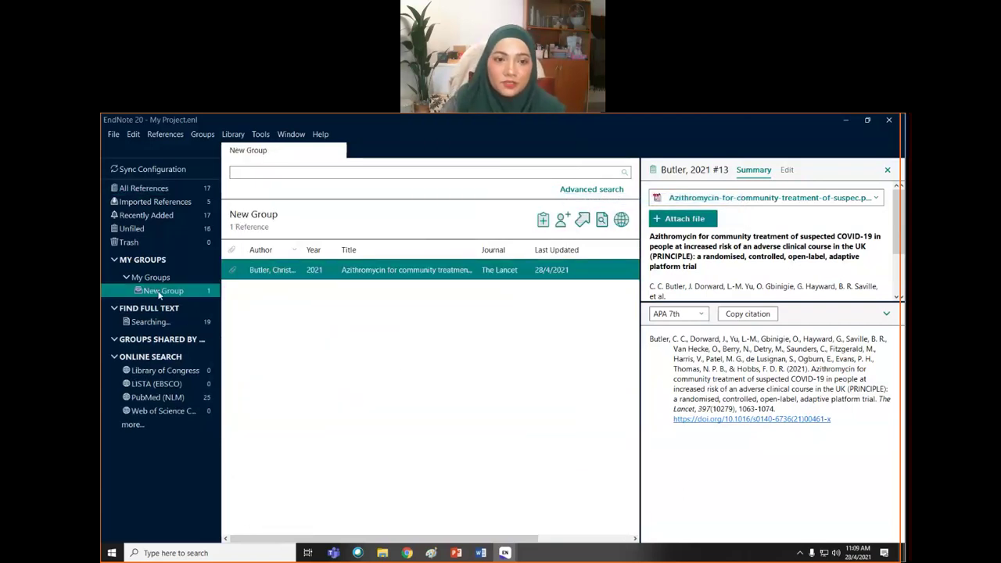
- Rename the new custom group to RP
right_click(163, 294)
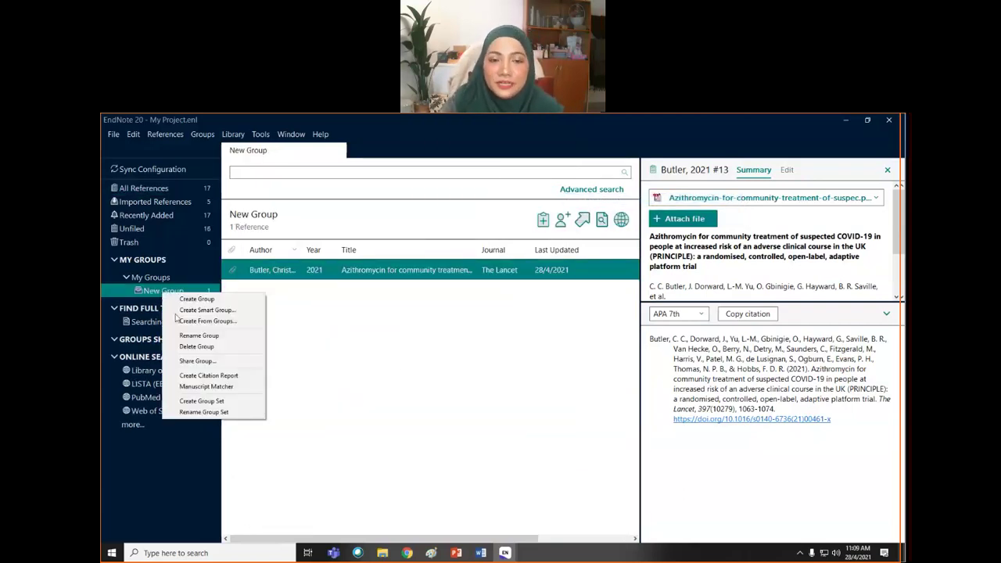
click(199, 336)
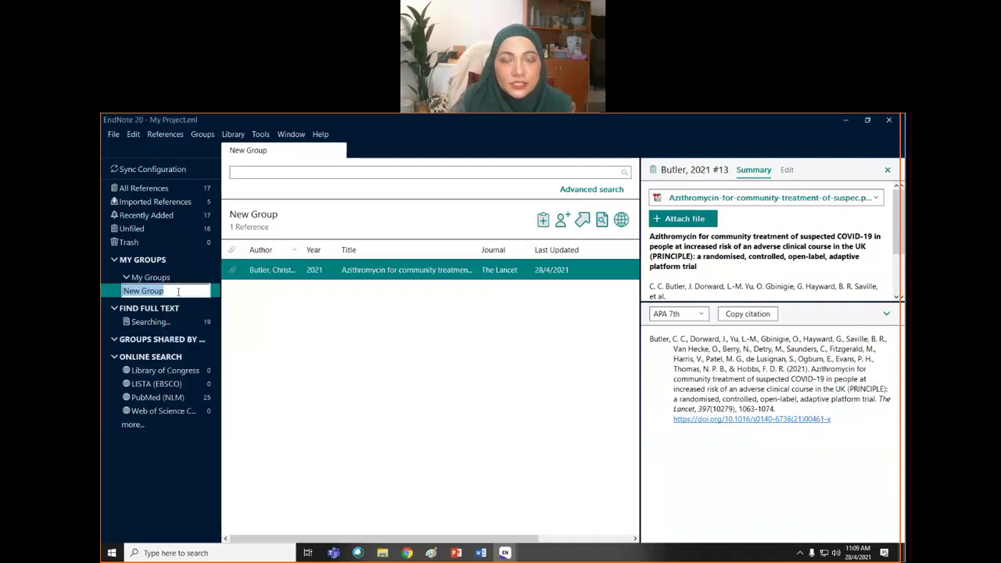
text(RP)
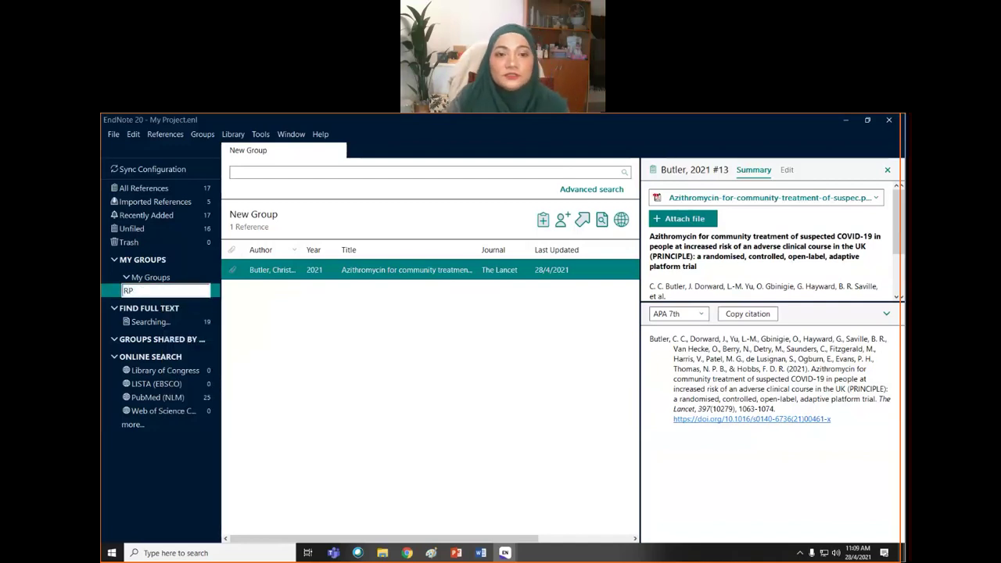
click(412, 373)
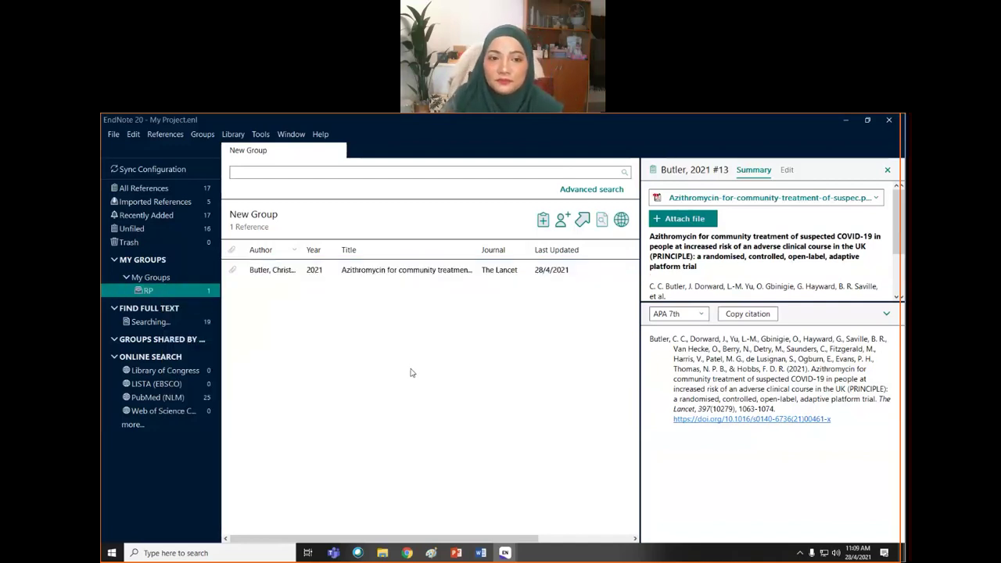
- Create a second, empty group named Lit Review under My Groups and show all references
right_click(162, 281)
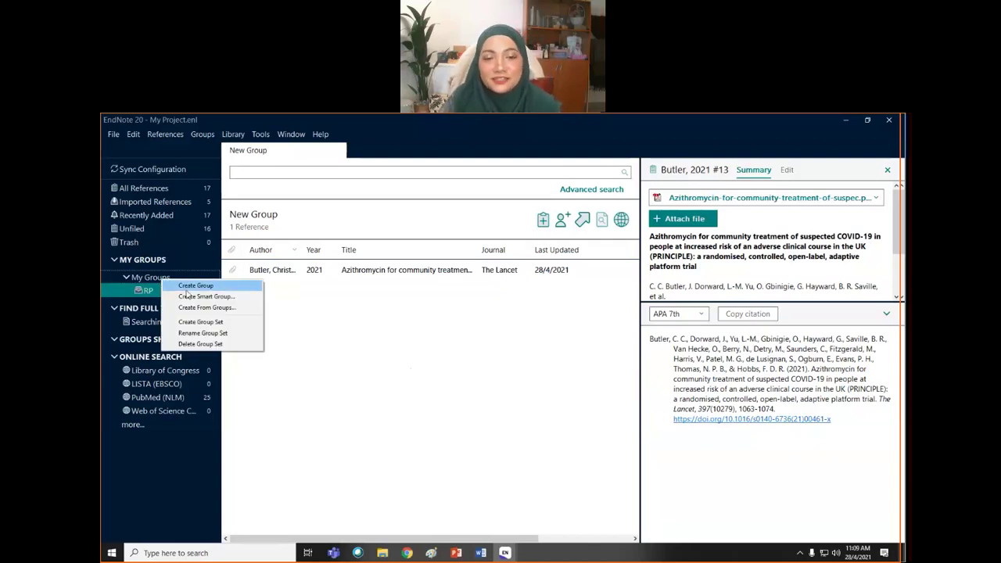
click(191, 287)
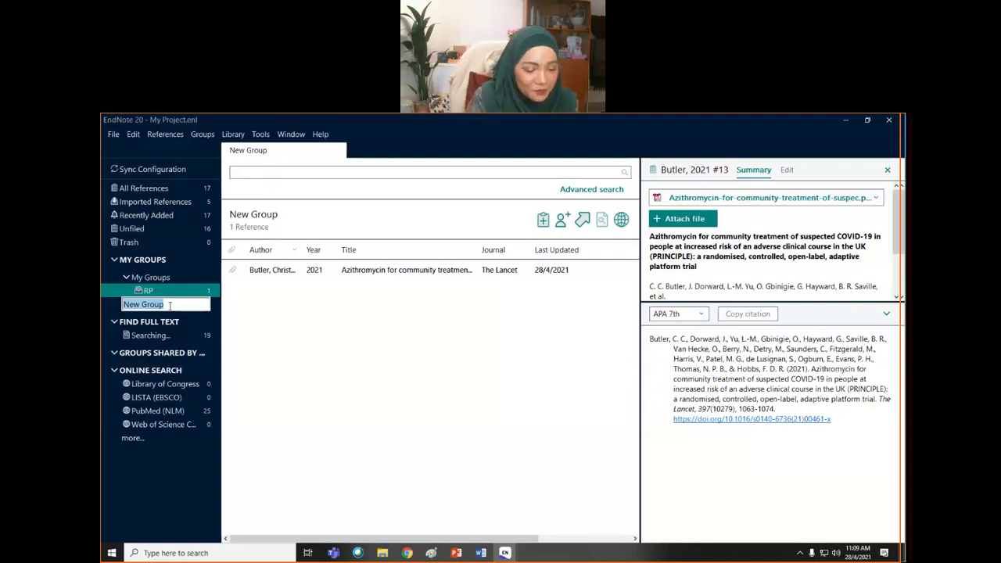
text(Lit Rev)
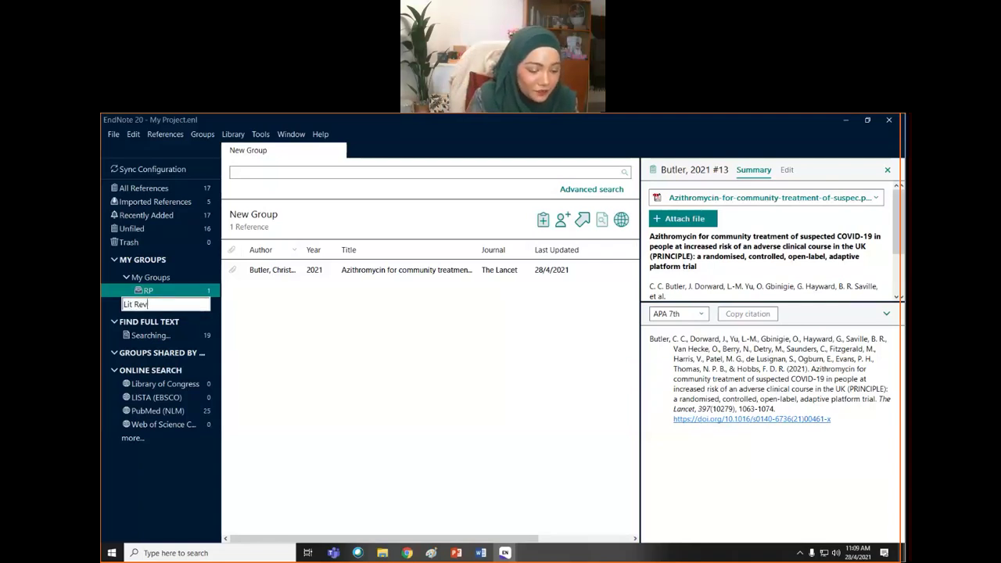
text(iew)
key(Return)
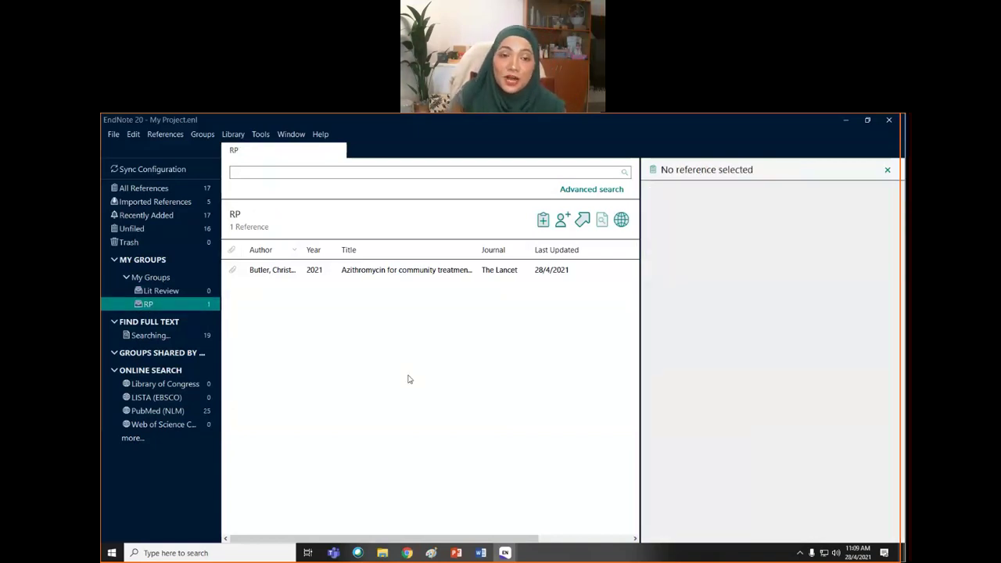
click(156, 188)
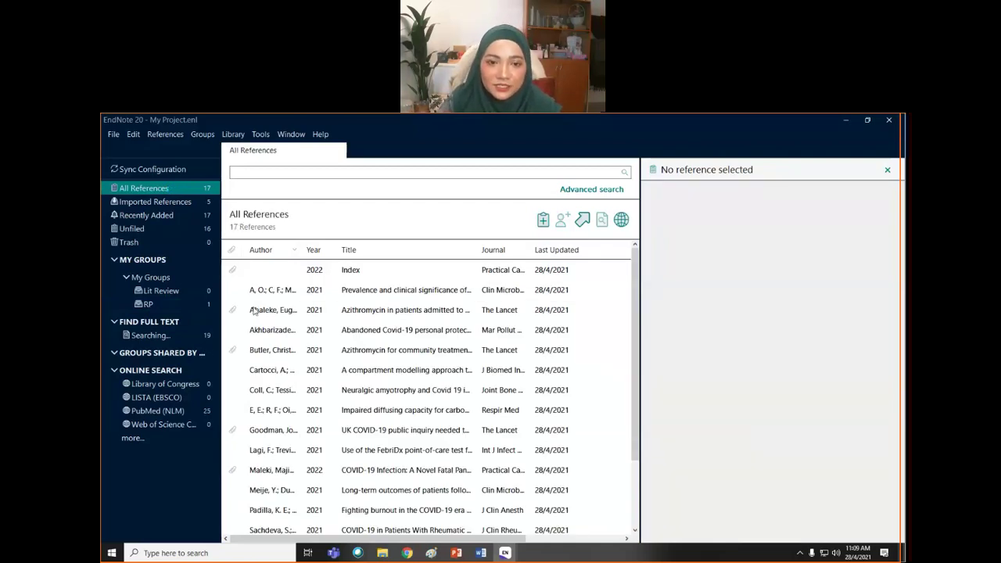
- File the UK COVID-19 public inquiry paper under Lit Review and the burnout paper under RP
click(275, 433)
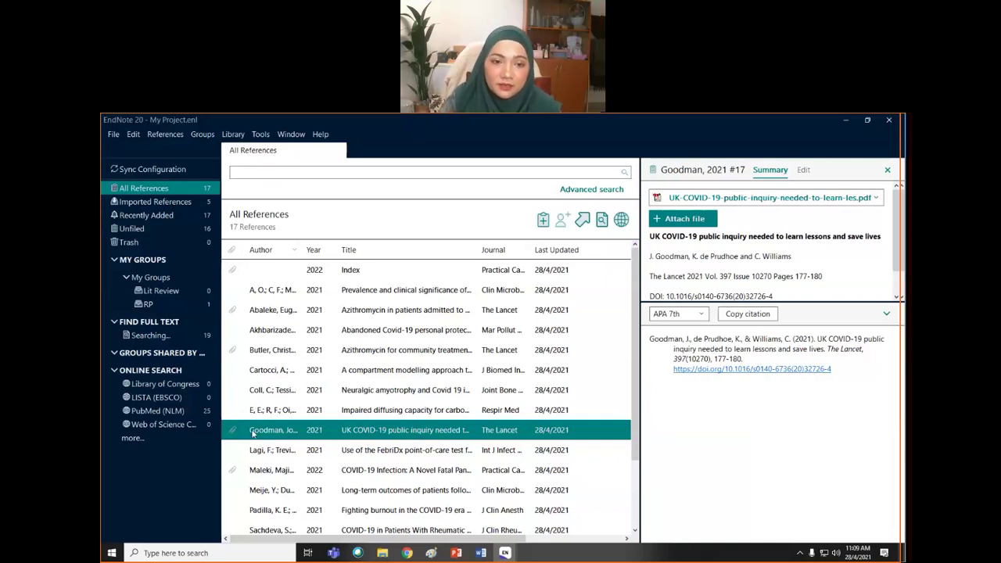
drag(250, 430, 166, 292)
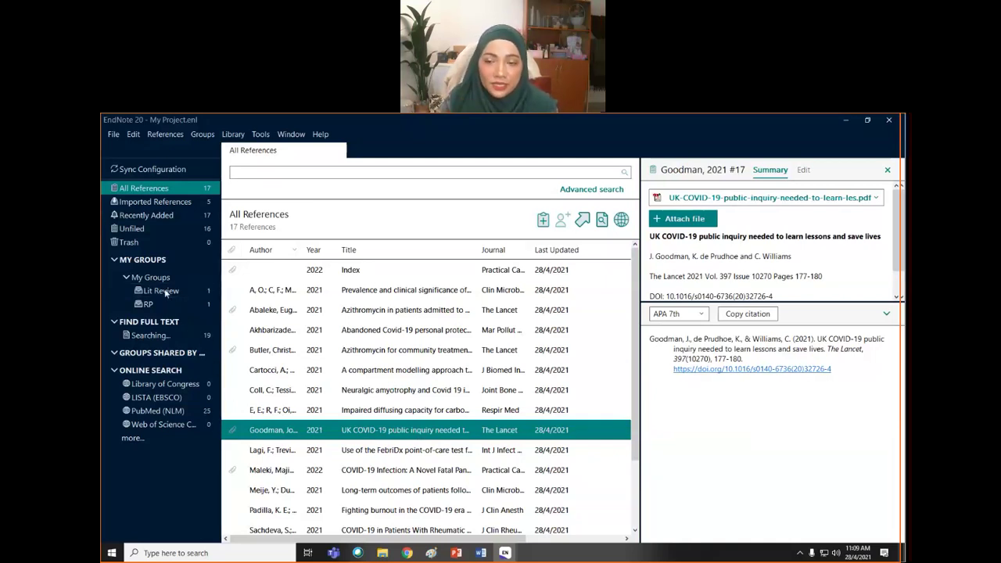
click(372, 511)
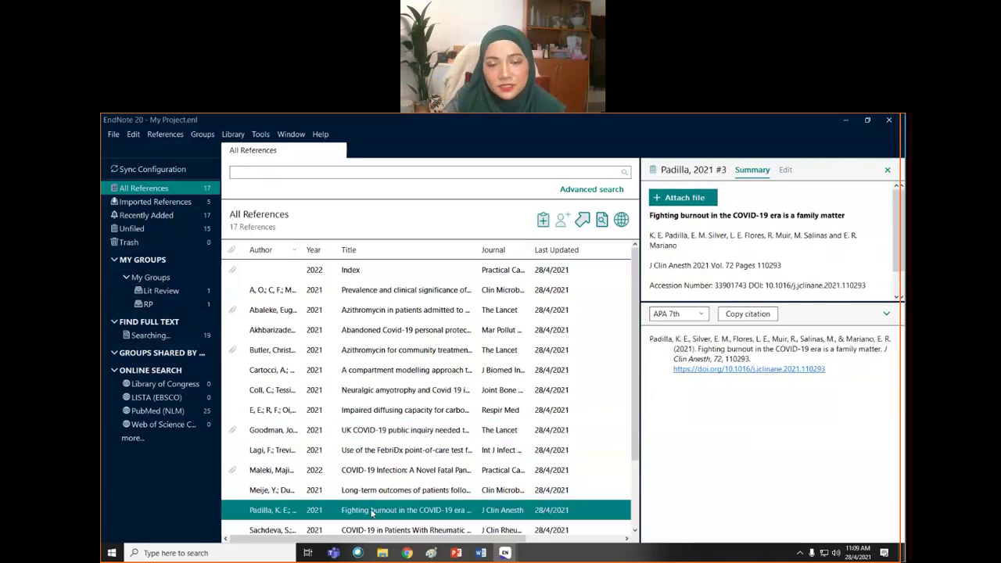
drag(361, 515, 158, 309)
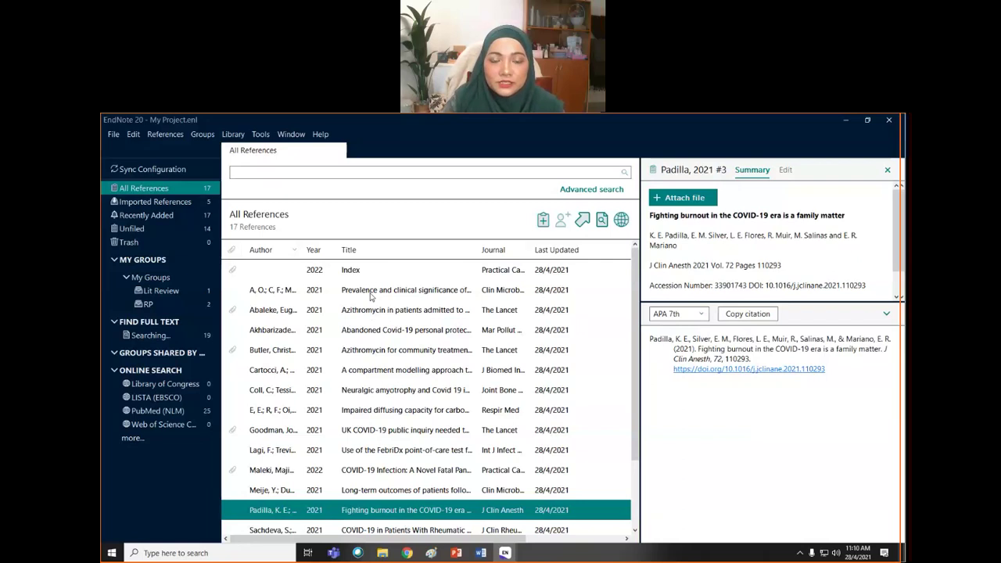
- Add the bradycardia, neuralgic amyotrophy and fatal pandemic papers to RP, then view RP
ctrl+click(372, 295)
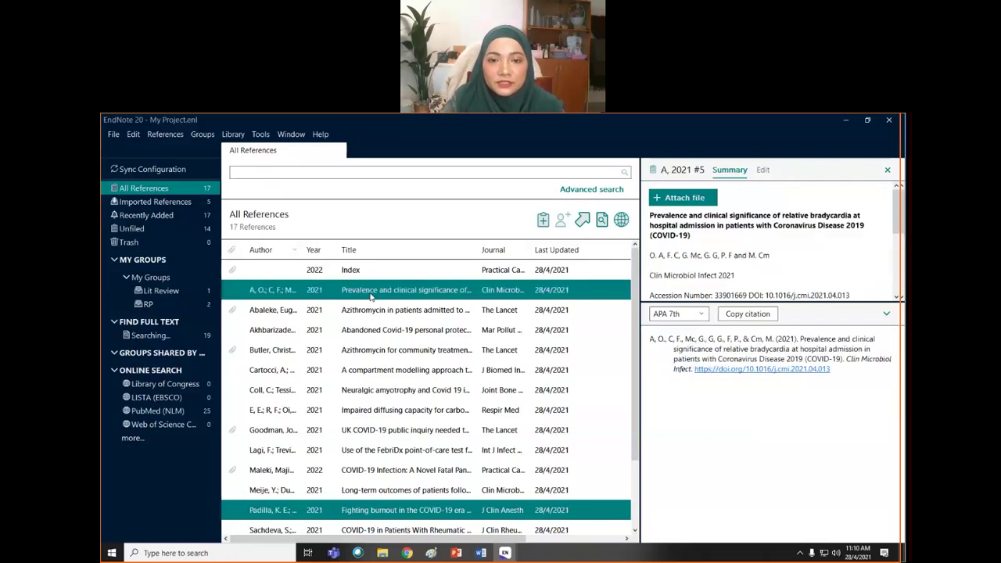
ctrl+click(367, 391)
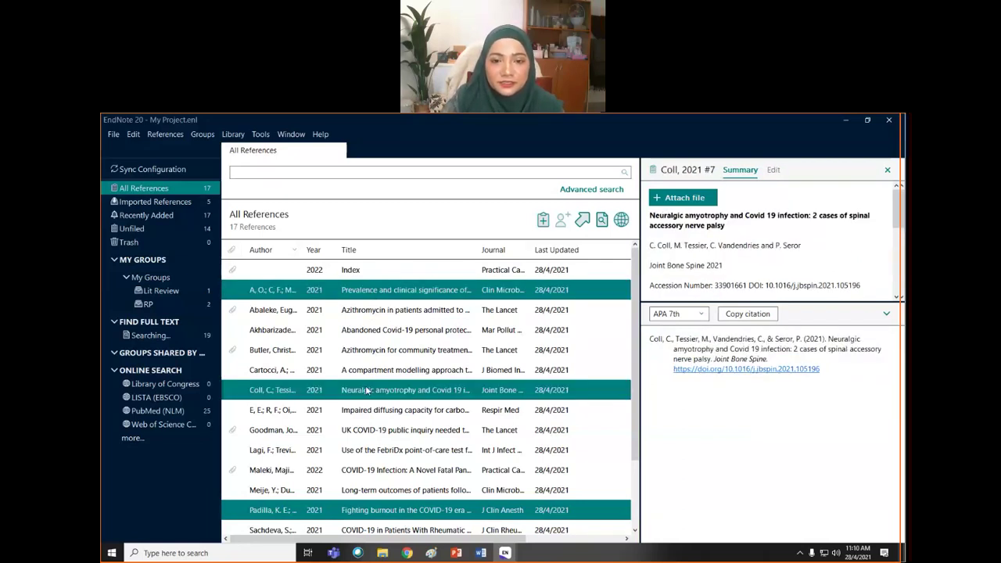
ctrl+click(414, 472)
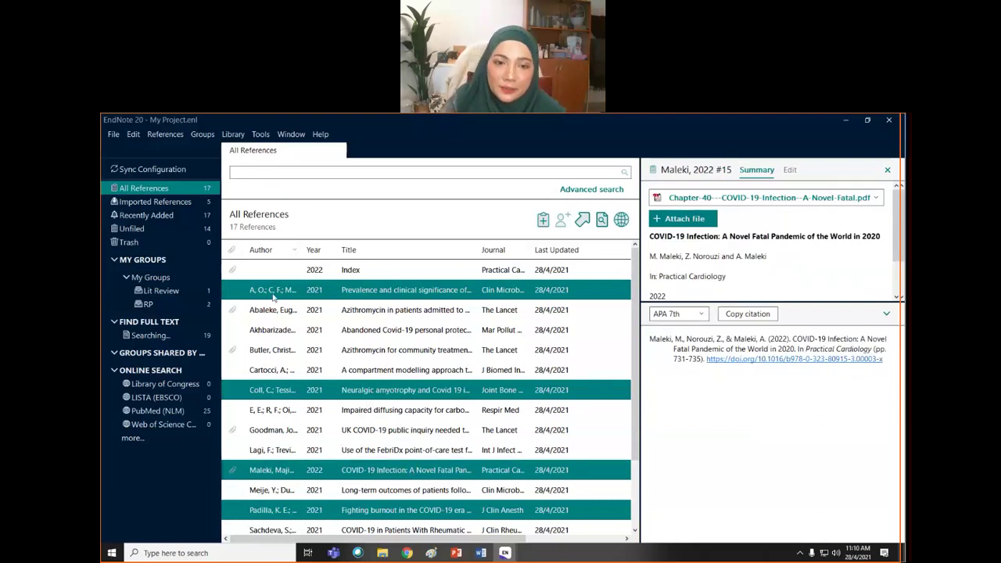
drag(242, 293, 158, 306)
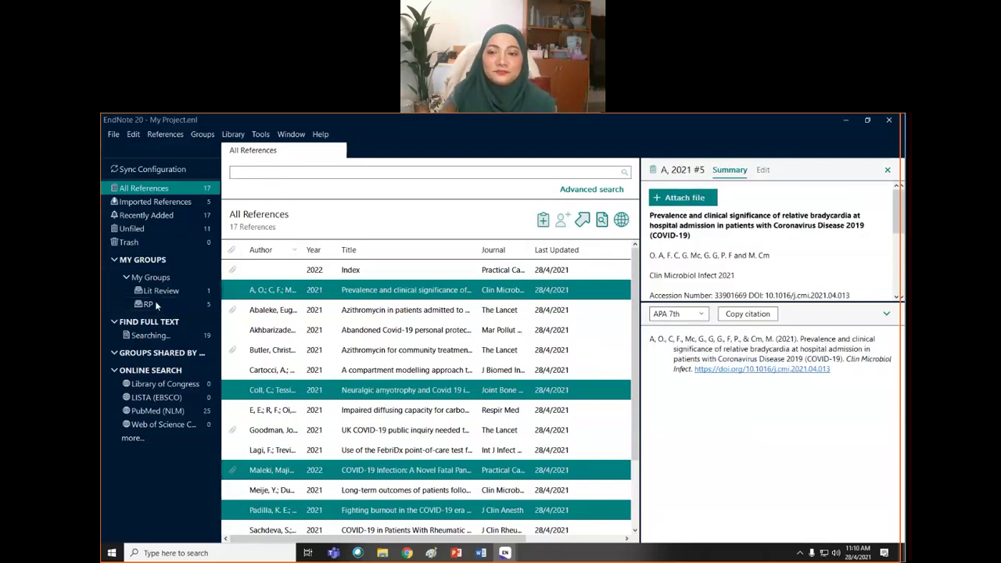
click(156, 305)
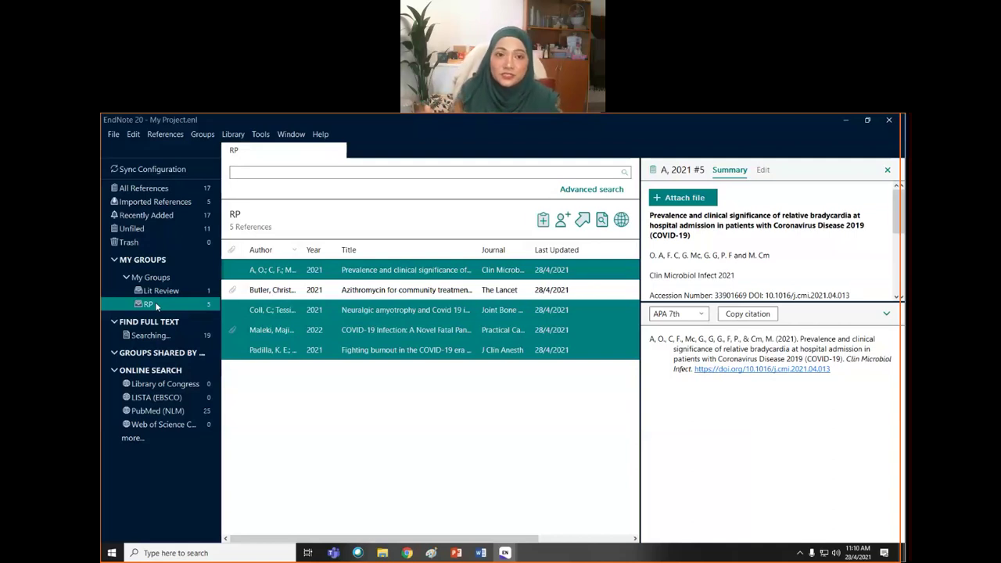
- Clear the reference selection and return to All References listing all 17 references
click(114, 134)
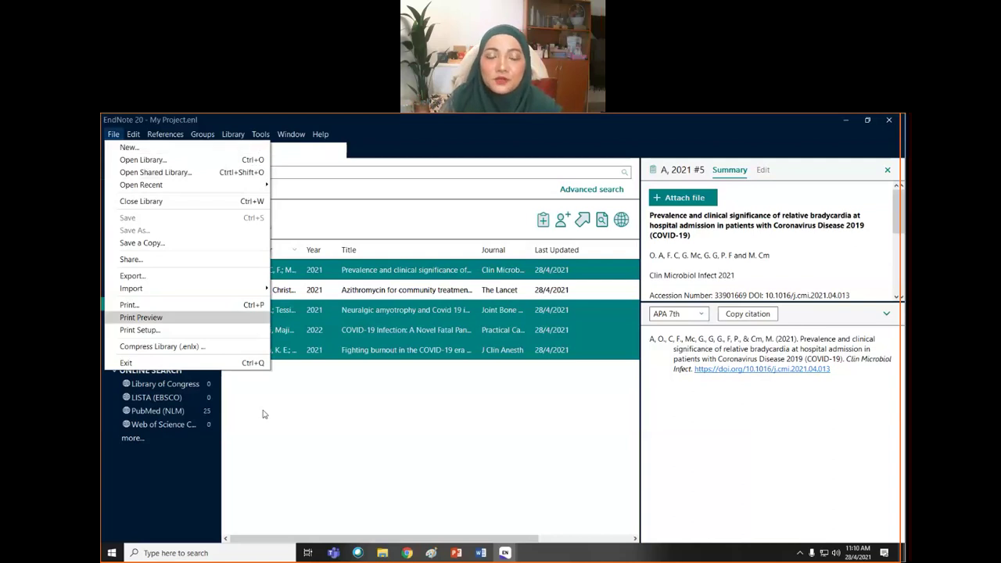
mouse_move(133, 134)
click(316, 437)
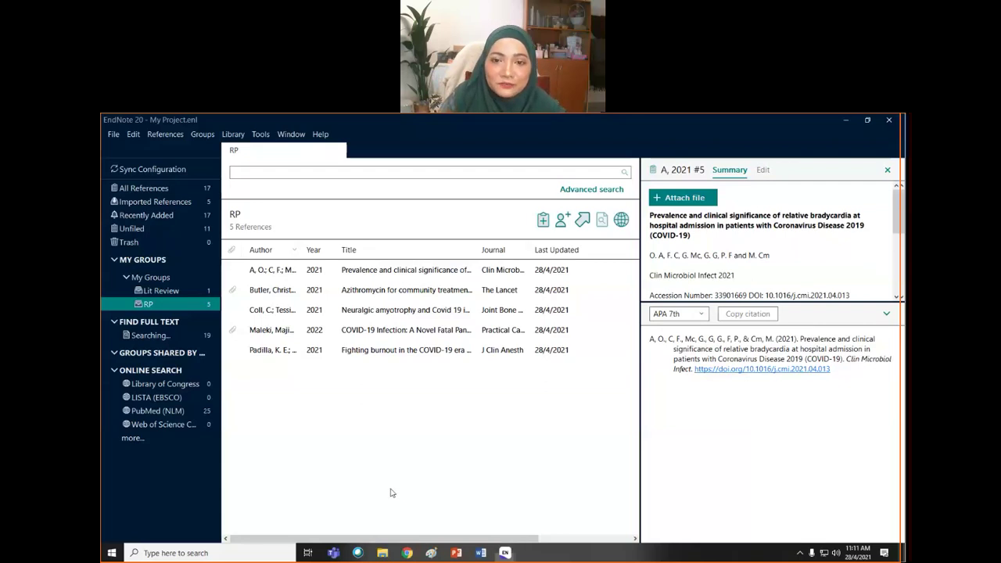
click(159, 189)
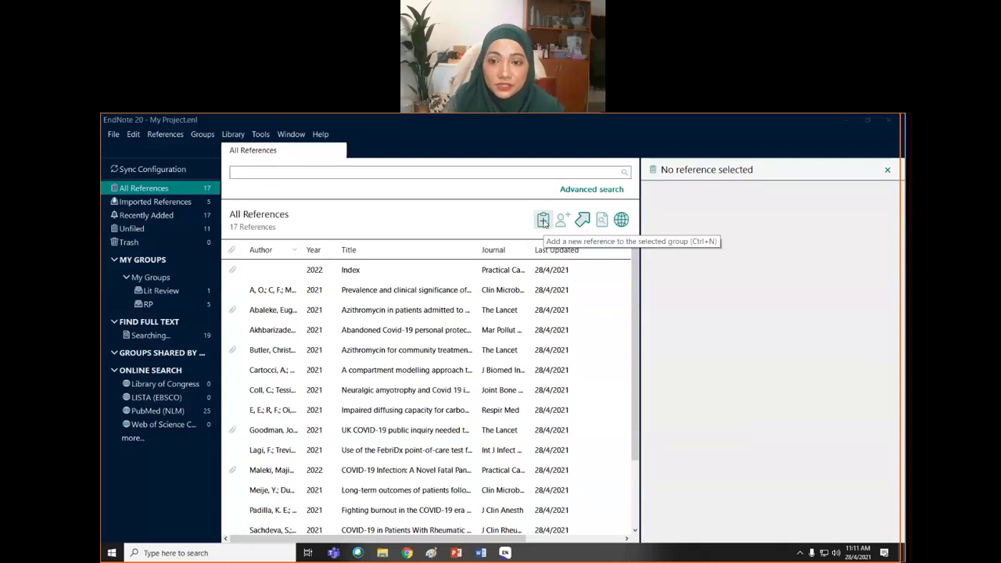
- Start a new blank reference, initially left as Journal Article
click(543, 222)
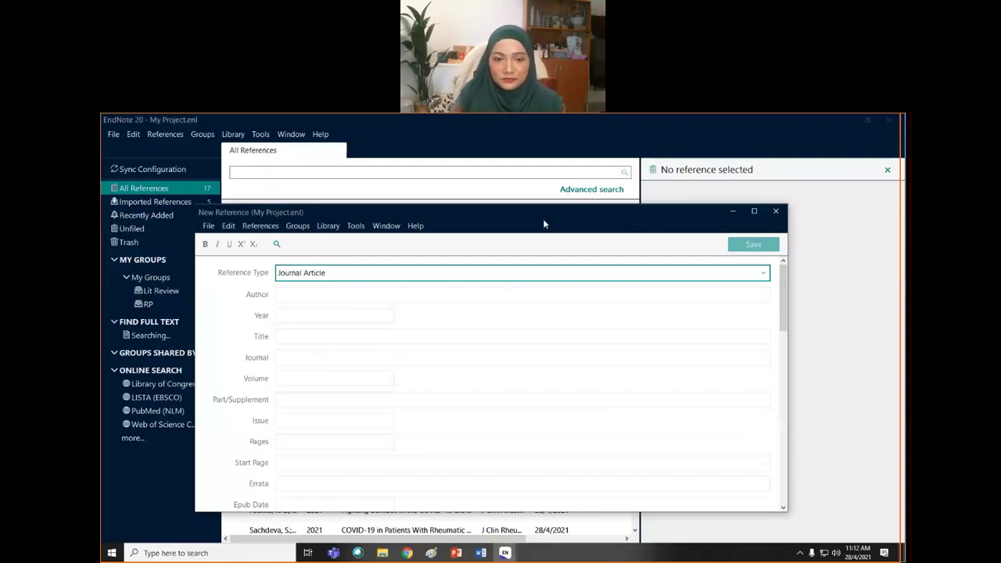
click(764, 273)
click(709, 278)
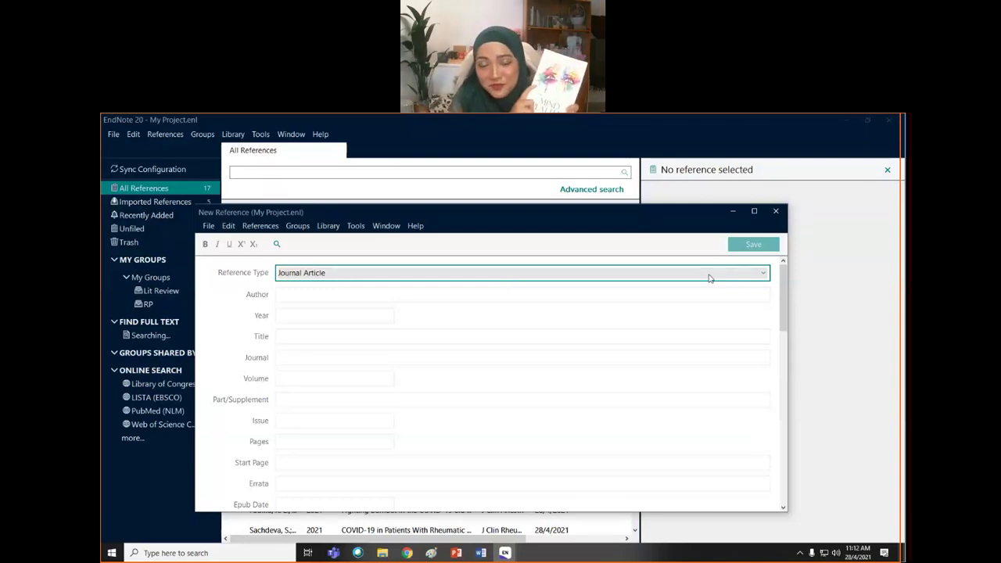
- Change the new reference's type to Book from the reference type list
click(764, 275)
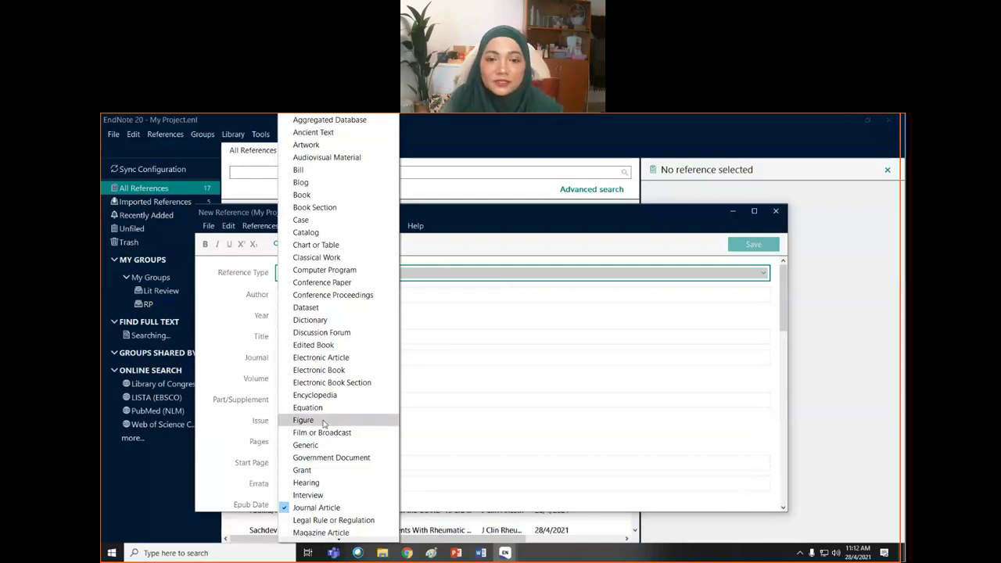
scroll(323, 427, down, 1)
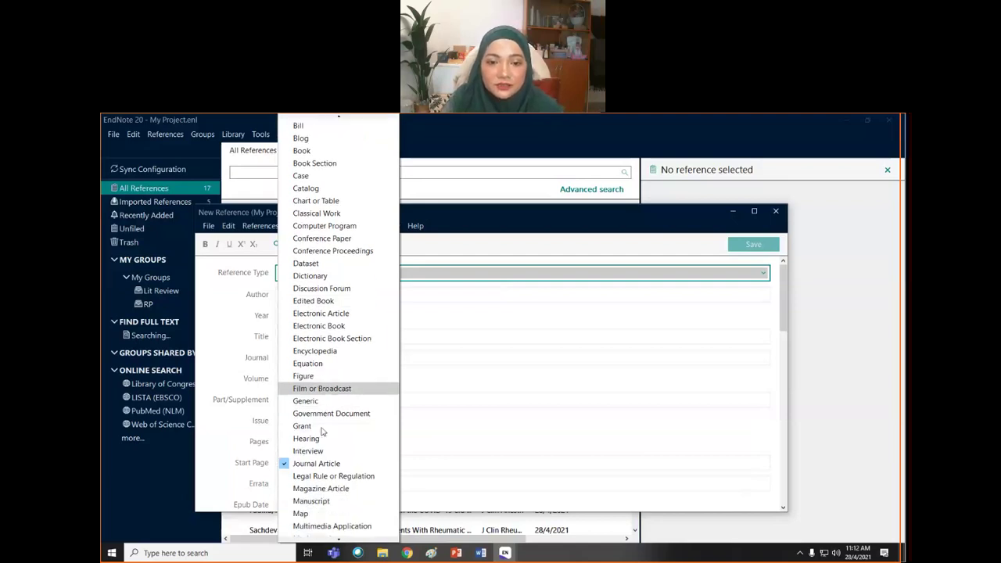
scroll(319, 450, down, 1)
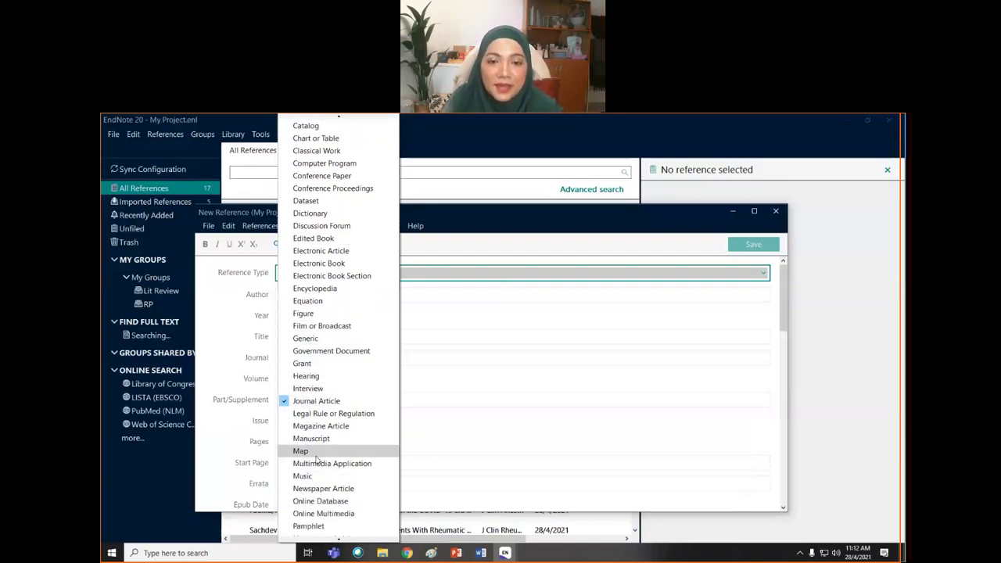
scroll(316, 460, down, 1)
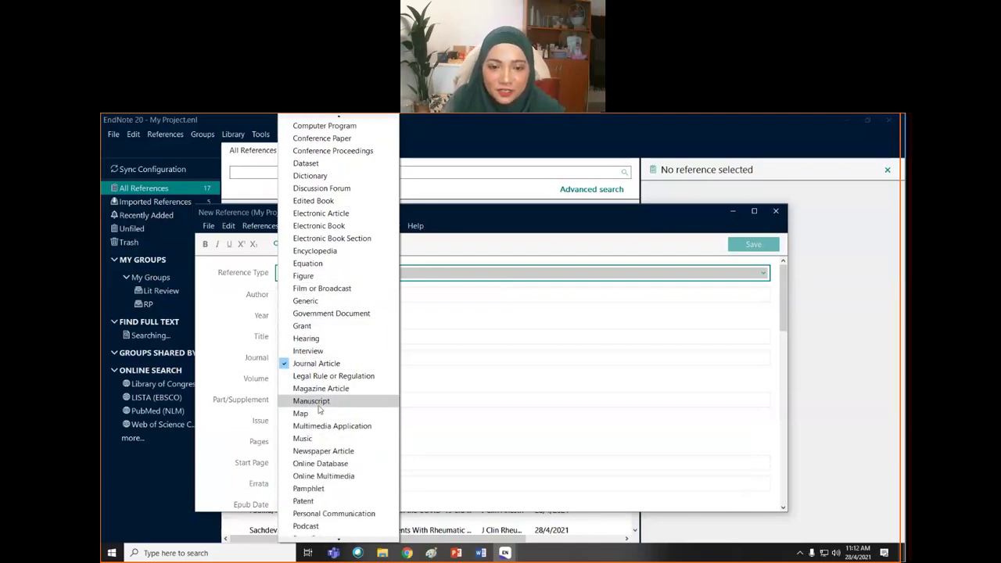
scroll(319, 408, down, 2)
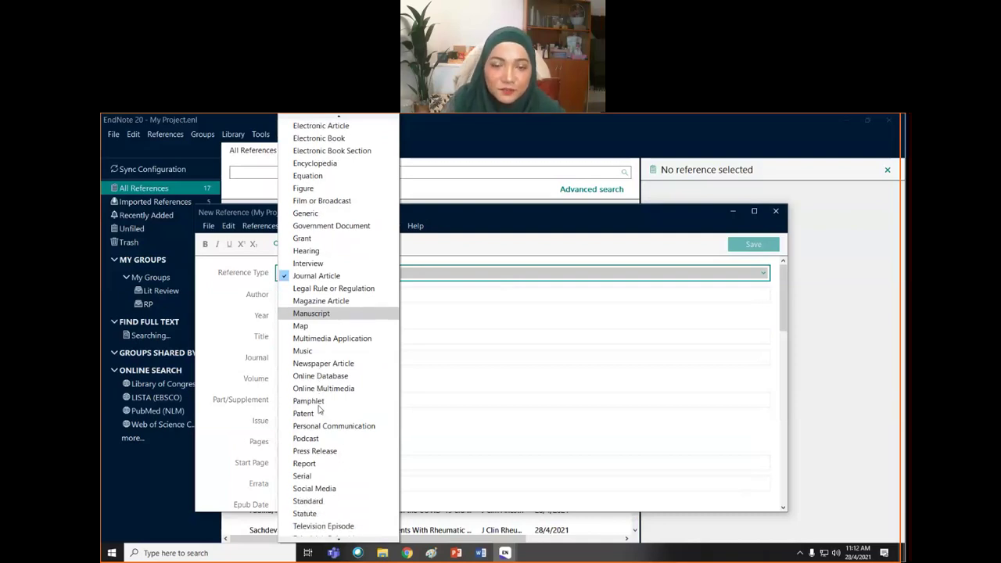
scroll(319, 409, down, 1)
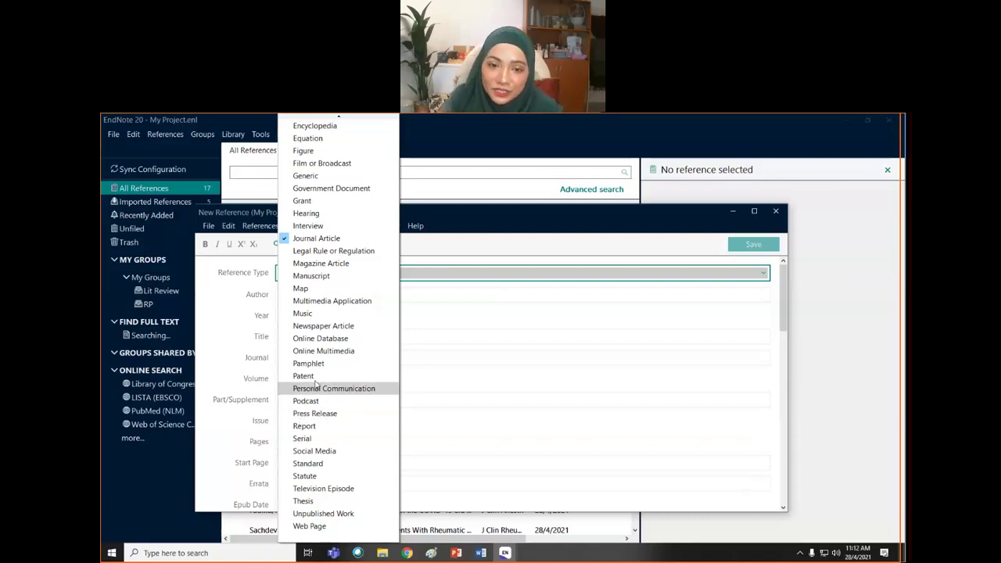
scroll(313, 387, up, 3)
scroll(316, 382, up, 4)
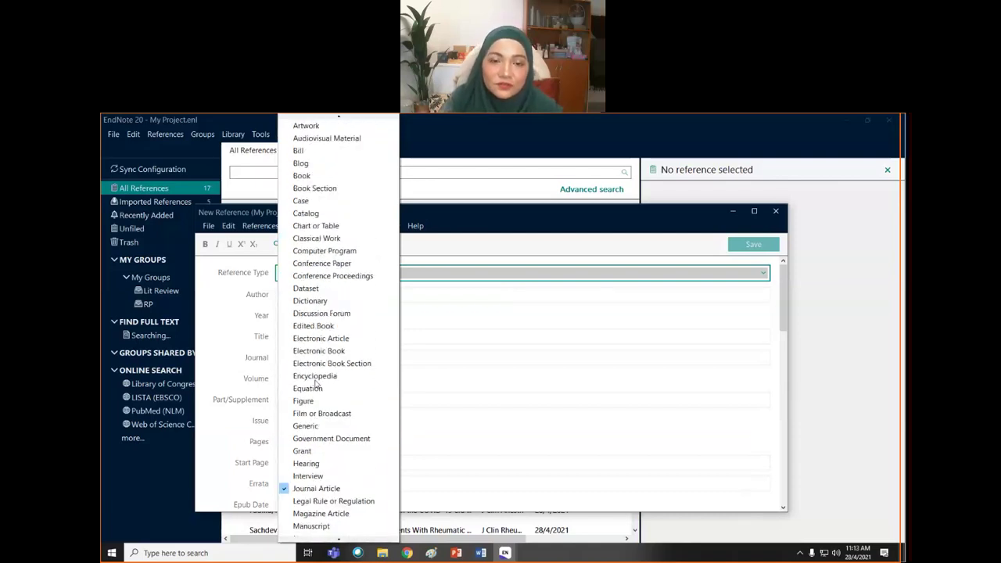
scroll(313, 417, up, 1)
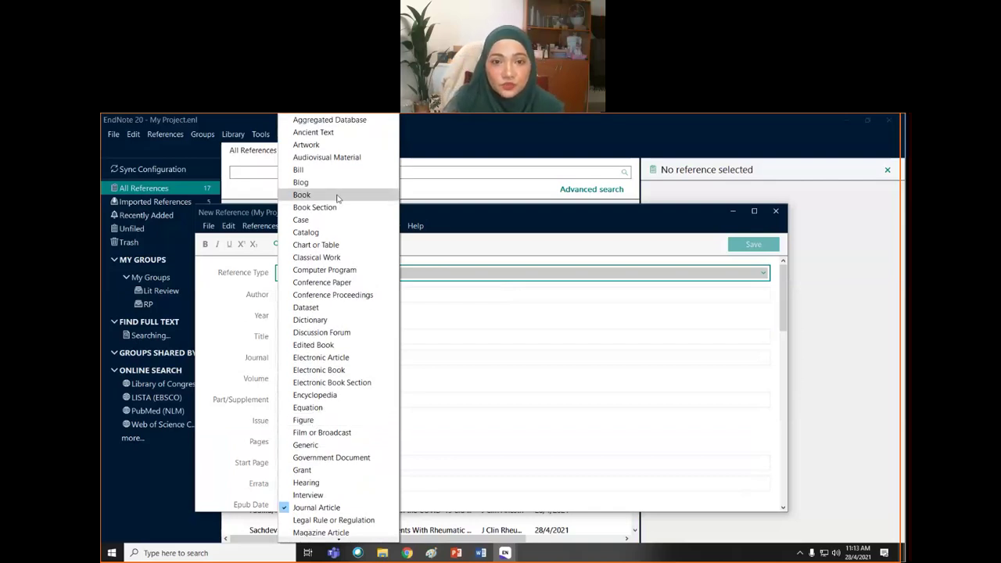
key(Escape)
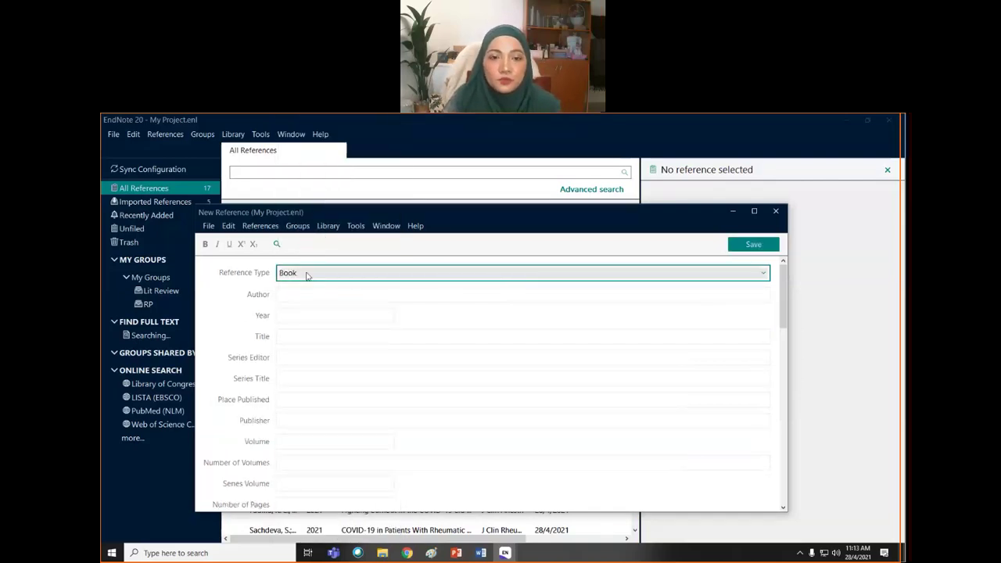
- Apply the Book type and enter Hospital Putrajaya Malaysia as the first author
click(305, 274)
key(Escape)
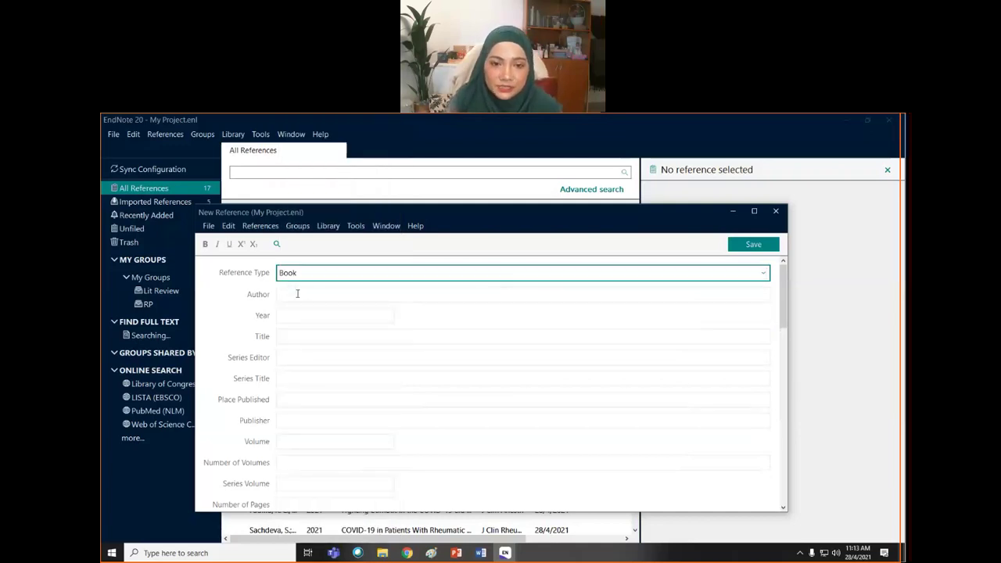
click(298, 294)
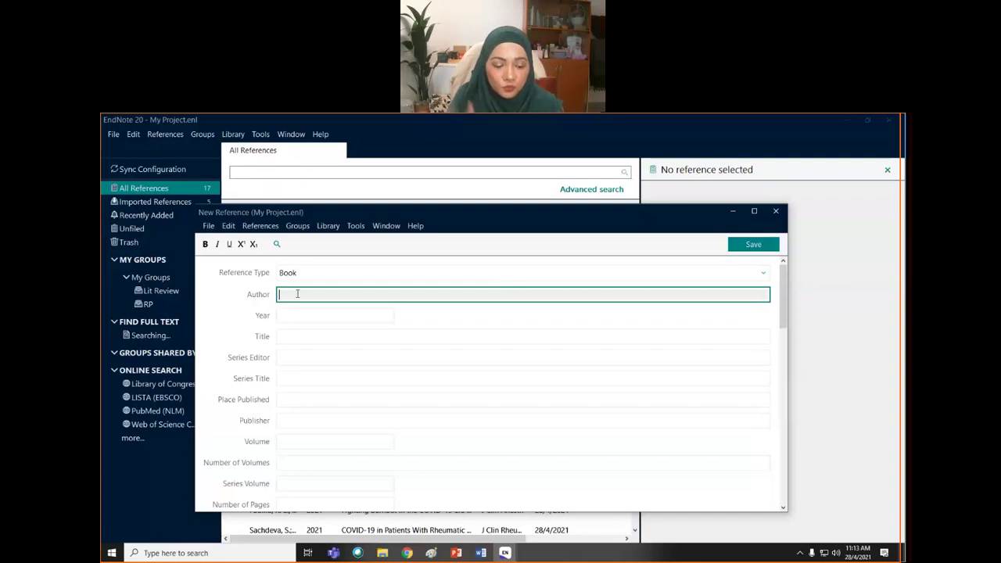
text(Hospital Putrajaya)
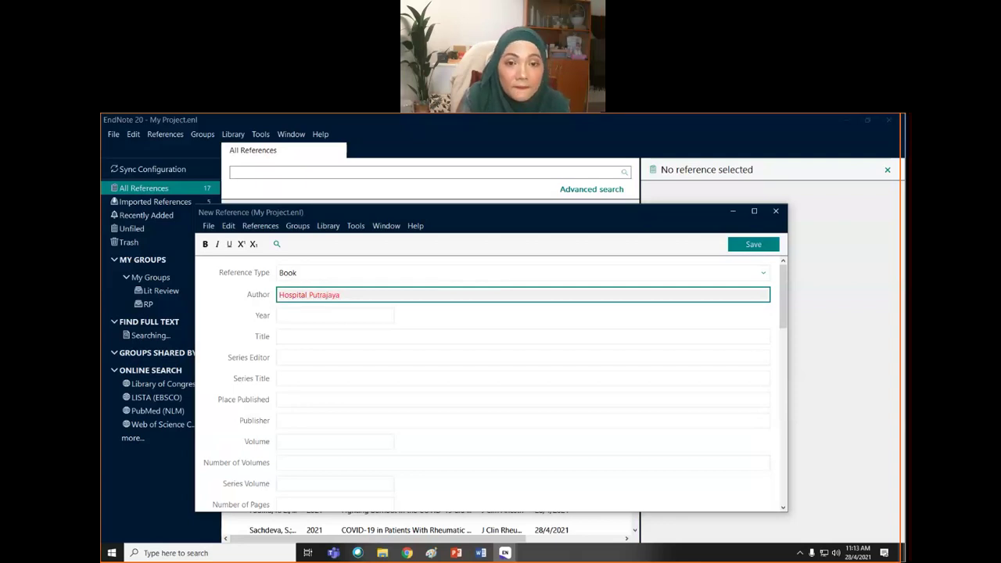
text( Malaysia)
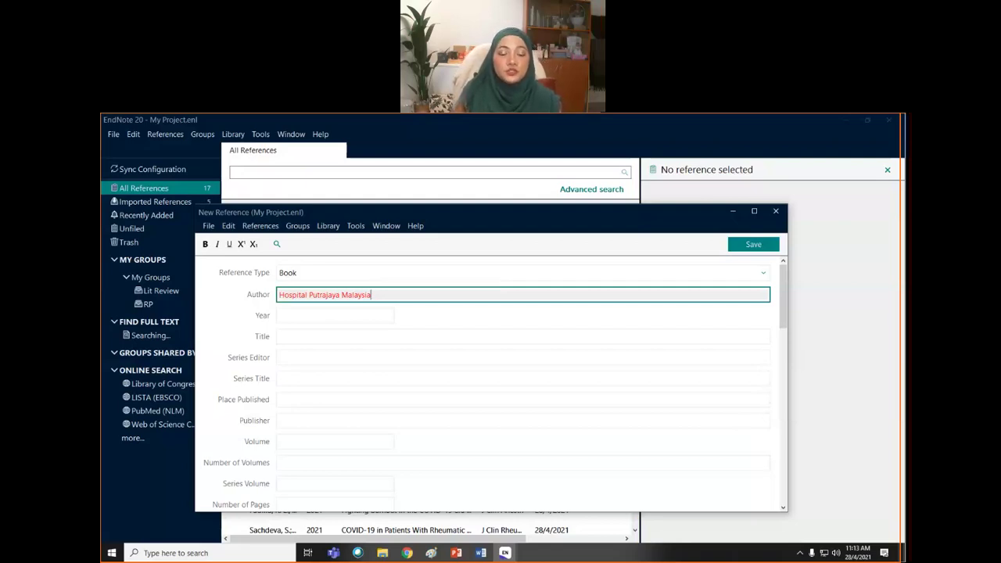
key(Return)
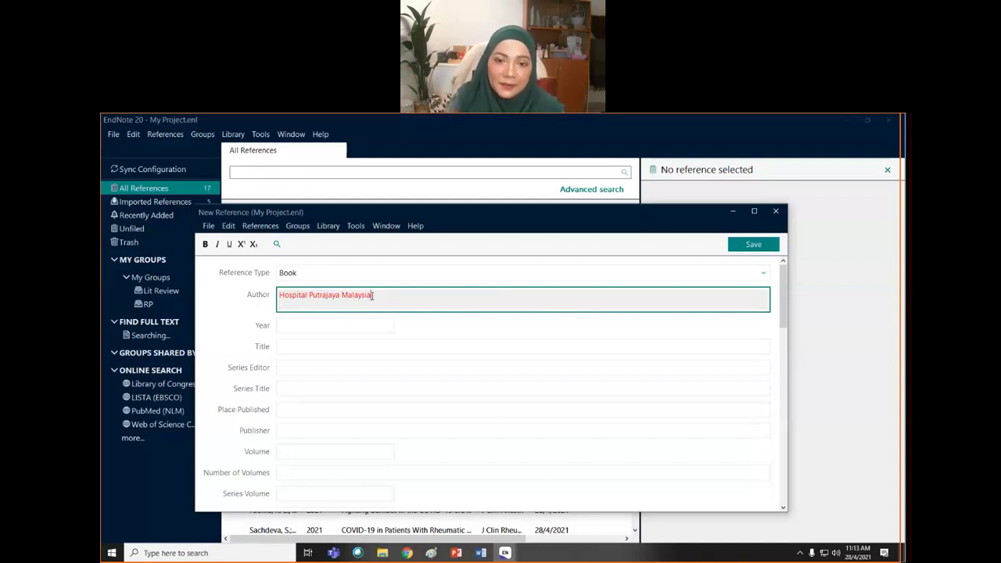
- Add a second personal author on its own line, then scroll through the book form
text(,)
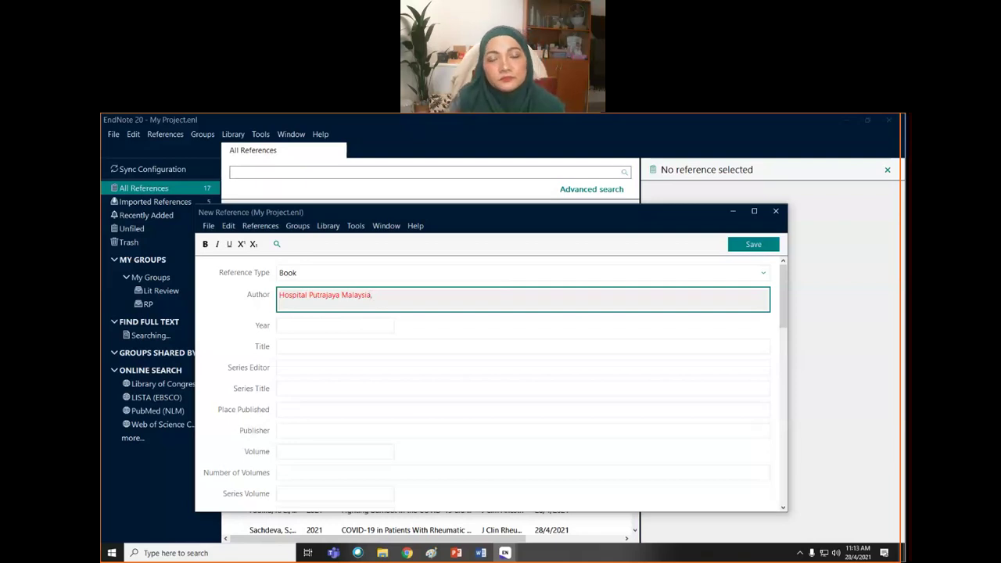
key(Return)
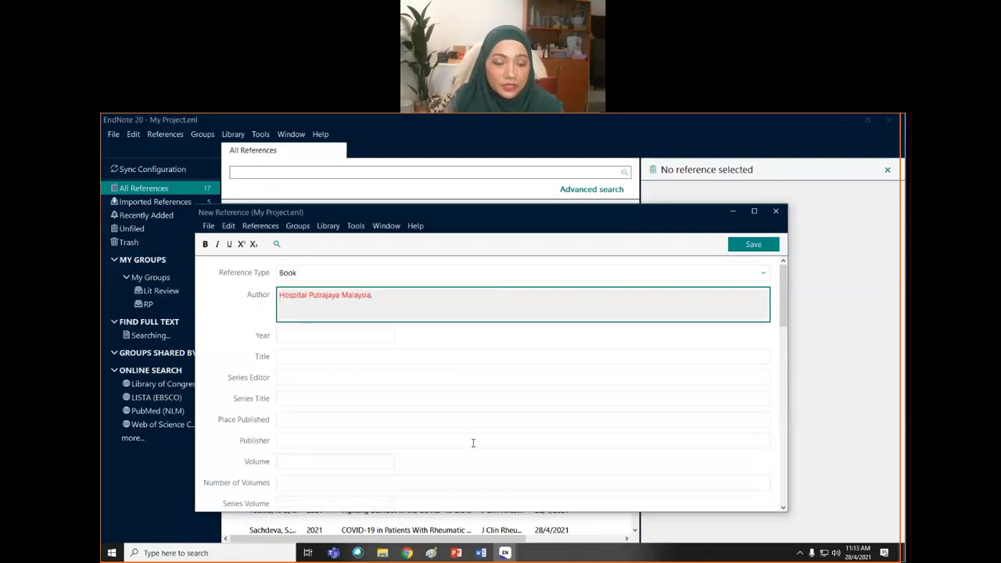
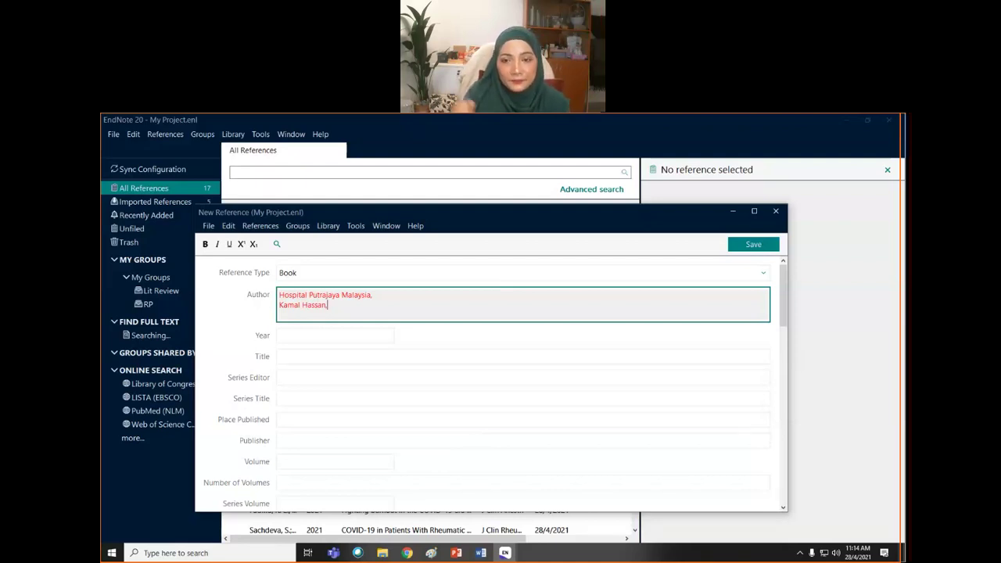
scroll(344, 348, down, 1)
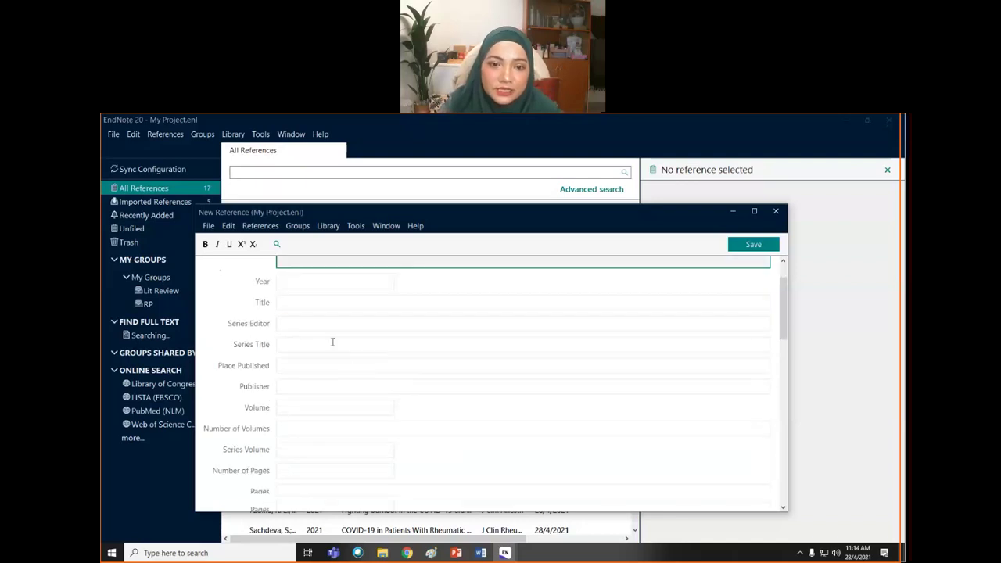
scroll(333, 342, down, 5)
scroll(333, 344, up, 1)
scroll(332, 346, down, 3)
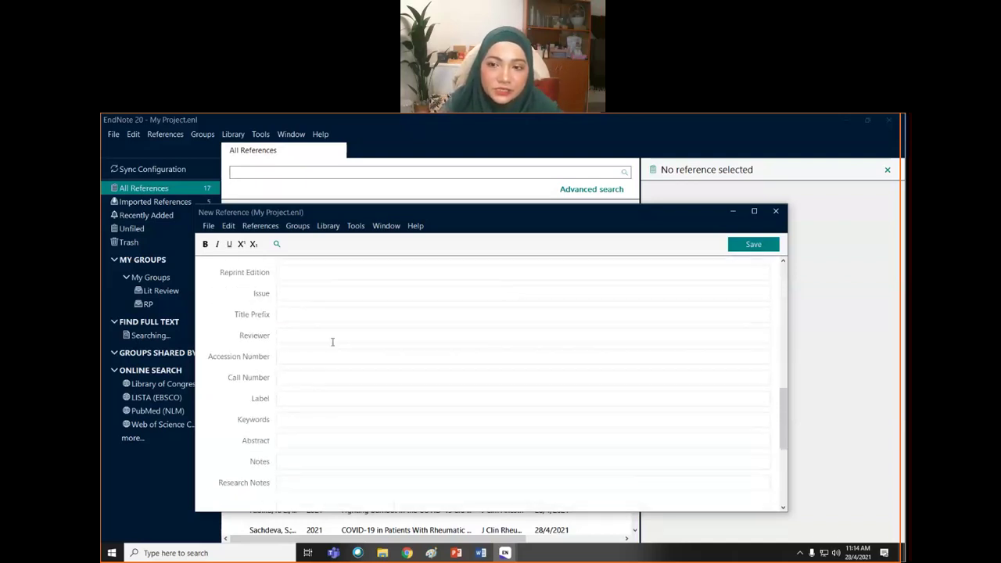
scroll(332, 346, down, 3)
scroll(646, 346, up, 8)
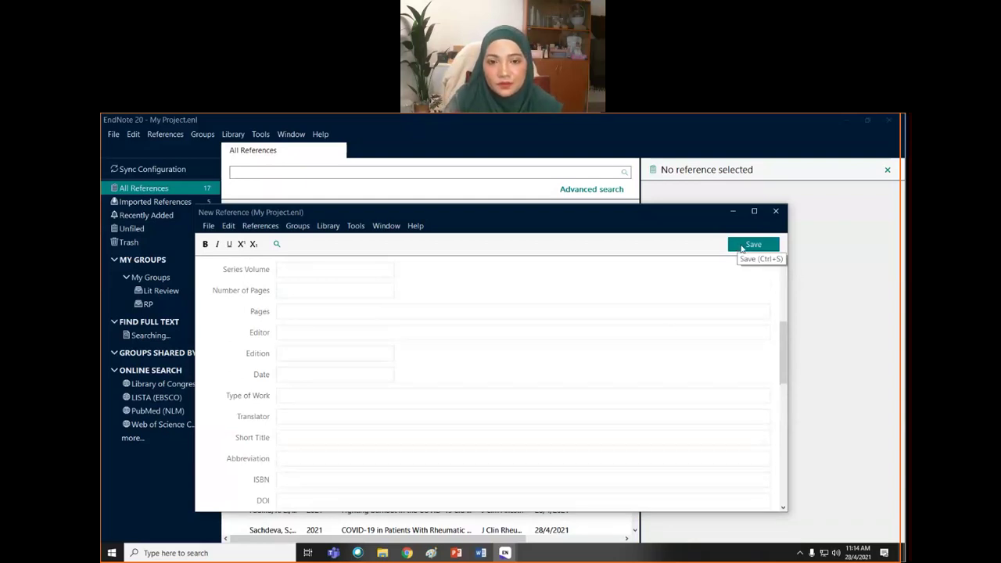
- Discard the unsaved book reference and preview the relative bradycardia article in All References
click(776, 213)
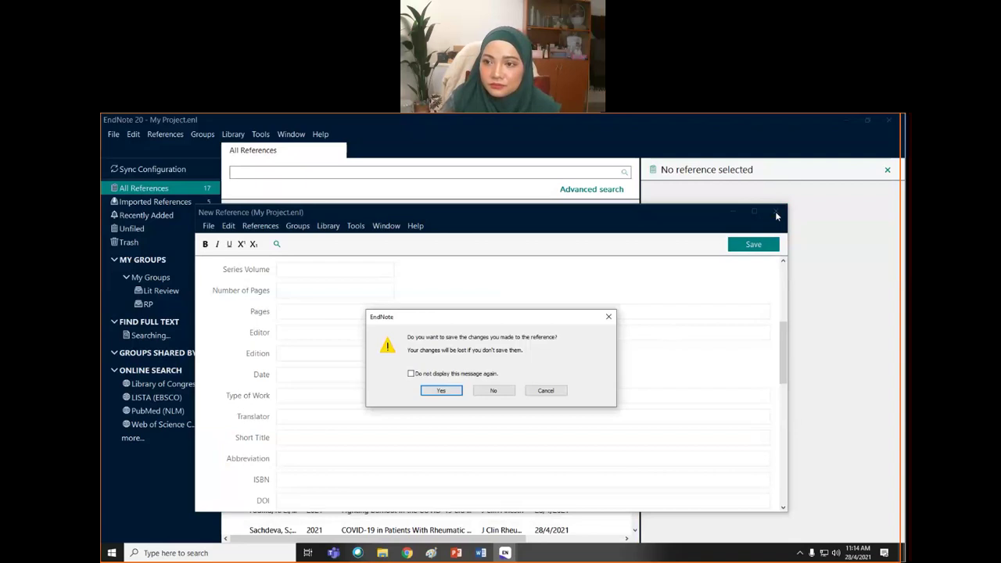
click(493, 391)
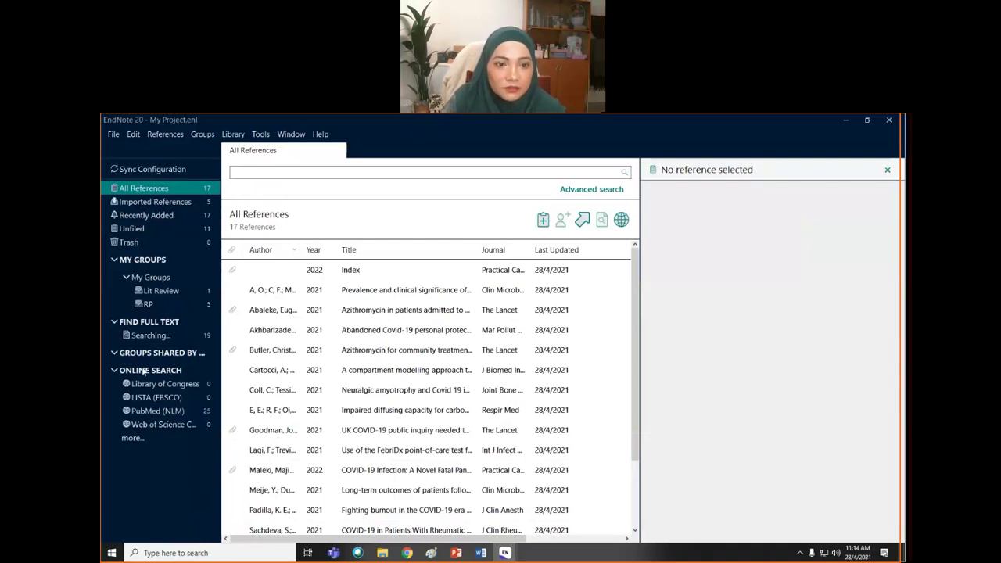
click(156, 336)
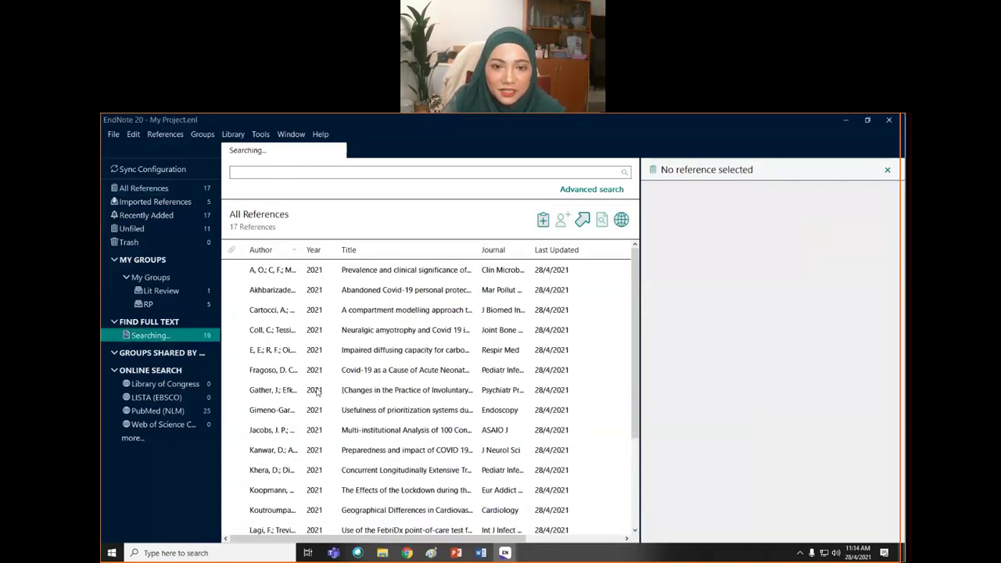
click(167, 188)
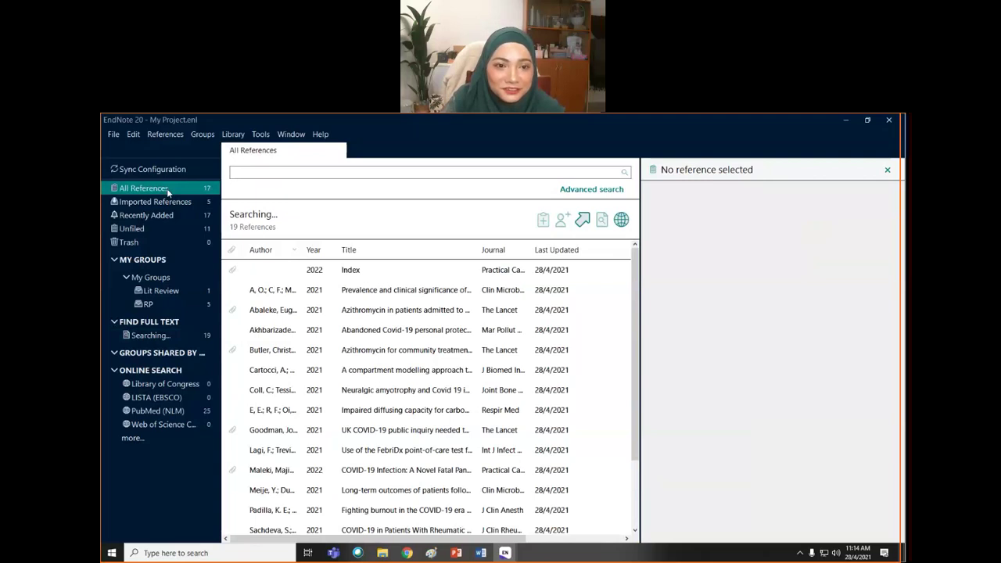
click(282, 296)
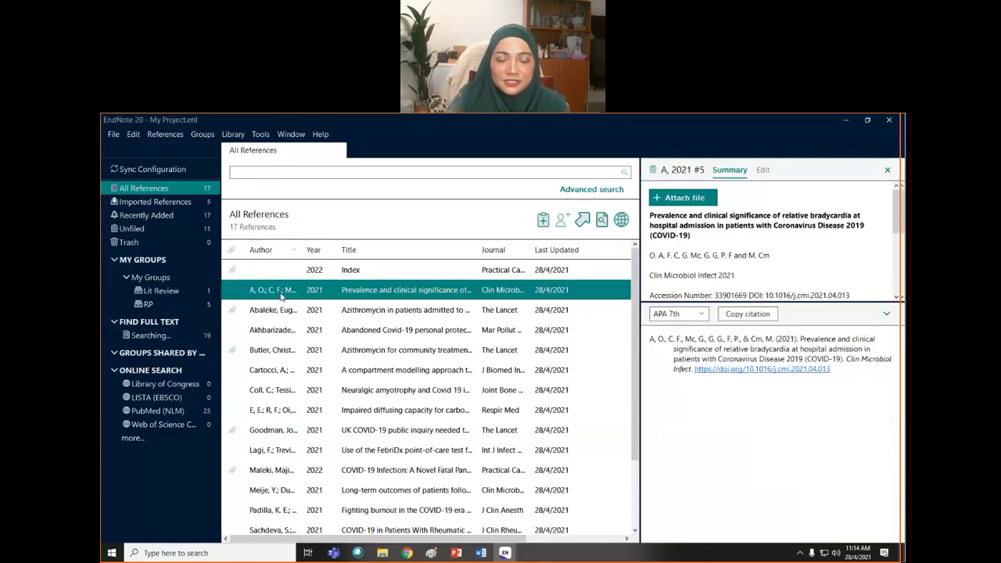
click(481, 554)
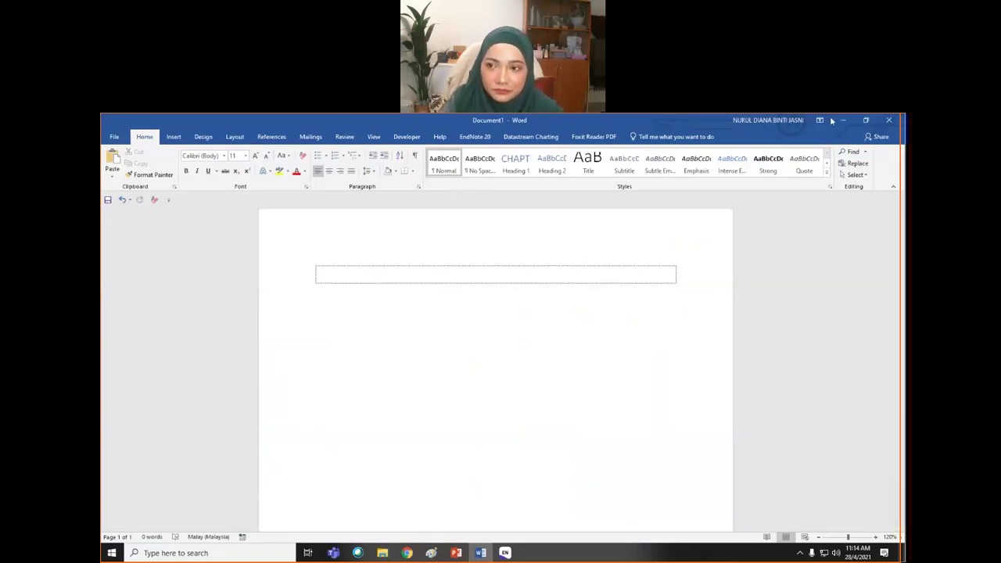
click(473, 137)
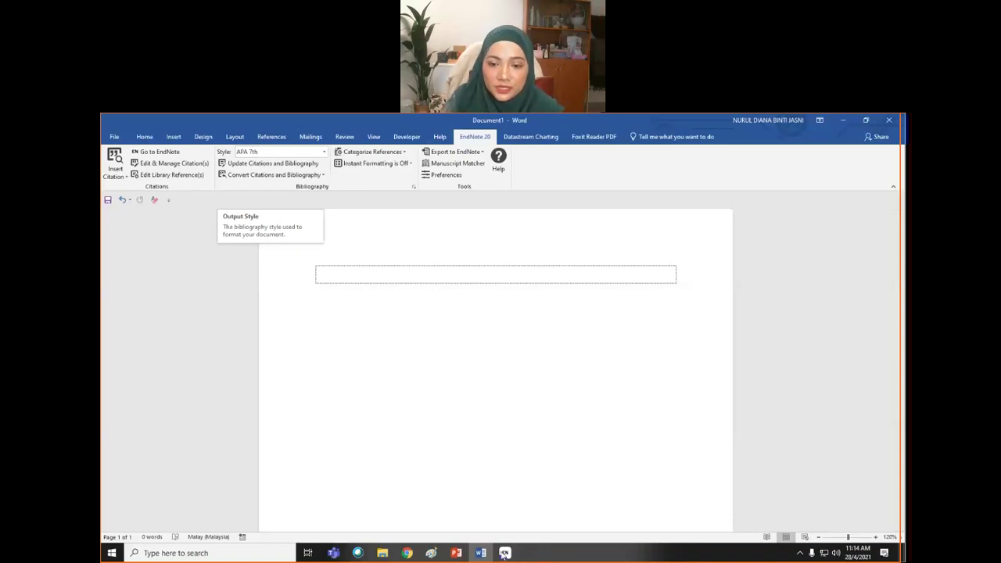
mouse_move(505, 553)
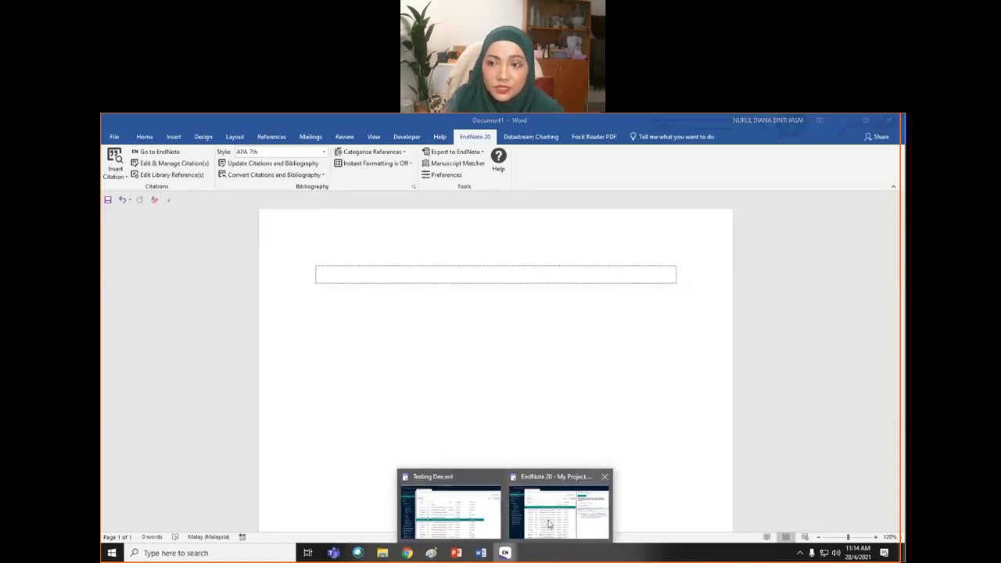
click(549, 525)
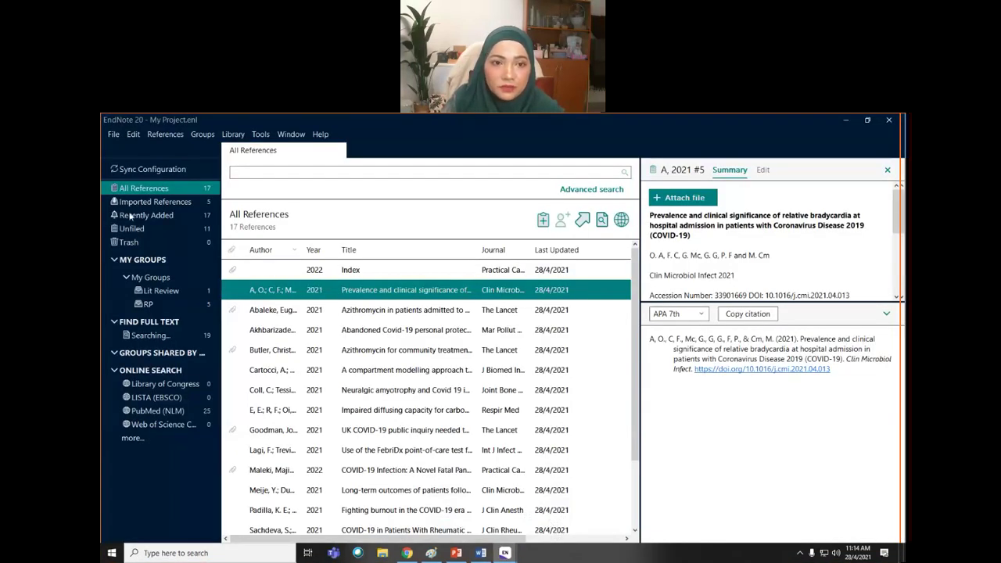
- Preview the Akhbarizadeh, Goodman and Coll 2021 references and list the available citation styles
click(286, 332)
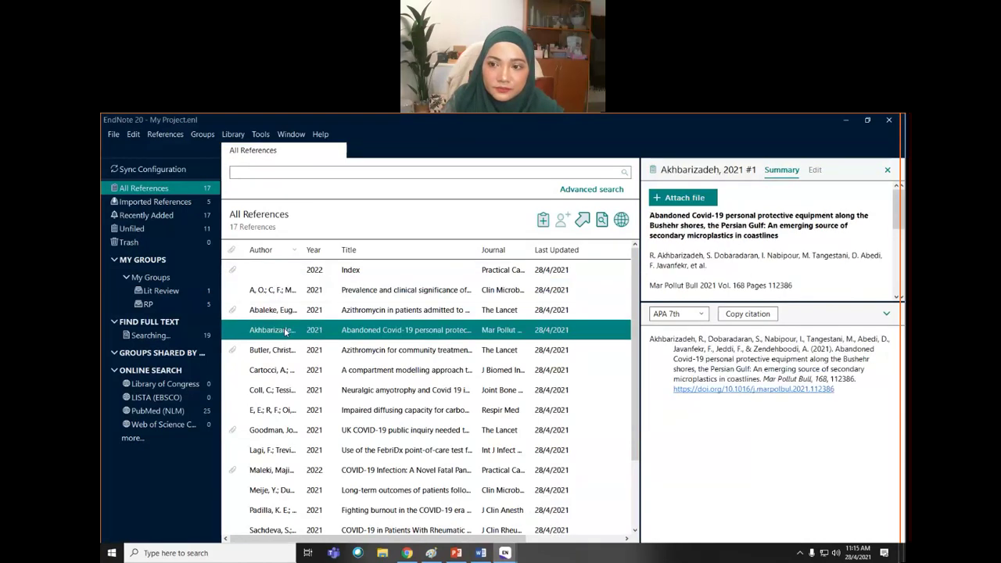
click(888, 171)
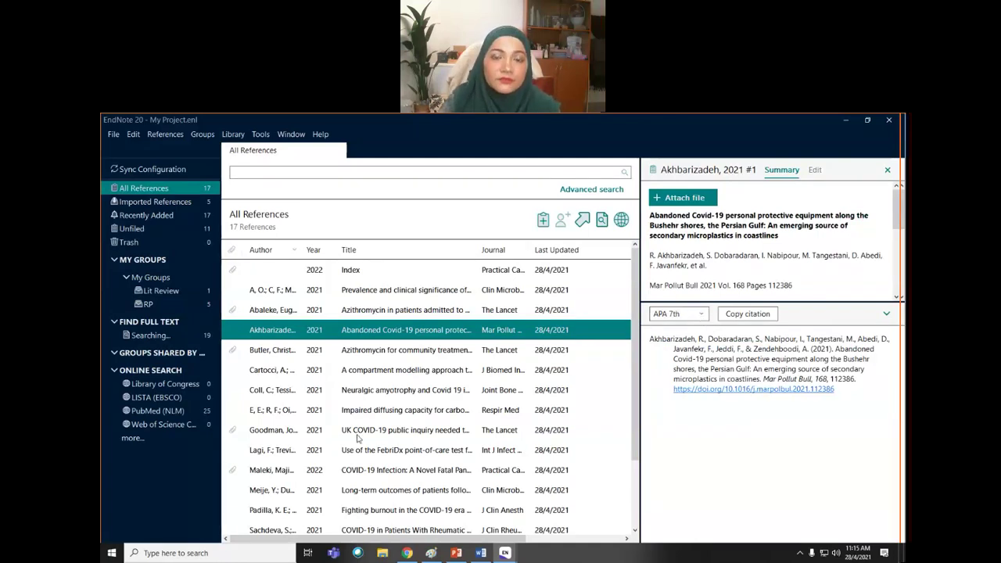
click(357, 435)
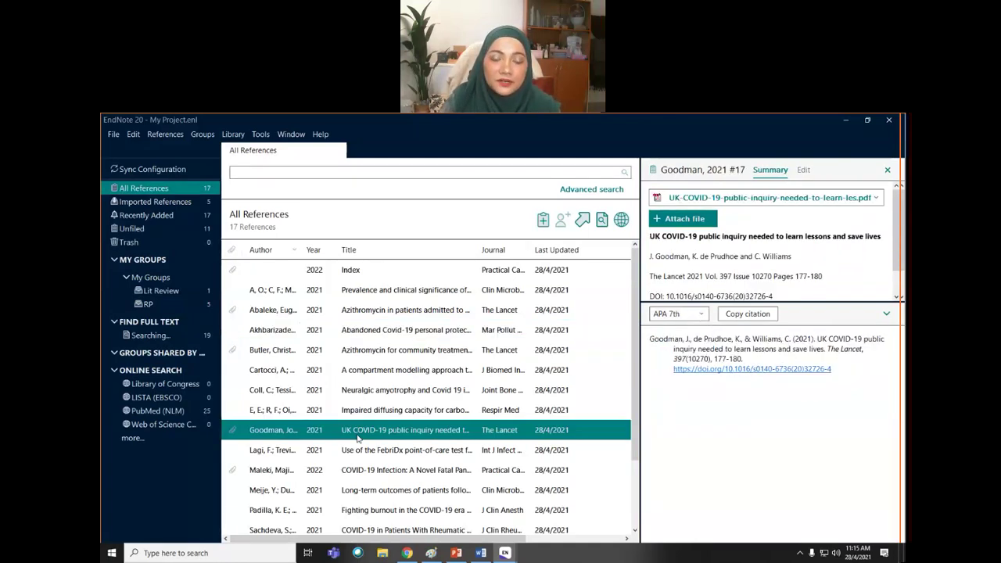
click(388, 393)
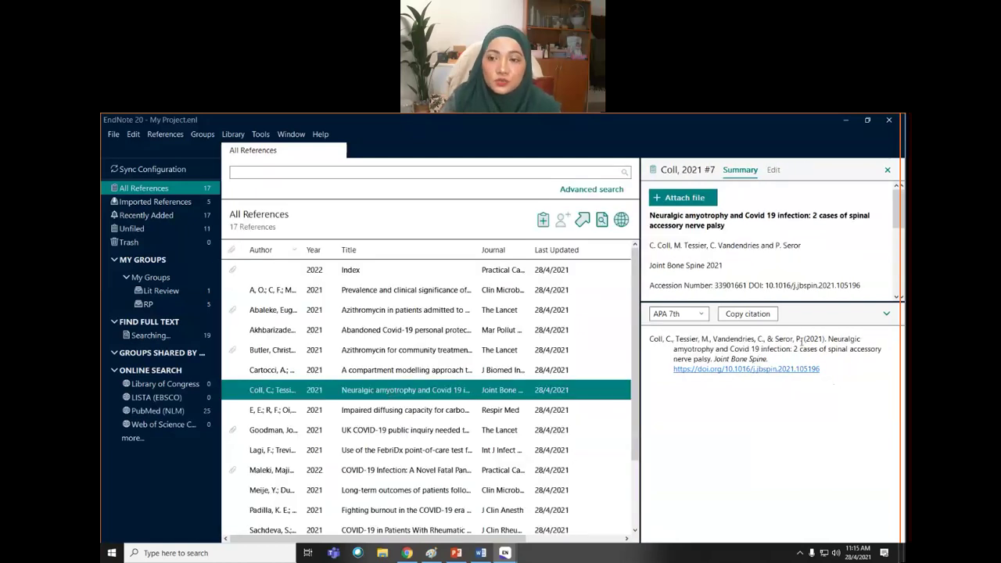
click(702, 316)
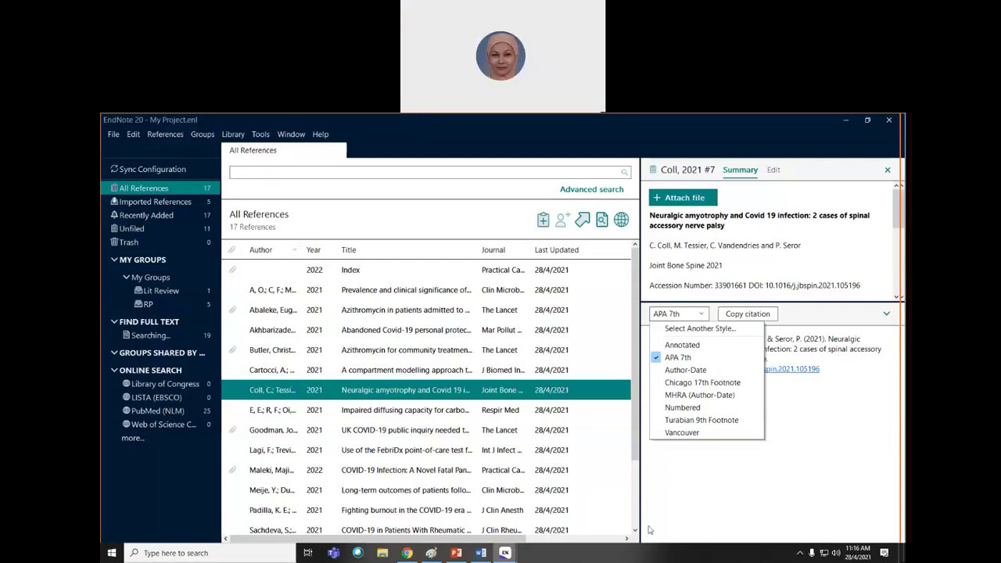
- Close the citation style list, keeping APA 7th for the Coll 2021 preview
click(689, 510)
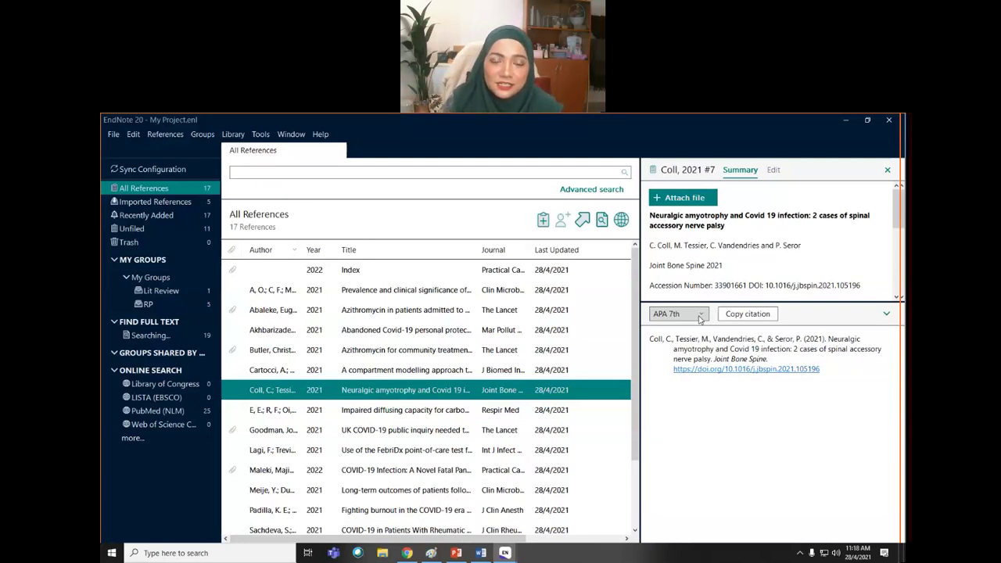
click(321, 135)
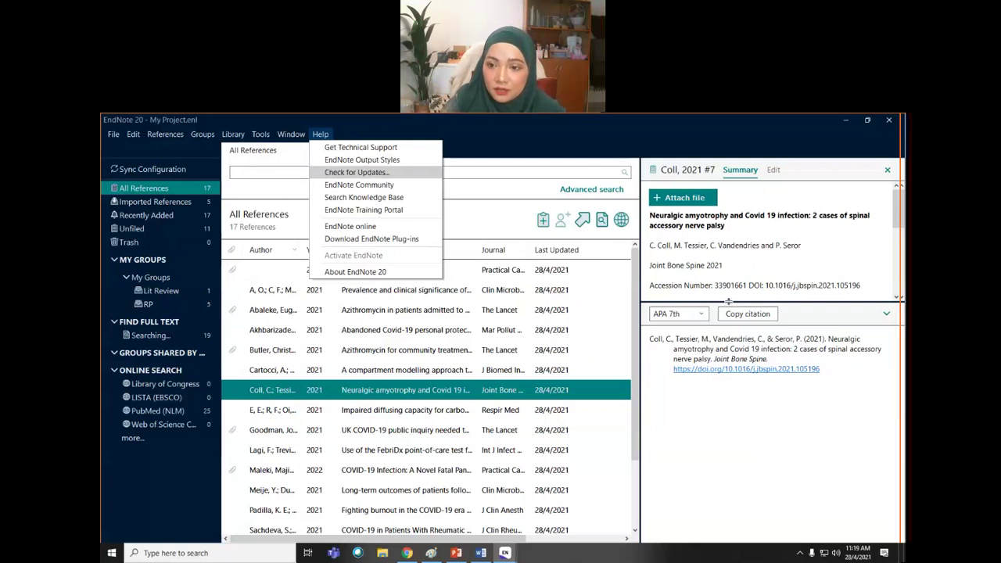
click(703, 314)
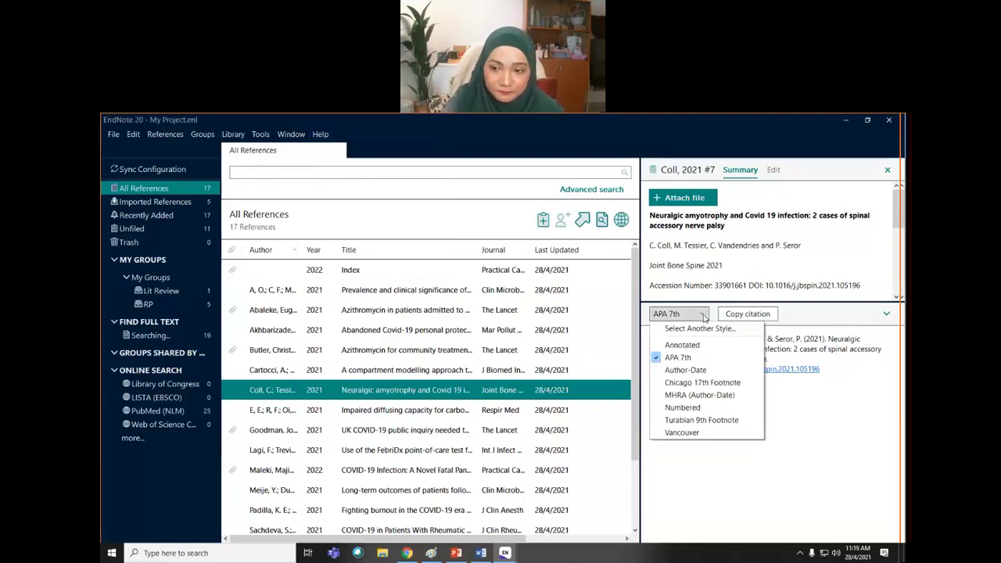
click(698, 482)
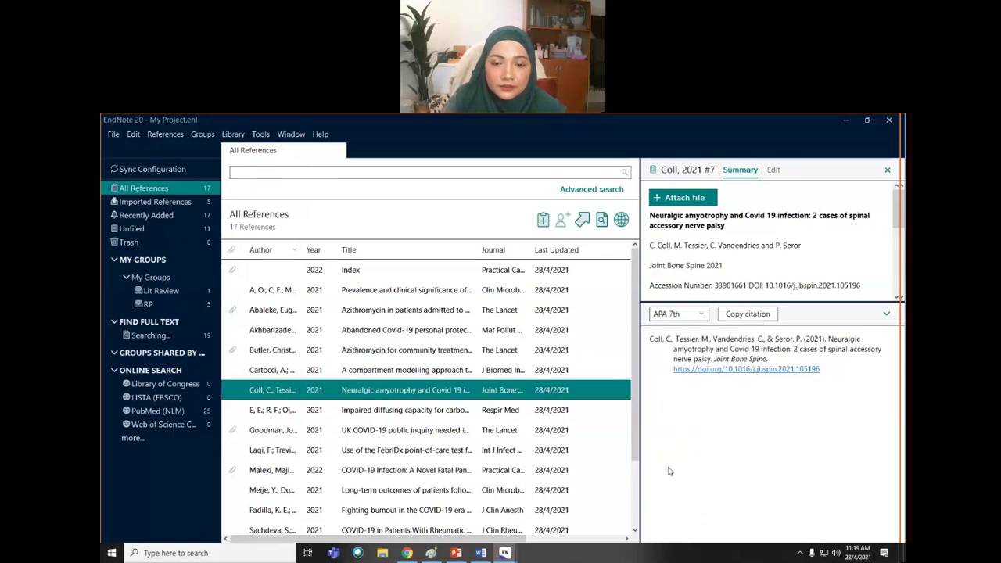
mouse_move(407, 554)
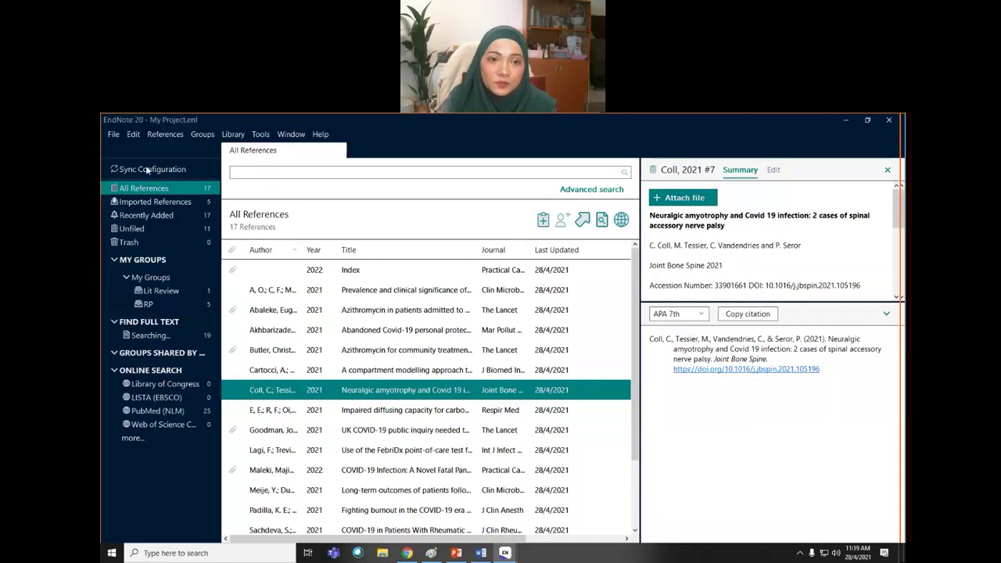
click(406, 554)
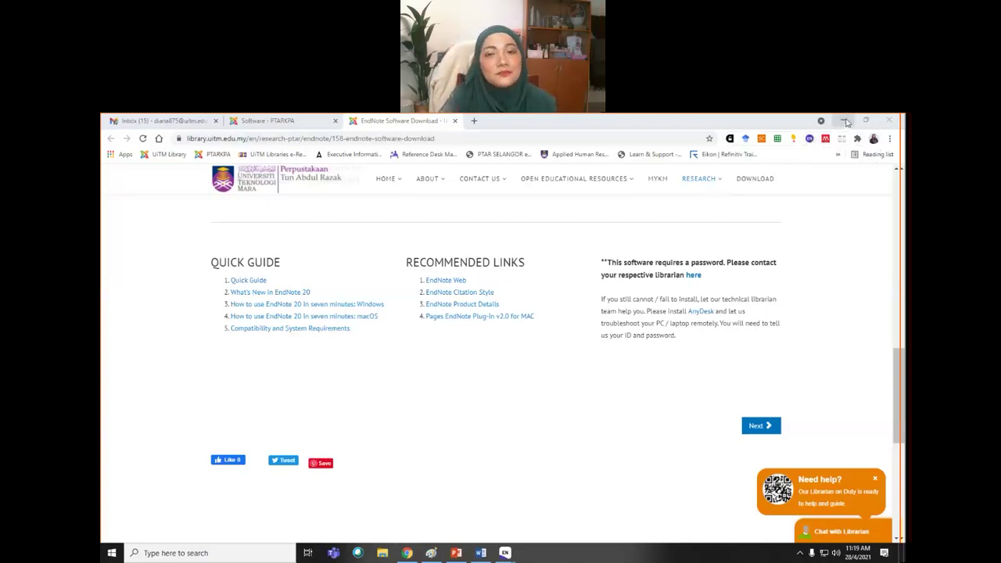
click(843, 121)
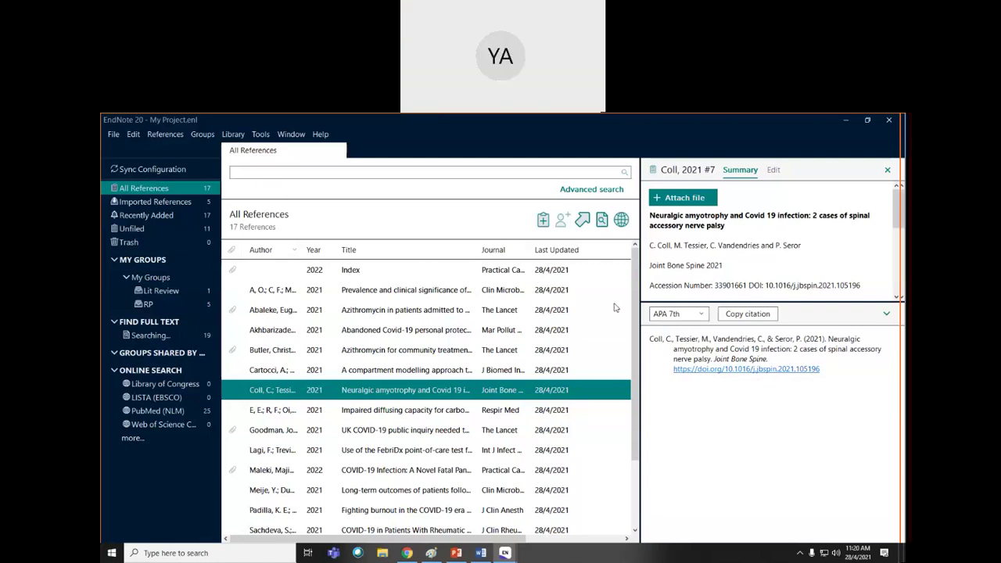
click(133, 135)
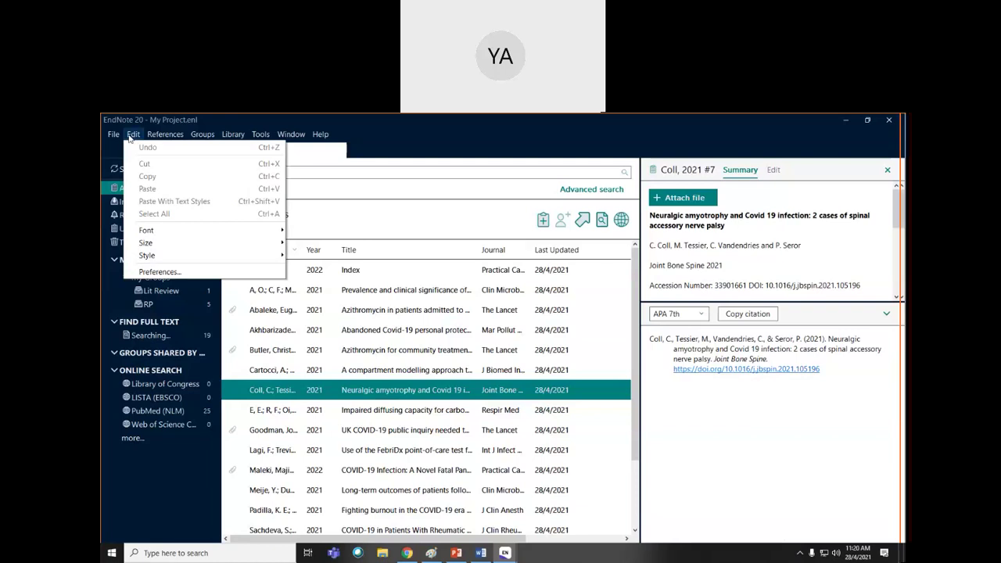
click(160, 272)
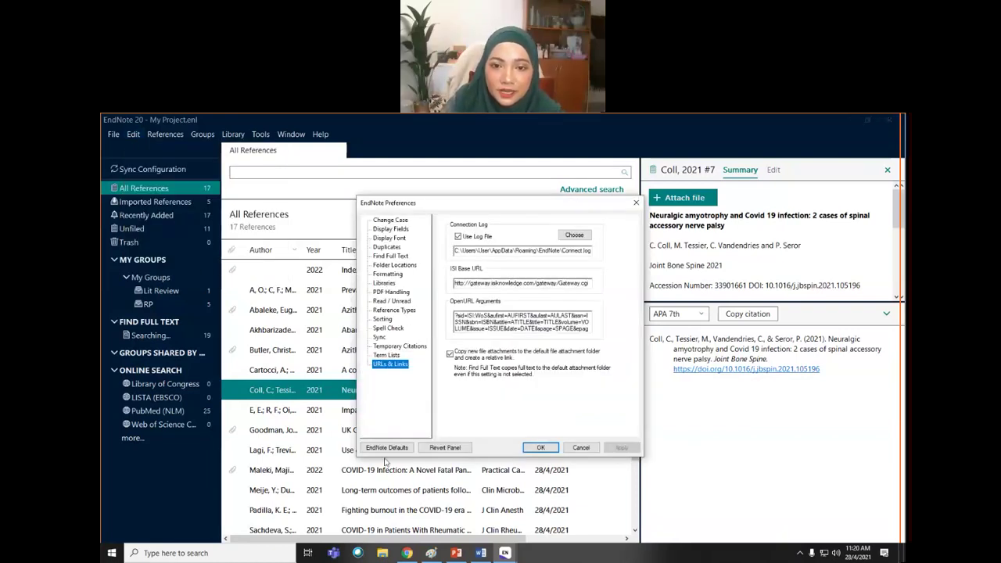
click(380, 337)
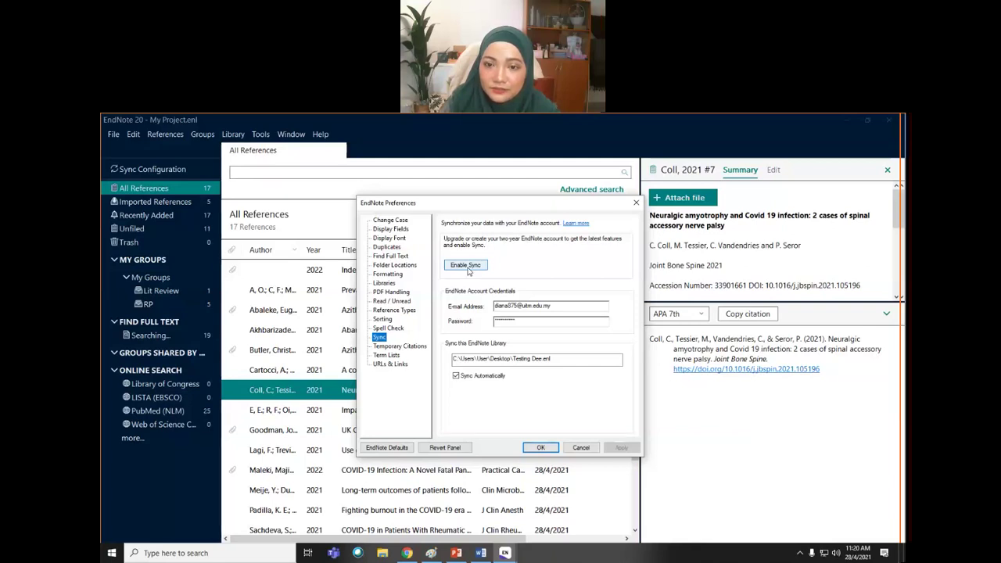
click(559, 306)
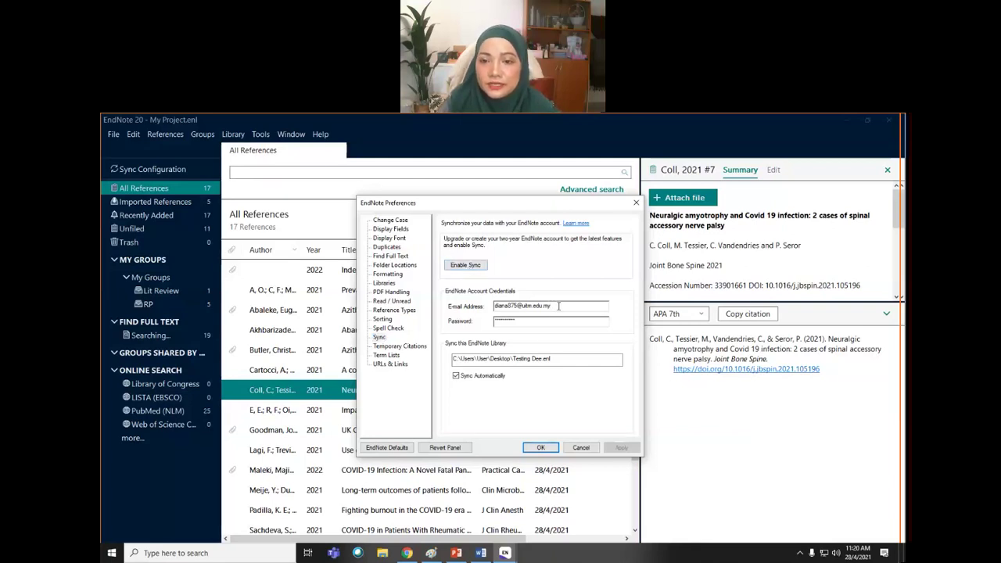
click(581, 448)
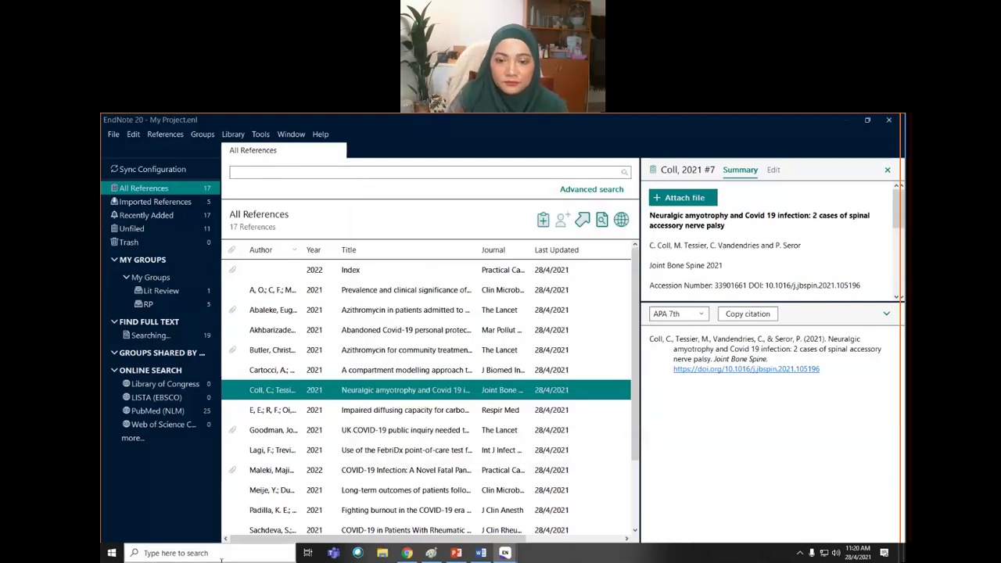
mouse_move(407, 554)
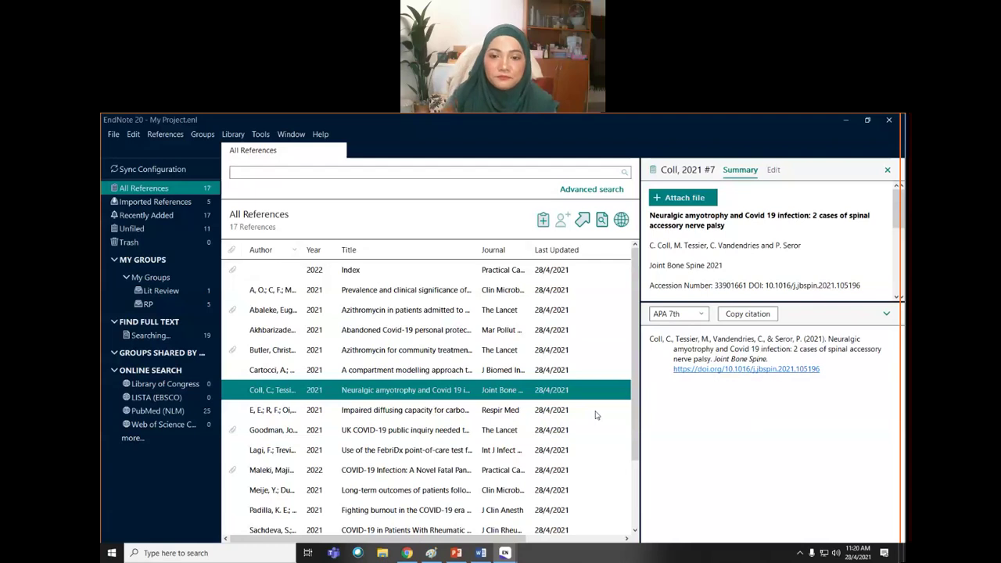
click(407, 553)
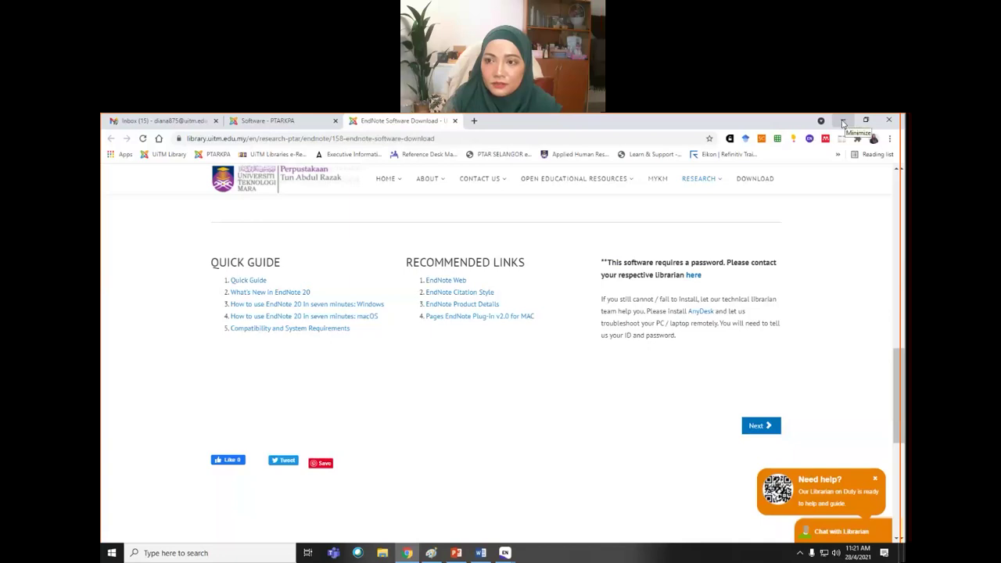
click(505, 553)
click(562, 528)
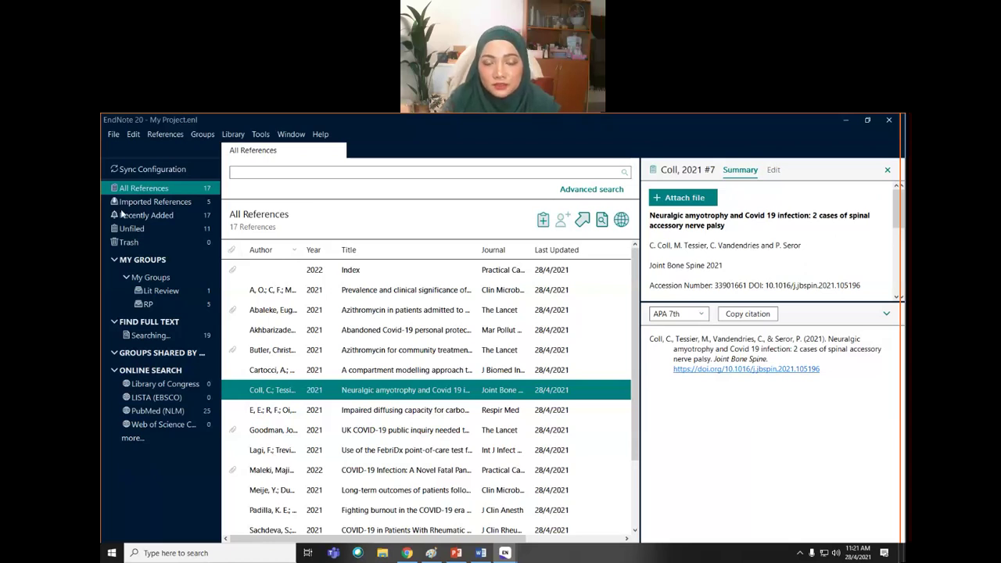
- Choose the Interim-findings vaccination PDF as the file to import via File > Import > File
click(111, 135)
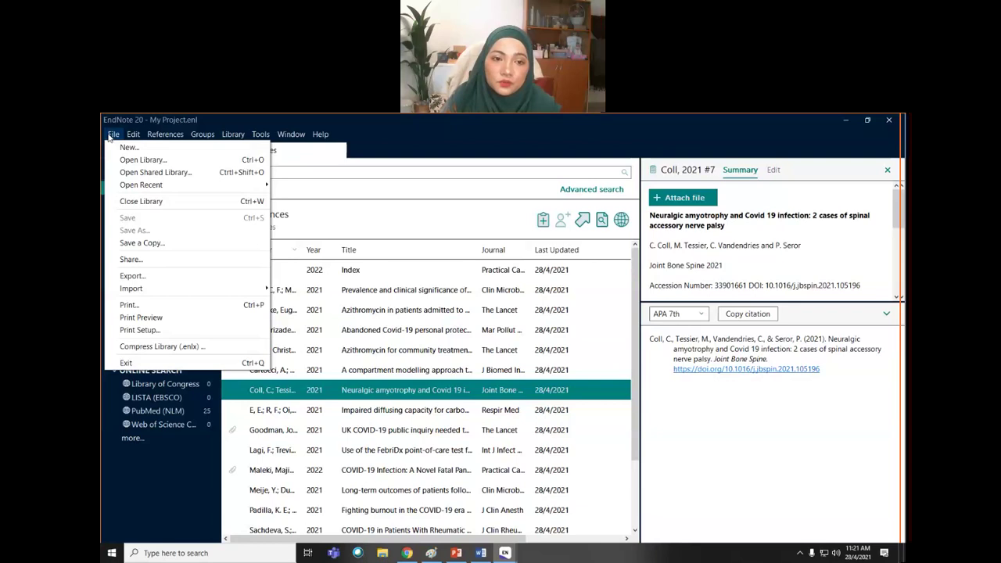
mouse_move(154, 290)
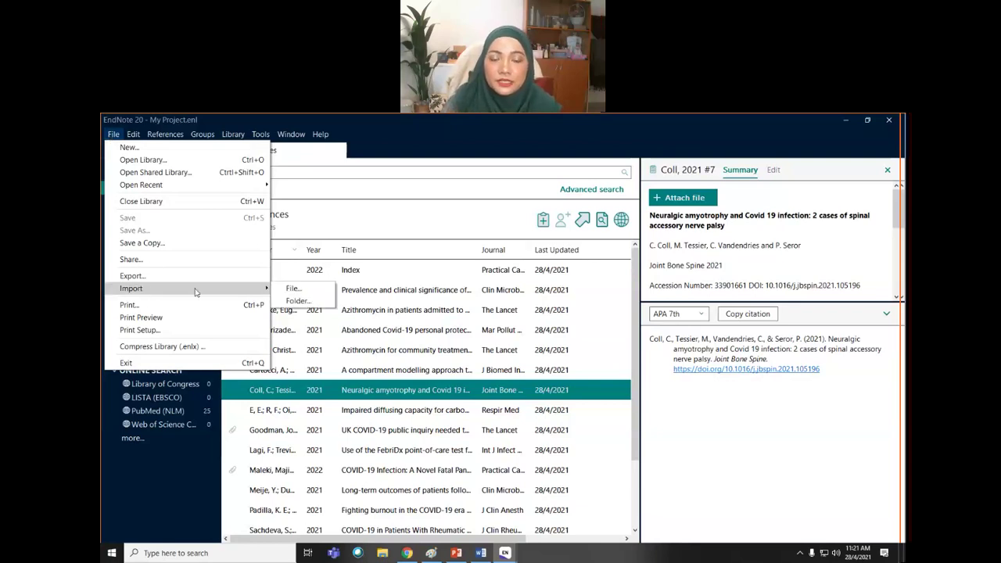
click(291, 289)
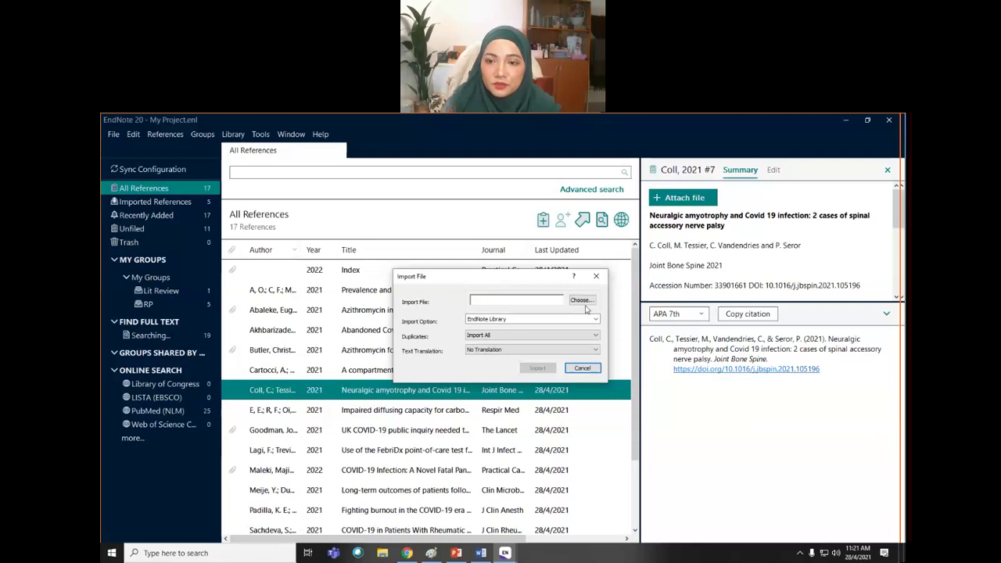
click(584, 300)
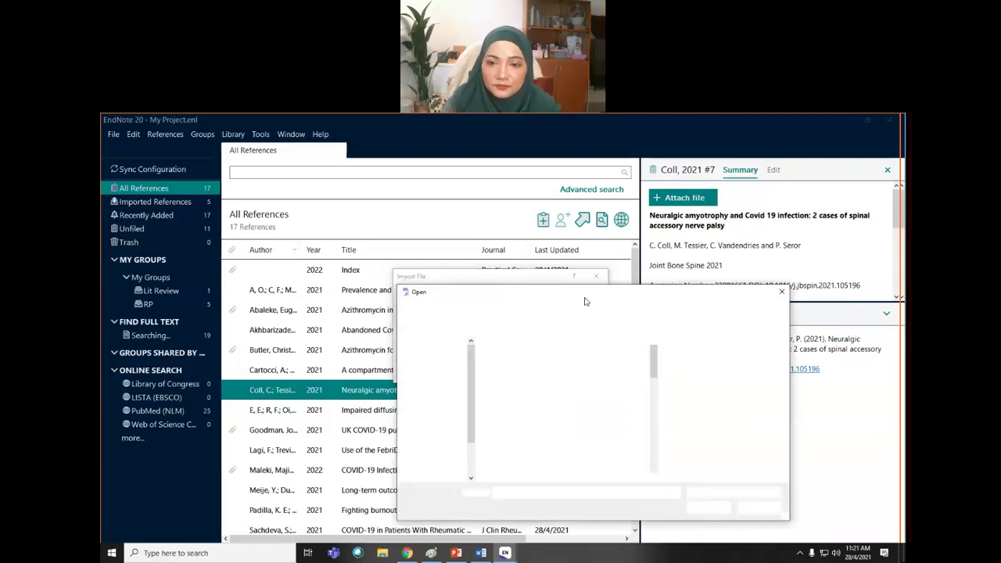
drag(654, 366, 653, 420)
click(513, 386)
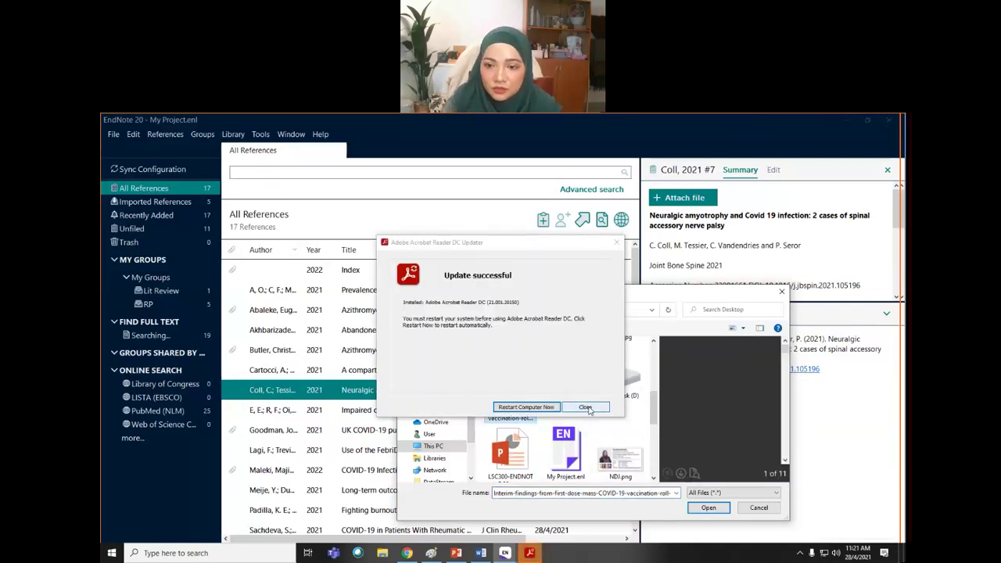
click(591, 409)
click(708, 508)
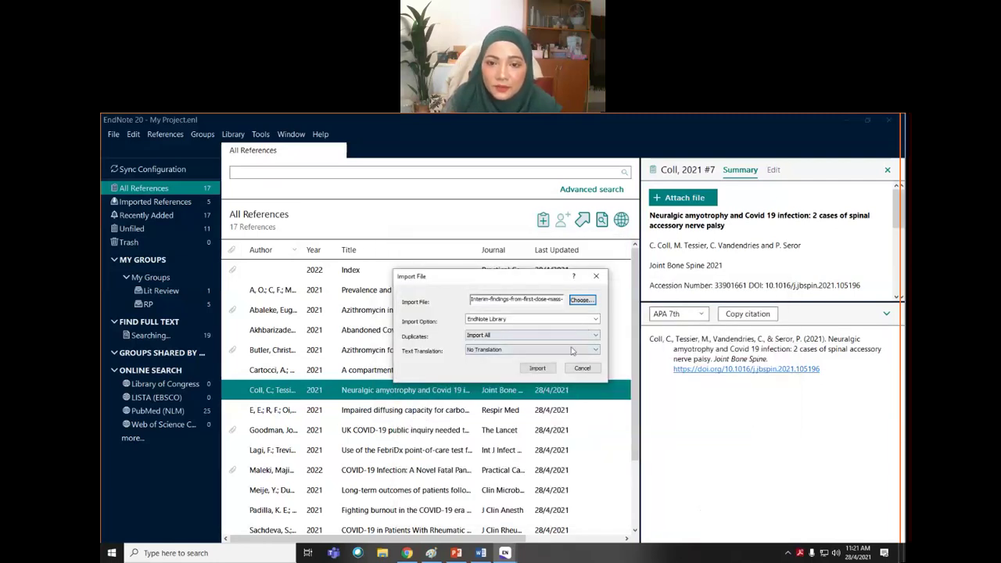
- Import it with the PDF import option, bringing the library to 18, then return to Chrome
click(596, 321)
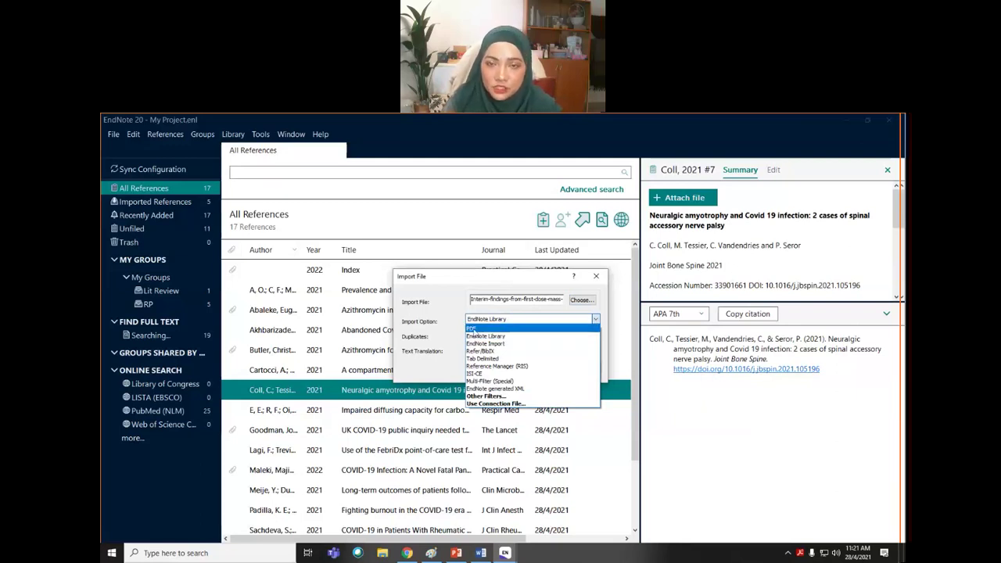
click(472, 327)
click(537, 369)
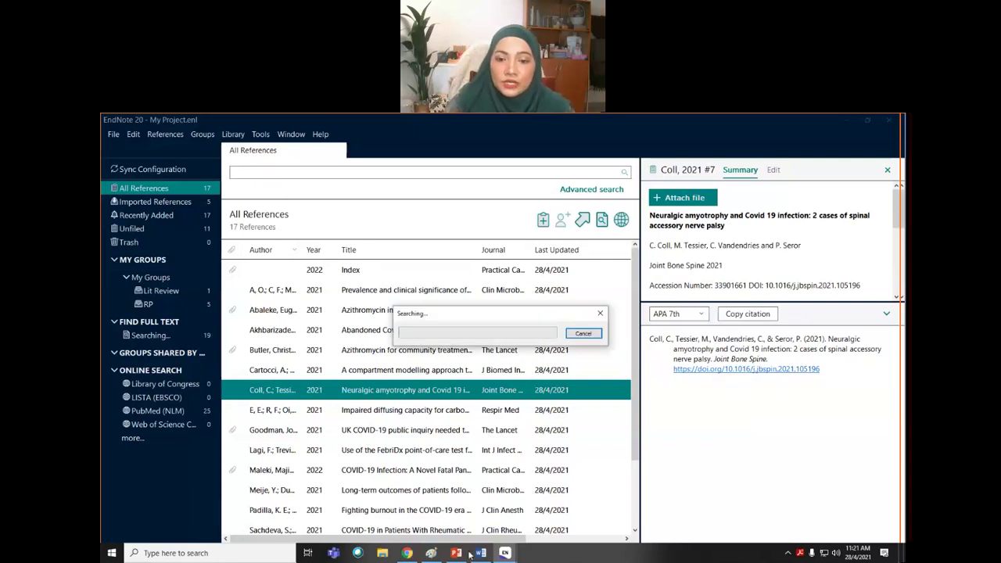
mouse_move(410, 557)
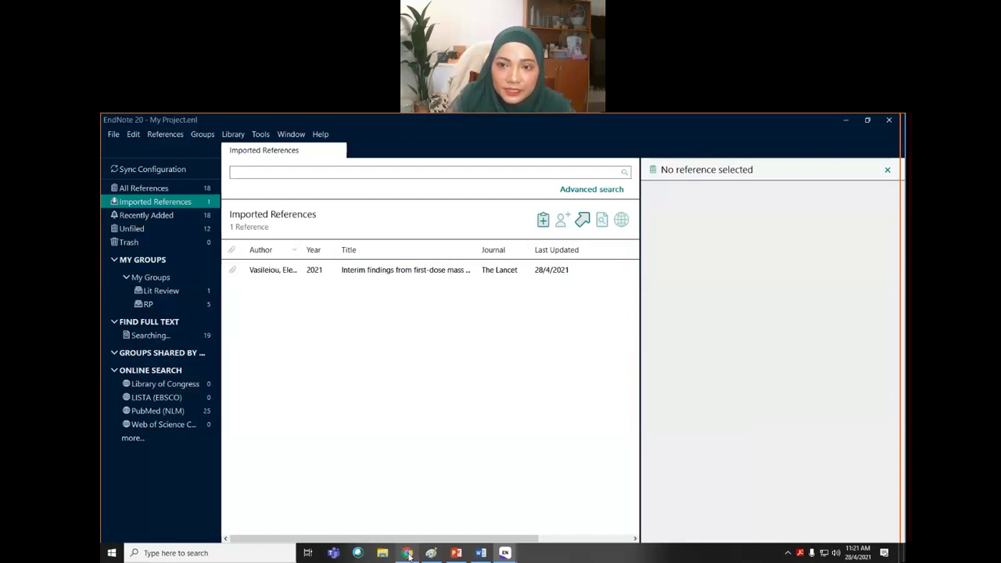
click(407, 553)
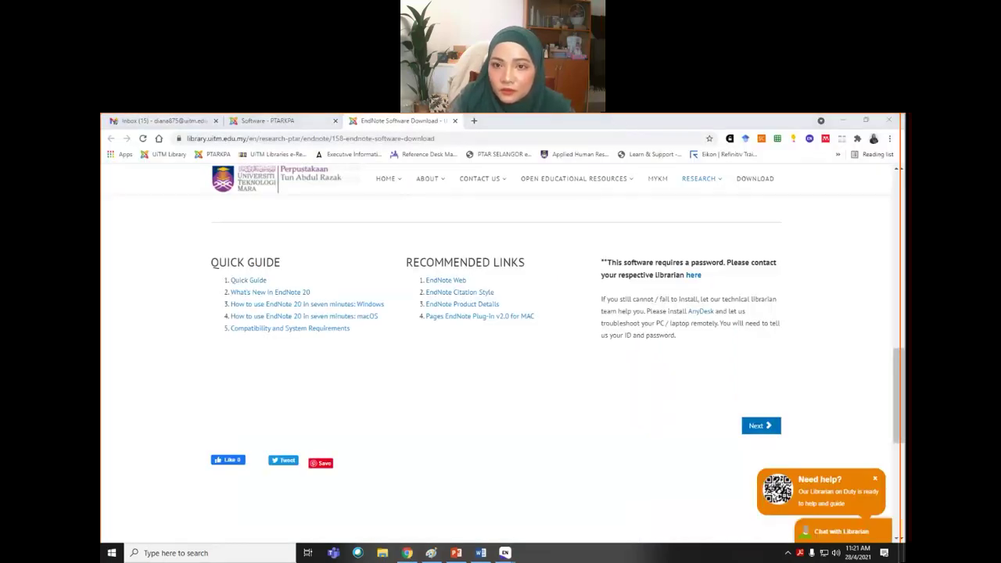
- Load the UiTM EzAccess login page, accept the terms and attempt to sign in
click(244, 124)
click(245, 139)
text(ezaccess.)
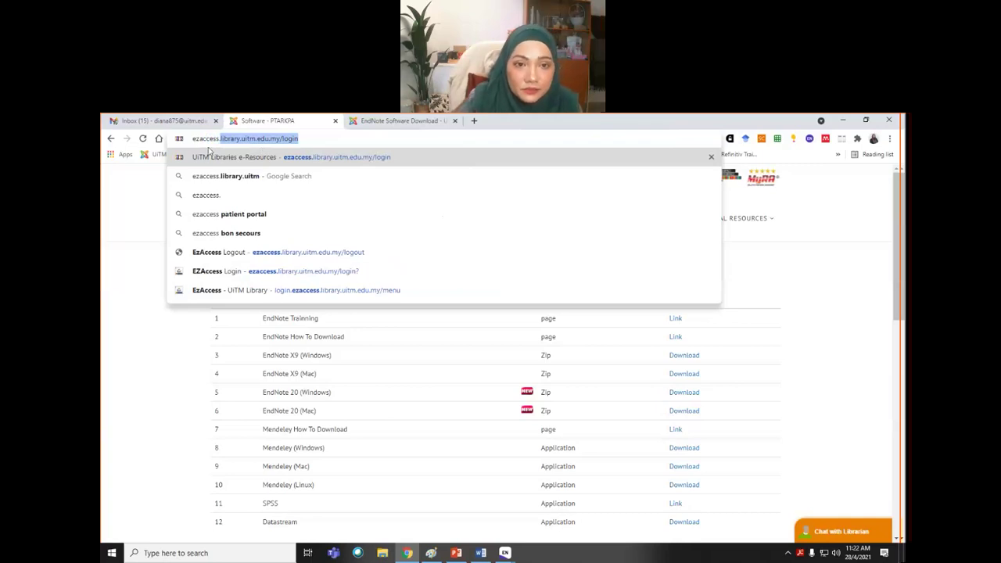
key(Return)
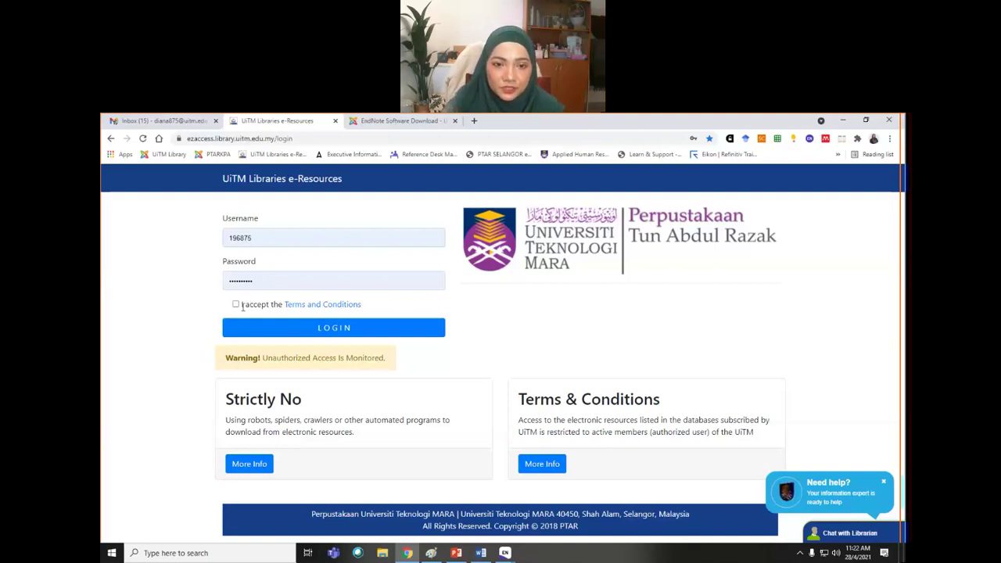
click(235, 304)
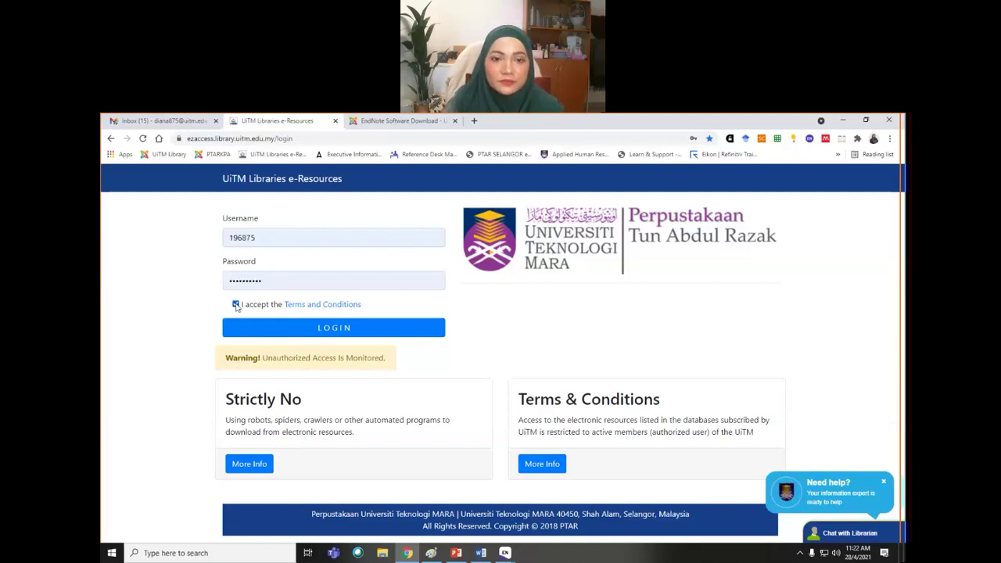
click(272, 334)
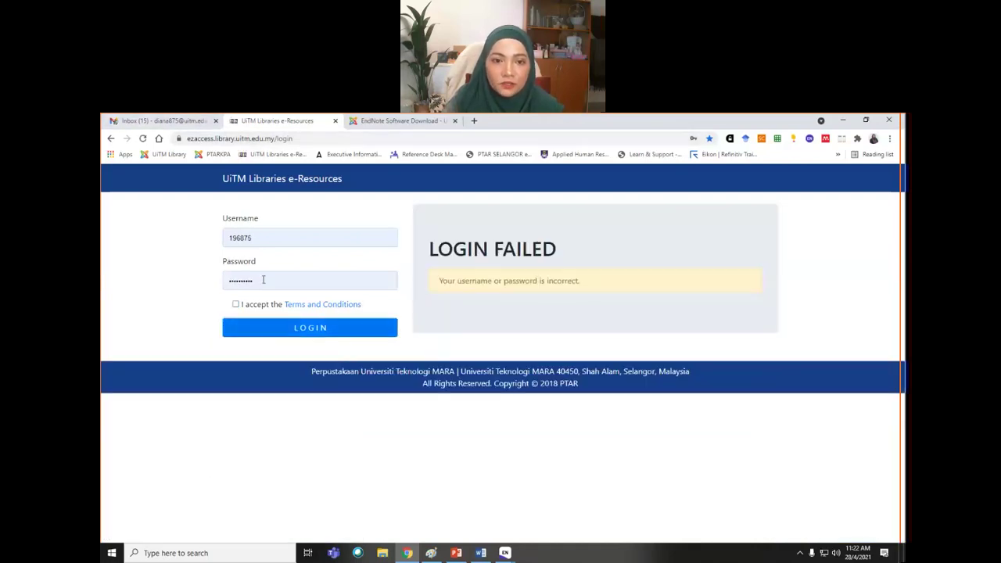
- Replace the saved password with the account password, accept the terms and resubmit
double_click(263, 280)
text(••••••••••)
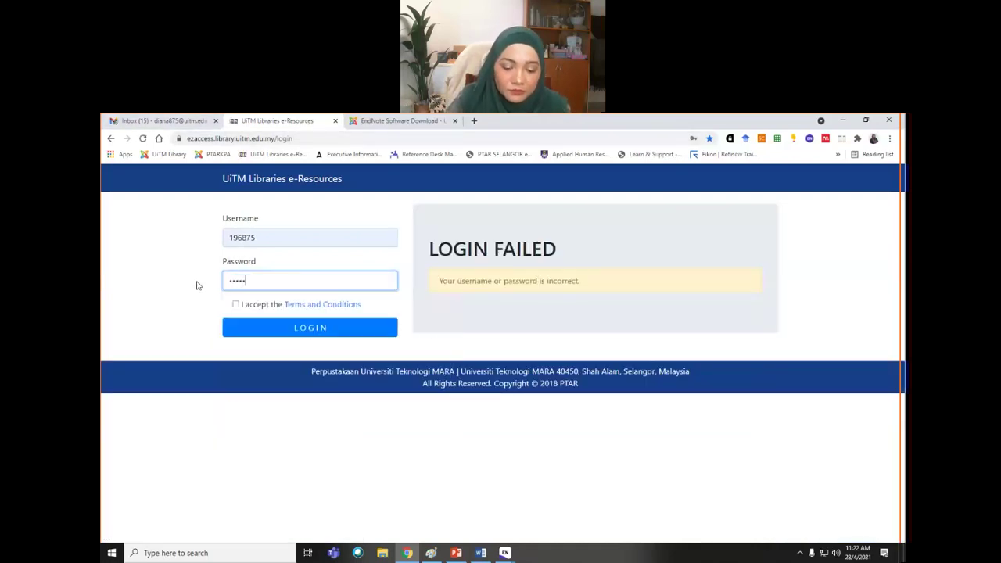
text(•••)
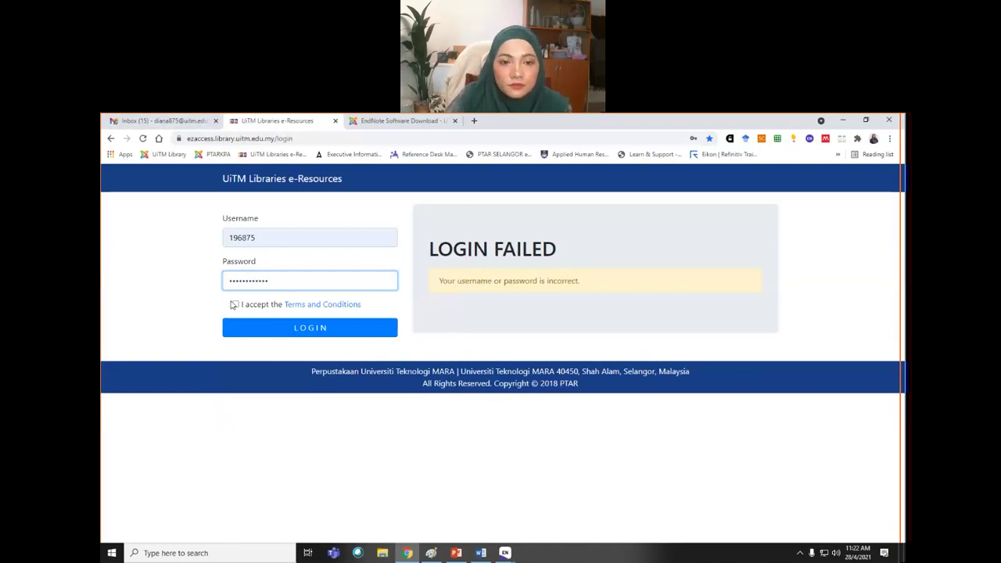
click(236, 305)
click(246, 328)
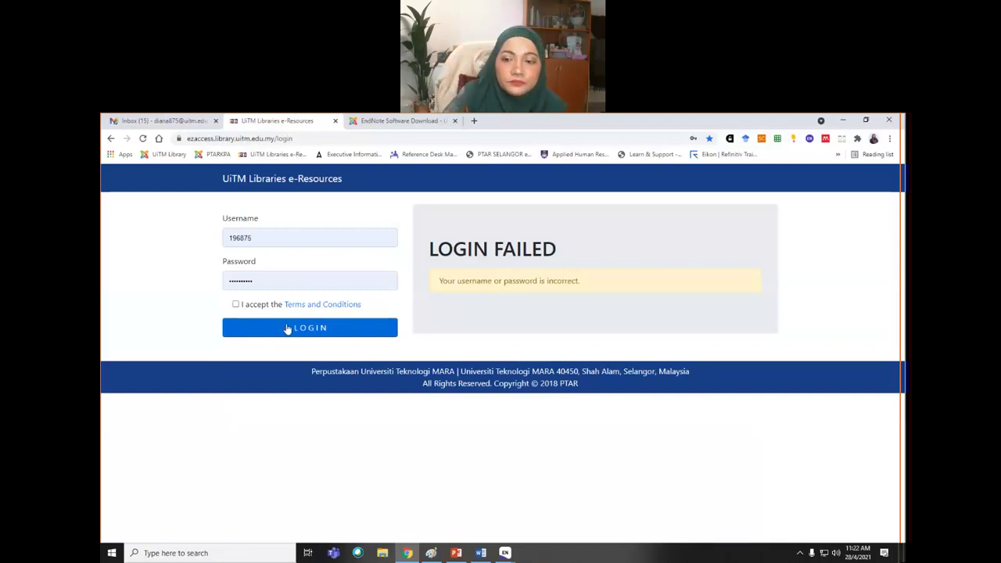
- Retype the correct password, tick the terms acceptance and log in to the e-resources
click(235, 304)
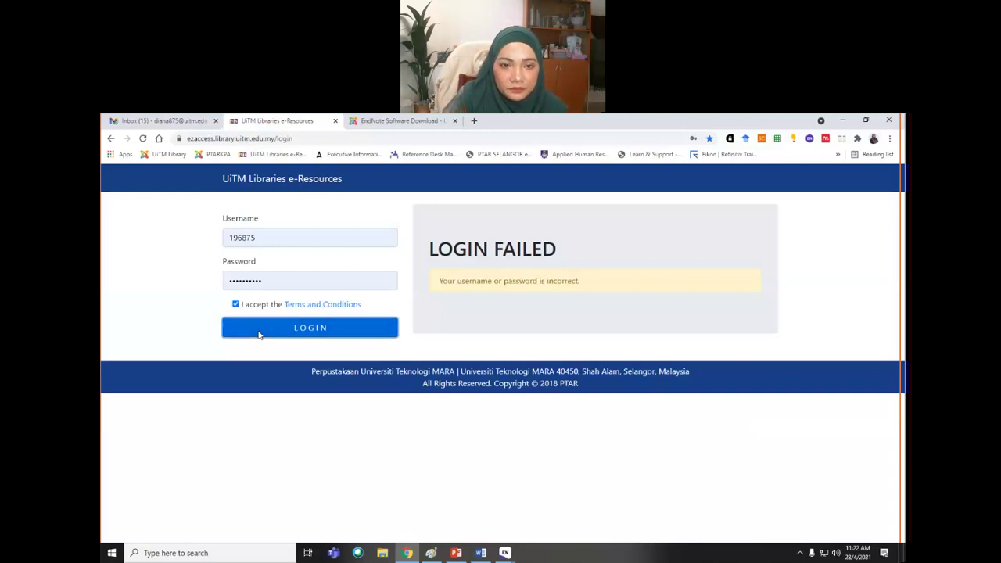
click(259, 334)
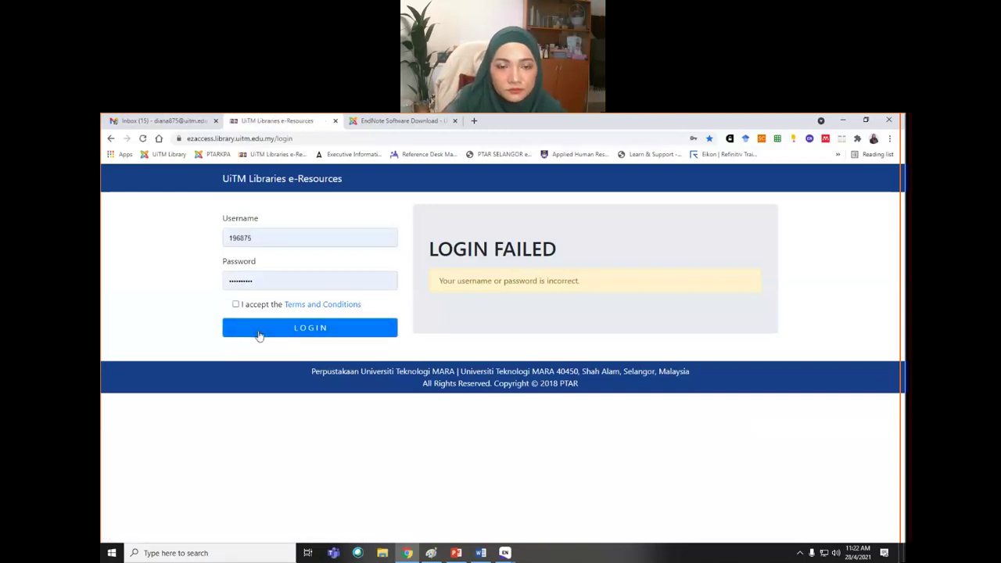
double_click(283, 283)
text(•••••••)
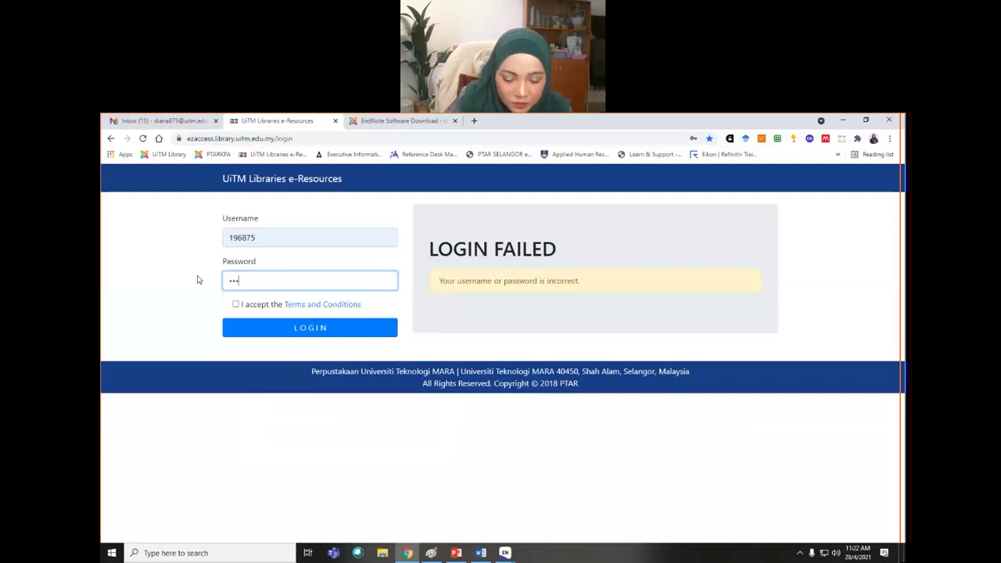
text(••••••)
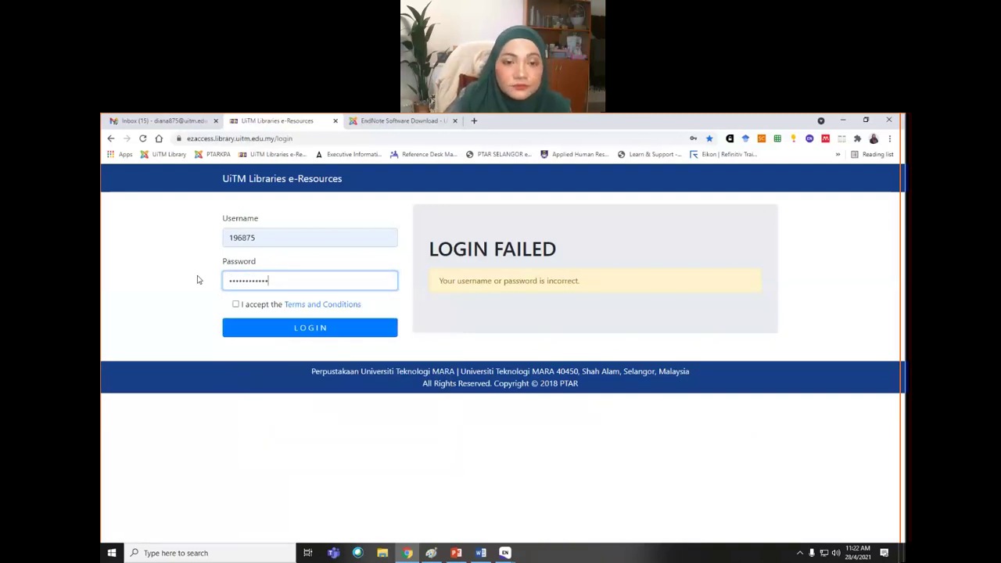
click(236, 305)
click(243, 328)
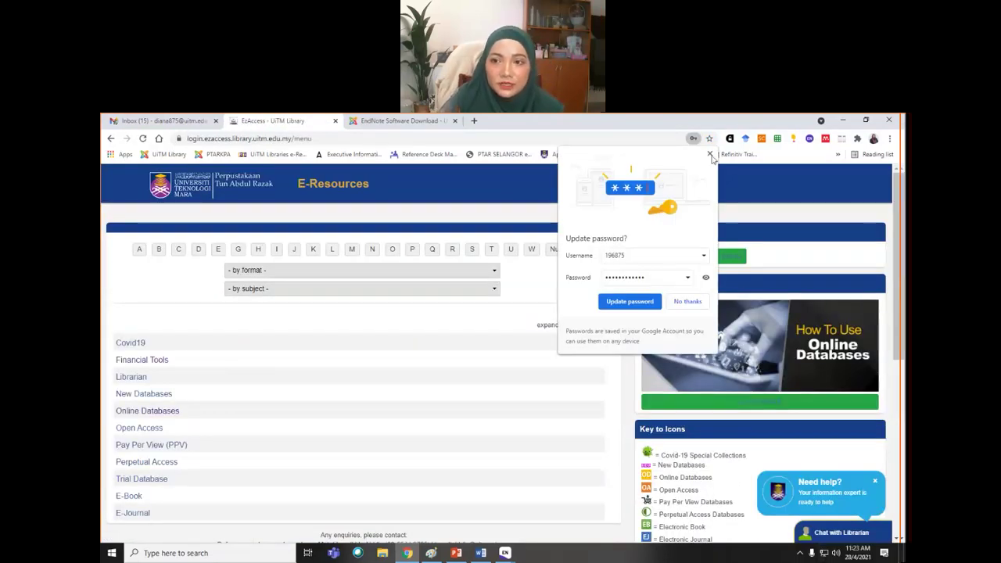
- Dismiss the password-update prompt and list the e-resource databases for the Business subject
click(709, 154)
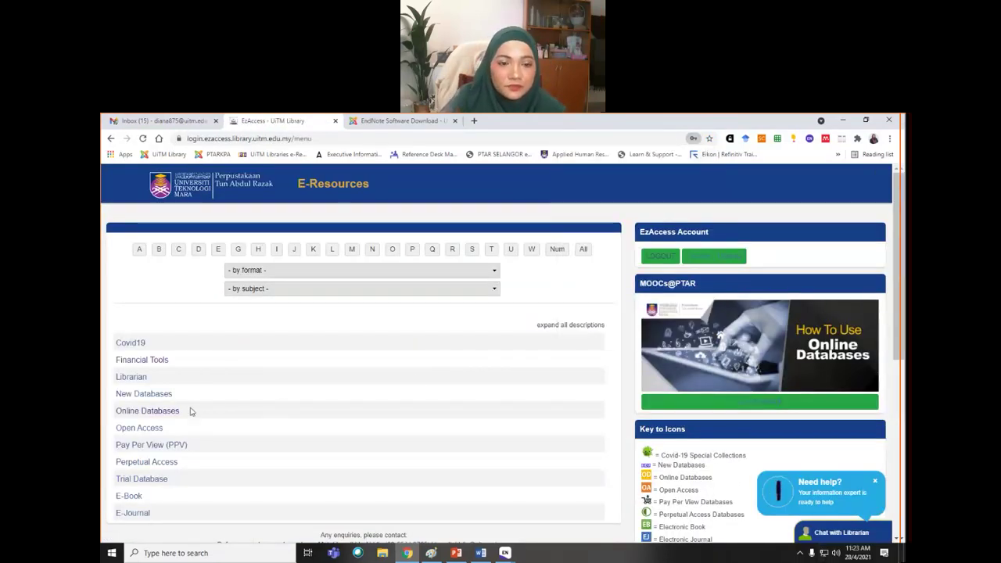
click(496, 271)
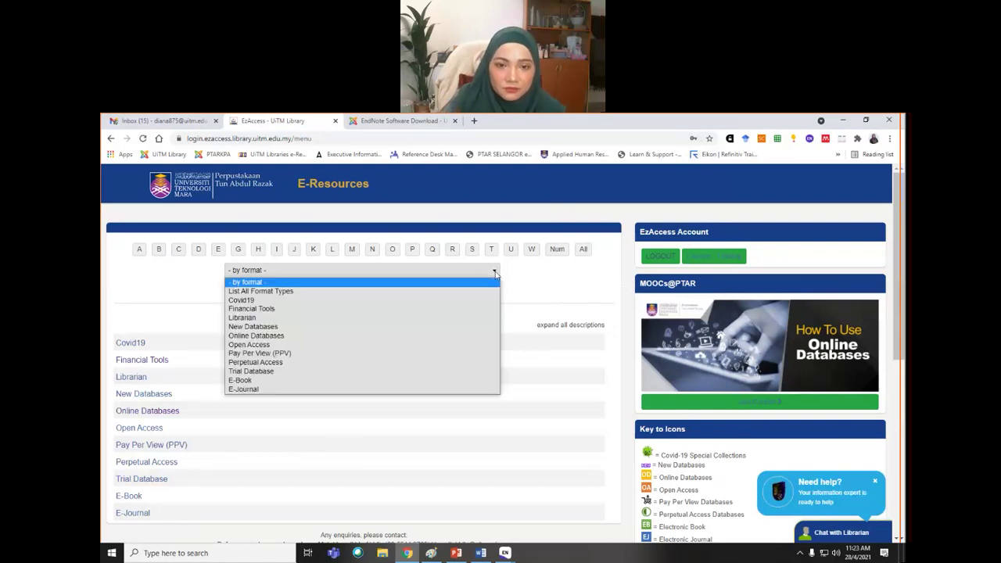
click(142, 282)
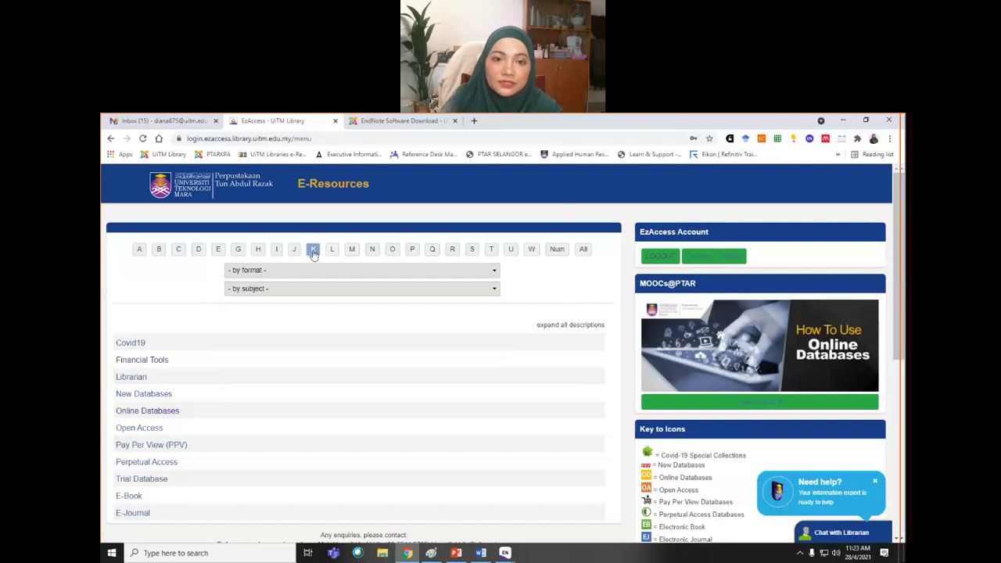
click(494, 271)
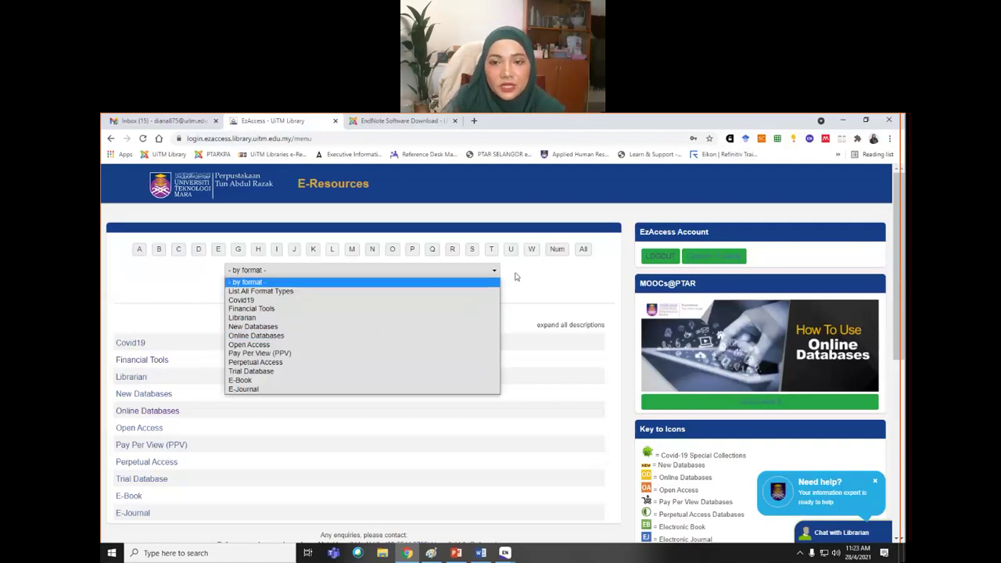
click(516, 277)
click(493, 291)
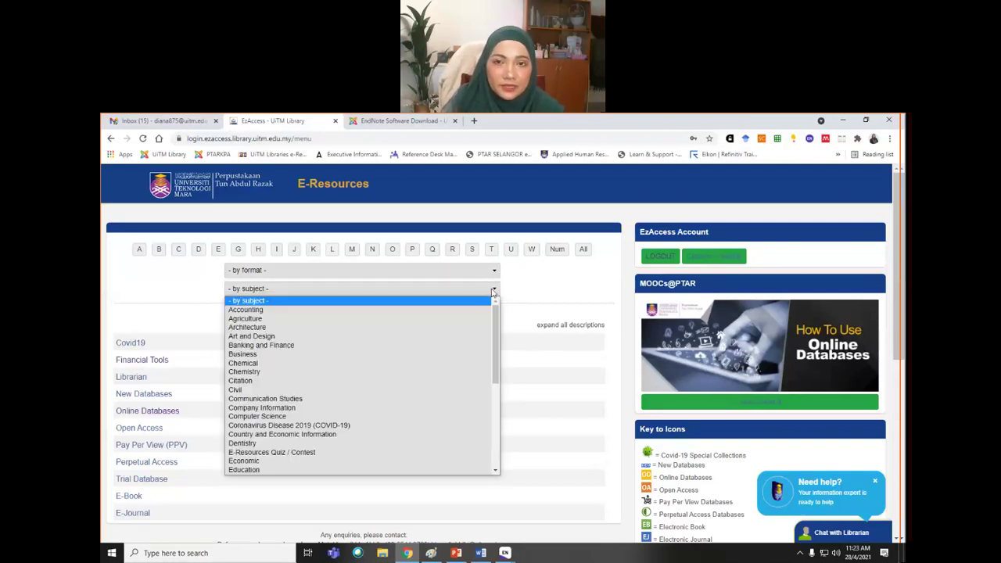
click(281, 359)
- Filter the databases to letter S and open ScienceDirect in a new tab
scroll(283, 352, down, 3)
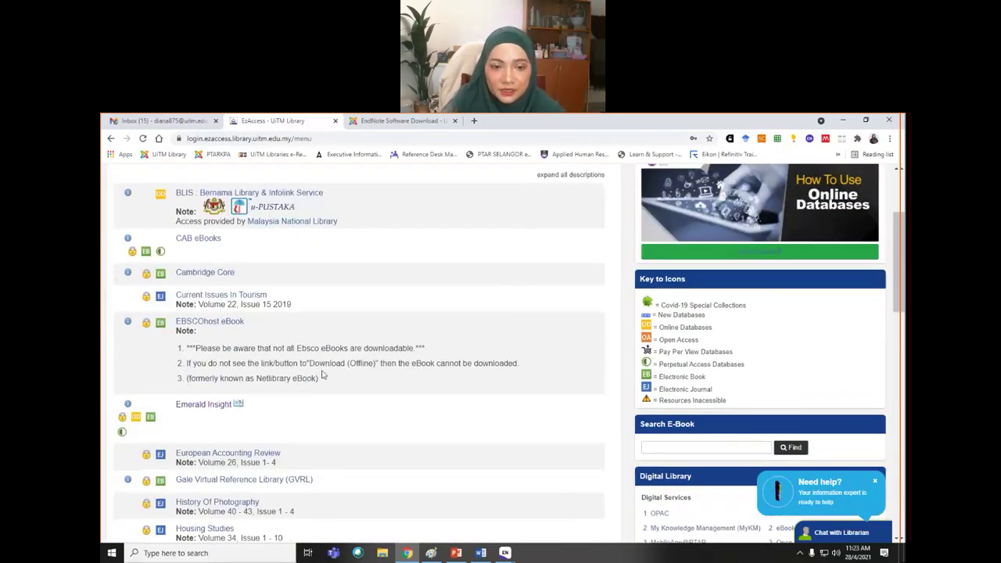
scroll(321, 374, down, 1)
scroll(322, 375, down, 1)
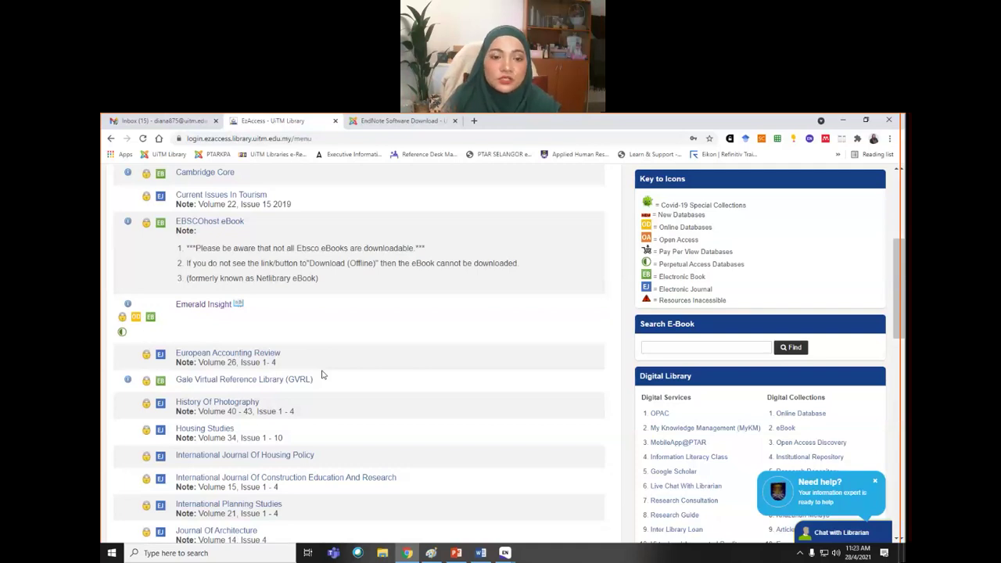
scroll(425, 415, up, 3)
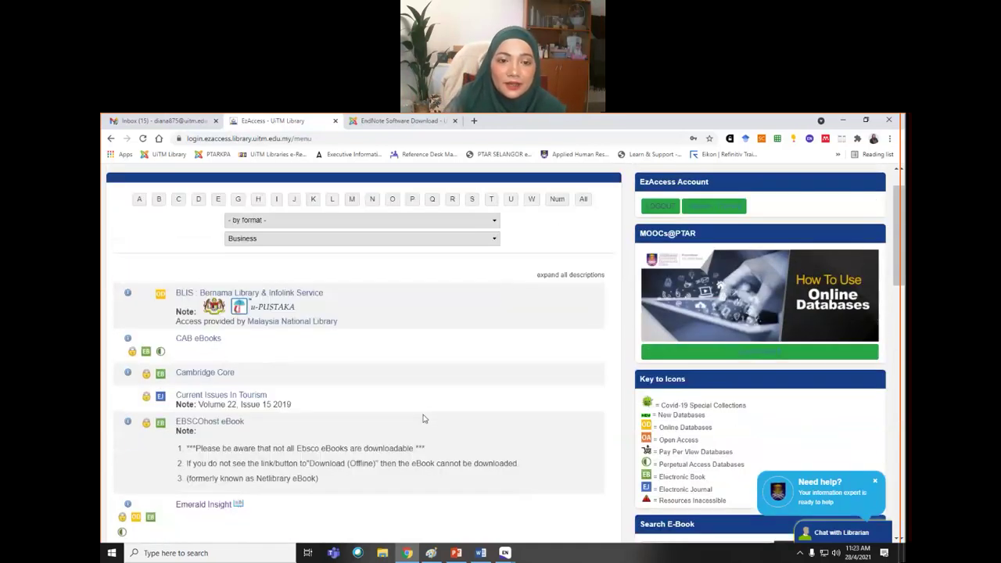
click(471, 200)
scroll(341, 455, down, 1)
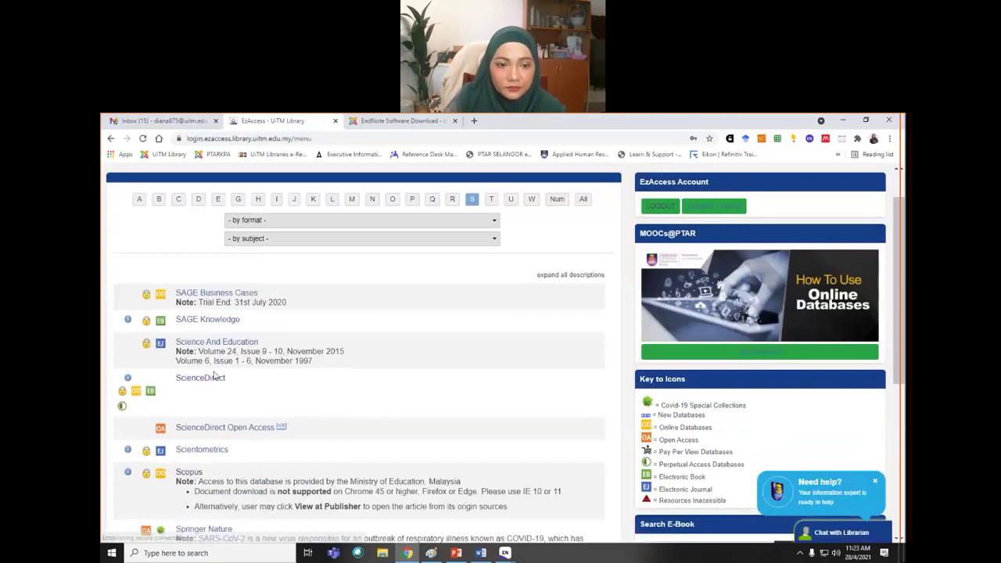
right_click(210, 381)
click(251, 386)
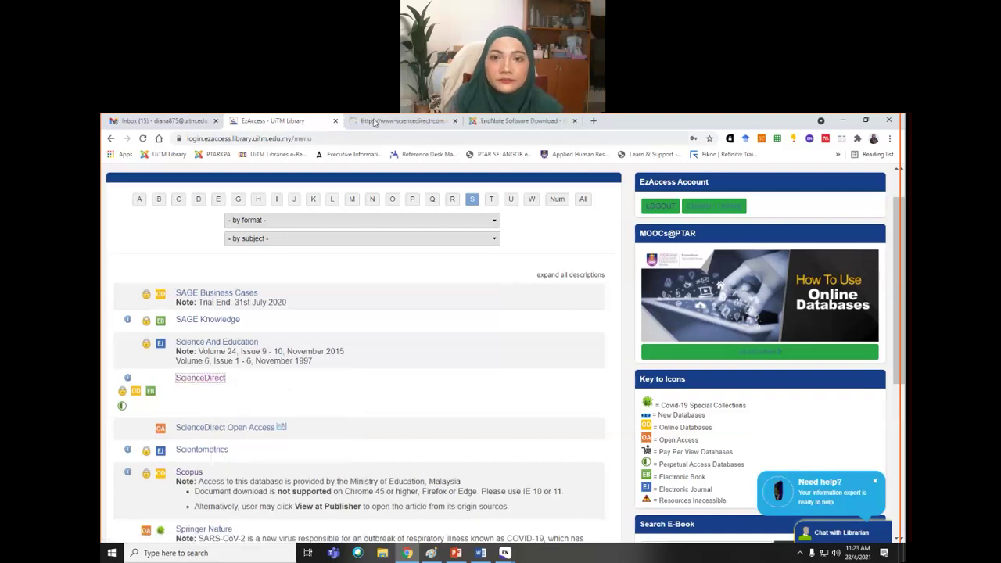
- Search ScienceDirect for "financial risk"
click(374, 121)
click(230, 250)
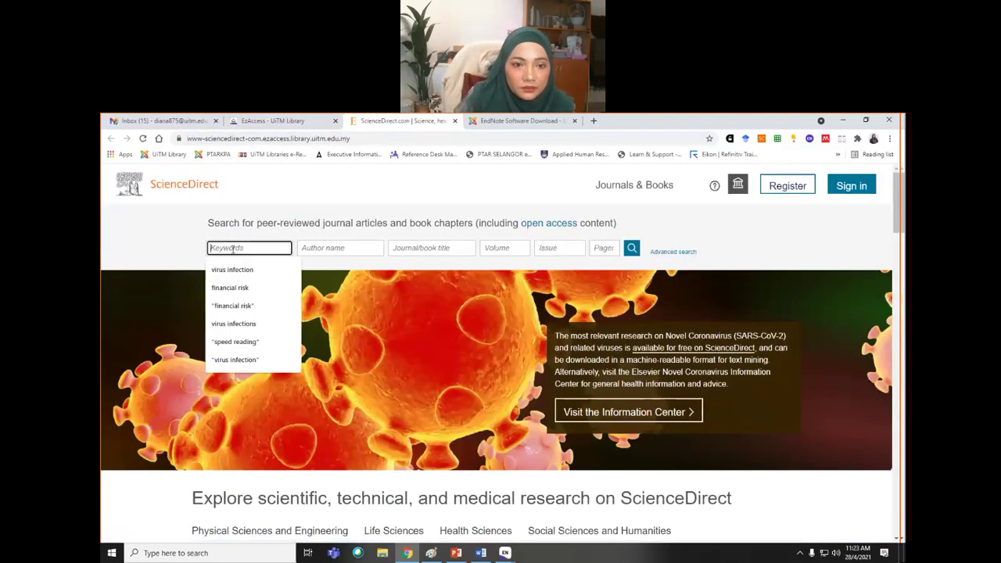
click(233, 305)
click(632, 248)
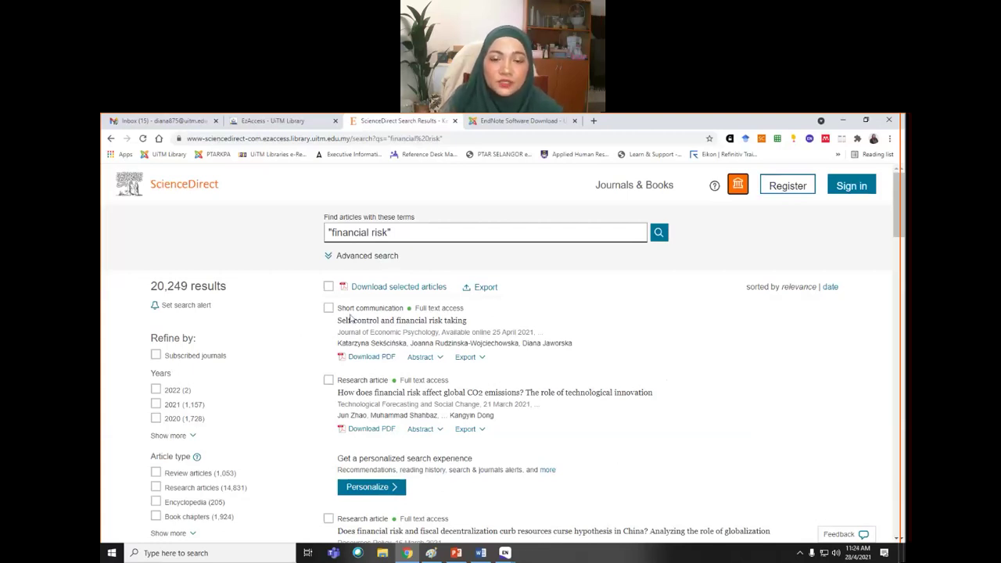
- Select the photovoltaic, self-esteem and evolutionary algorithms articles and bring up Export for the 3 citations
scroll(360, 391, down, 3)
scroll(368, 391, down, 2)
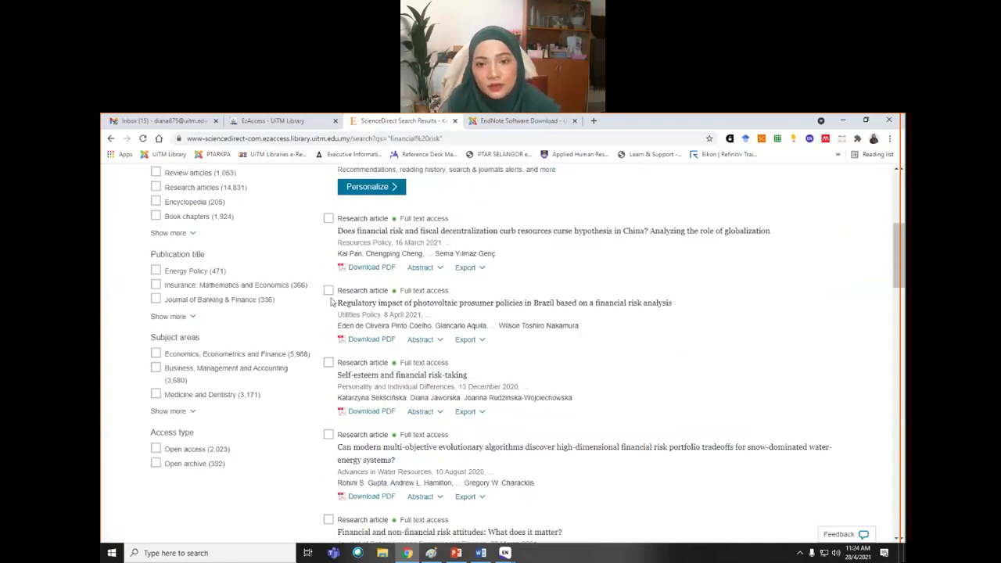
click(328, 290)
click(328, 362)
click(329, 435)
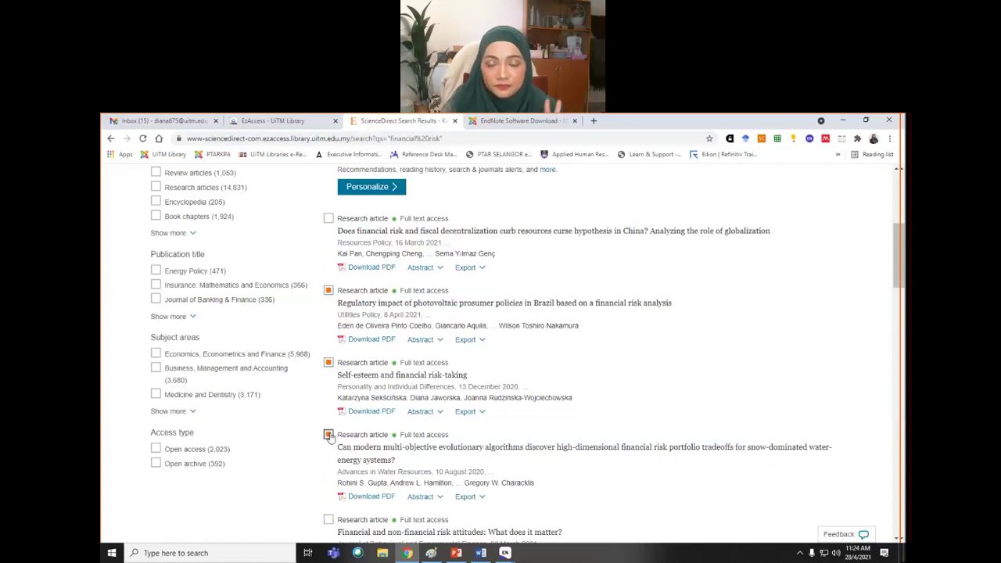
scroll(632, 344, up, 4)
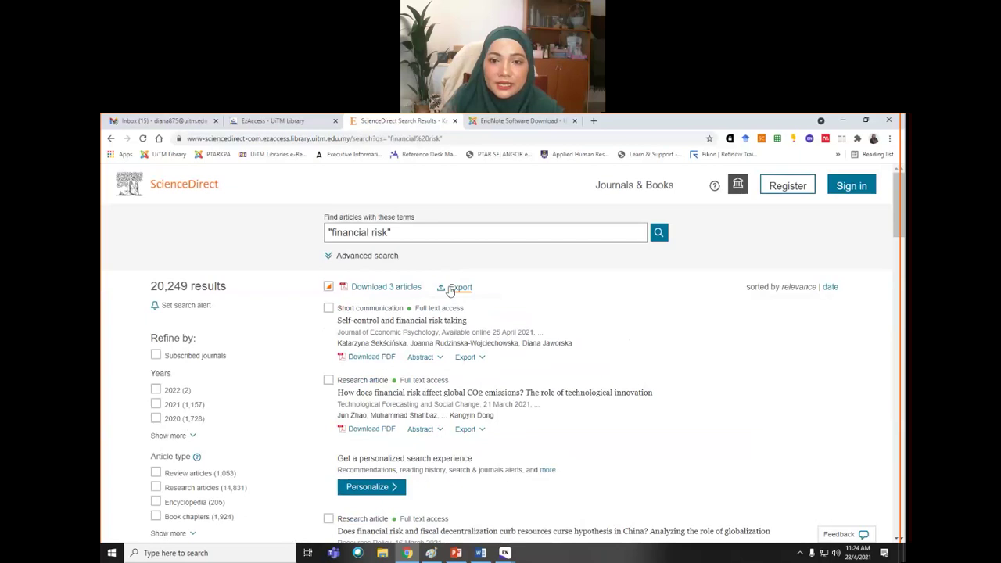
click(459, 287)
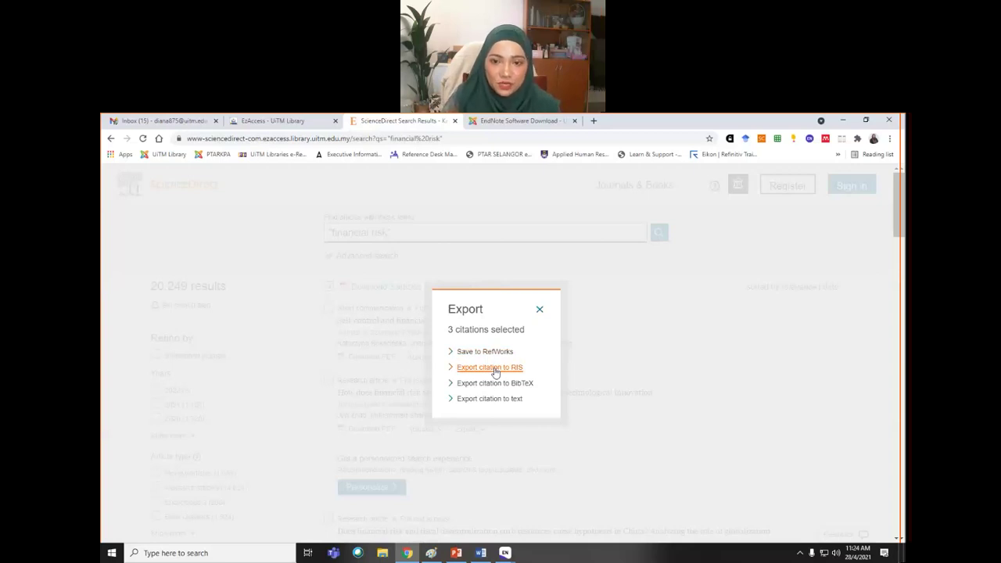
- Export the three citations to RIS and open the downloaded .ris file in EndNote
click(490, 367)
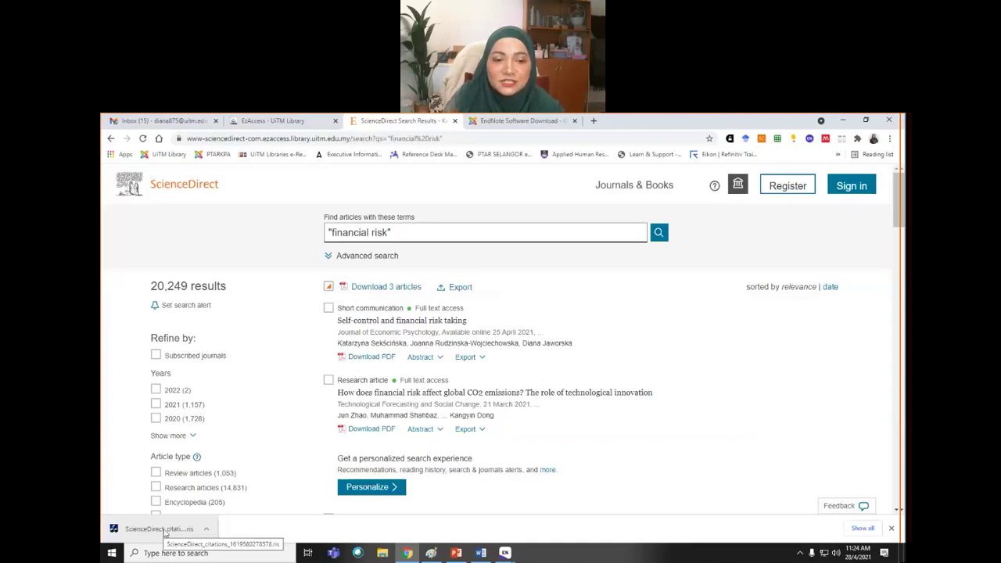
click(148, 532)
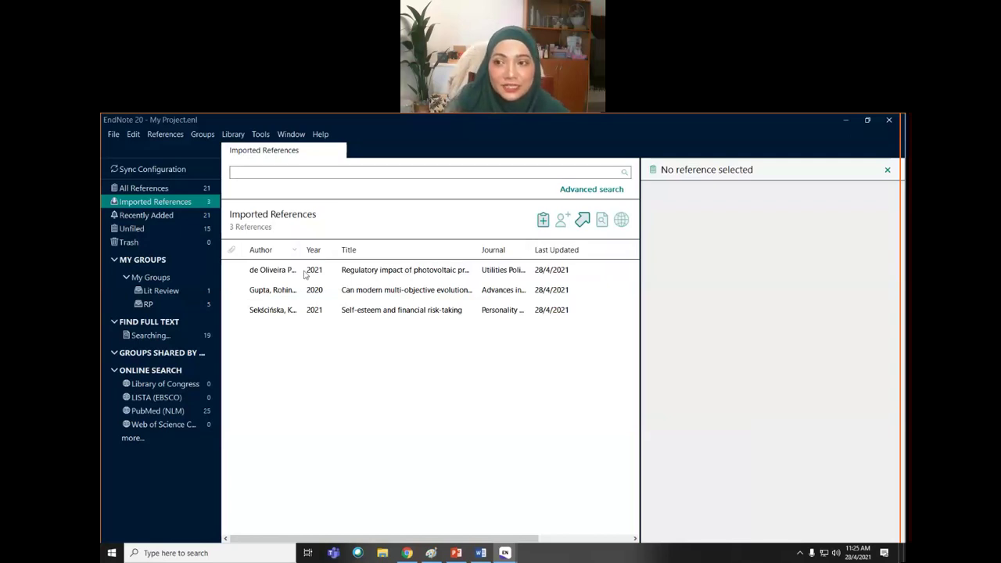
- Check the imported photovoltaic article's summary and APA 7th citation, then return to Chrome's results
click(305, 273)
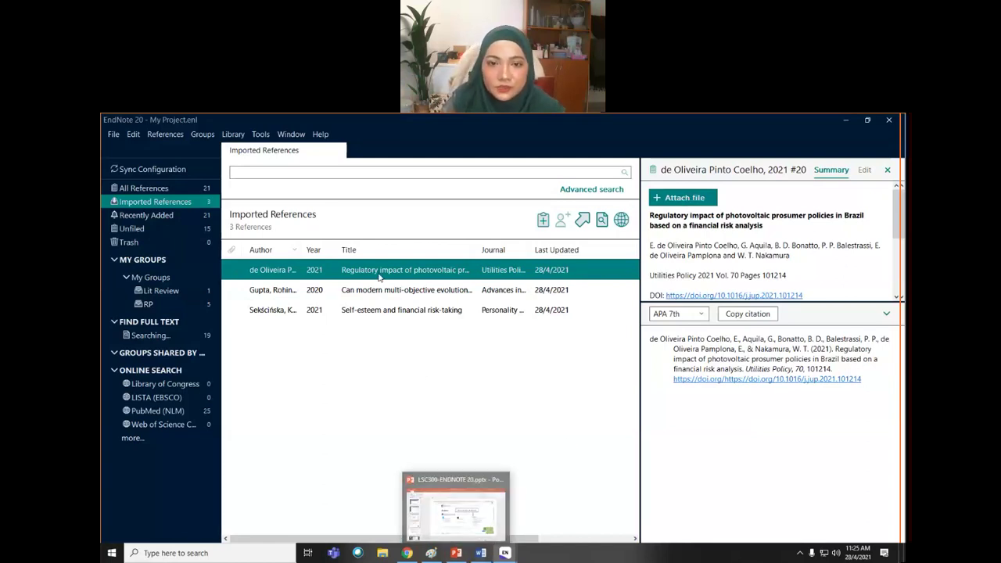
click(407, 553)
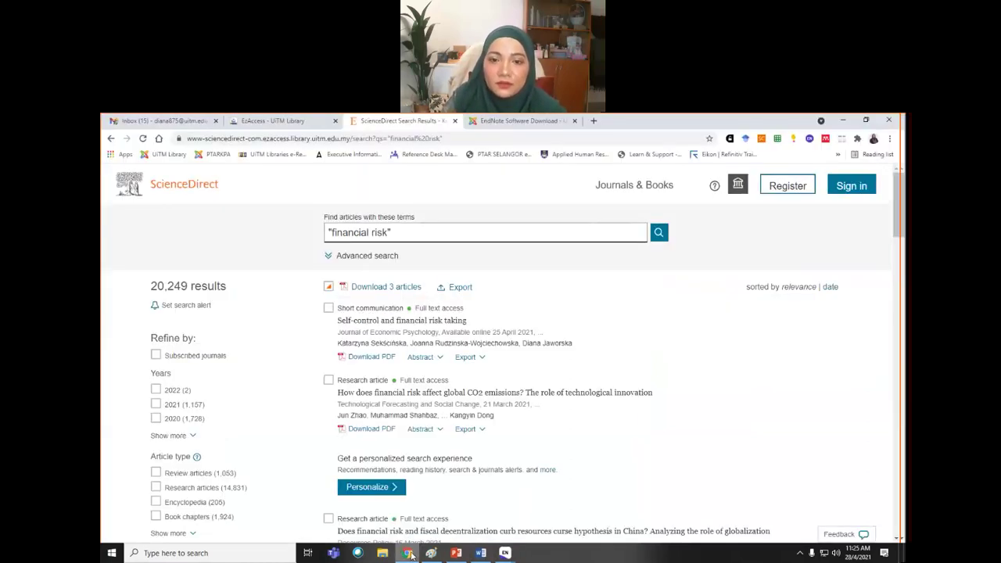
- Download the Regulatory impact (Brazil photovoltaic) article's PDF and switch back to EndNote's My Project library
scroll(624, 424, down, 3)
scroll(624, 424, down, 2)
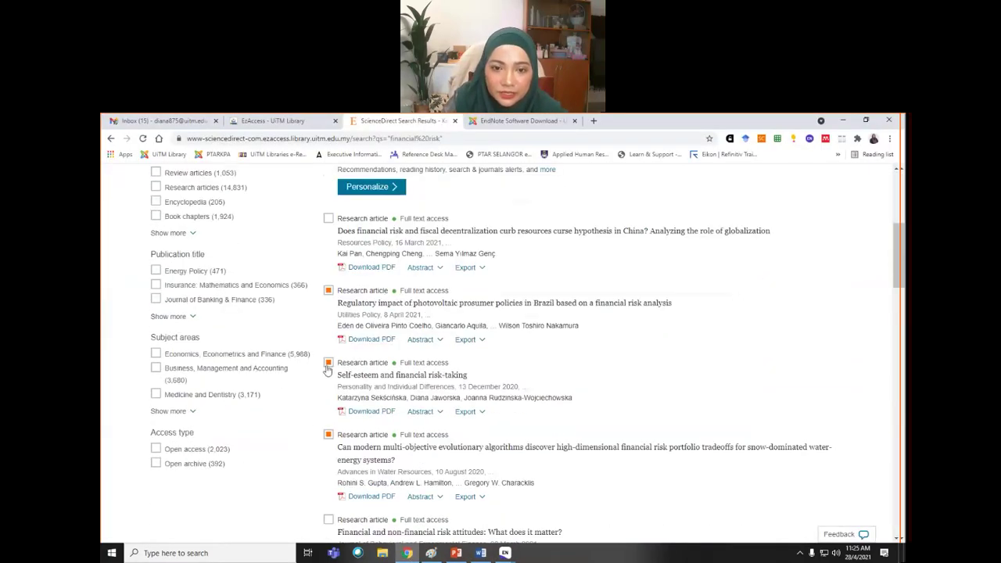
click(328, 435)
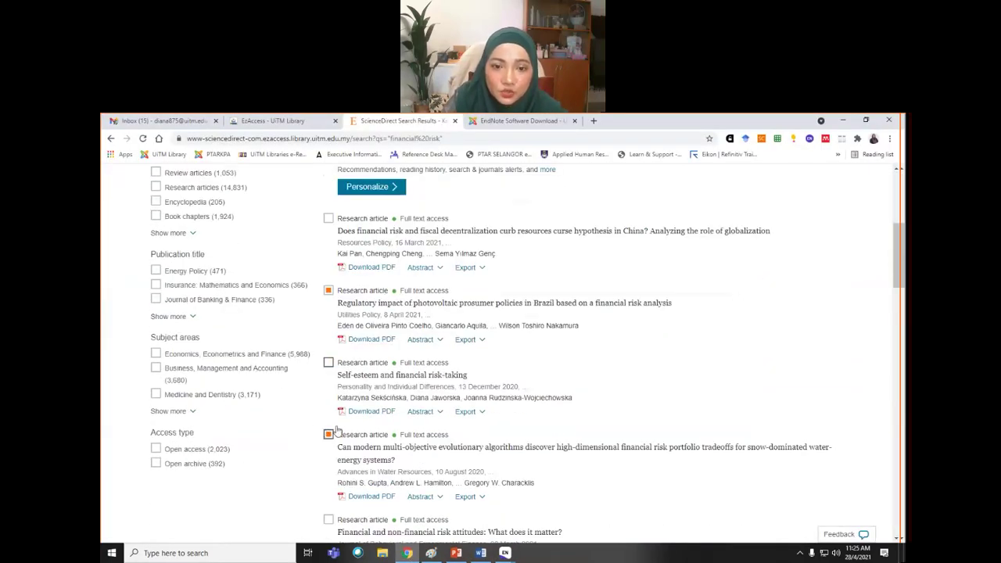
click(369, 341)
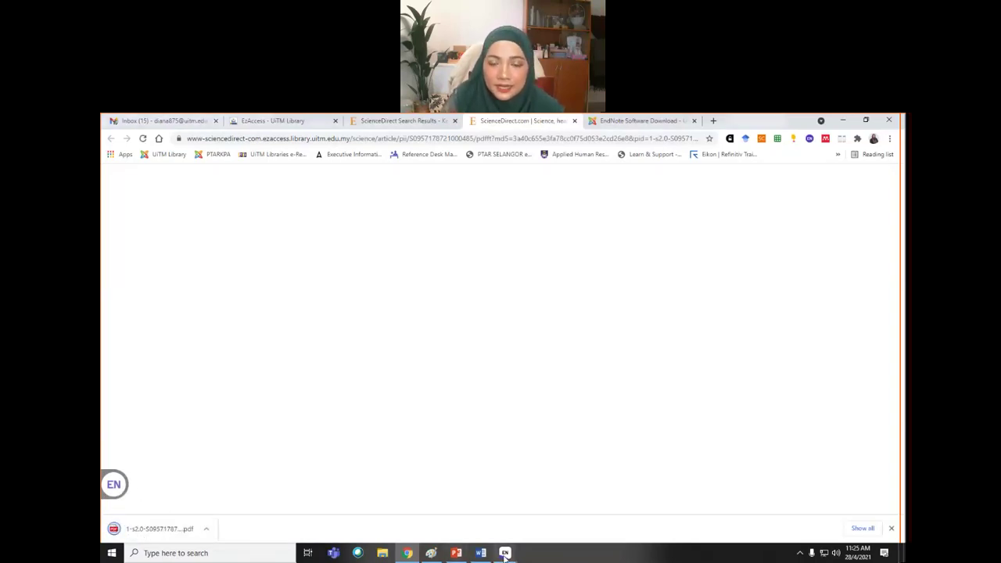
mouse_move(504, 553)
click(544, 531)
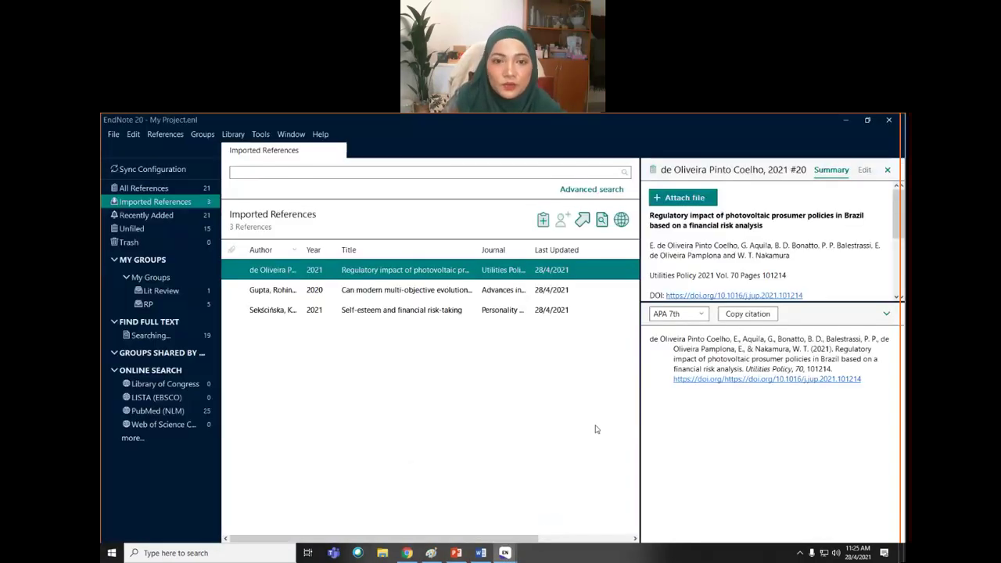
- Open Attach File for the photovoltaic reference, browse its locations, then open File Explorer's Downloads folder
right_click(467, 267)
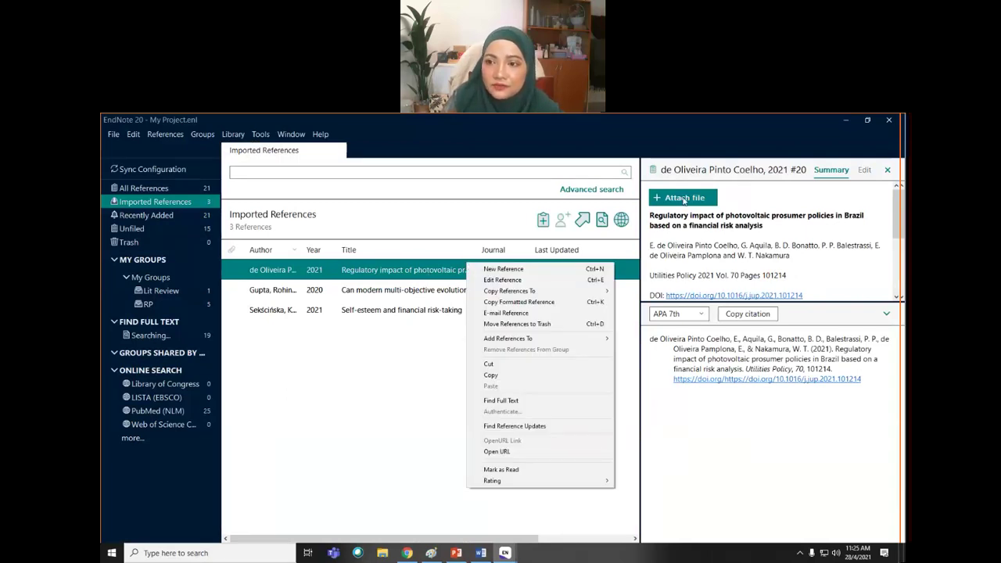
click(684, 199)
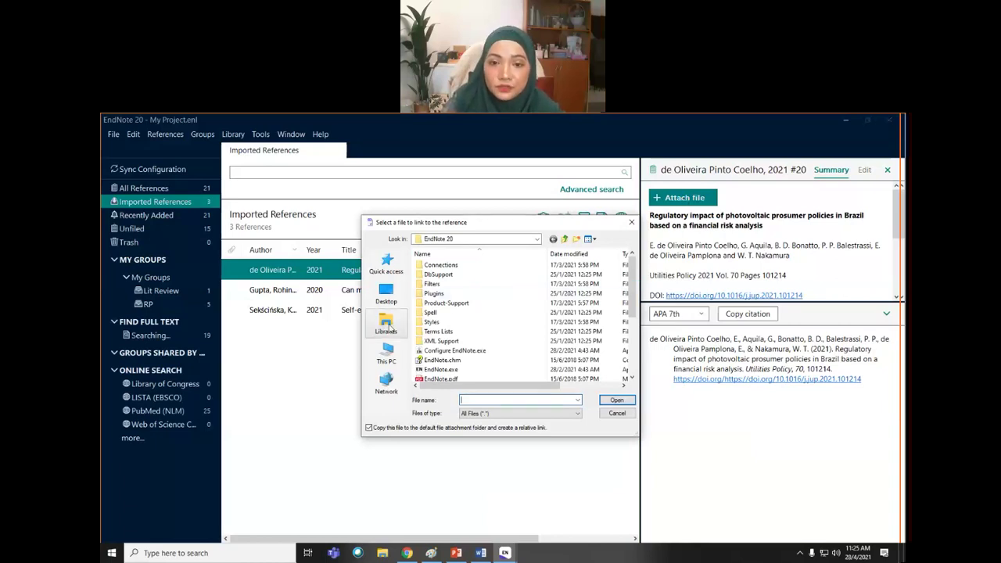
click(391, 329)
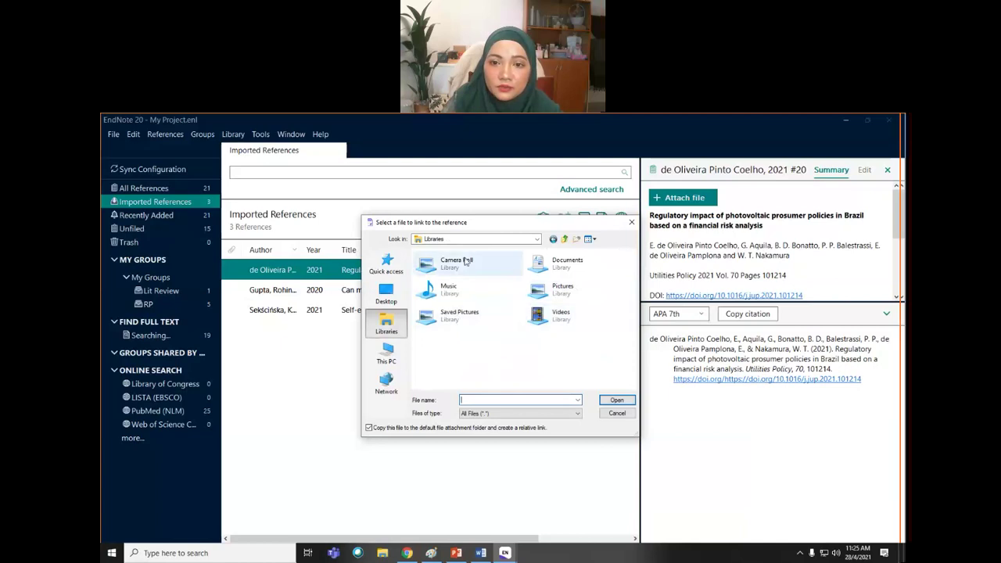
click(537, 239)
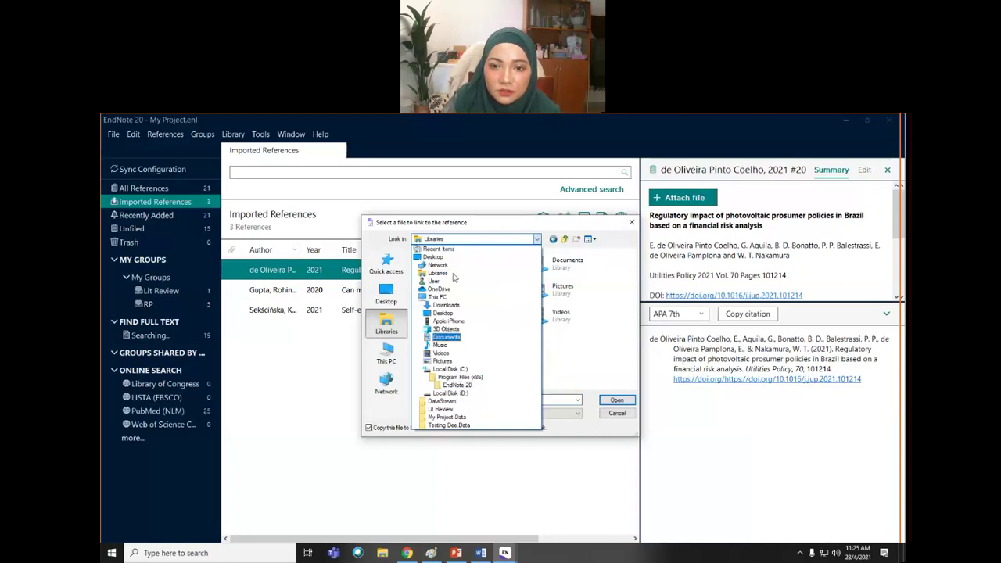
click(394, 356)
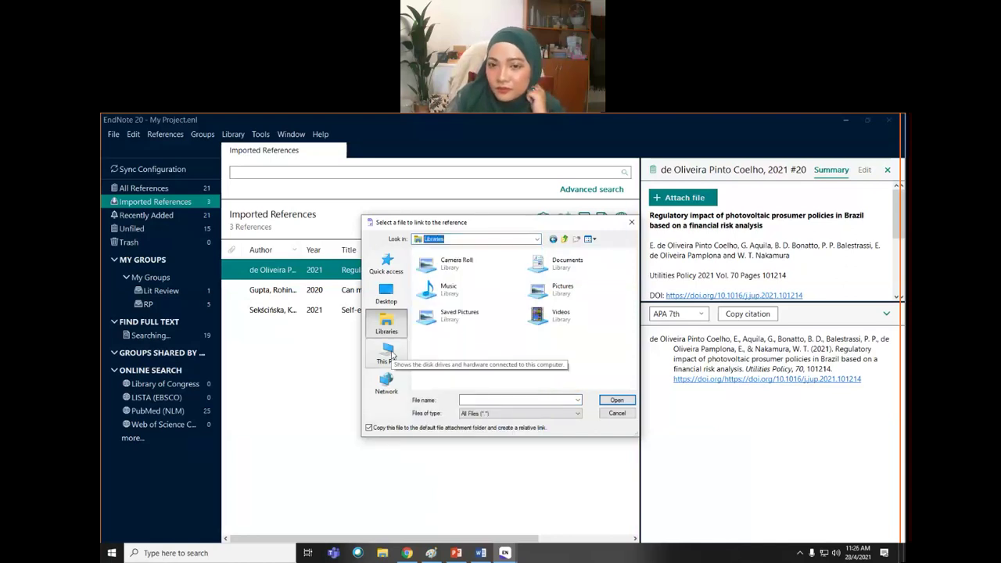
click(537, 238)
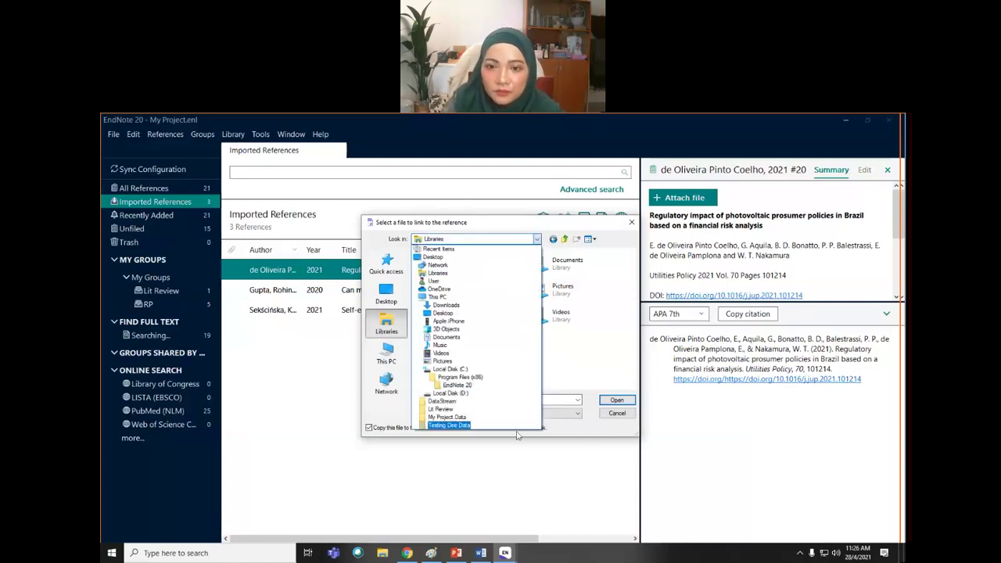
click(512, 490)
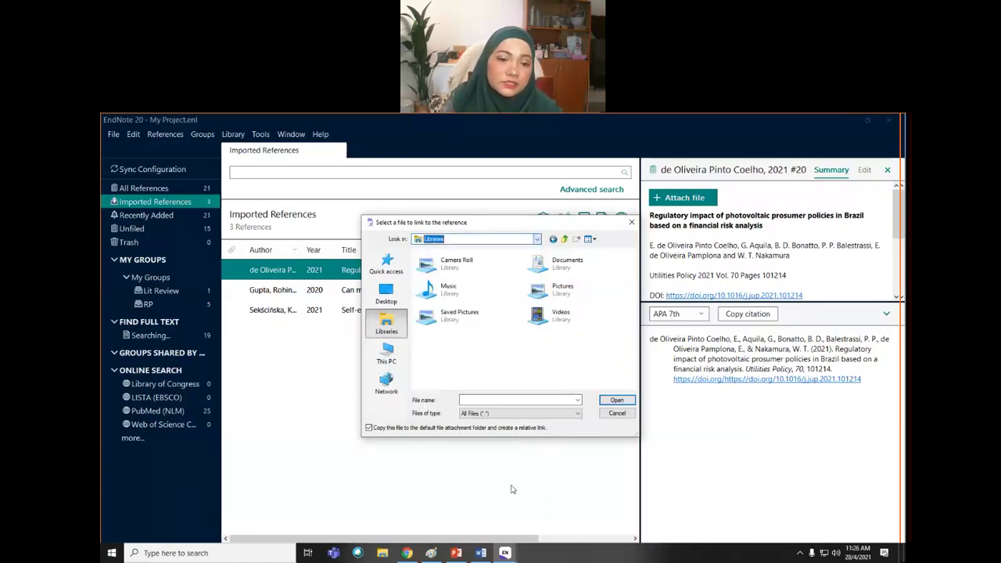
click(383, 553)
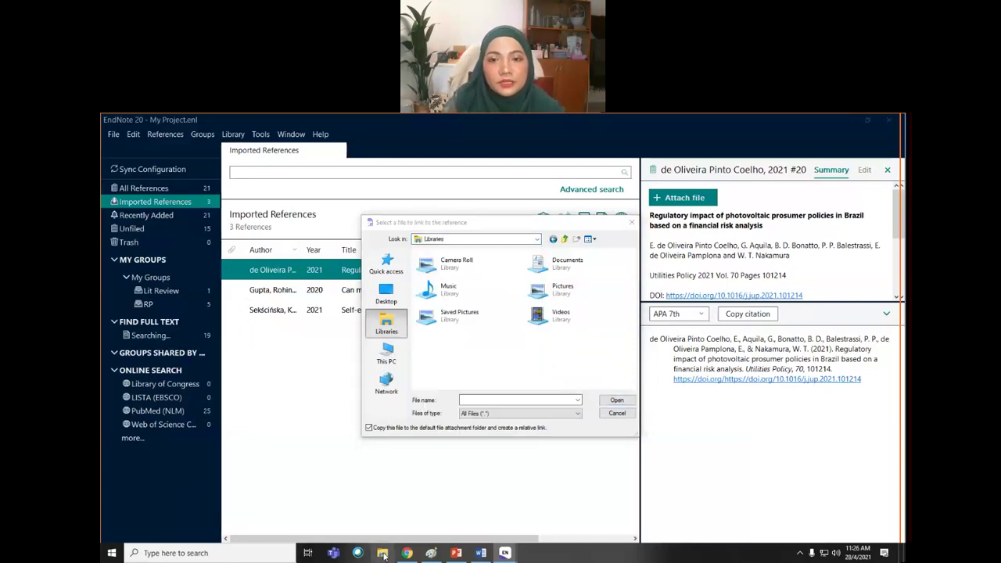
click(317, 261)
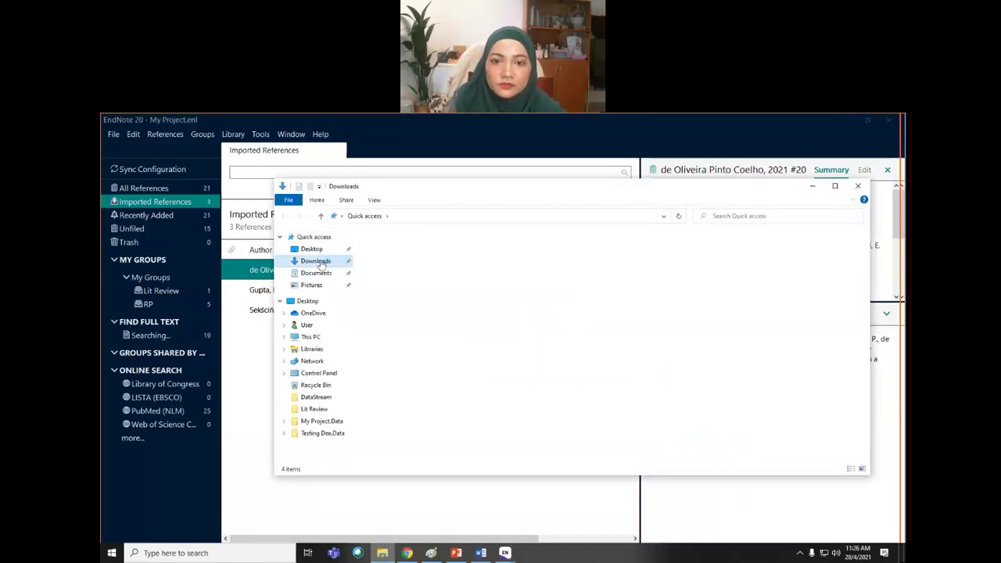
click(407, 262)
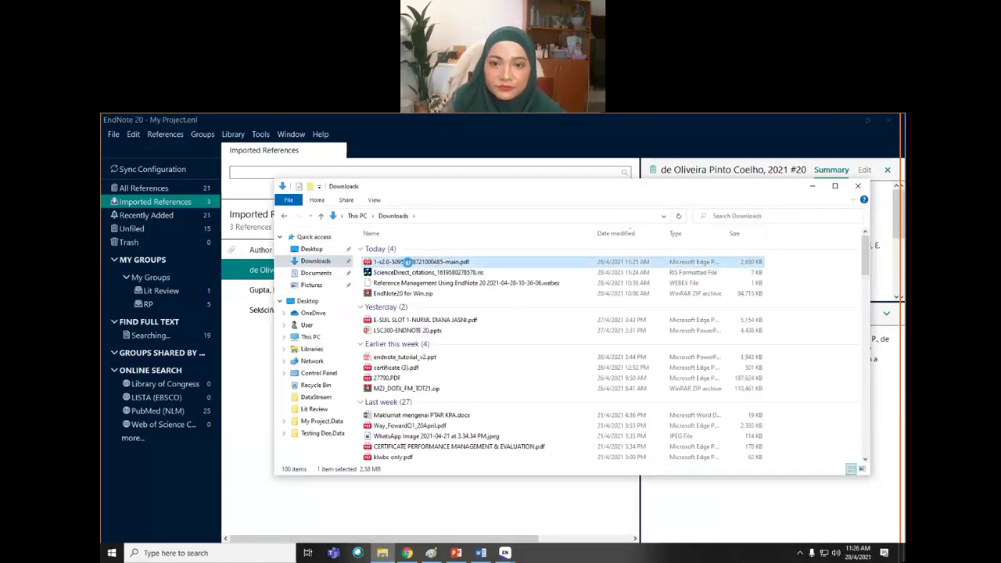
right_click(407, 262)
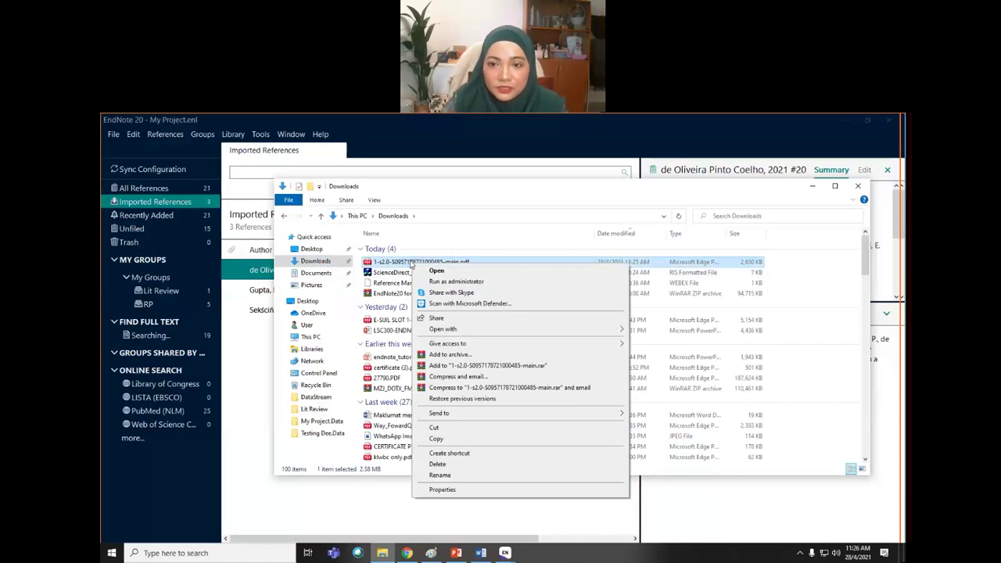
mouse_move(453, 414)
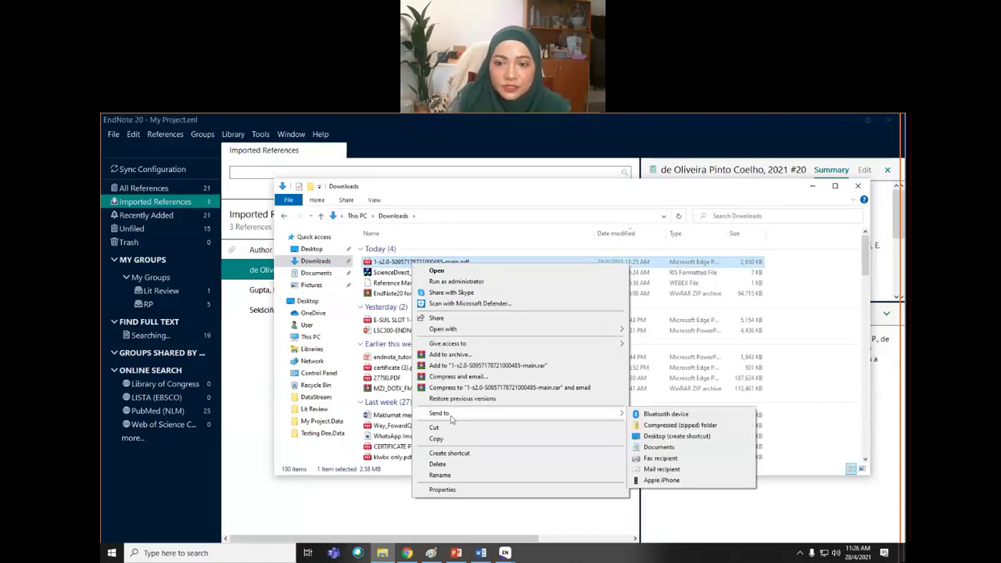
click(649, 440)
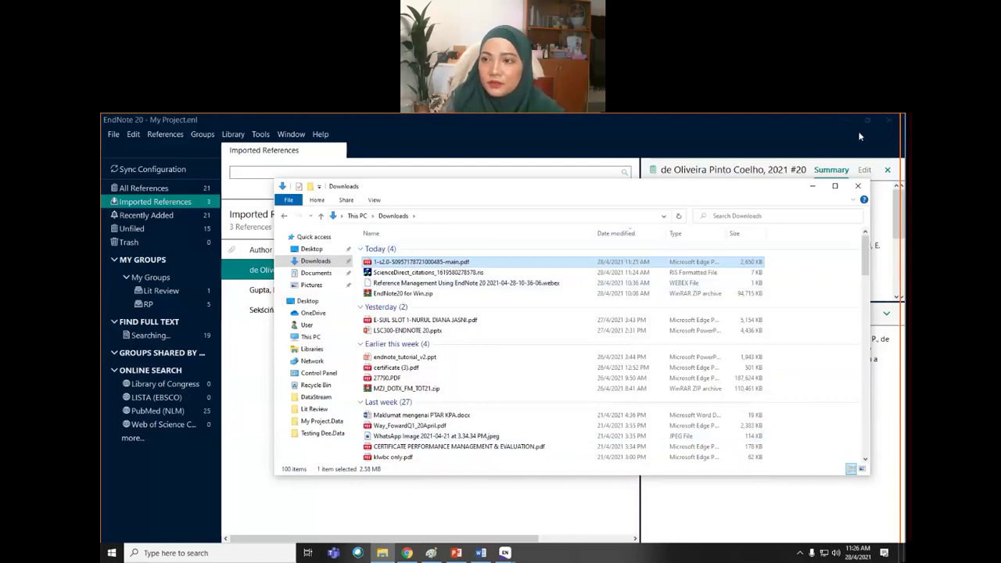
click(812, 185)
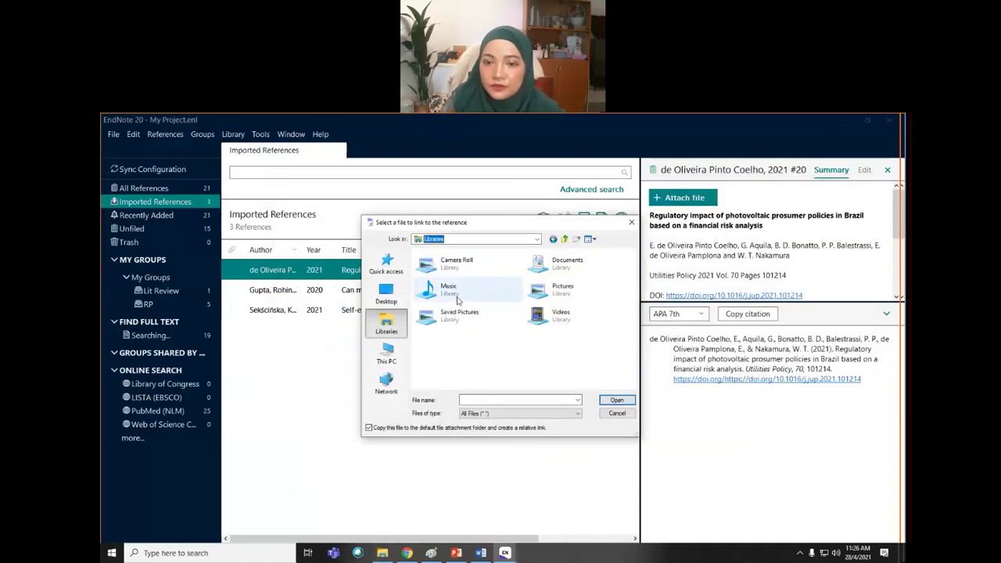
click(386, 294)
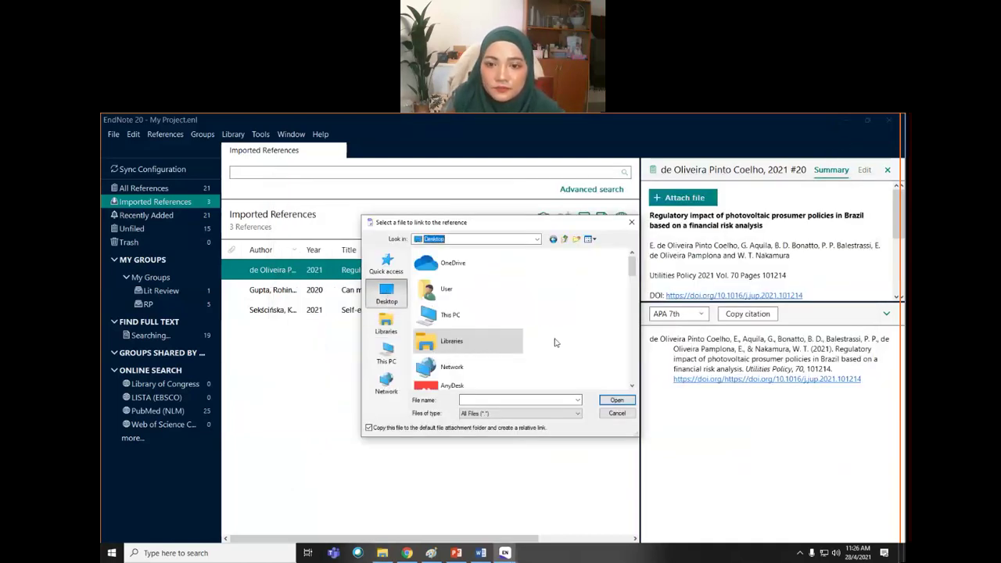
scroll(556, 342, down, 2)
scroll(552, 329, up, 5)
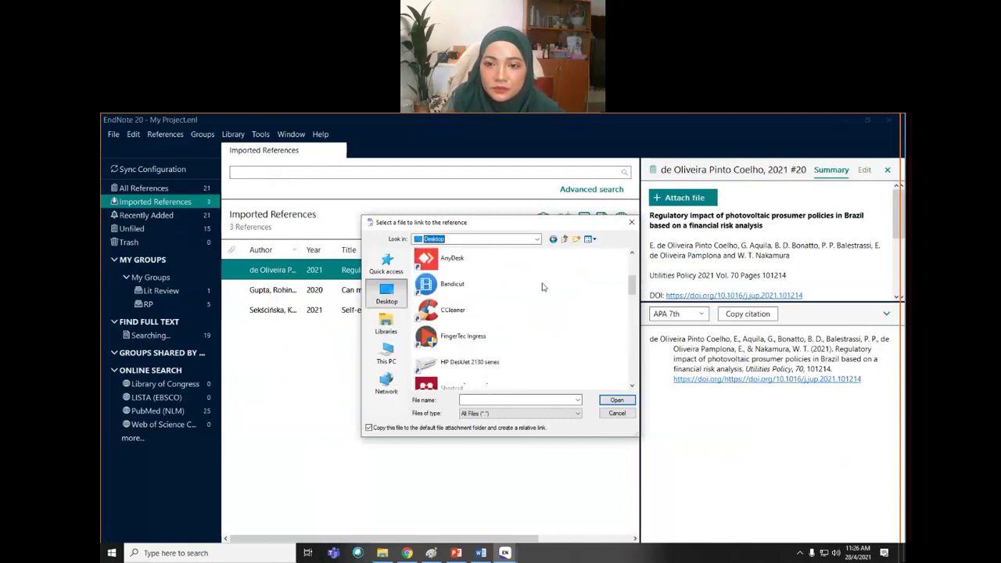
scroll(543, 287, down, 6)
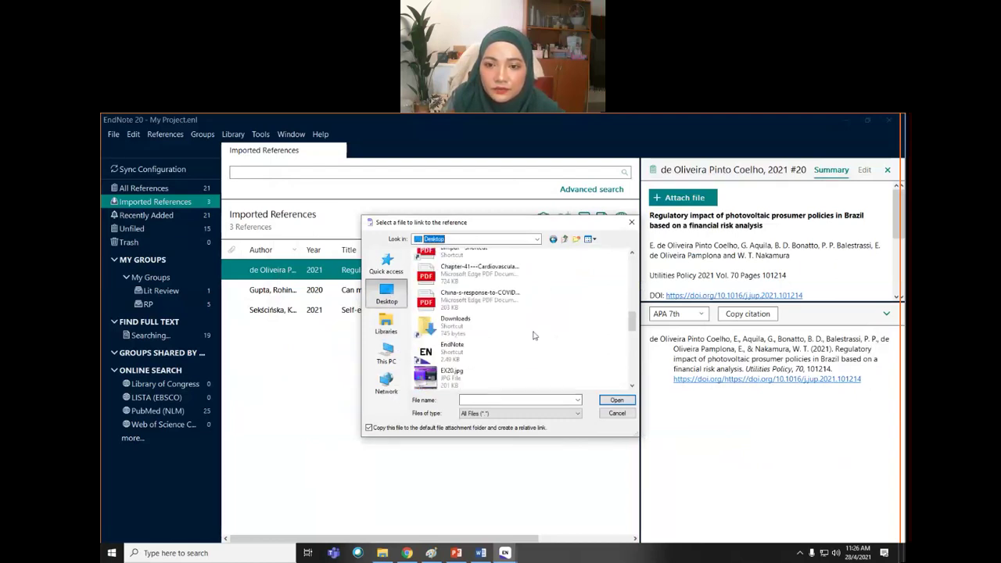
scroll(516, 313, down, 6)
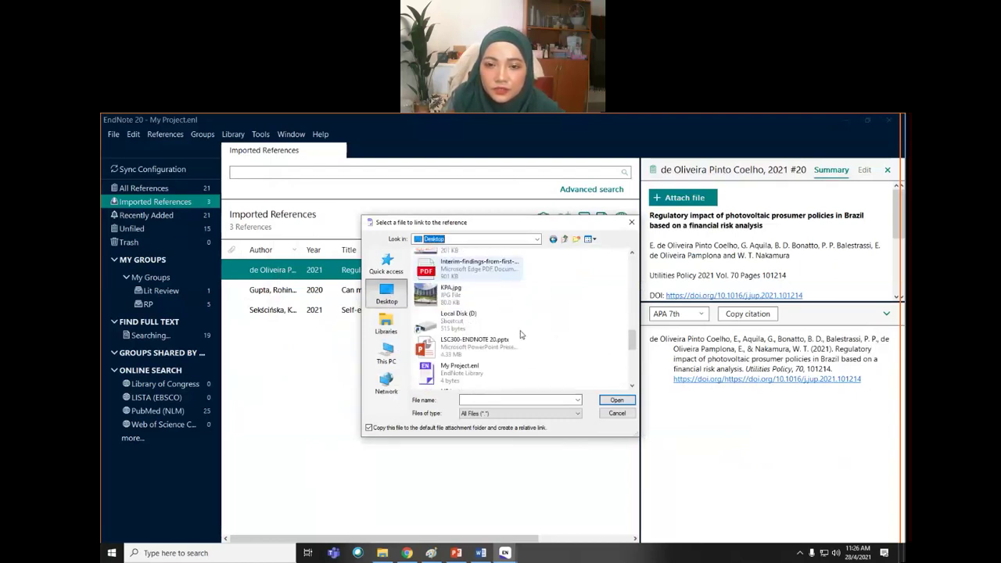
scroll(520, 337, down, 4)
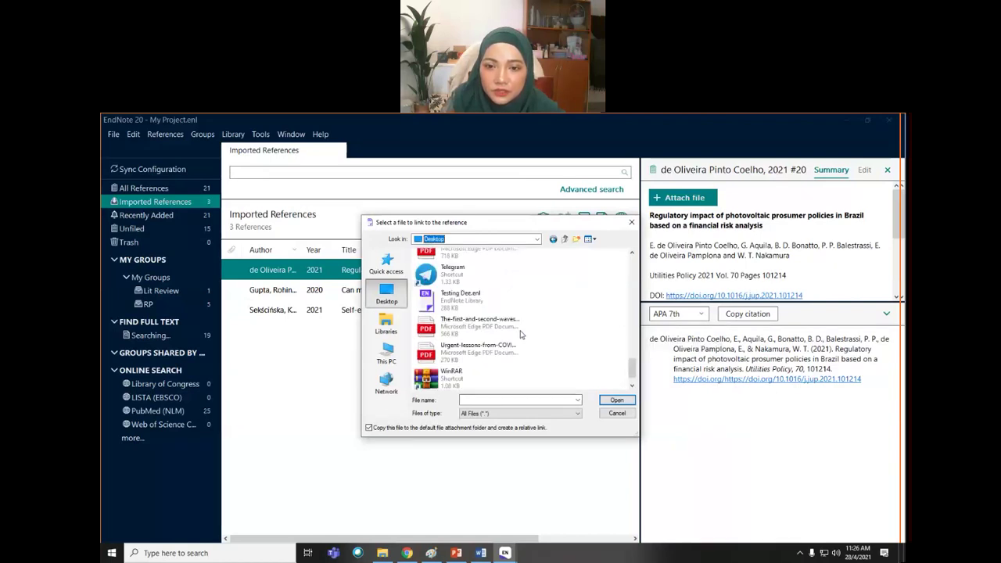
scroll(520, 344, up, 3)
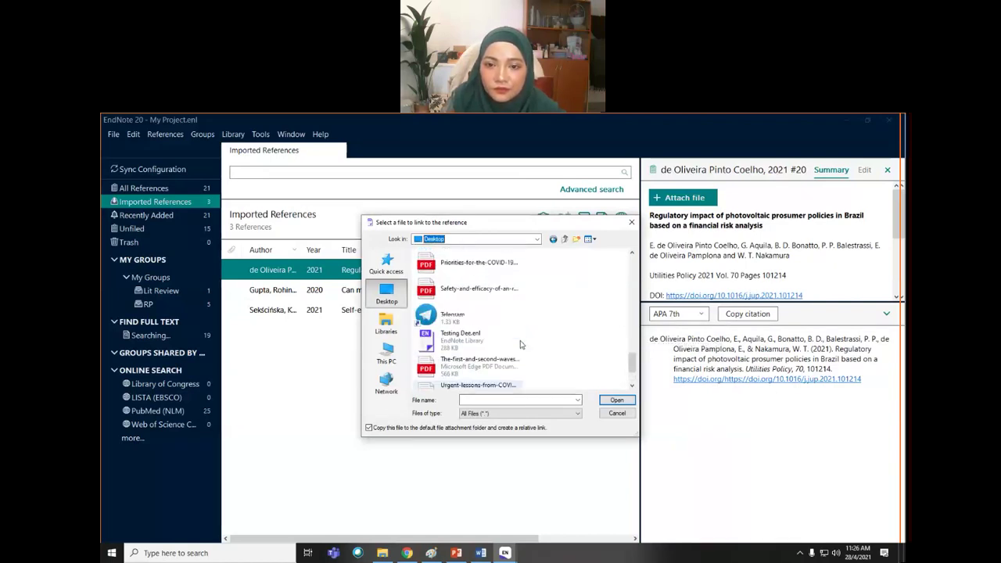
scroll(521, 344, up, 2)
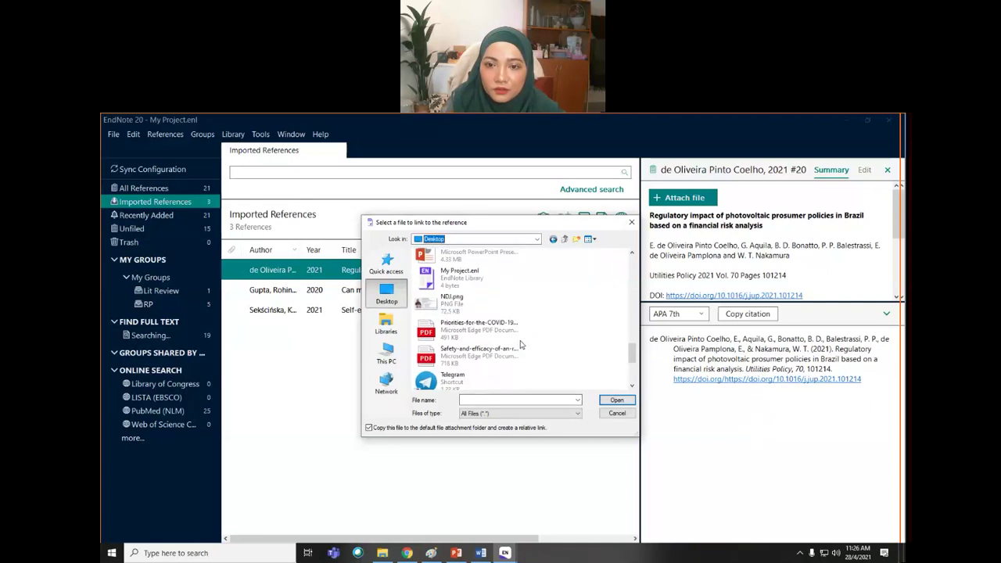
scroll(520, 344, up, 3)
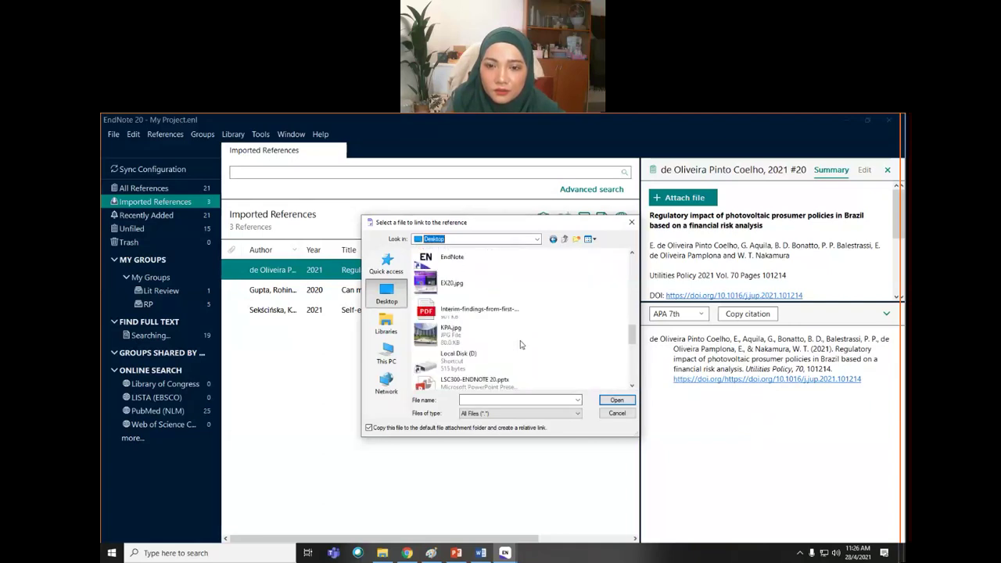
scroll(520, 344, up, 3)
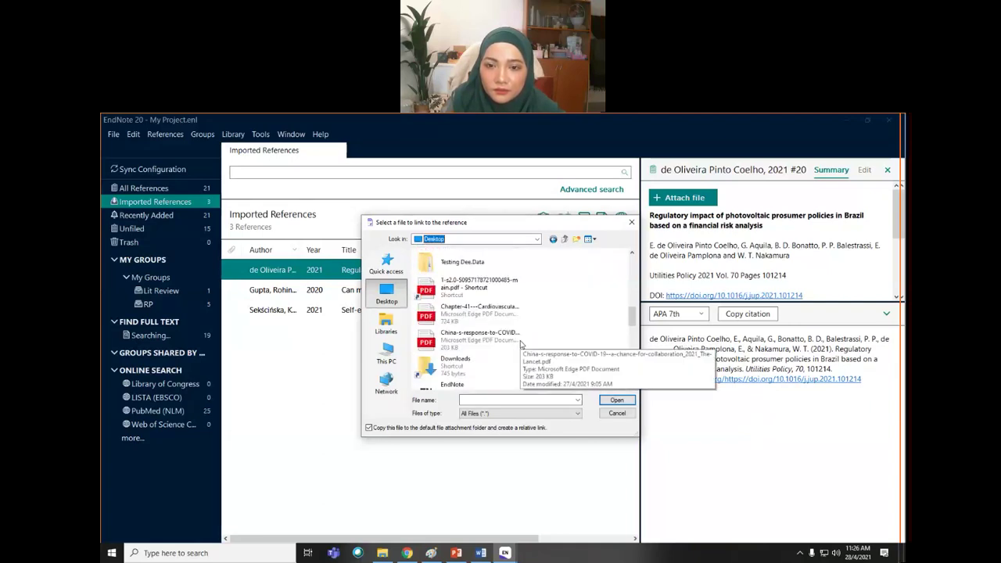
click(435, 288)
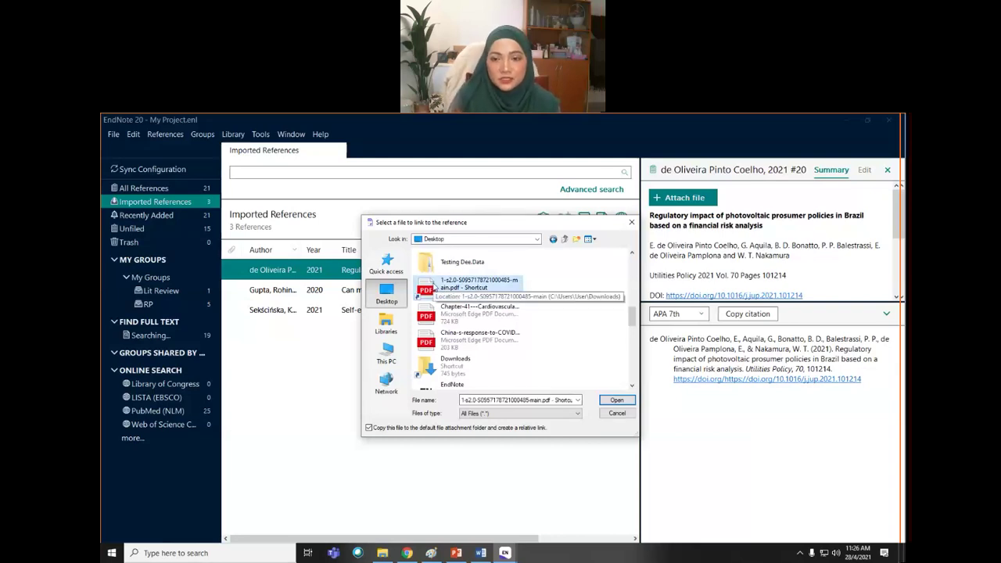
click(617, 399)
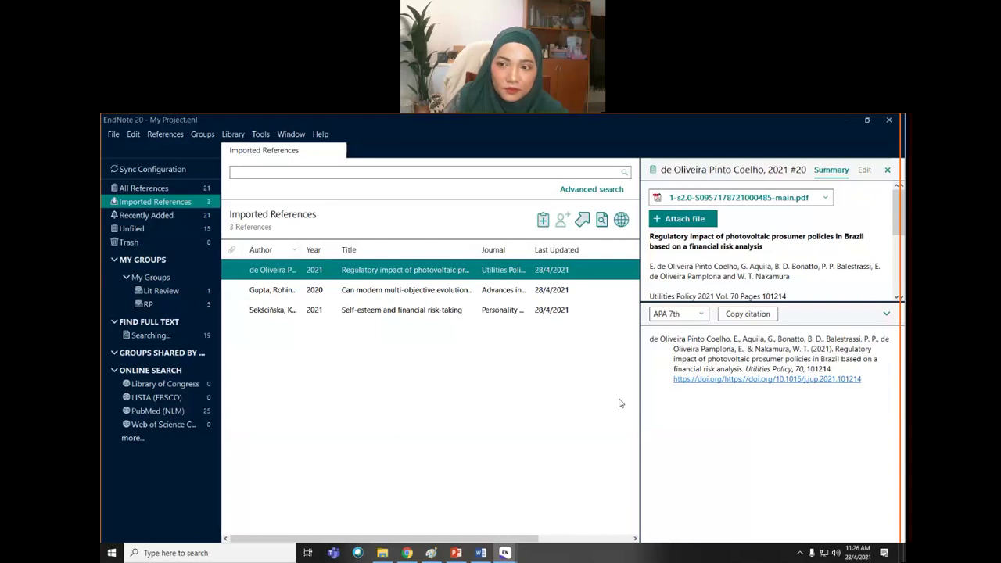
- Show all 21 references, open and close the attached PDF, then select the Akhbarizadeh reference
click(146, 189)
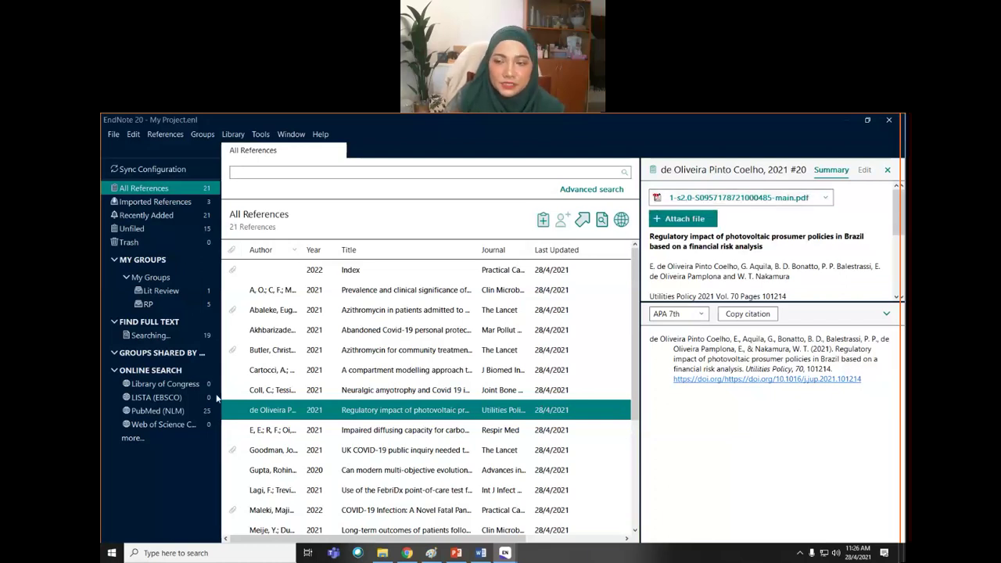
click(825, 198)
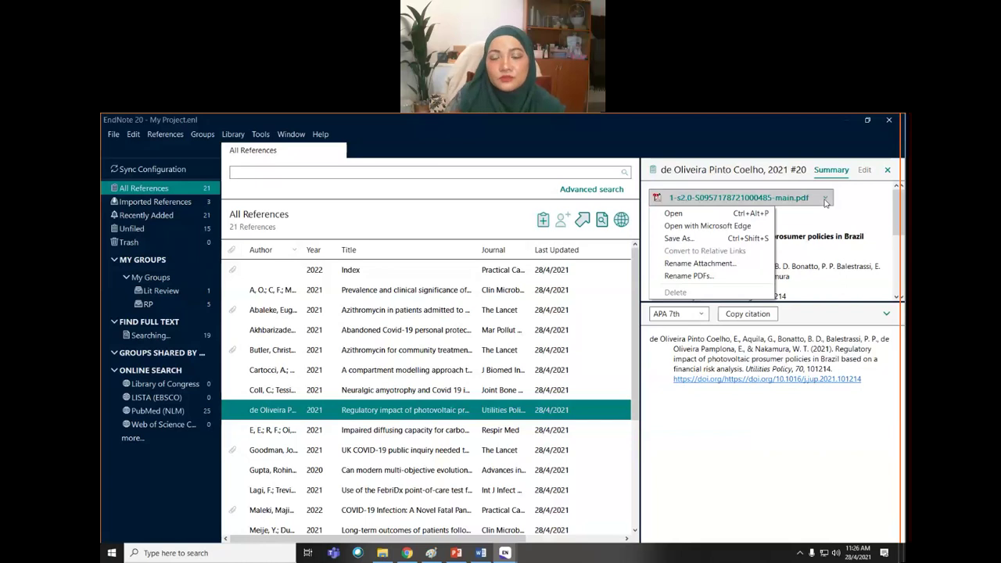
click(682, 216)
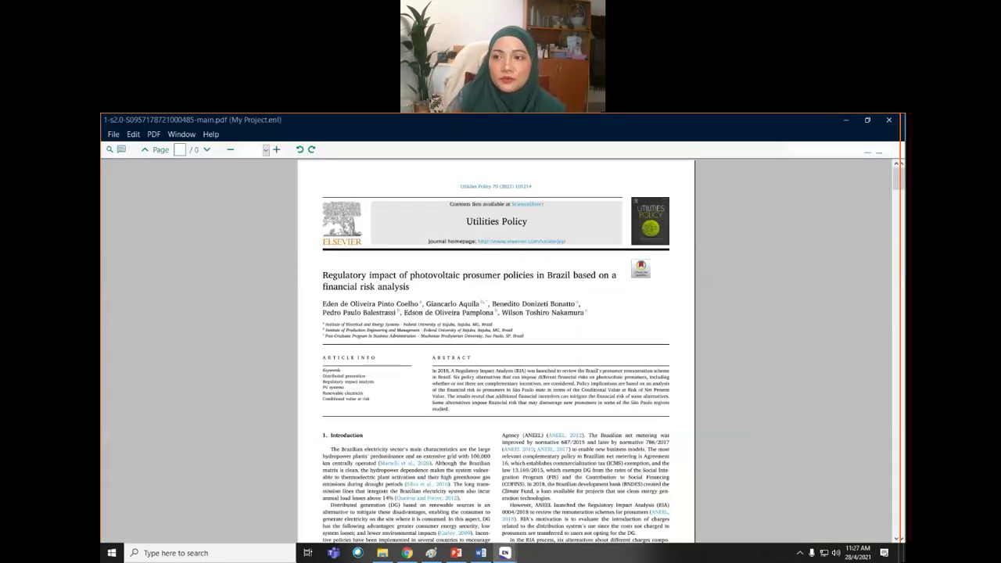
click(889, 121)
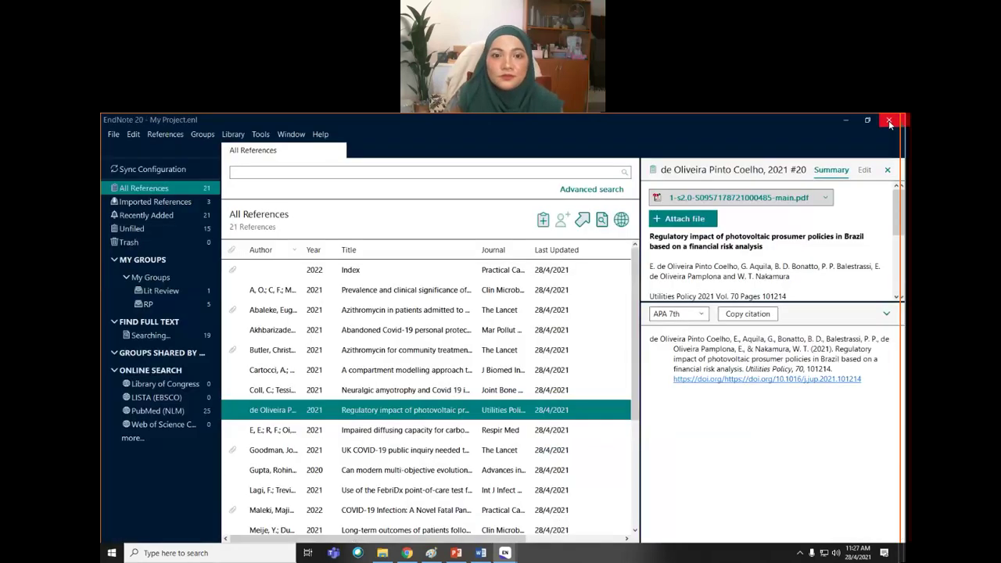
click(362, 333)
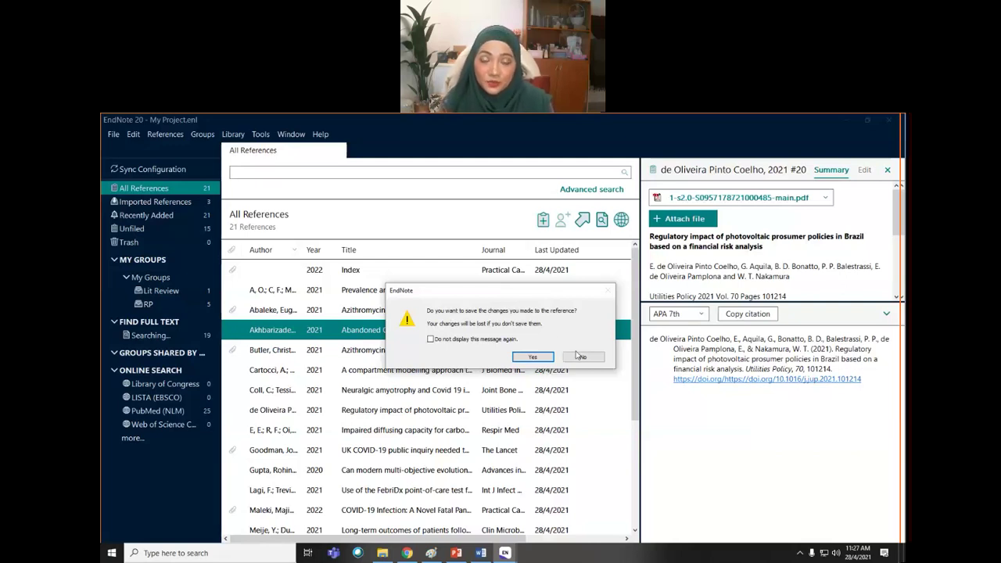
- Save the edited de Oliveira Pinto Coelho reference, reselect it, and return to Chrome's ScienceDirect article
click(532, 359)
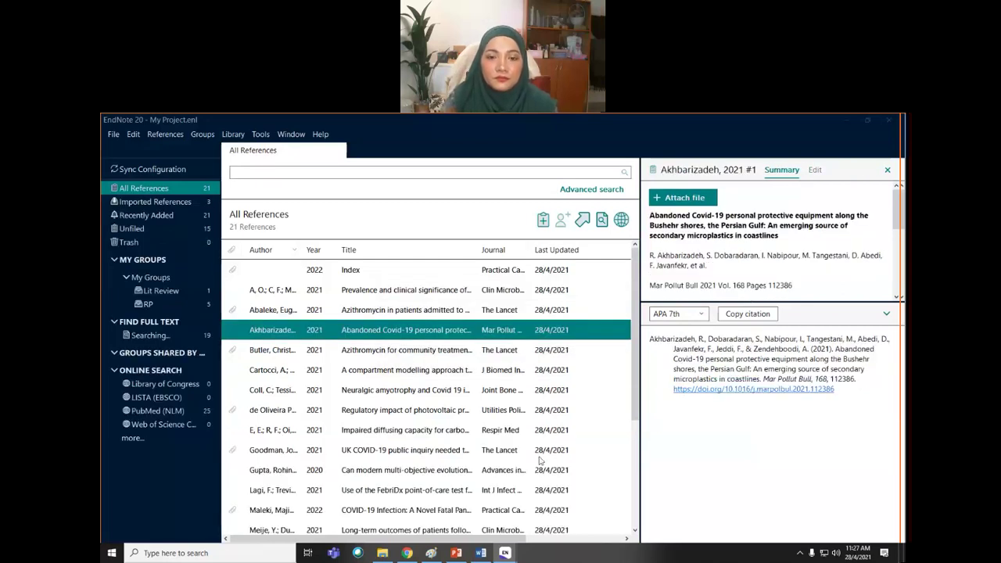
scroll(592, 336, down, 3)
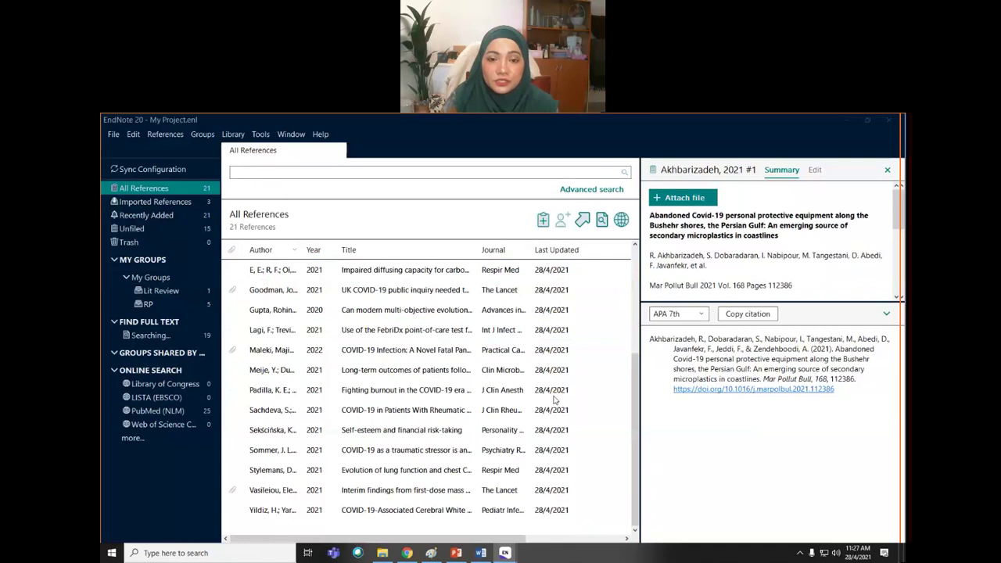
scroll(539, 467, up, 1)
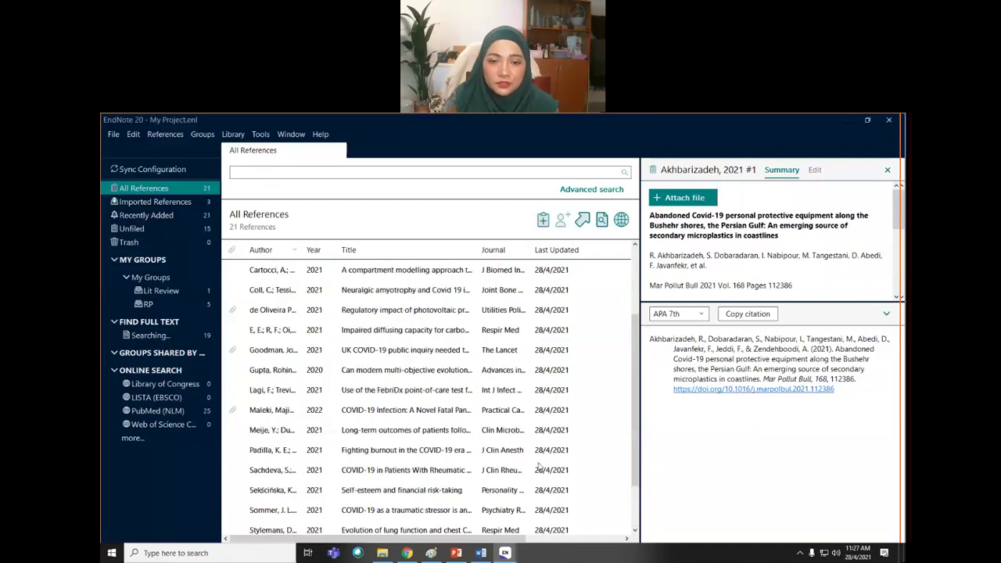
scroll(539, 467, up, 1)
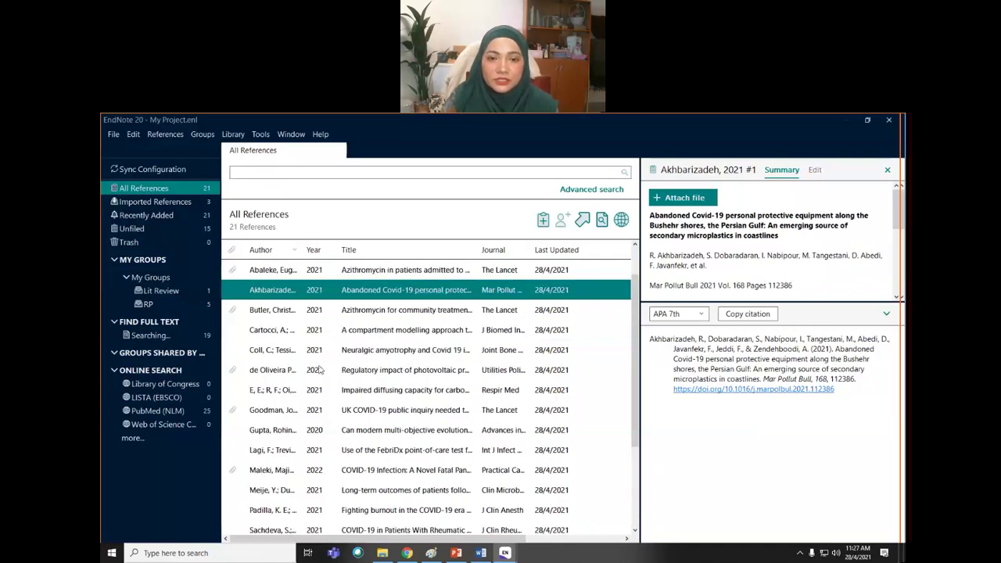
click(344, 373)
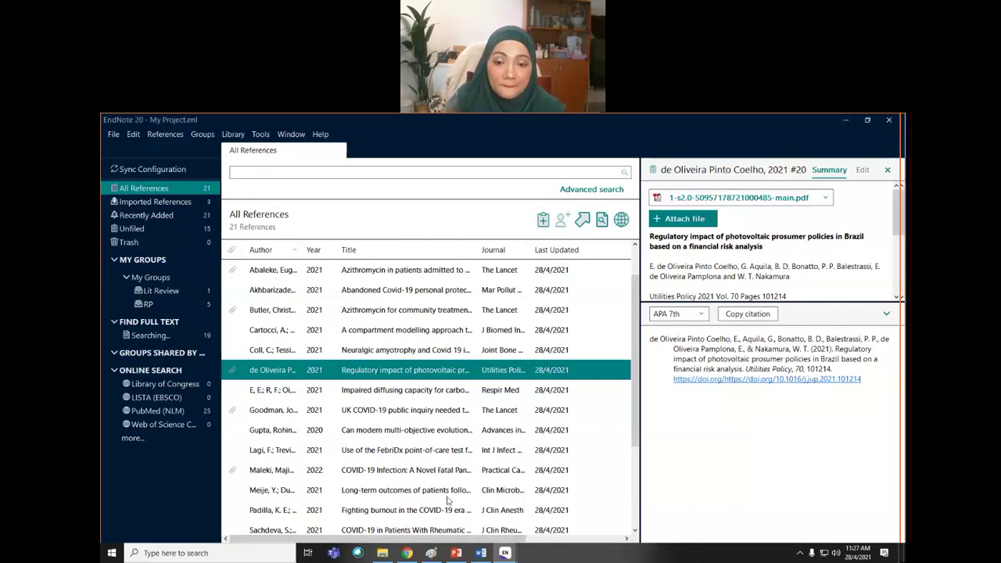
click(407, 554)
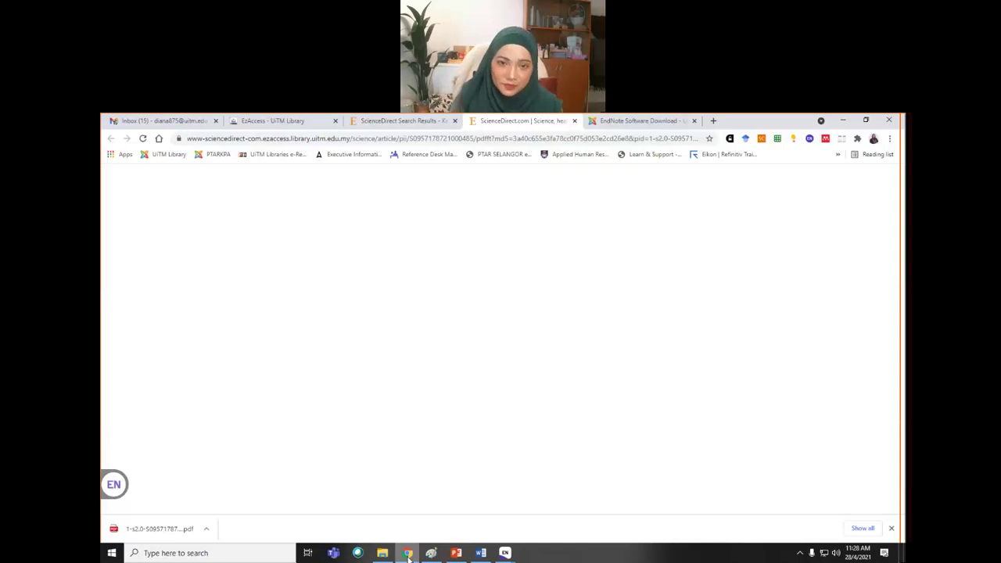
- Open the Google Scholar site through a web search for 'google scholar'
click(387, 124)
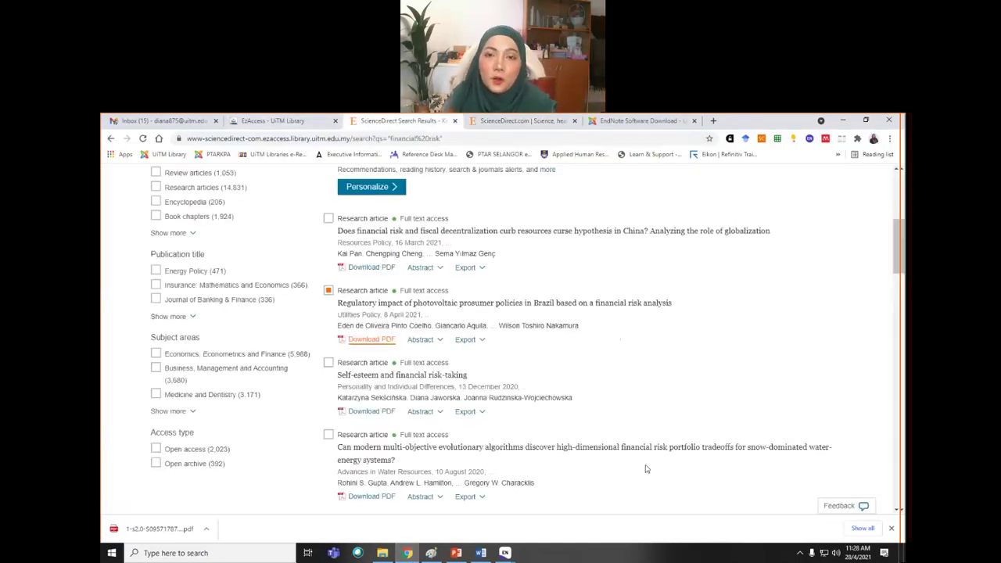
click(648, 121)
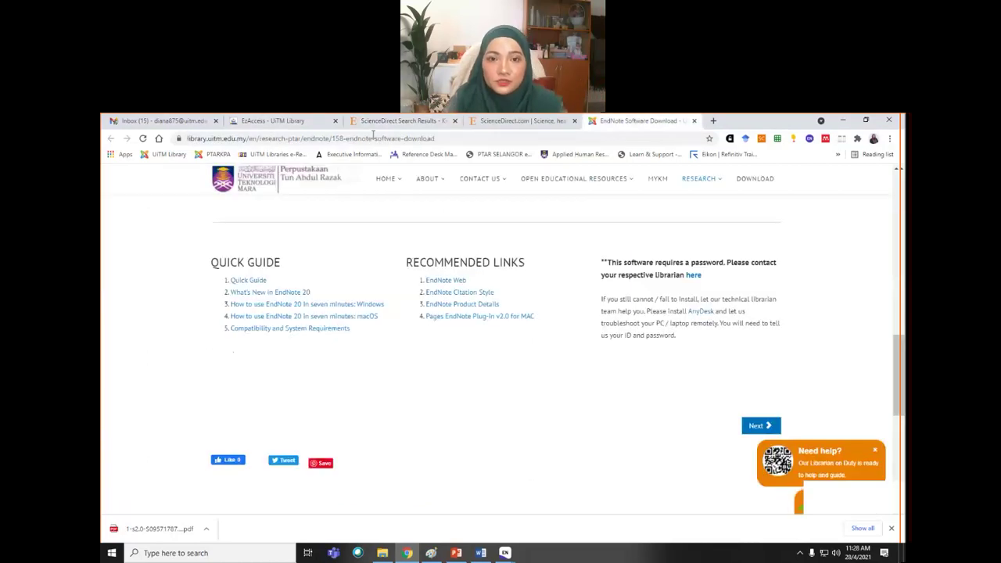
click(349, 138)
text(google scholar)
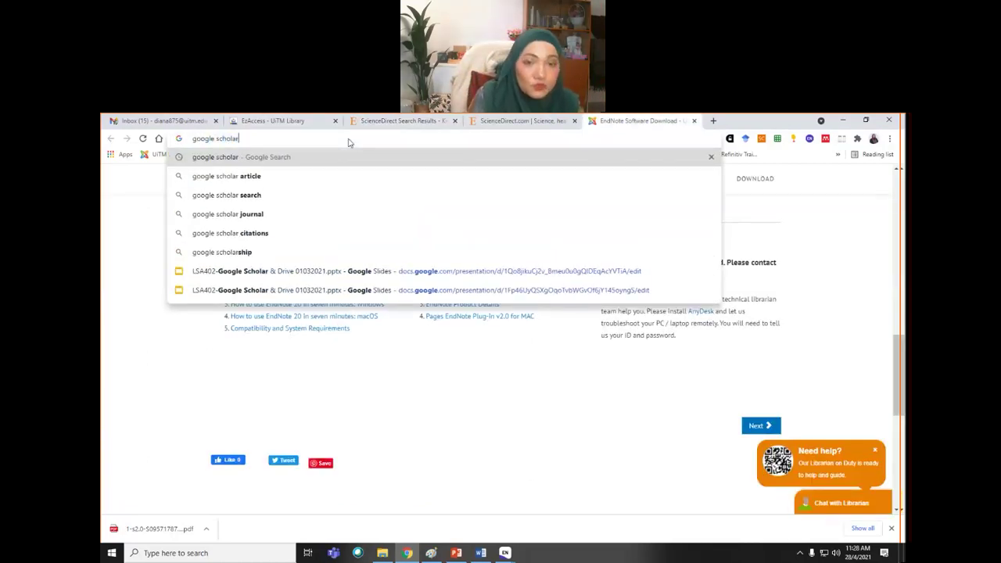
key(Return)
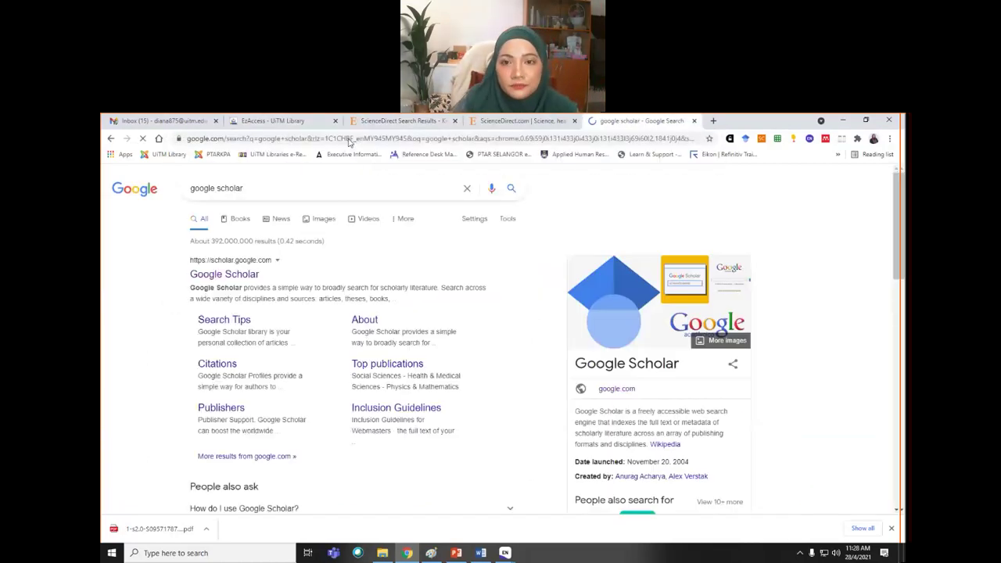
click(211, 276)
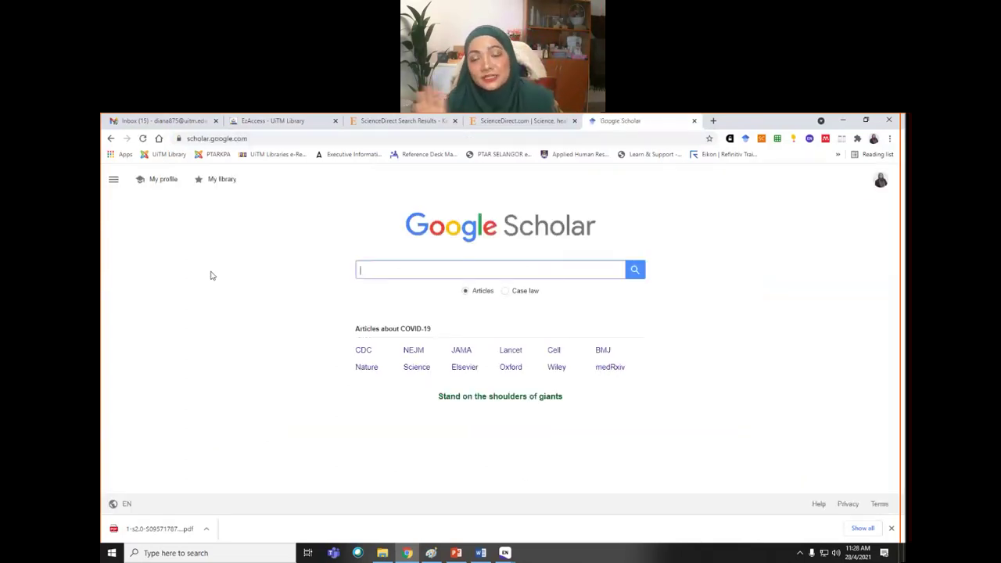
- Search Google Scholar for the exact phrase "financial risk"
click(401, 266)
text(")
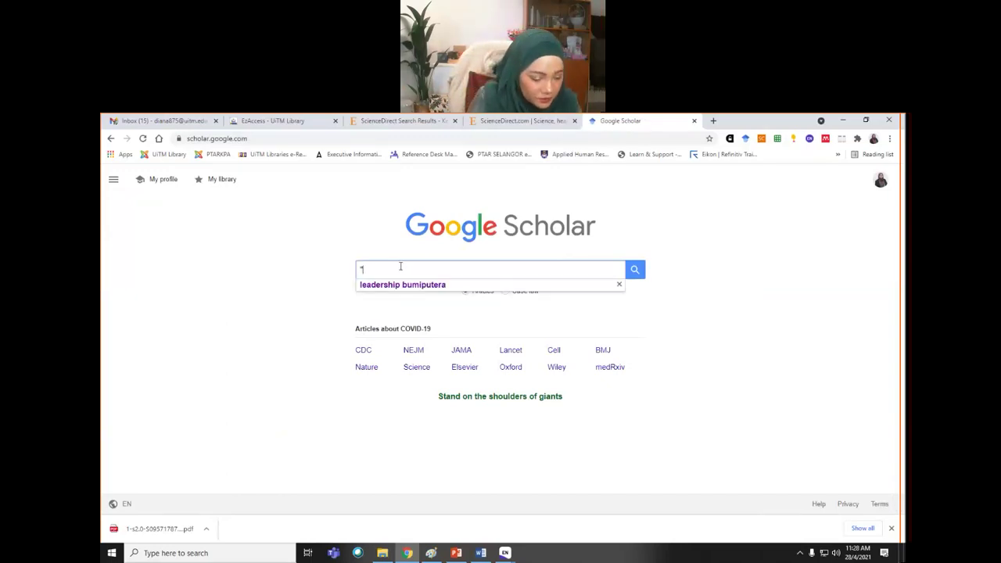
text(financial risk")
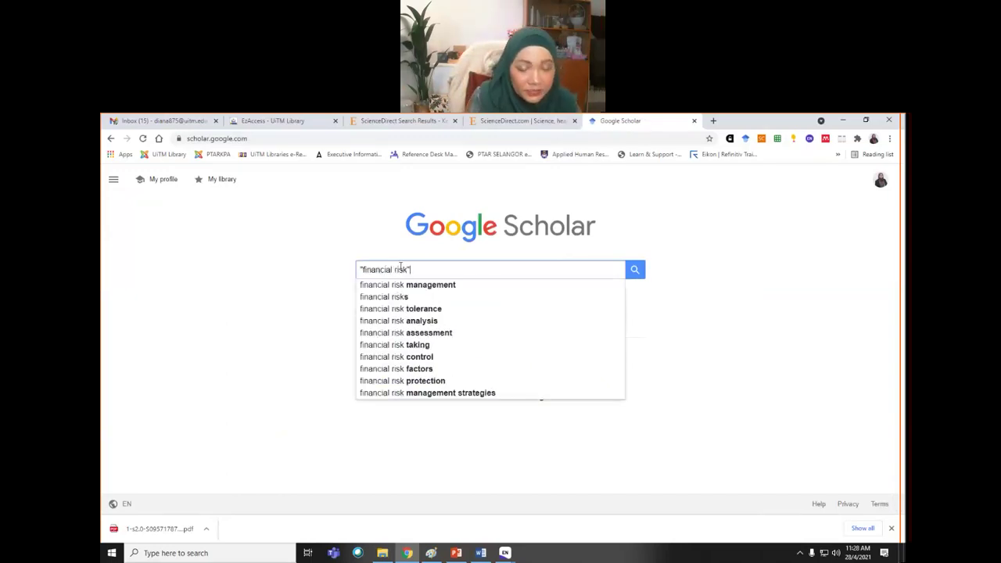
key(Return)
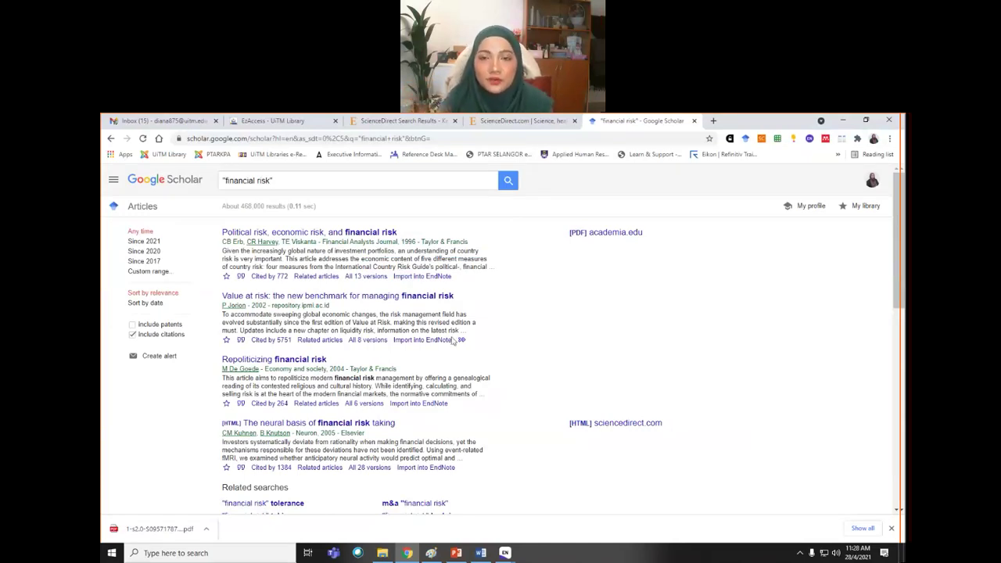
click(290, 121)
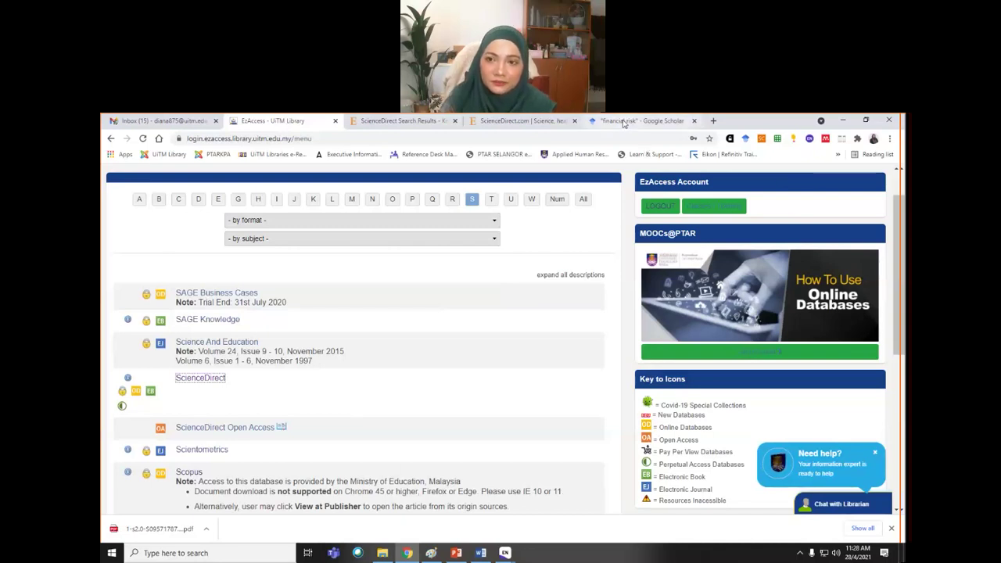
key(ctrl+9)
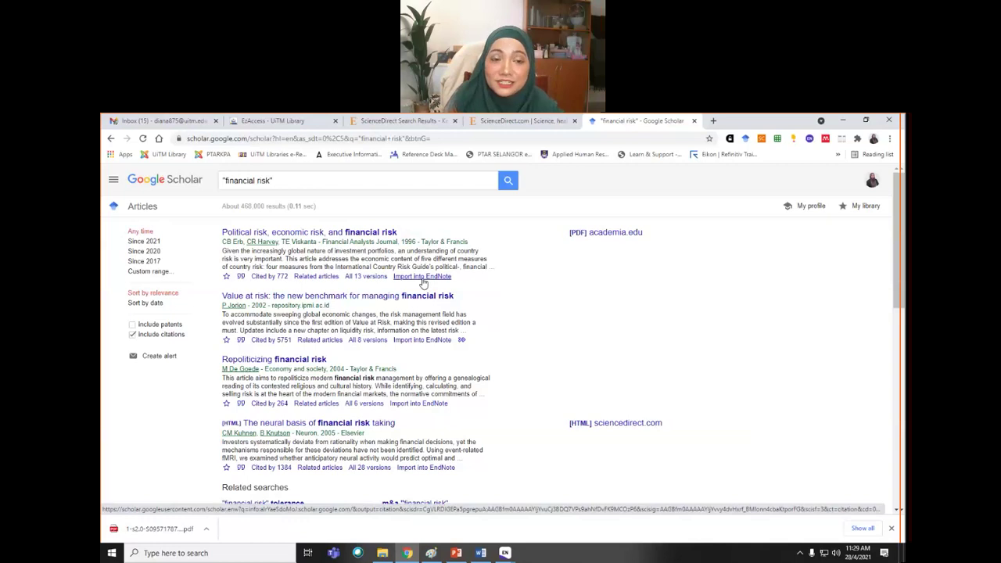
- In Scholar Settings, set Bibliography manager to show EndNote import links and save
click(112, 181)
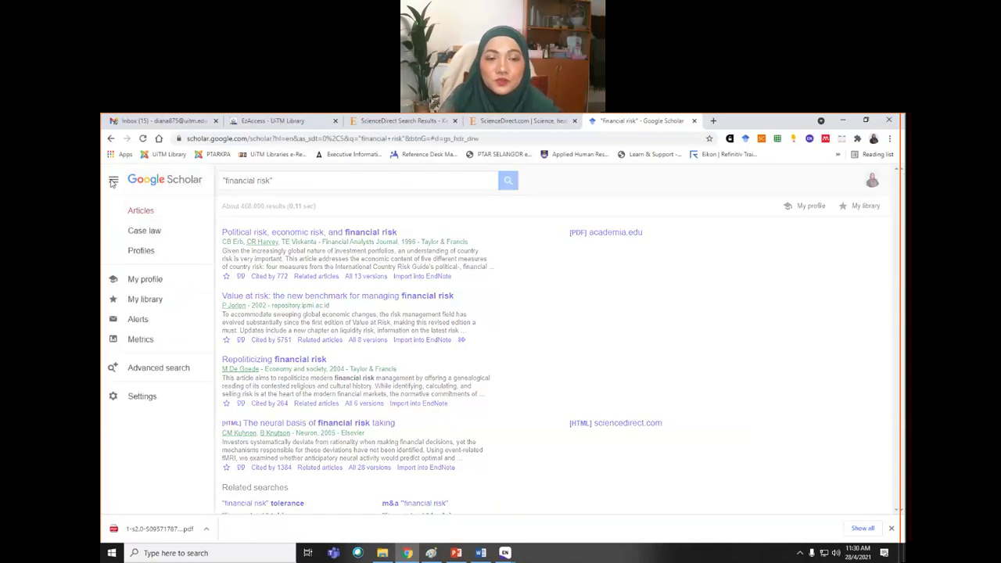
click(140, 396)
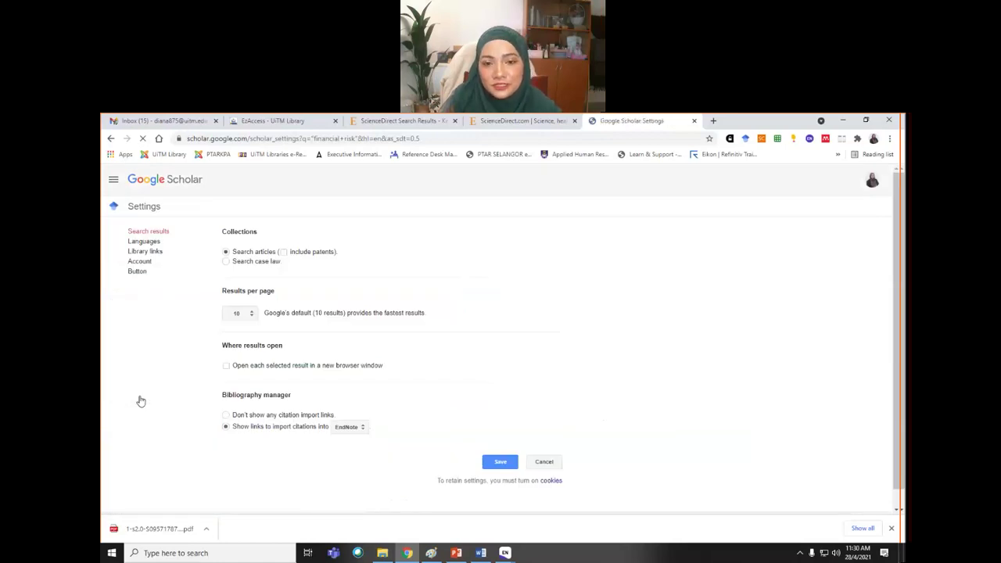
drag(222, 396, 309, 404)
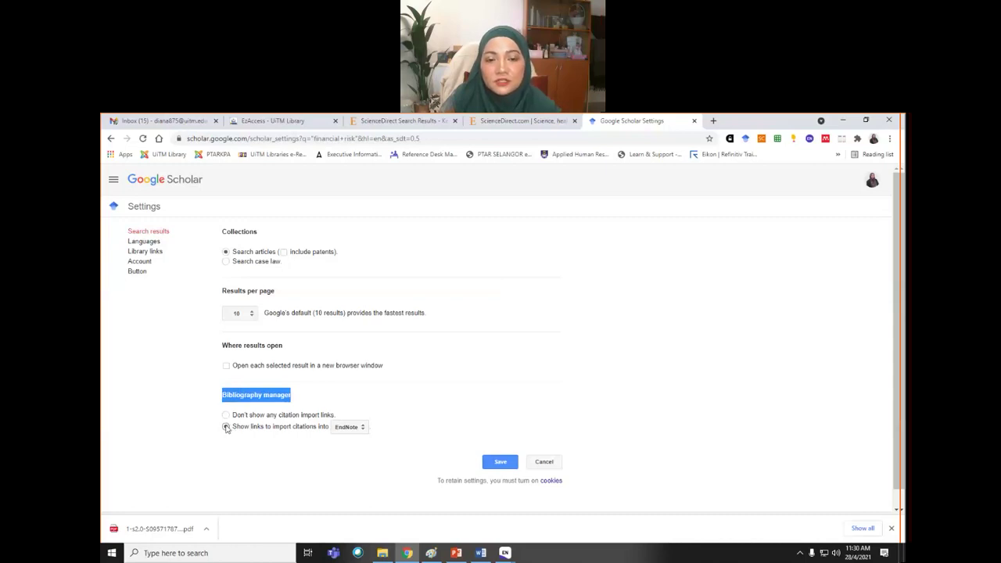
click(362, 427)
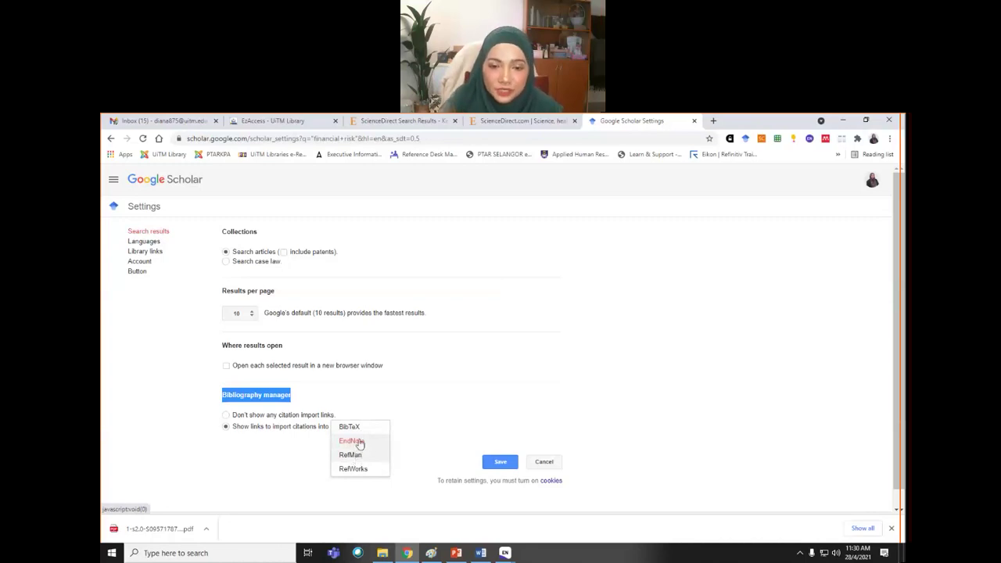
click(355, 440)
click(502, 462)
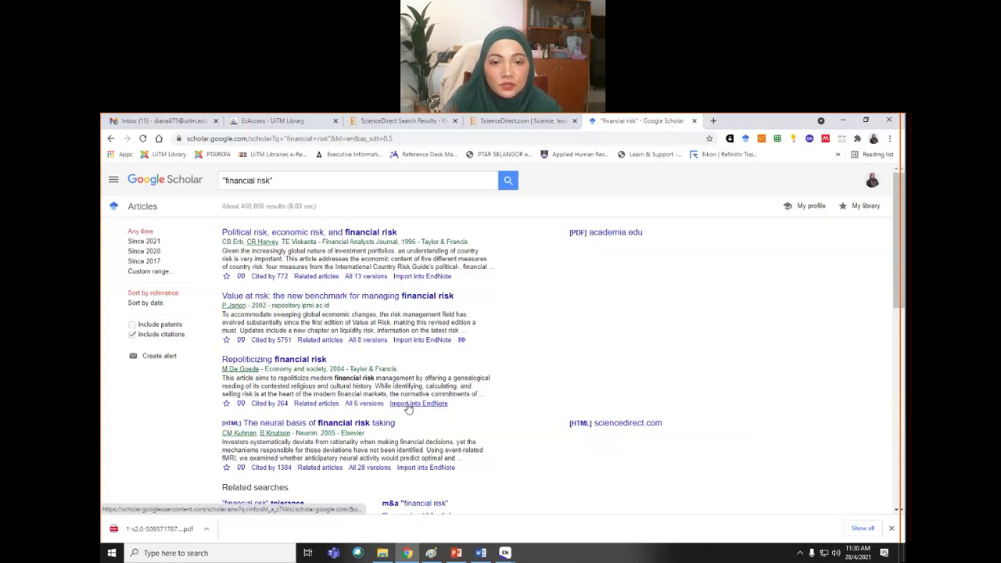
- Import 'Concepts of business and financial risk' into EndNote via the scholar (1).enw download
scroll(587, 364, down, 2)
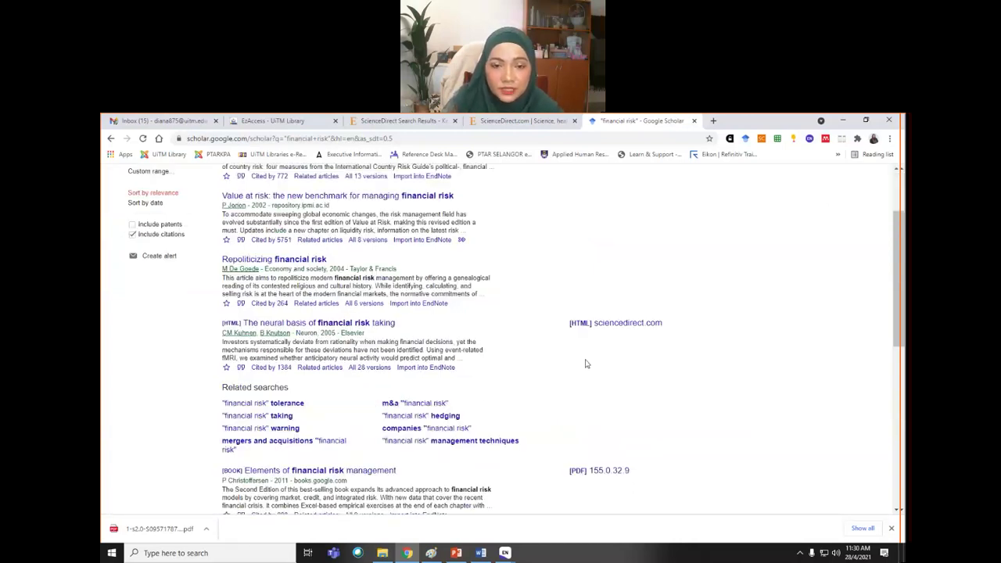
scroll(587, 364, down, 3)
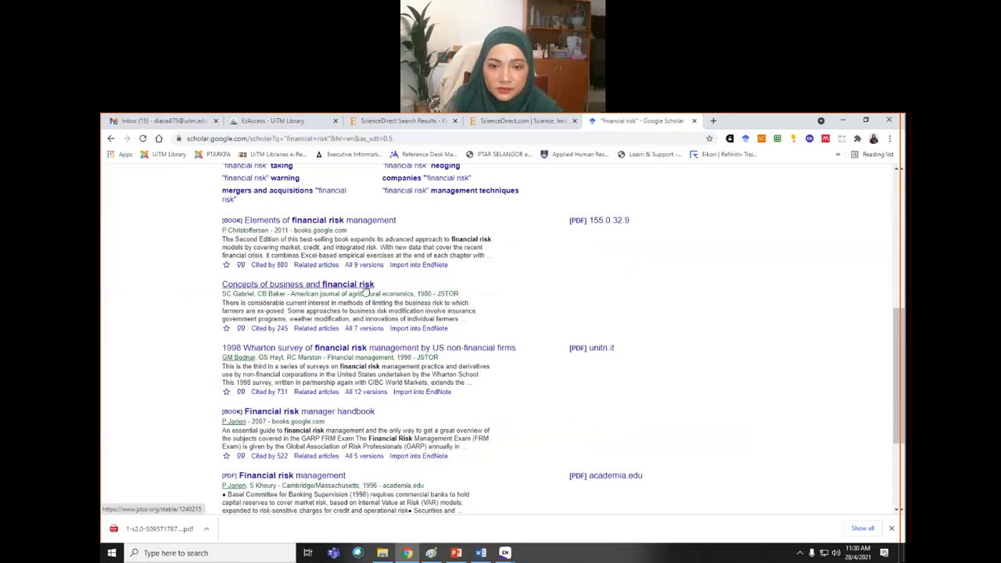
click(407, 329)
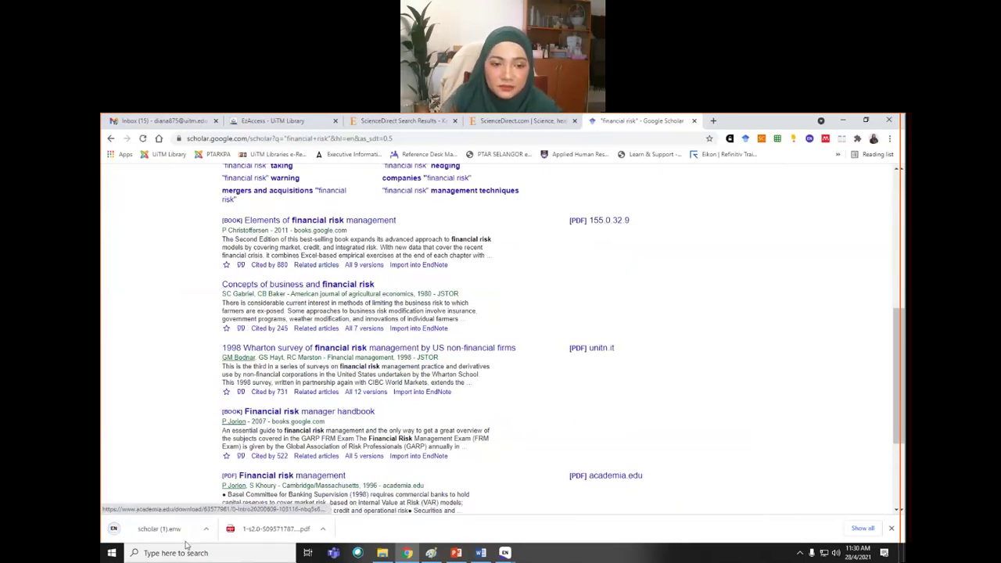
click(174, 529)
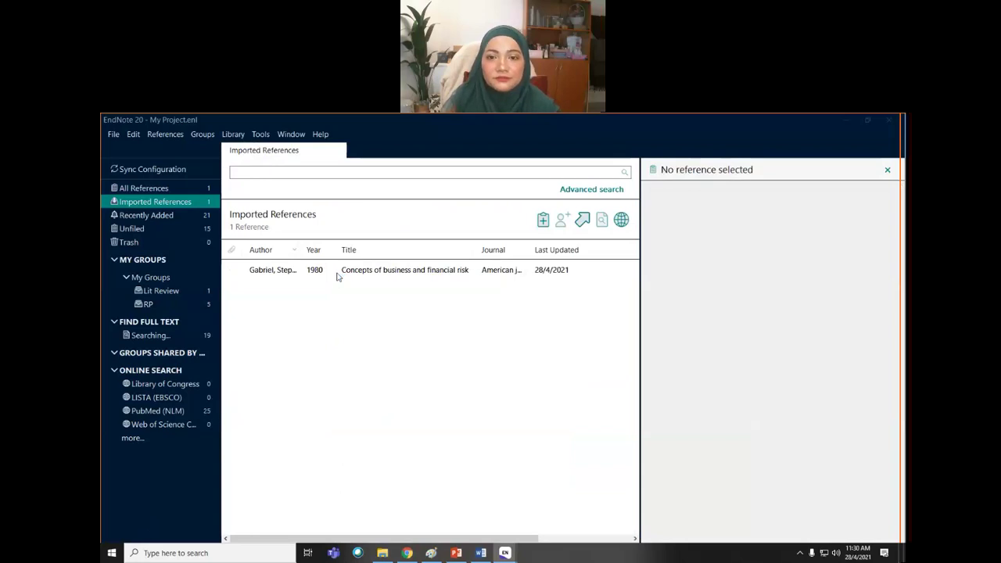
- Review the imported Gabriel 1980 reference, then view All References, now totalling 22
click(336, 273)
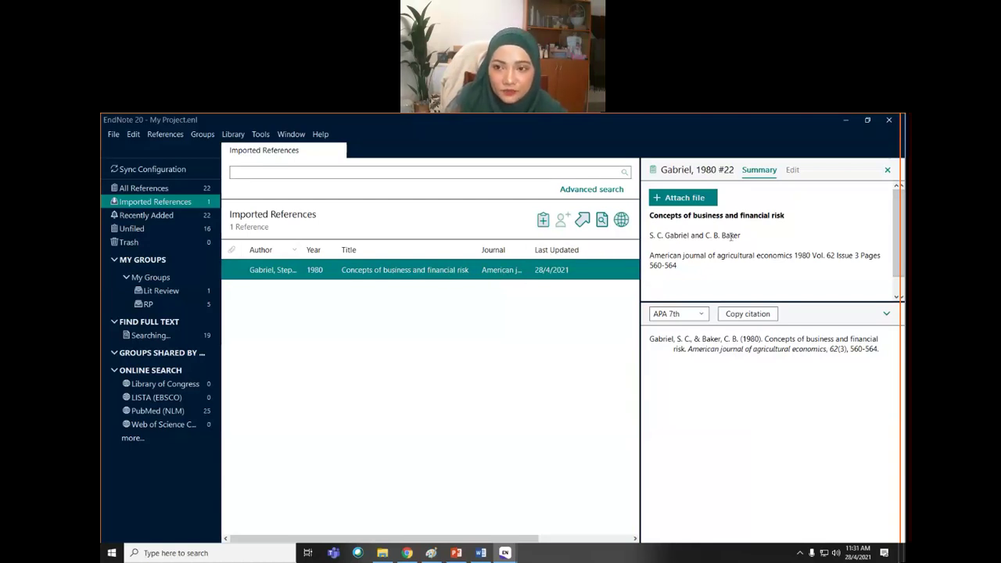
click(722, 268)
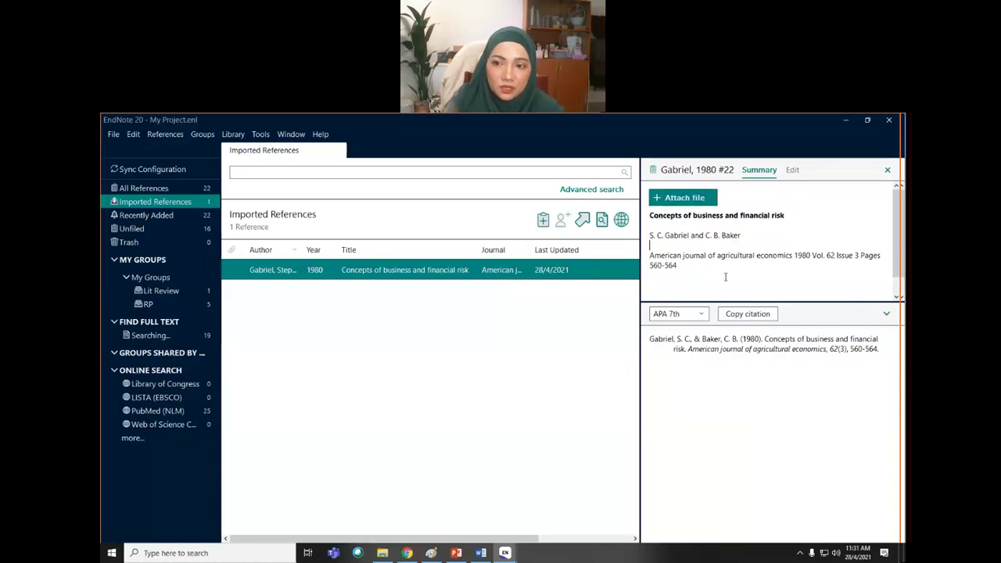
click(153, 189)
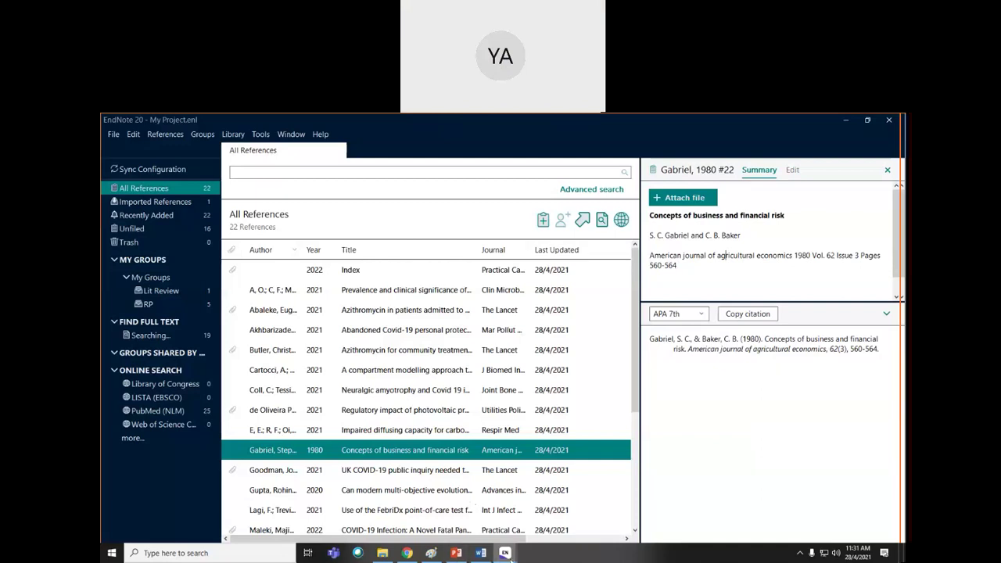
mouse_move(510, 556)
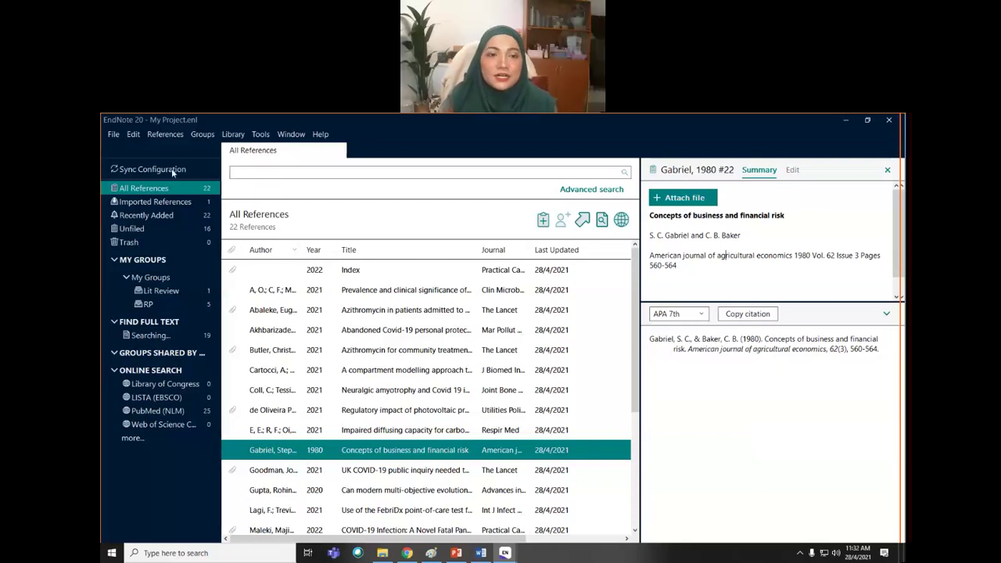
click(162, 280)
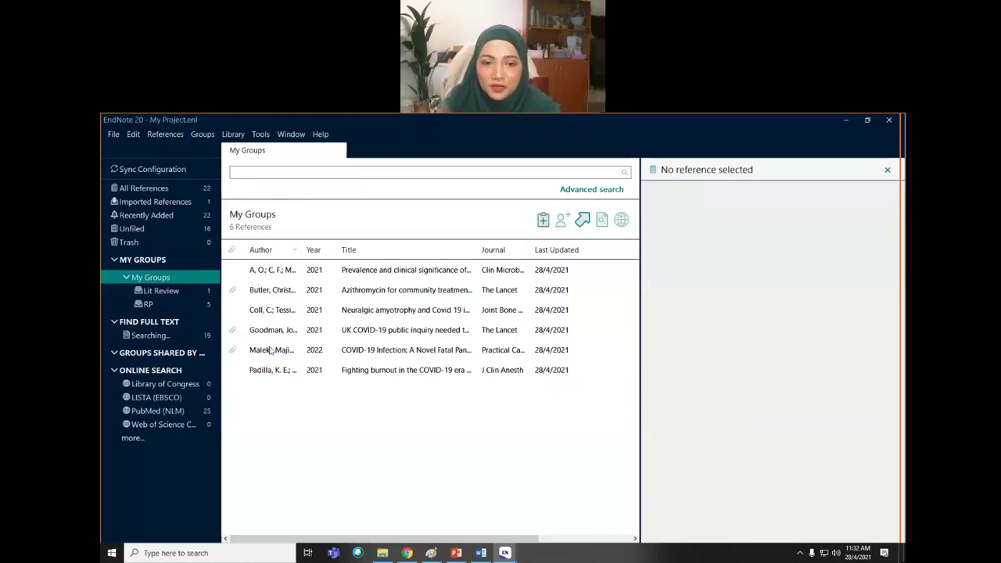
click(161, 291)
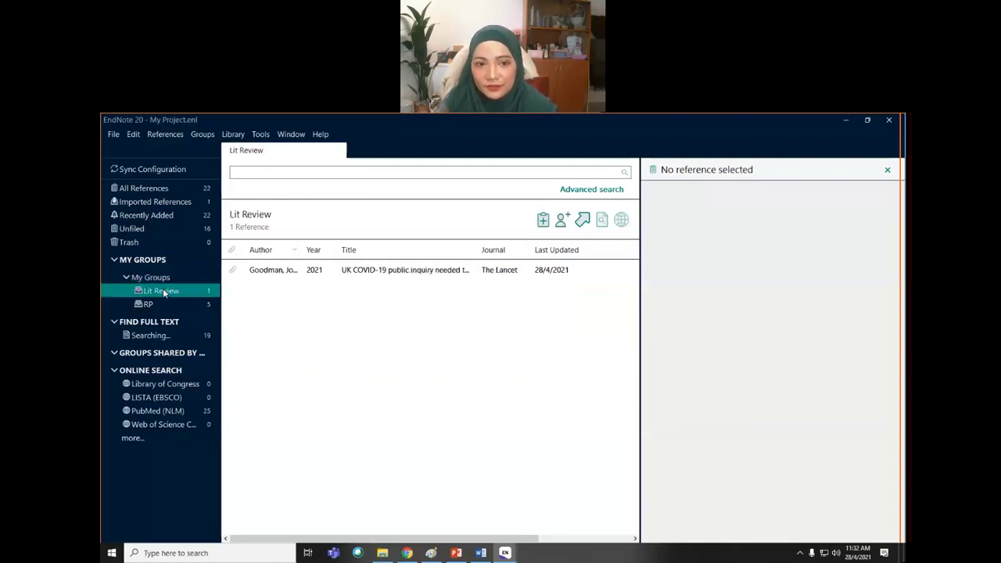
click(153, 193)
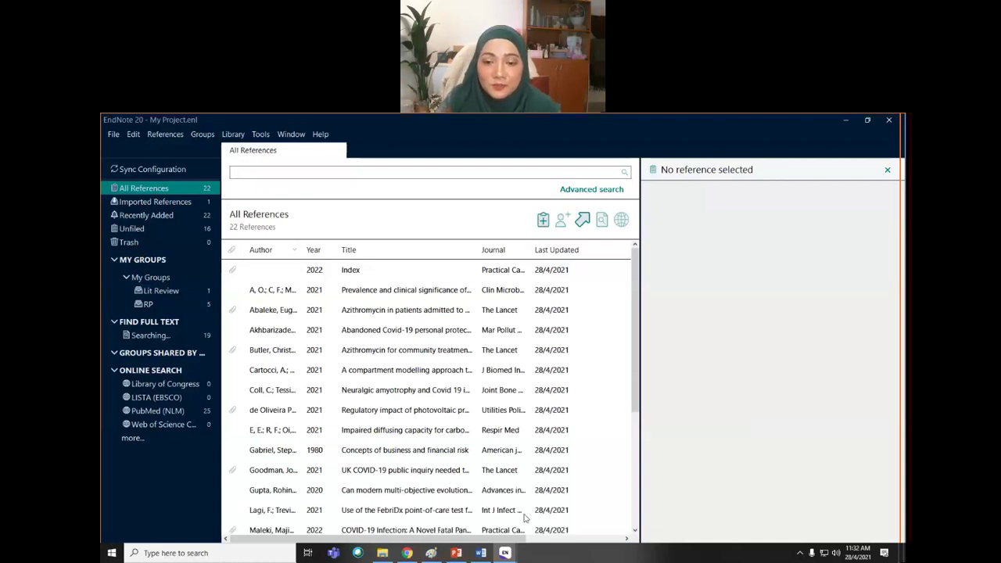
- View Chrome's ScienceDirect tab, then bring My Project.enl forward with its File menu open
click(407, 553)
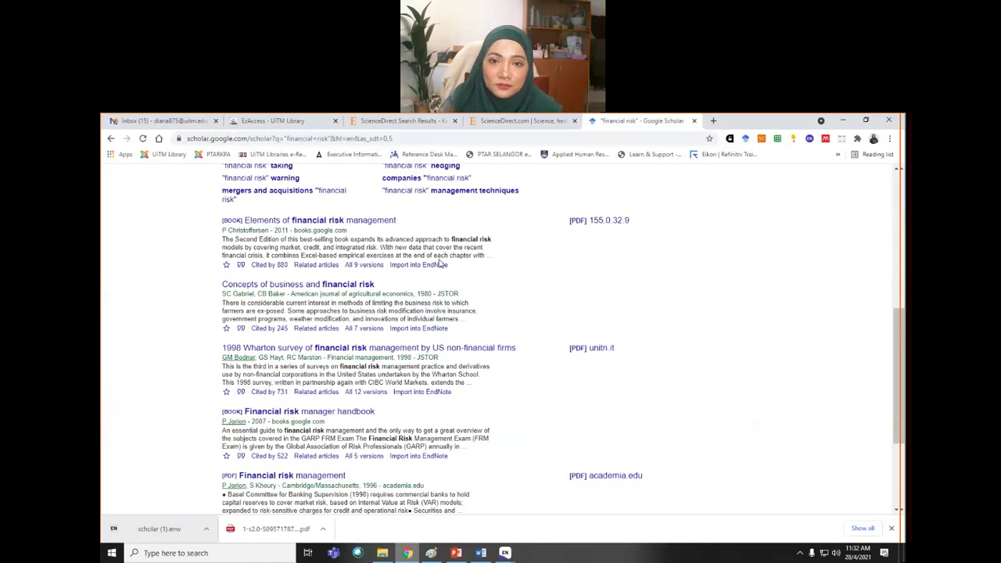
click(395, 121)
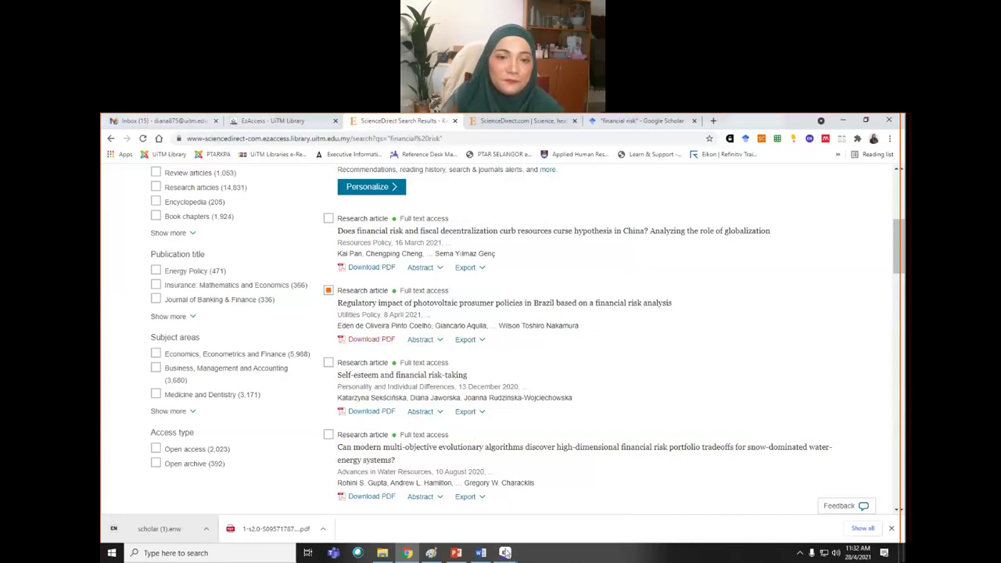
click(505, 553)
click(557, 507)
click(113, 134)
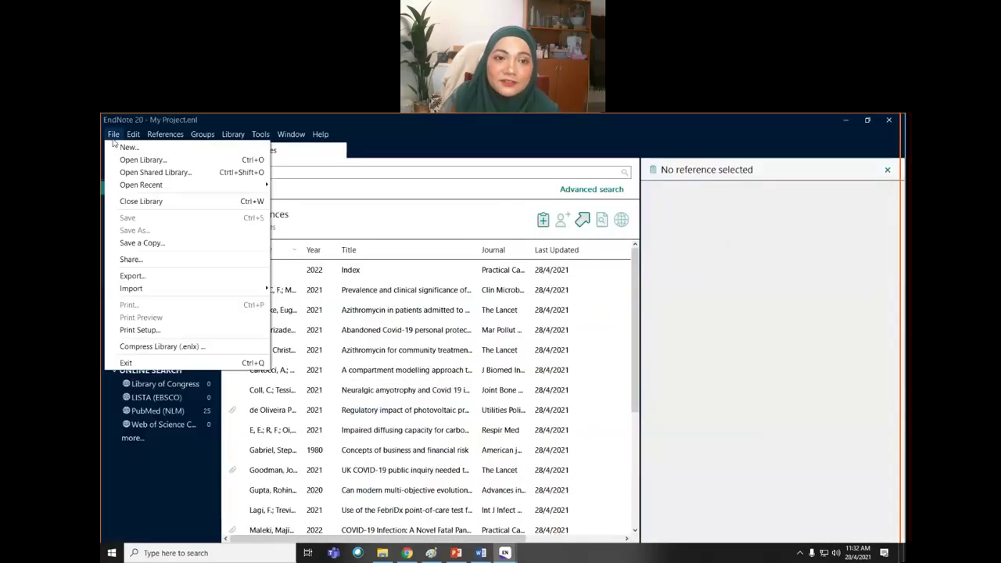
- Dismiss the File > Import menu, view the Abaleke 2021 azithromycin reference, then return to Chrome
mouse_move(153, 293)
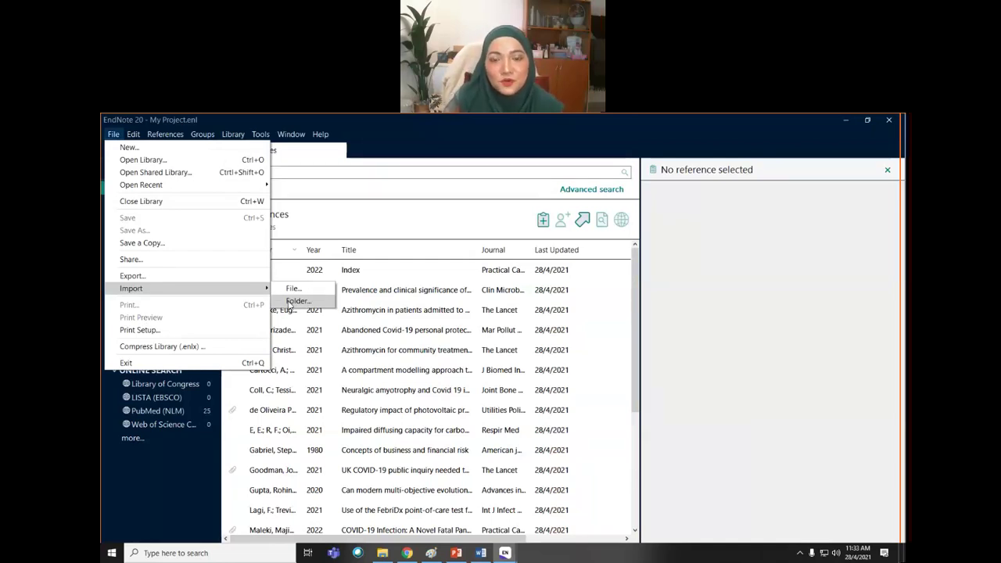
click(372, 315)
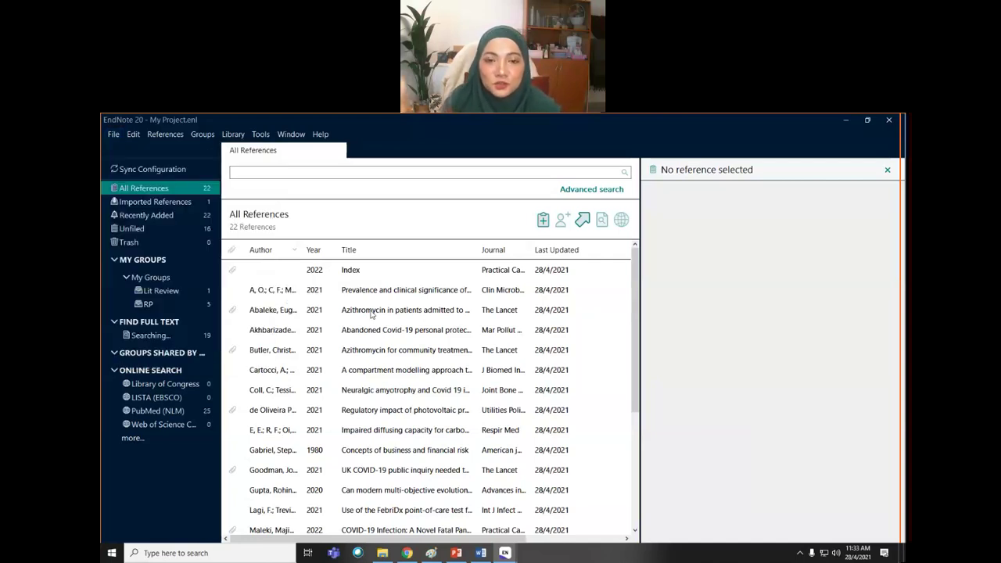
click(372, 310)
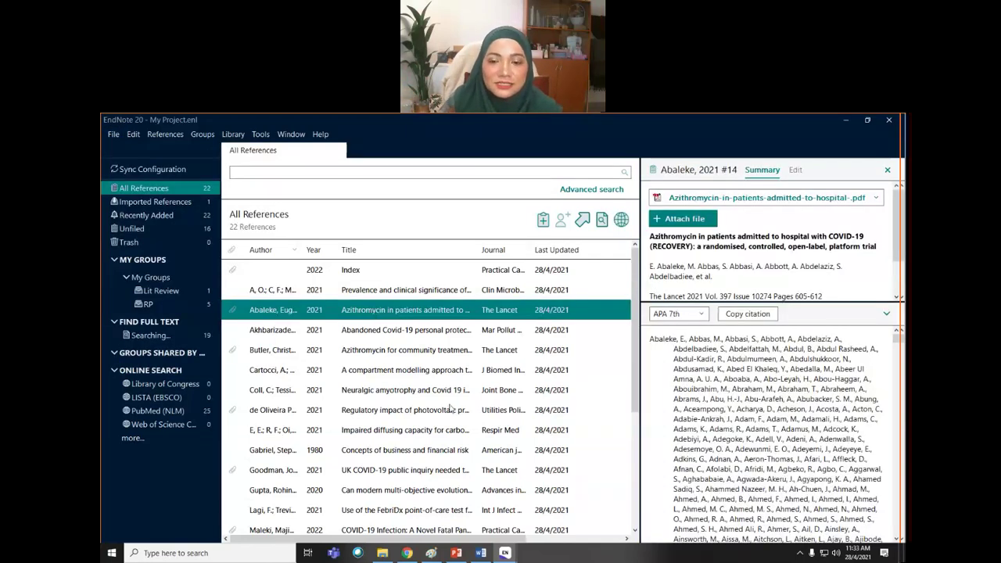
click(406, 553)
scroll(456, 297, up, 4)
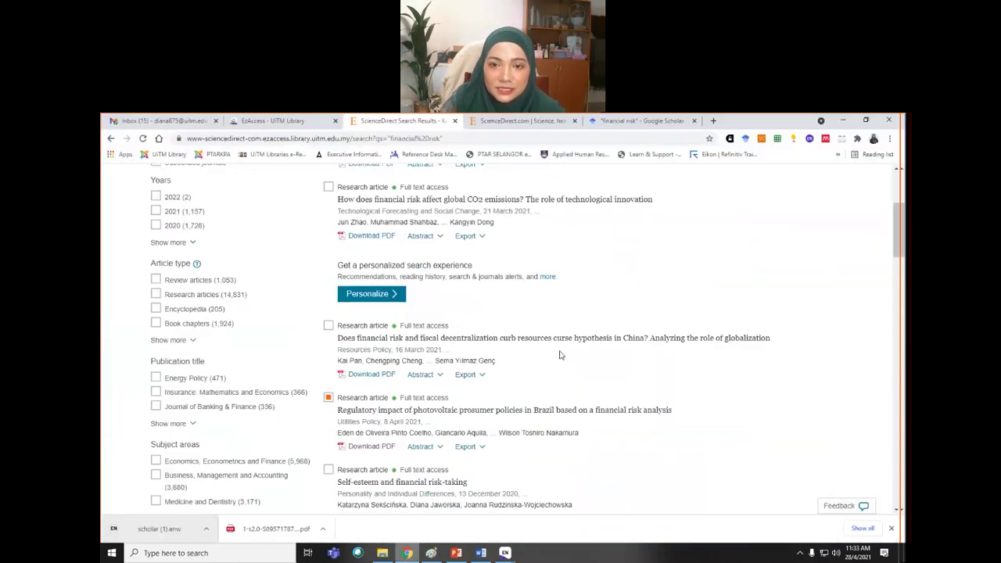
- Look over ScienceDirect's RIS/BibTeX export options without exporting, then bring Word Document1 forward
click(456, 290)
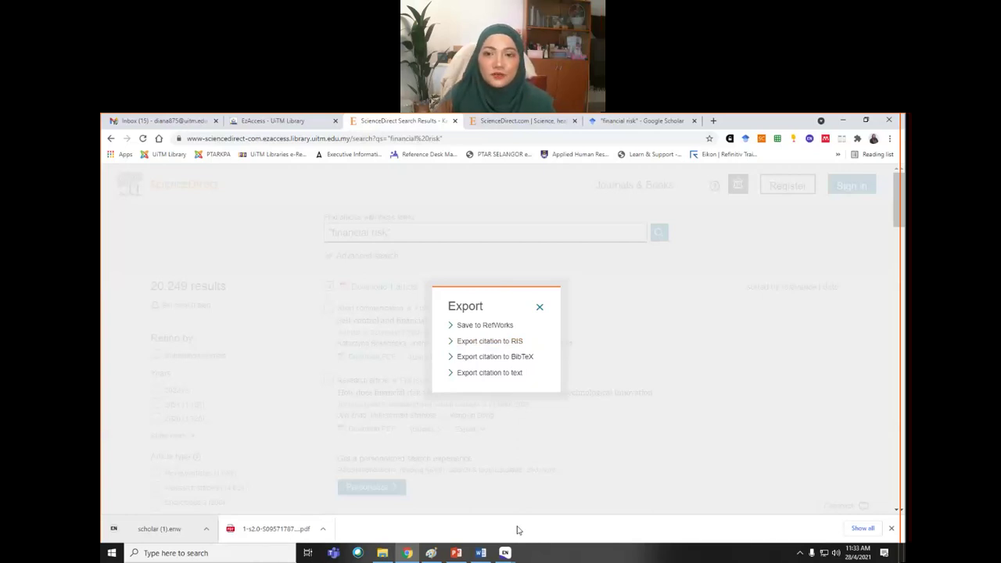
click(540, 308)
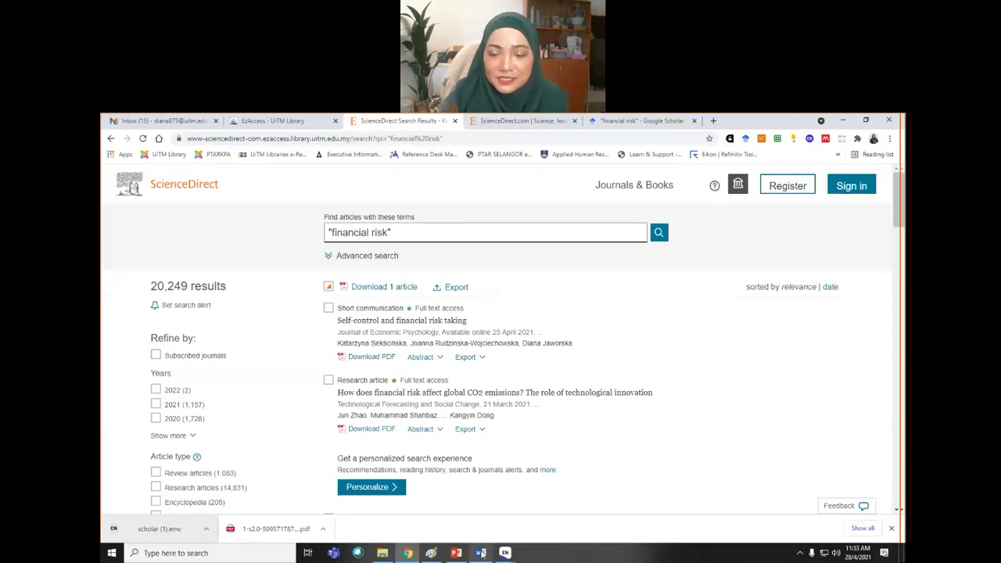
mouse_move(481, 553)
click(483, 501)
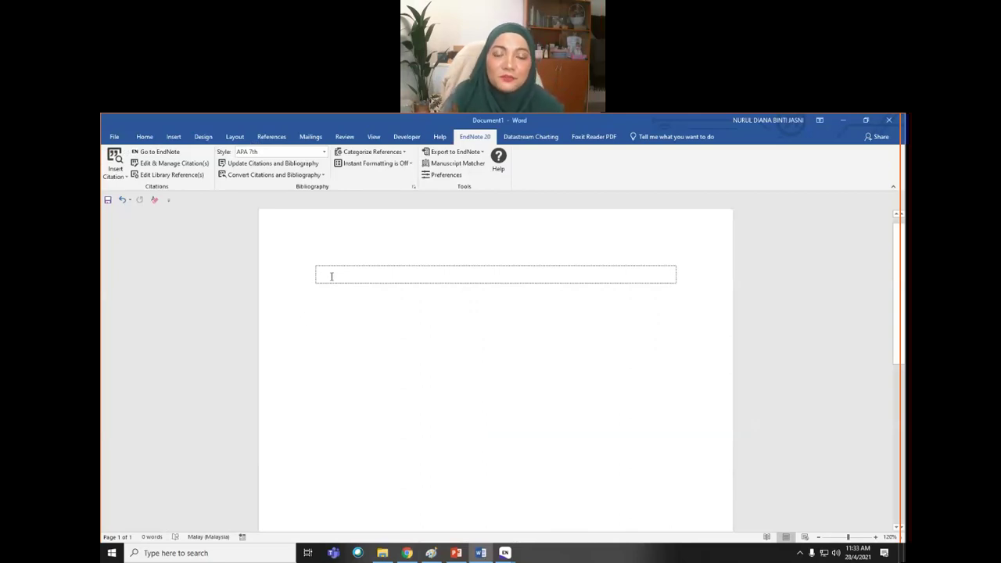
- Keep APA 7th as the citation style and generate sample paragraphs with =rand(3,5)
click(325, 151)
click(307, 185)
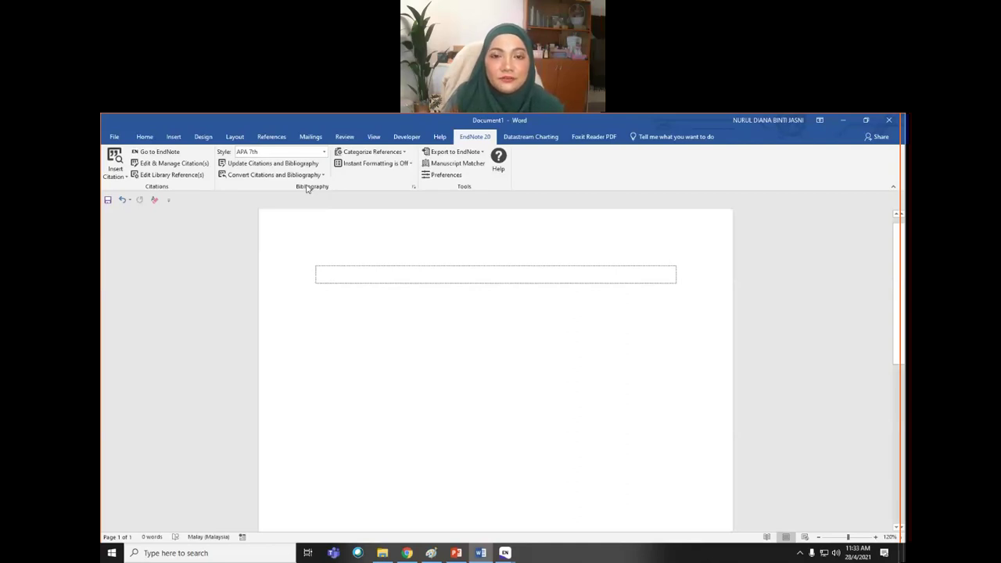
click(380, 280)
text(-rand)
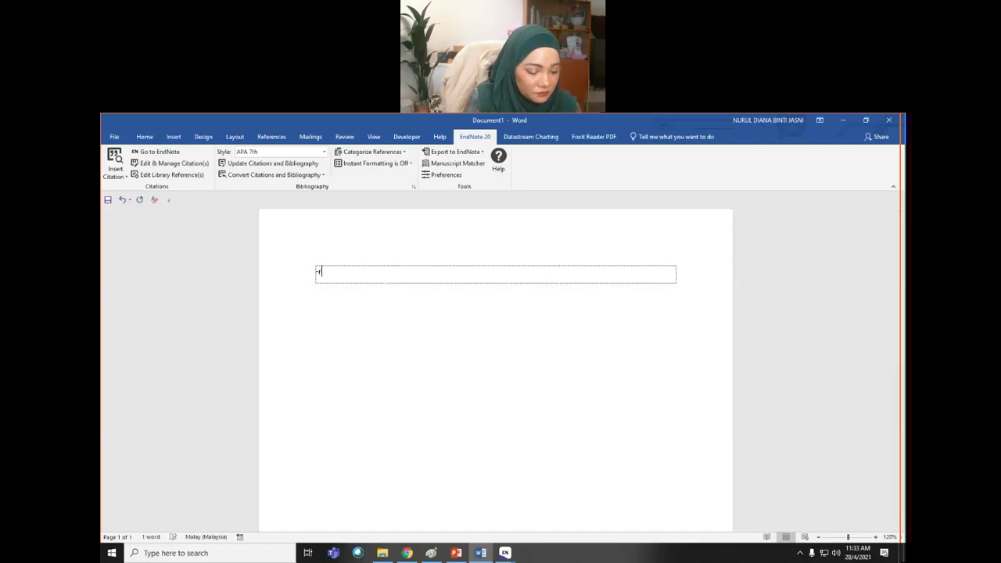
text((3,)
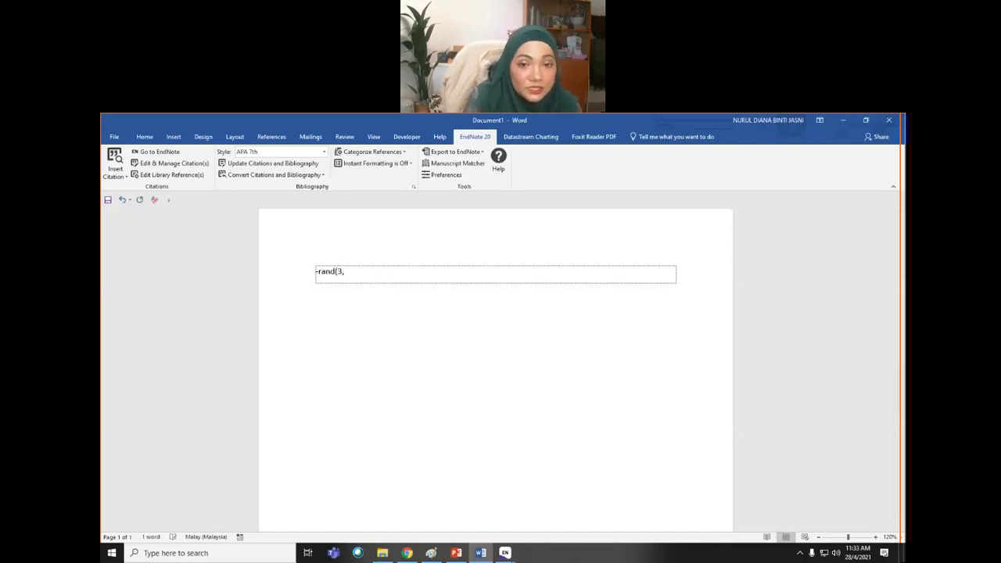
text(5))
key(Return)
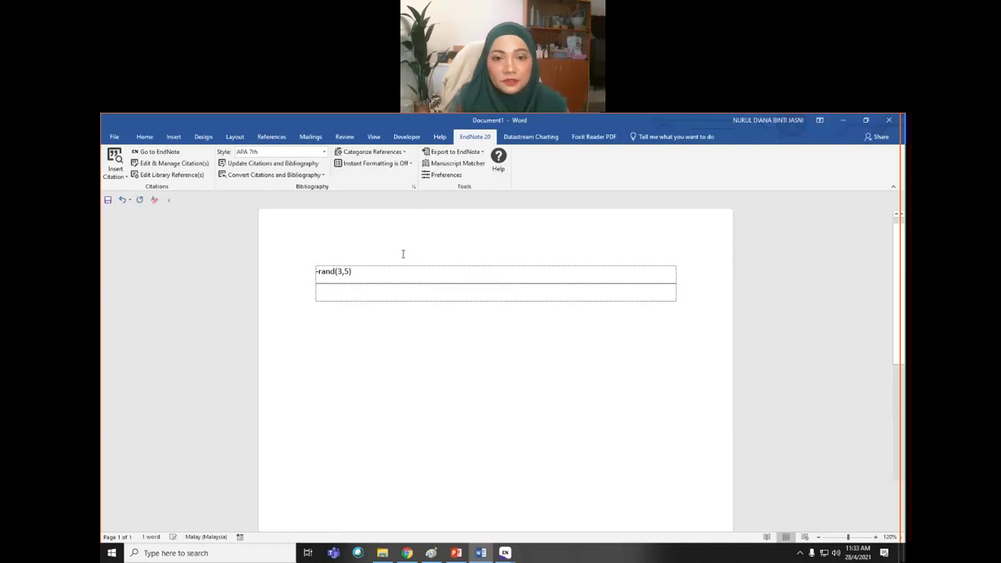
click(317, 272)
key(BackSpace)
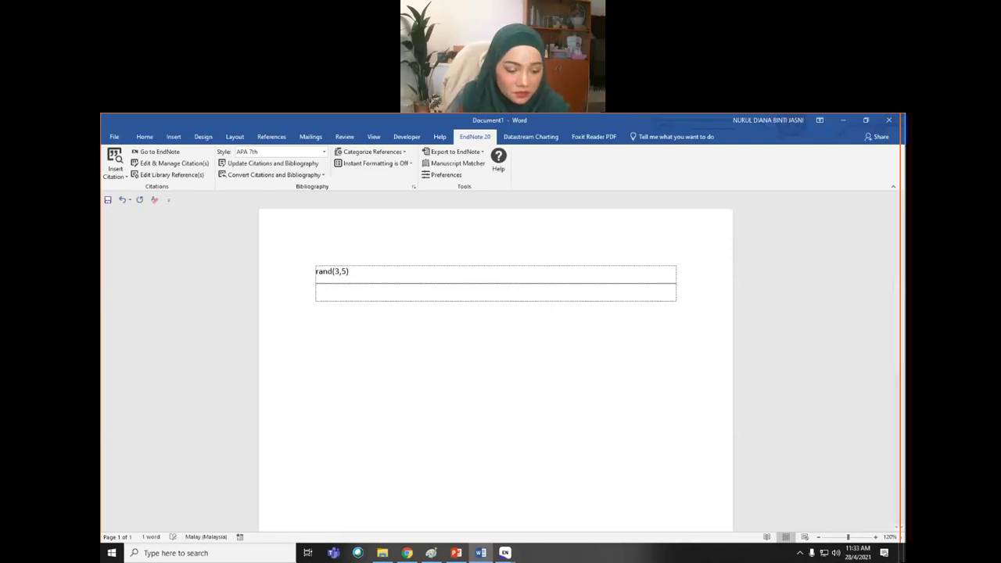
text(=)
click(362, 269)
key(Return)
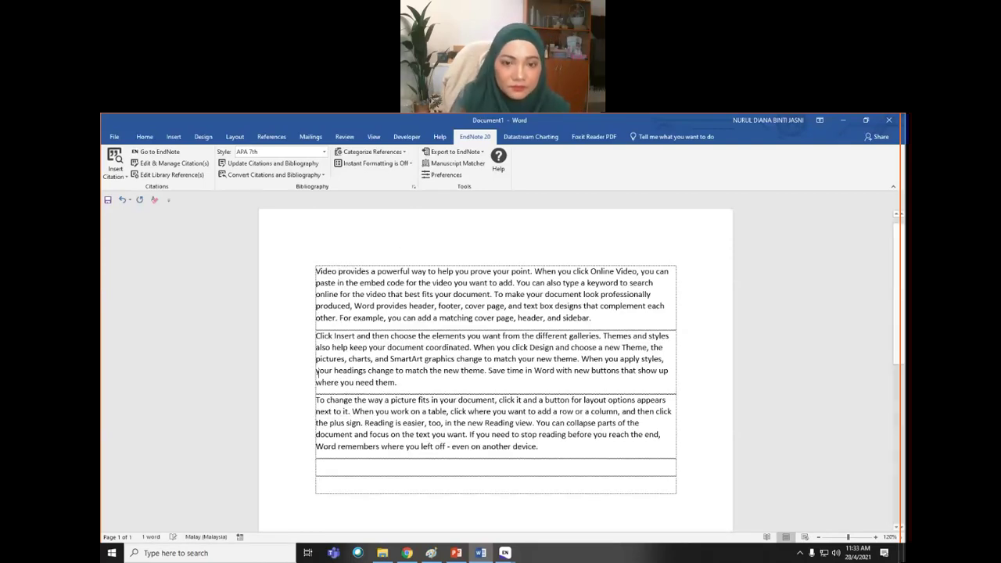
- Place the caret in the second paragraph, glance at EndNote, and return to Word
click(334, 336)
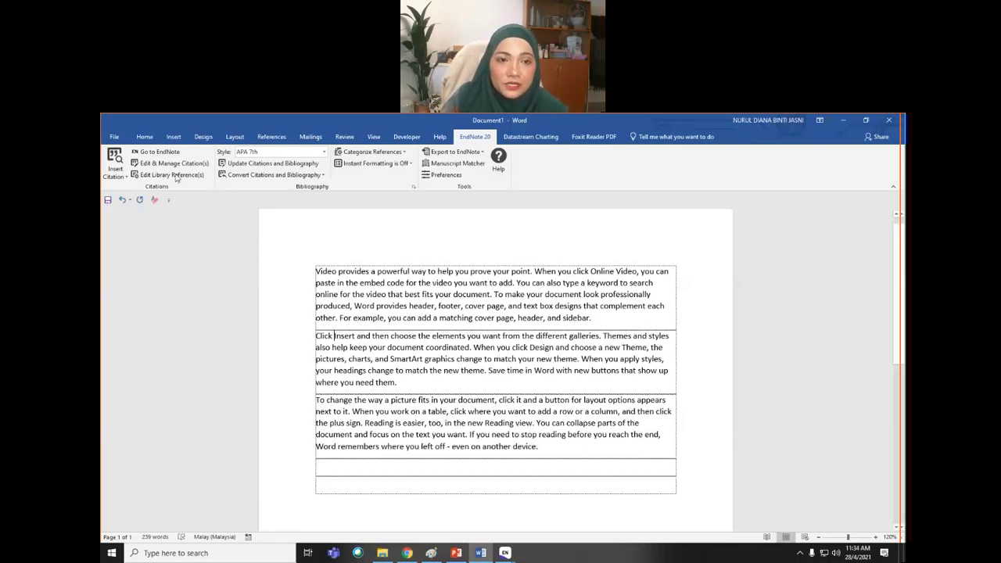
click(159, 151)
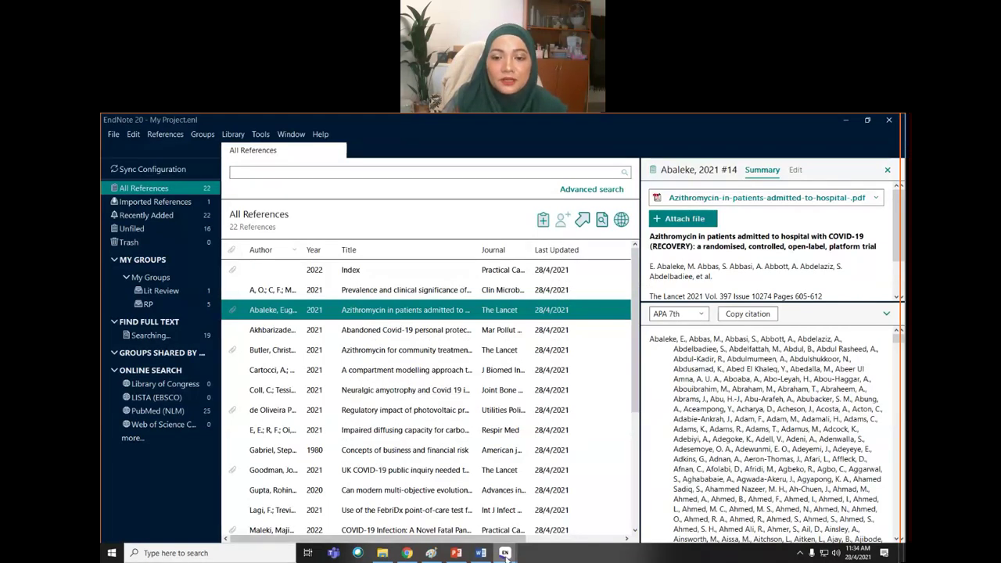
mouse_move(506, 555)
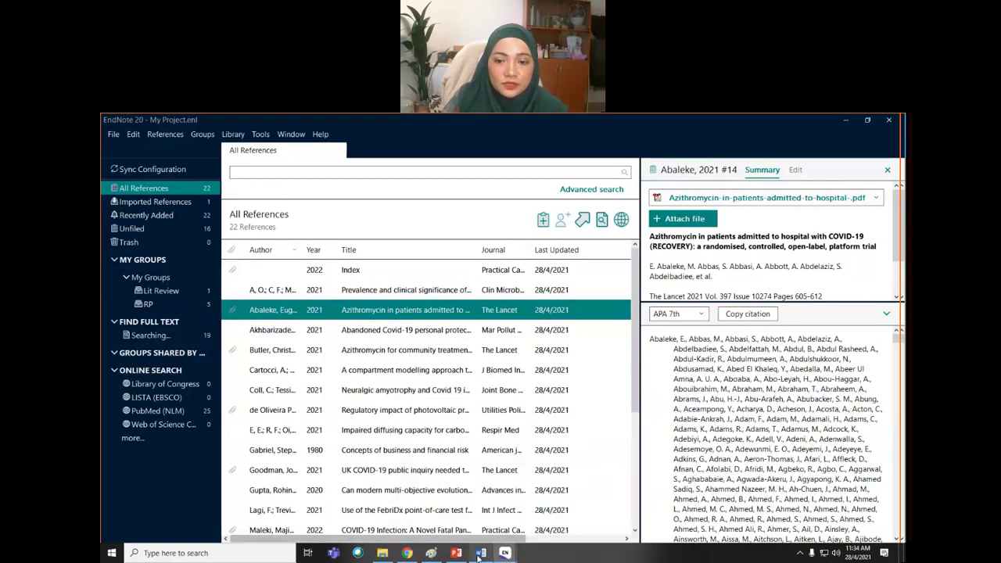
click(481, 554)
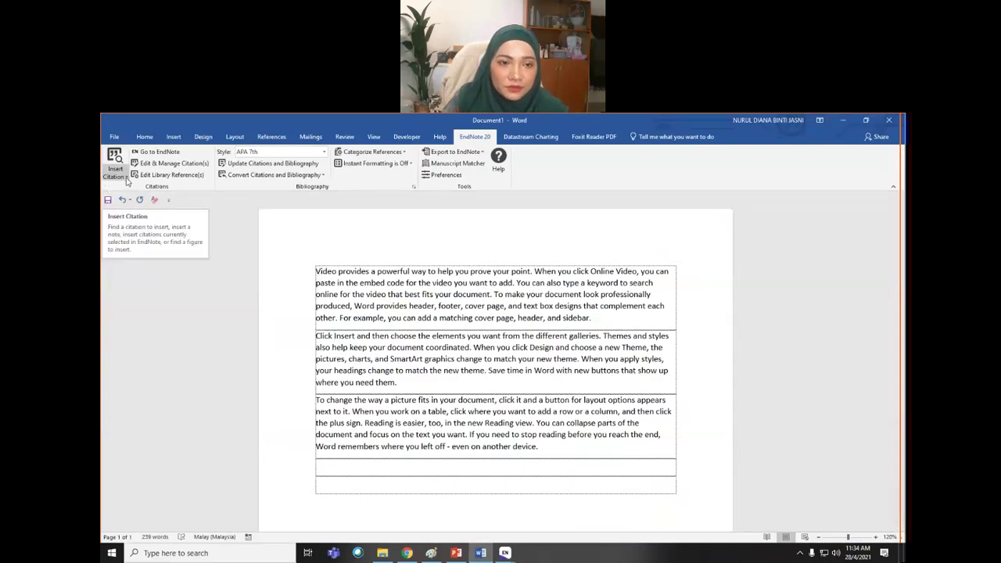
- In Insert Citation, replace the search term 'Covid' with 'virus' and search the library
click(127, 178)
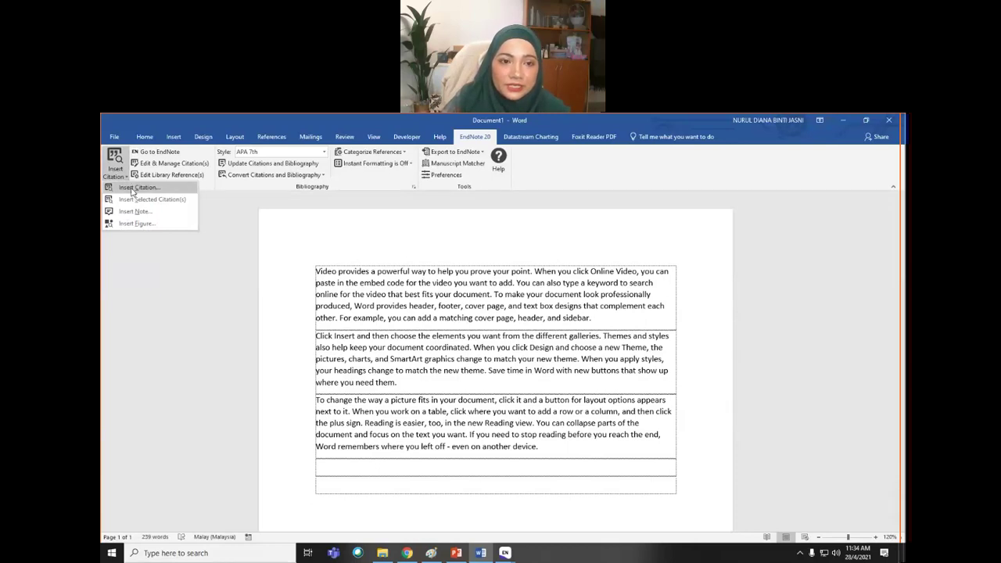
click(132, 189)
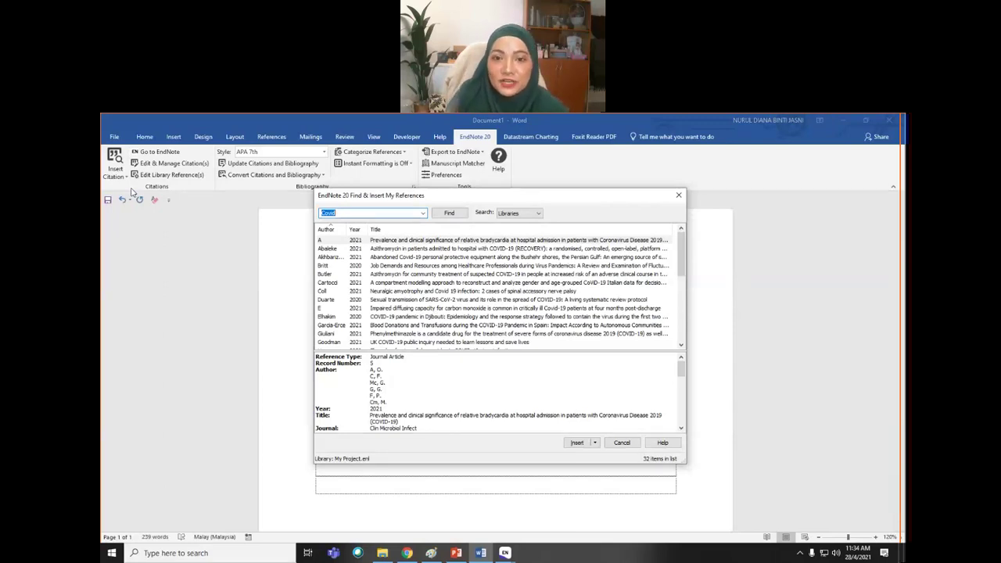
click(342, 213)
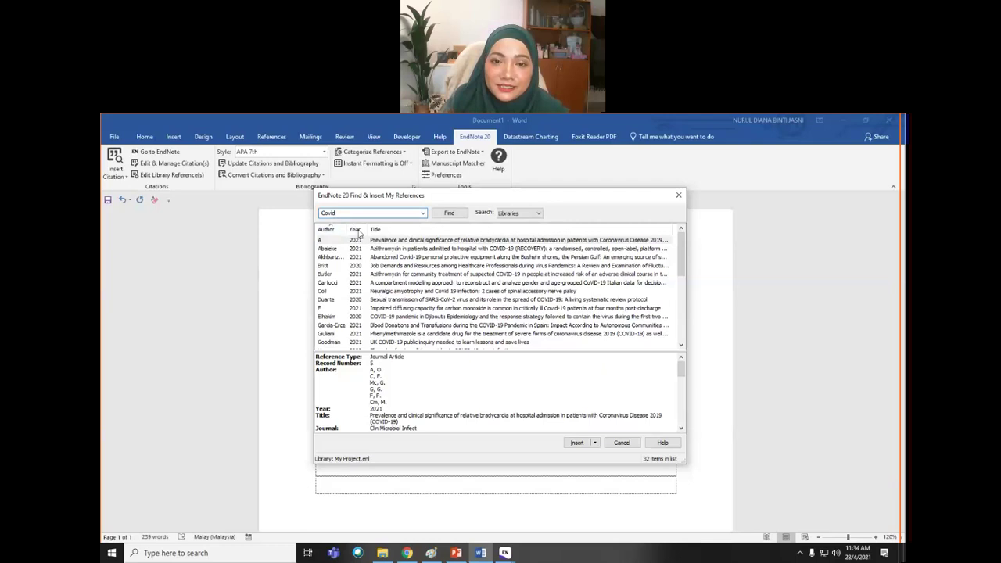
drag(680, 260, 678, 334)
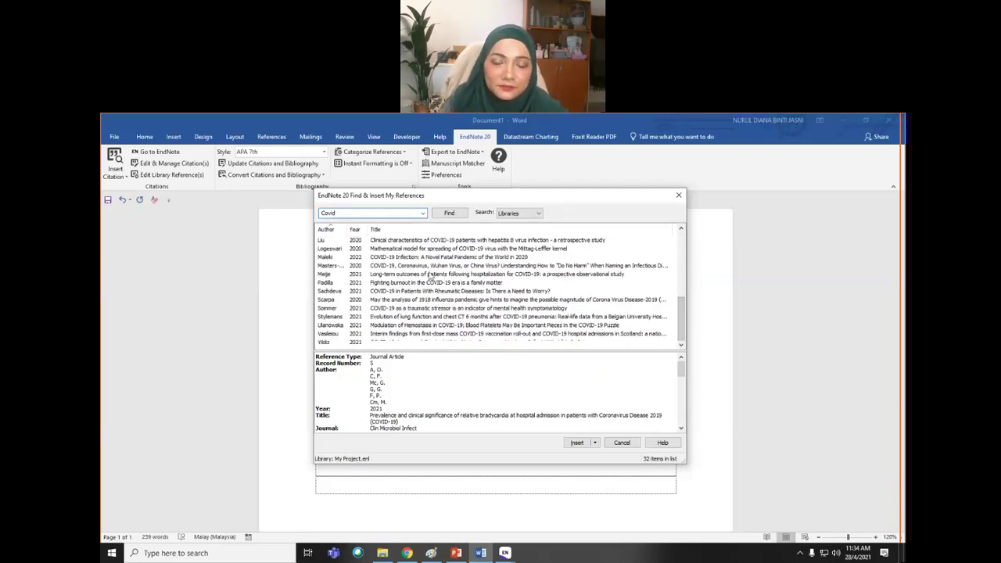
drag(341, 216, 291, 218)
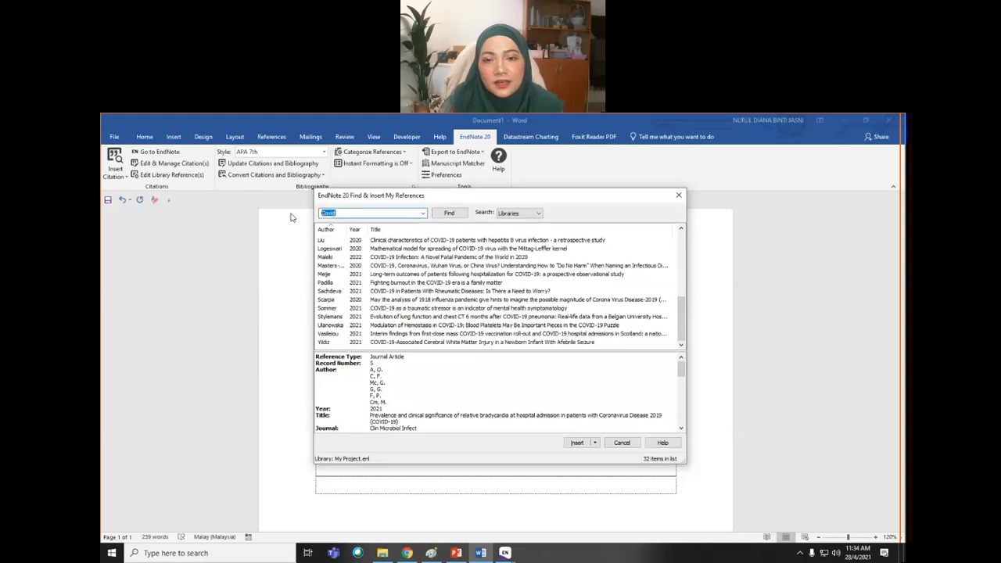
text(virus)
click(449, 213)
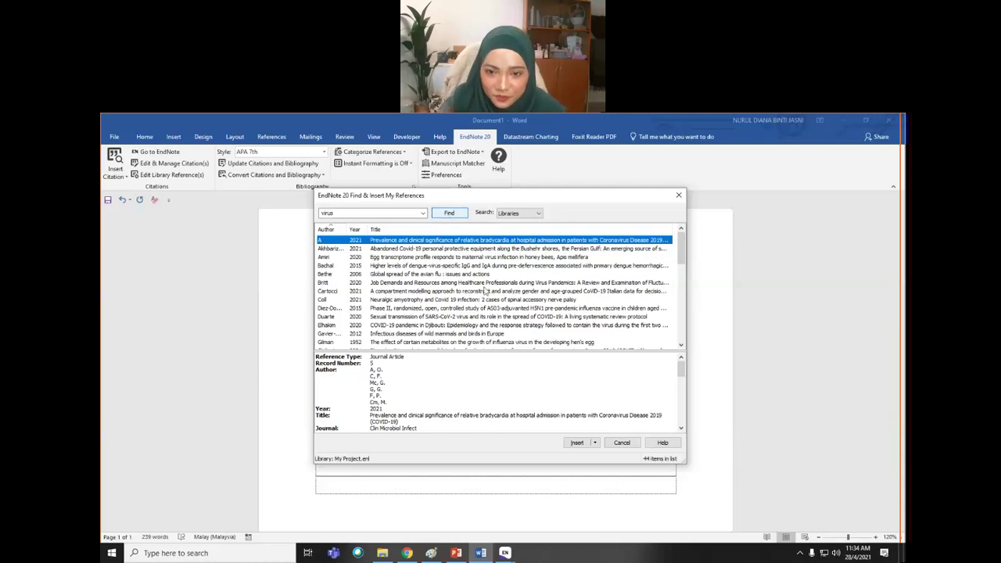
- Insert the 2006 Rose avian influenza book as a citation and dismiss the Cannot edit Range warning
drag(685, 258, 675, 343)
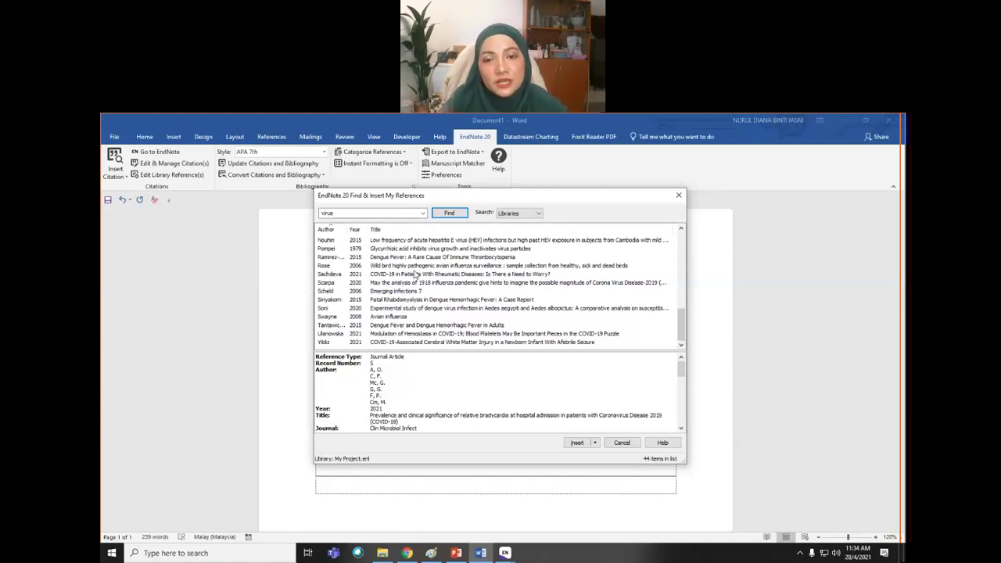
click(399, 267)
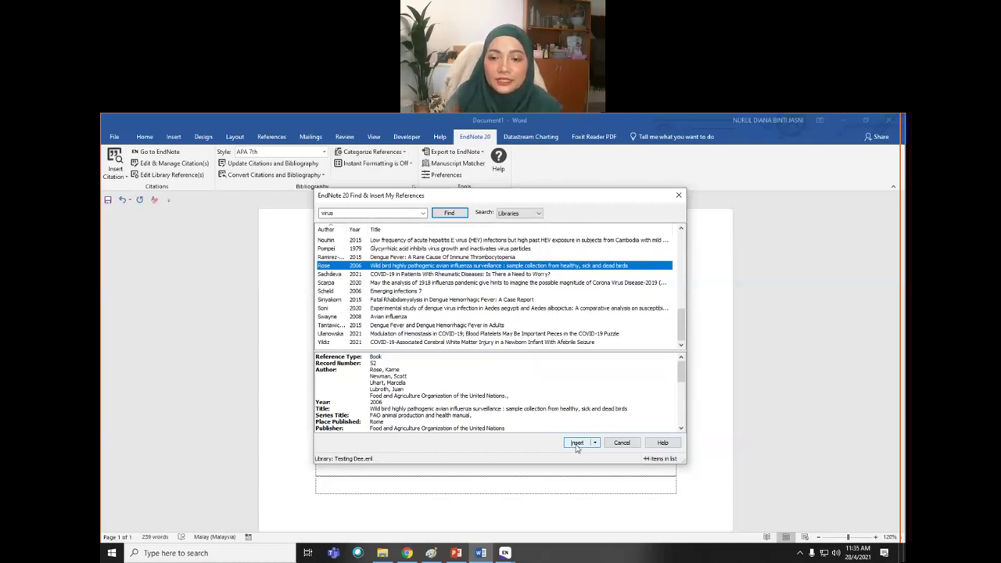
click(577, 443)
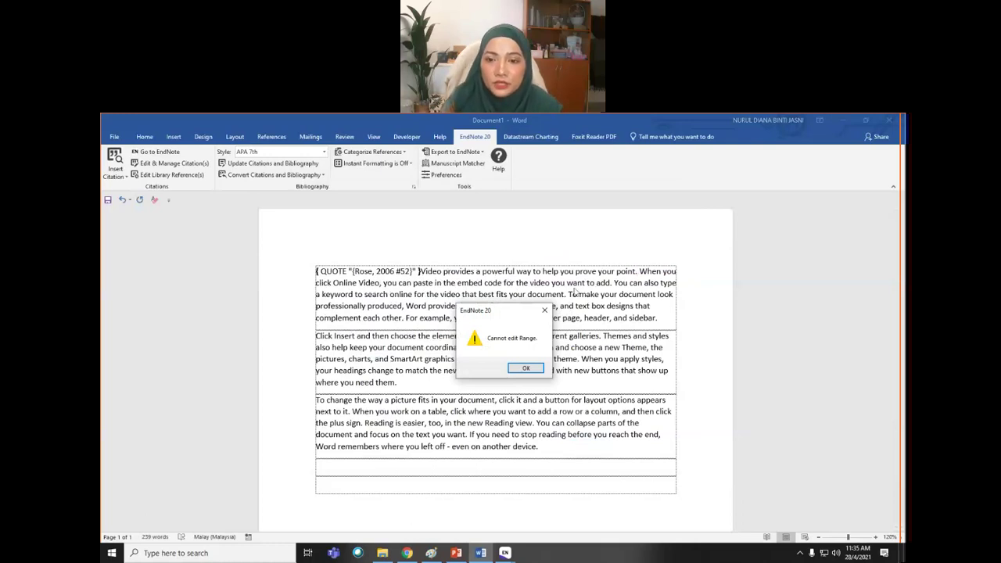
click(529, 368)
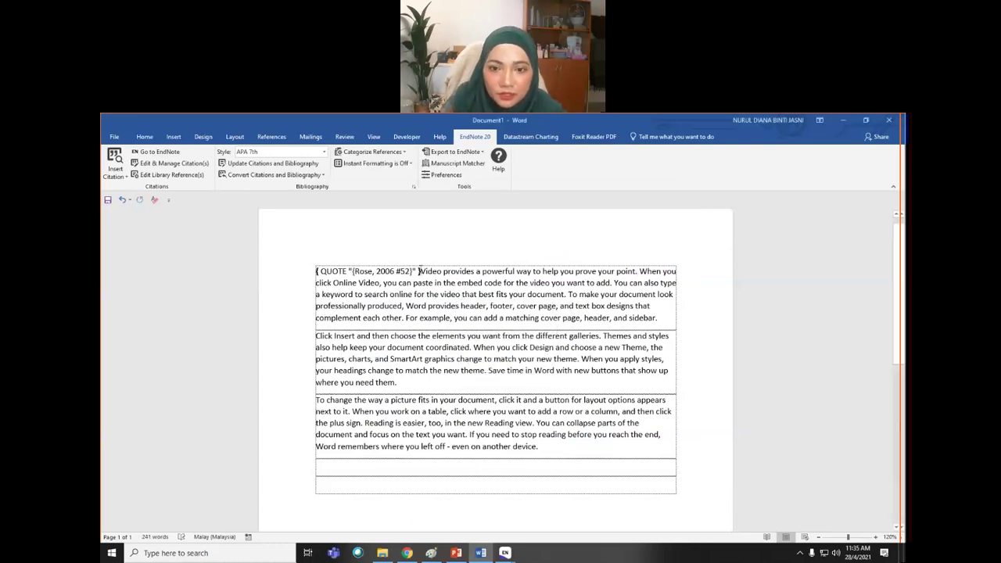
- Delete the broken Rose, 2006 citation field code and add empty lines above the first paragraph
drag(419, 272, 306, 270)
key(Delete)
key(ctrl+z)
key(ctrl+z)
key(ctrl+z)
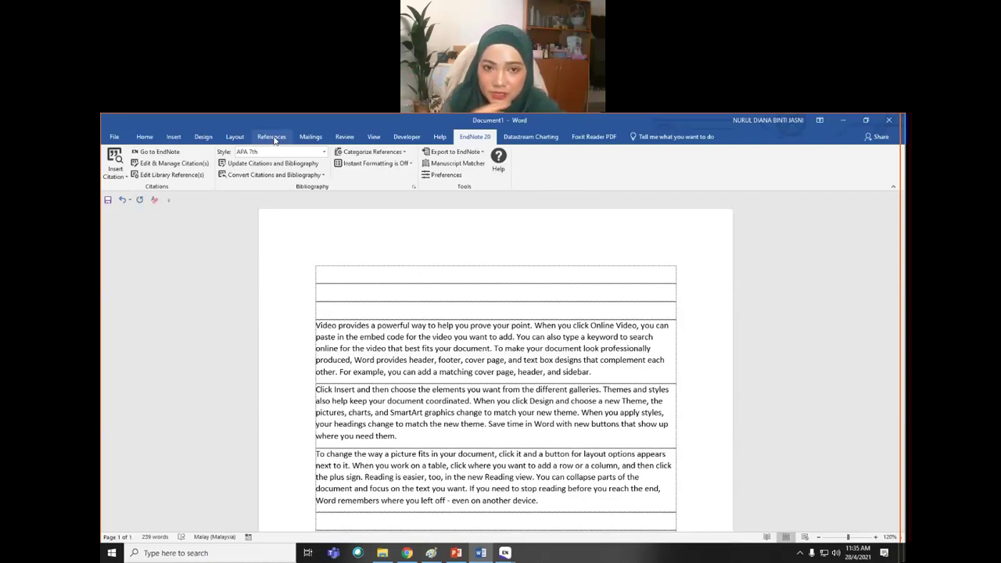
click(274, 138)
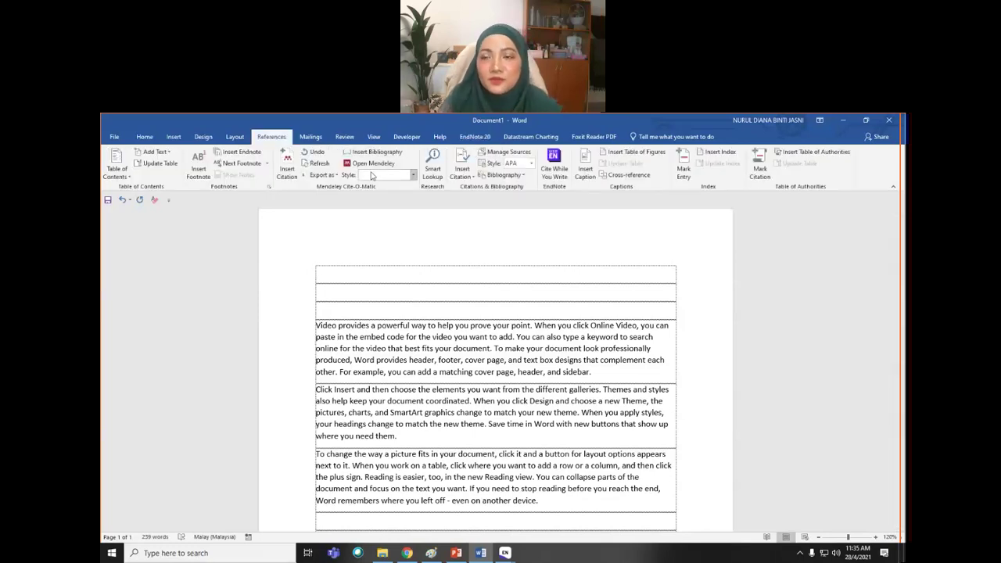
- Unload the Mendeley-1.19.8.dotm template from Word Add-ins in Word Options
click(114, 137)
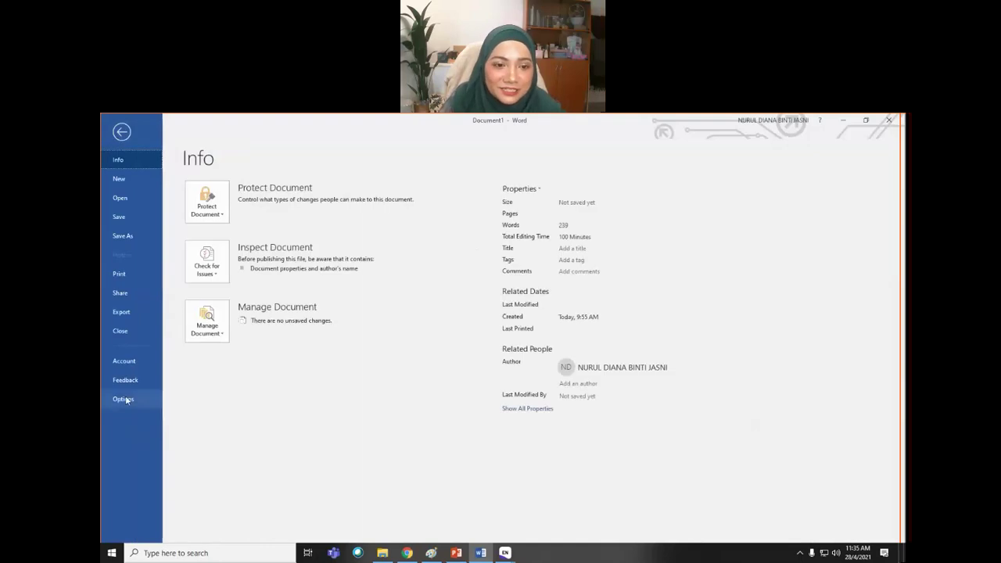
click(123, 399)
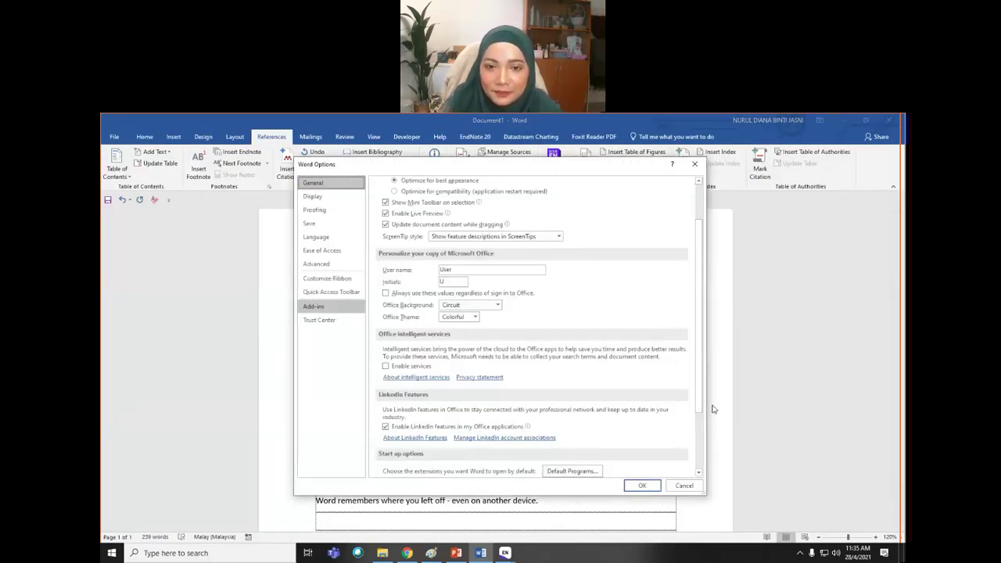
click(432, 313)
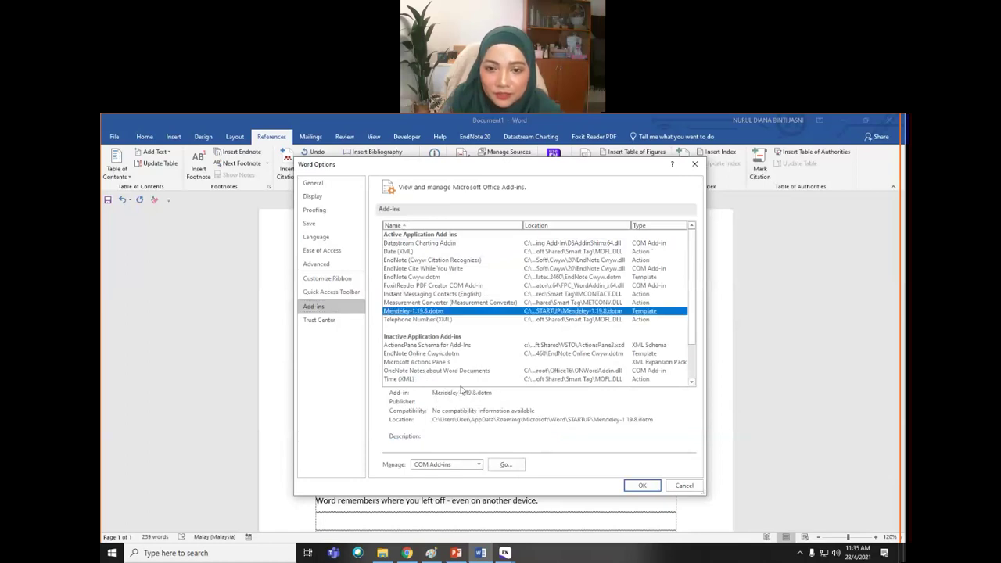
click(479, 465)
click(466, 494)
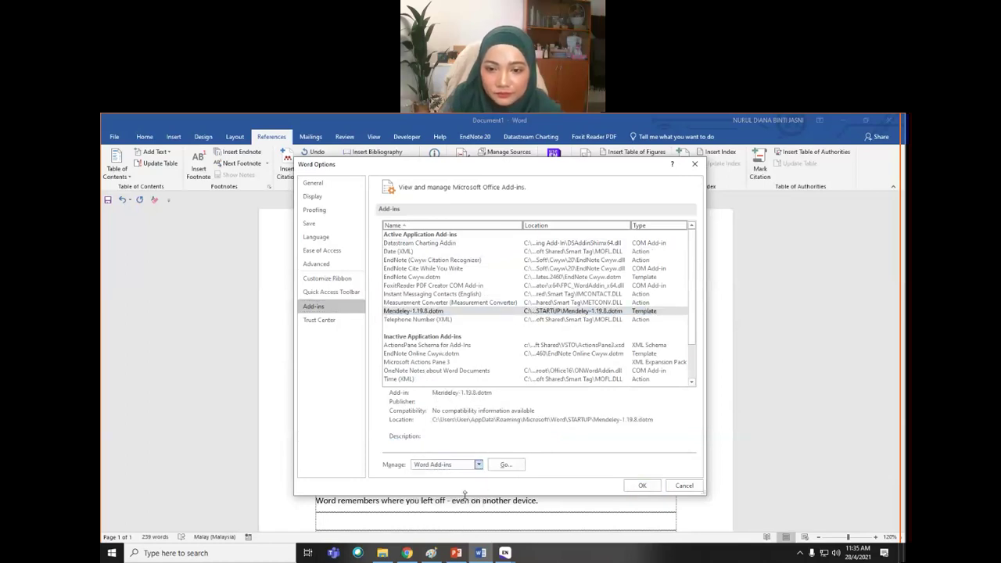
click(506, 465)
click(396, 317)
click(553, 419)
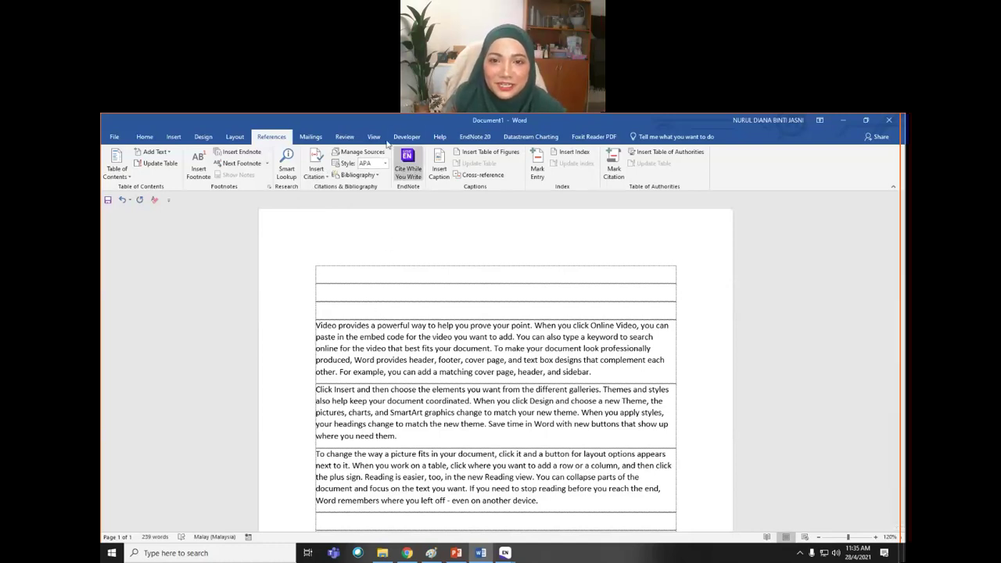
- Open EndNote's Find & Insert My References and search the library for 2015
click(474, 137)
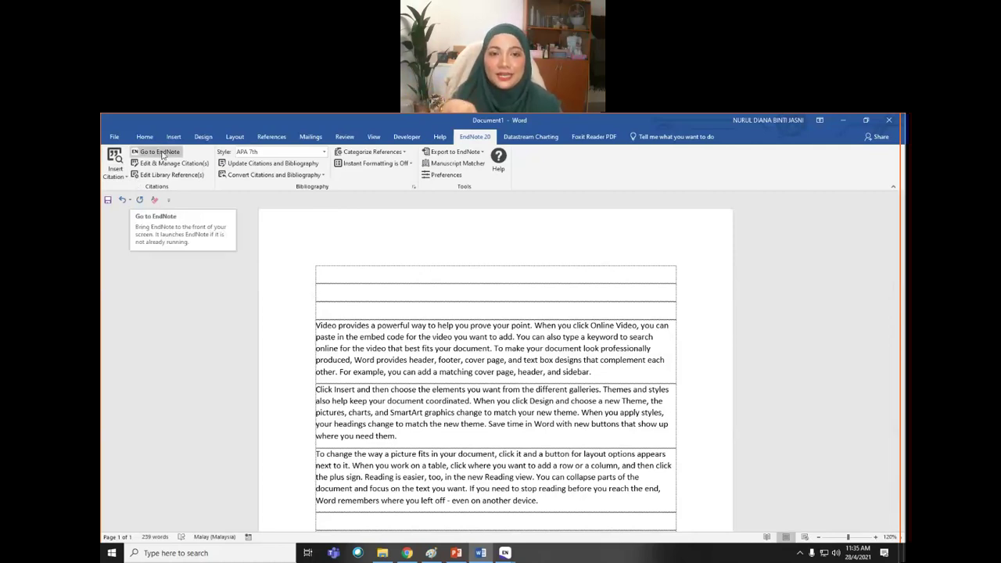
click(125, 177)
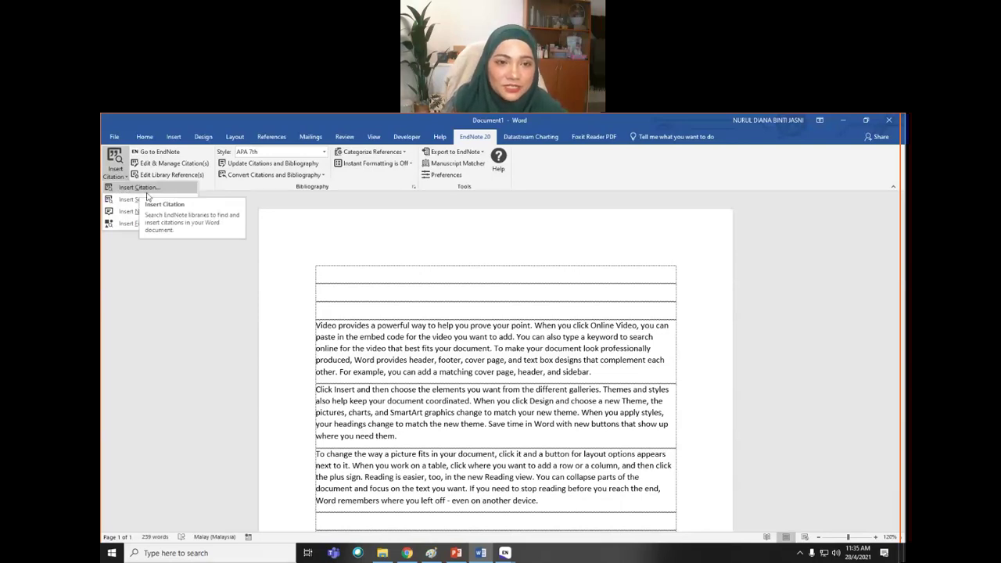
click(138, 188)
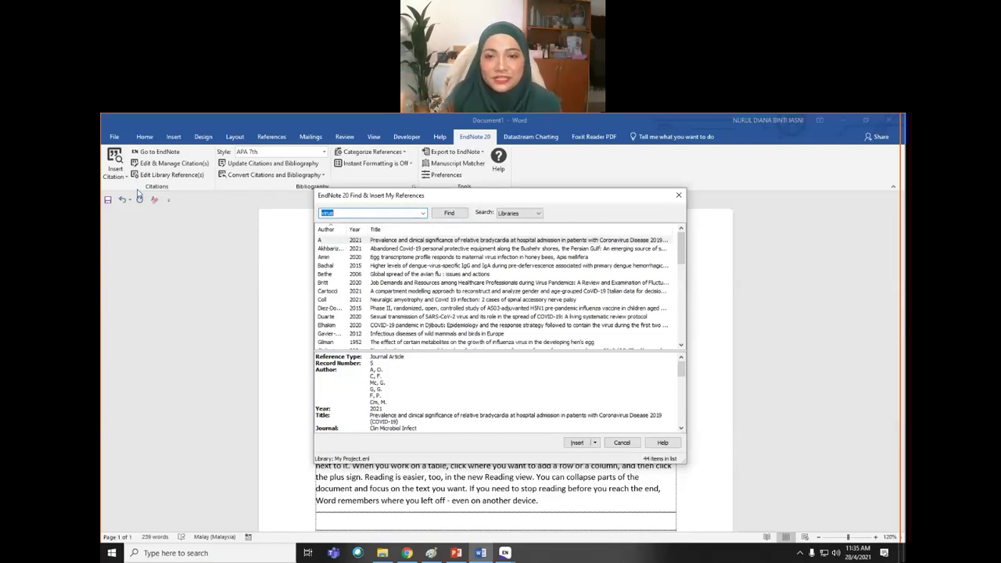
click(331, 216)
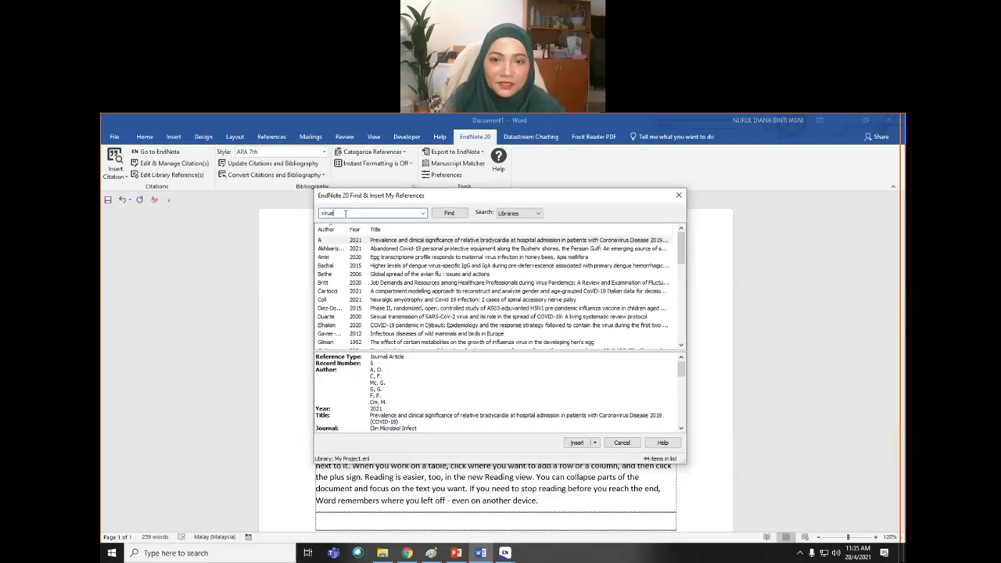
drag(333, 216, 300, 223)
text(2015)
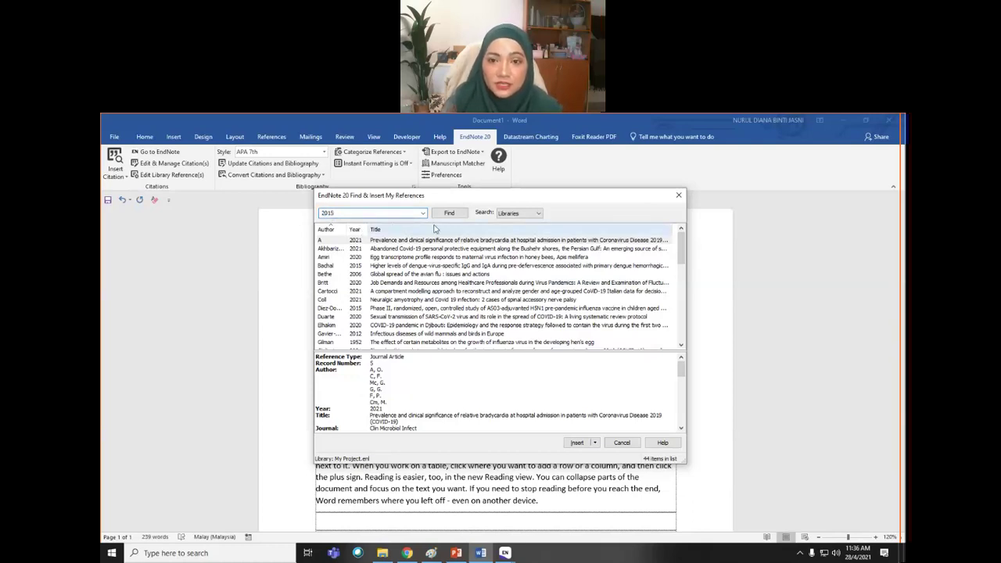
click(445, 216)
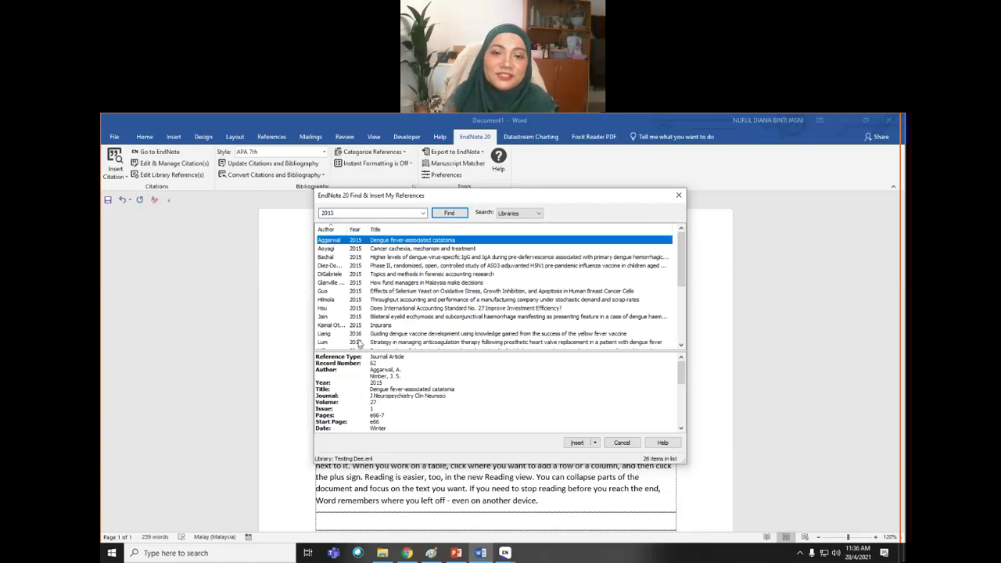
- Search for 2021, insert the (Goodman et al., 2021) citation, and add a new row below
drag(344, 213, 293, 219)
text(2021)
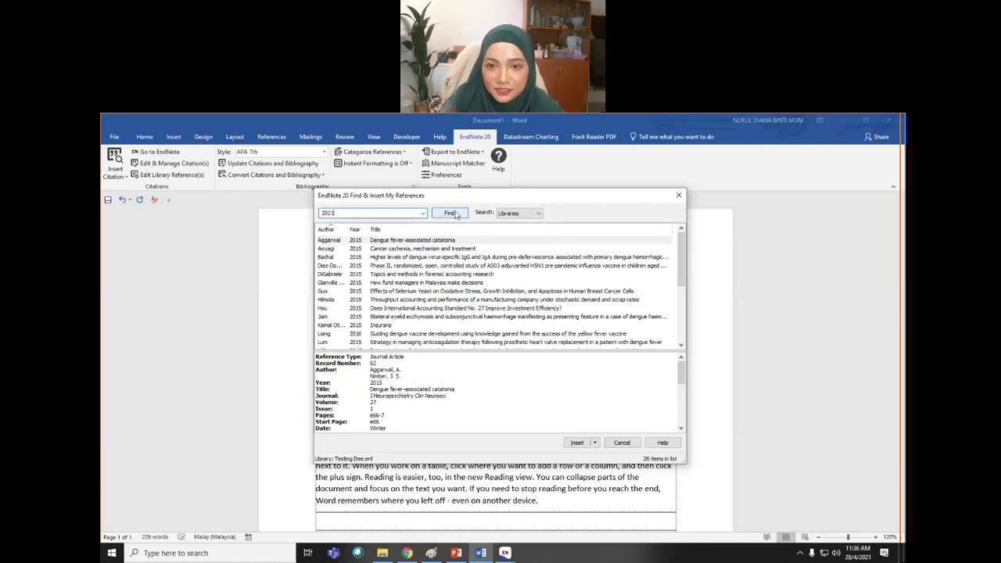
click(456, 215)
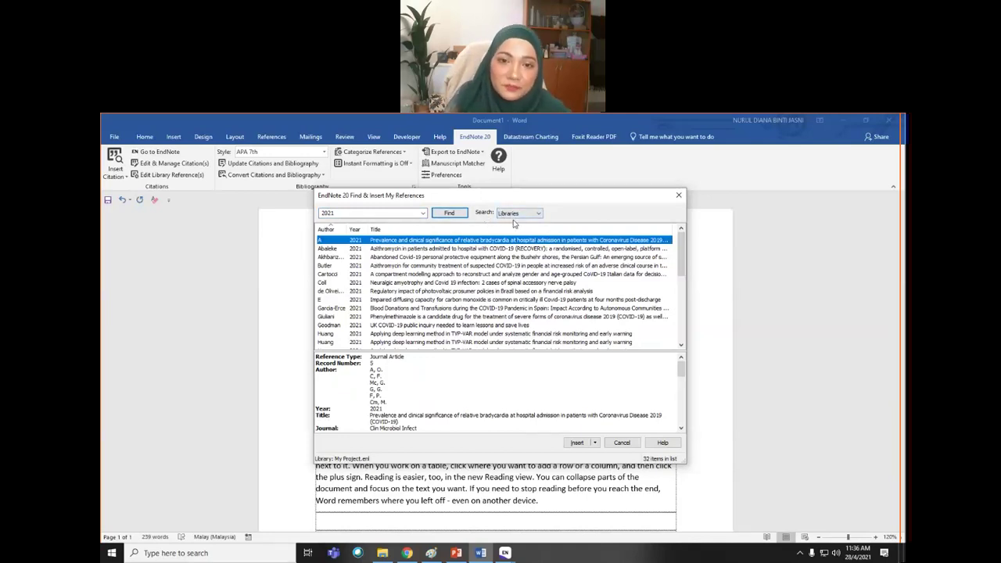
click(356, 326)
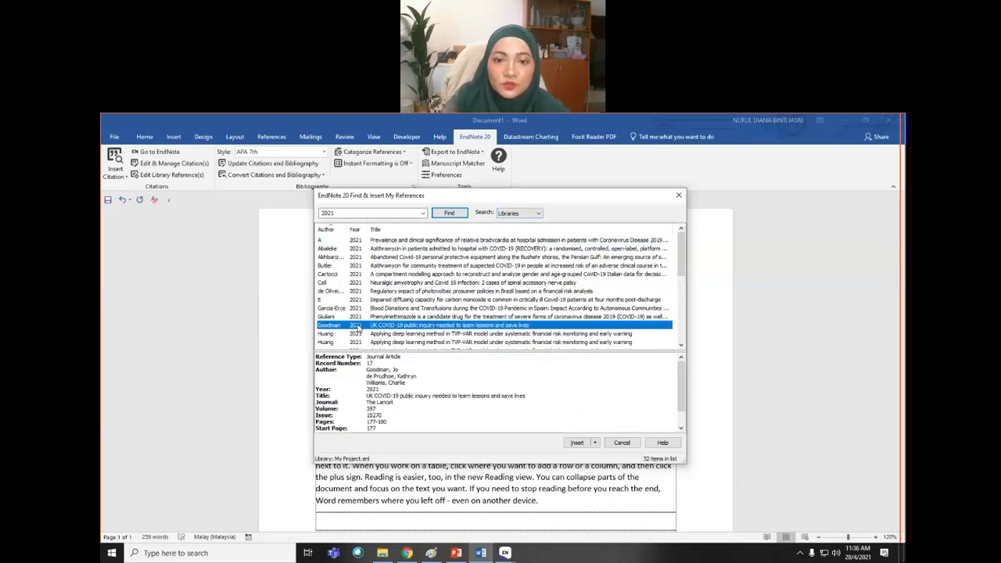
click(579, 443)
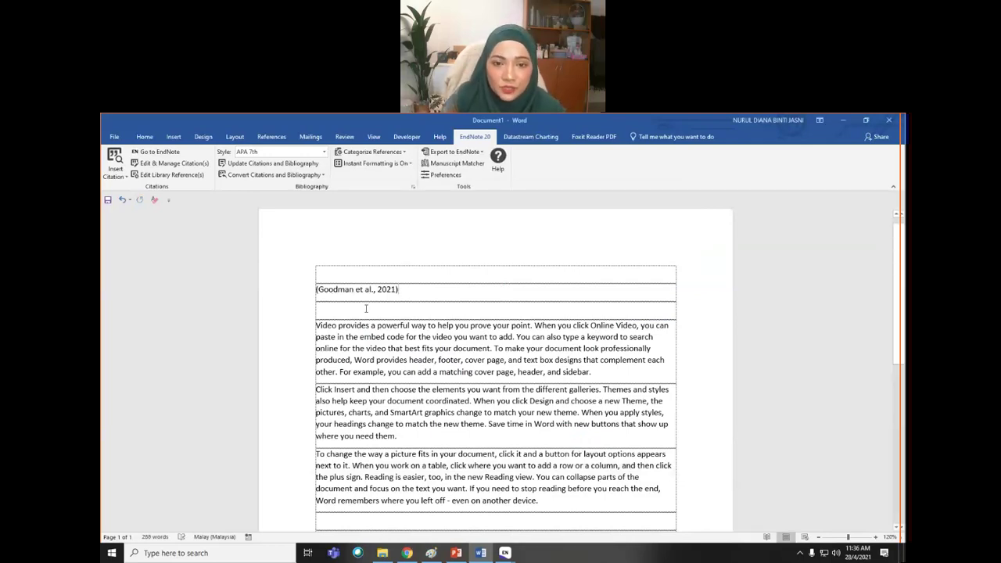
key(Return)
key(Return)
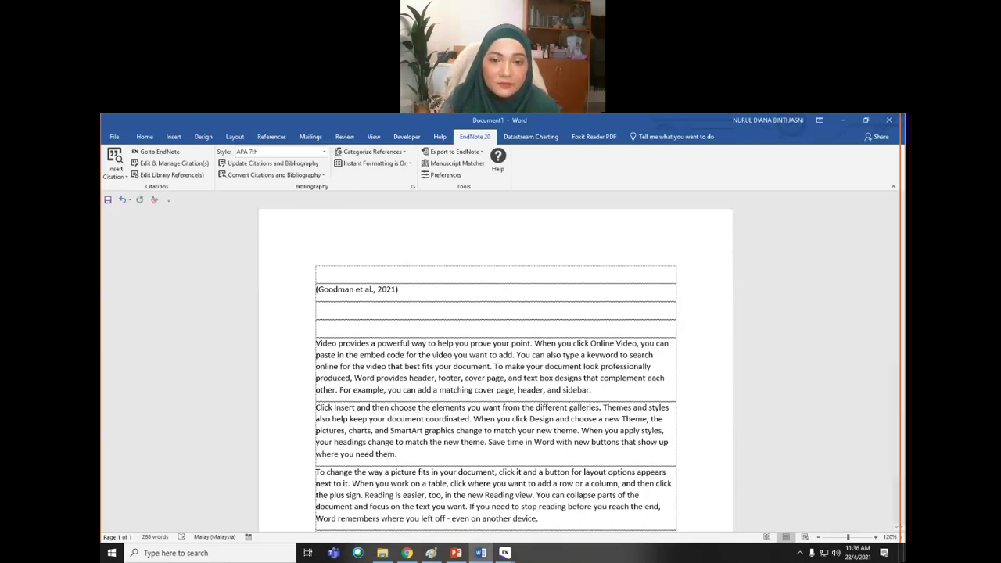
- Type 'According to' in the new row and rerun the 2021 reference search
click(331, 316)
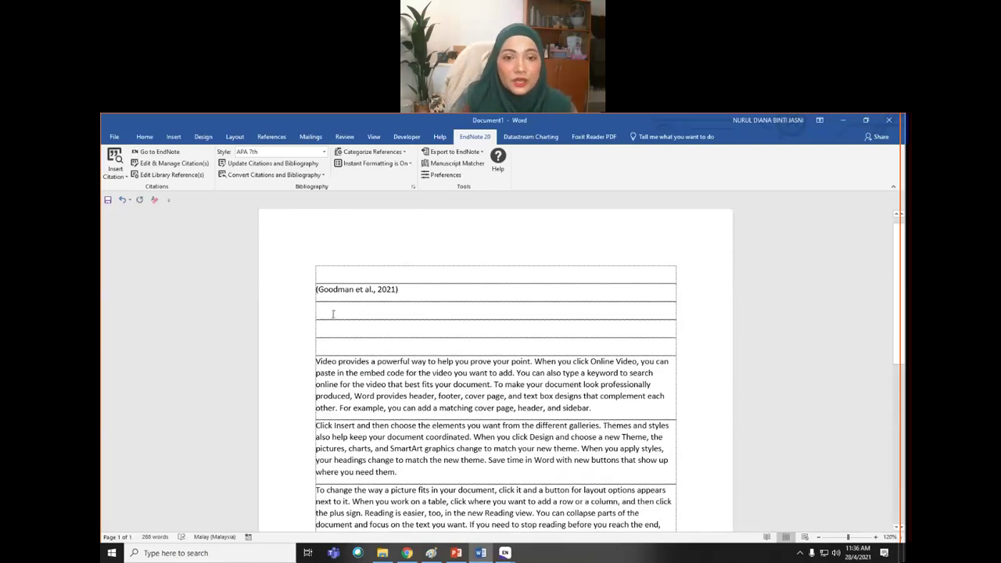
text(According to)
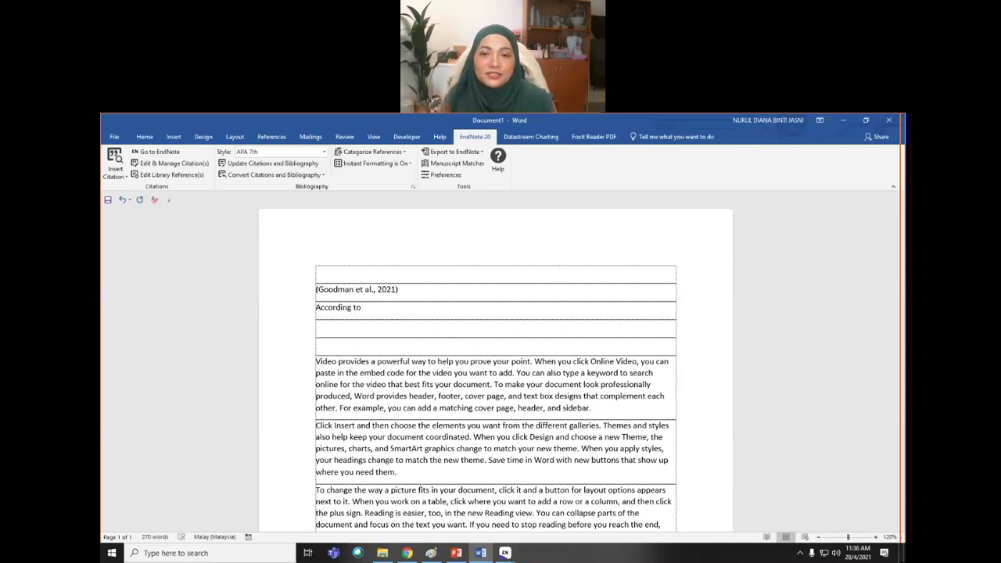
click(126, 178)
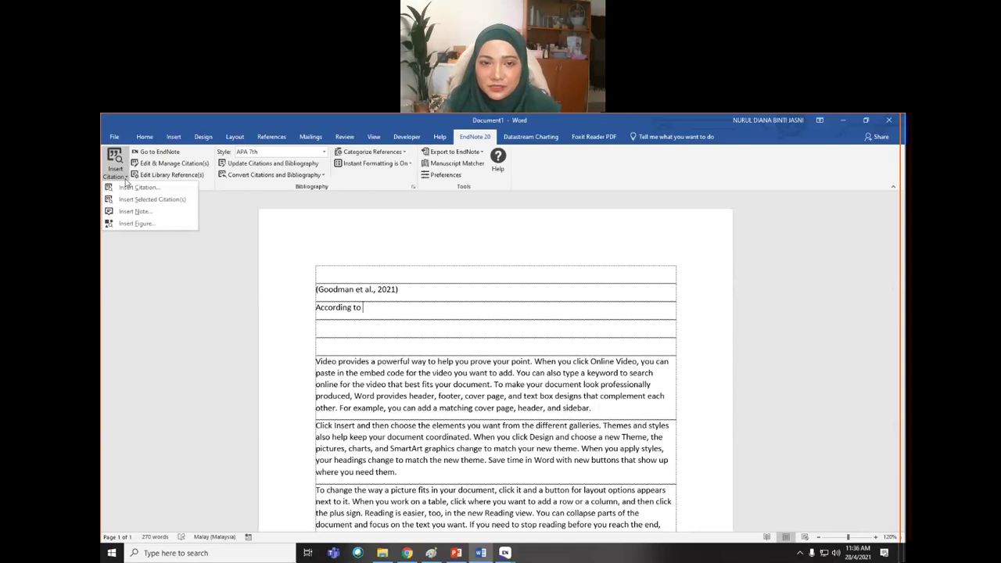
click(130, 188)
key(Return)
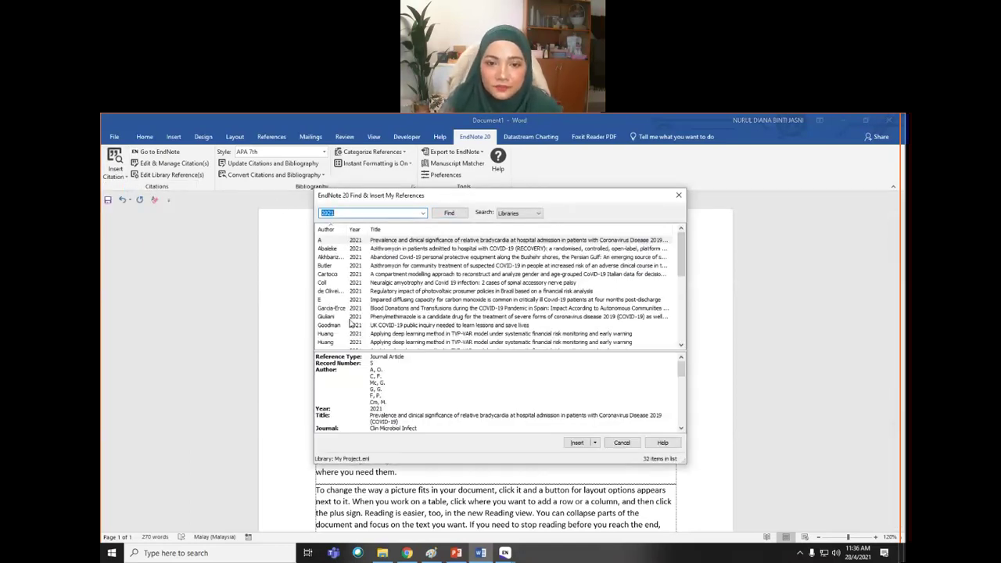
- Insert the Padilla 2021 reference as an Author (Year) narrative citation
scroll(373, 338, down, 1)
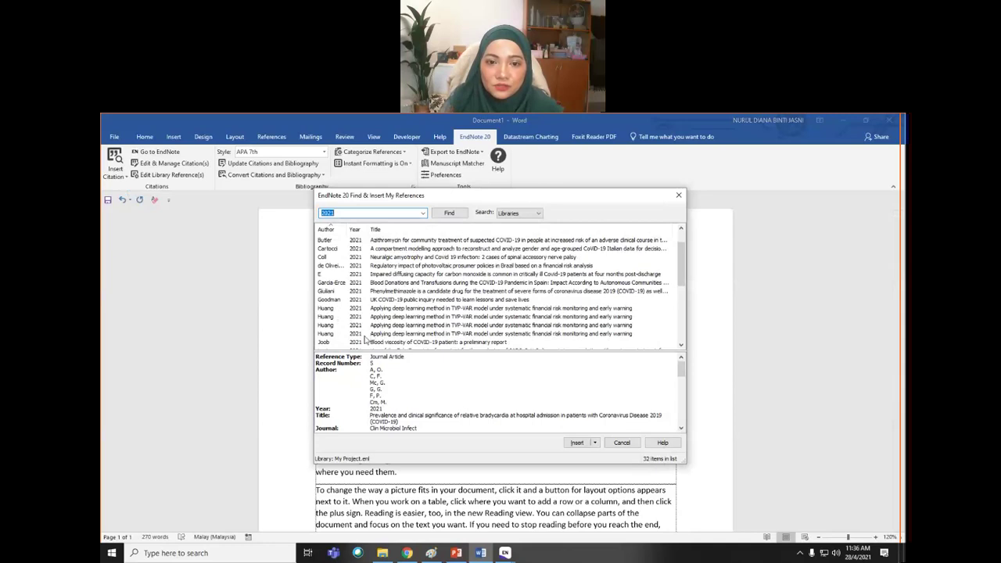
scroll(368, 335, down, 3)
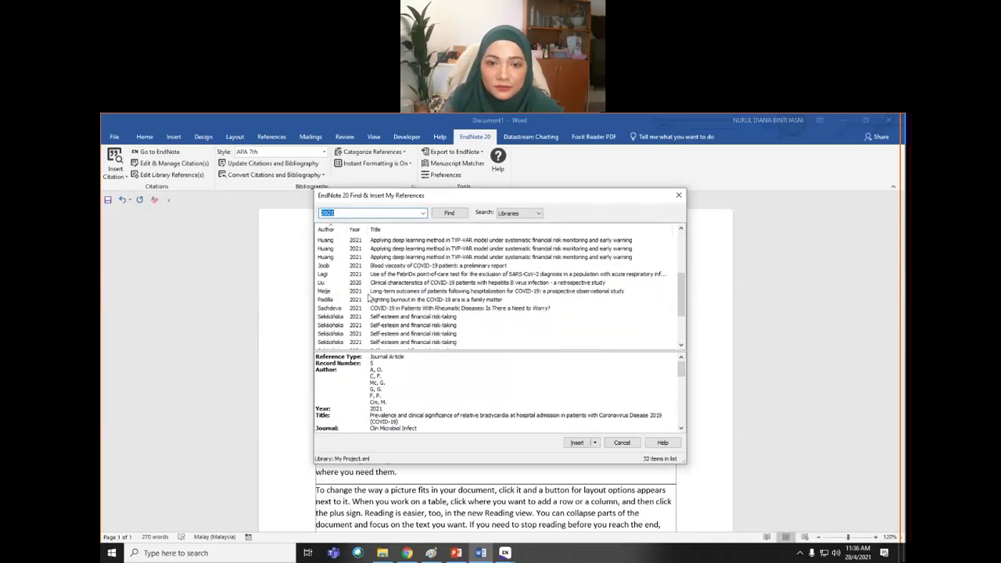
click(380, 301)
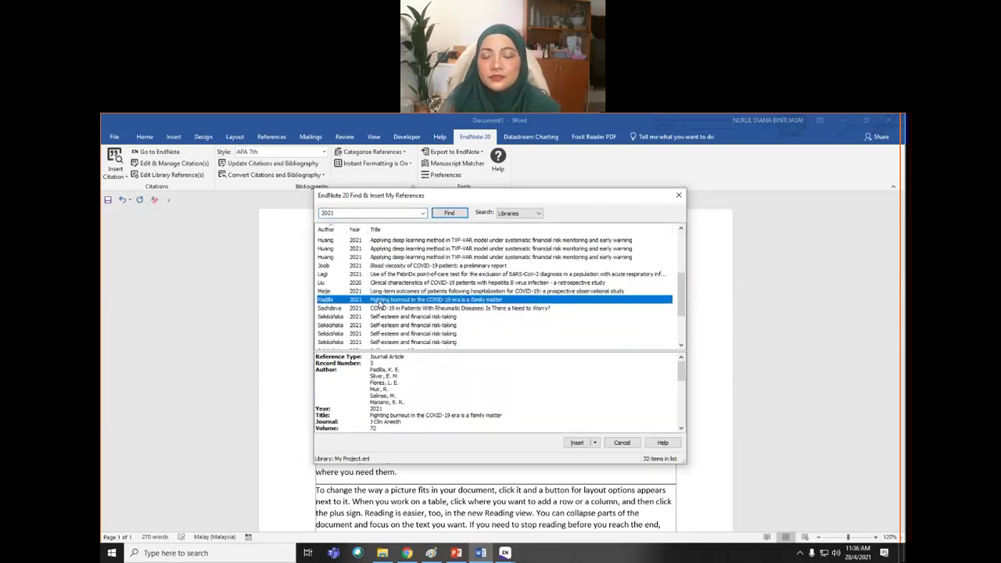
click(595, 442)
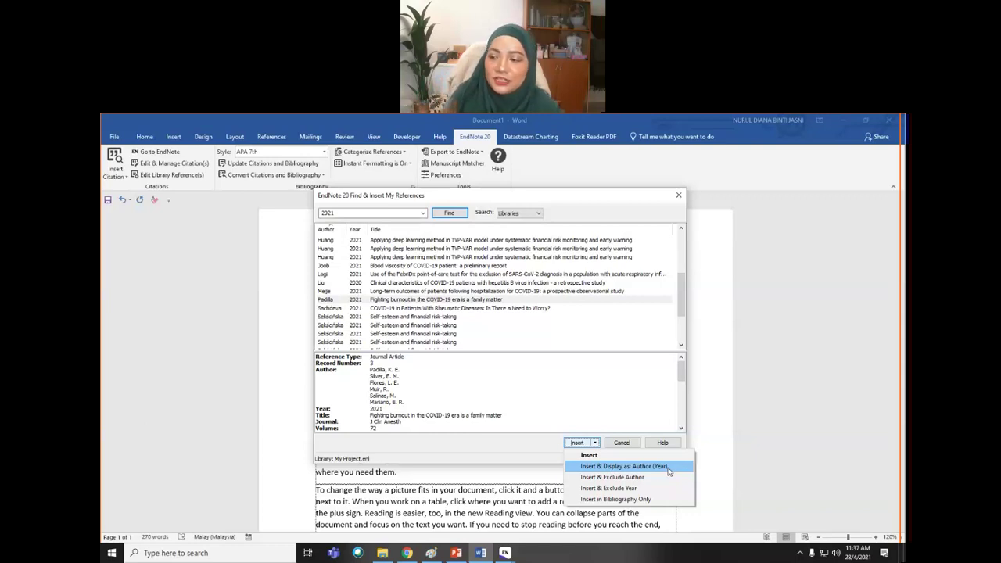
click(669, 467)
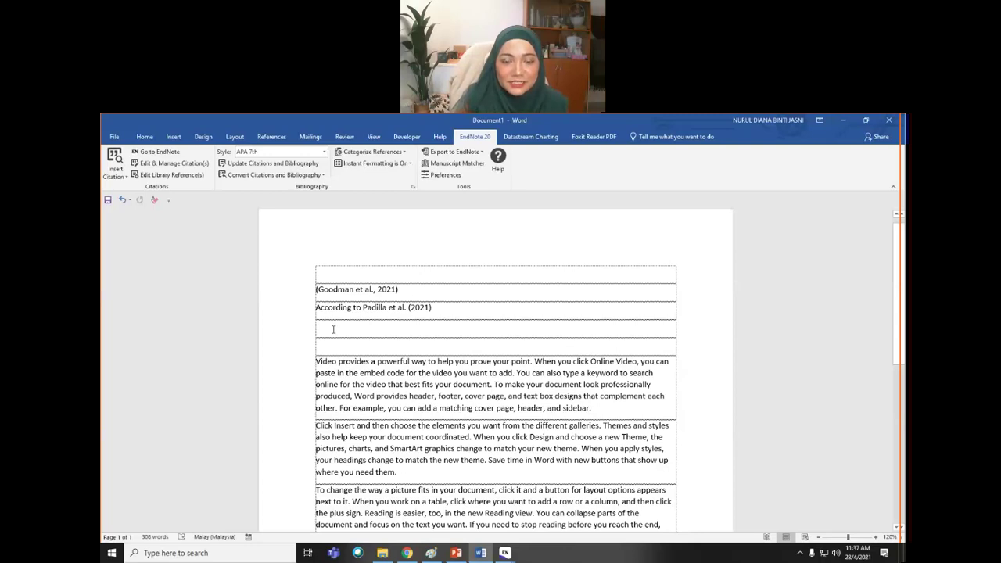
click(115, 175)
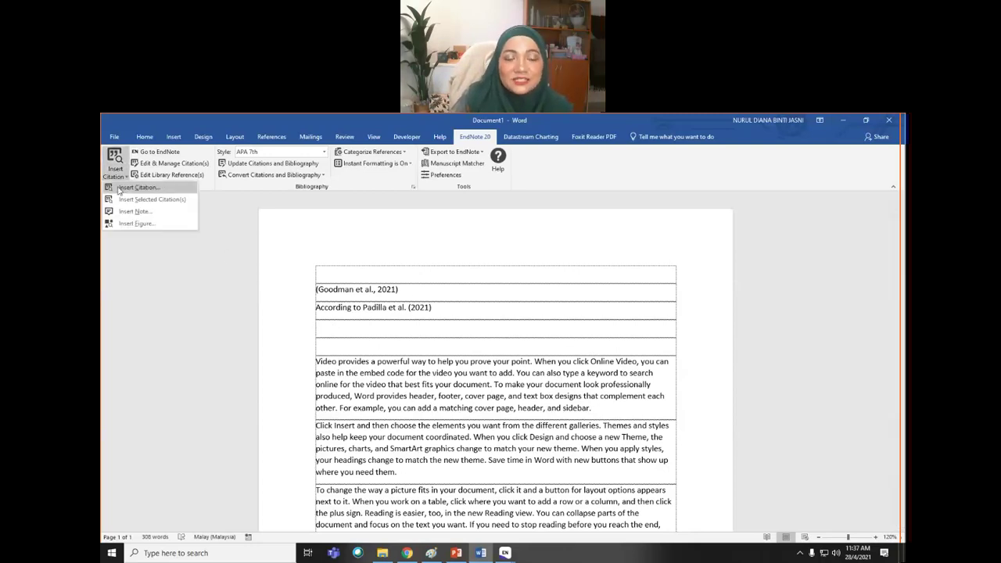
- Add Cartocci 2021 in Bibliography Only and check the three-entry reference list
click(120, 190)
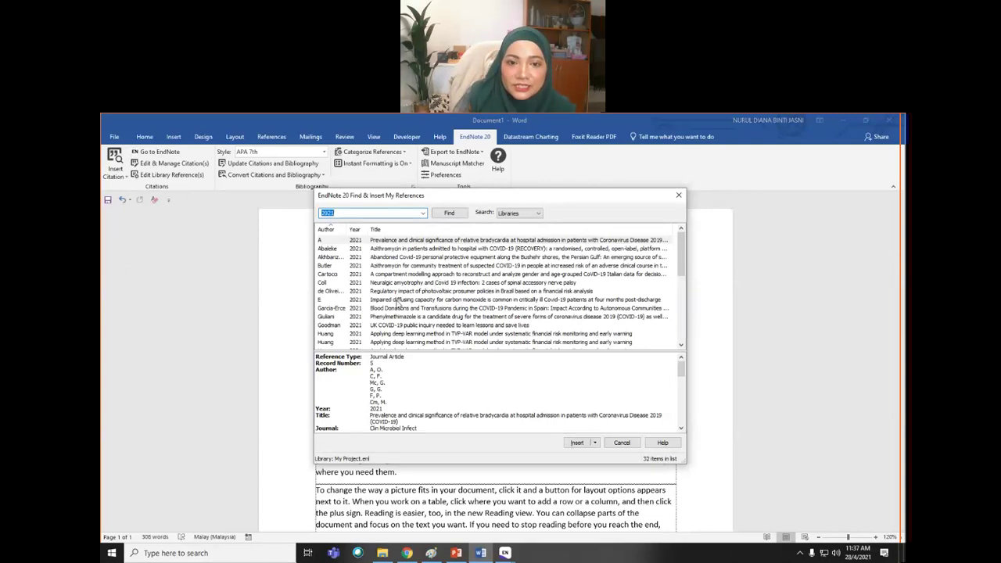
click(337, 276)
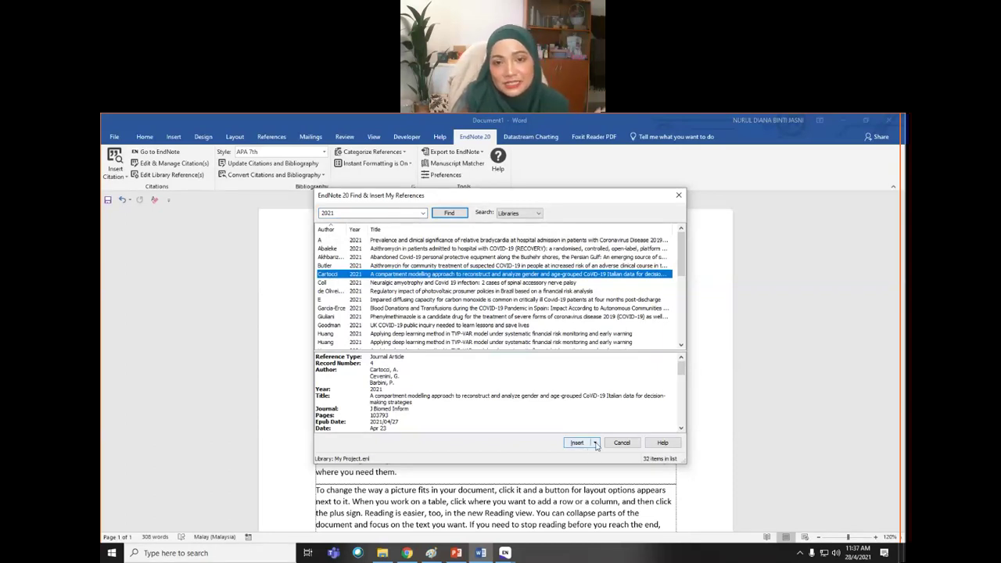
click(595, 443)
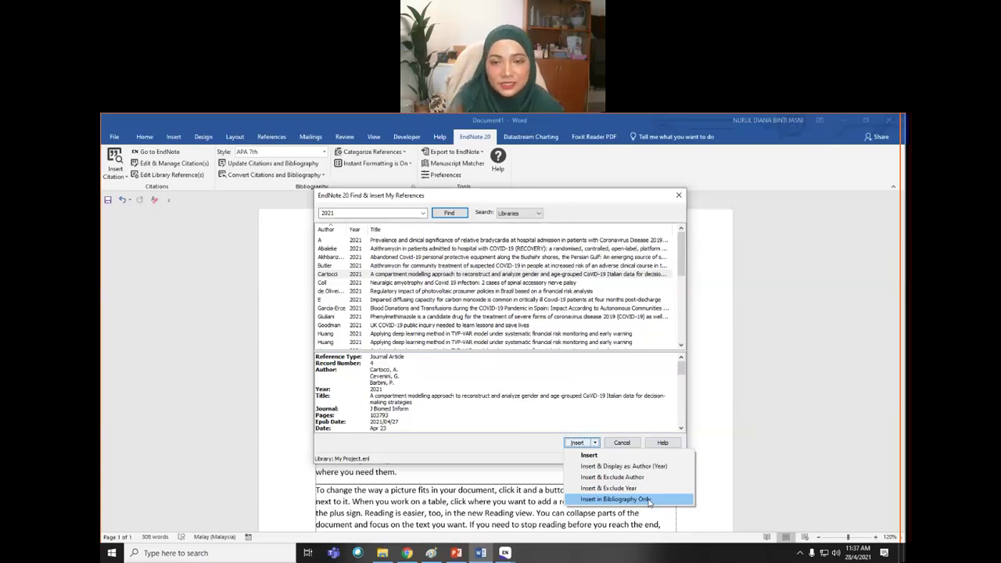
click(649, 500)
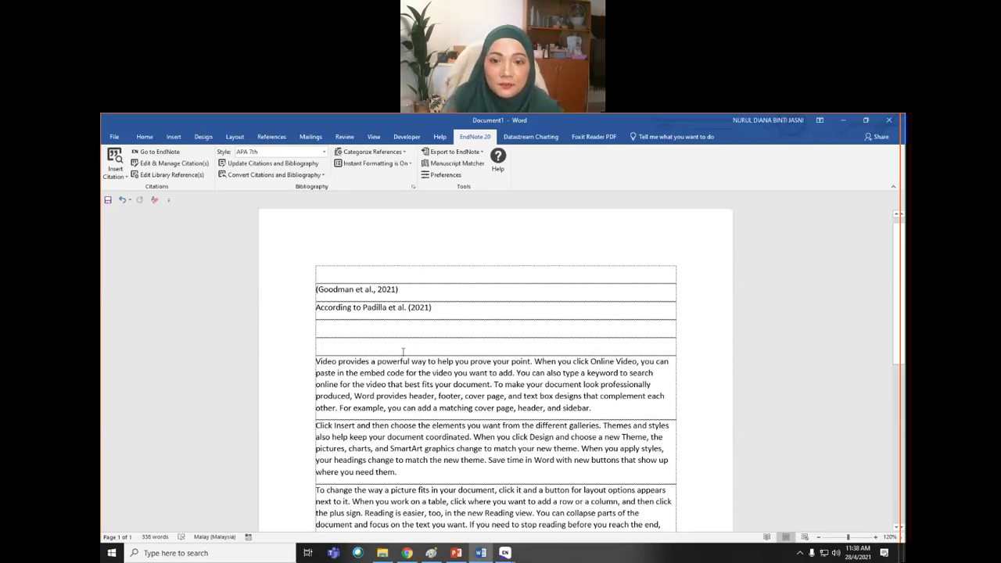
scroll(404, 352, down, 8)
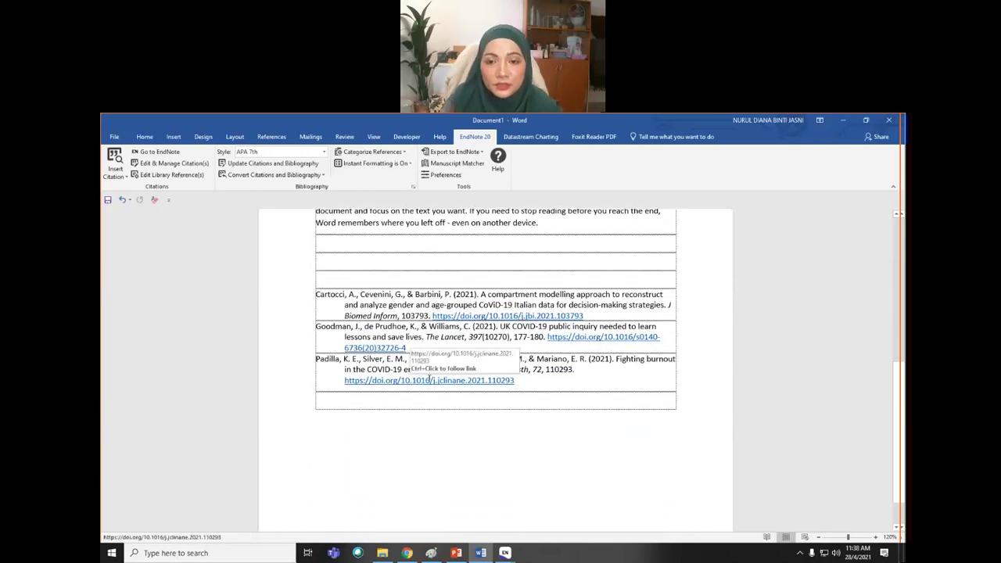
click(553, 381)
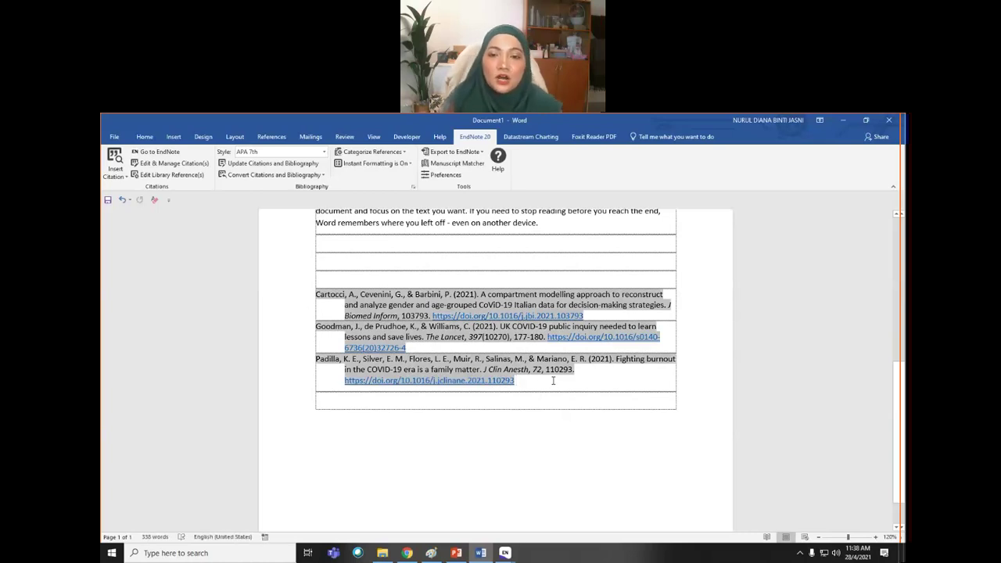
click(329, 277)
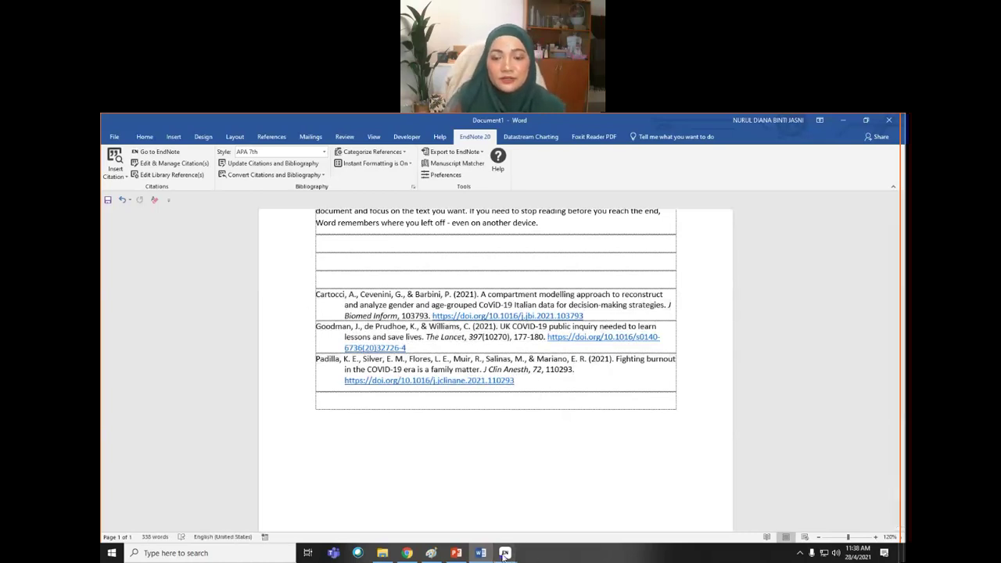
- Bring My Project.enl forward and preview the Sommer 2021 and Maleki 2022 references
mouse_move(504, 553)
click(560, 495)
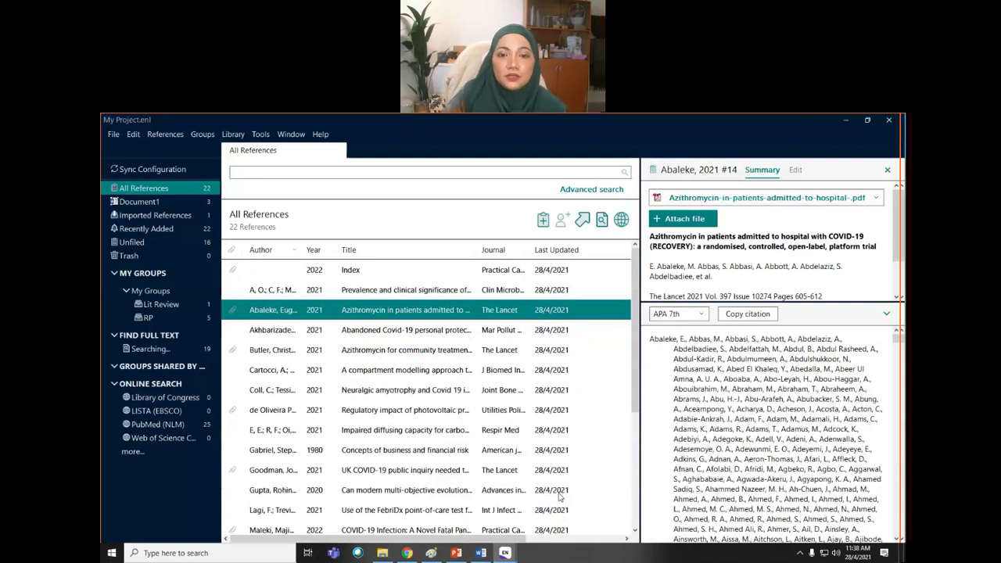
scroll(423, 410, down, 3)
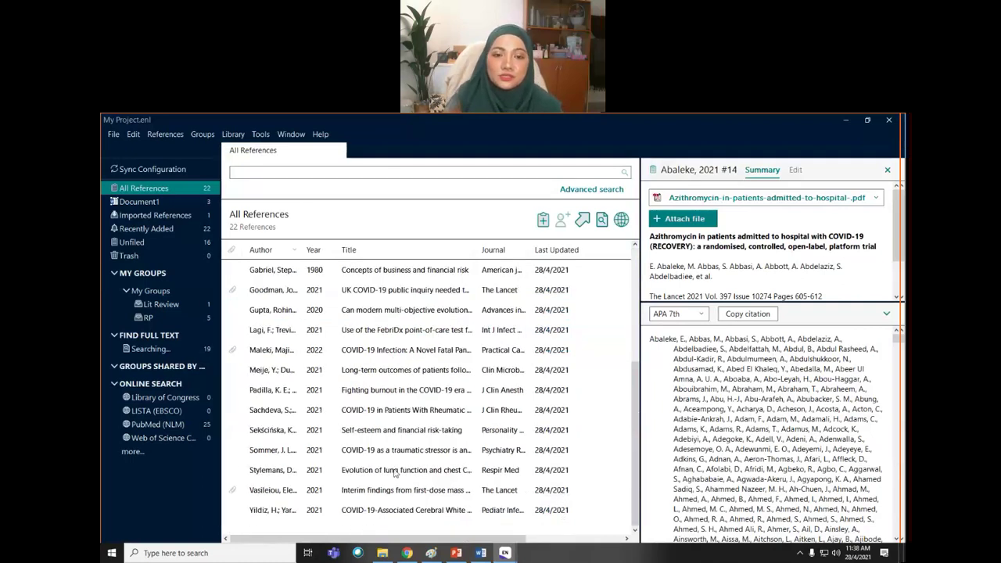
click(339, 452)
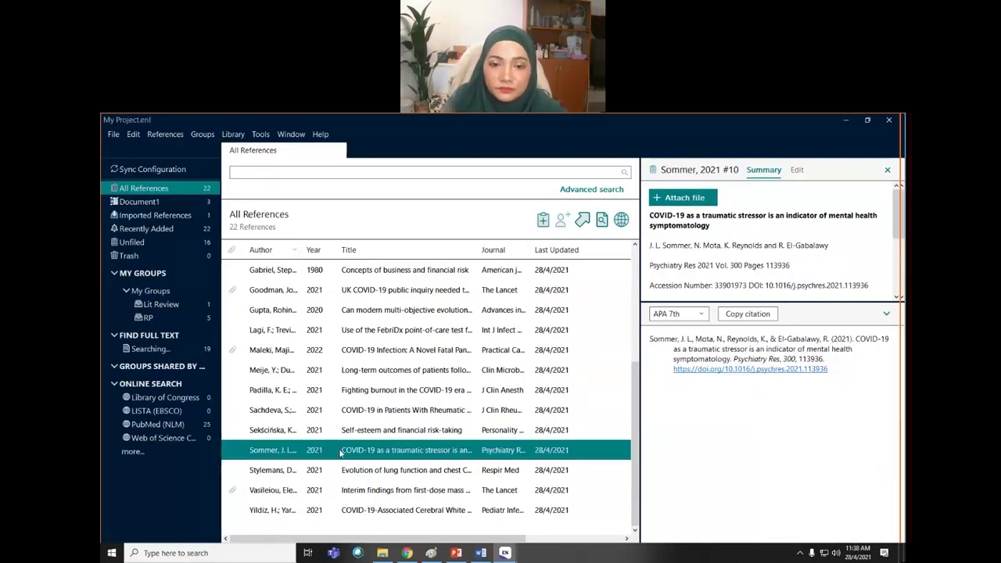
click(380, 352)
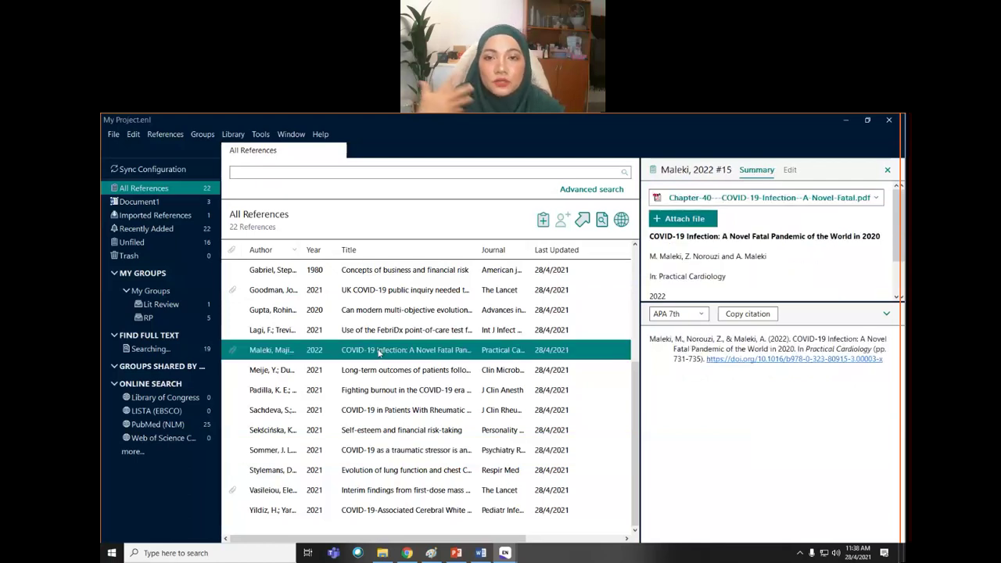
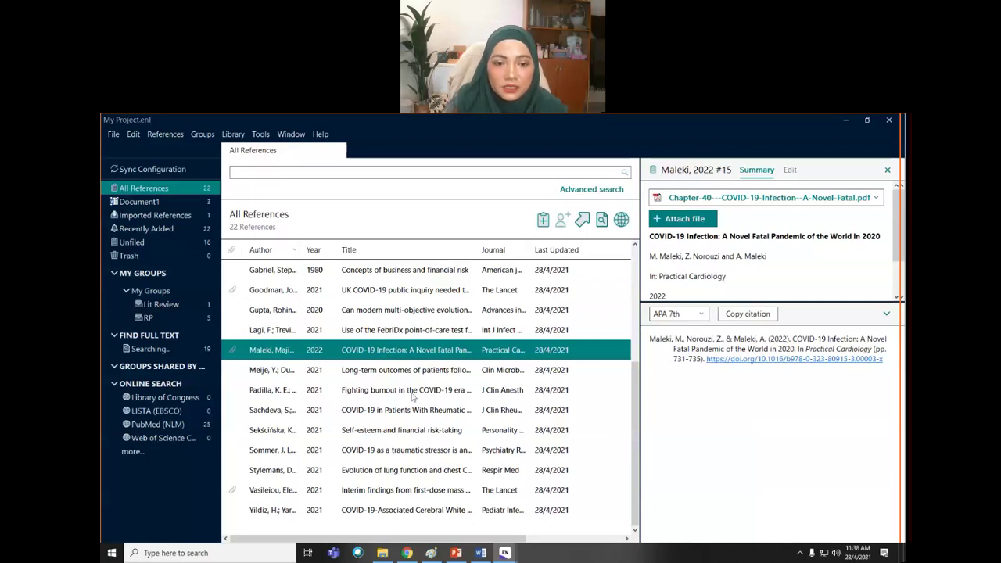
- Select the Gupta 2020, Maleki 2022 and Stylemans 2021 references in EndNote, then switch back to Word
ctrl+click(348, 311)
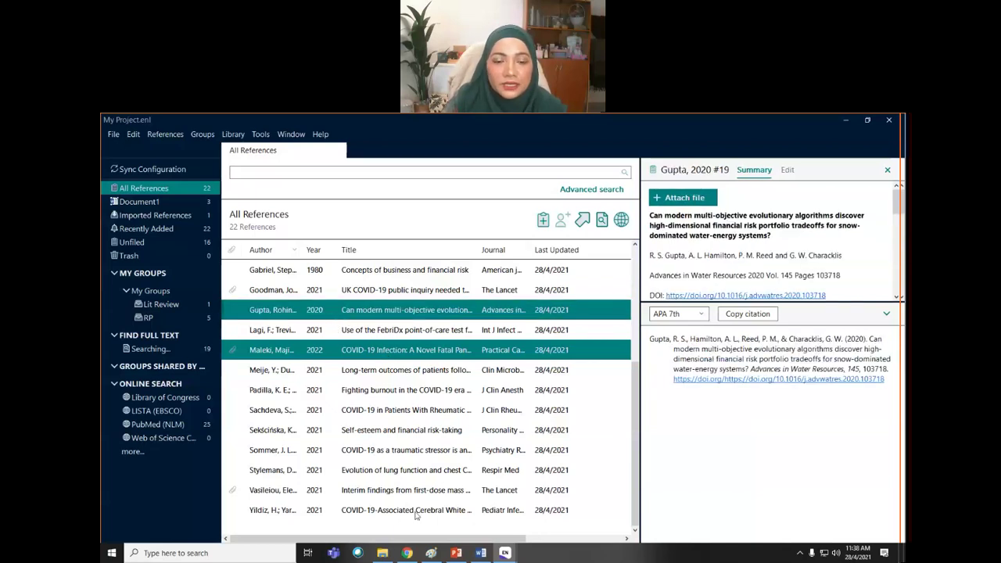
ctrl+click(395, 474)
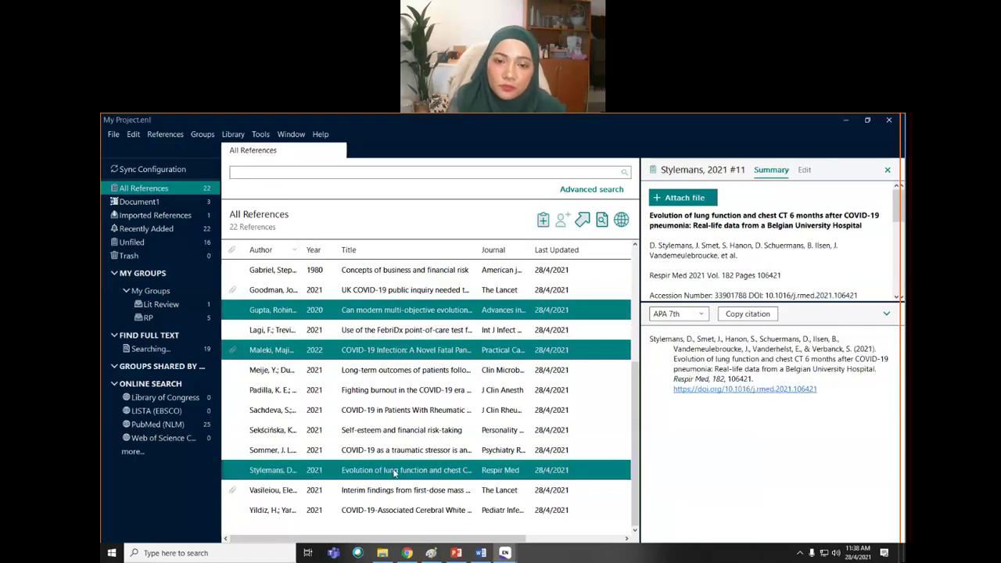
click(480, 553)
scroll(462, 327, up, 8)
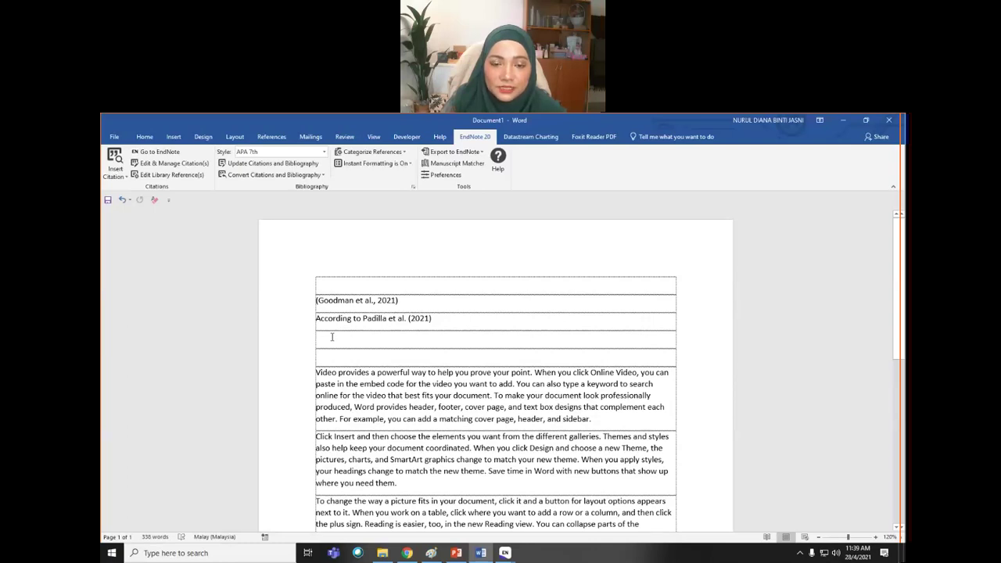
- Insert the Gupta, Maleki and Stylemans references as one citation, then check the six-entry reference list
click(115, 174)
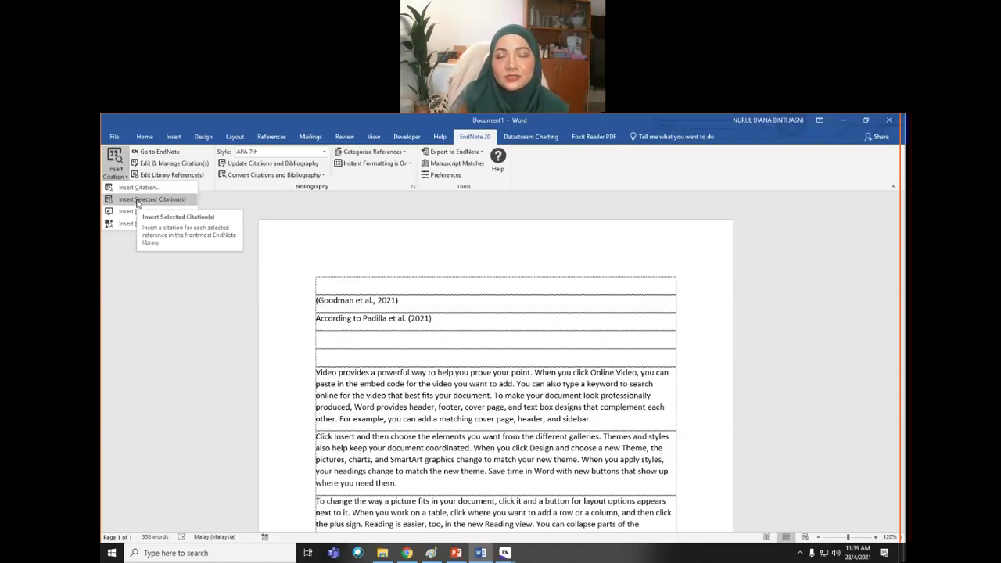
click(138, 200)
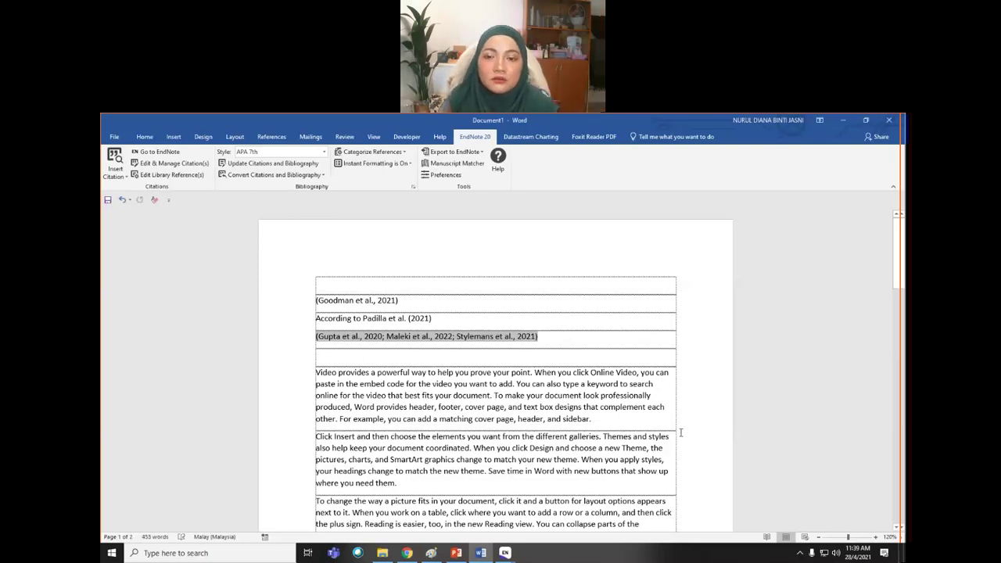
click(575, 338)
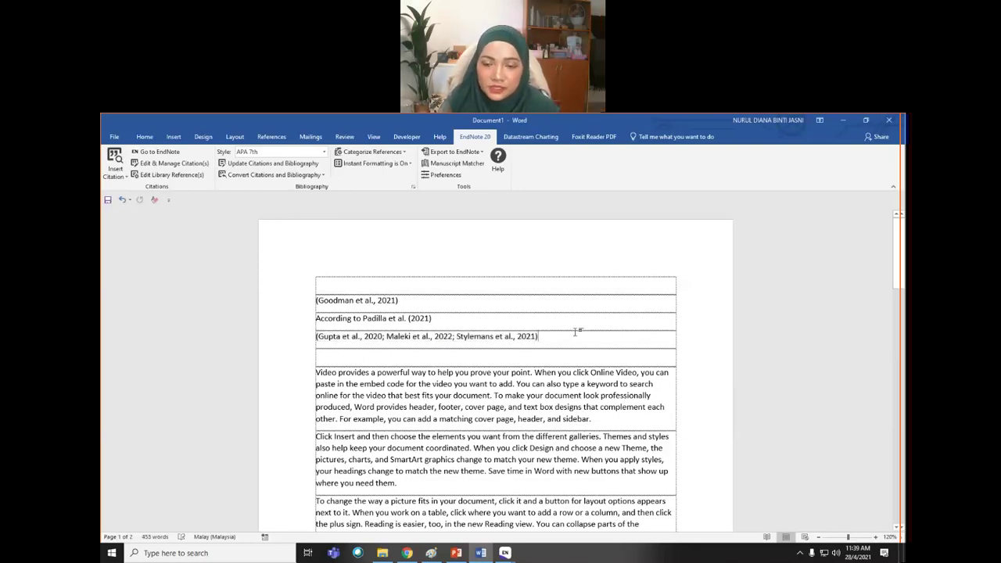
scroll(582, 391, down, 4)
scroll(583, 412, down, 4)
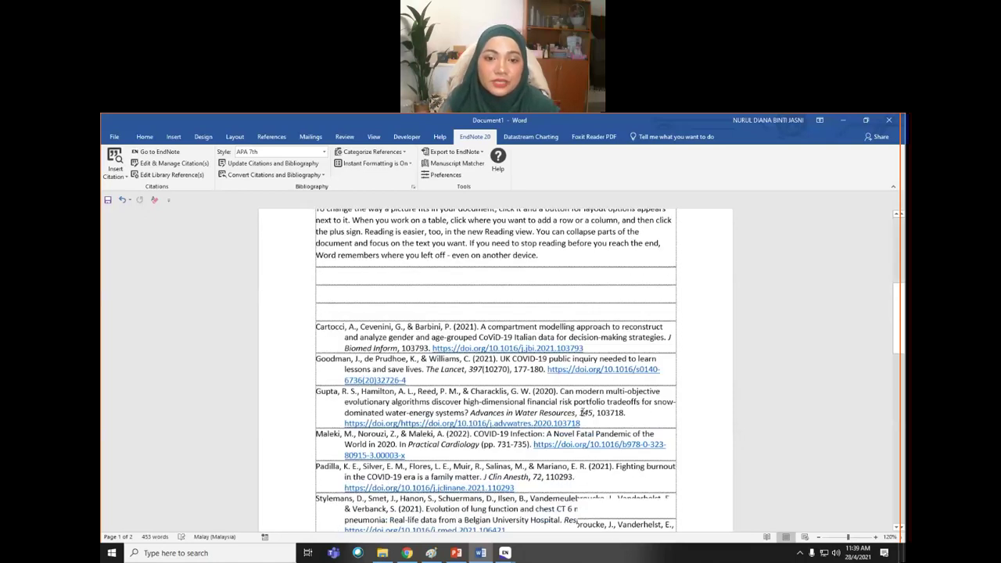
scroll(419, 448, down, 1)
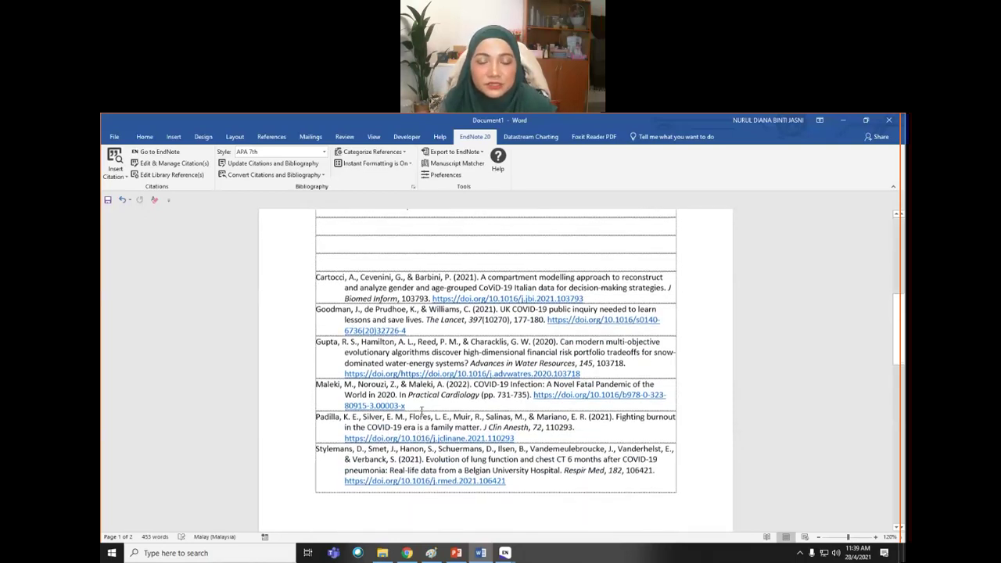
scroll(406, 420, down, 2)
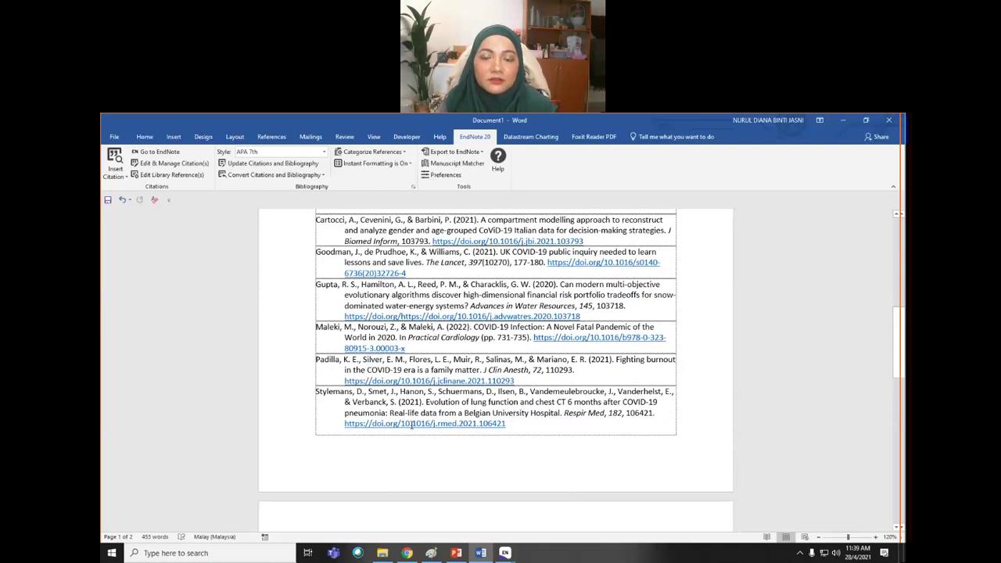
scroll(658, 404, up, 3)
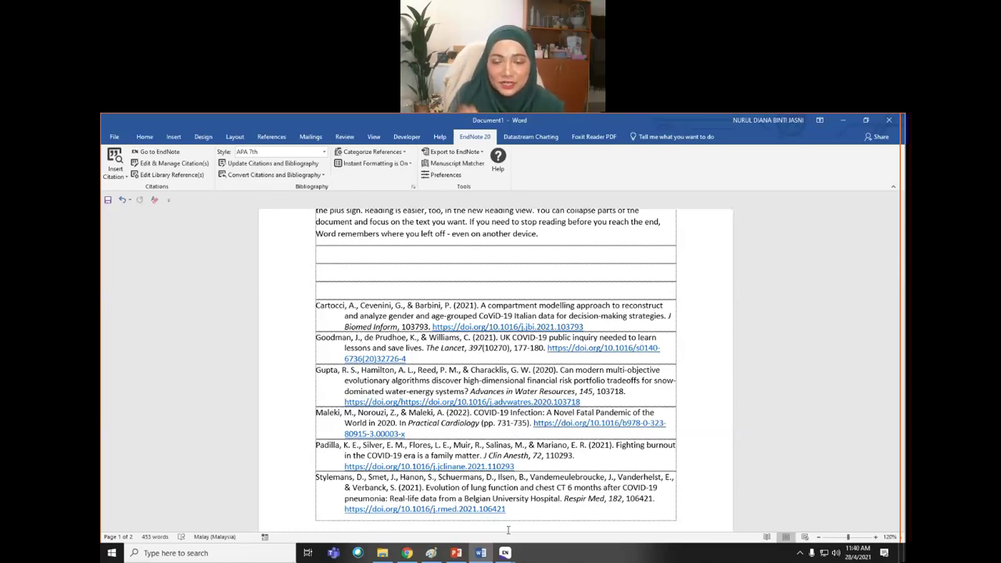
scroll(653, 526, up, 6)
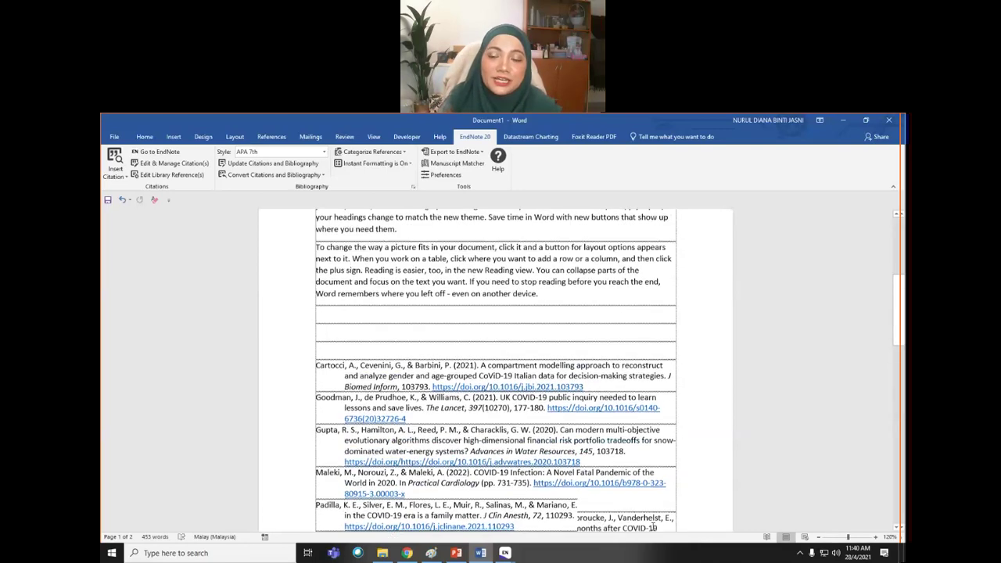
- Delete the paragraph beginning 'To change the way a picture fits'
scroll(654, 526, down, 3)
scroll(548, 492, up, 2)
click(559, 467)
drag(540, 461, 317, 415)
key(Delete)
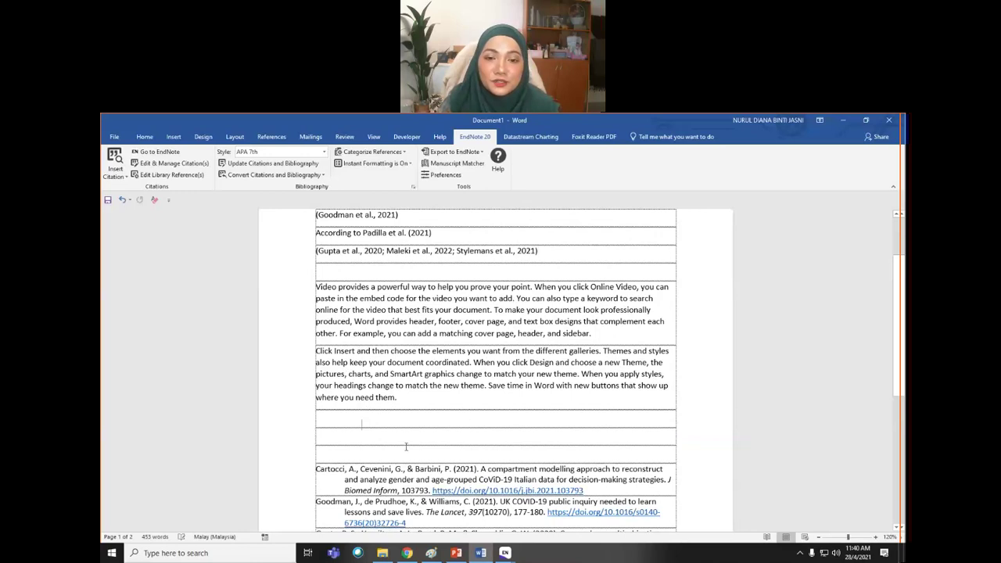
- Review the six-entry APA 7th reference list below the body text
scroll(406, 447, down, 1)
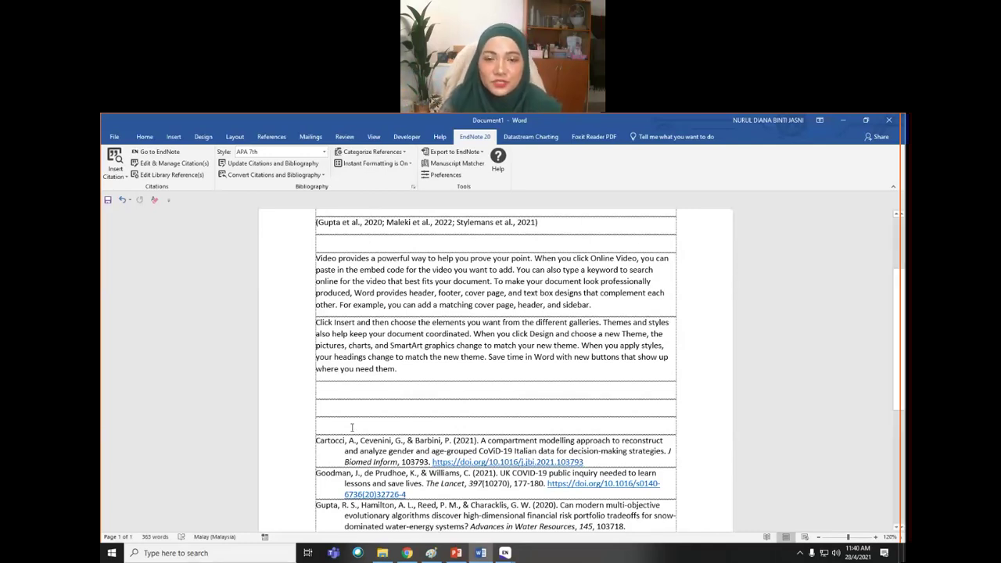
scroll(513, 485, down, 3)
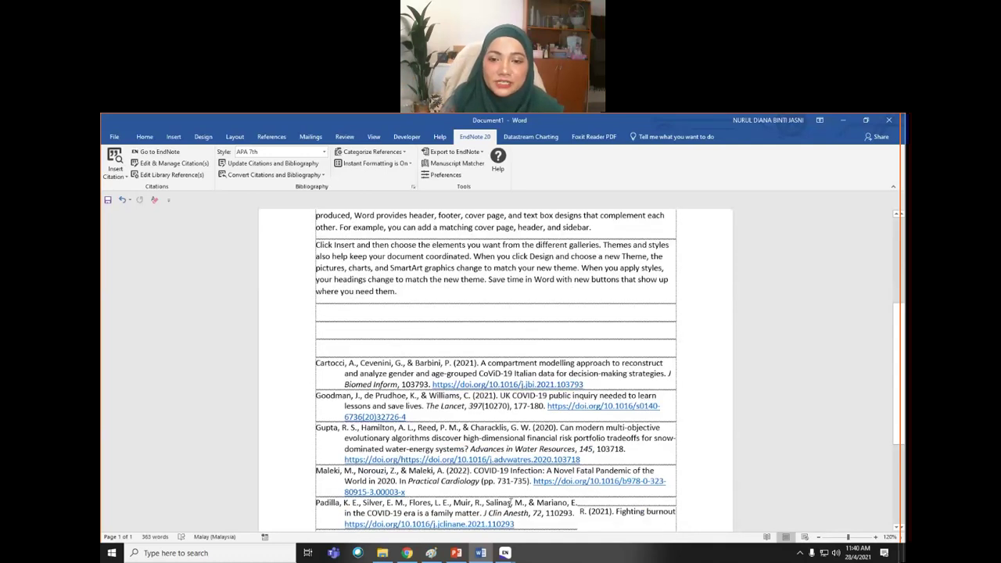
click(496, 429)
scroll(469, 446, up, 6)
scroll(439, 465, down, 5)
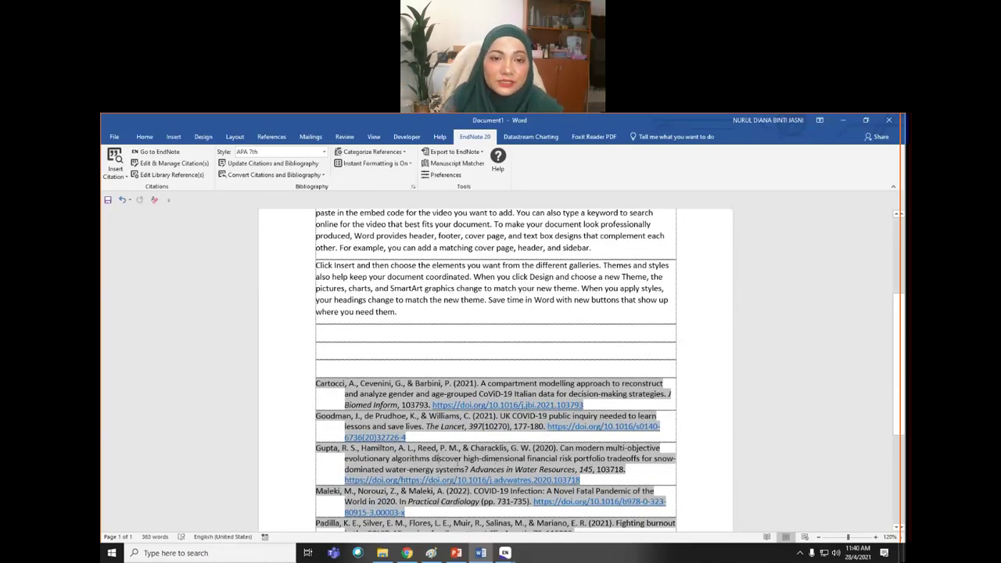
- Change the EndNote style to Numbered and review the bracketed citations and numbered reference list
click(324, 152)
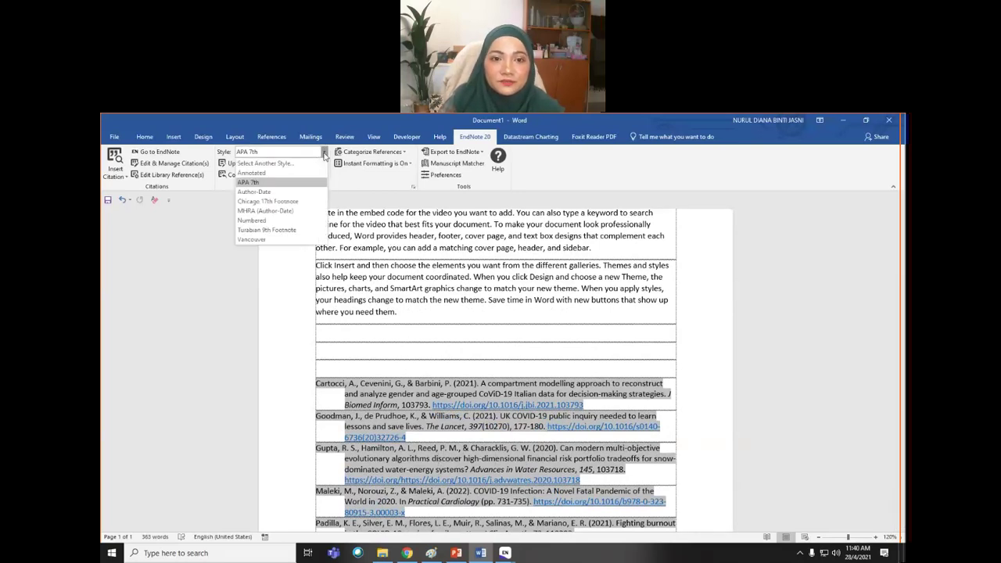
click(301, 221)
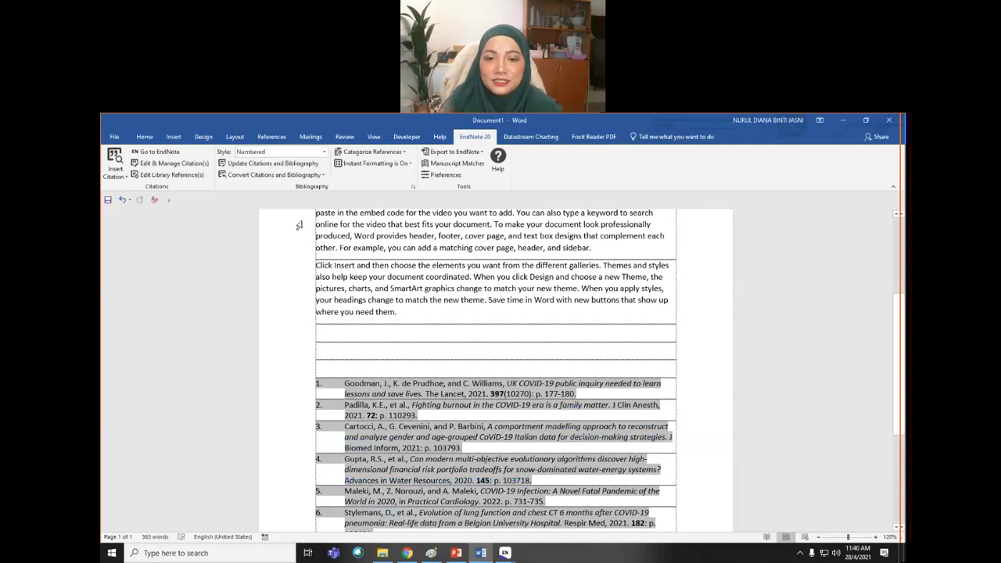
scroll(395, 375, down, 2)
scroll(395, 375, down, 3)
scroll(391, 321, up, 5)
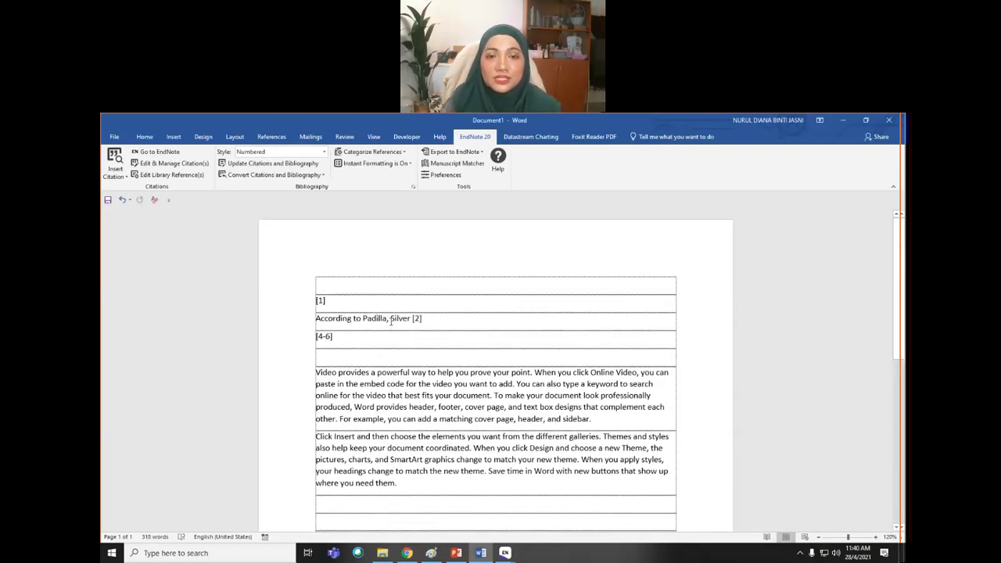
scroll(516, 446, down, 5)
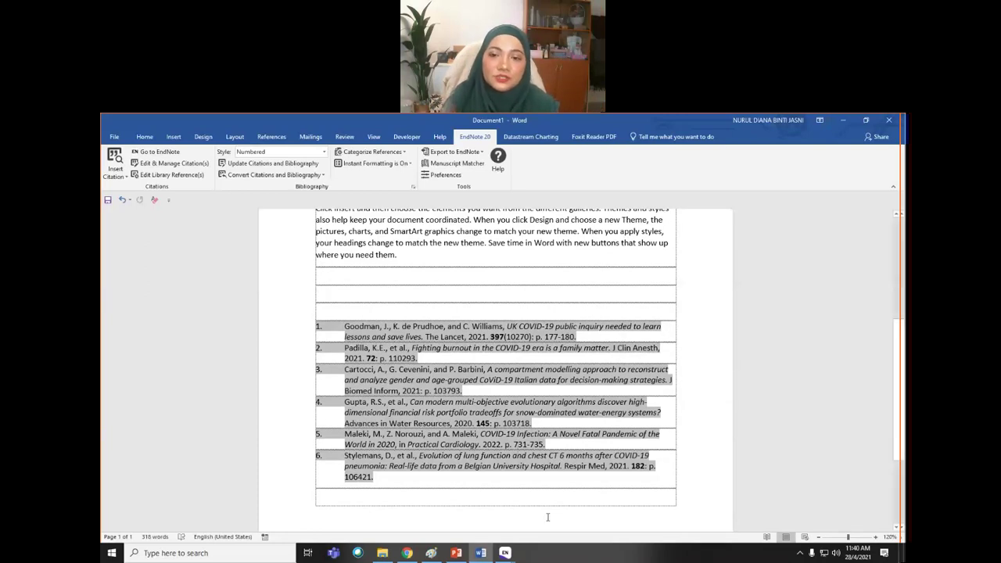
scroll(496, 368, up, 2)
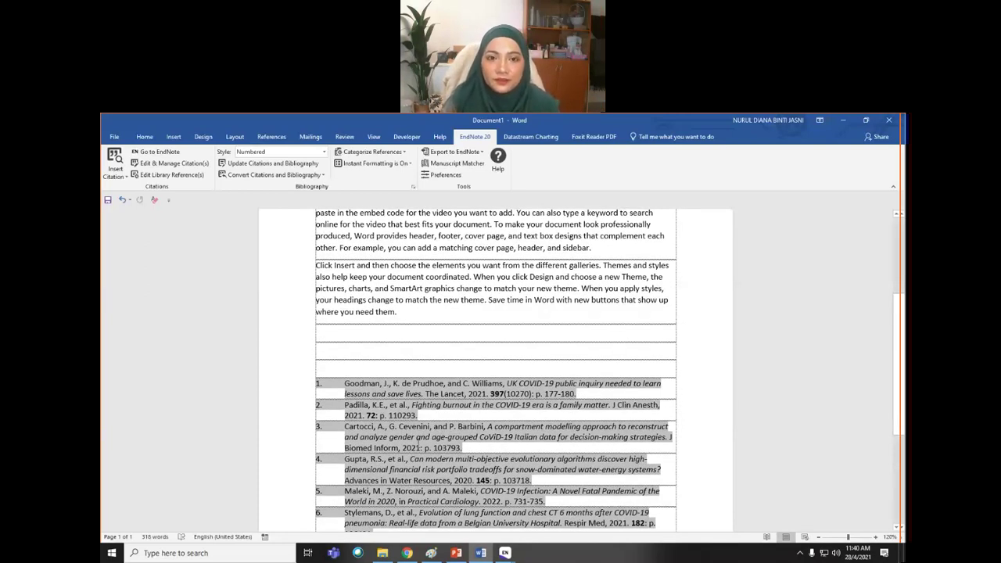
scroll(419, 442, up, 5)
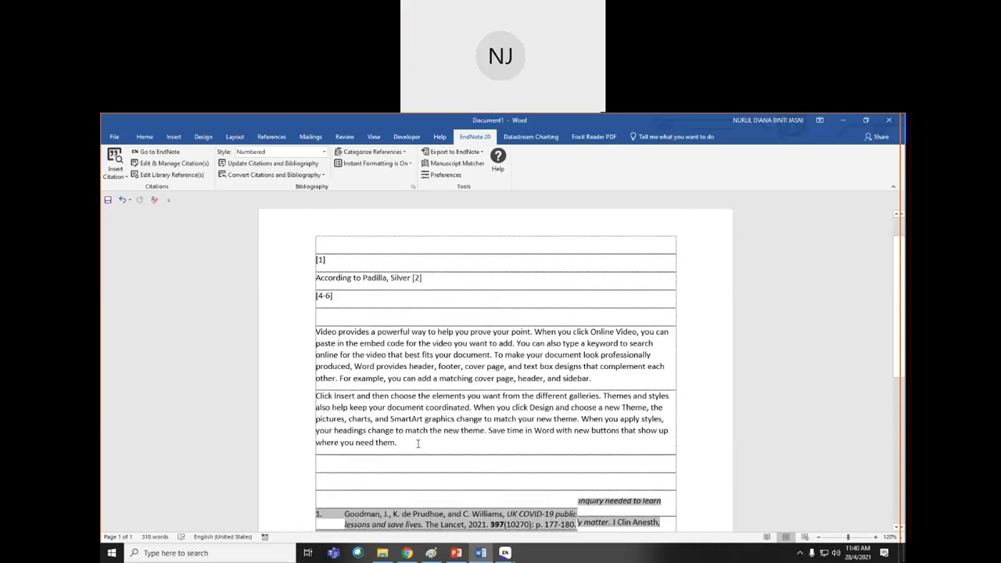
scroll(419, 444, down, 4)
scroll(419, 444, down, 2)
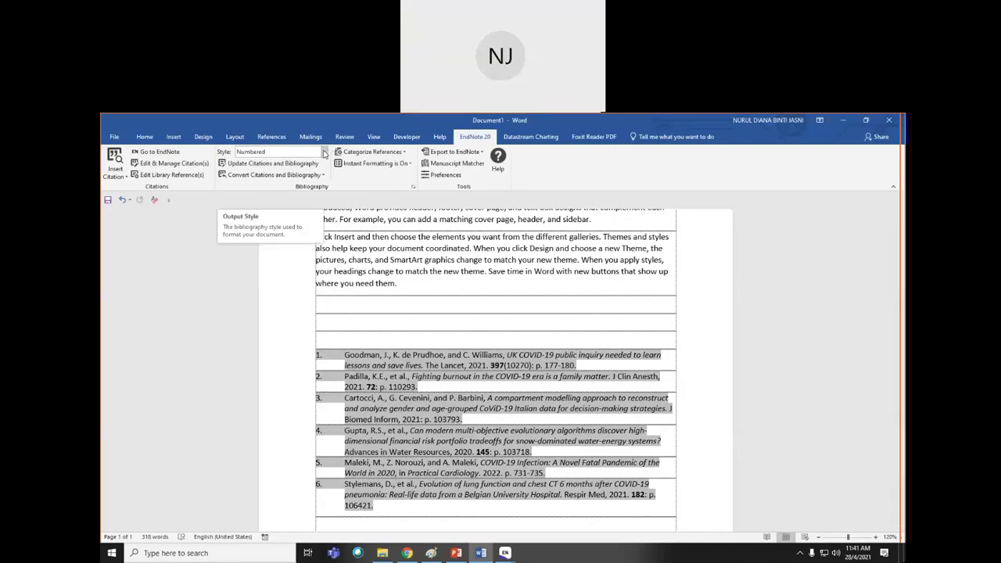
- Open the full EndNote Styles list and widen the dialog and its style name column
click(324, 153)
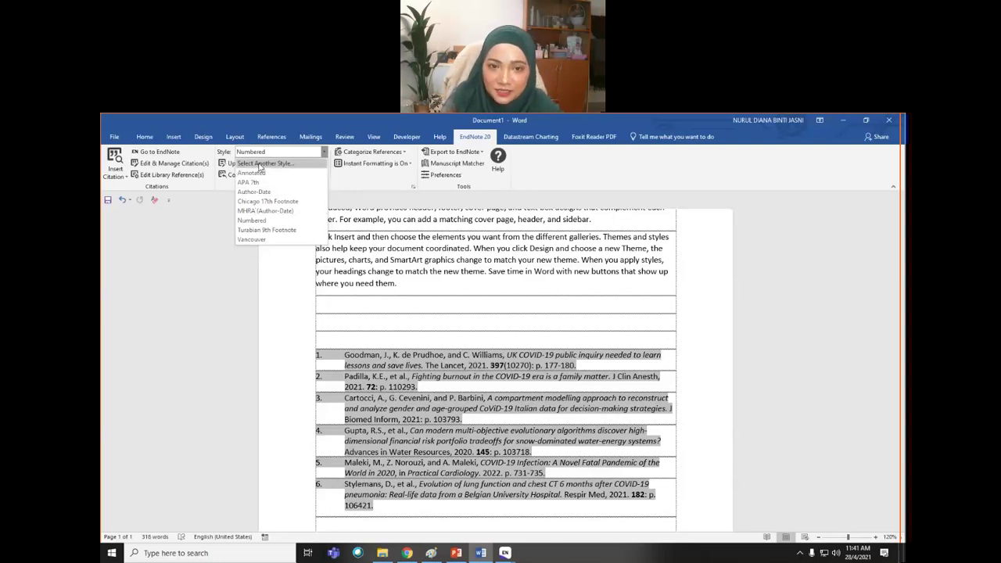
click(259, 163)
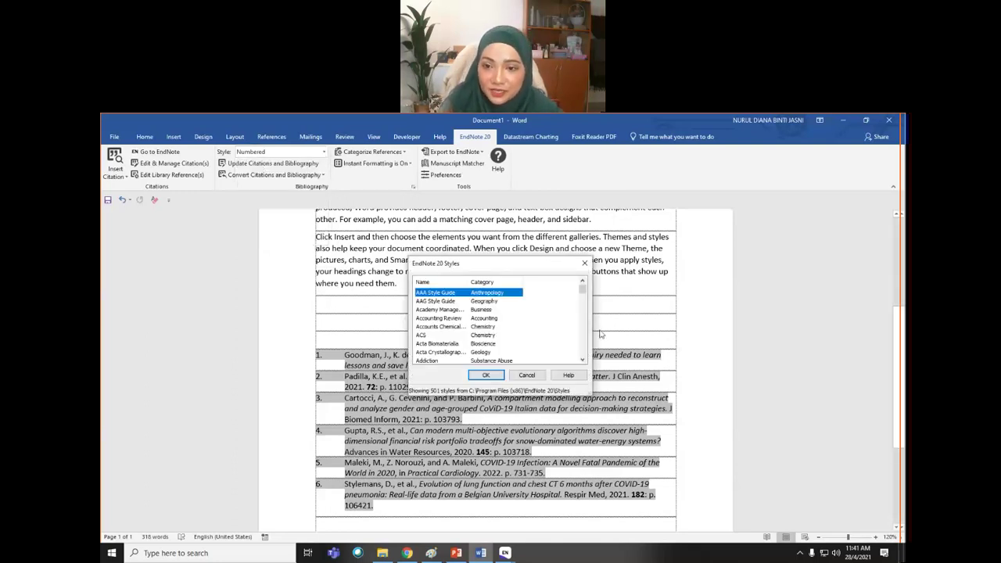
drag(761, 345, 780, 346)
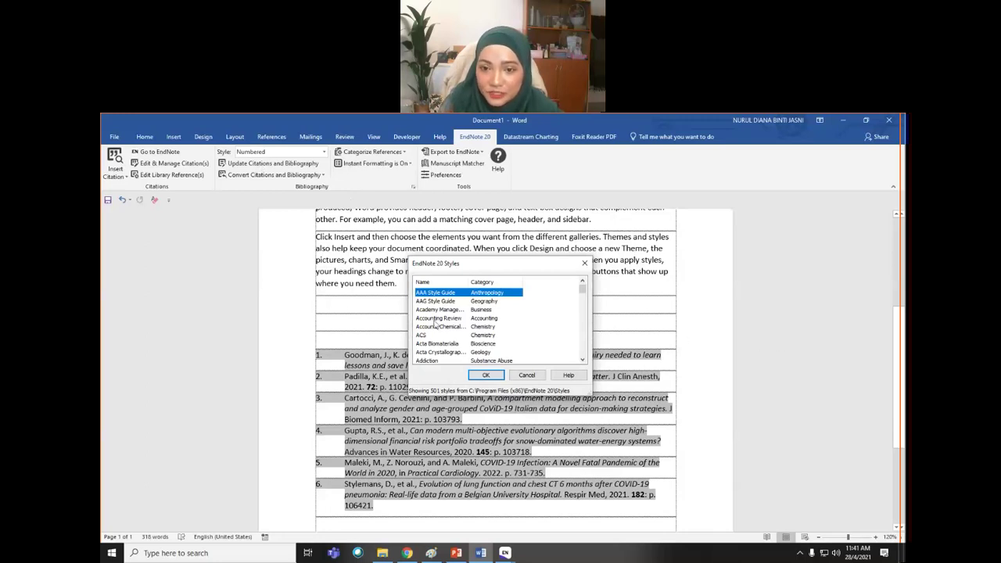
drag(469, 281, 612, 279)
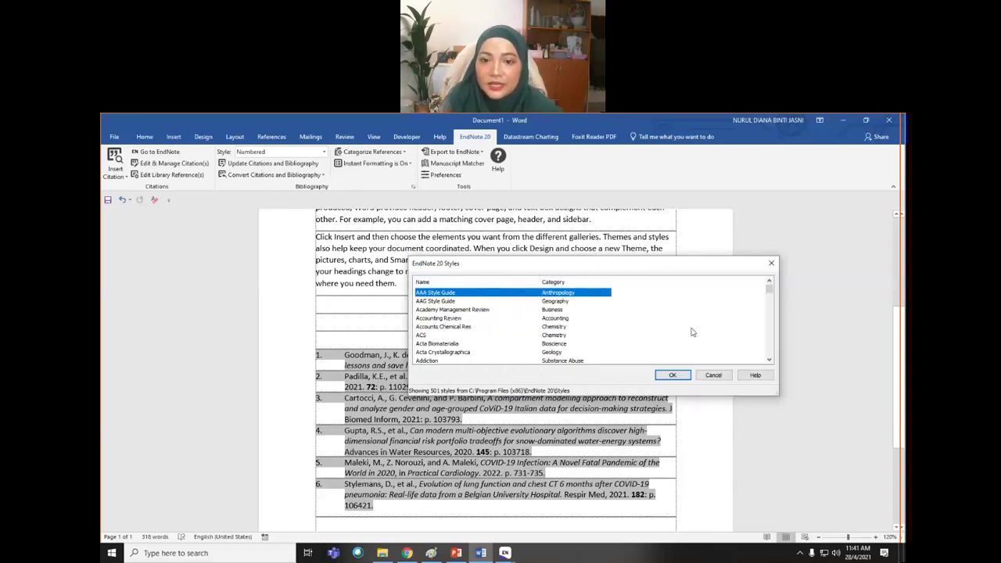
- Scroll the styles list to IEEE and apply it to the document
click(770, 360)
click(770, 359)
click(770, 359)
click(770, 359)
click(770, 359)
click(770, 360)
click(770, 359)
click(769, 359)
click(770, 359)
click(769, 360)
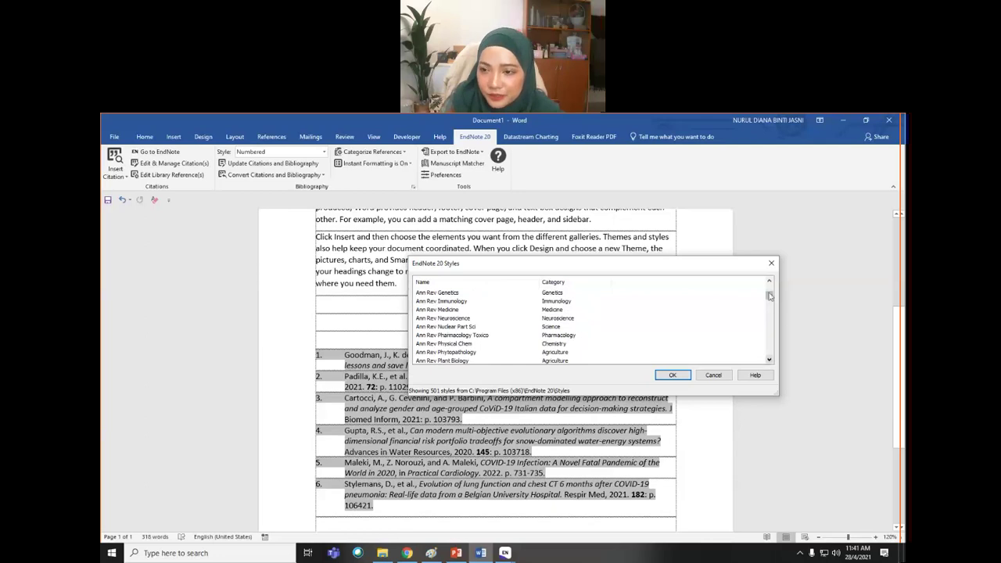
drag(770, 296, 770, 304)
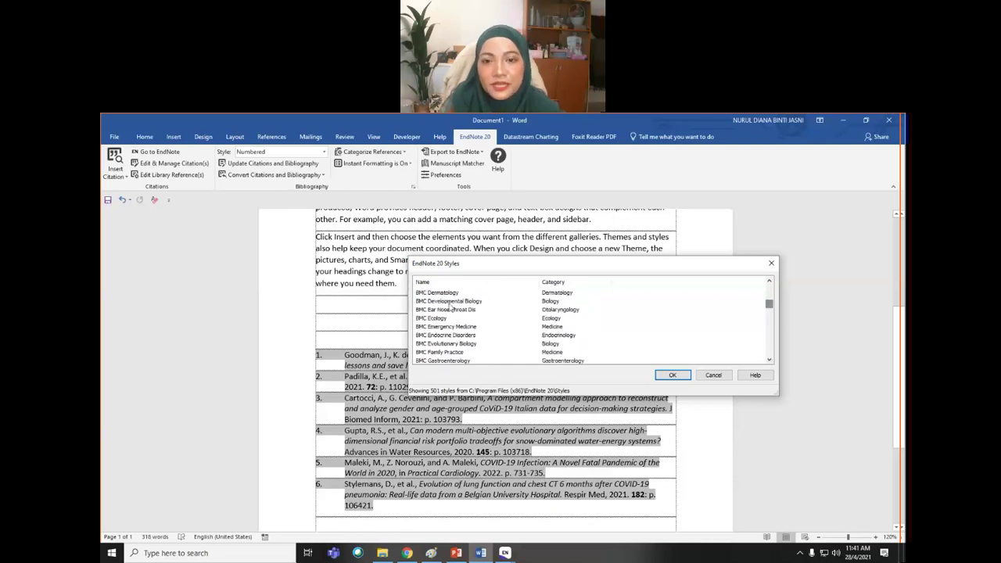
scroll(461, 340, down, 3)
scroll(466, 344, down, 10)
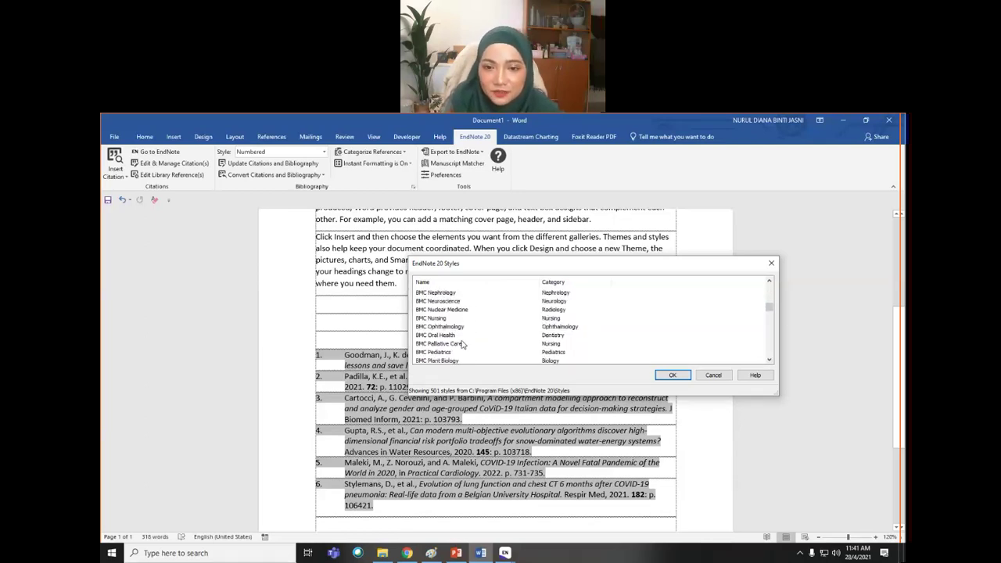
scroll(450, 338, up, 2)
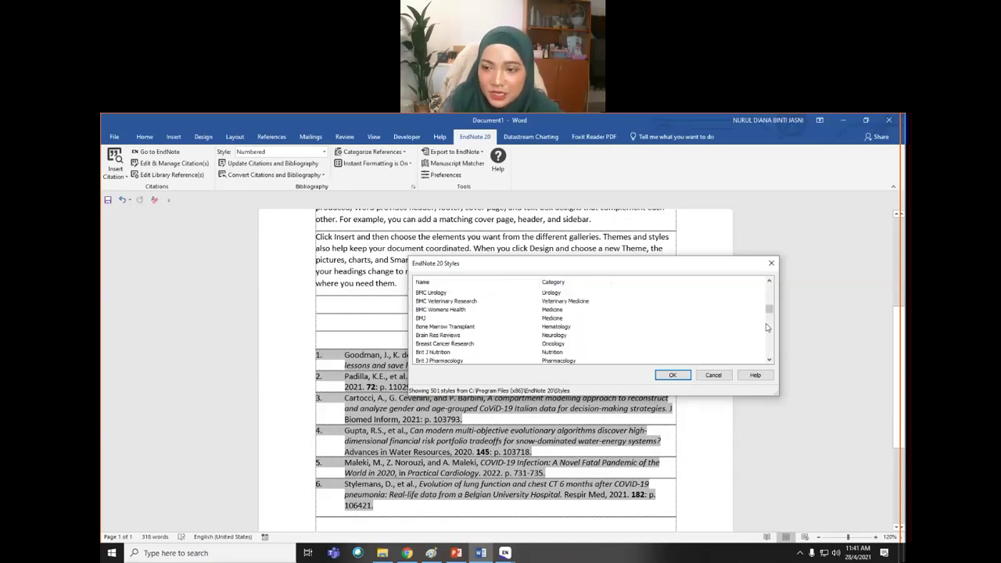
drag(769, 309, 770, 329)
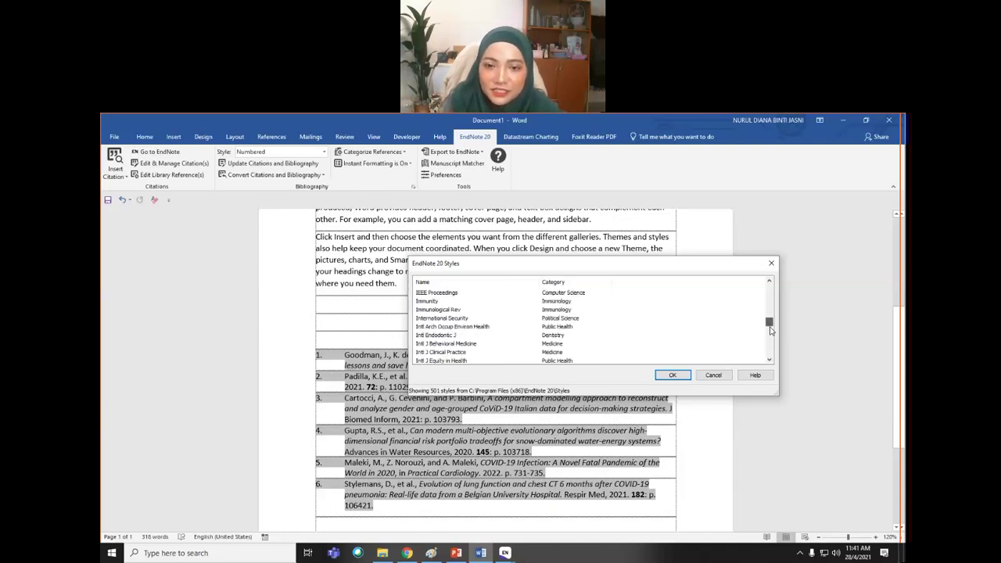
click(770, 282)
click(771, 282)
click(771, 282)
click(771, 282)
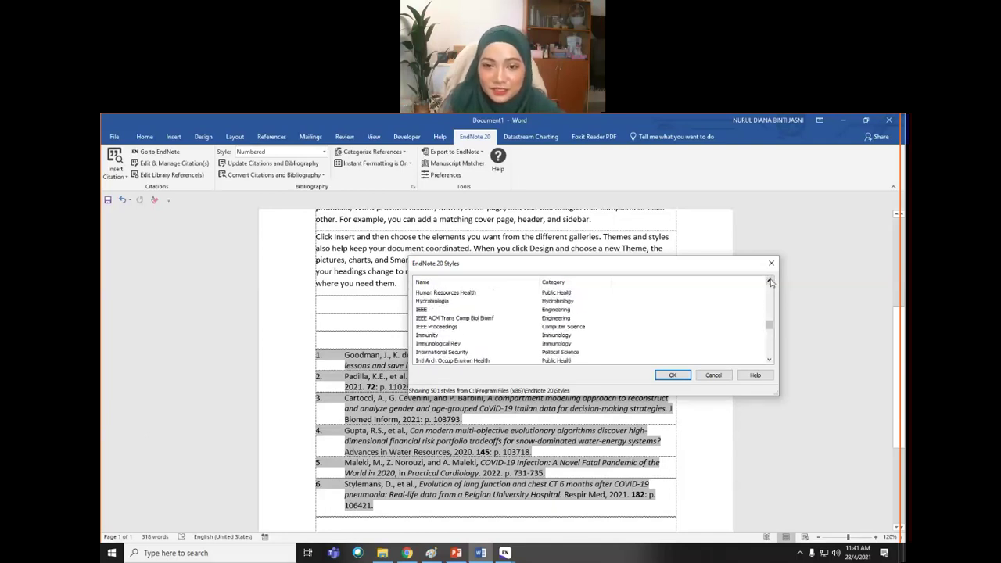
click(427, 310)
click(672, 375)
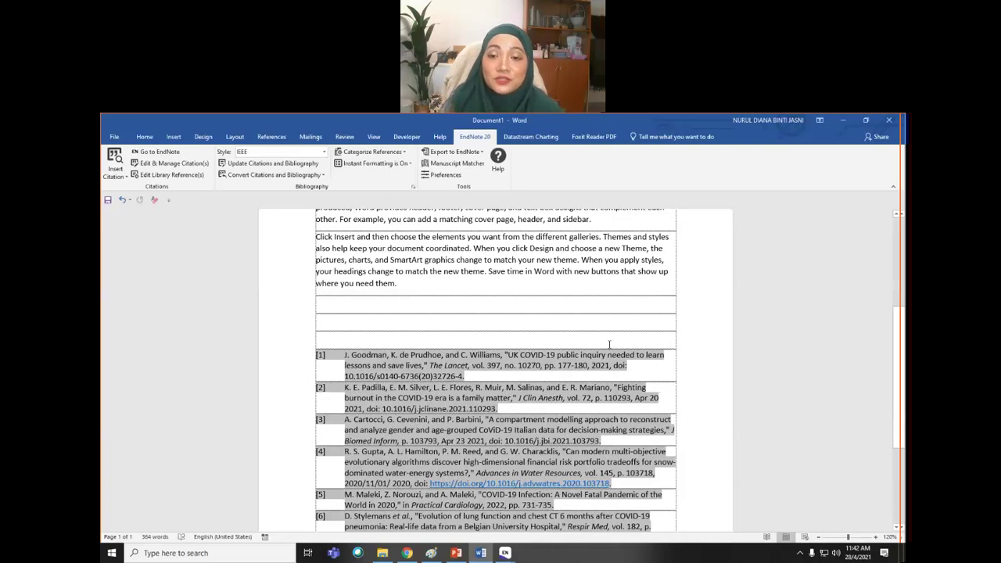
- Type 'References' in the empty row above the bibliography and make it bold
click(559, 321)
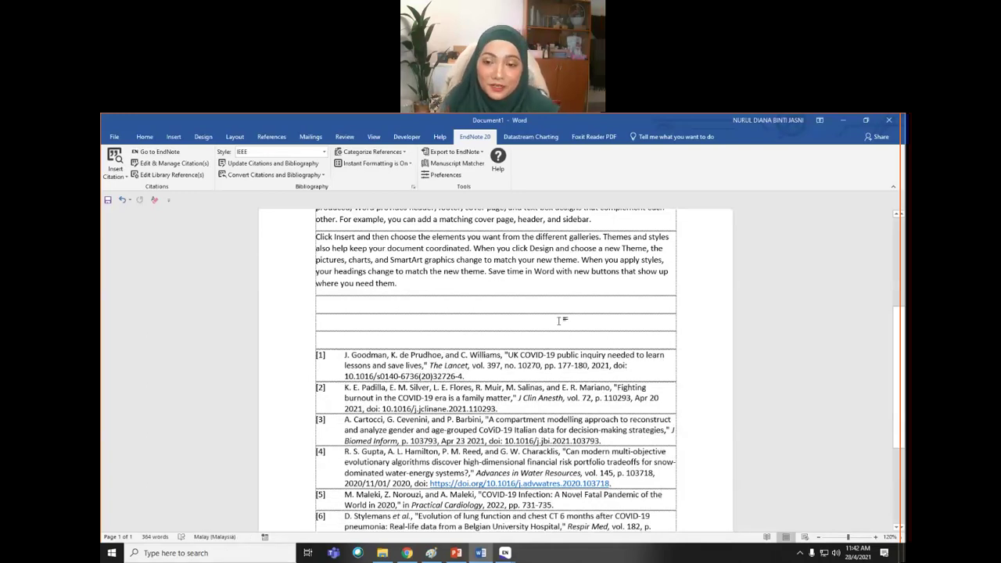
scroll(469, 320, down, 4)
scroll(391, 344, up, 5)
click(339, 368)
text(R)
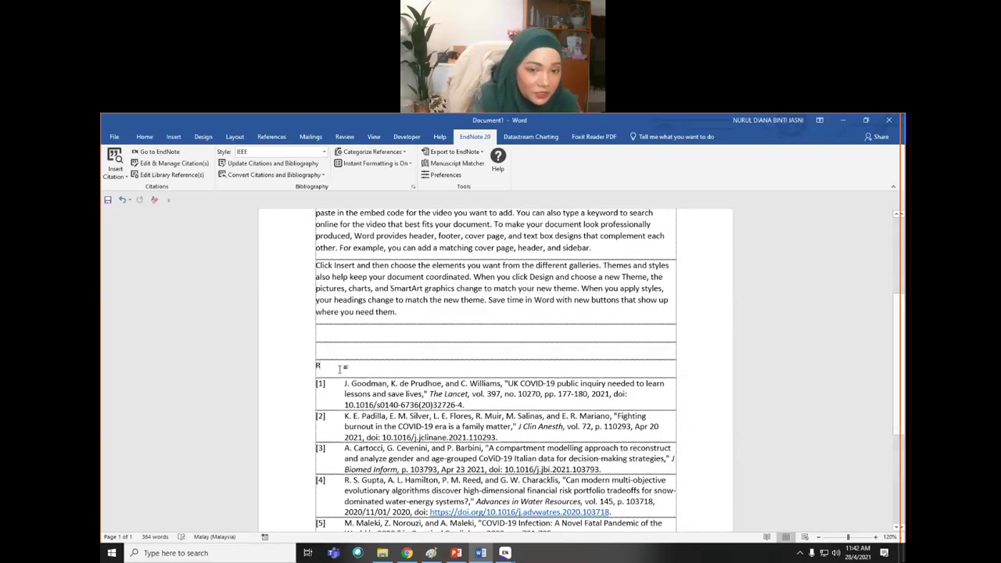
text(eferences)
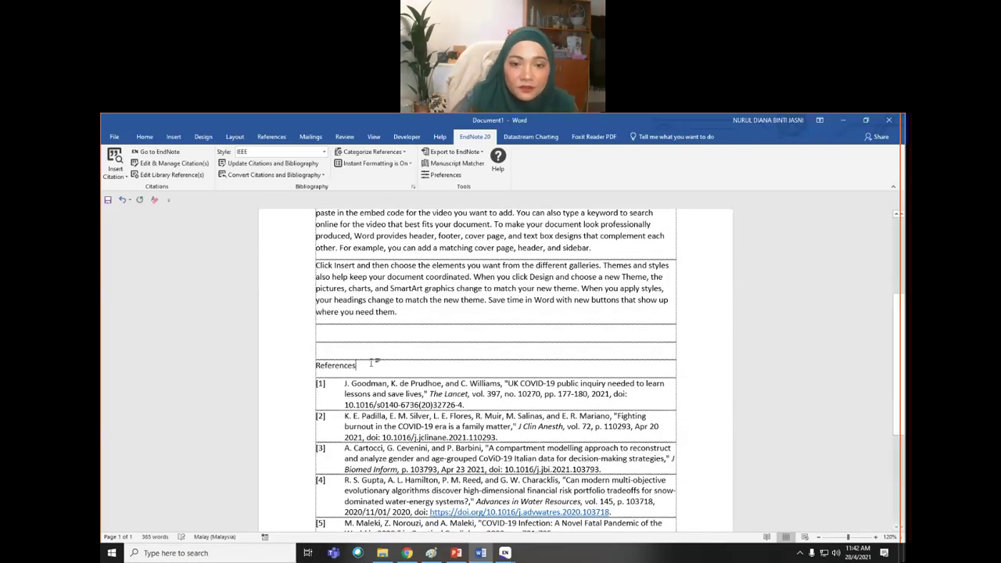
drag(369, 366, 312, 366)
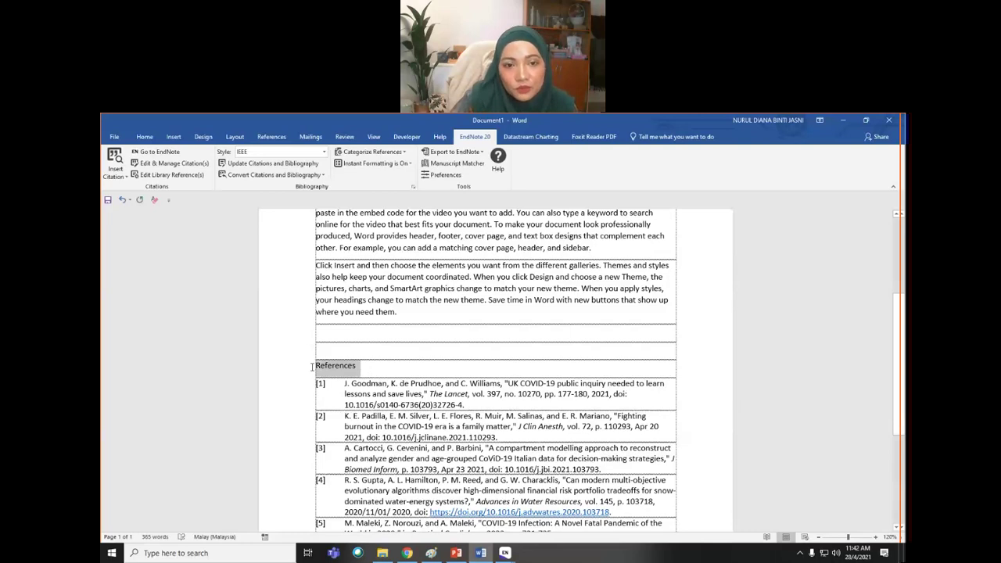
click(145, 136)
click(186, 170)
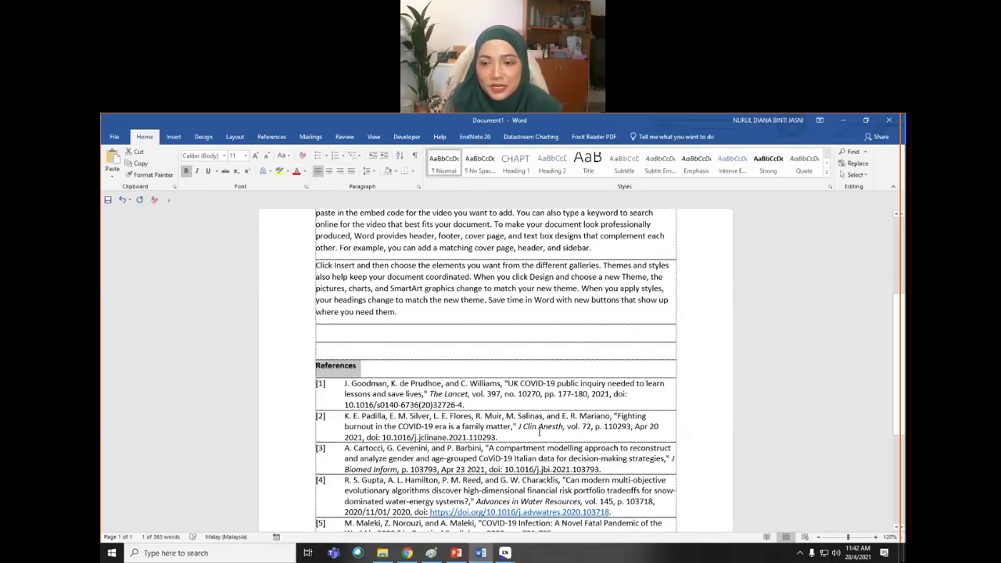
scroll(446, 272, down, 3)
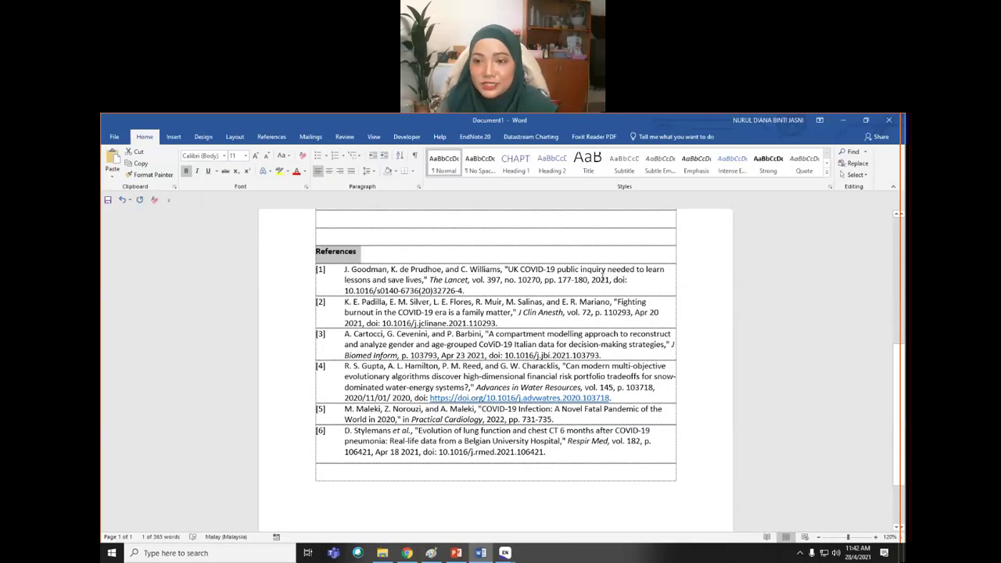
- Justify reference entries [1]–[6] and add space after each paragraph
drag(317, 269, 317, 472)
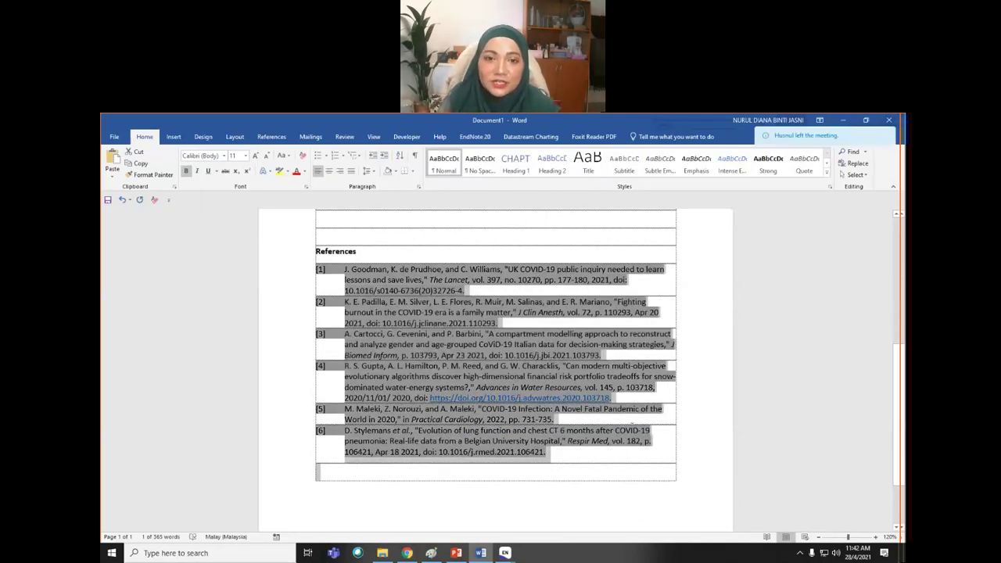
click(351, 174)
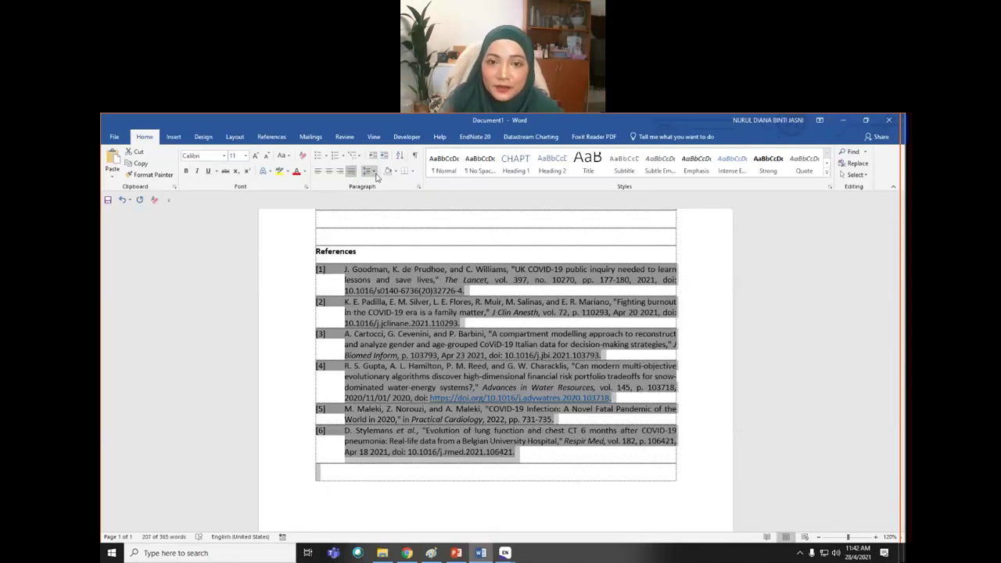
click(374, 172)
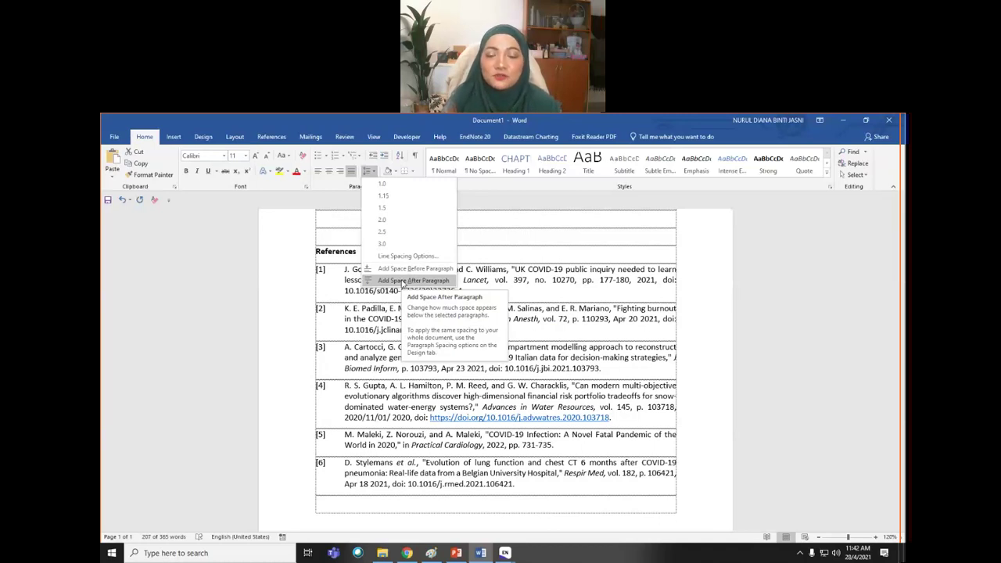
click(403, 282)
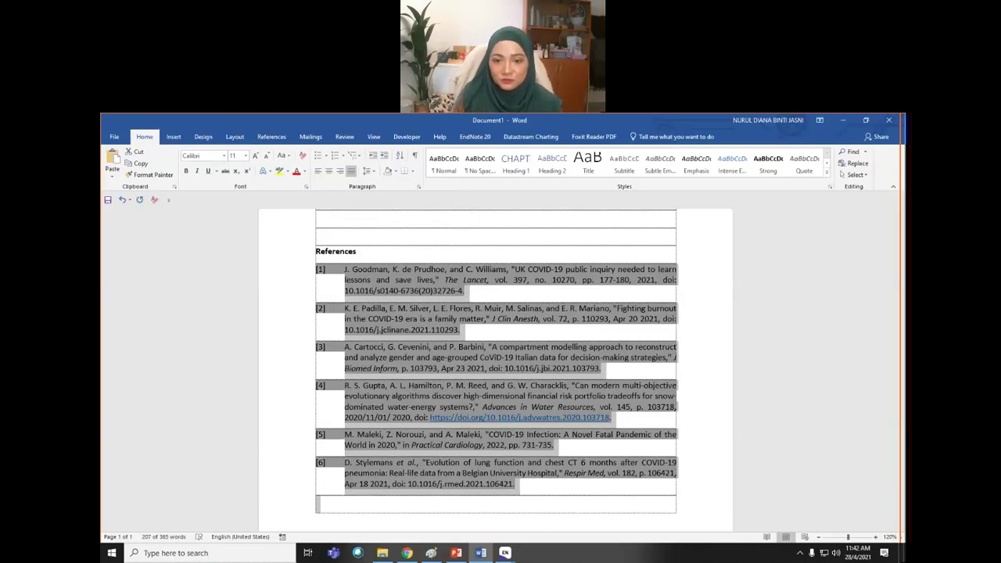
click(578, 489)
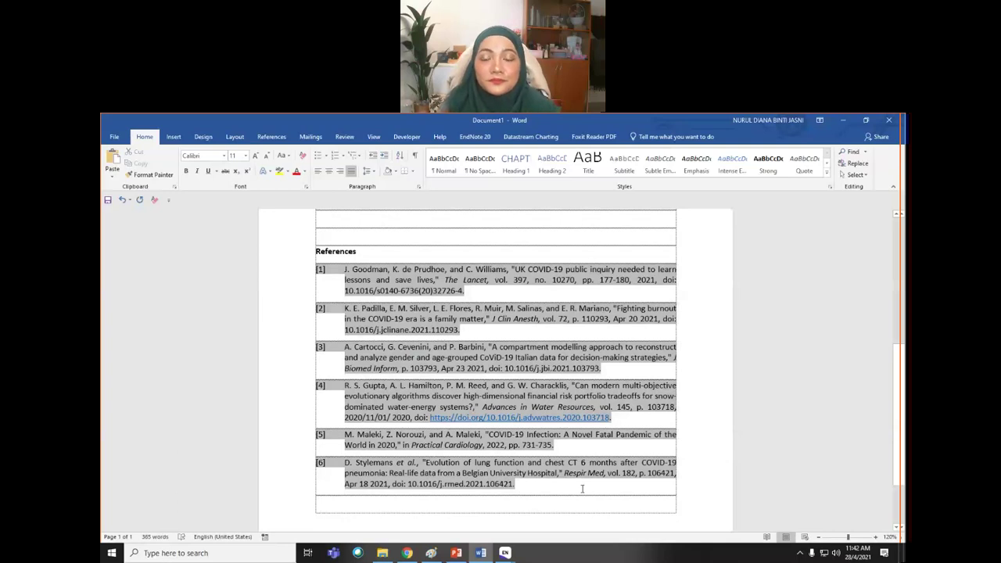
- Lower the speaker volume to 52, then return to the body paragraph in Word
click(837, 555)
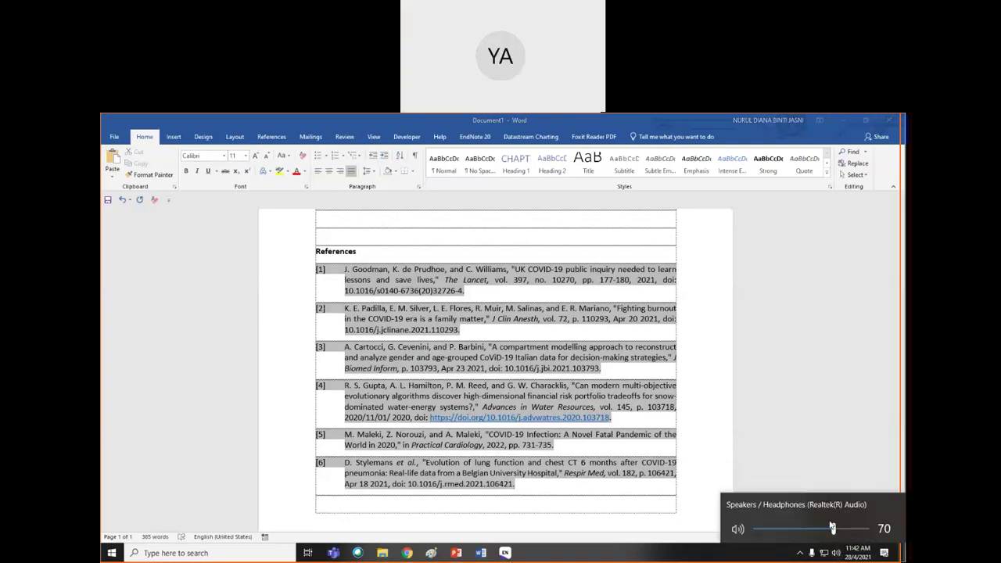
drag(833, 530, 813, 529)
click(566, 487)
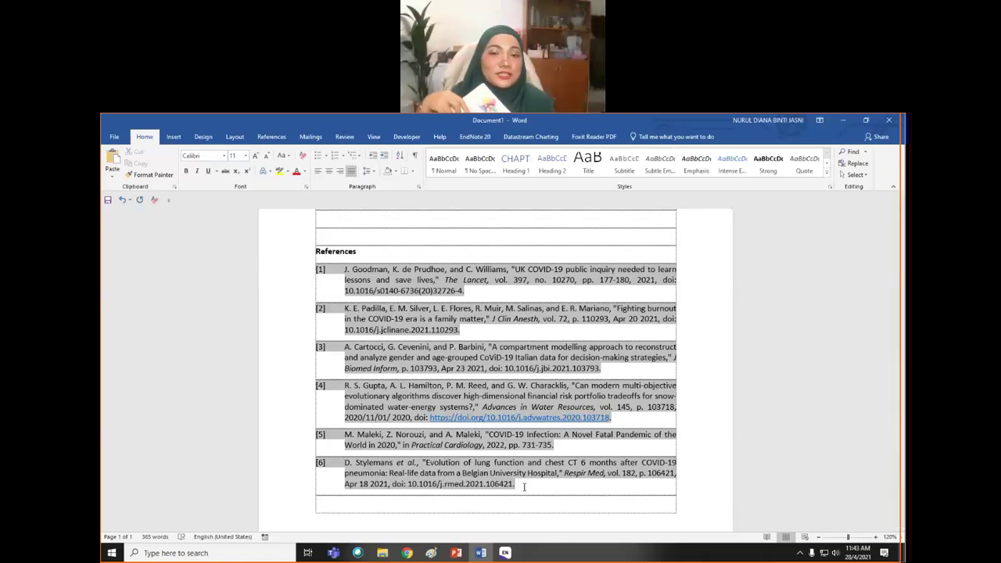
scroll(523, 483, up, 3)
scroll(520, 479, up, 3)
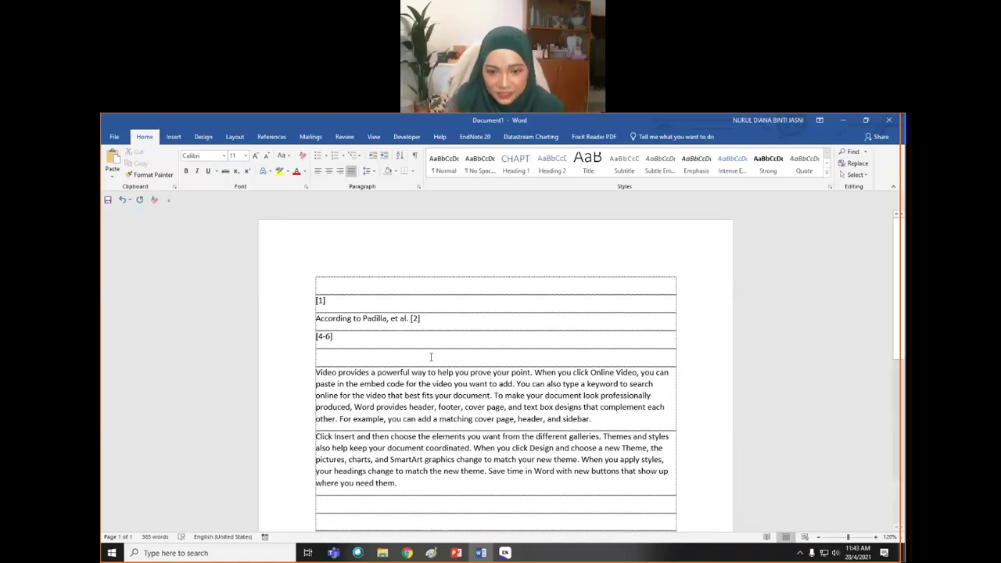
click(438, 395)
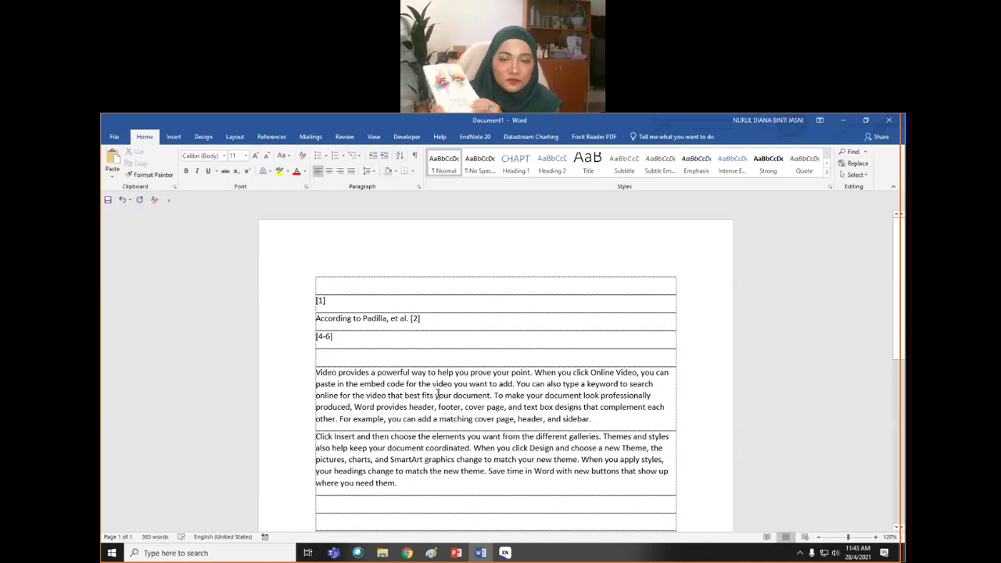
scroll(442, 395, down, 3)
scroll(446, 397, down, 5)
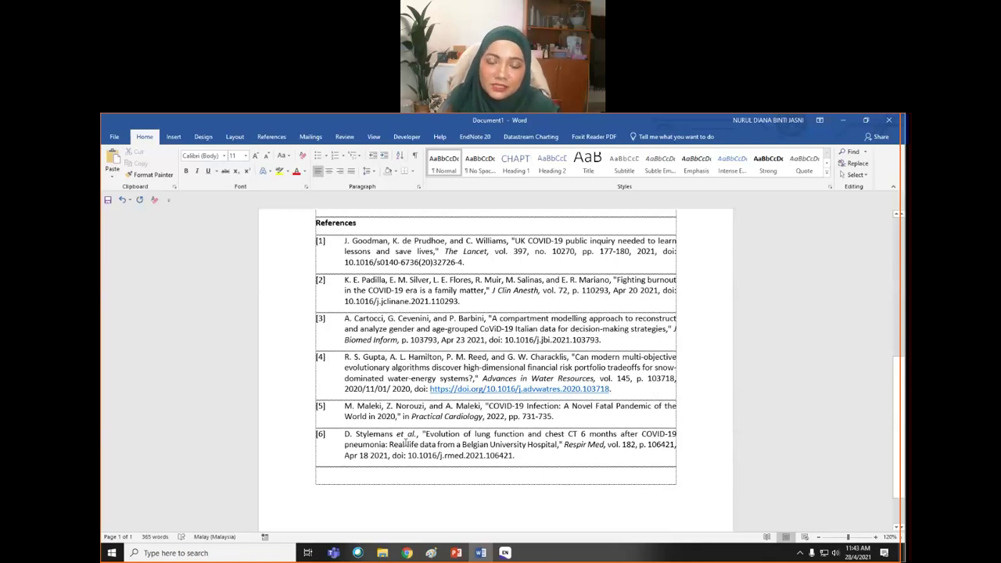
scroll(404, 442, up, 8)
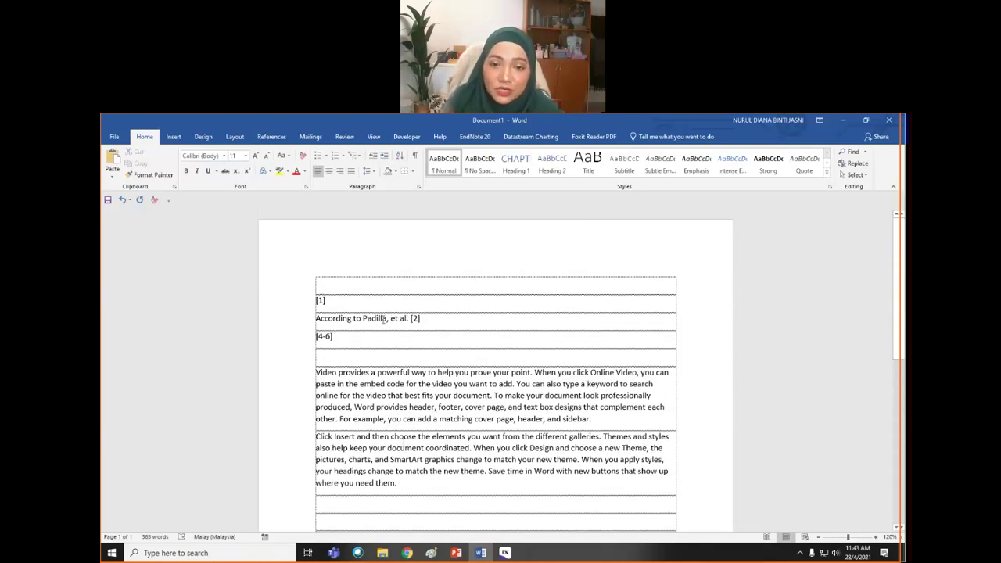
scroll(384, 319, down, 9)
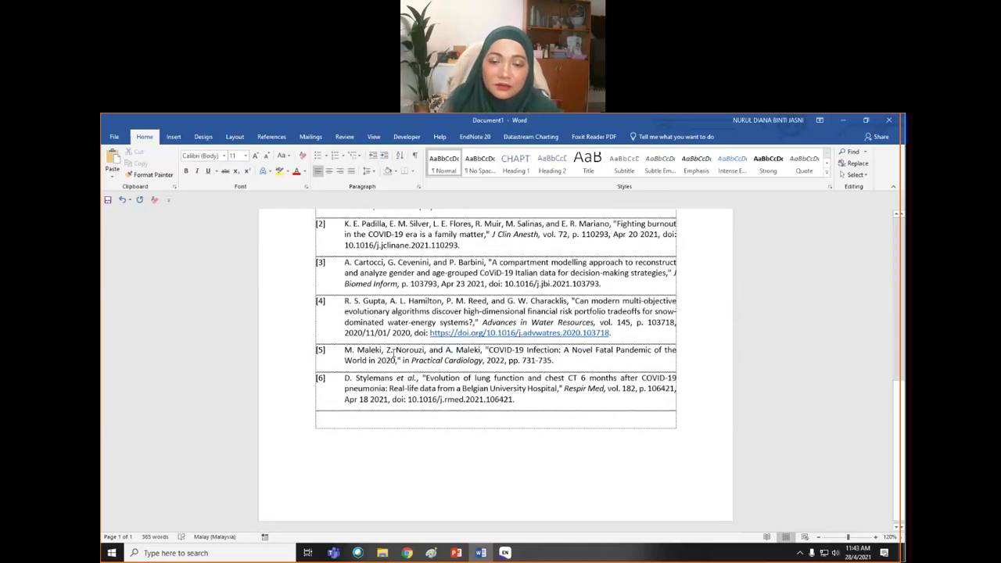
click(402, 388)
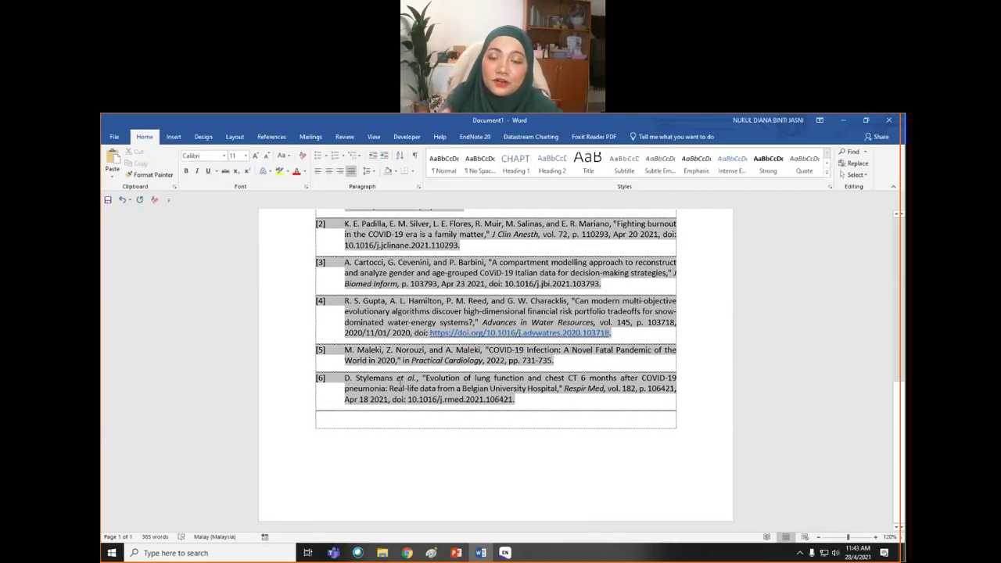
scroll(412, 265, up, 7)
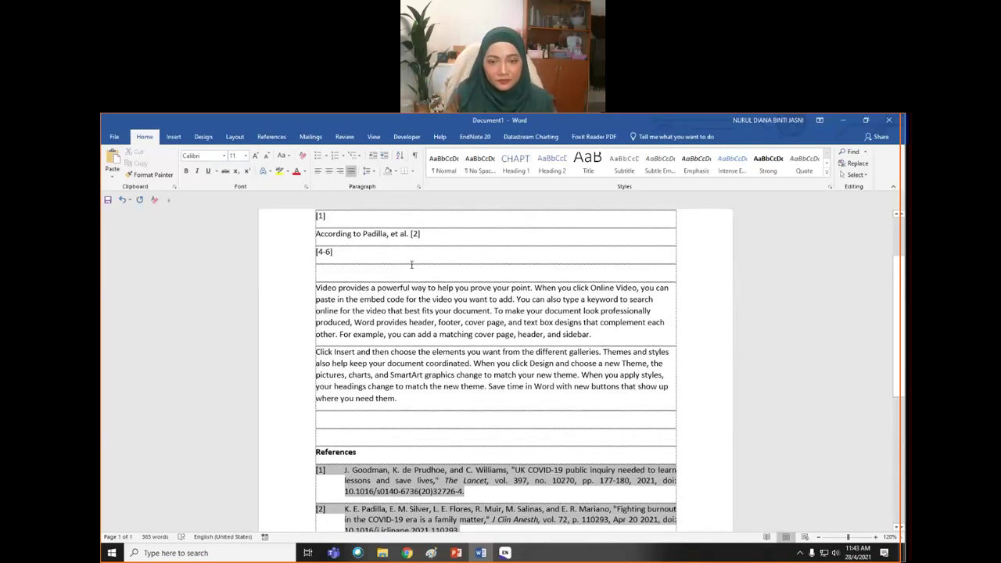
click(331, 274)
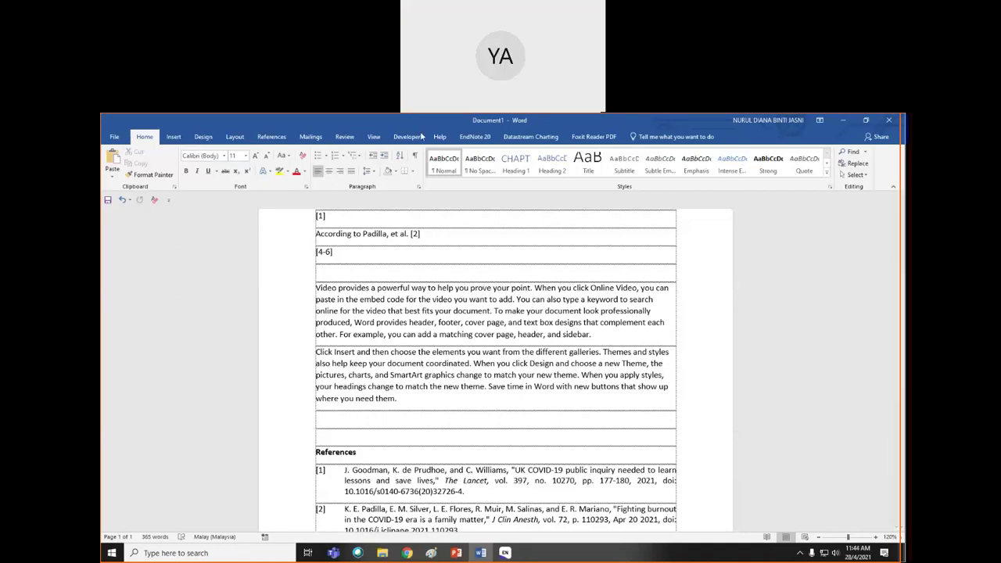
click(475, 136)
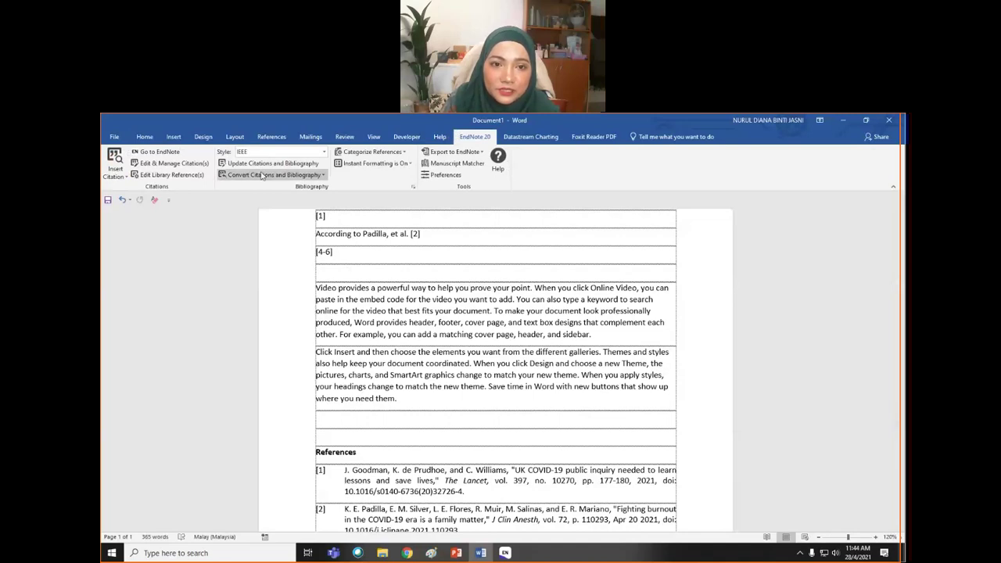
click(188, 179)
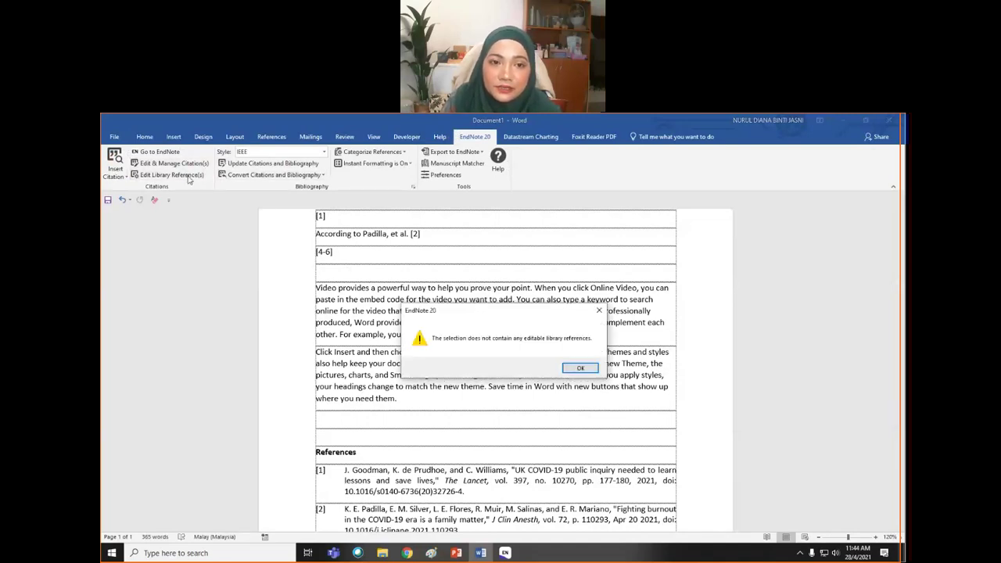
click(580, 369)
click(391, 319)
click(173, 162)
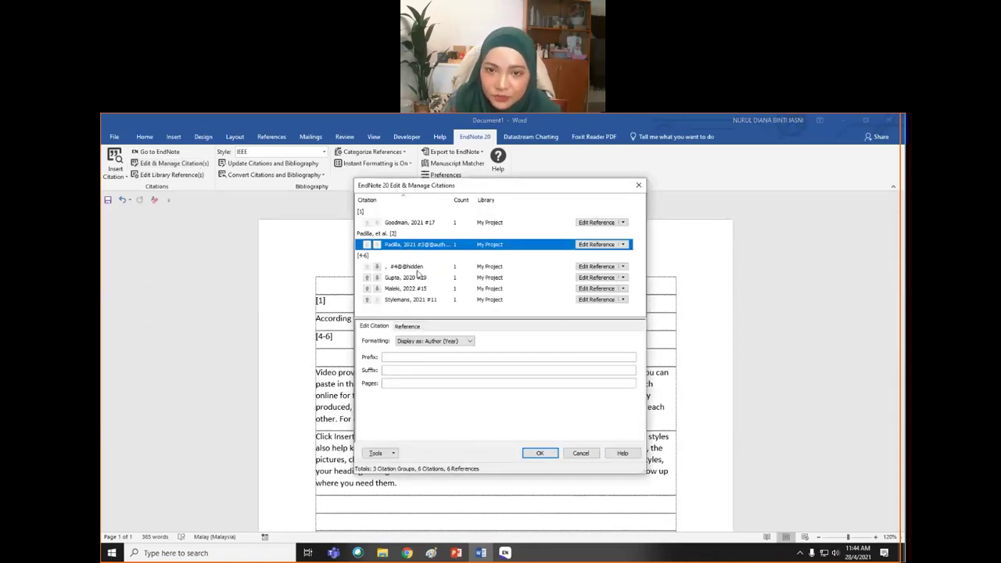
click(468, 343)
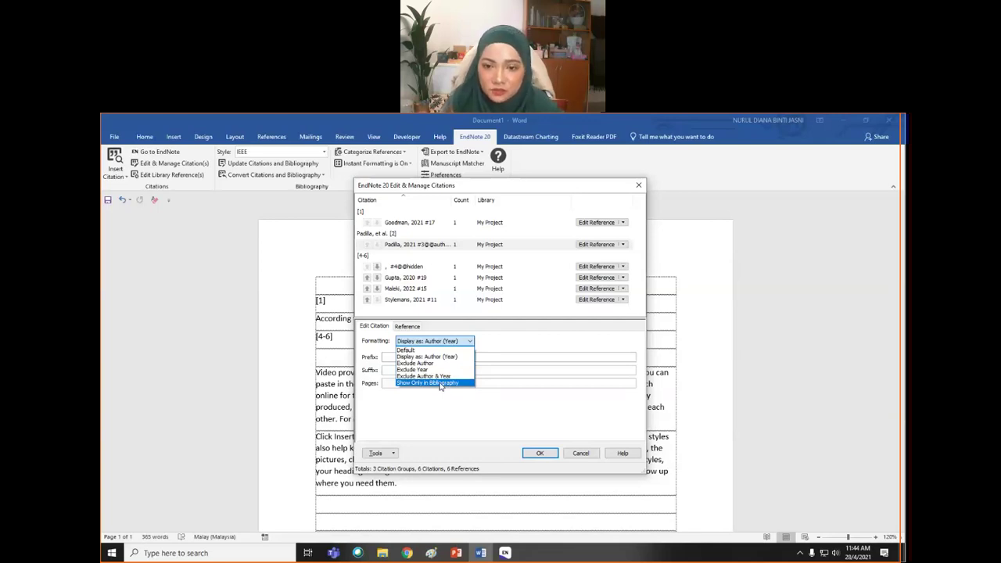
click(578, 457)
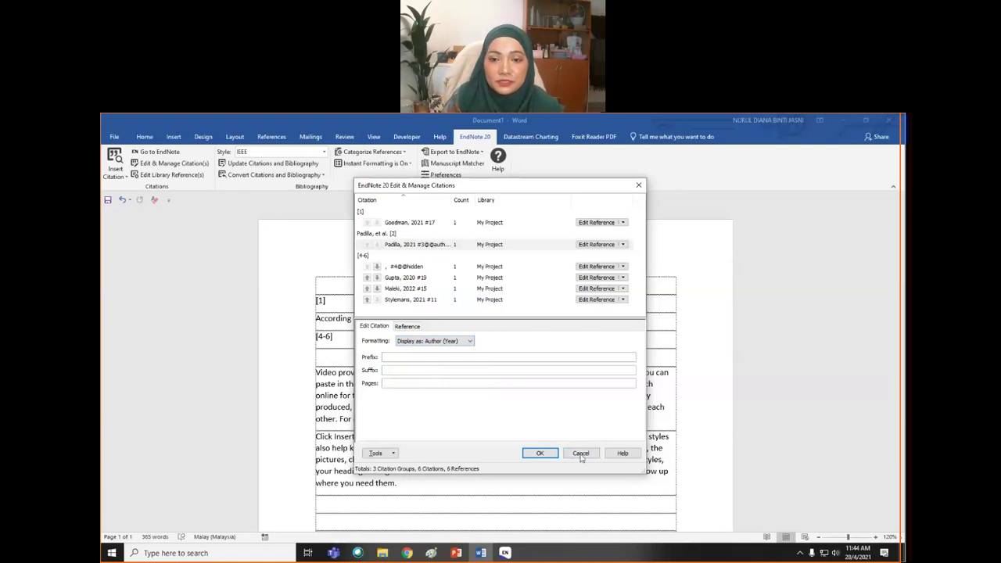
click(583, 455)
click(331, 337)
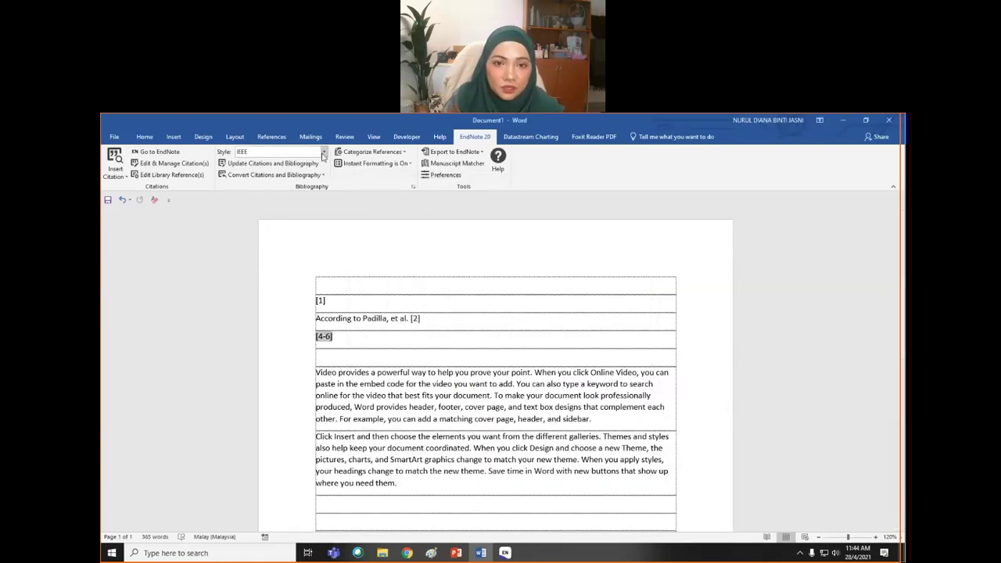
- Switch the citation style to Author-Date, then to APA 7th
click(323, 152)
click(314, 192)
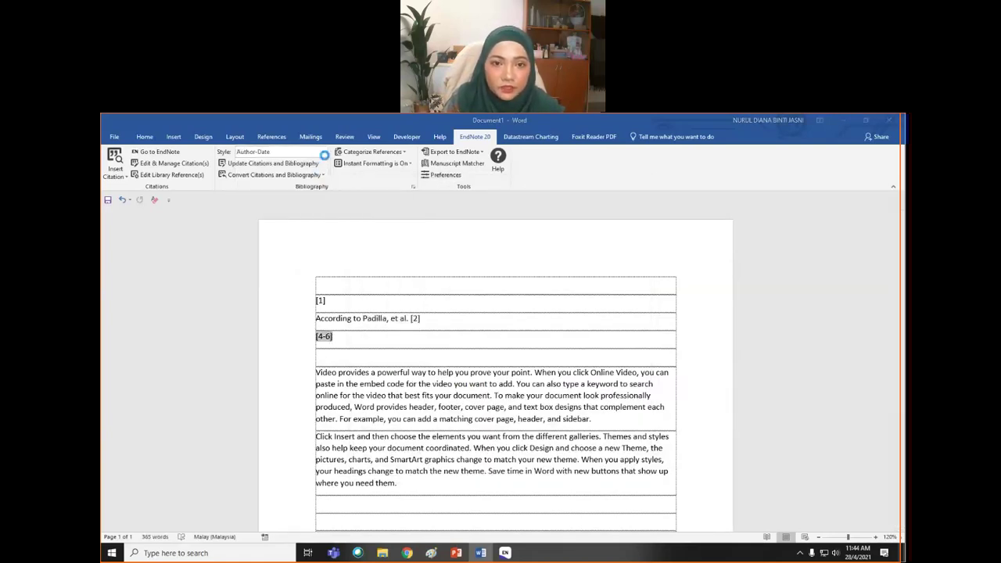
click(323, 152)
click(304, 180)
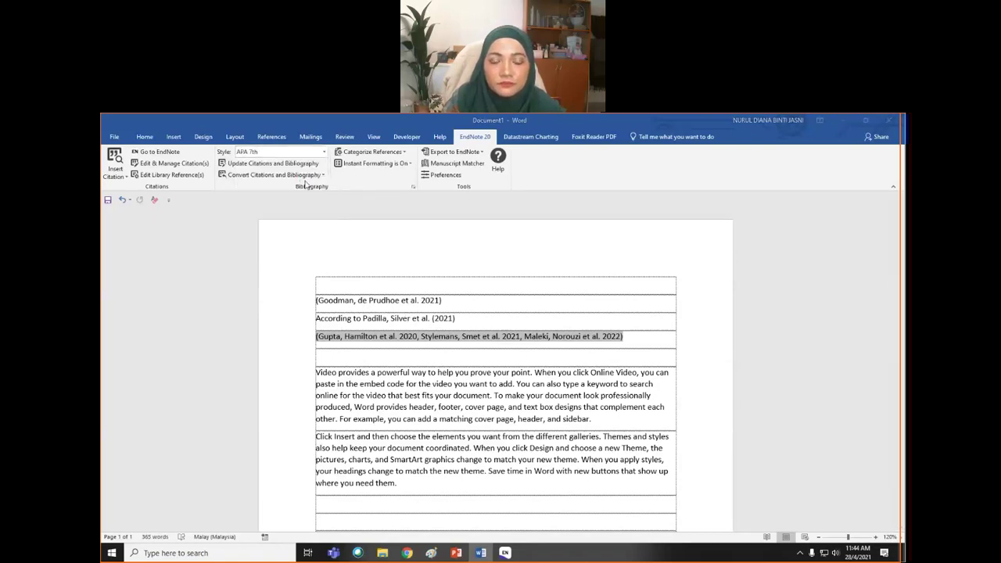
- Add pages 55-56 to the Goodman citation with Edit & Manage Citation(s)
click(397, 301)
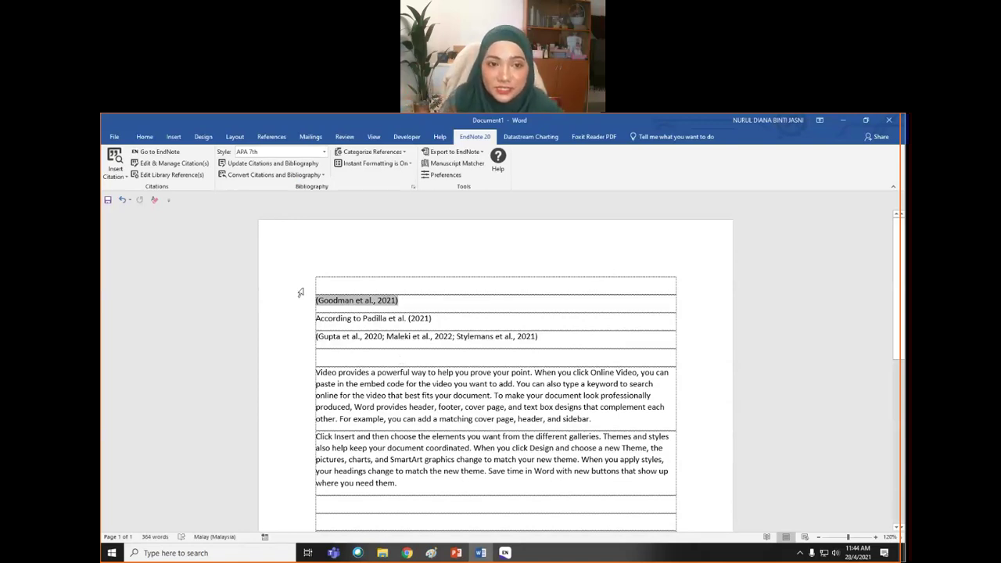
click(198, 164)
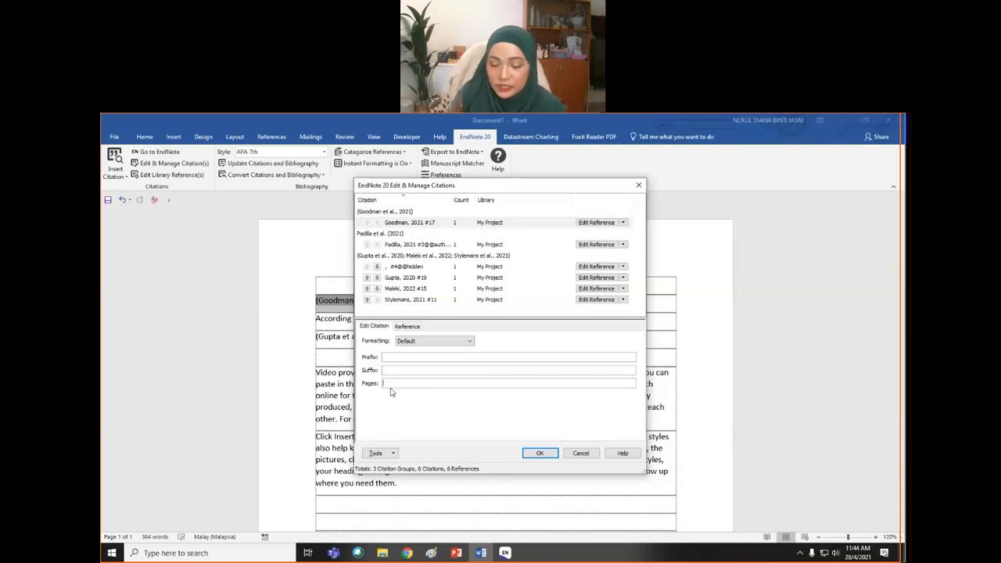
text(55-)
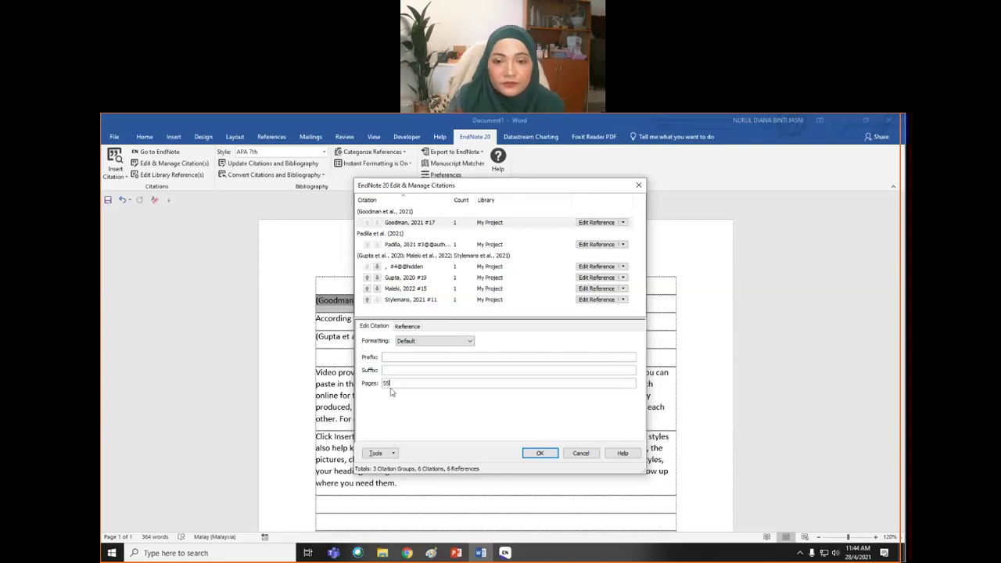
text(56)
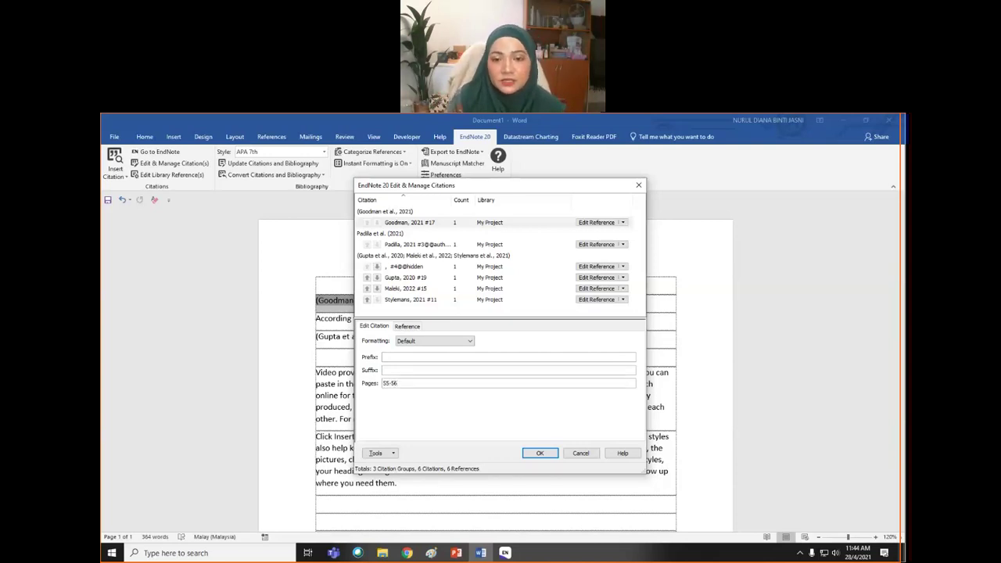
click(540, 454)
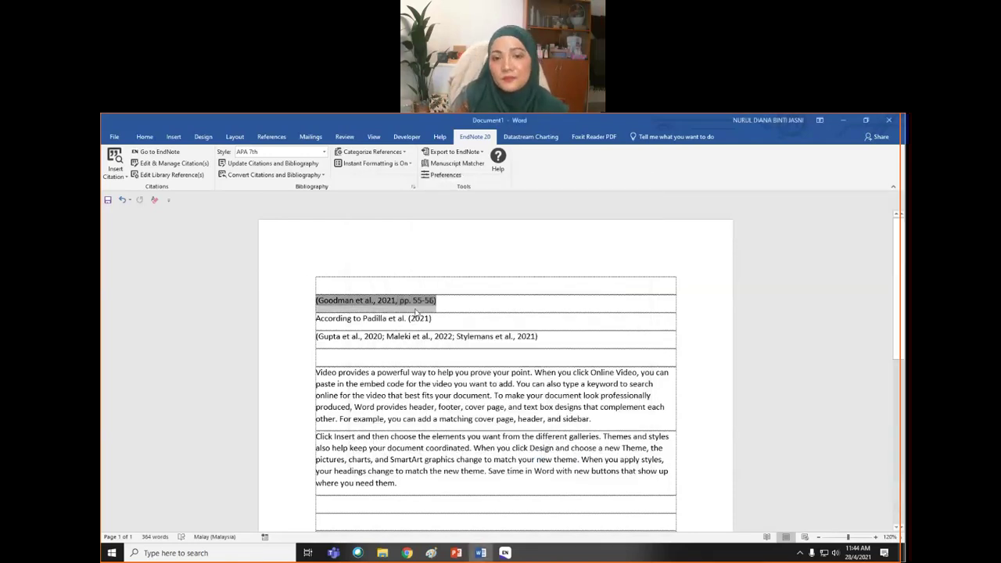
click(452, 302)
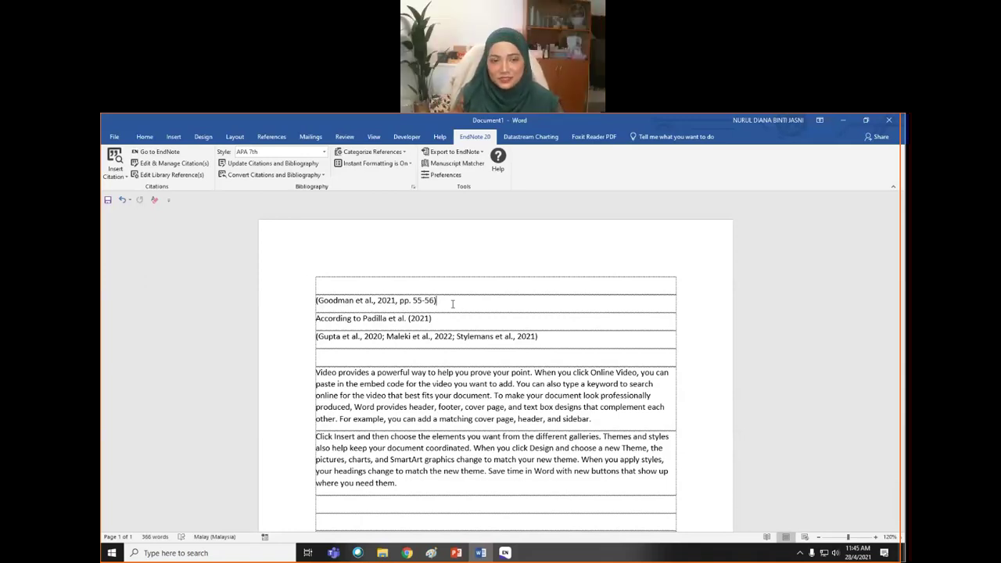
- Bring the My Project.enl EndNote library window to the front
click(506, 554)
click(559, 524)
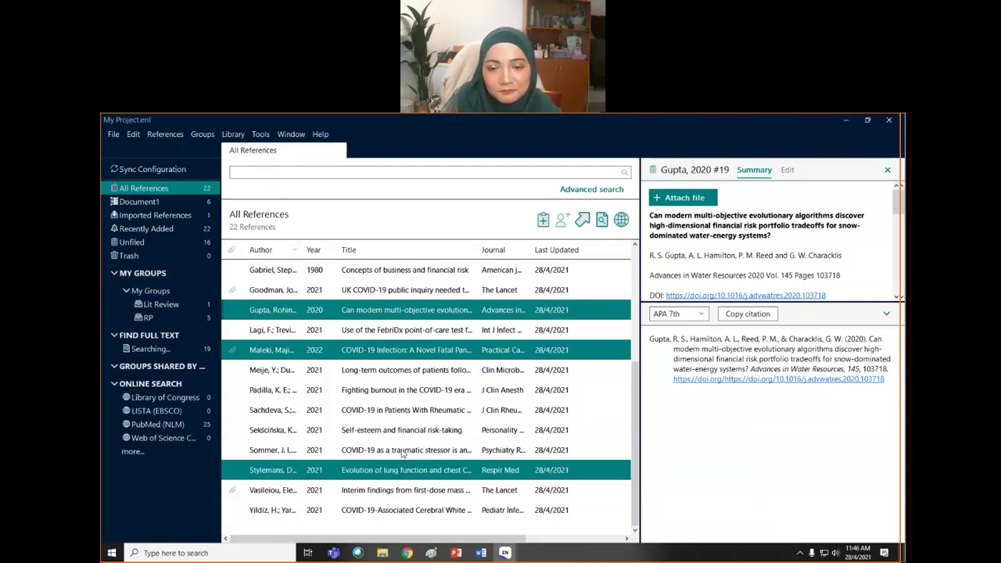
- View the Sekścińska 2021 reference in My Project, then return to the Word document
click(404, 431)
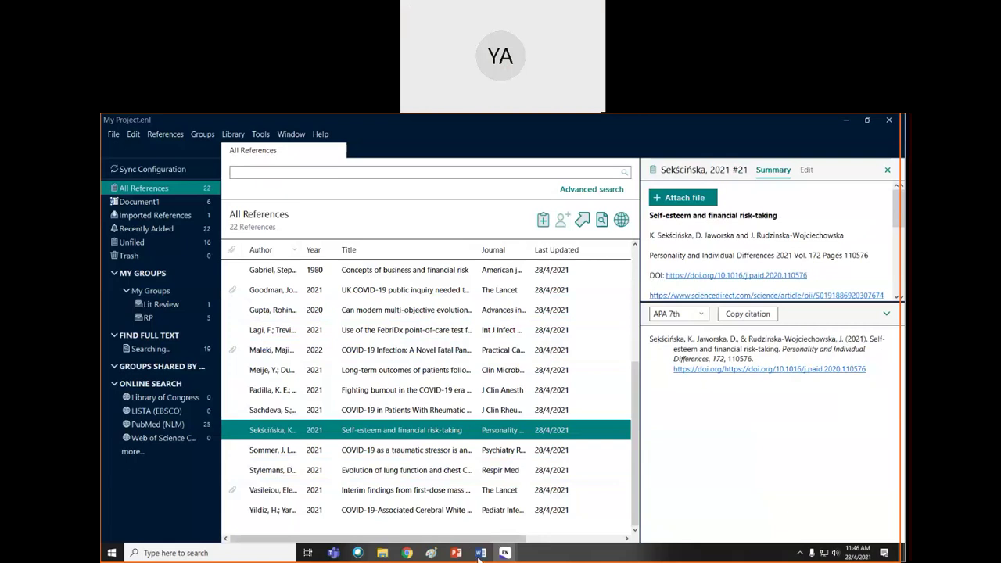
click(479, 553)
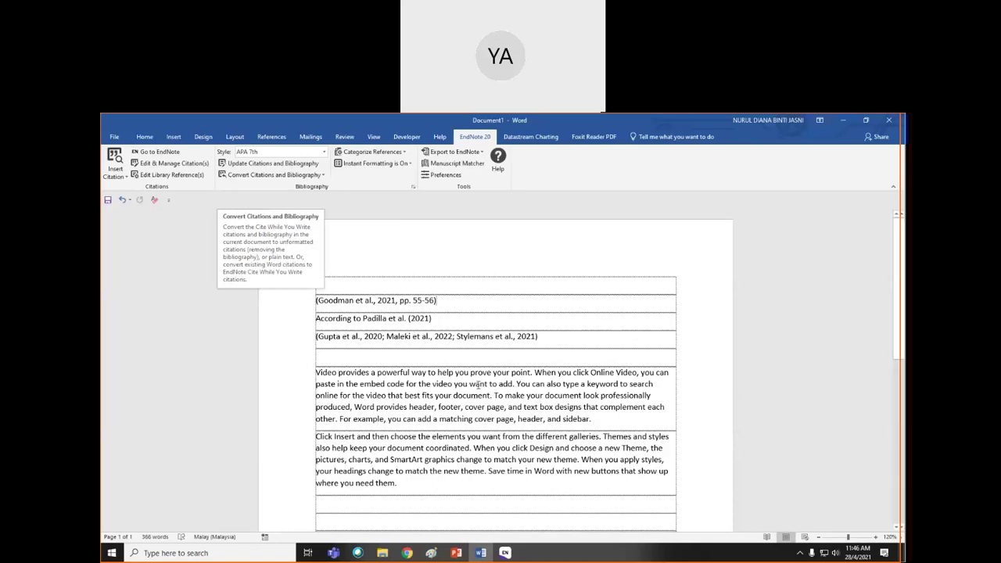
- Review EndNote's Convert Citations and Bibliography options without converting, then go to File > Info
click(323, 175)
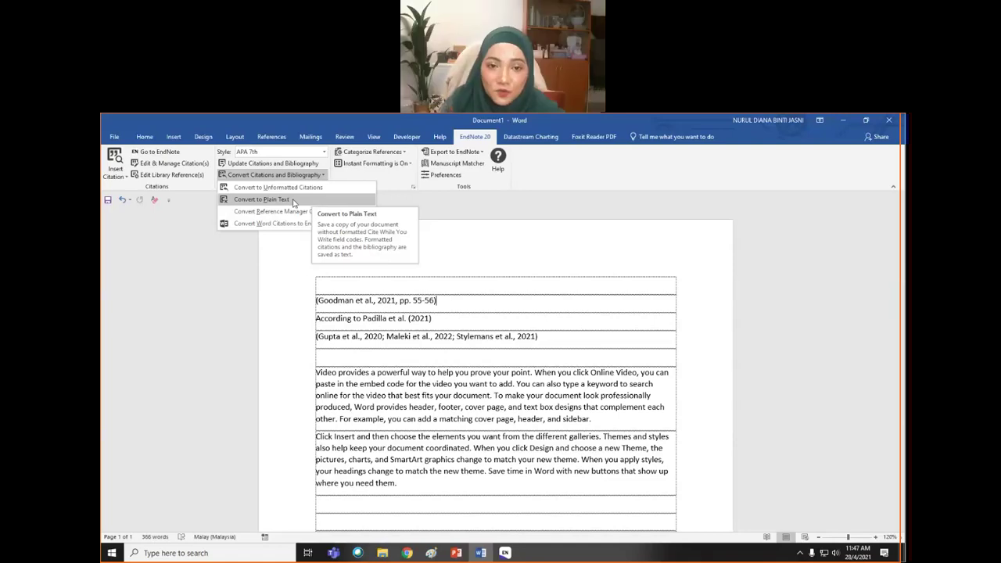
click(520, 405)
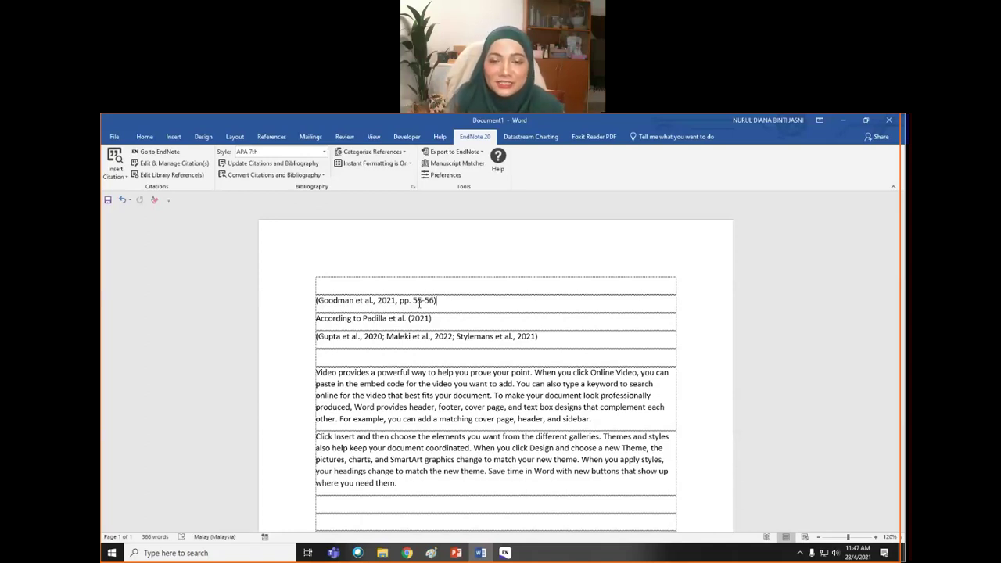
click(115, 137)
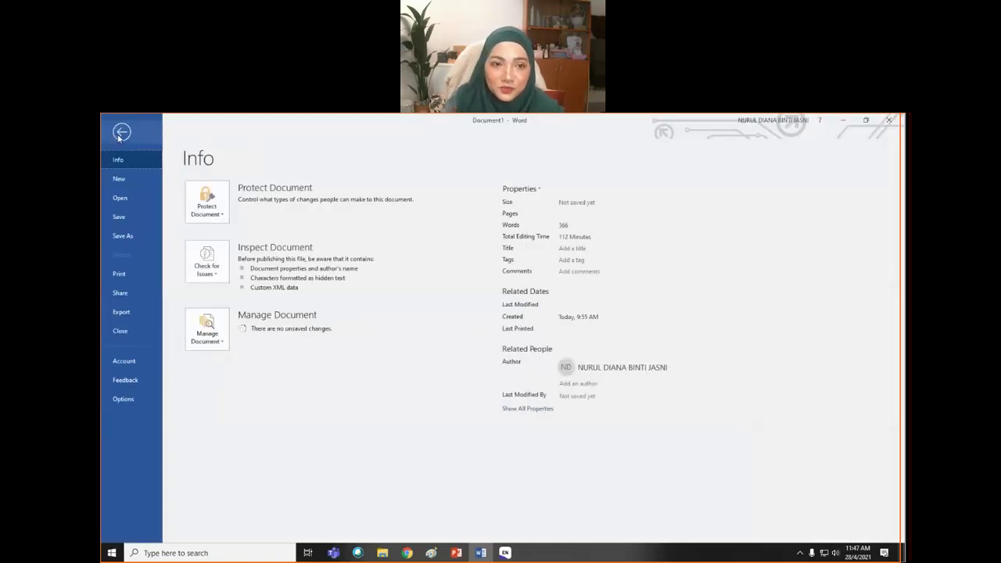
- Toggle 'Show field codes instead of their values' in Word's Advanced options and confirm with OK
click(120, 134)
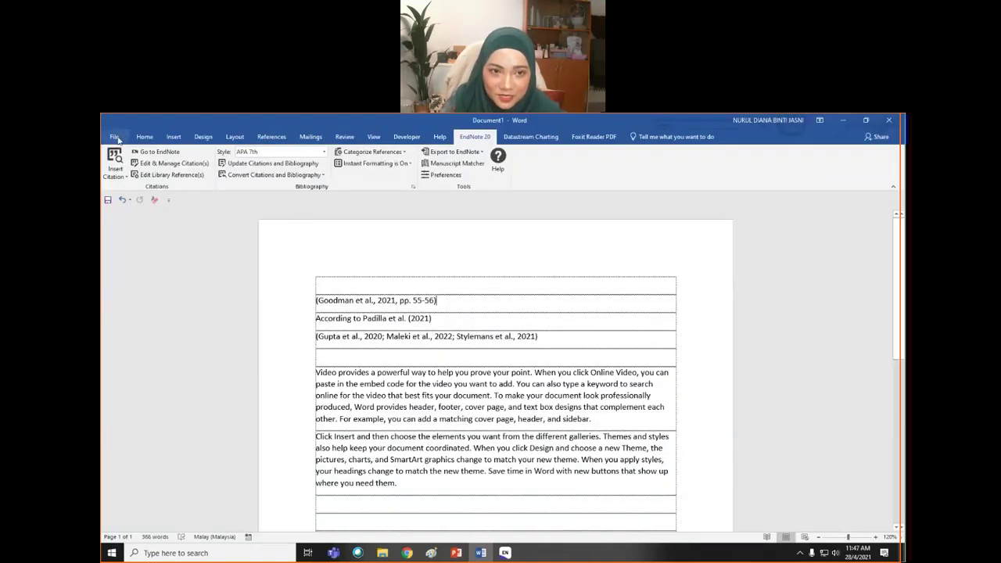
click(114, 138)
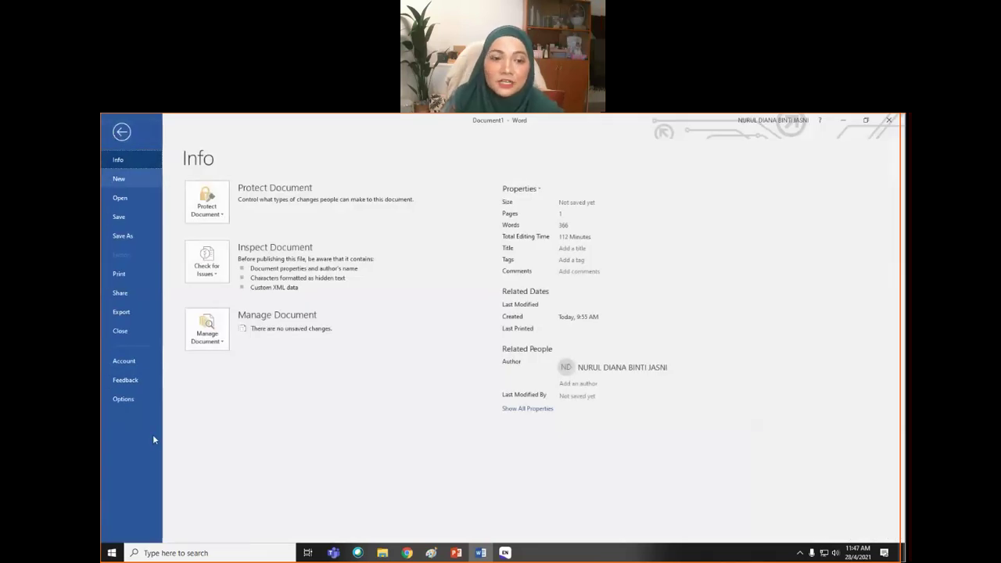
click(129, 400)
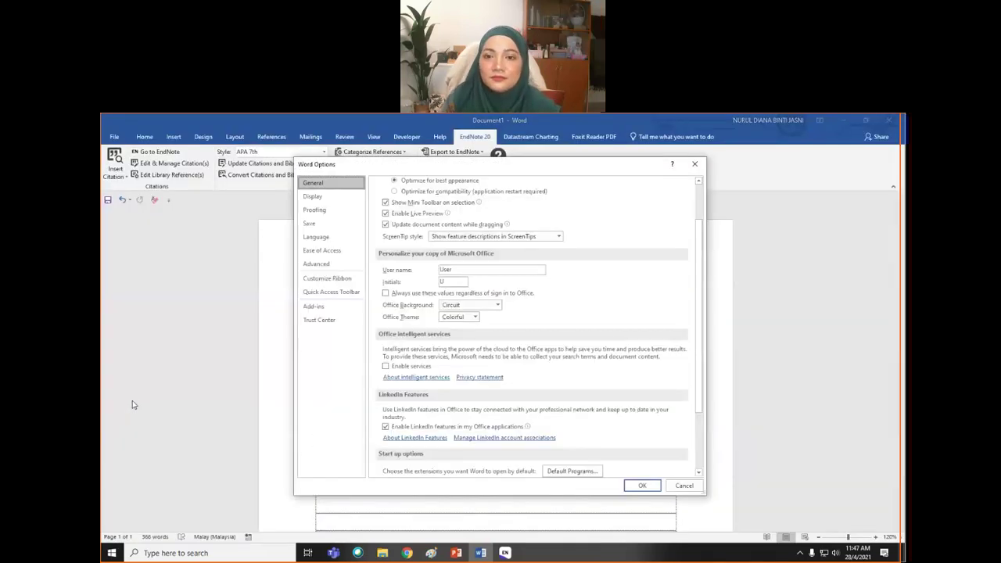
click(329, 252)
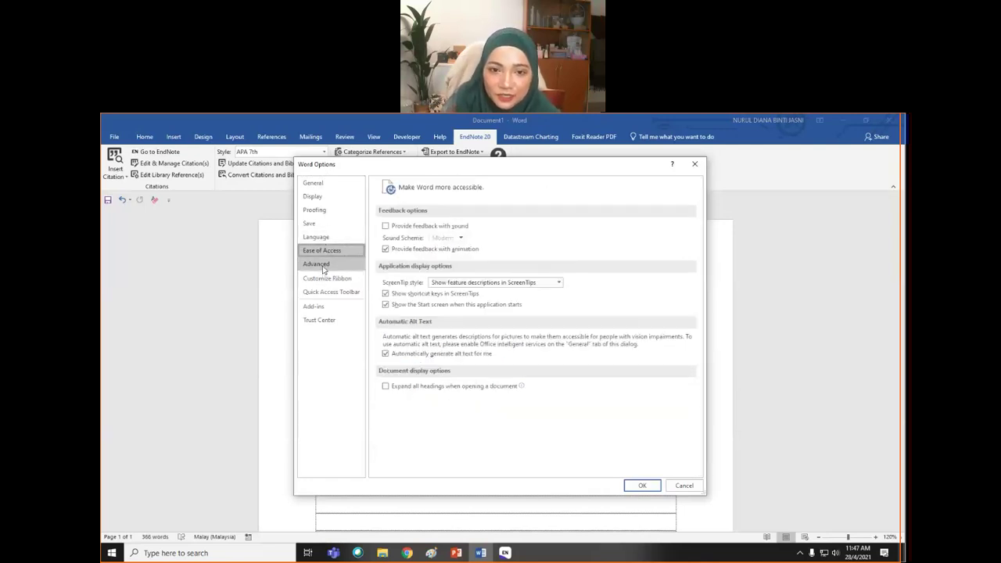
click(323, 268)
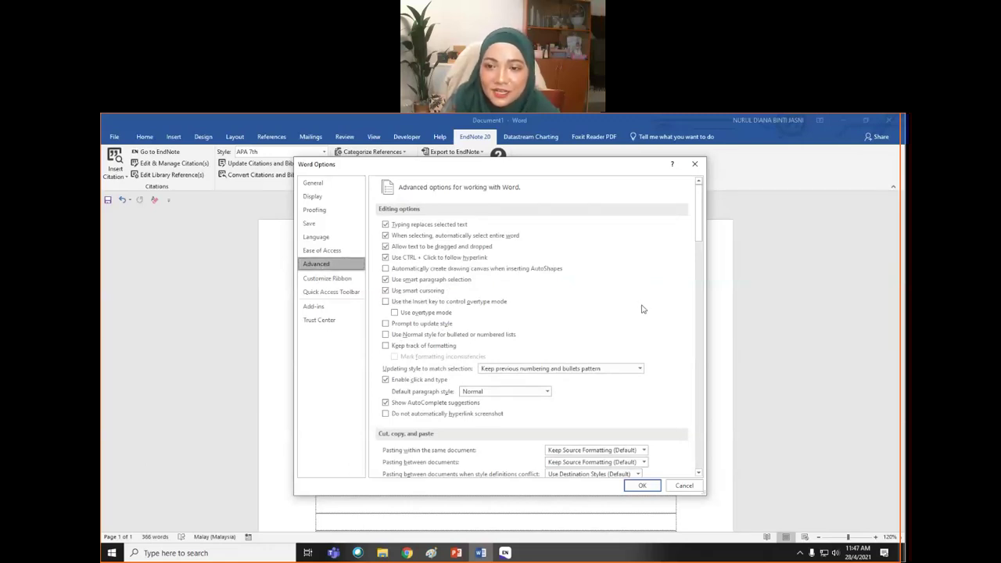
drag(700, 229, 698, 314)
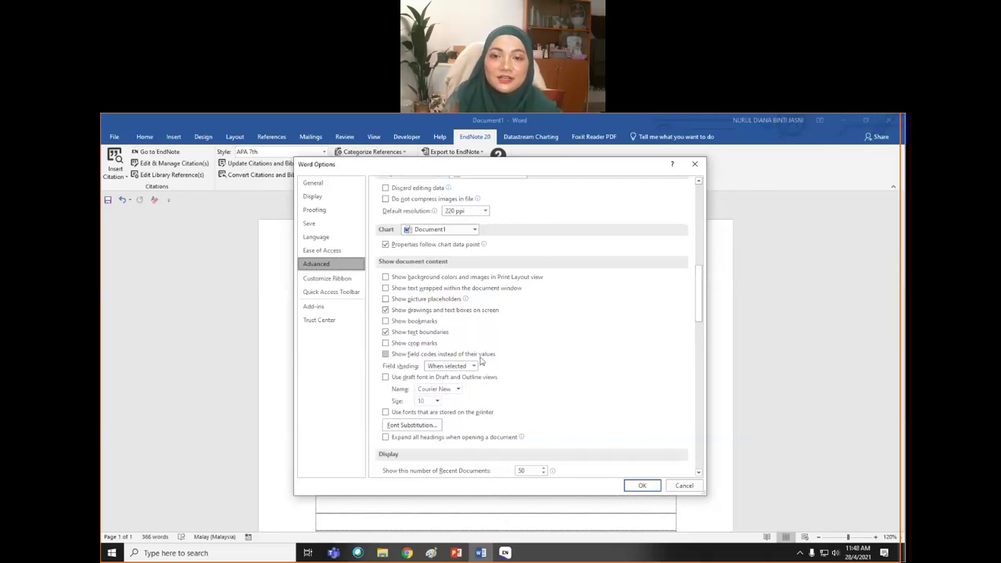
click(386, 356)
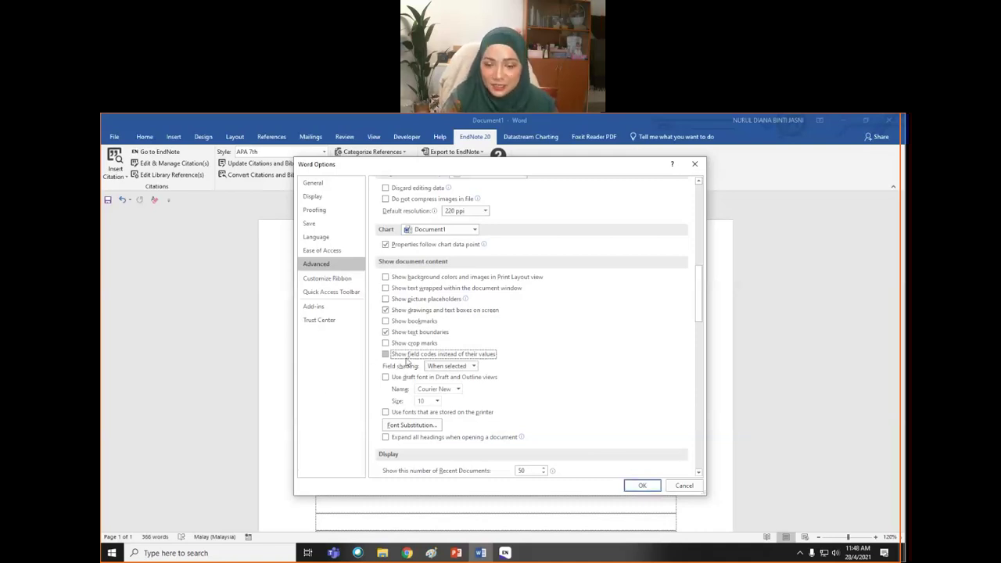
click(640, 484)
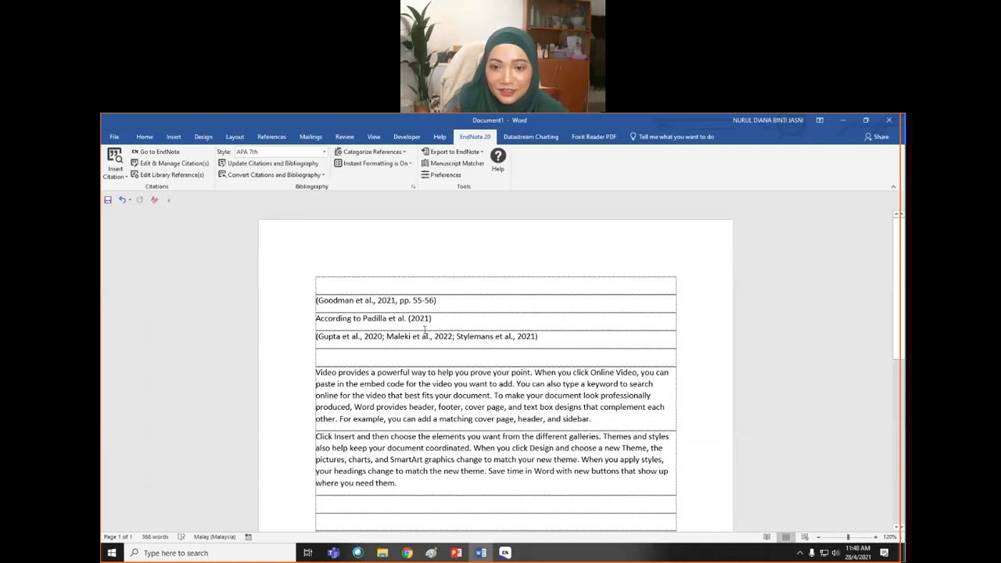
key(Down)
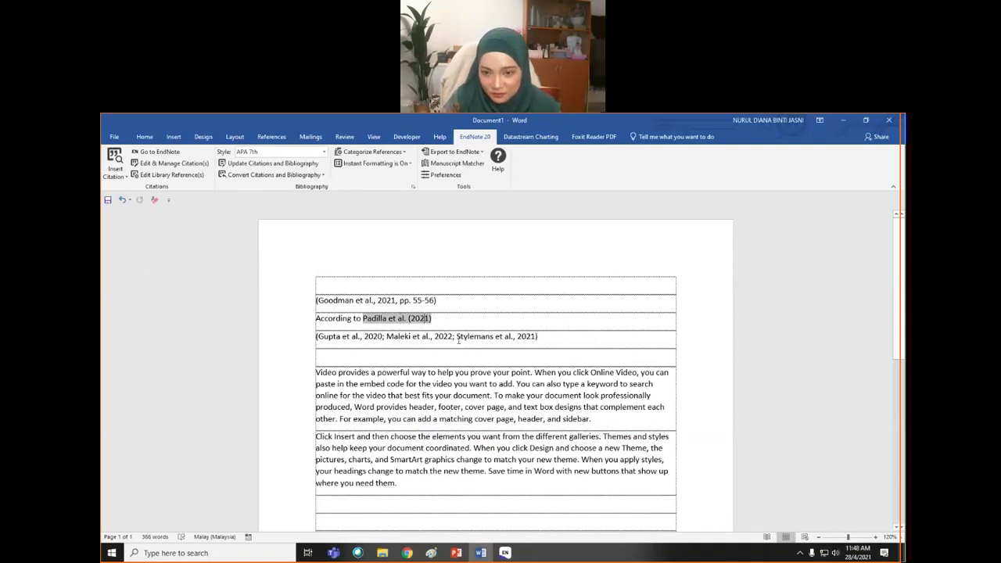
click(459, 338)
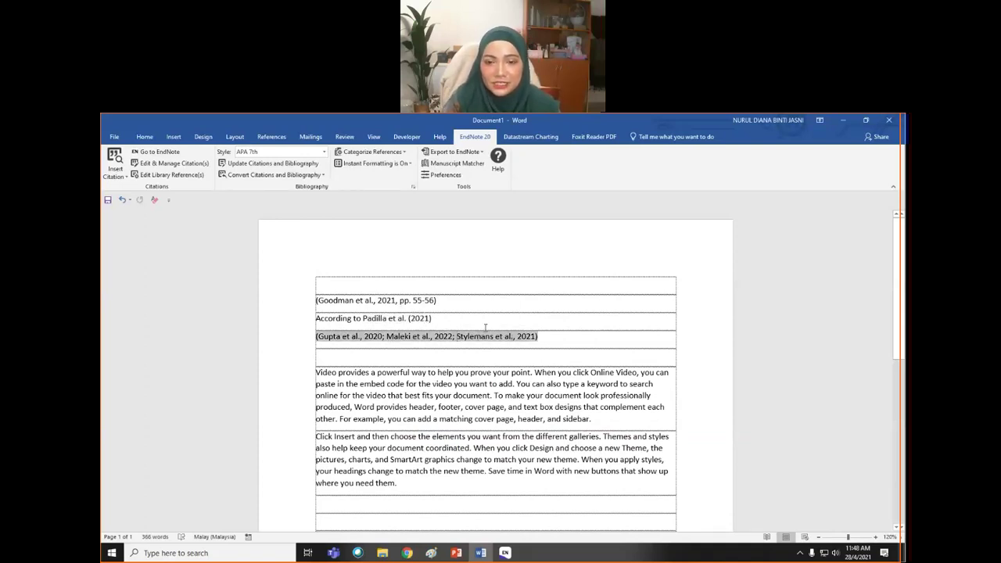
click(350, 300)
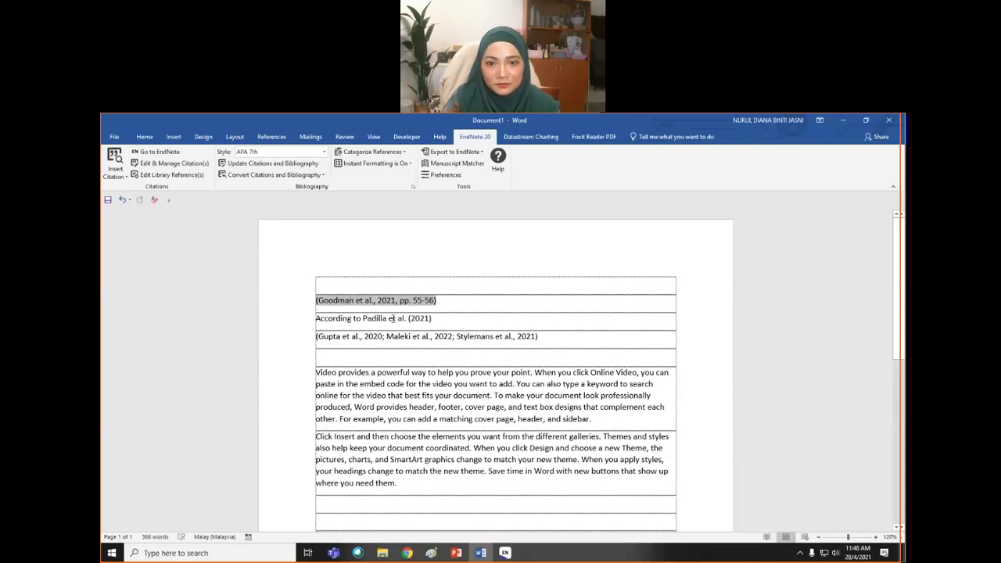
click(467, 337)
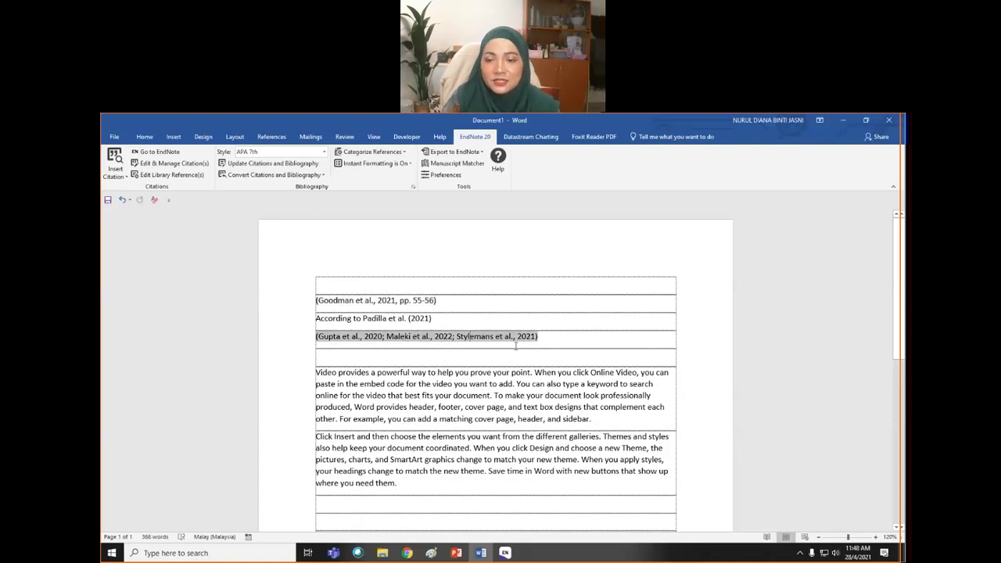
scroll(443, 426, down, 3)
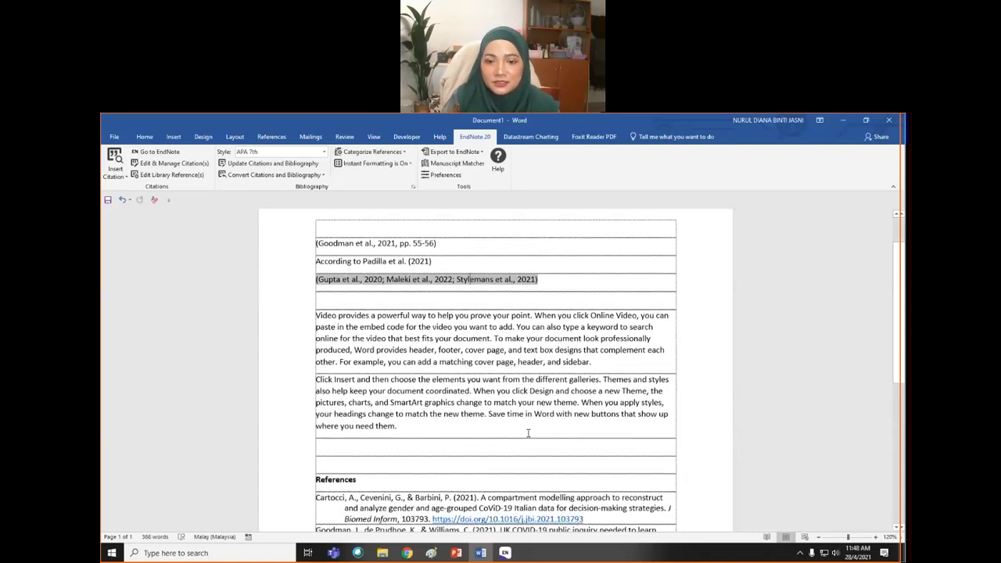
click(433, 412)
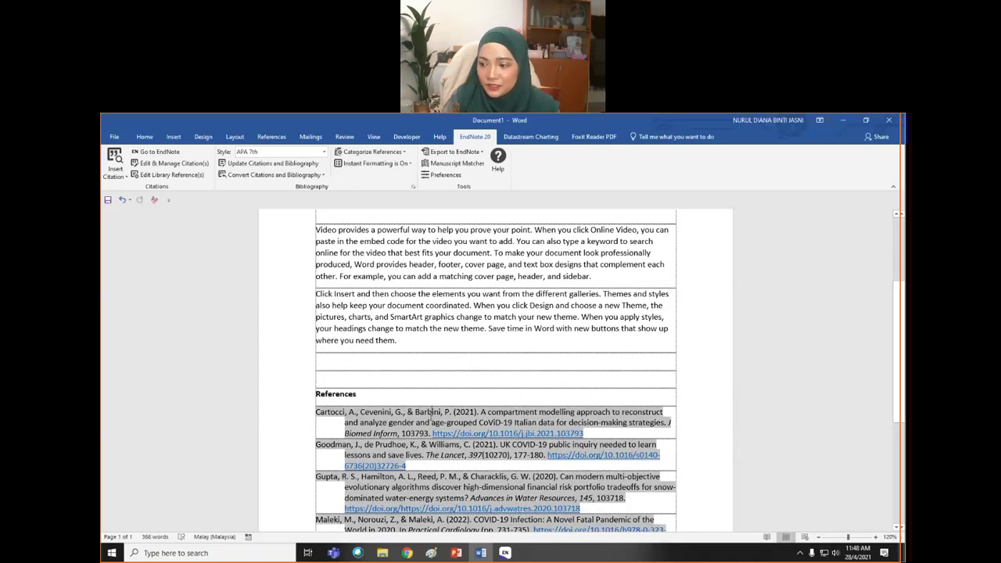
click(392, 411)
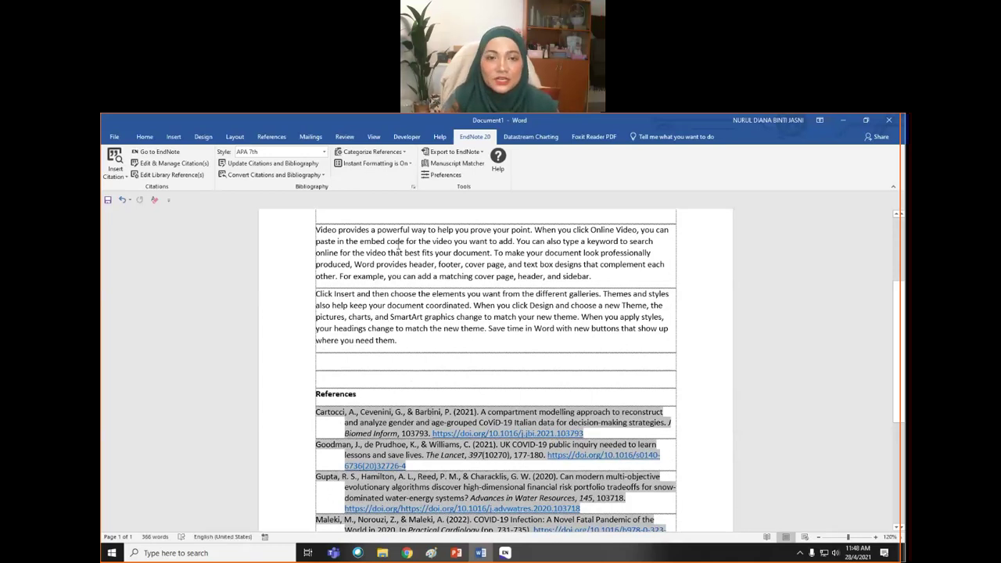
scroll(391, 384, up, 2)
scroll(388, 296, up, 3)
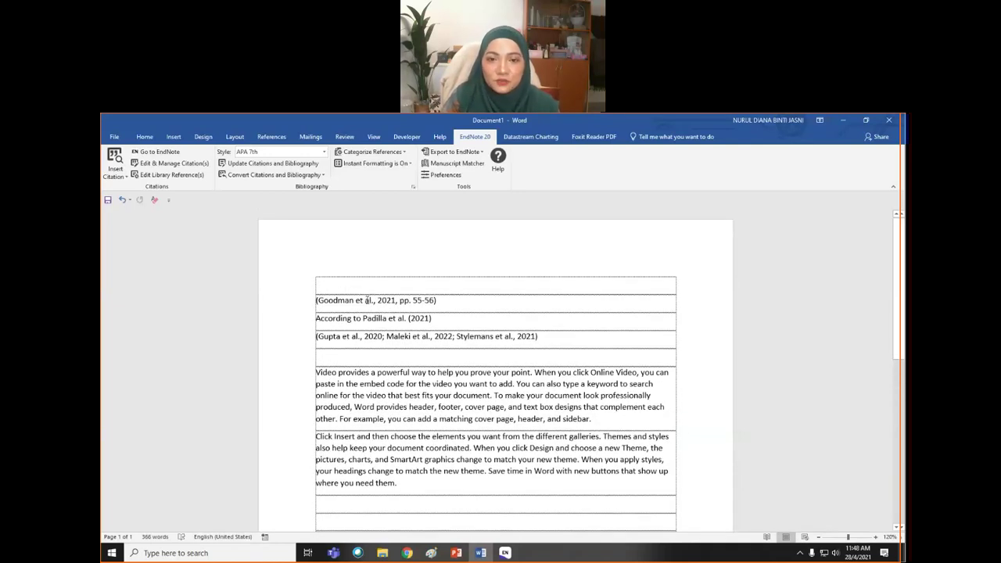
click(366, 300)
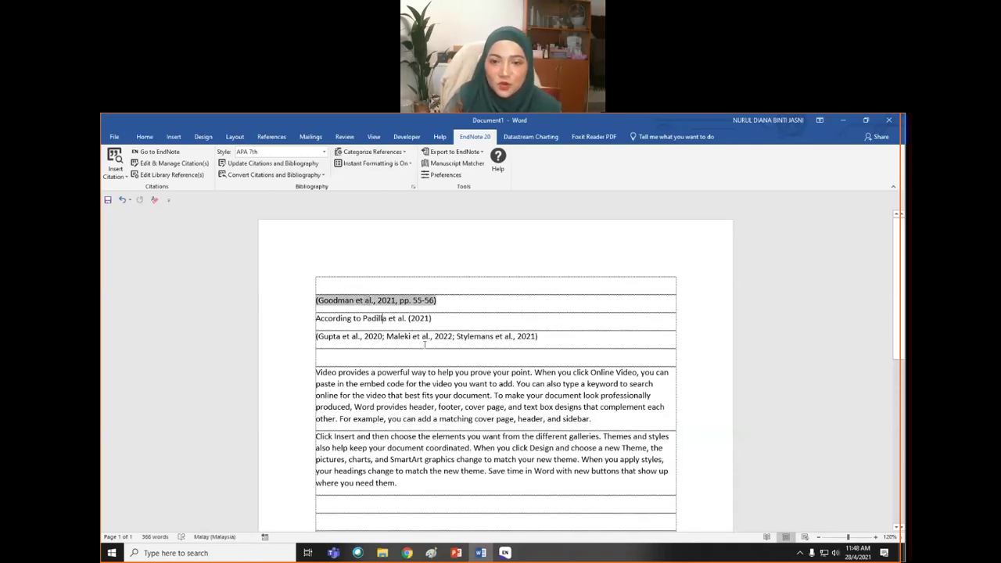
click(383, 320)
- Set Word's Advanced option Field shading to 'When selected' and apply it
click(115, 137)
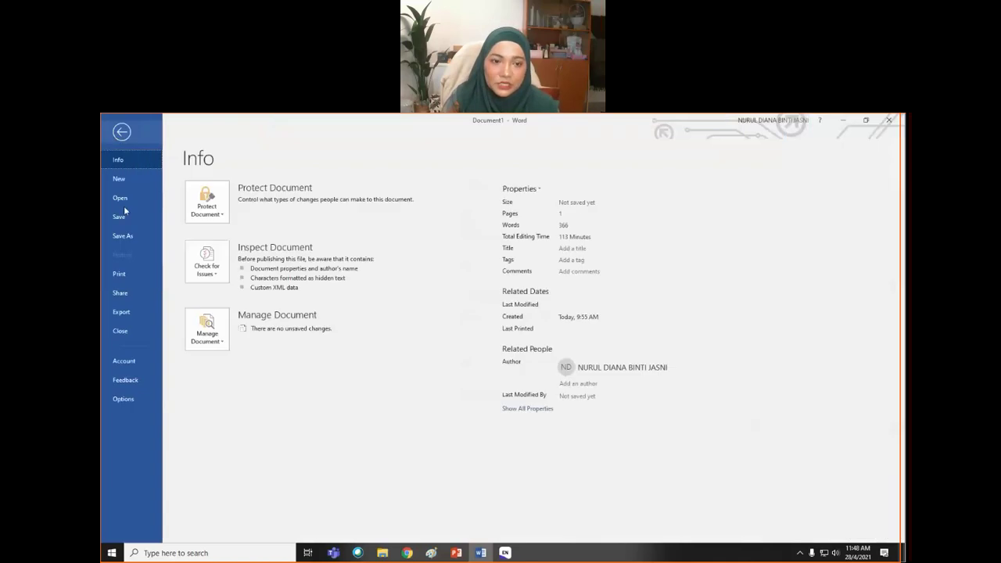
click(132, 398)
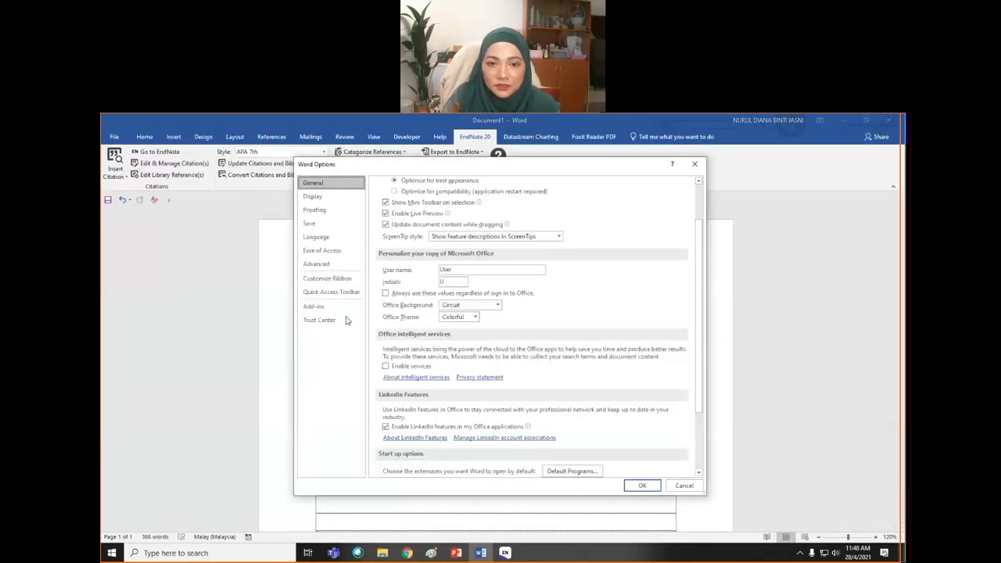
scroll(581, 365, up, 1)
scroll(582, 365, down, 3)
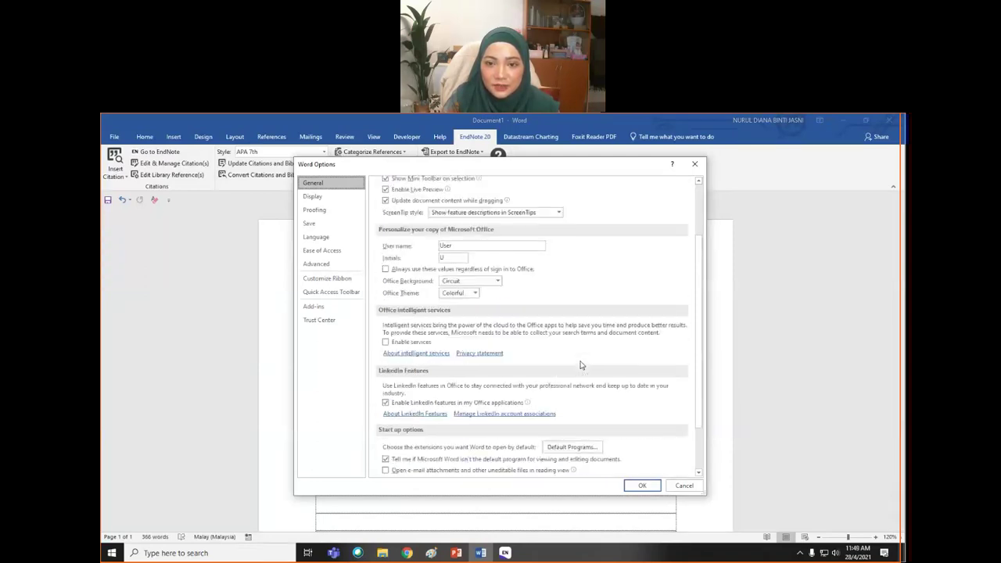
scroll(582, 364, up, 2)
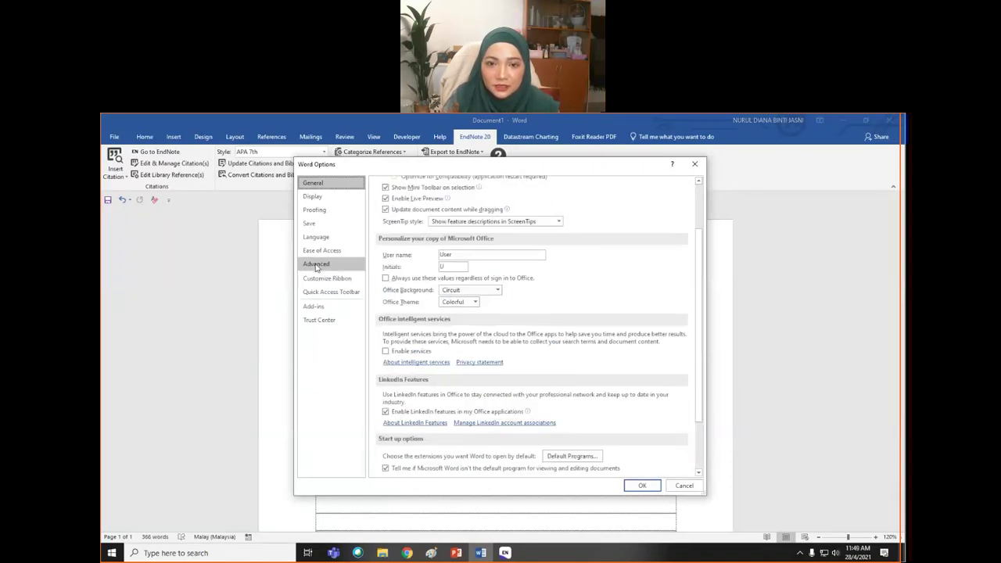
click(321, 263)
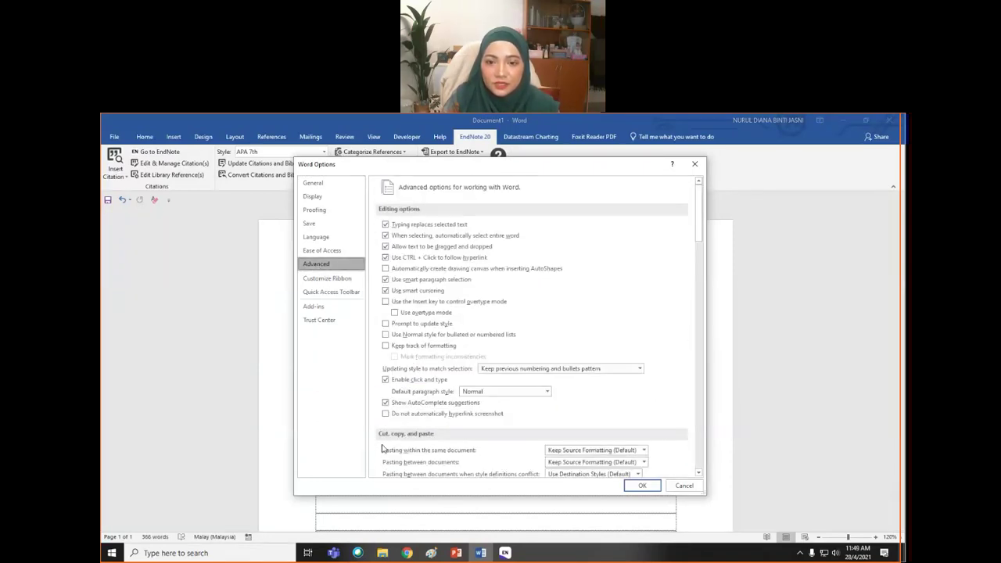
scroll(596, 413, down, 10)
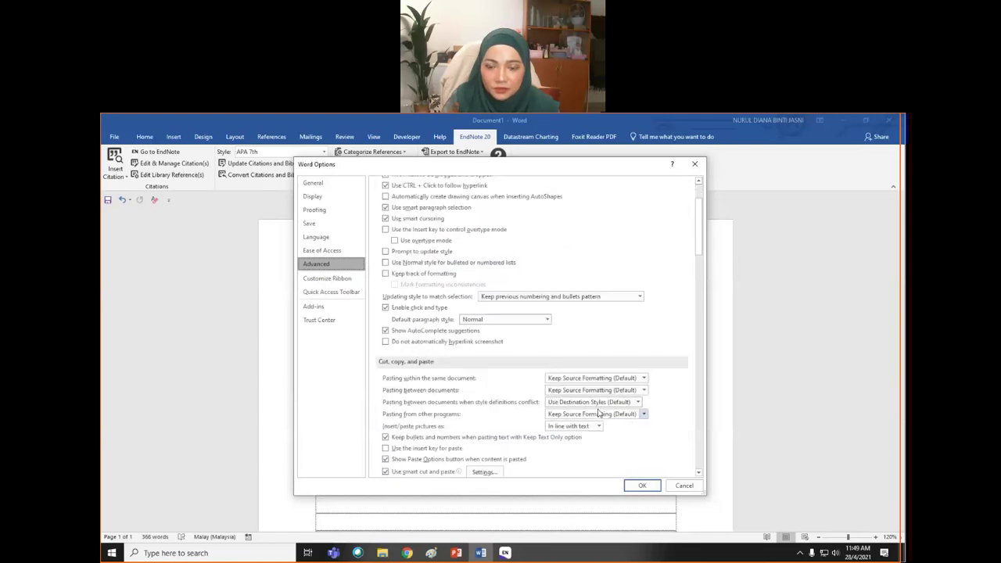
scroll(598, 413, down, 3)
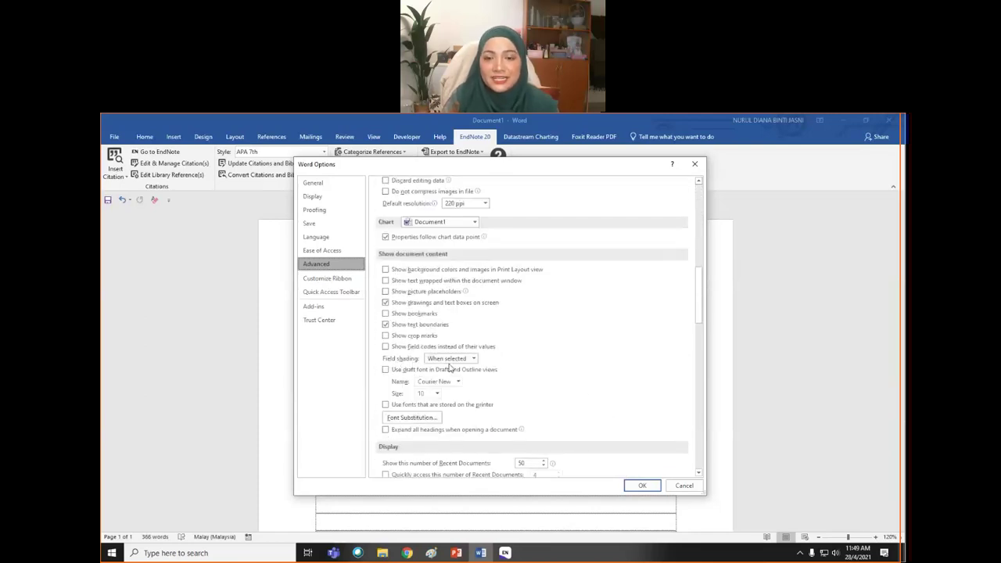
click(473, 358)
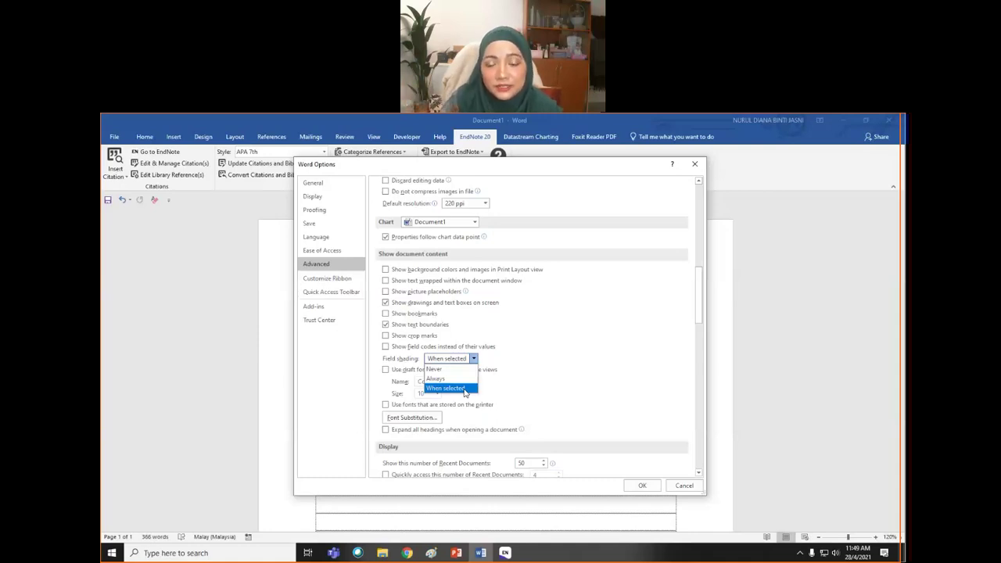
click(465, 389)
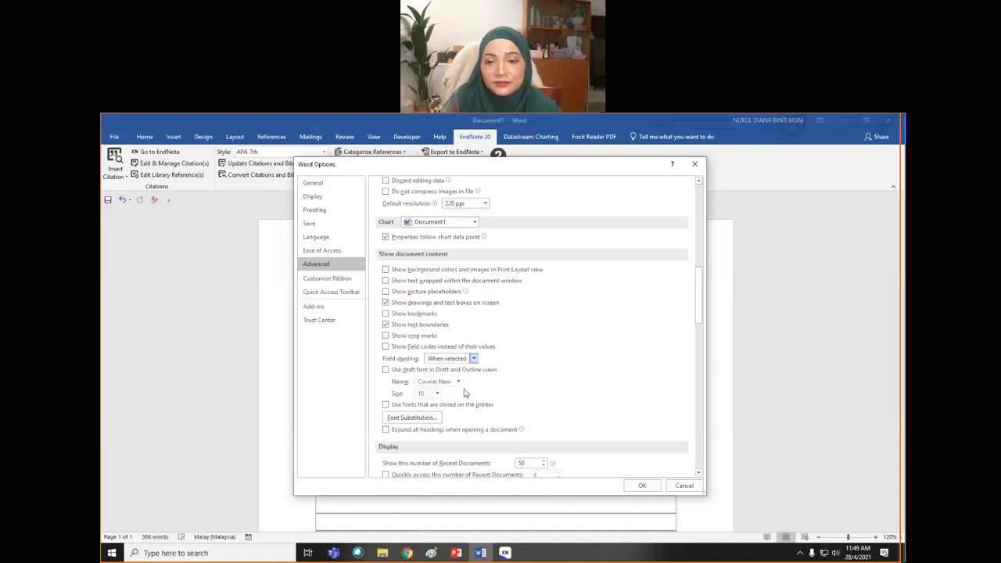
click(640, 486)
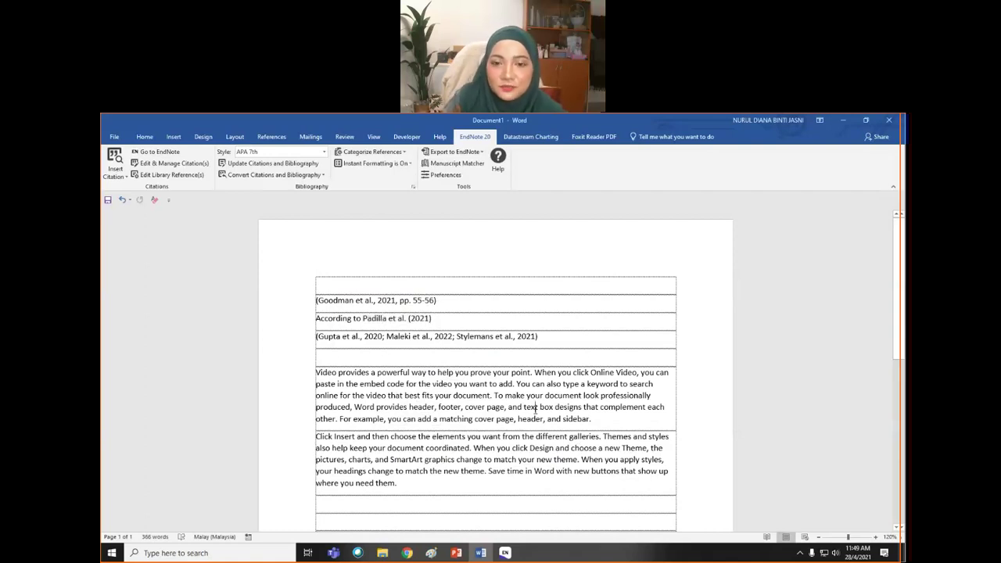
- Scroll down toward the References list and place the cursor after 'sidebar.' in the first paragraph
scroll(535, 408, down, 5)
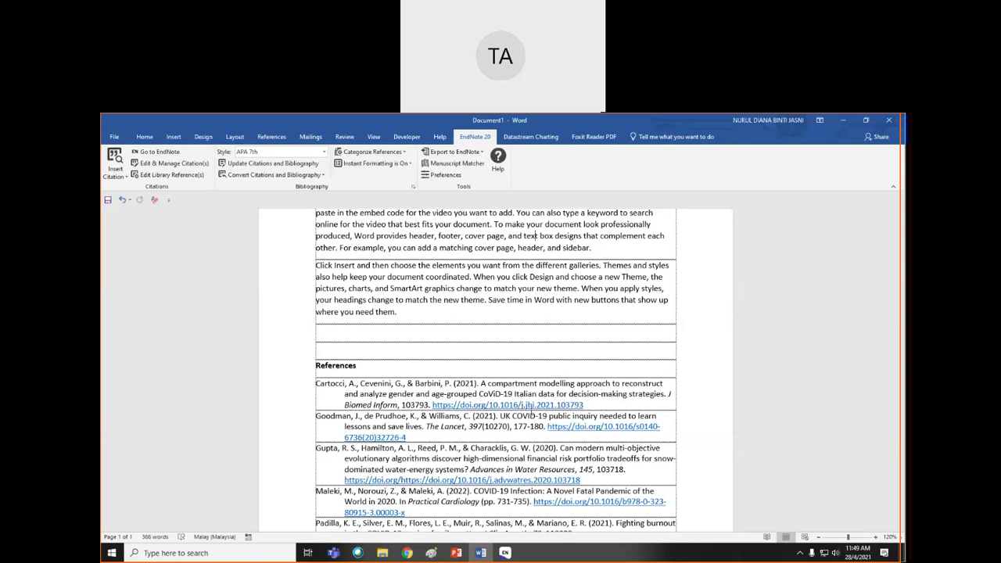
click(590, 247)
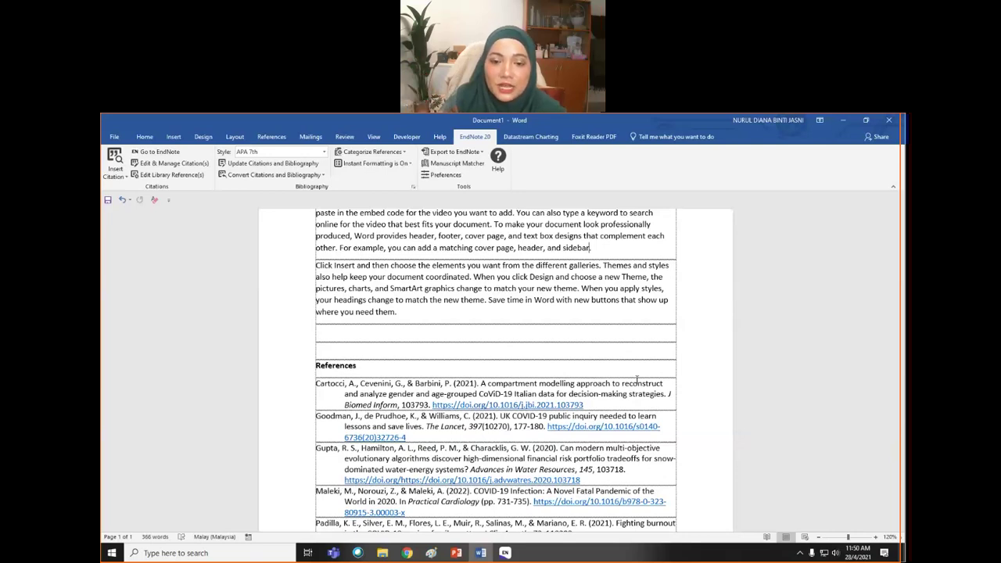
- Google 'academicphrasebank' from the EzAccess tab and open the Academic Phrasebank: Home Page result
click(407, 553)
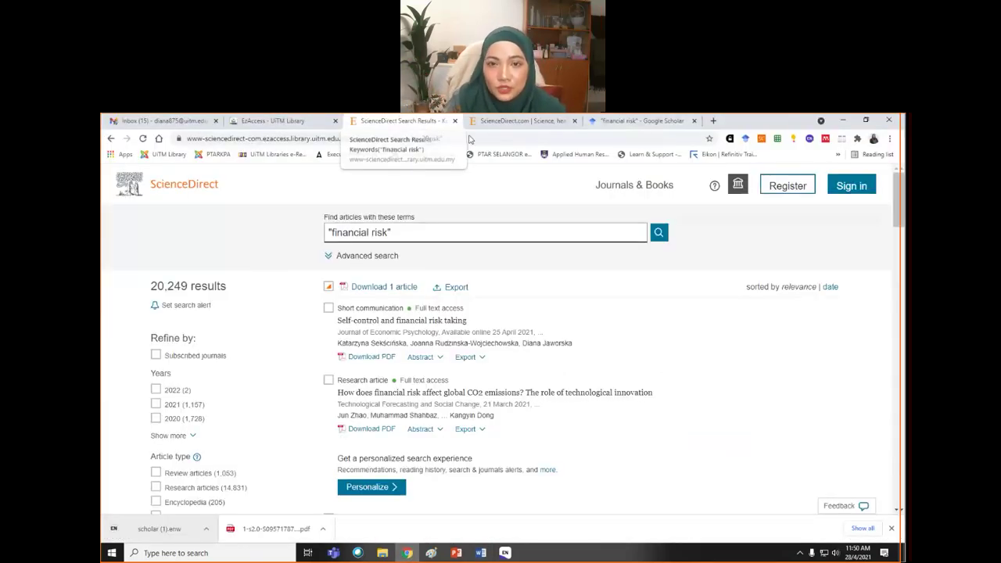
click(266, 122)
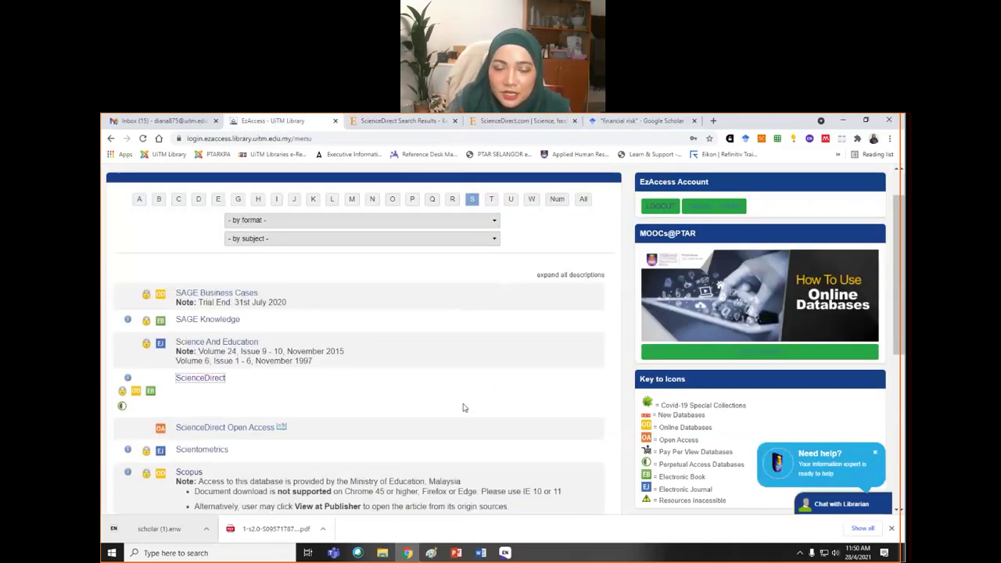
click(228, 138)
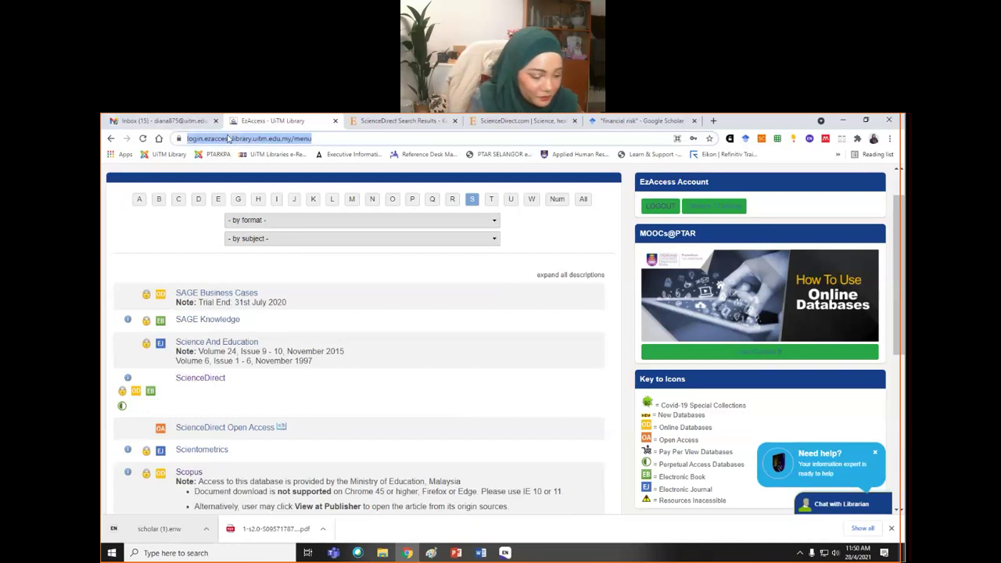
text(academicphrasebank)
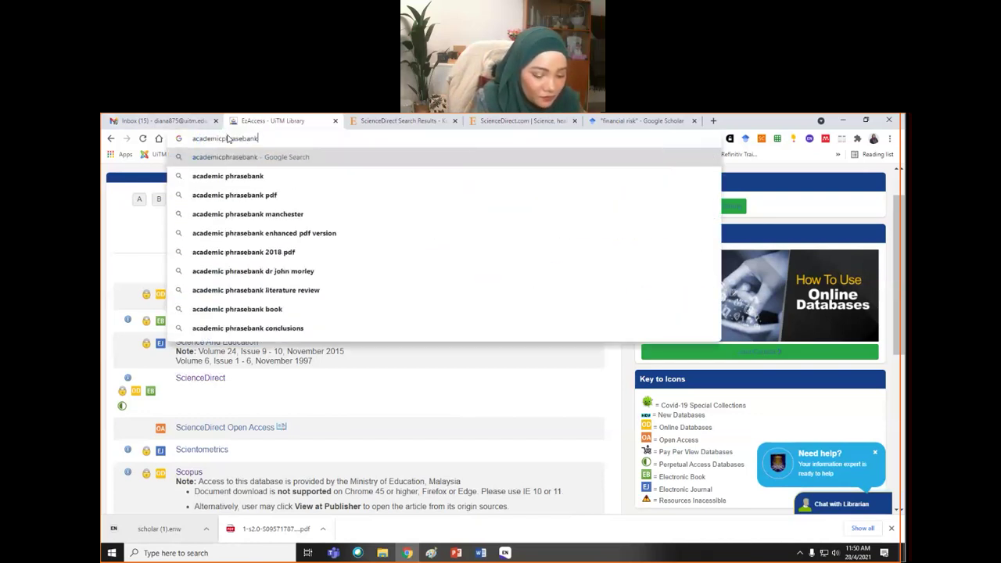
key(Return)
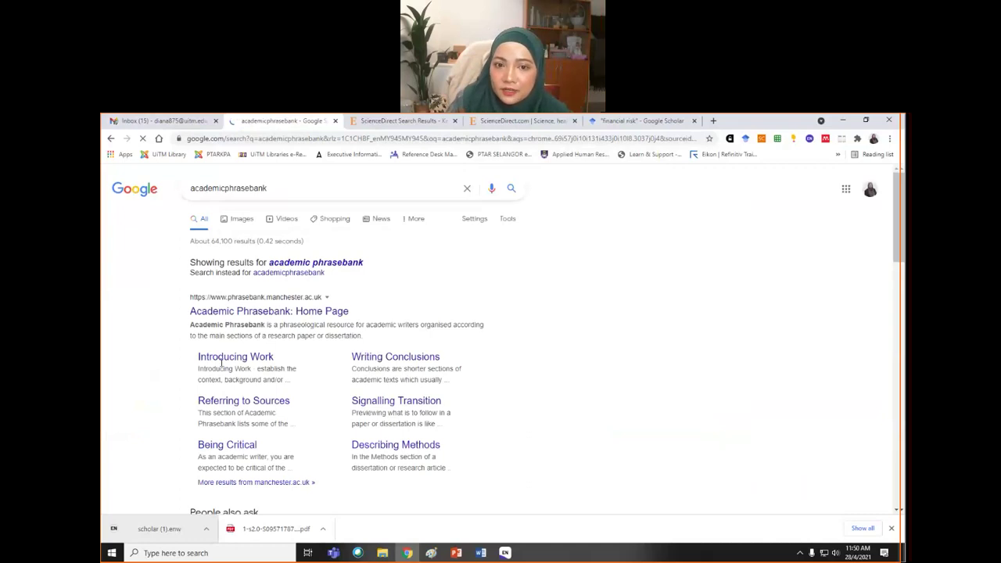
click(242, 313)
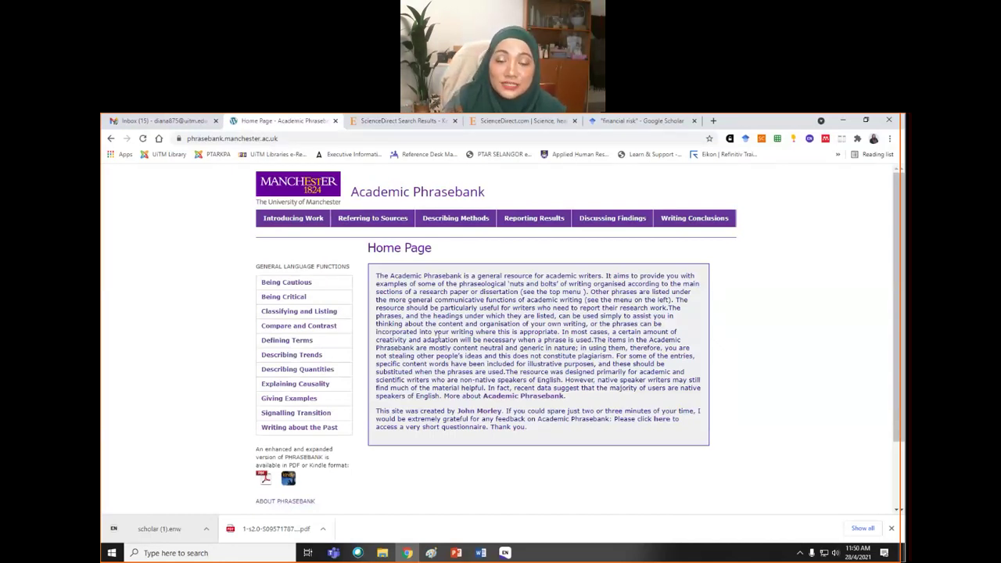
- Open Being Cautious and expand the 'giving explanations' and 'distance the author' phrase groups
click(298, 284)
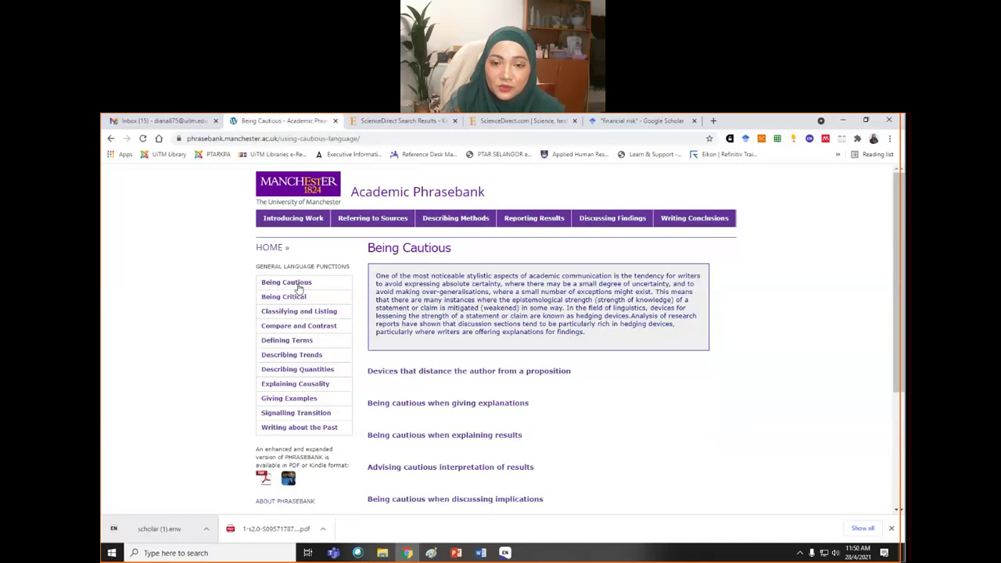
scroll(606, 417, down, 2)
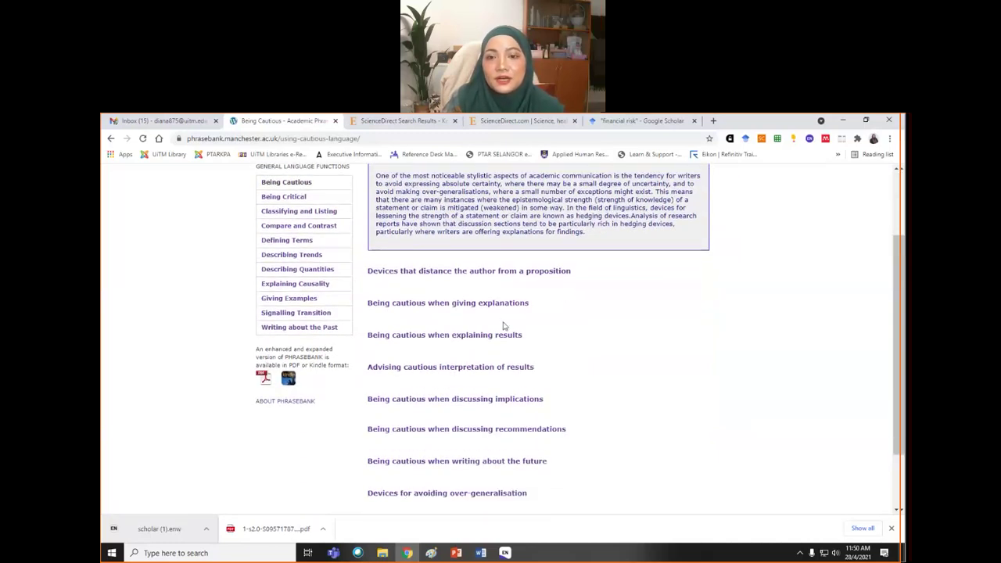
click(500, 304)
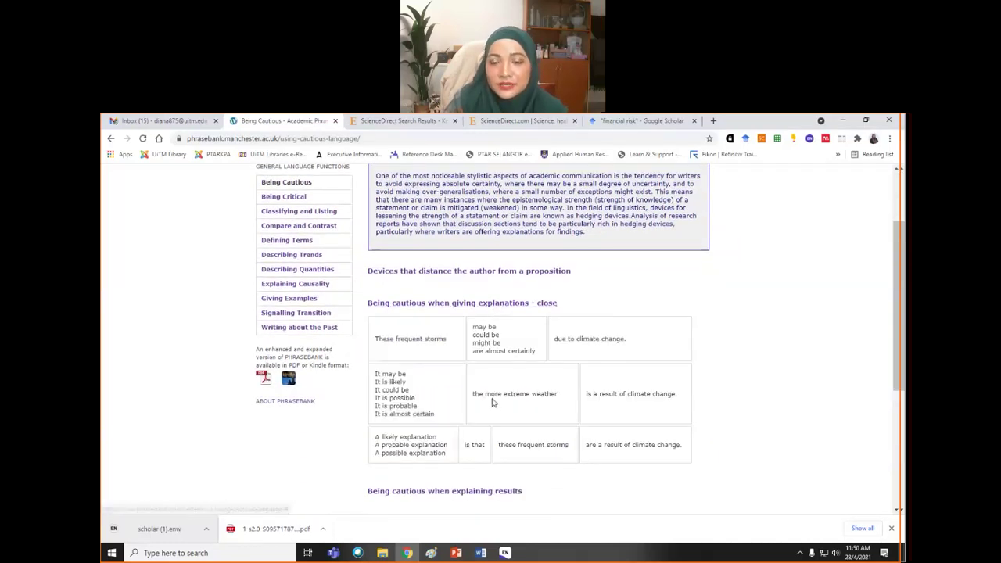
click(447, 272)
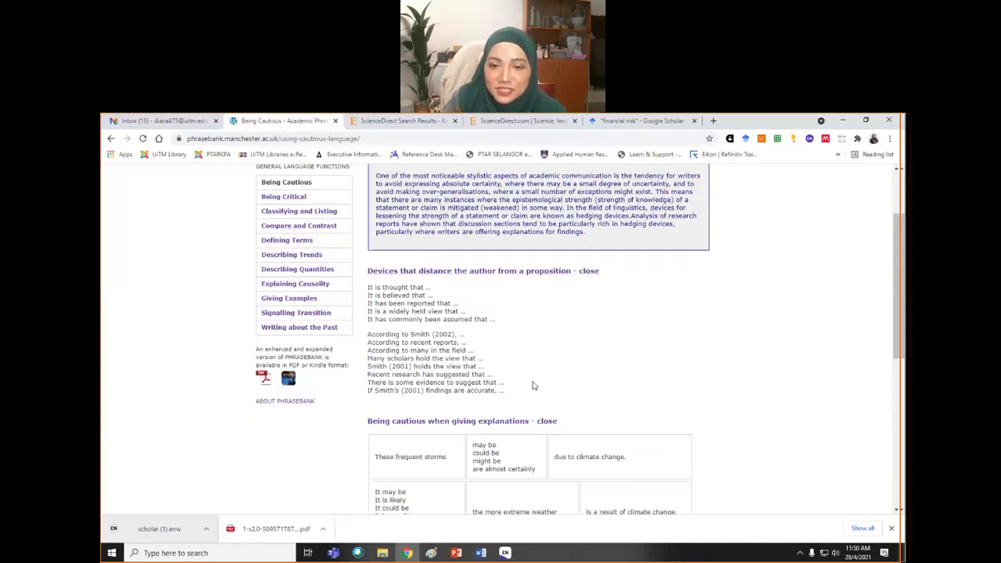
scroll(532, 385, down, 2)
scroll(395, 291, up, 1)
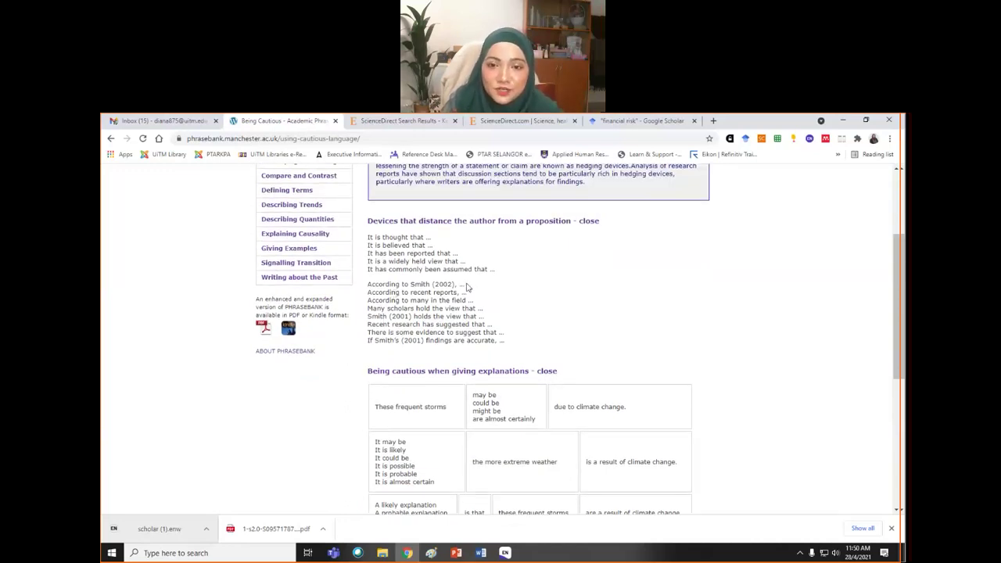
- Select the year in 'According to Smith (2002)', deselect it, and close the phrasebank page
drag(457, 285, 434, 288)
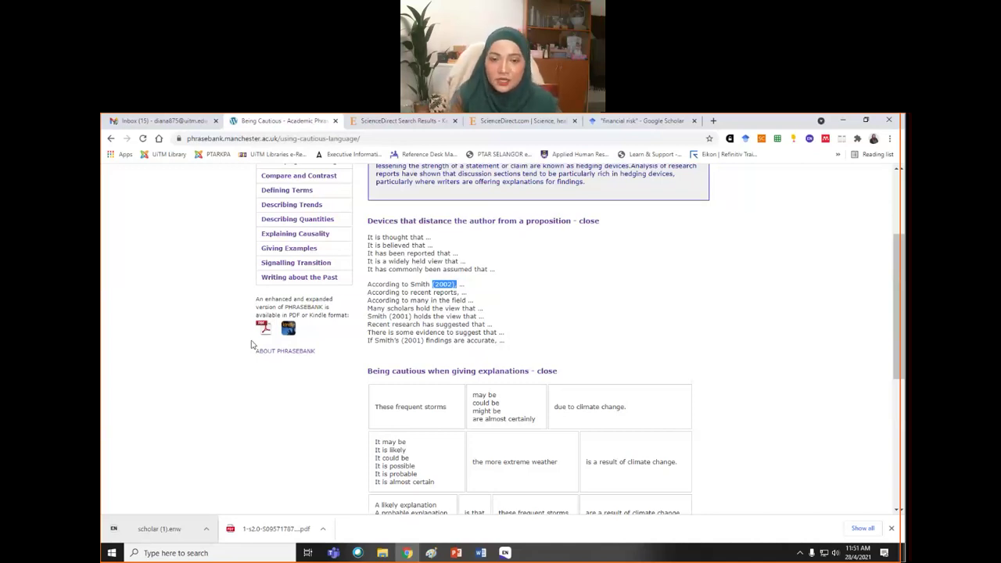
click(714, 315)
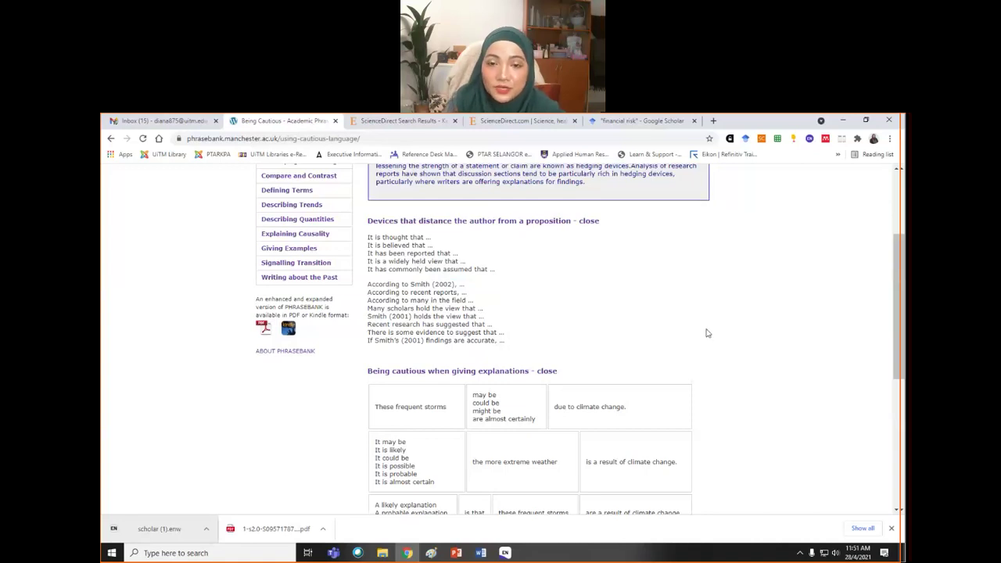
scroll(710, 342, up, 1)
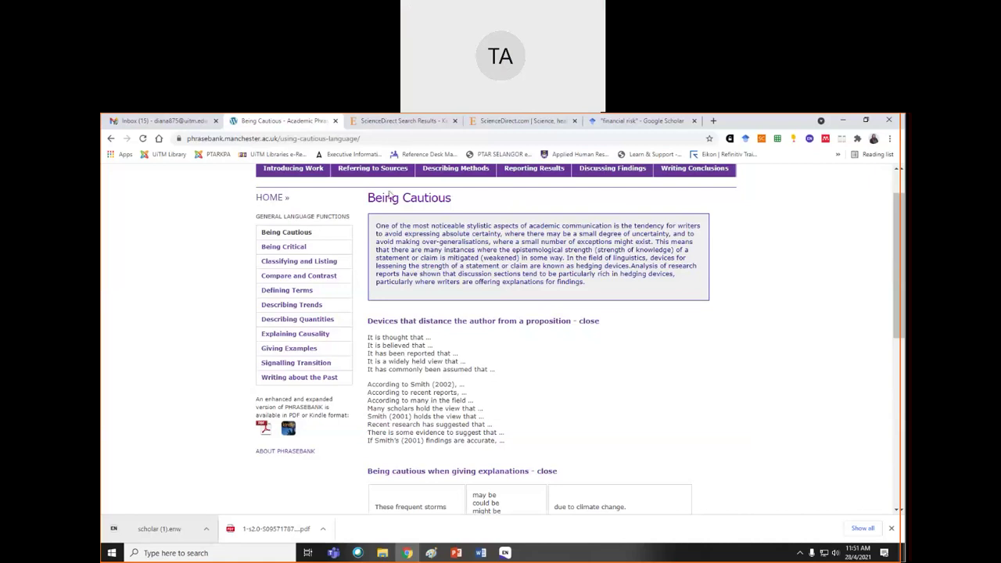
click(335, 121)
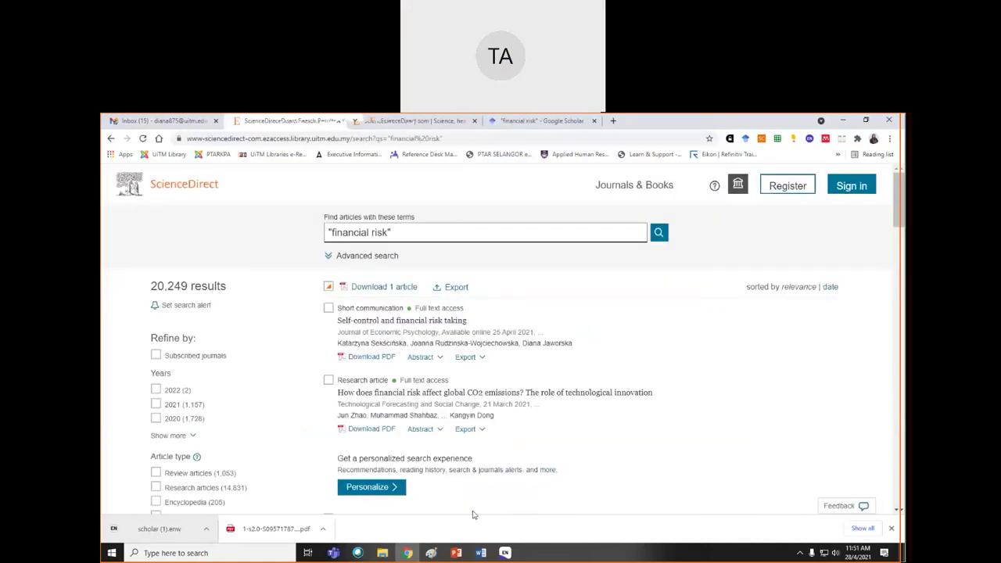
click(481, 553)
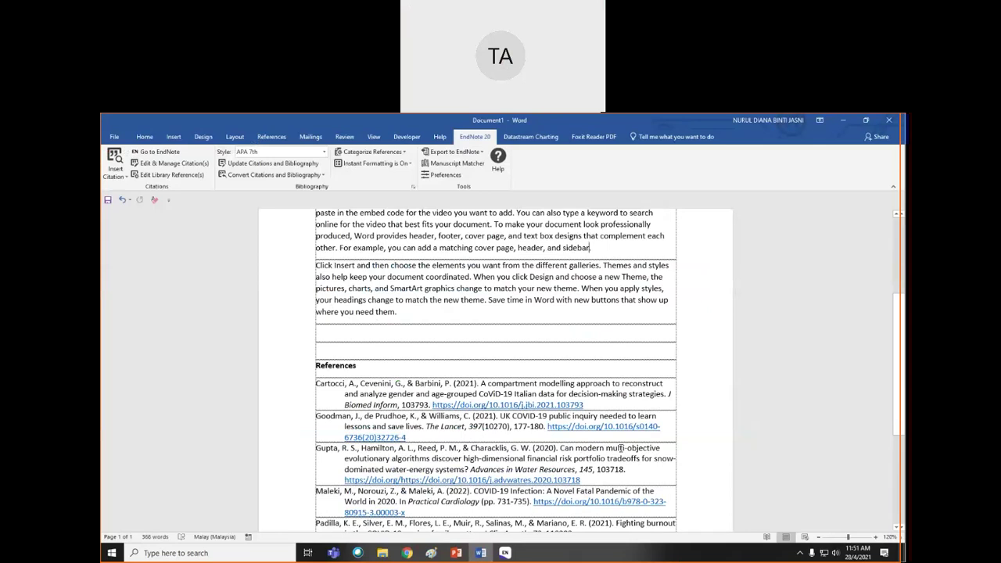
scroll(620, 448, down, 1)
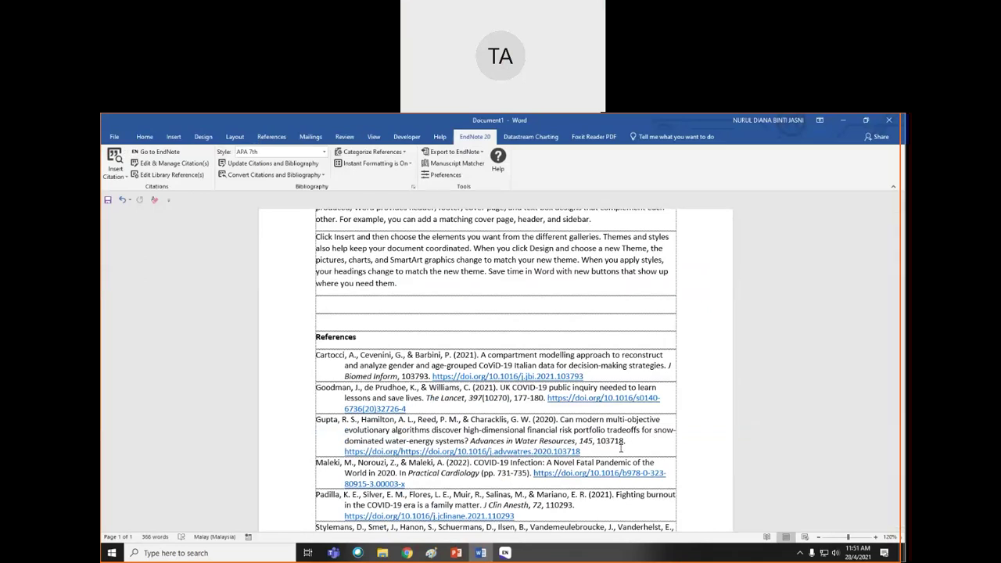
scroll(620, 449, down, 1)
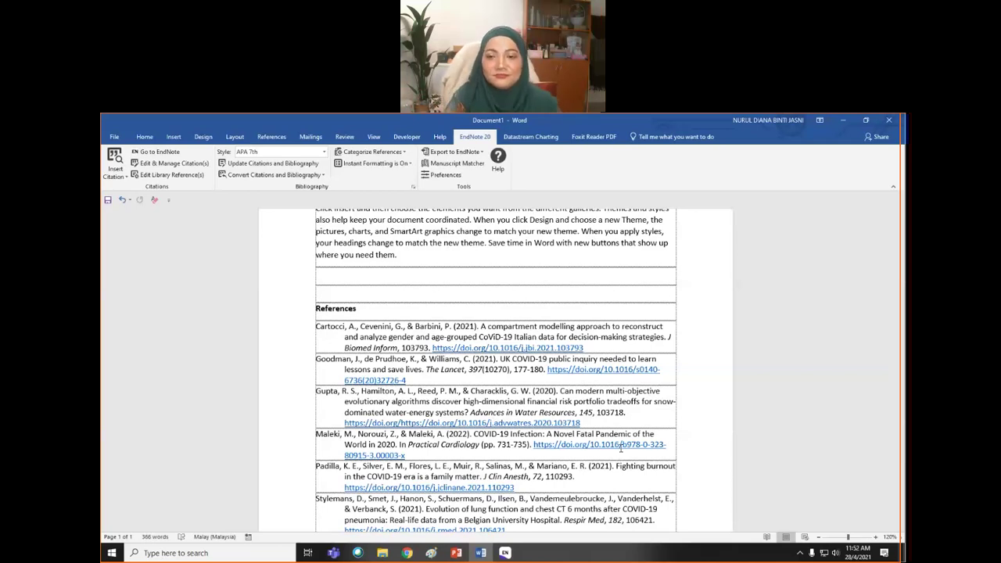
click(591, 468)
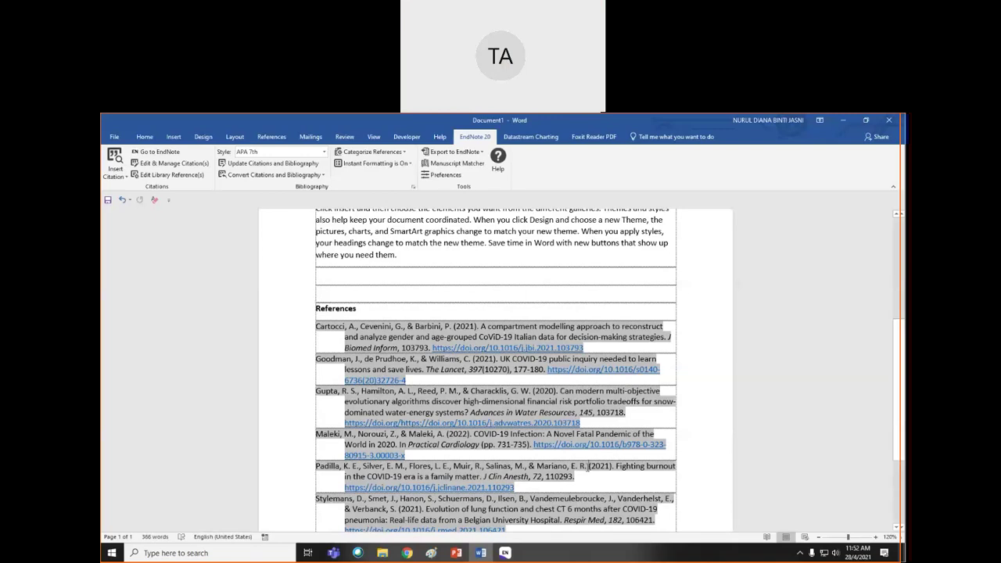
scroll(587, 467, down, 2)
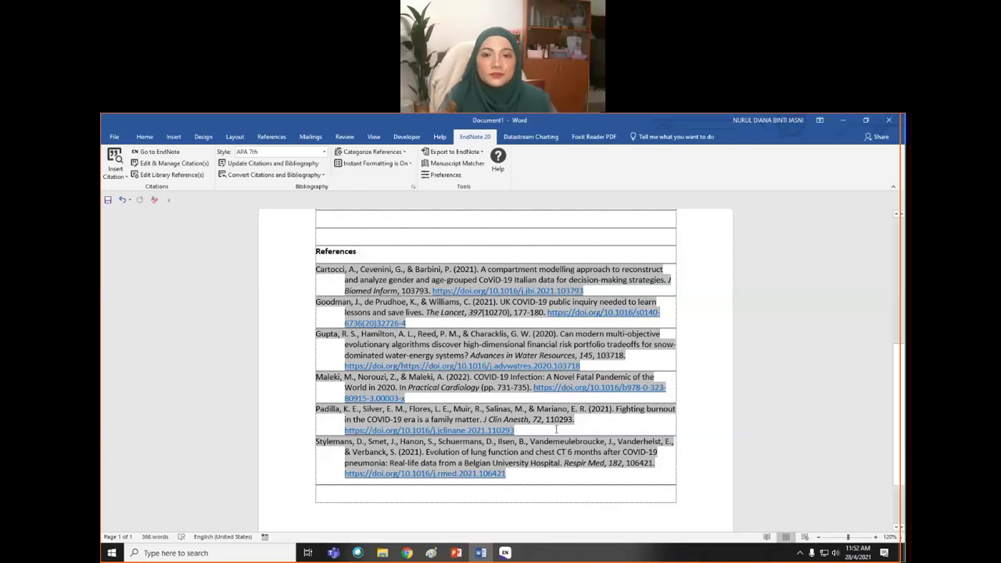
scroll(556, 428, up, 8)
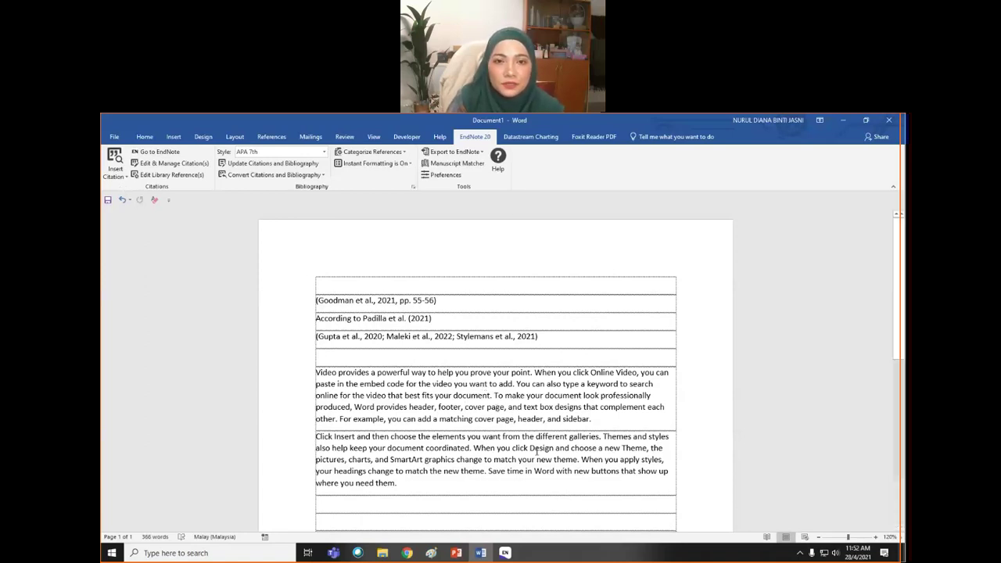
- Bring the My Project EndNote library to the front and select the Gupta 2020 reference
click(507, 553)
click(546, 519)
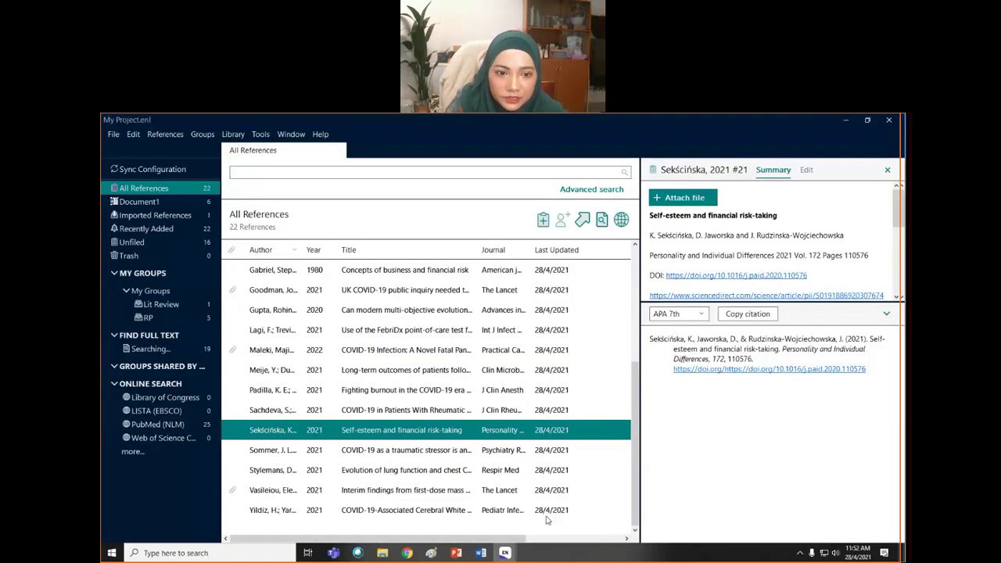
scroll(344, 416, up, 3)
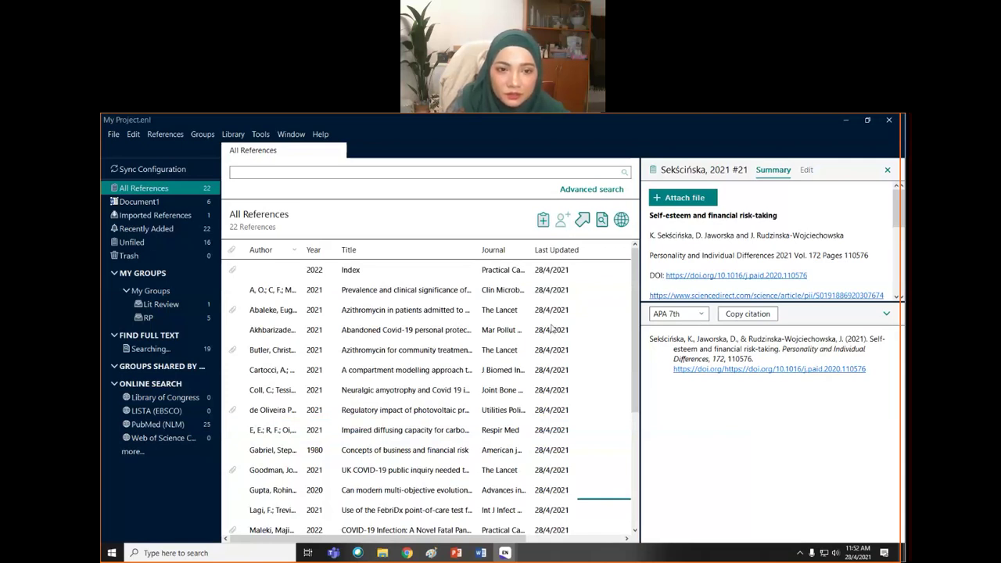
scroll(468, 399, down, 3)
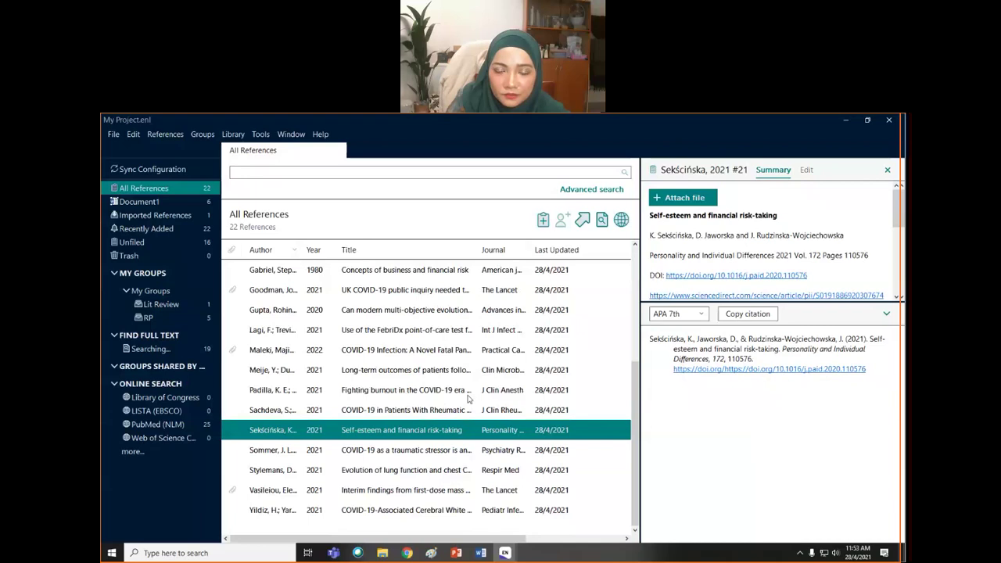
click(427, 311)
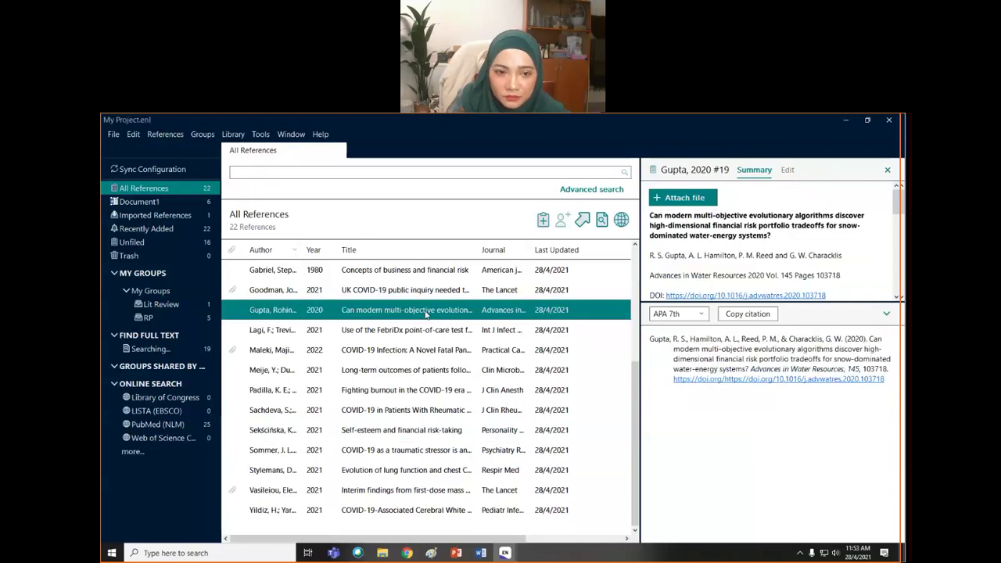
scroll(426, 316, up, 3)
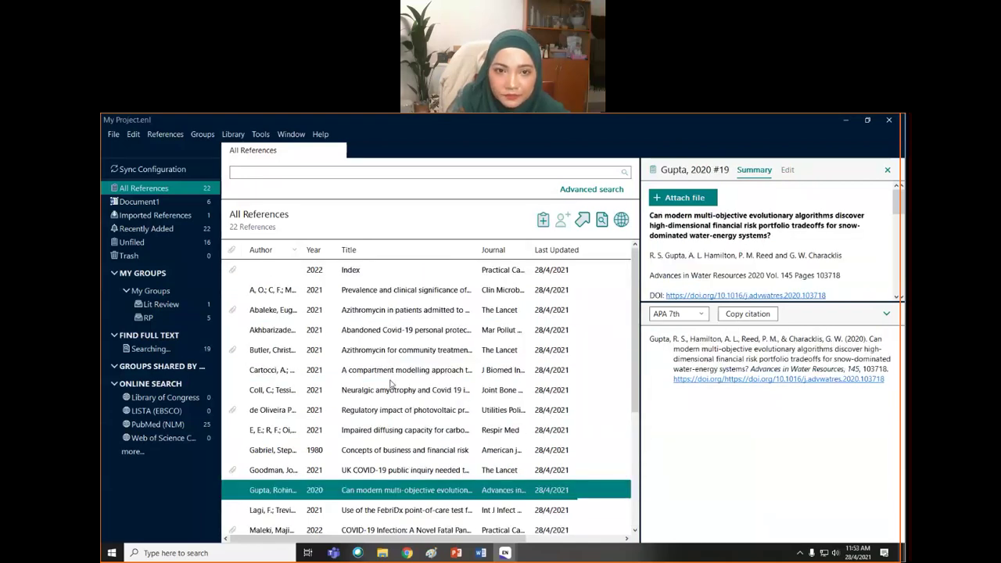
- Search the library for 'virus', then 'fatal', select Abaleke 2021, and clear the search
click(250, 173)
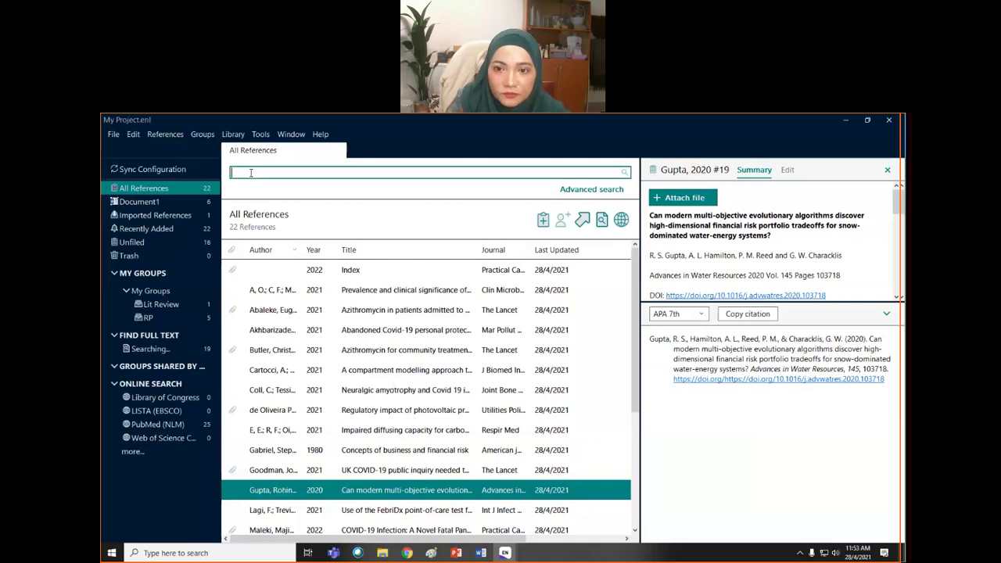
text(virus)
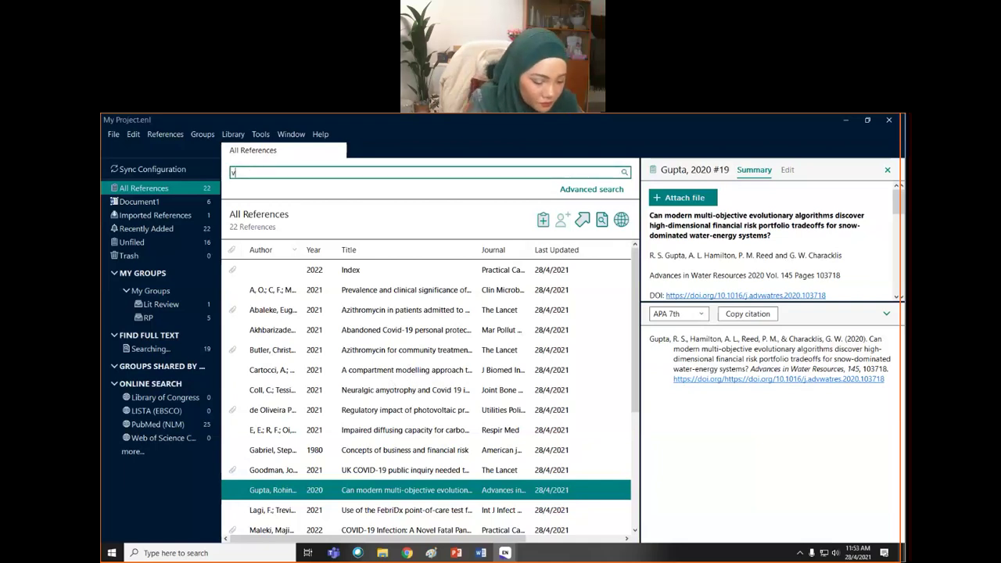
key(Return)
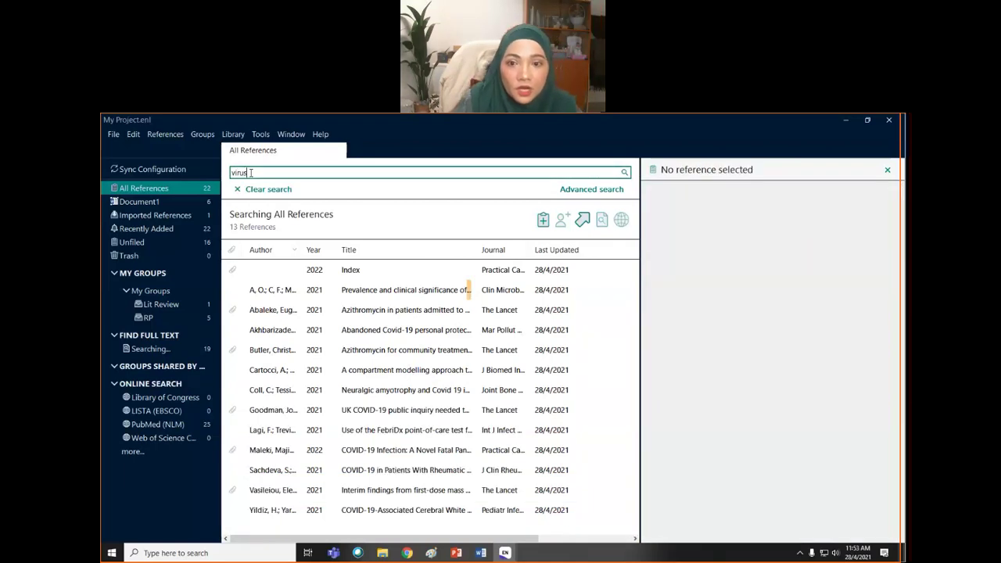
drag(257, 173, 227, 179)
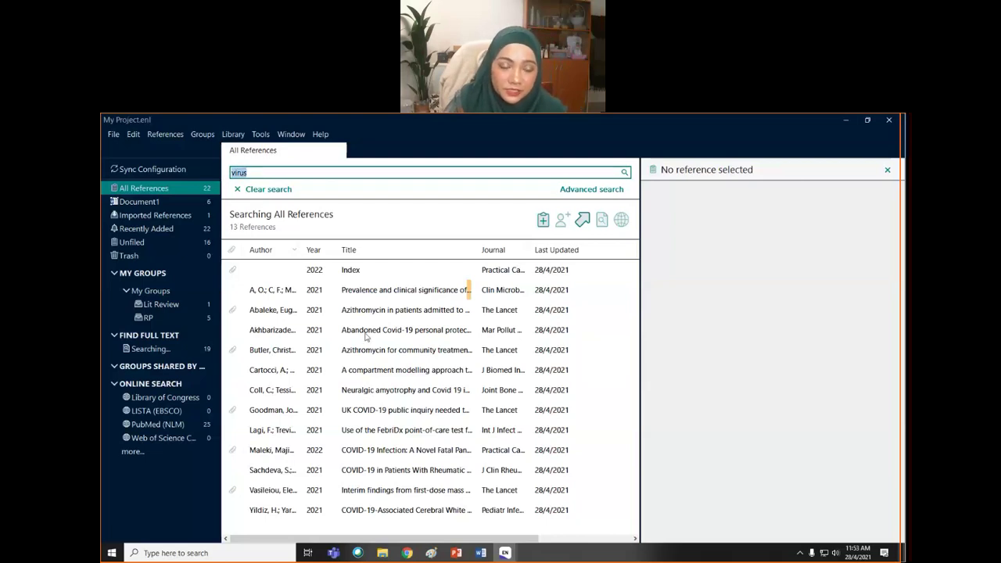
key(BackSpace)
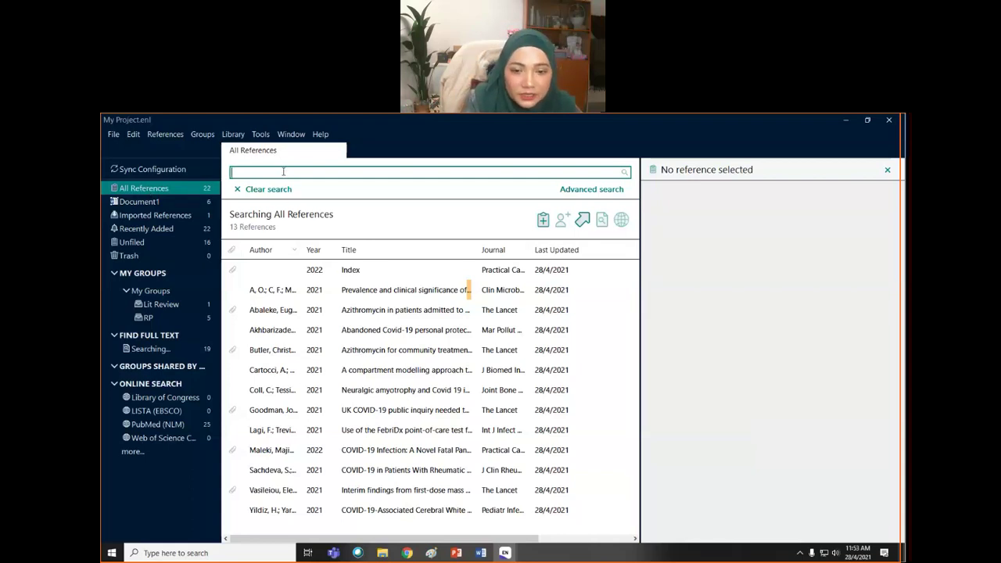
text(fatal)
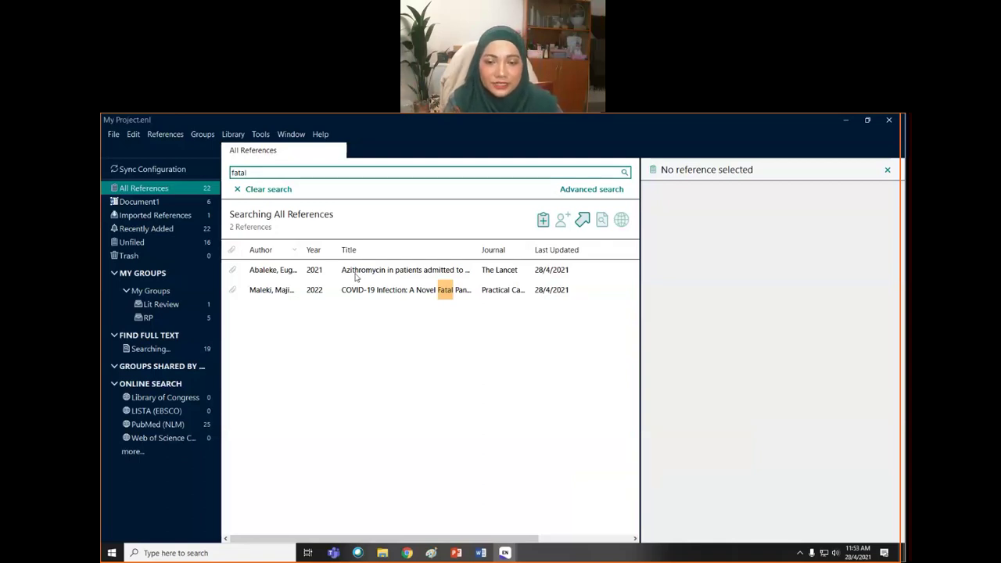
click(356, 271)
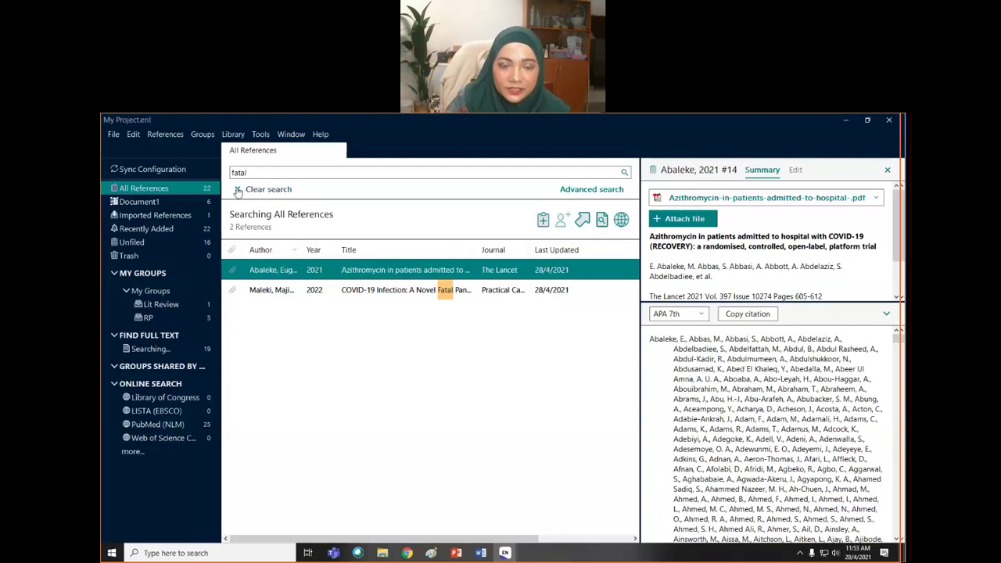
click(239, 192)
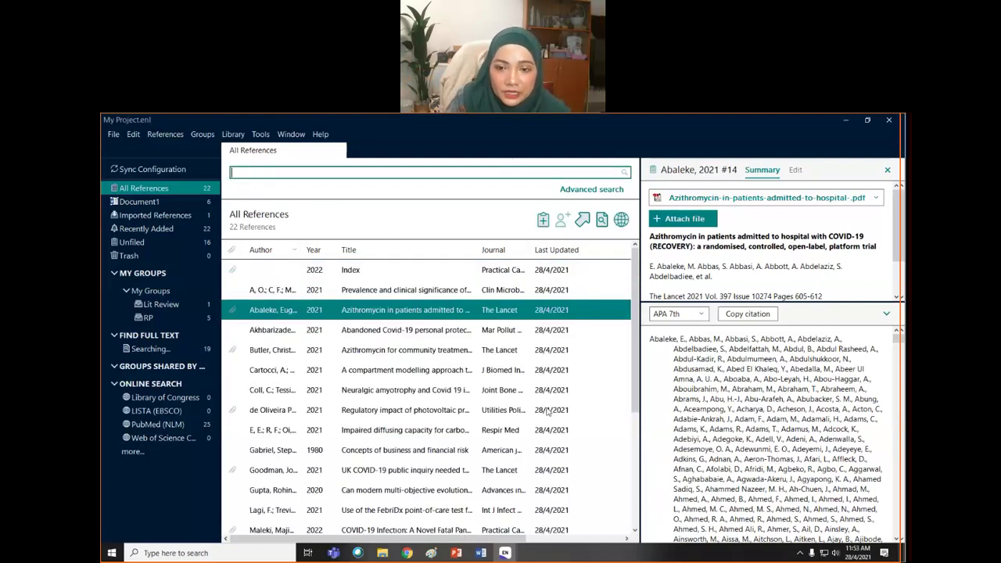
- Select Goodman 2021 to preview its attached PDF and APA 7th citation
scroll(638, 332, down, 2)
scroll(637, 333, up, 2)
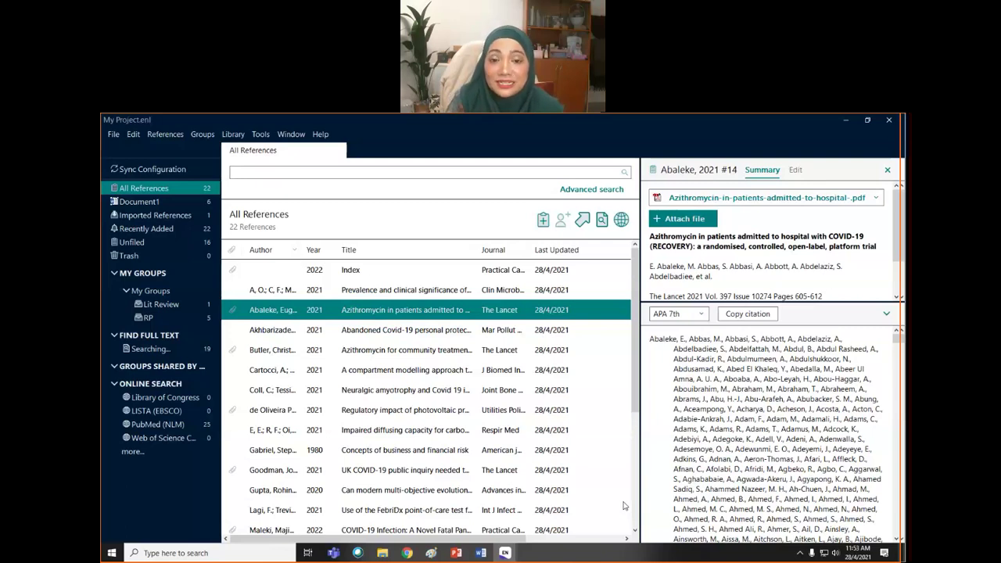
drag(635, 412, 633, 532)
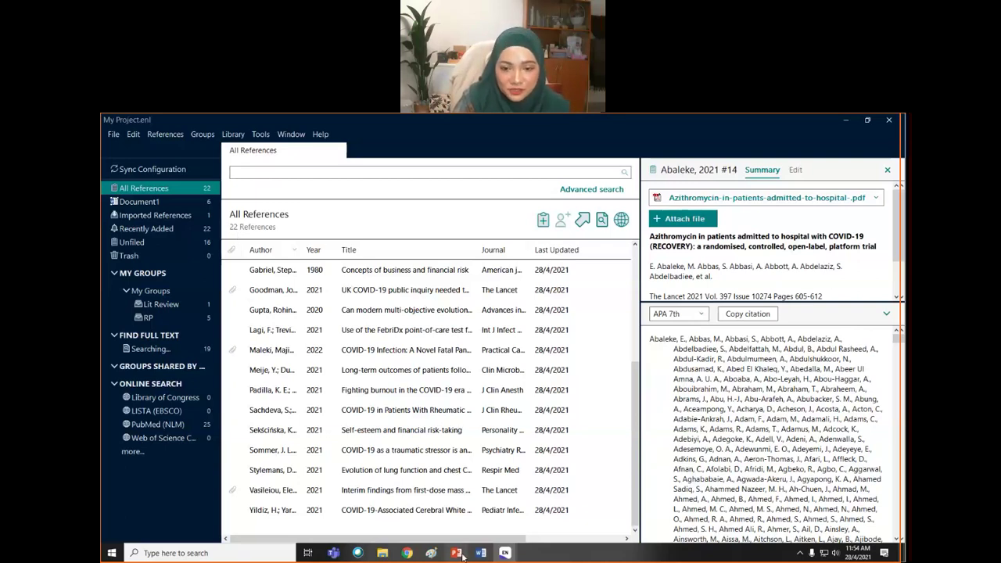
mouse_move(504, 553)
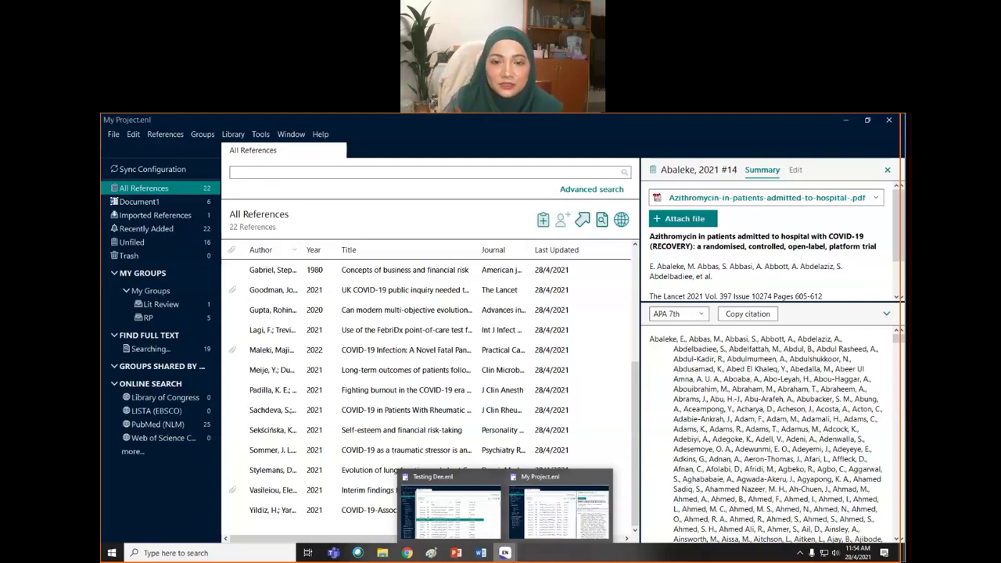
click(418, 292)
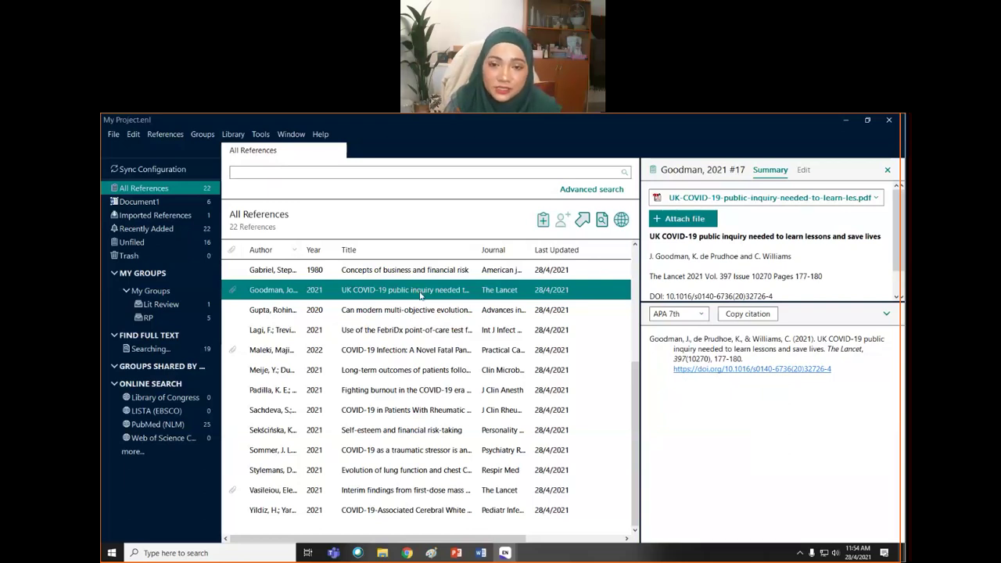
- Give the Goodman 2021 reference a five-star rating
right_click(420, 295)
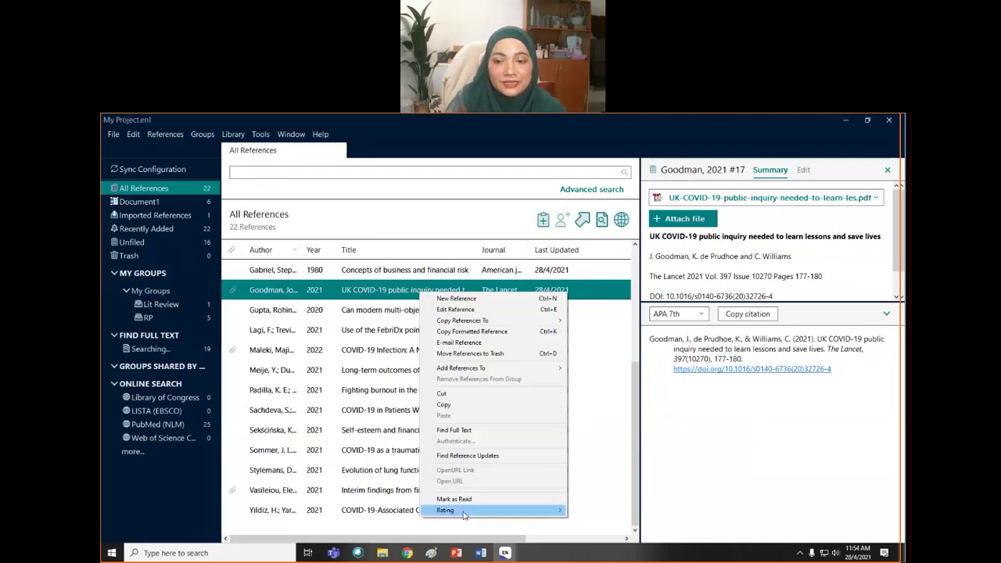
mouse_move(464, 513)
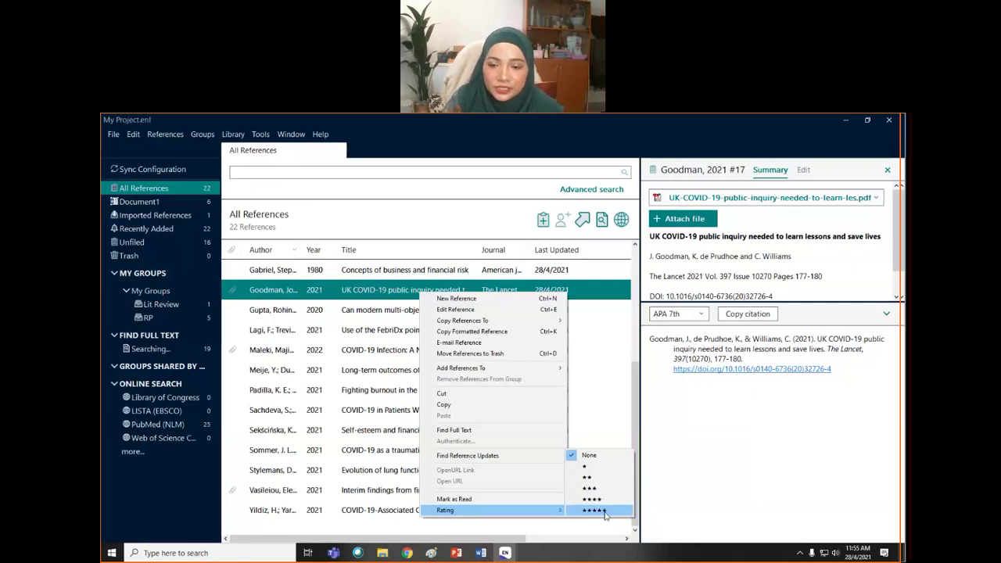
click(607, 512)
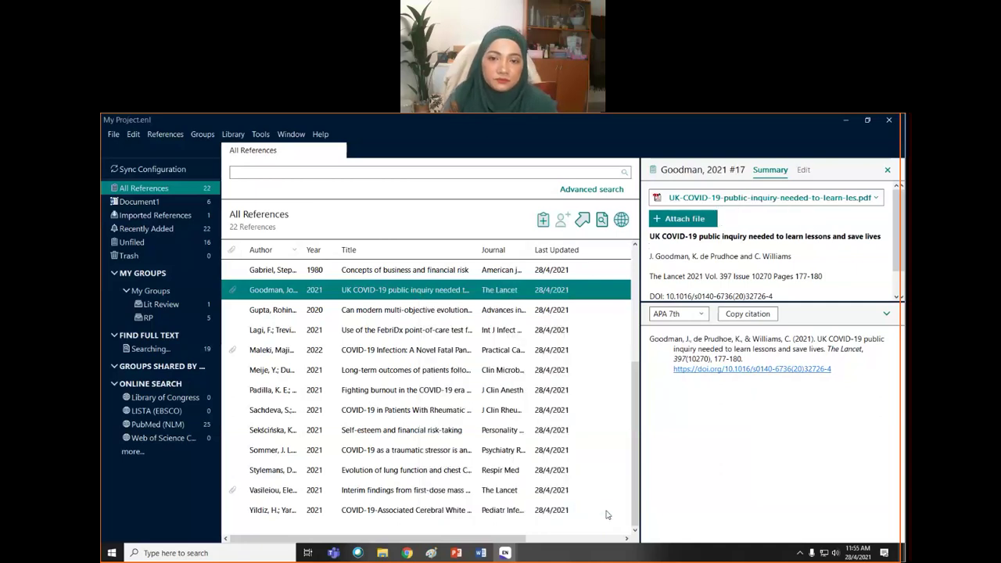
- Rate Maleki 2022 three stars and close the reference summary panel
click(417, 352)
right_click(418, 353)
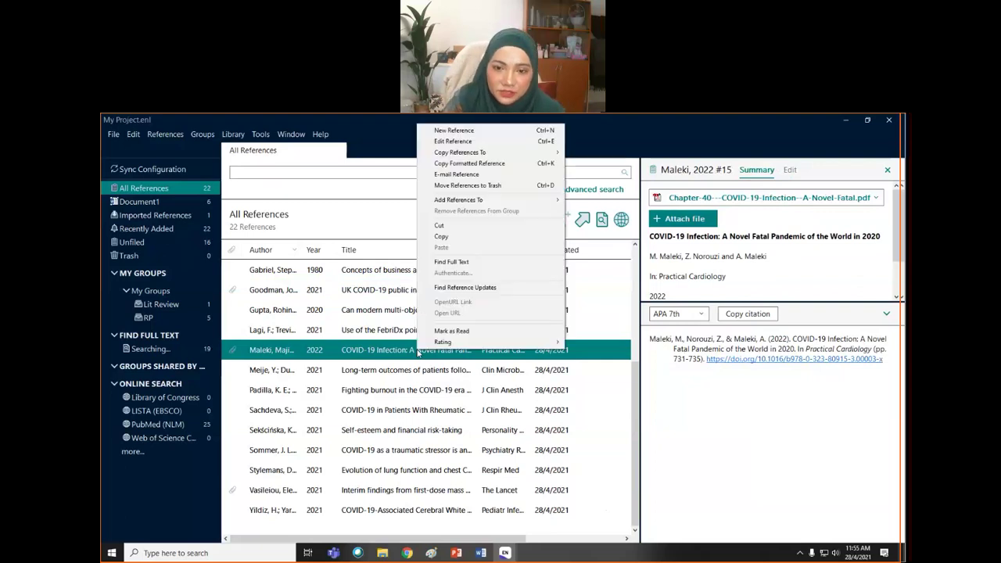
mouse_move(485, 344)
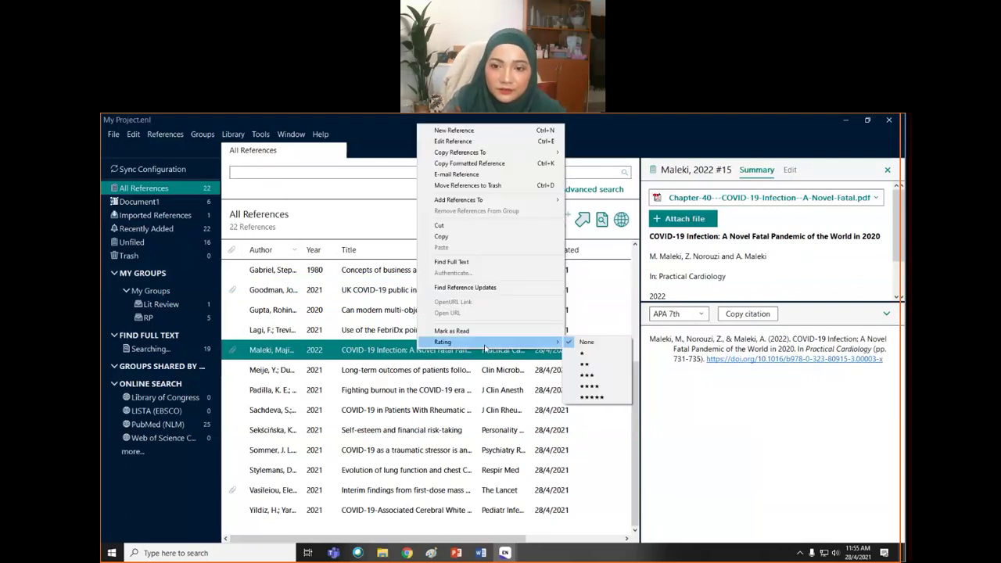
click(583, 377)
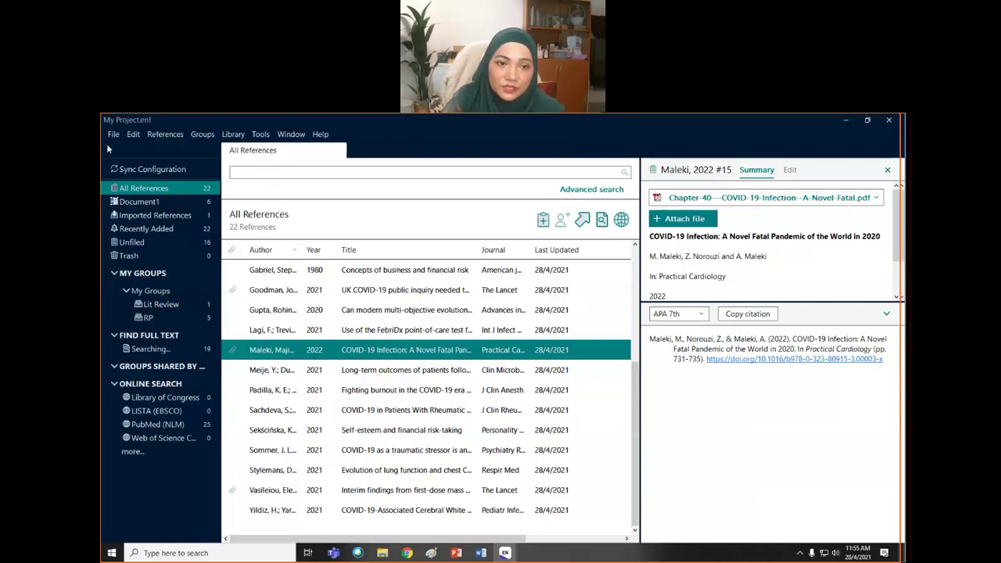
right_click(386, 357)
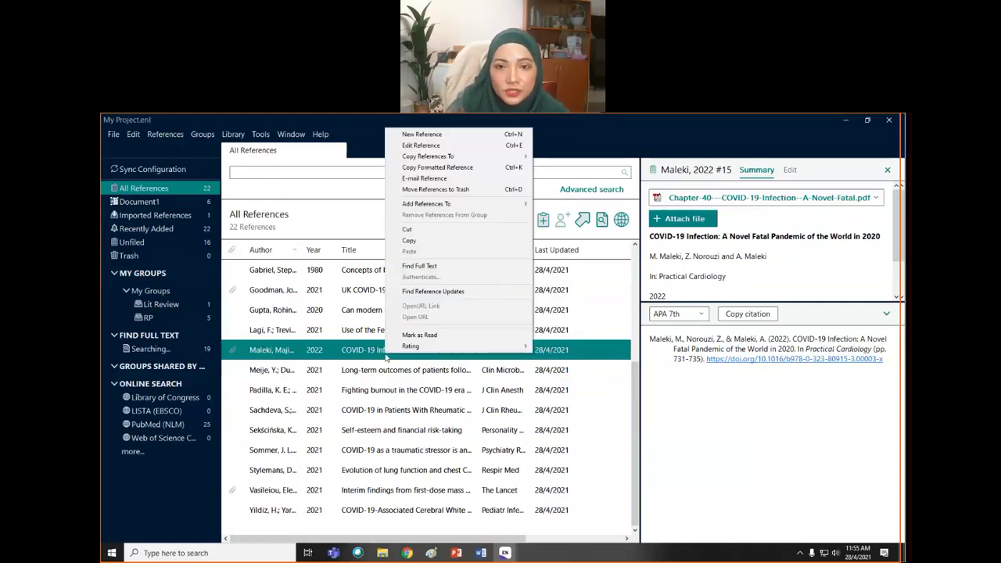
click(888, 170)
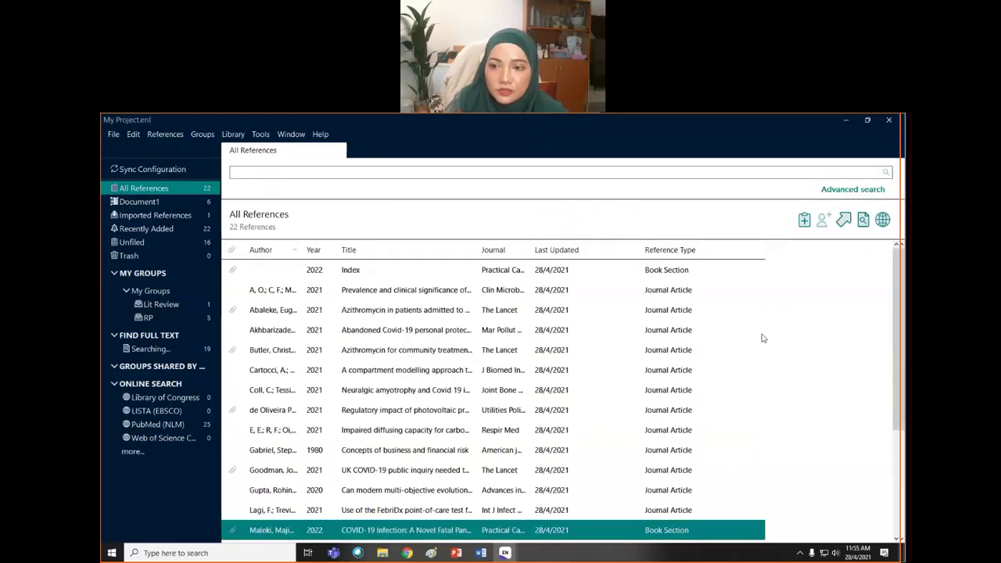
- Rate the Lancet azithromycin reference five stars, then open the Display Fields column preferences
scroll(727, 371, down, 3)
scroll(485, 320, up, 3)
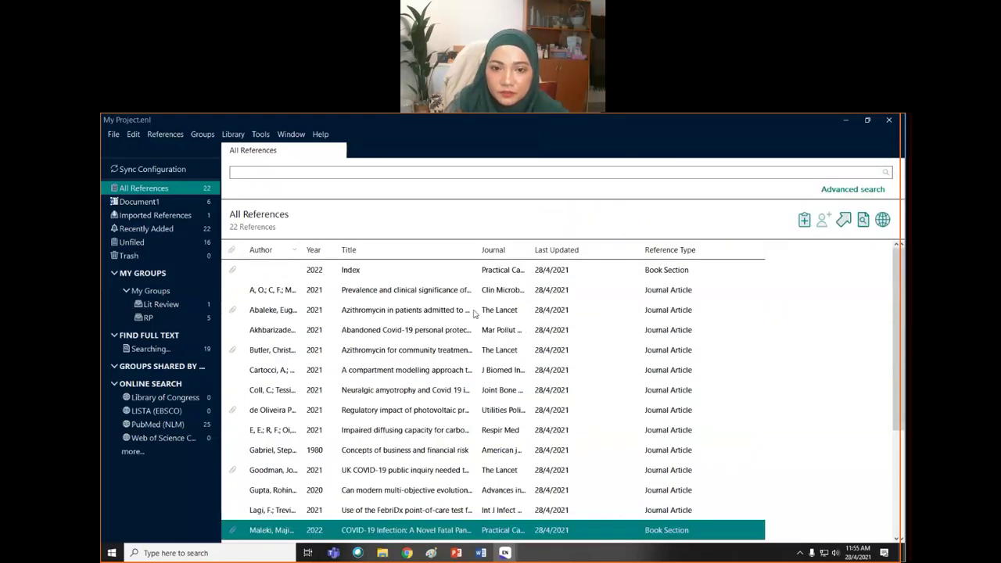
right_click(450, 311)
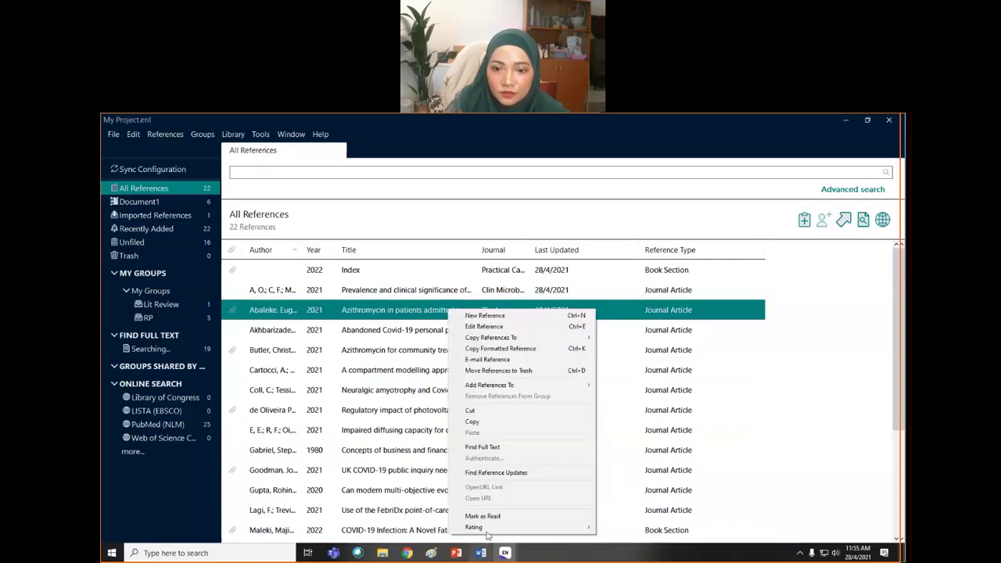
mouse_move(540, 528)
click(622, 528)
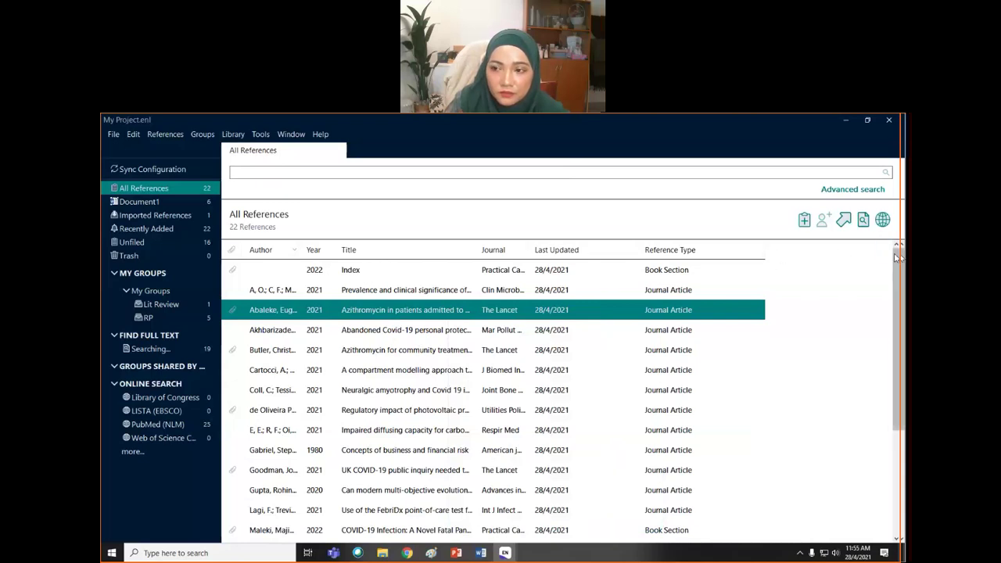
mouse_move(885, 251)
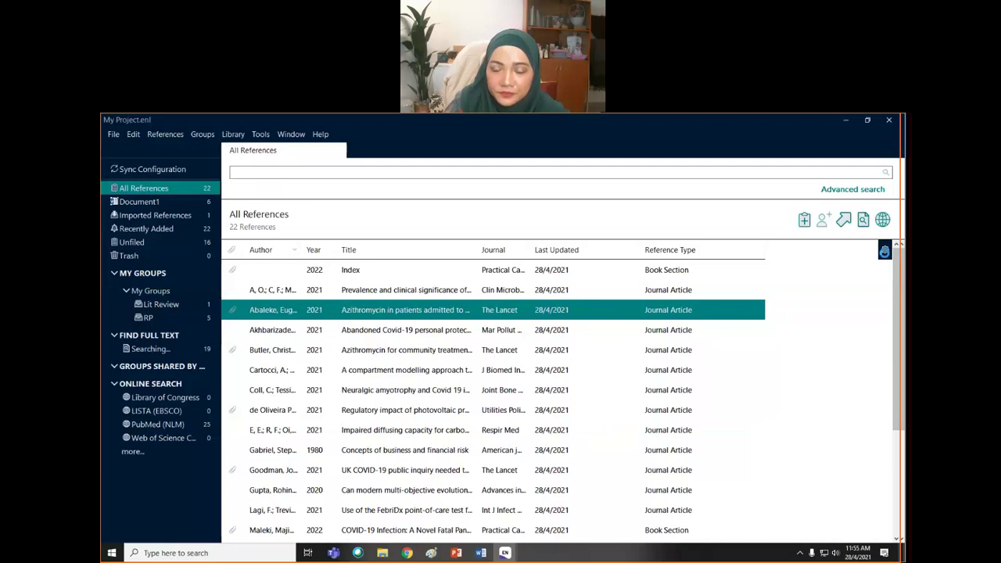
click(885, 251)
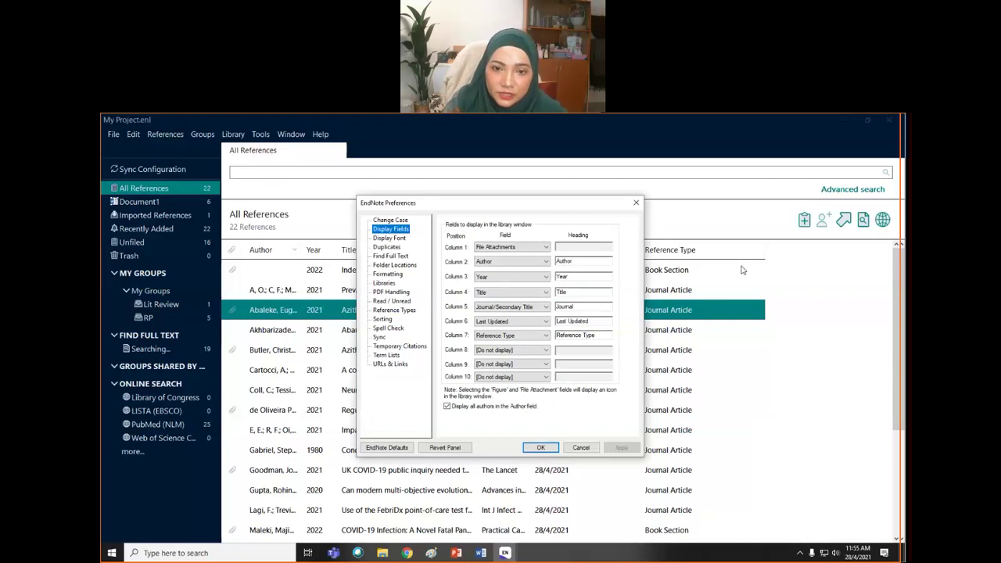
- Close the column settings and review the list column field choices without changing anything
click(587, 448)
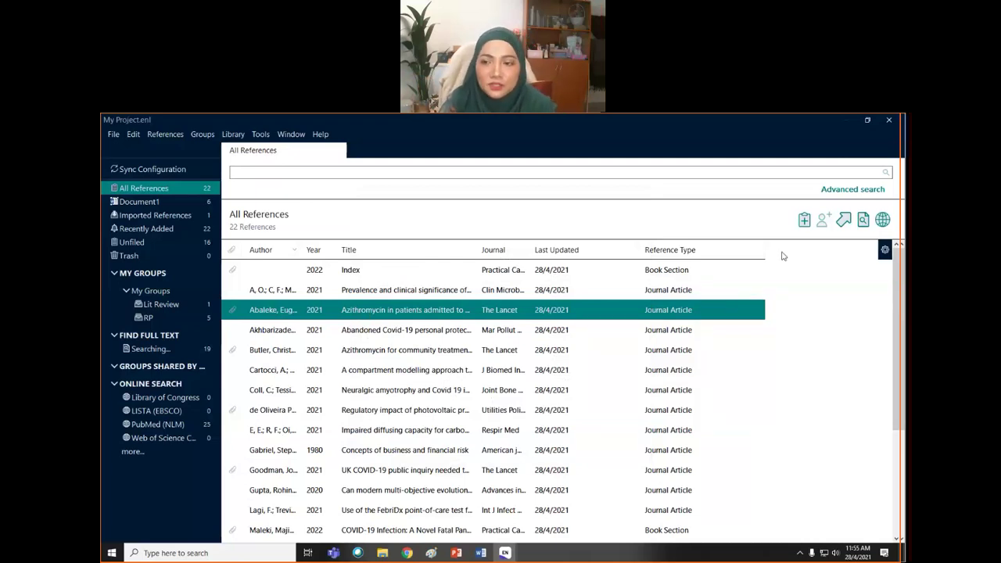
right_click(806, 260)
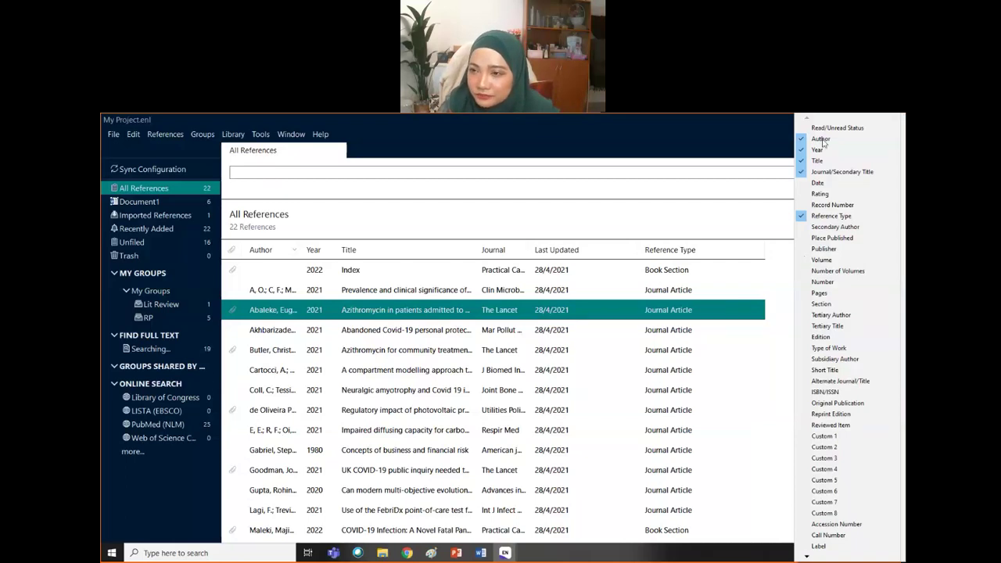
mouse_move(808, 557)
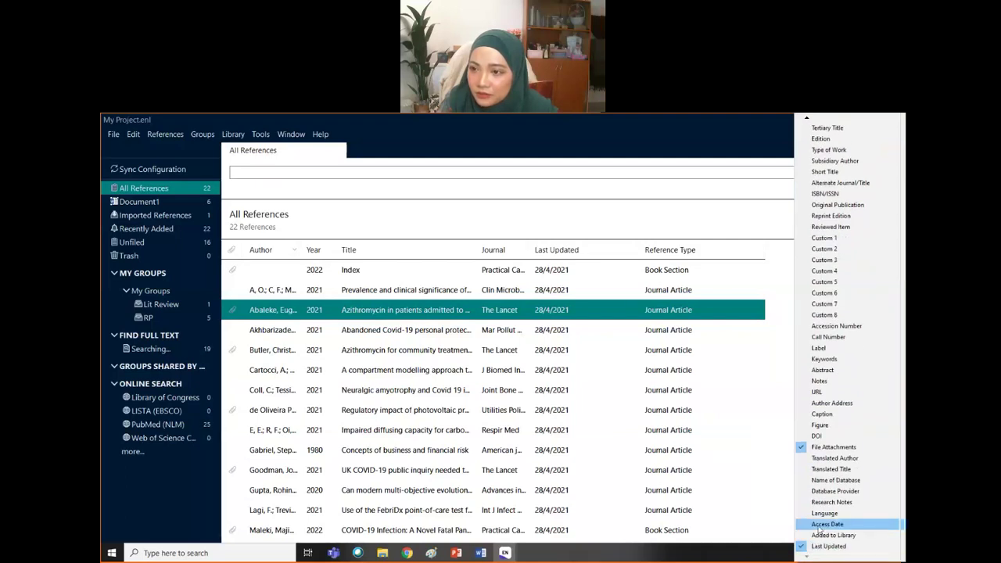
click(724, 350)
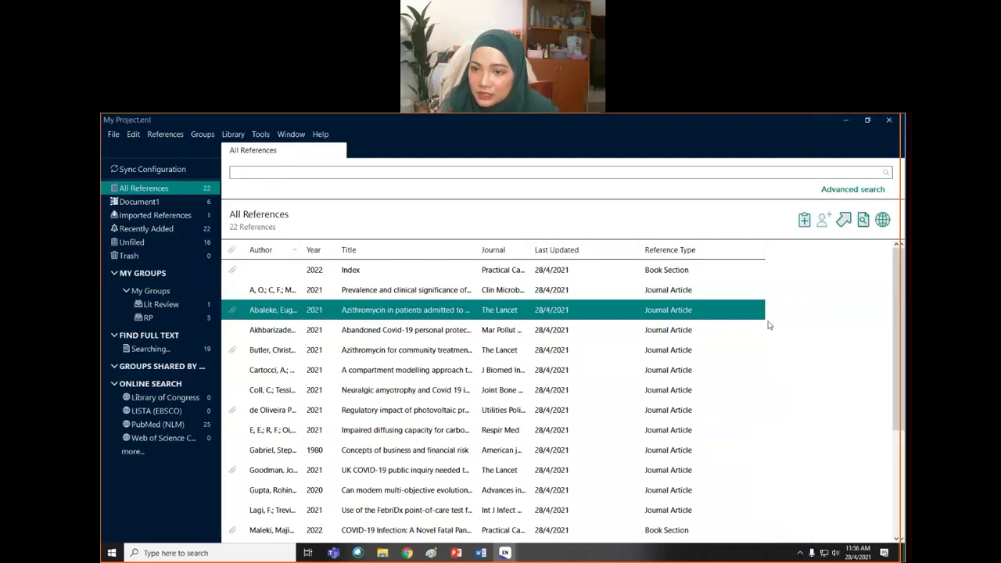
right_click(750, 252)
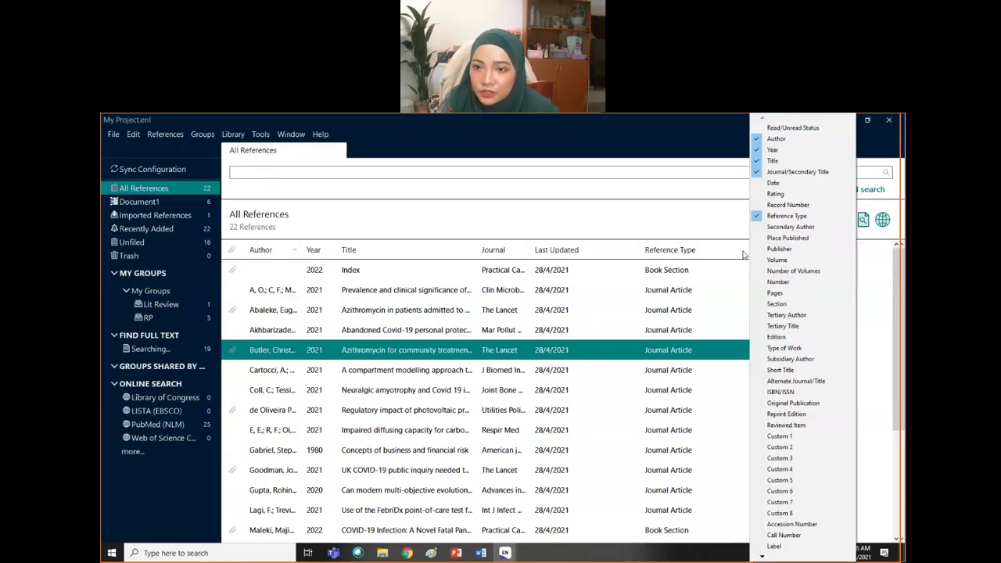
key(Escape)
- Sort the reference list by Reference Type descending, putting Journal Articles first
click(747, 252)
right_click(747, 253)
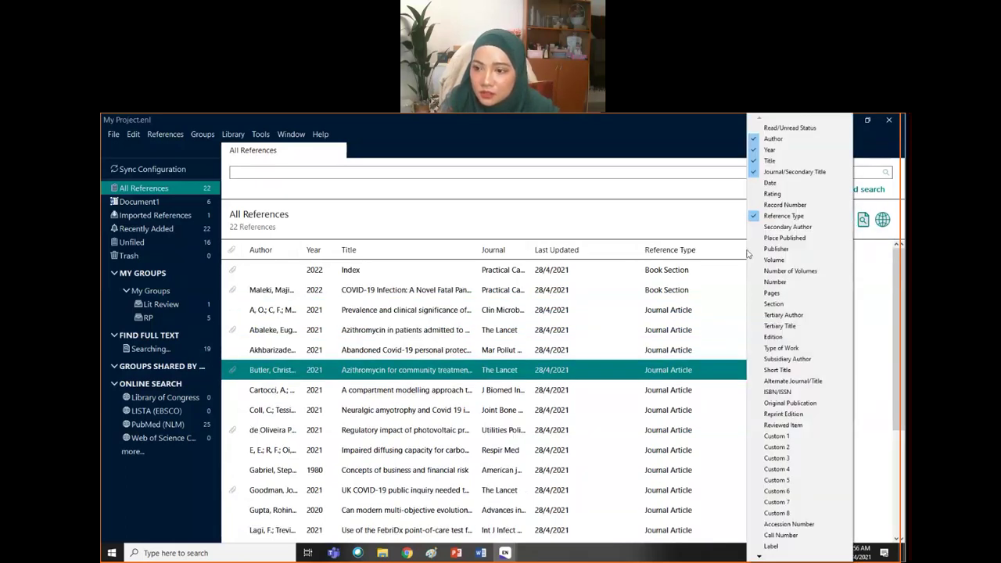
click(743, 253)
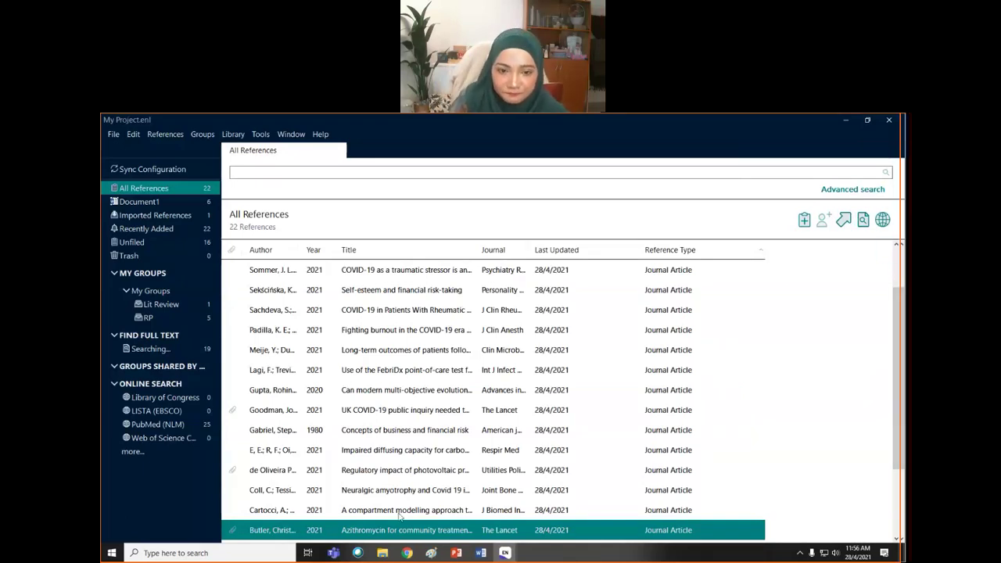
scroll(406, 466, up, 1)
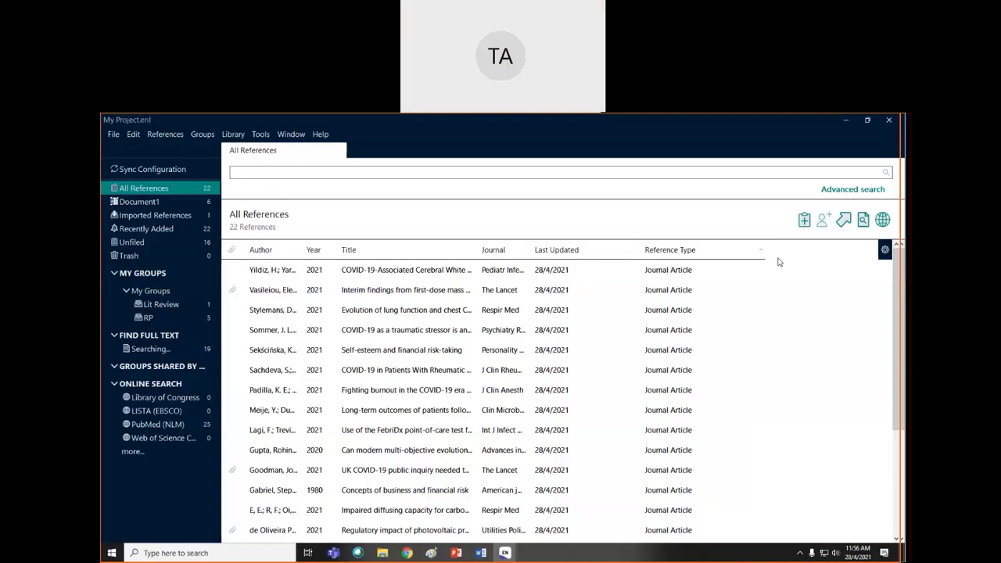
- Select the Vasileiou 2021 vaccination cohort study reference and view its summary
click(419, 274)
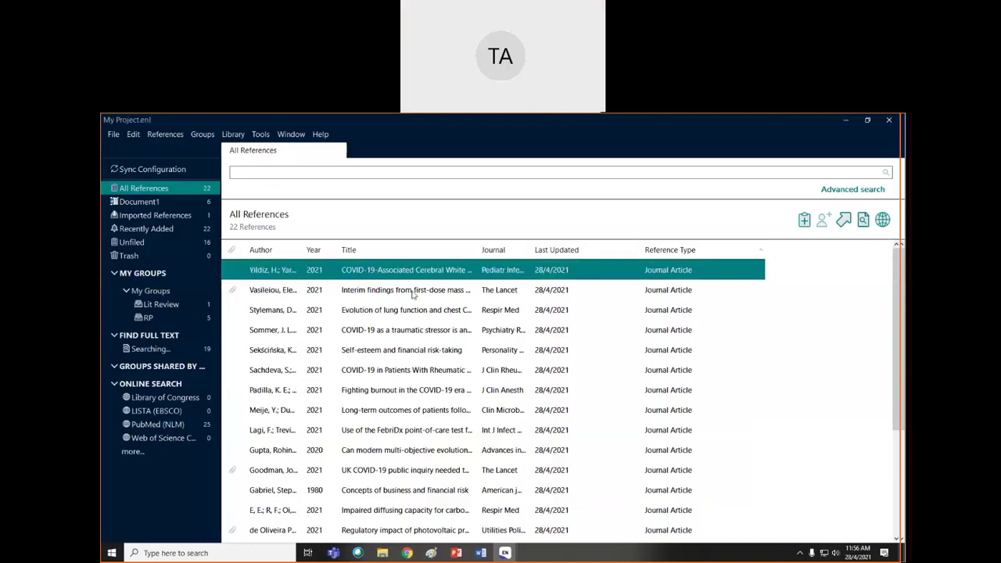
click(413, 293)
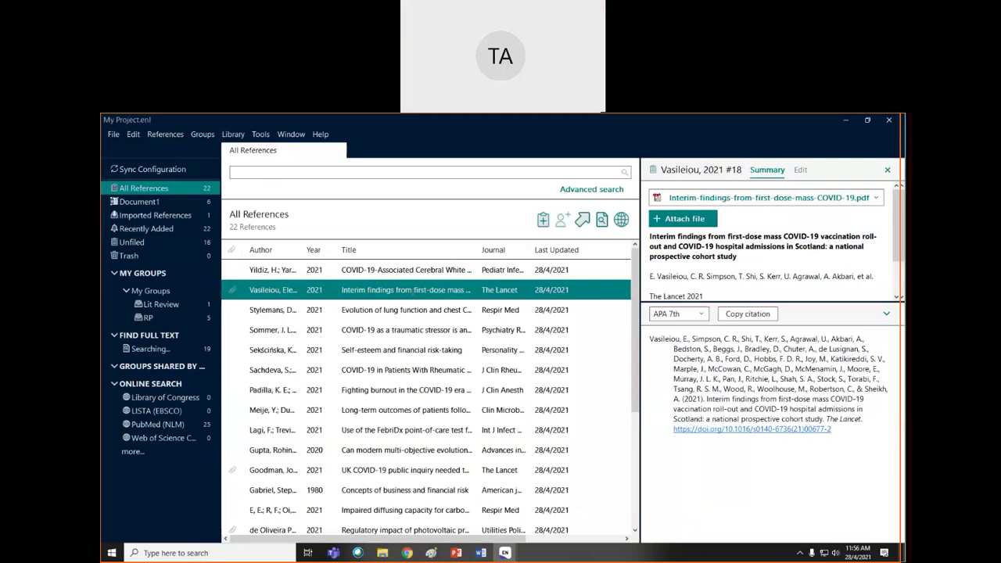
click(801, 171)
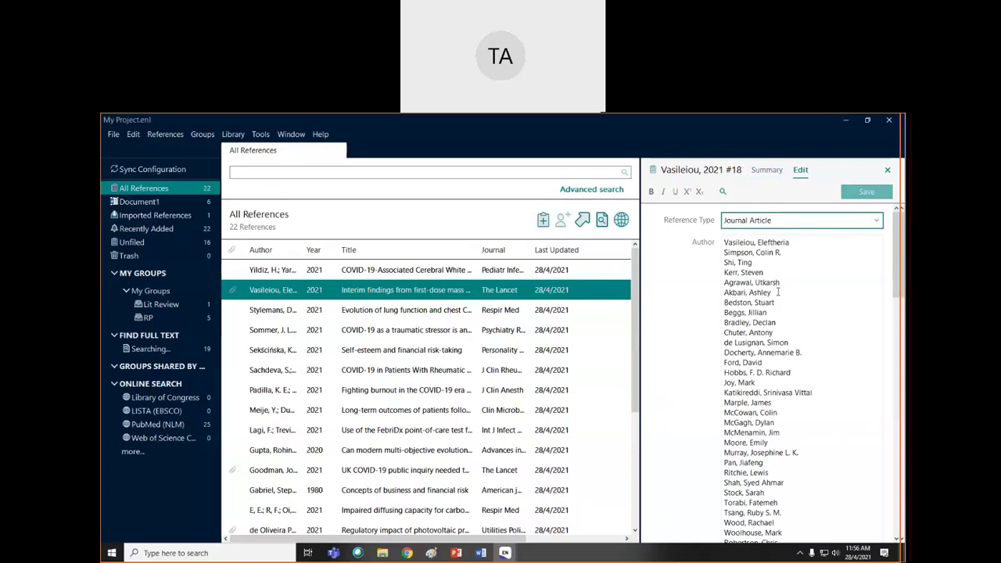
click(770, 171)
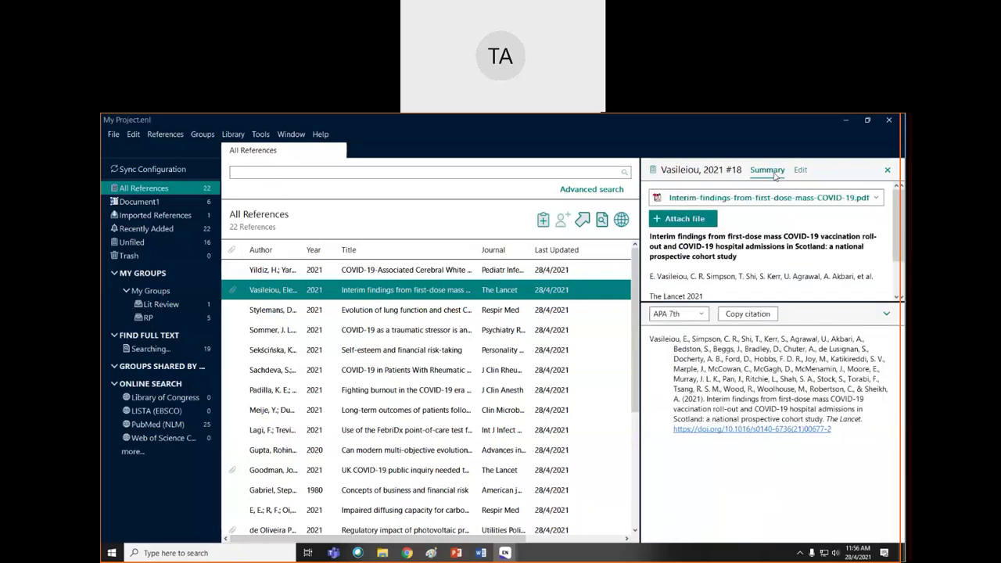
- Confirm APA 7th as the citation style and open the Vasileiou reference for editing
click(700, 316)
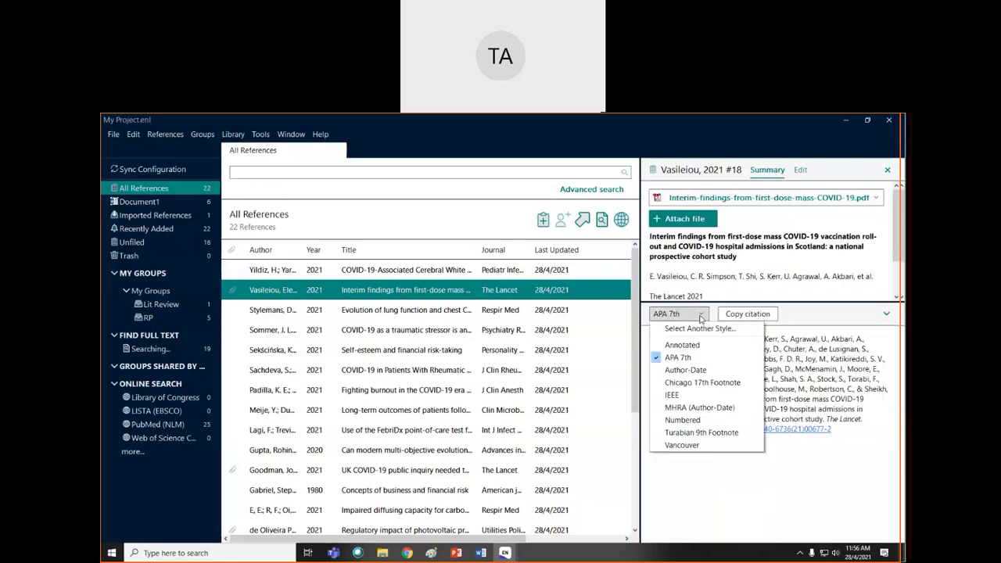
click(705, 315)
click(706, 315)
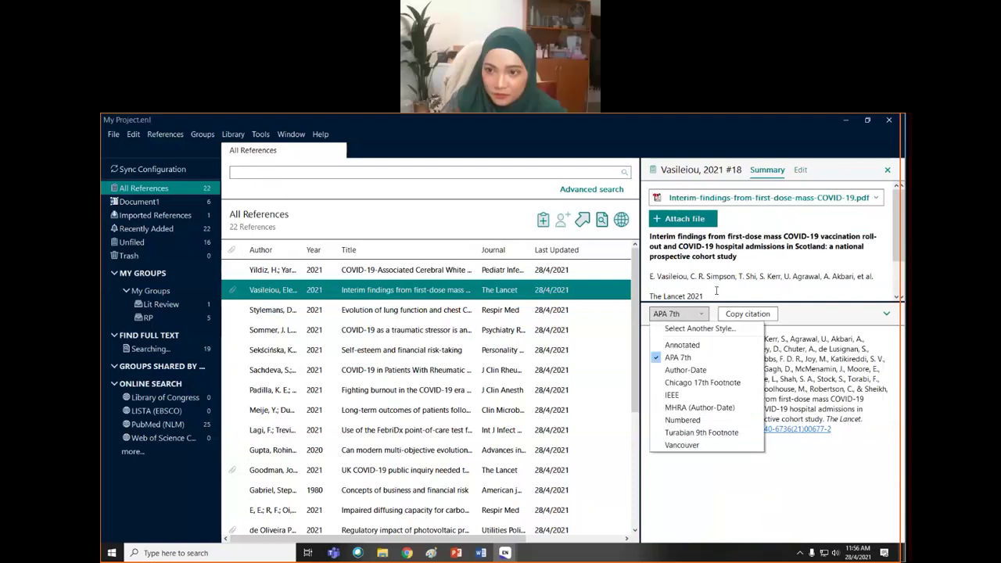
click(706, 314)
click(801, 170)
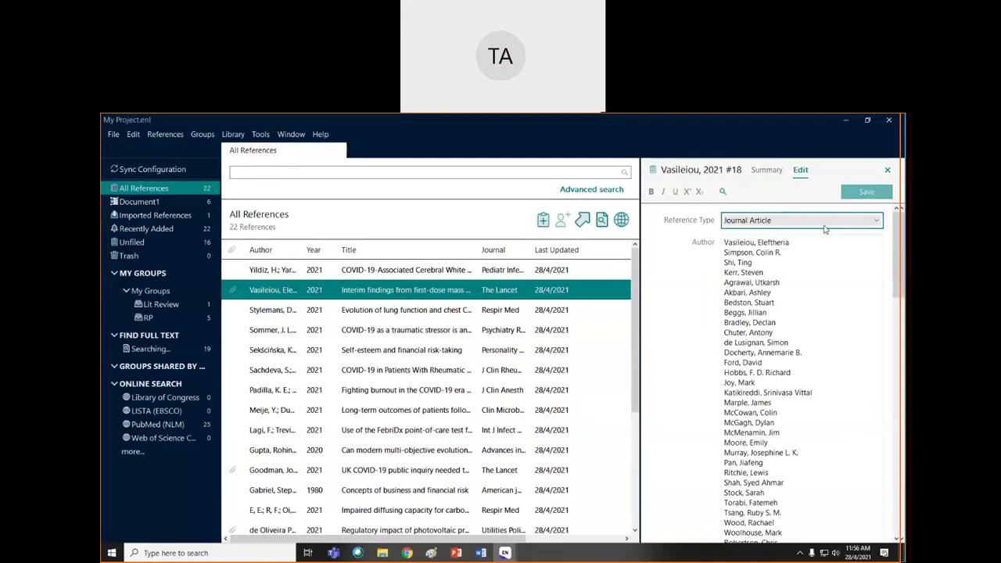
- Review the Vasileiou reference fields, leaving the type as Journal Article for now
click(824, 228)
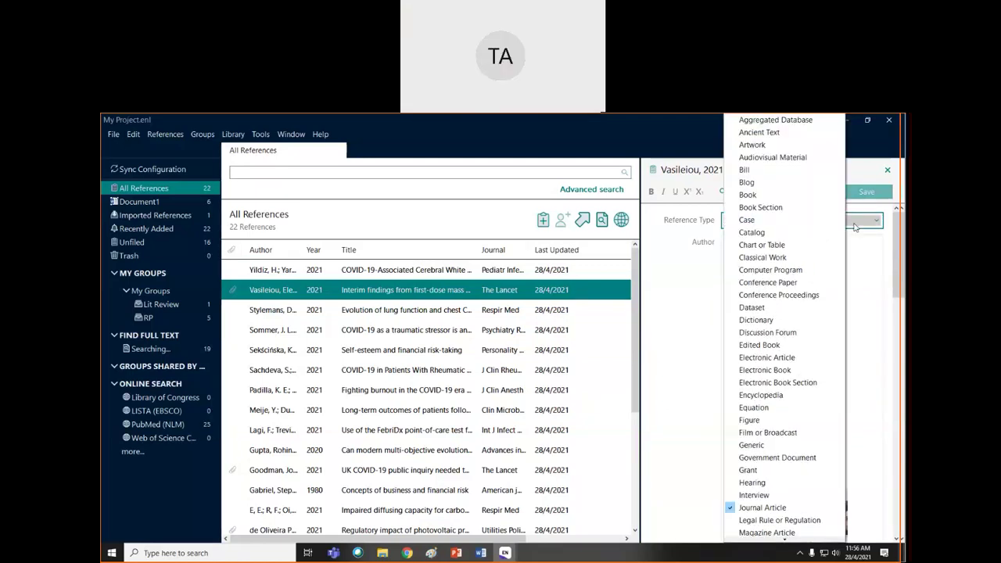
click(855, 227)
drag(900, 240, 877, 489)
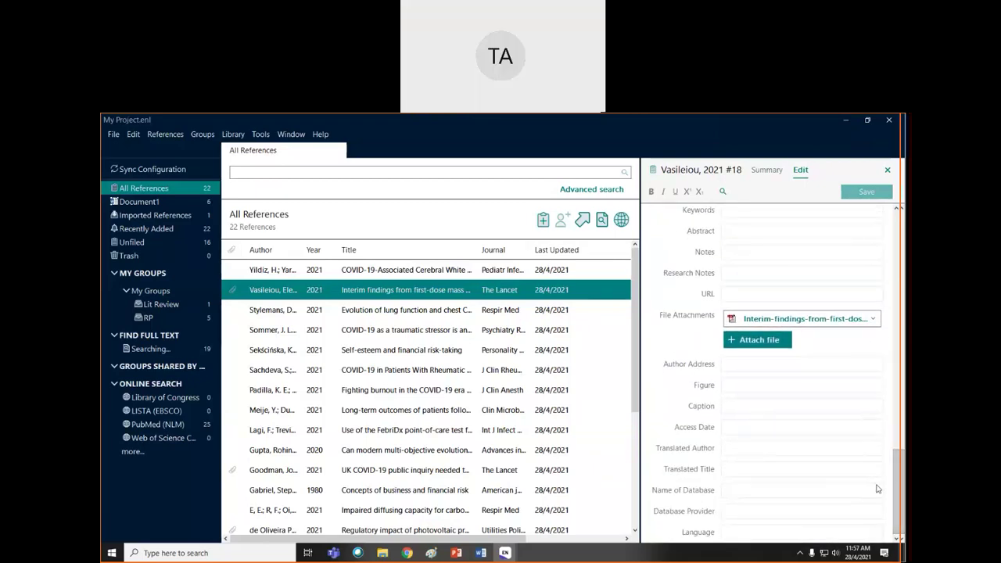
scroll(857, 427, up, 10)
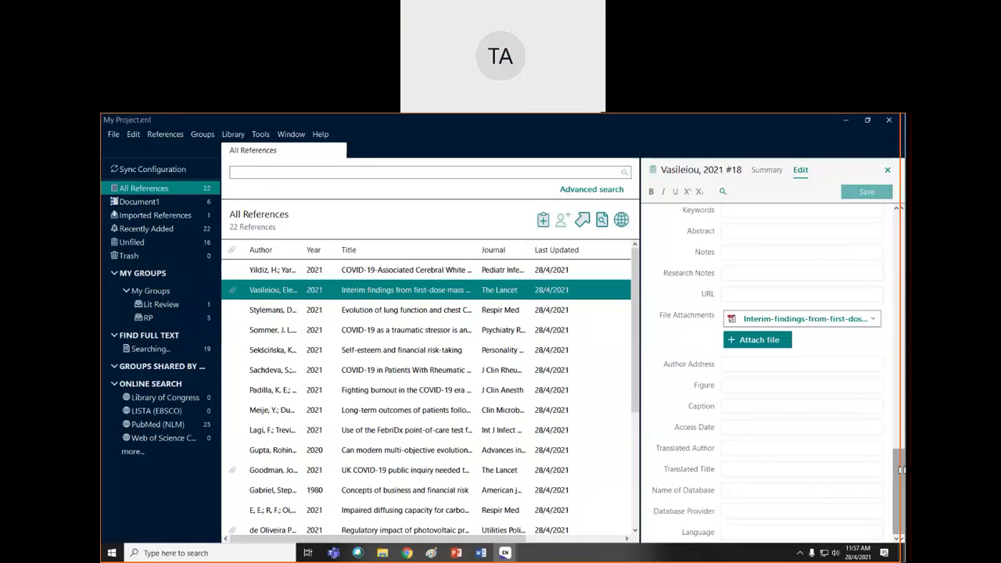
drag(900, 341, 900, 225)
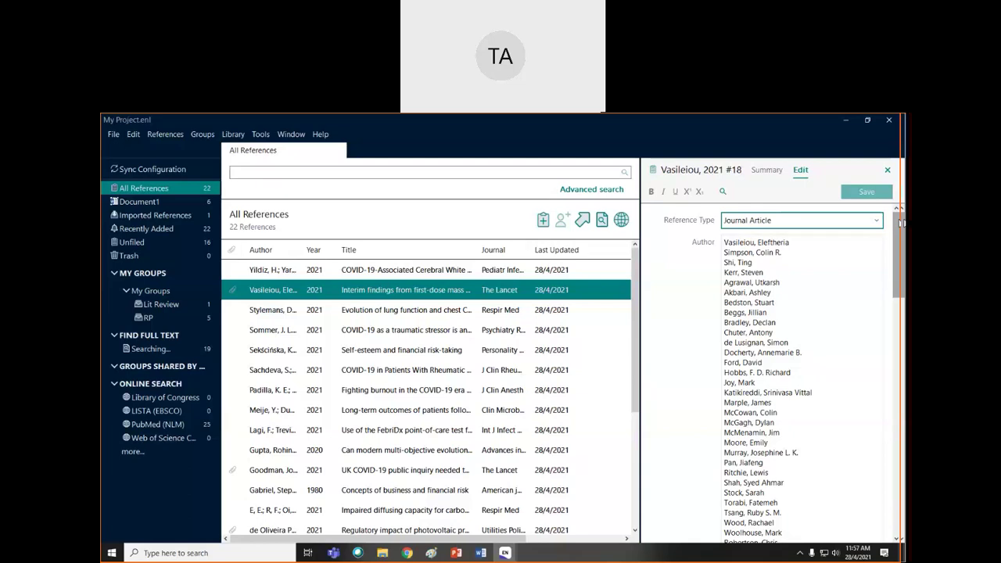
- Change the Vasileiou 2021 reference type to Book and check its Pages field
click(877, 221)
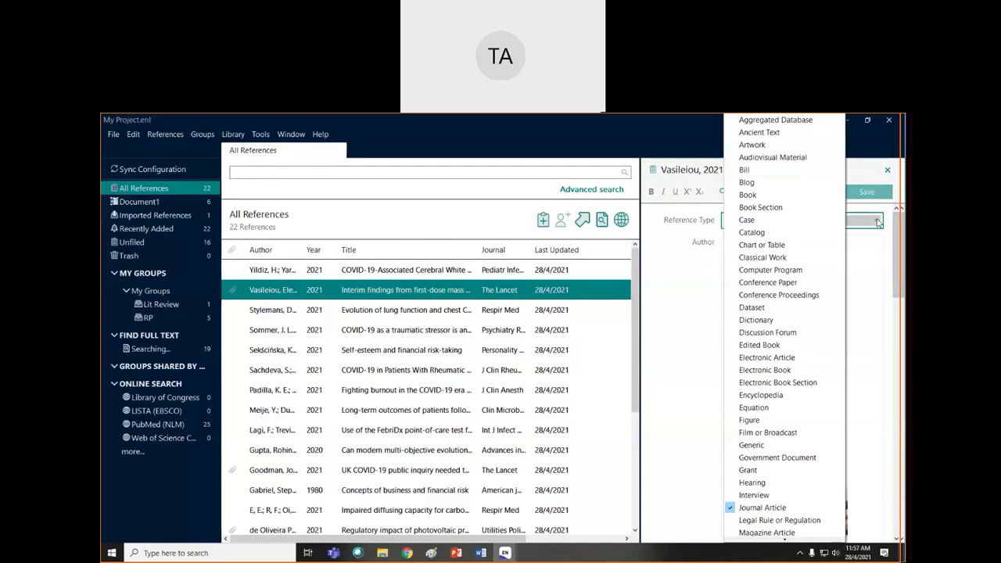
click(747, 195)
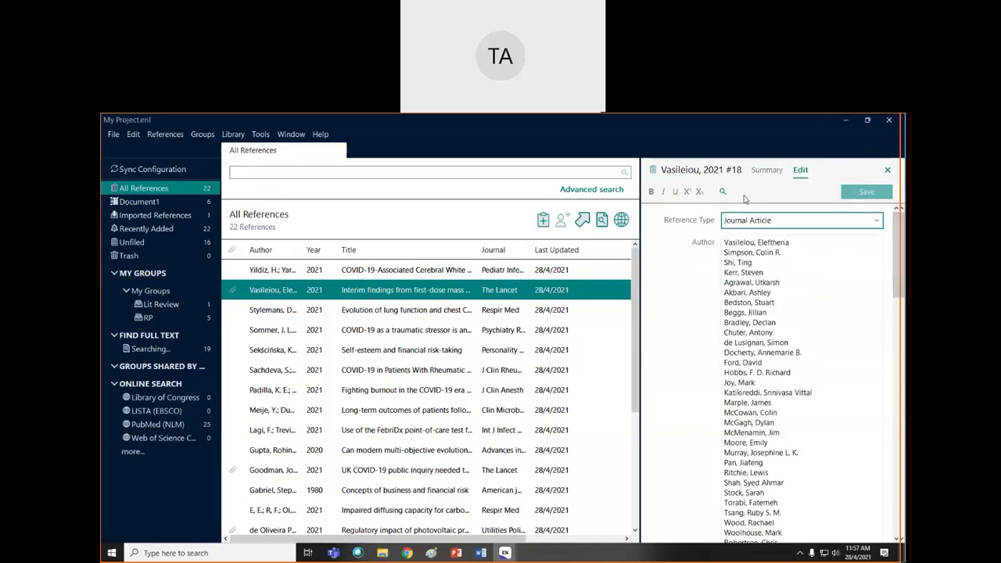
scroll(811, 361, down, 5)
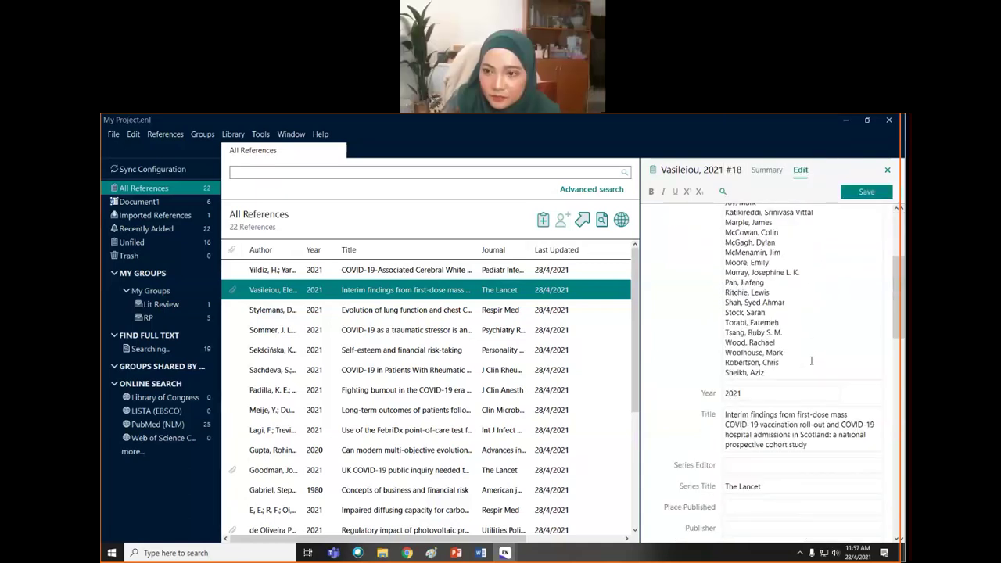
scroll(811, 361, down, 4)
scroll(811, 360, down, 1)
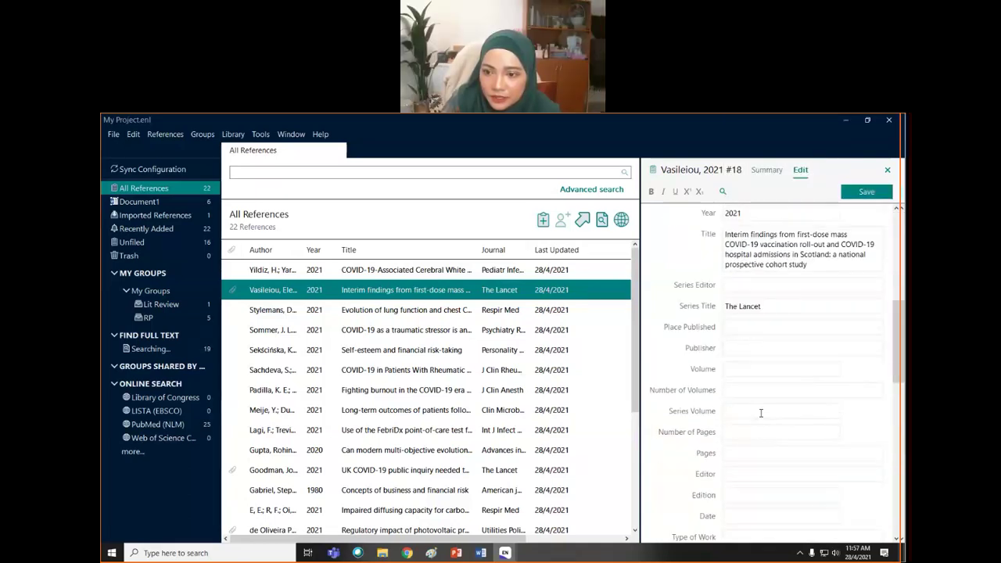
click(741, 453)
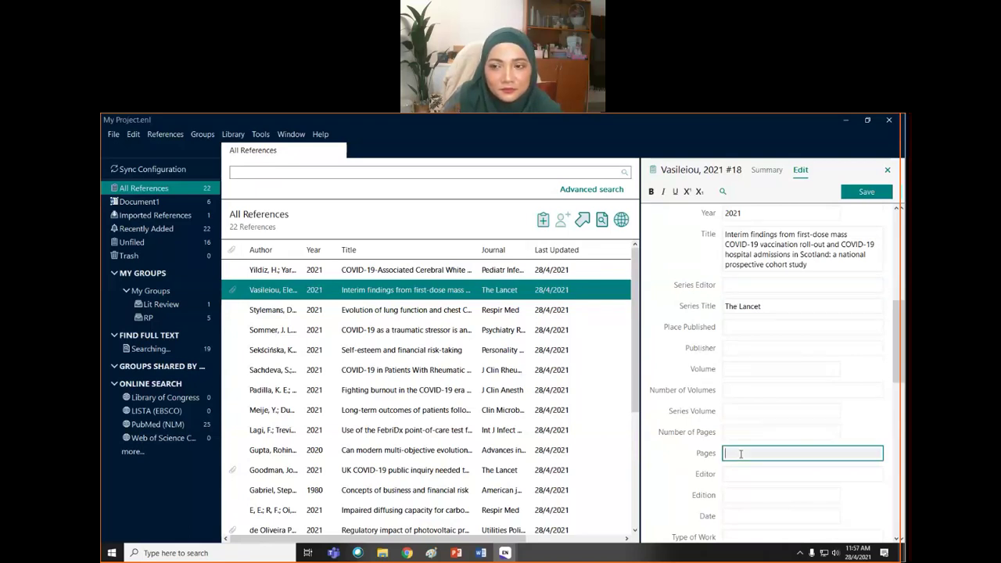
scroll(806, 214, up, 8)
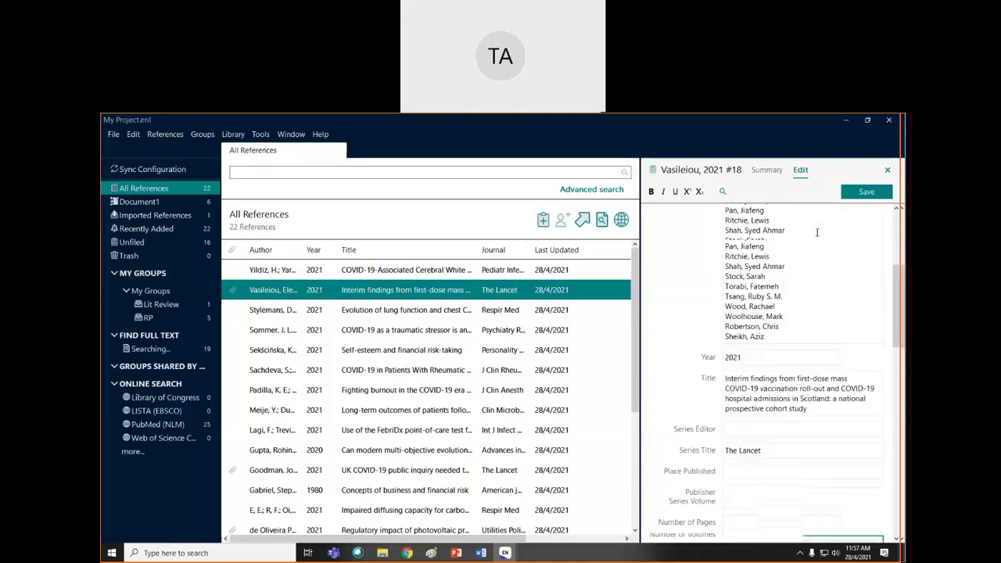
click(877, 221)
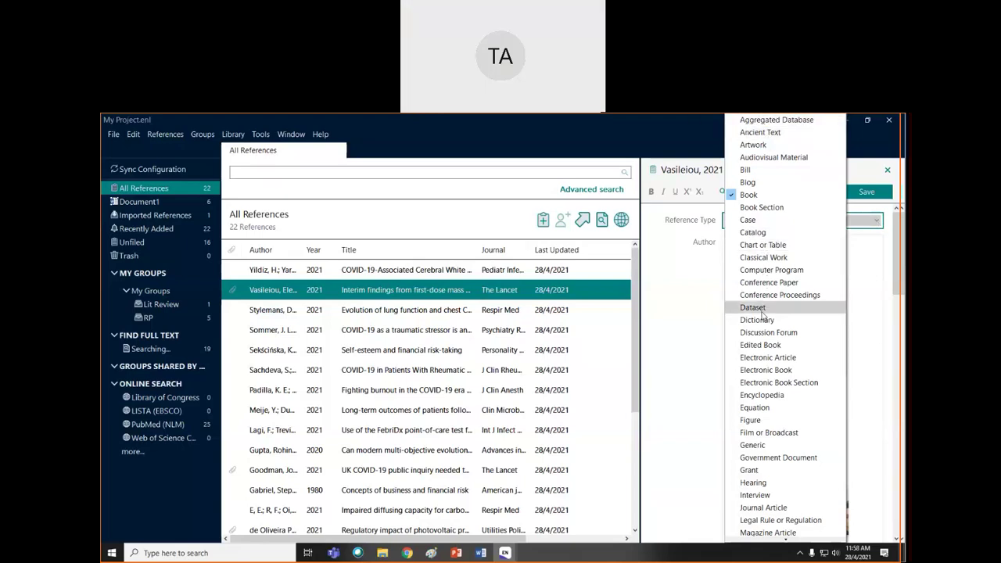
click(858, 273)
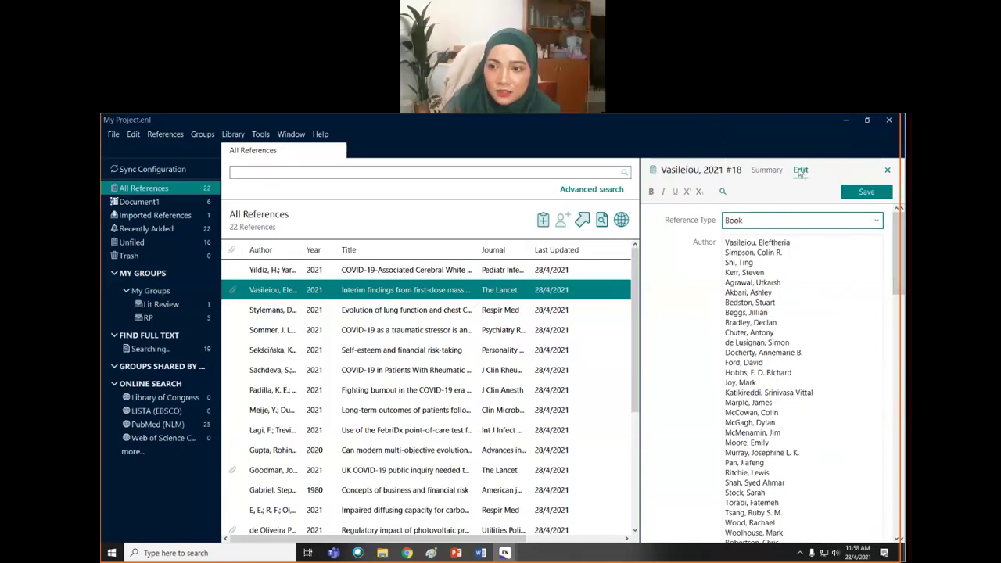
- Check the author list, then select the Sekścińska reference, bringing up the save prompt
click(787, 270)
scroll(775, 360, down, 6)
scroll(767, 378, up, 1)
scroll(766, 378, down, 5)
scroll(766, 378, up, 2)
click(410, 353)
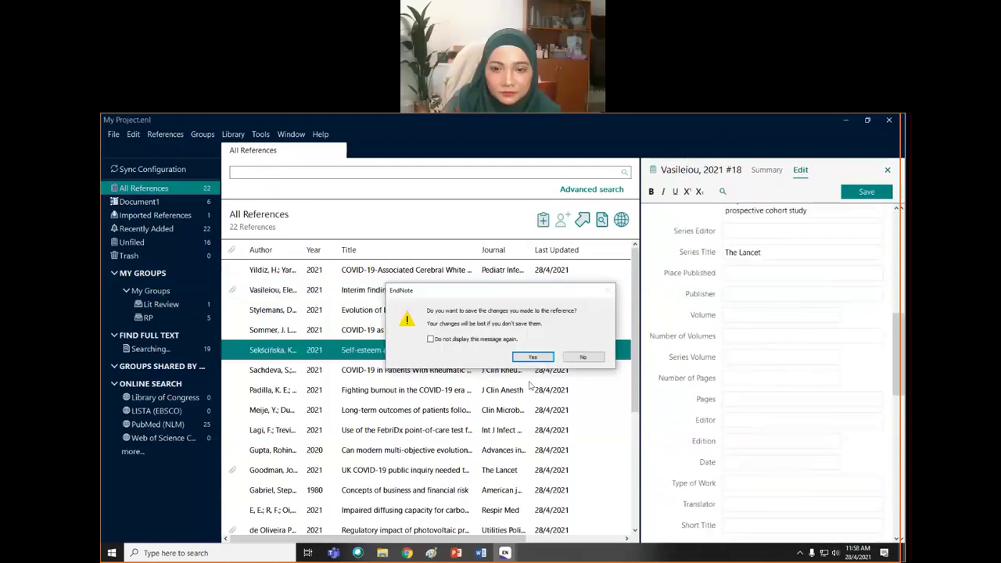
- Save the Vasileiou changes and set the Sekścińska 2021 reference type to Book
click(543, 358)
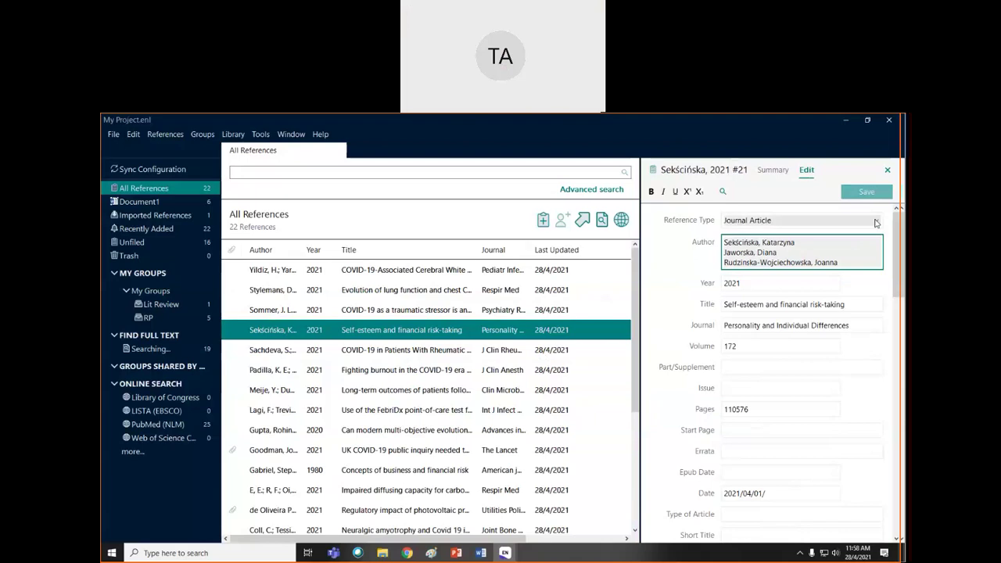
click(874, 221)
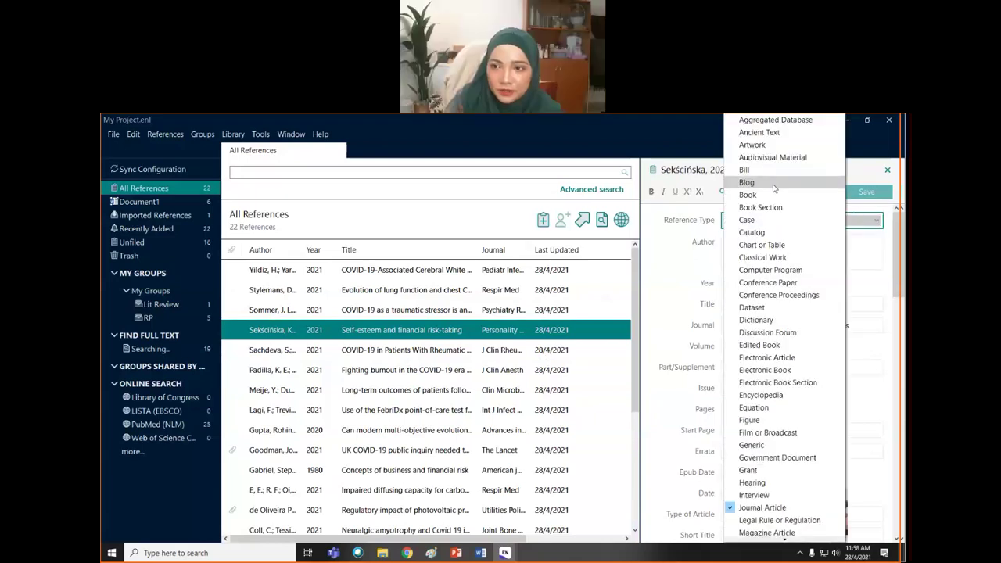
click(747, 182)
click(876, 222)
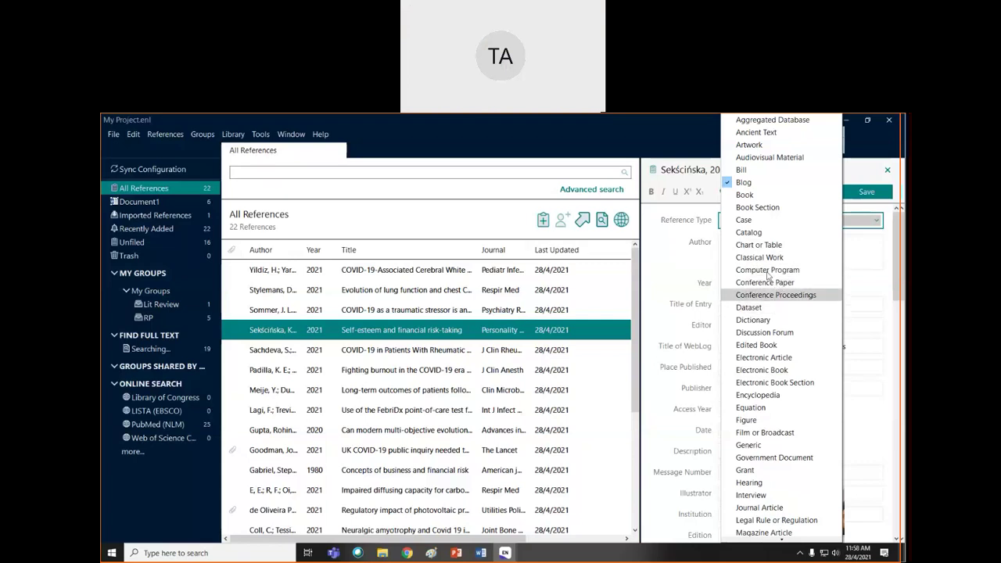
click(787, 183)
key(Down)
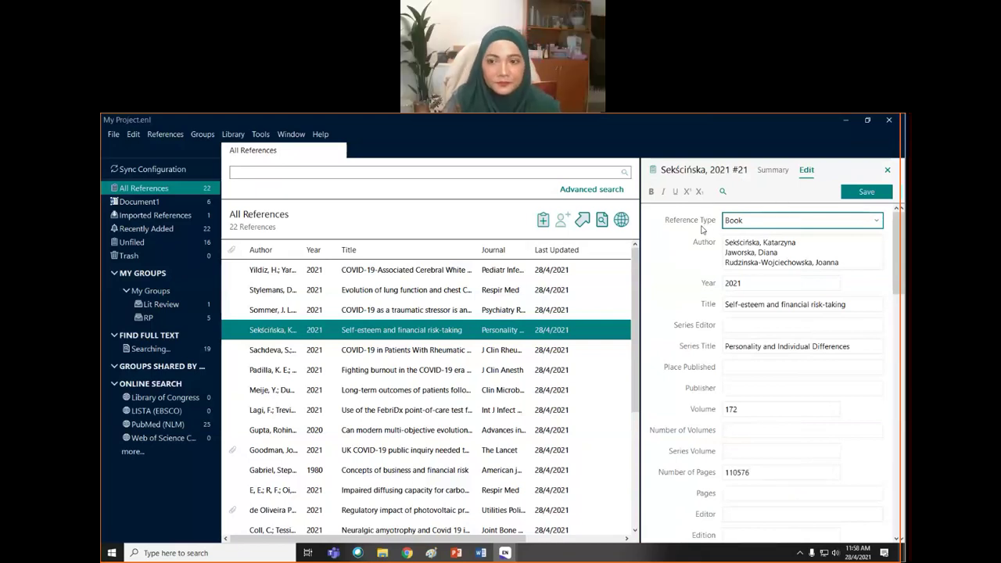
click(773, 169)
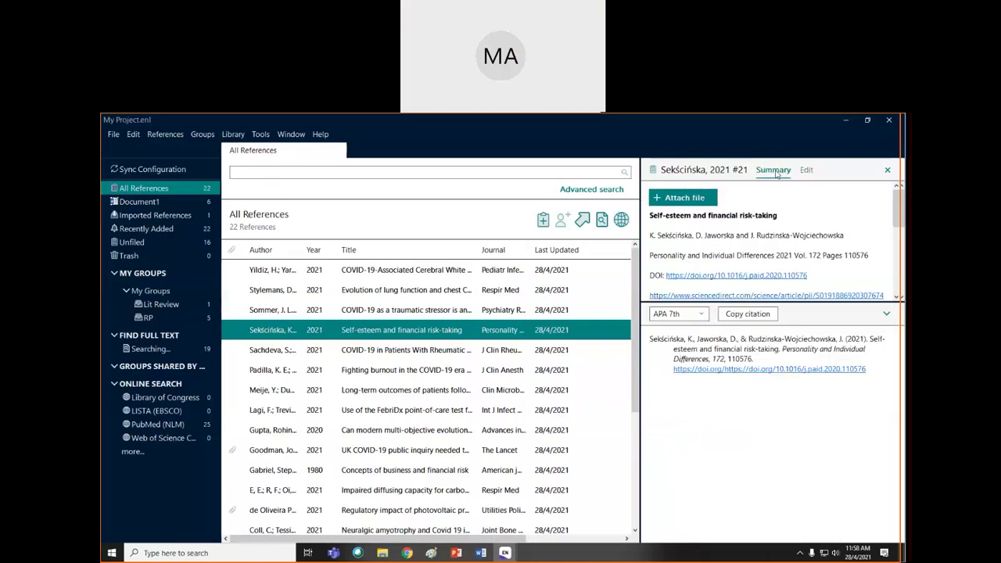
- Read through the Sekścińska summary and abstract, keep APA 7th, and return to Word
scroll(900, 239, down, 2)
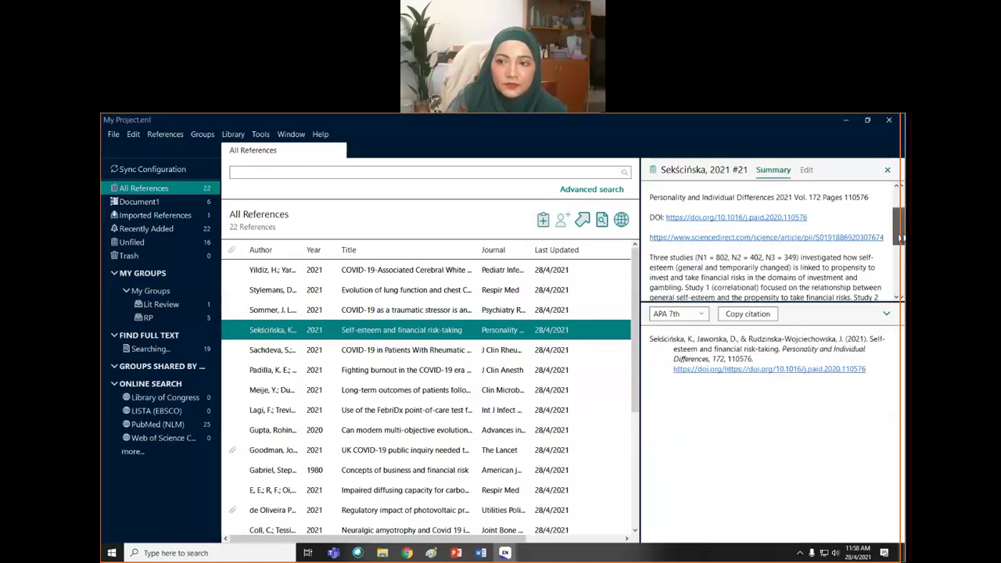
scroll(899, 239, up, 2)
scroll(900, 257, down, 4)
scroll(900, 256, down, 3)
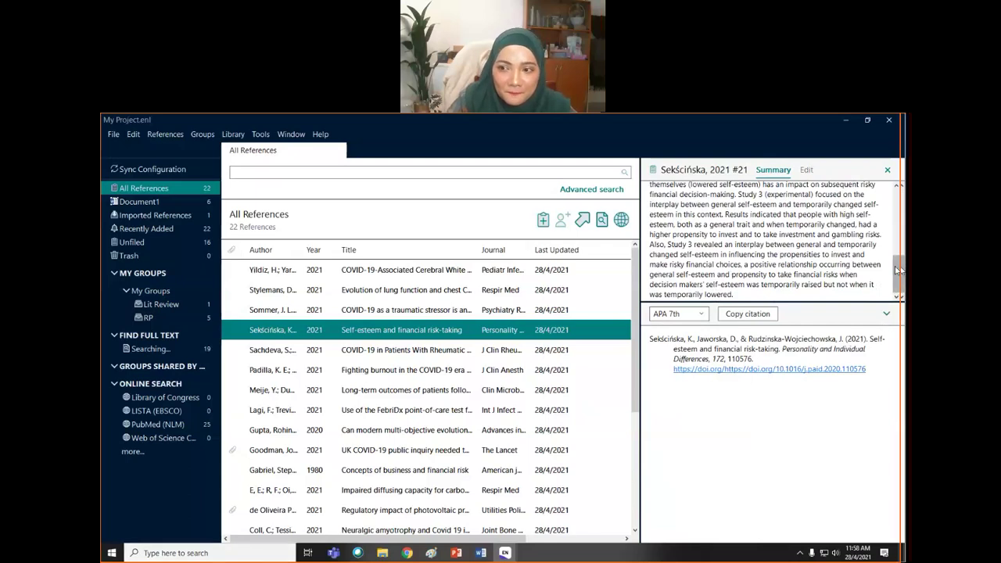
drag(899, 274, 899, 205)
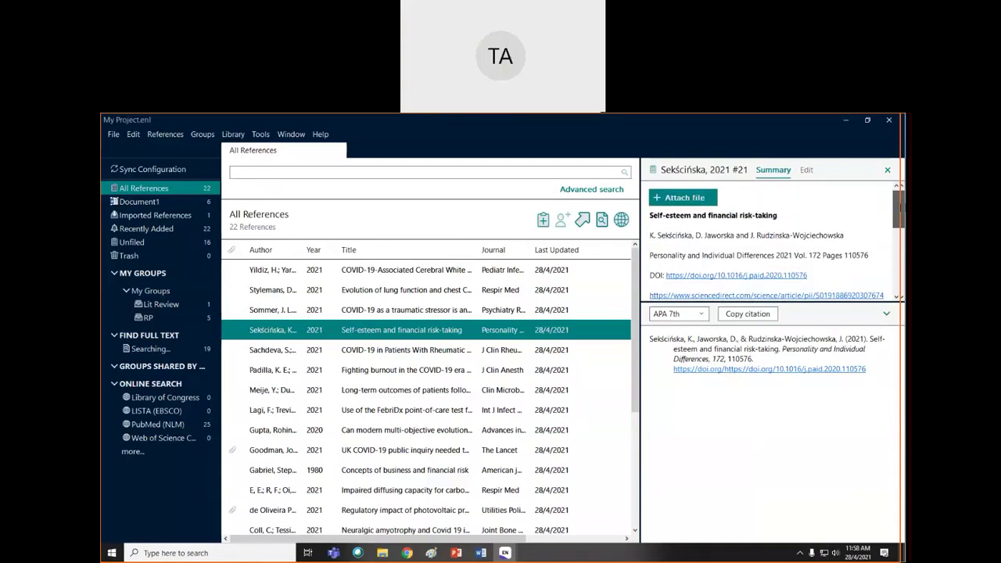
drag(900, 205, 900, 272)
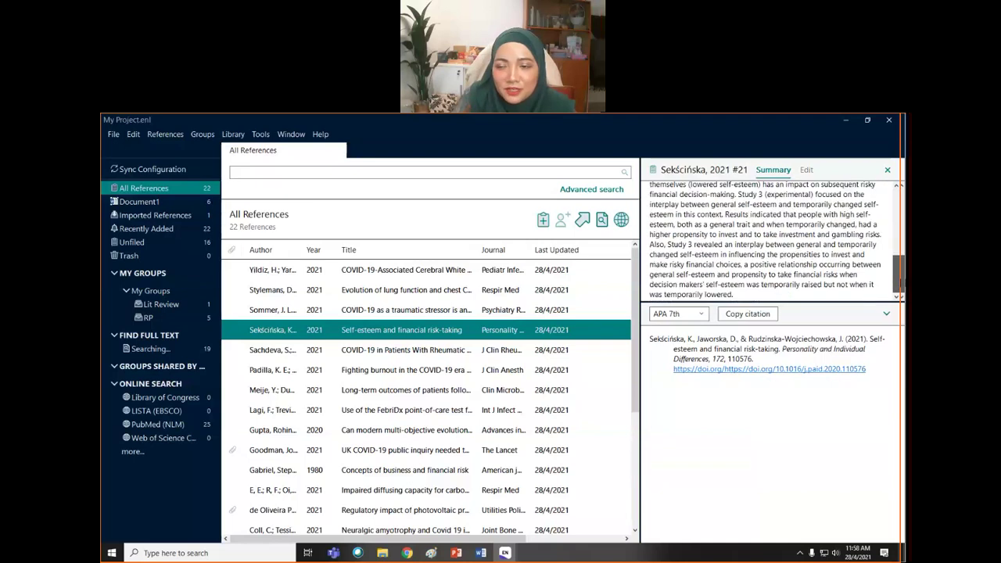
click(701, 313)
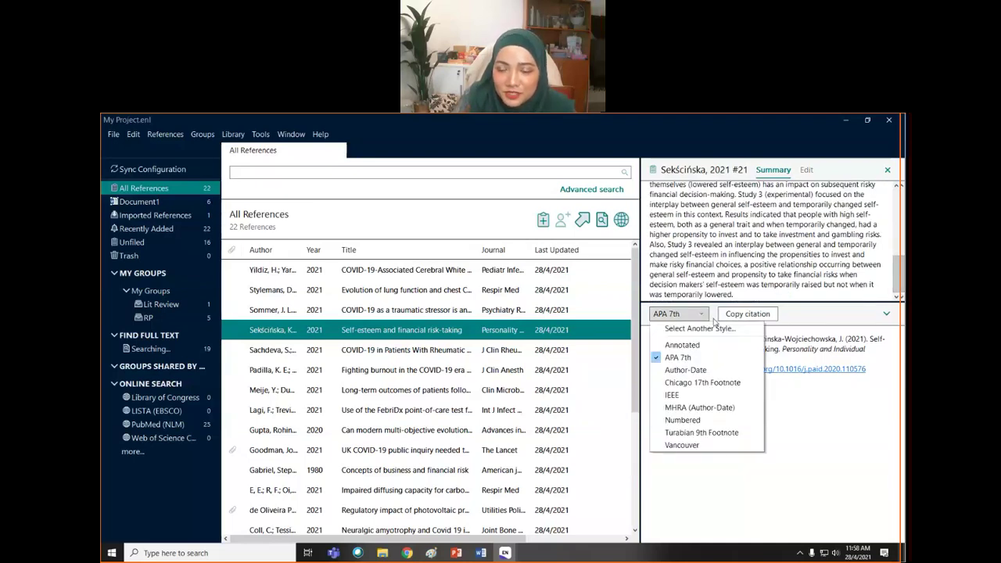
click(816, 283)
scroll(747, 241, up, 5)
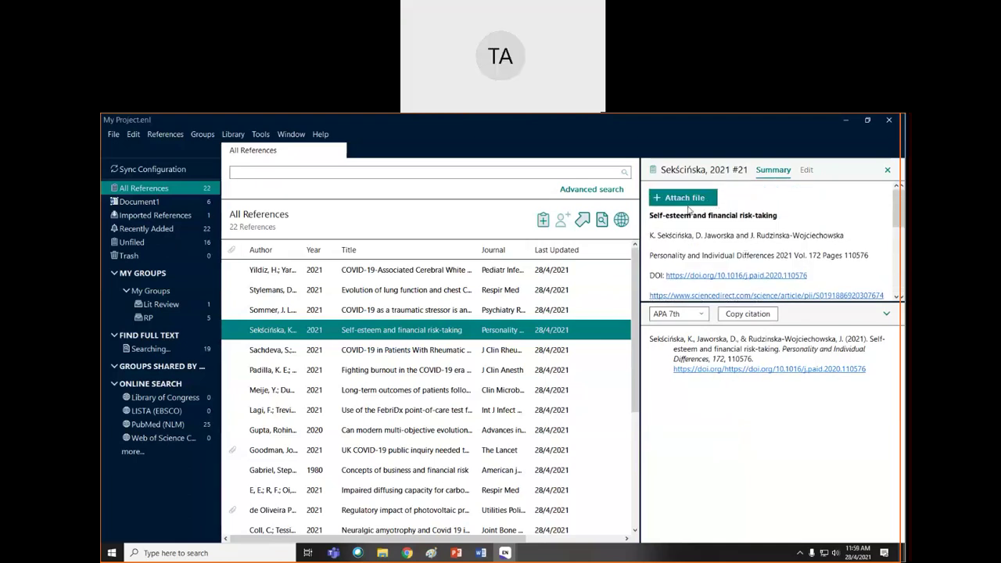
scroll(833, 258, down, 1)
scroll(833, 258, down, 1)
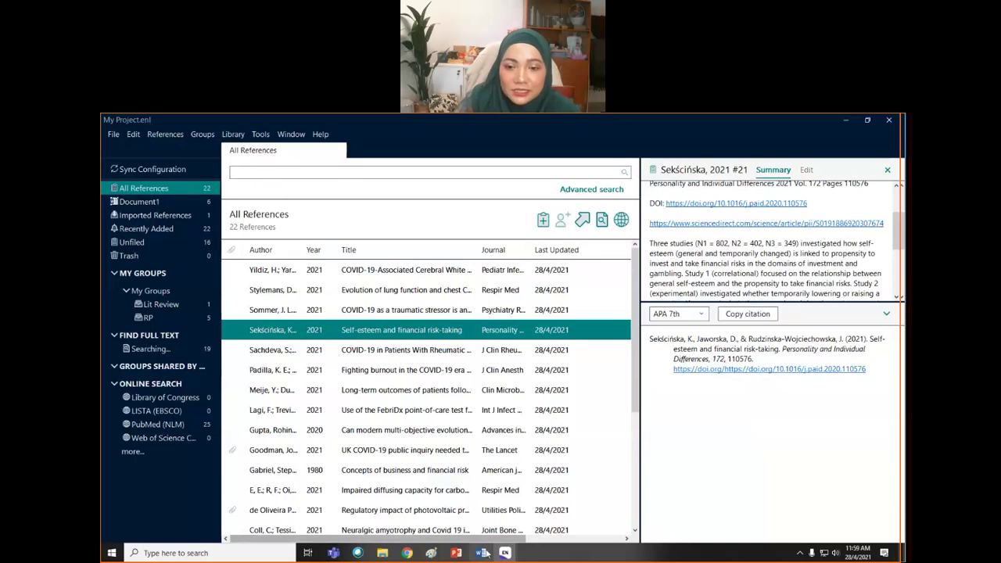
key(alt+Tab)
- From the Goodman citation's Edit & Manage Citation(s), open the Stylemans 2021 #11 reference
click(433, 301)
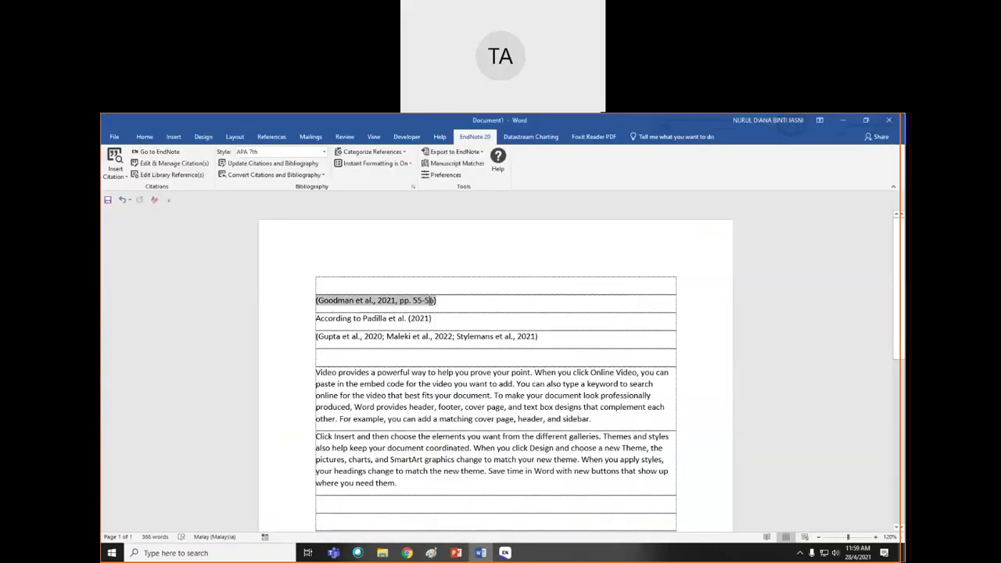
click(195, 167)
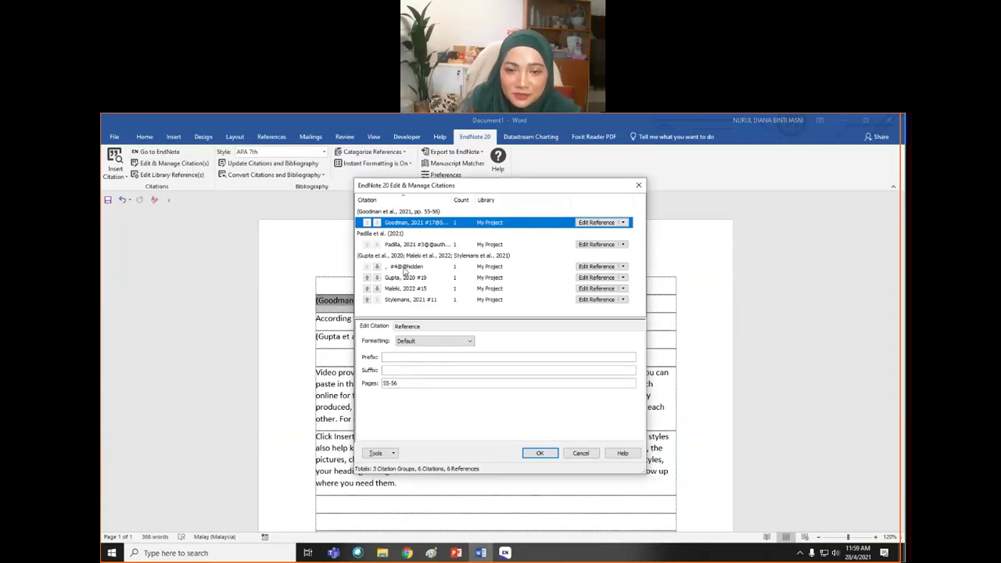
click(405, 269)
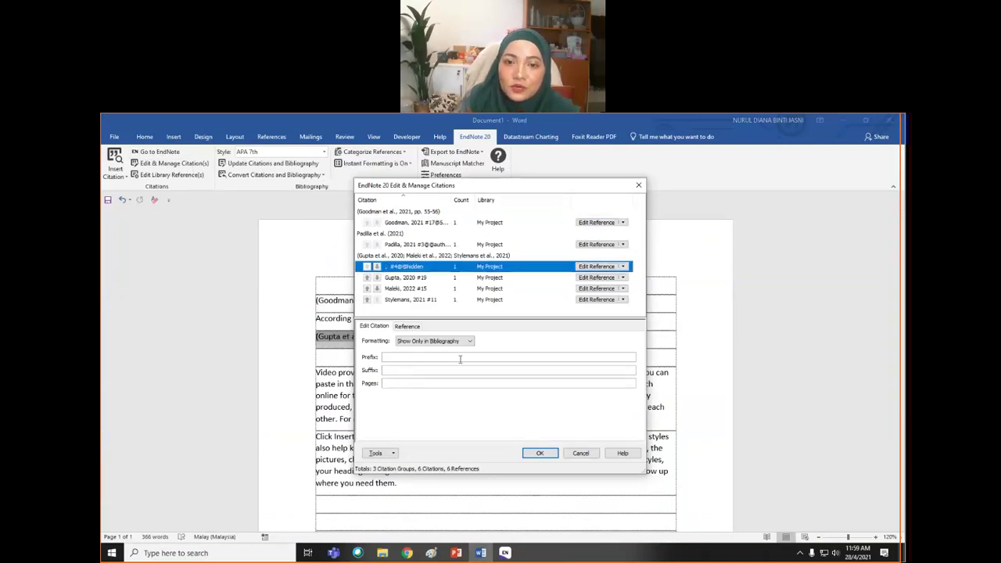
click(438, 383)
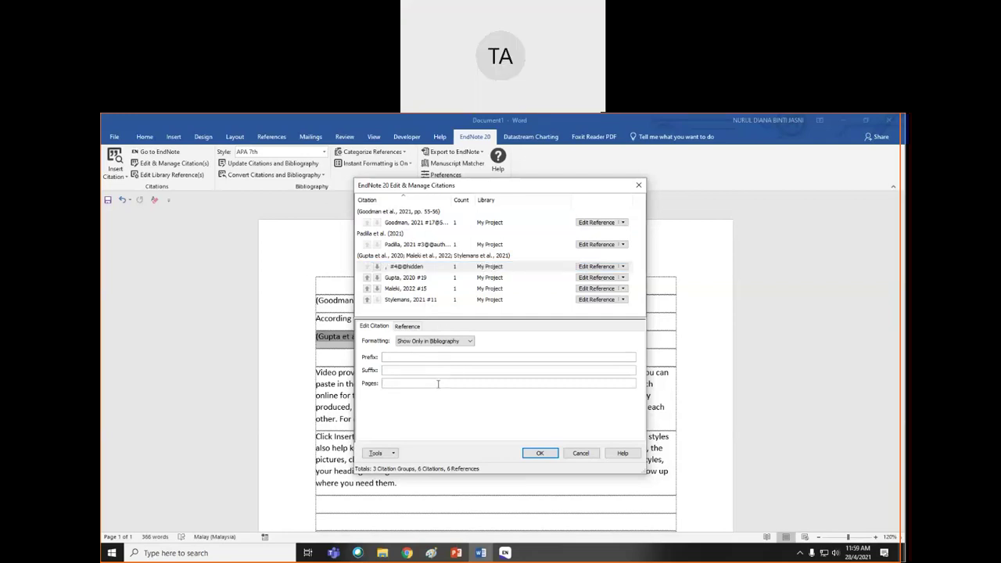
click(597, 305)
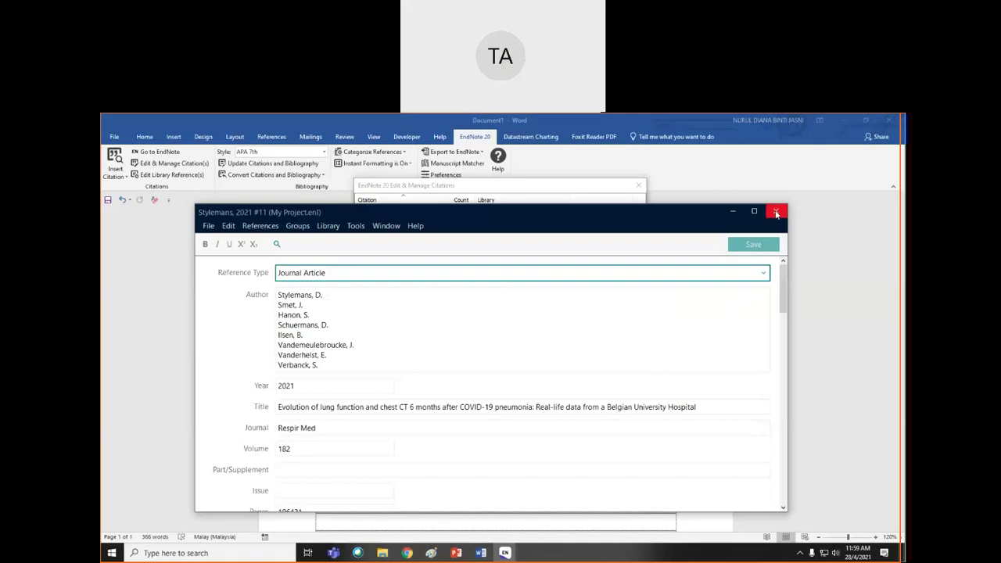
- Choose Edit > Output Styles > Edit "APA 7th" from the reference window
click(228, 226)
click(258, 228)
click(258, 226)
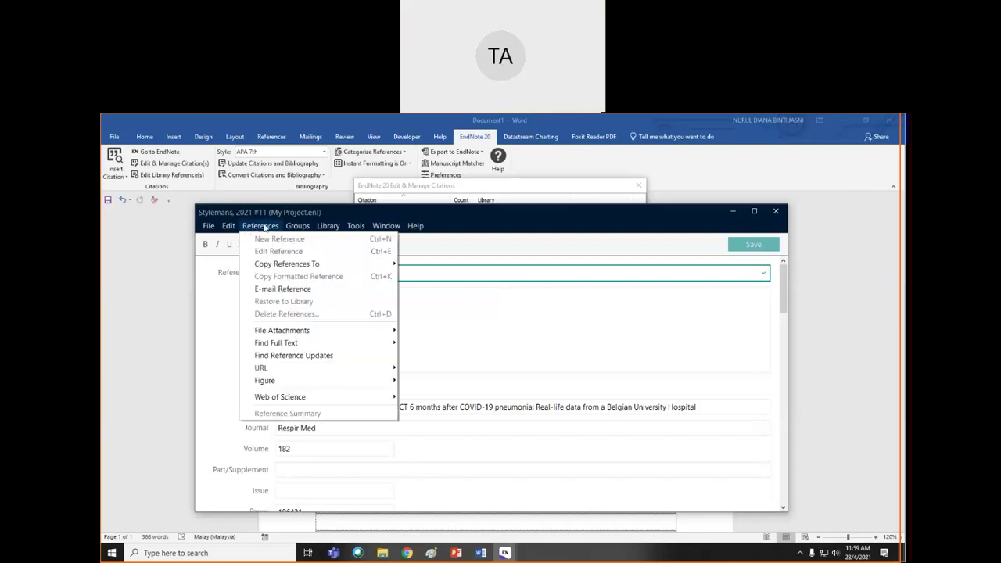
click(259, 227)
click(229, 226)
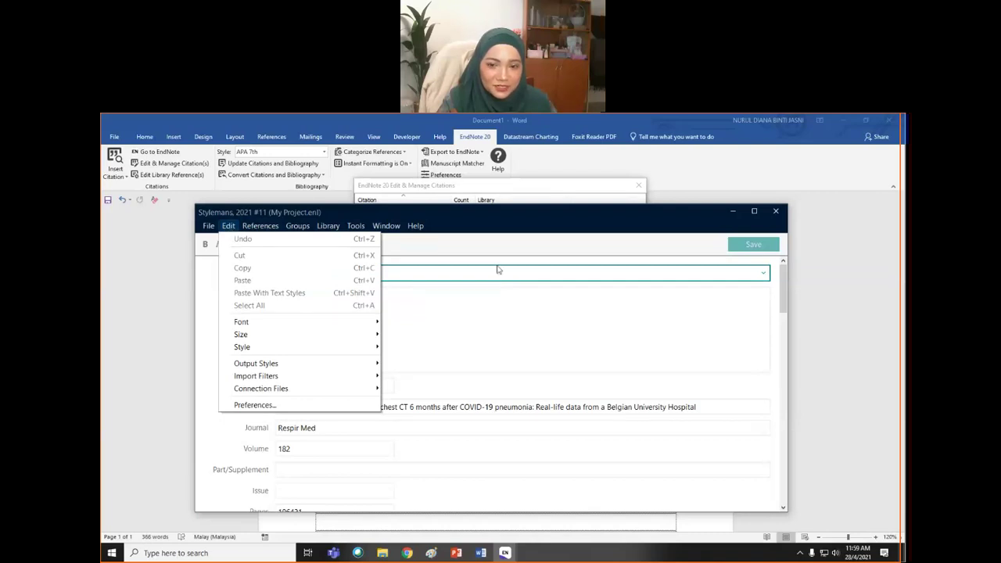
key(Right)
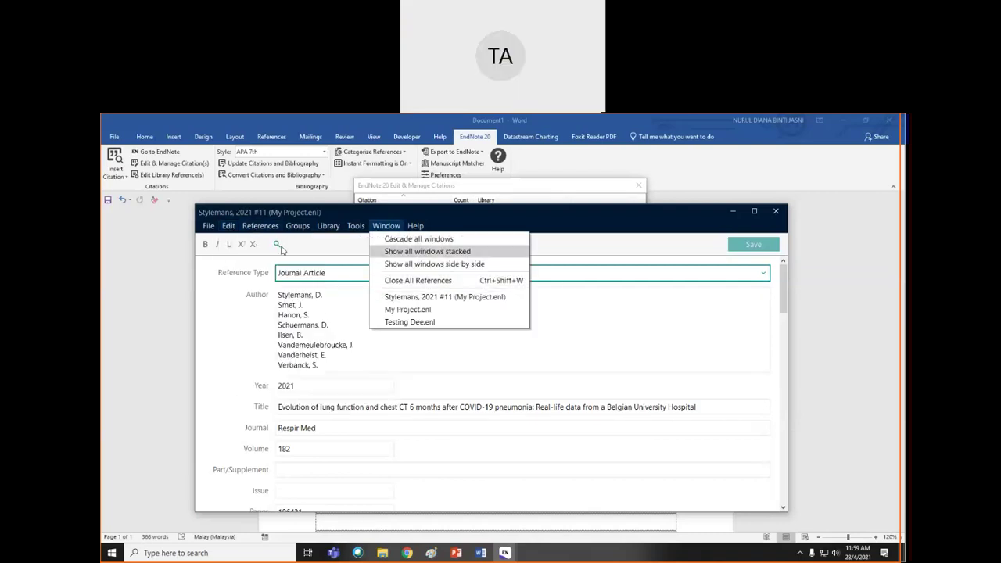
click(233, 226)
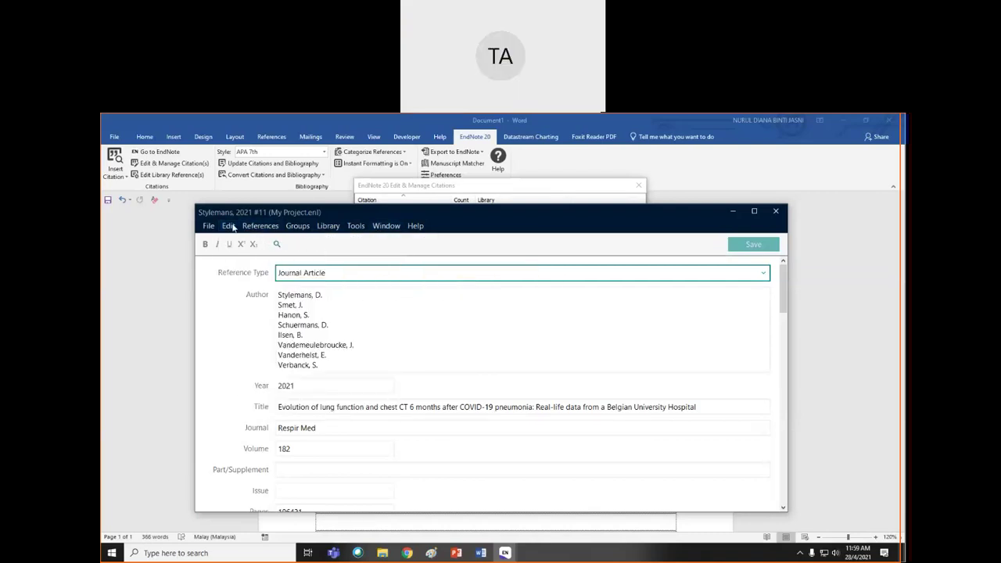
click(228, 226)
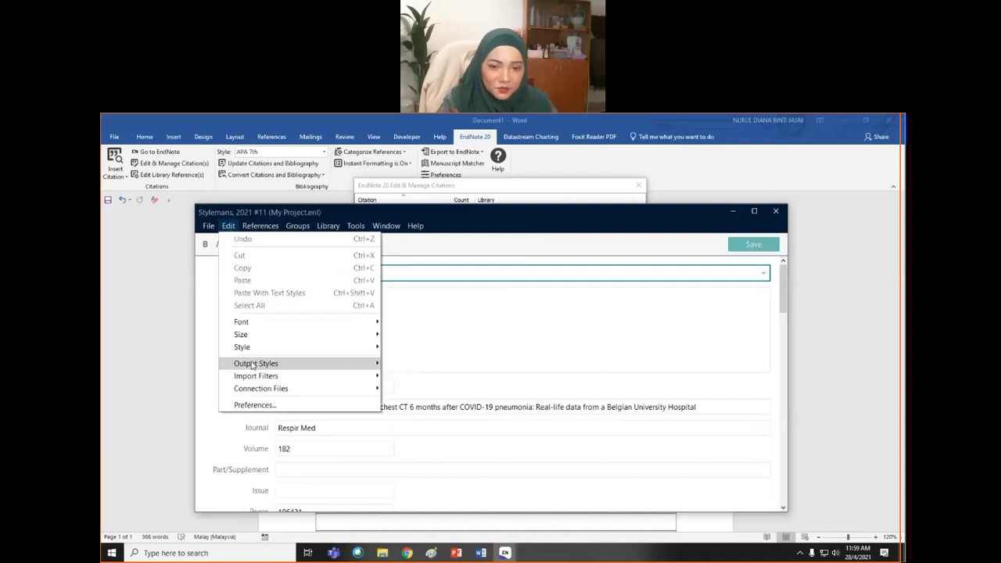
mouse_move(254, 364)
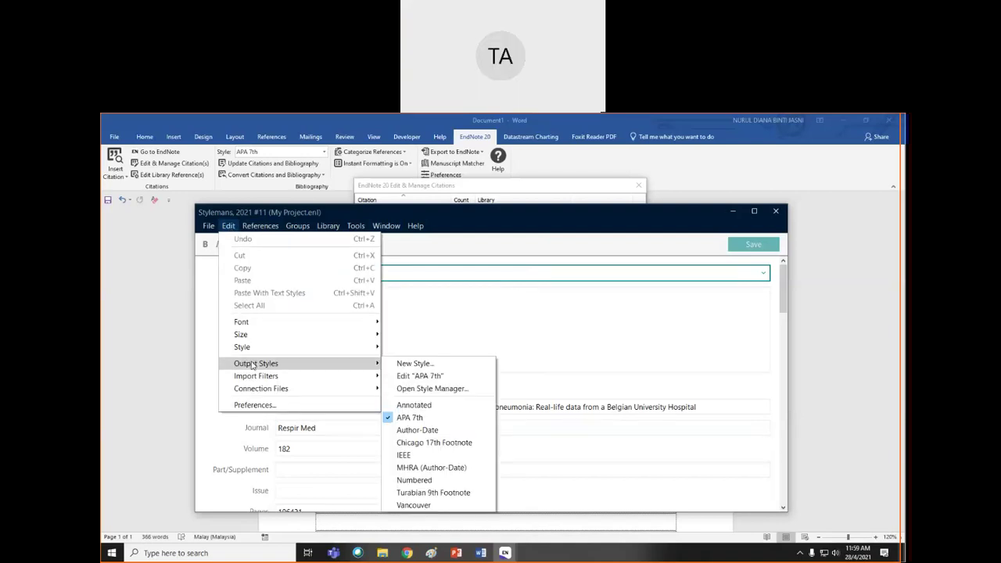
click(409, 377)
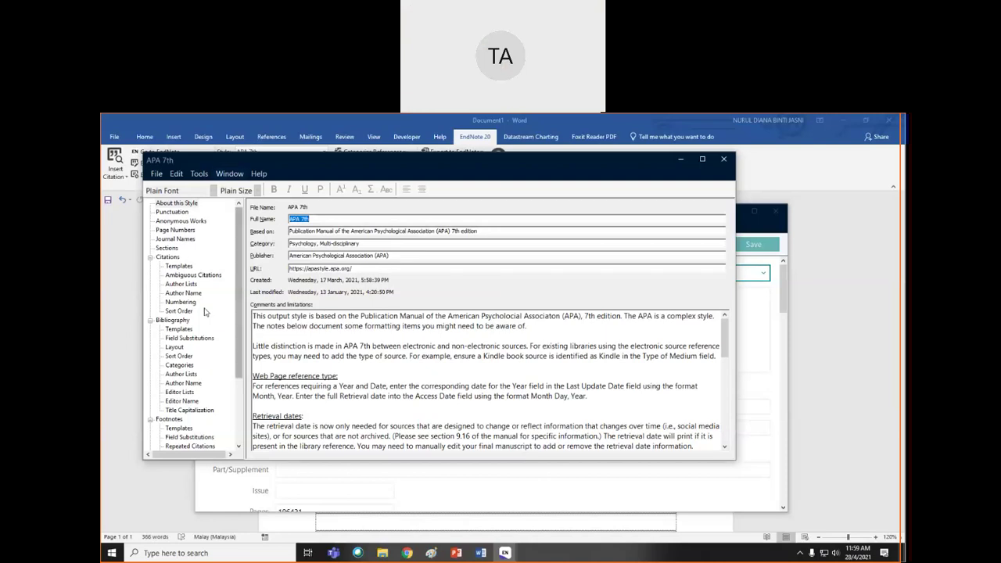
click(182, 331)
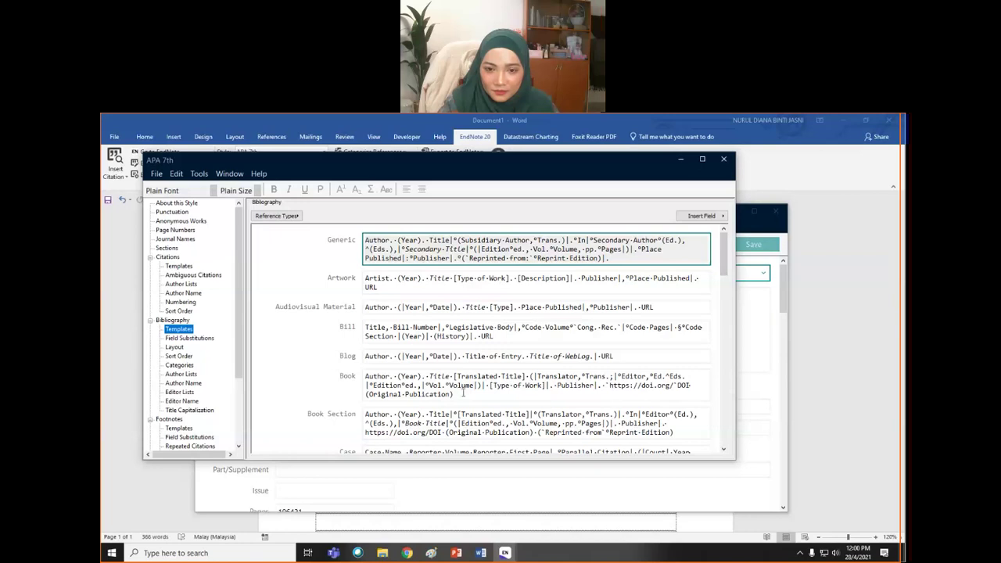
click(466, 395)
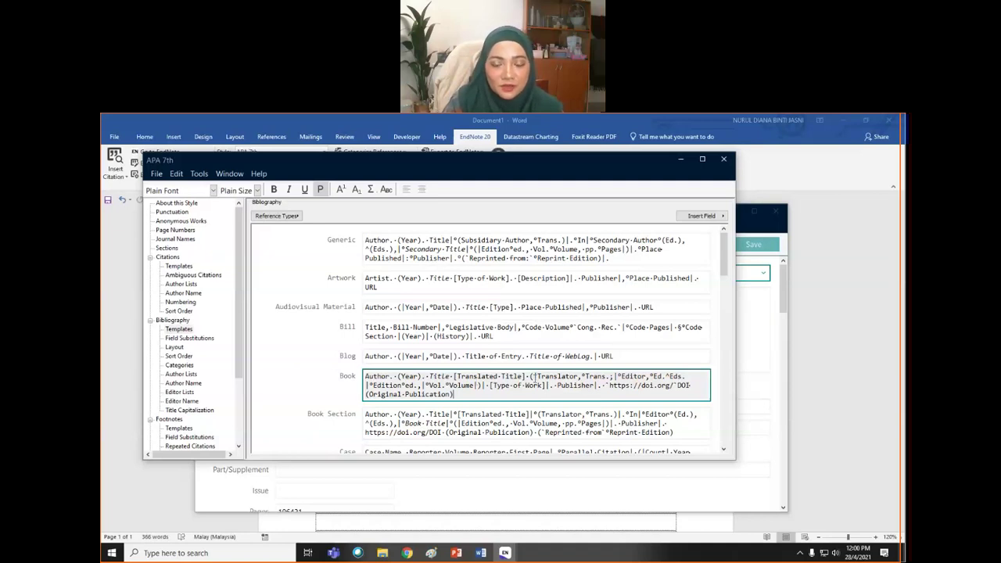
scroll(538, 390, down, 3)
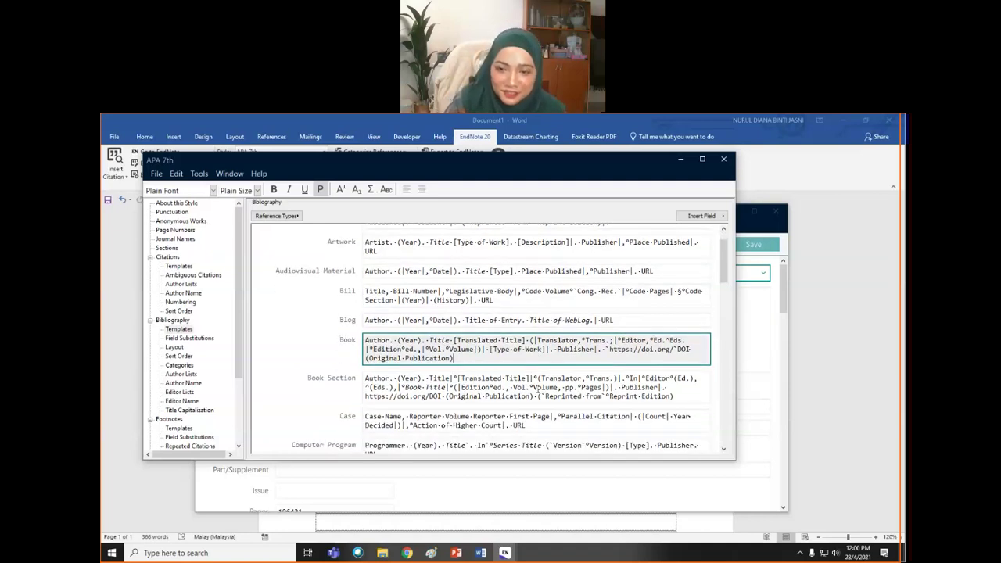
scroll(538, 392, down, 1)
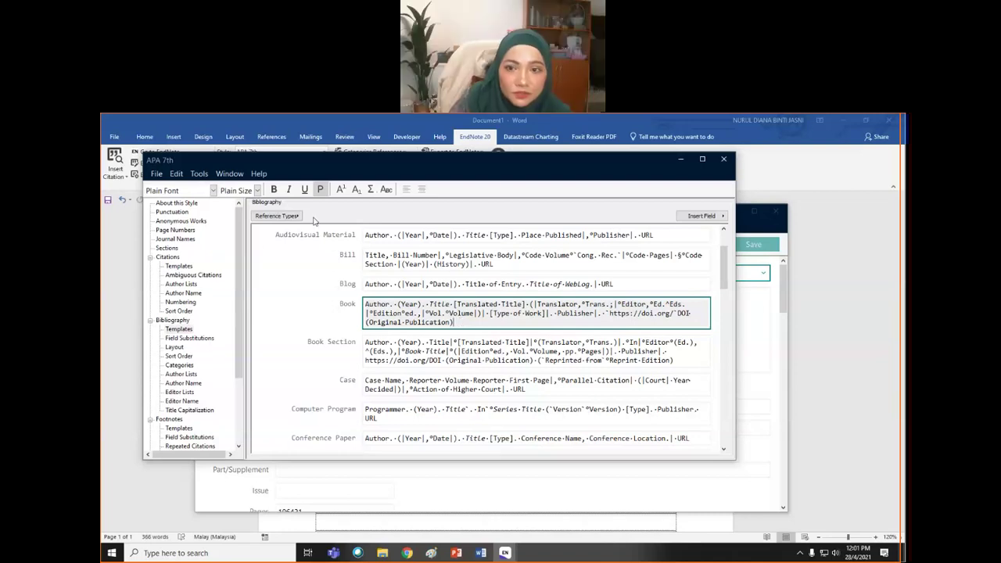
scroll(255, 239, up, 1)
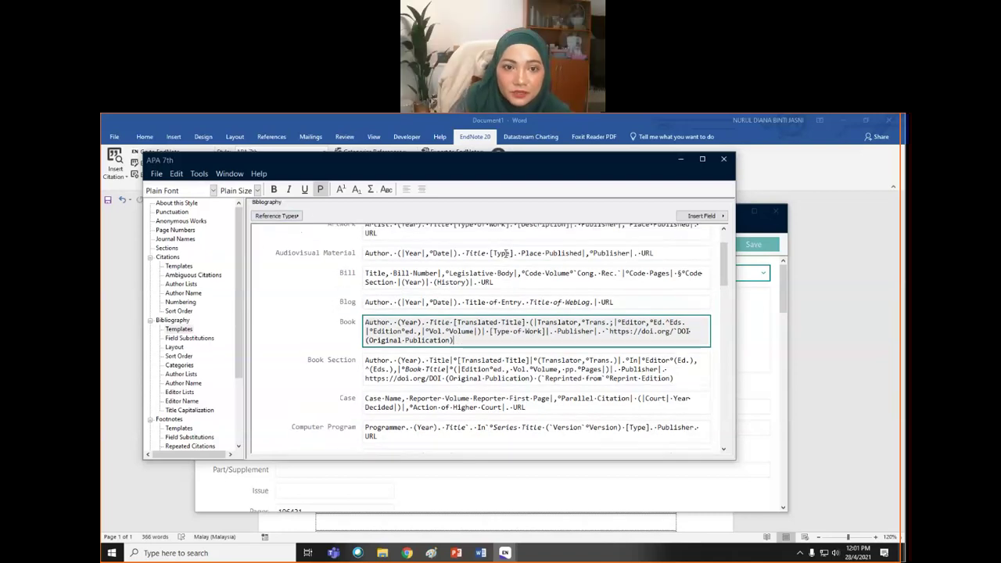
- Jump to the Book Section template under Reference Types in the APA 7th style editor
click(297, 217)
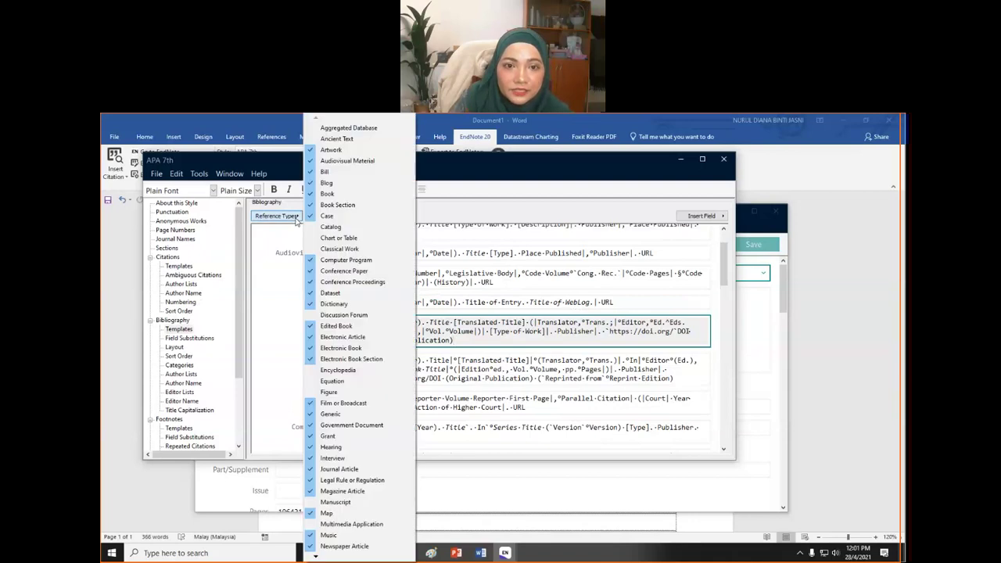
click(336, 205)
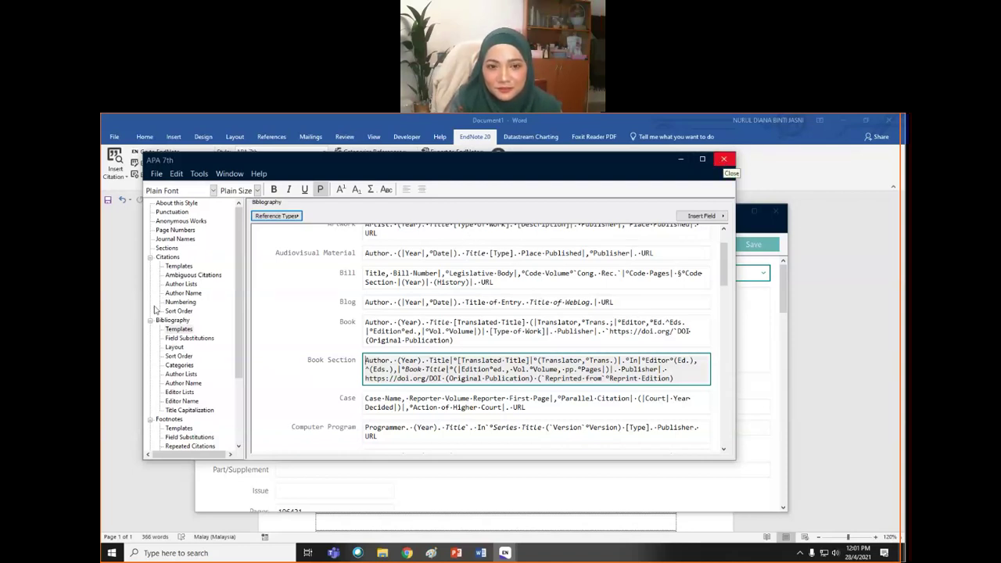
drag(238, 337, 238, 338)
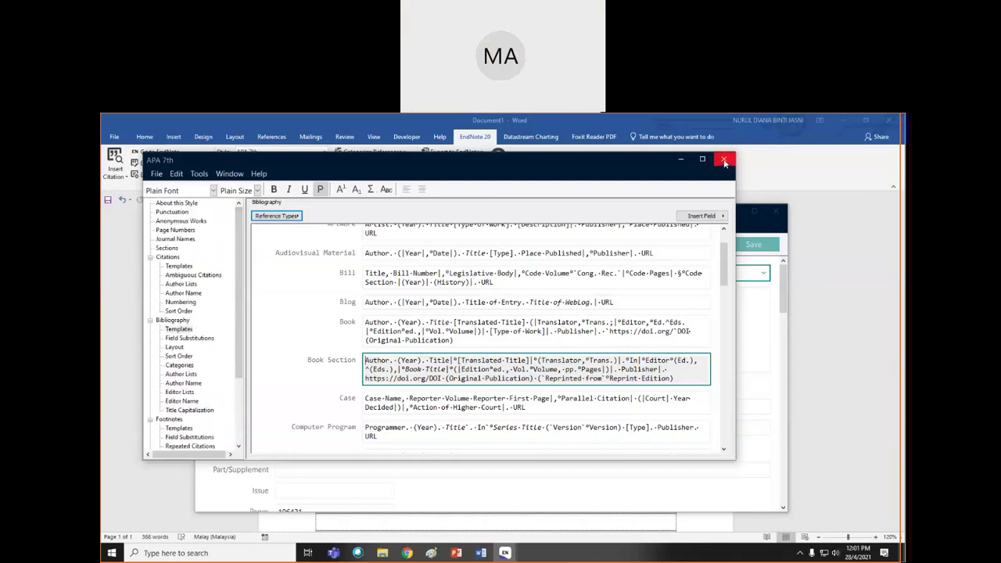
- Close the APA 7th style editor, cancel Edit & Manage Citations, and switch to My Project.enl
click(724, 162)
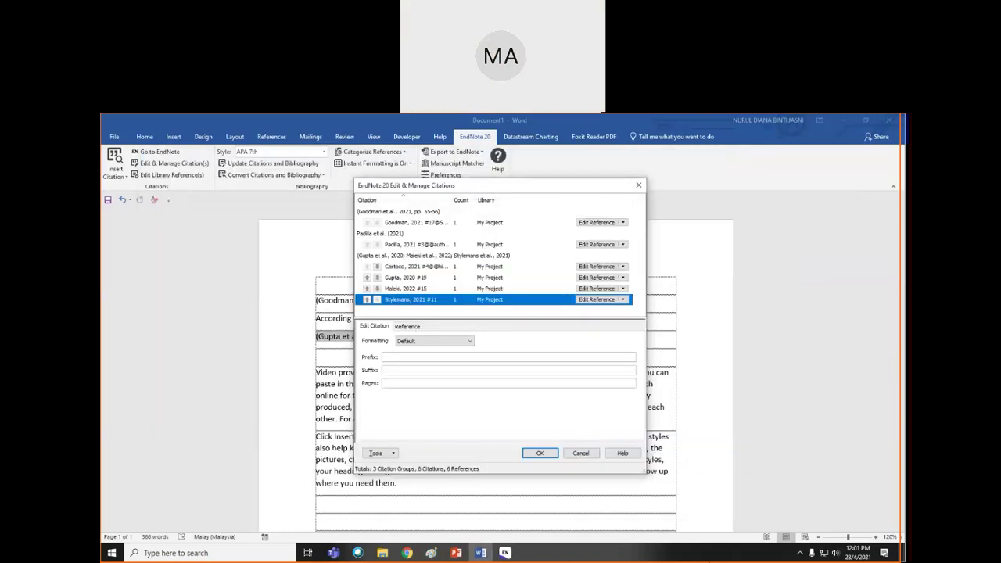
click(587, 455)
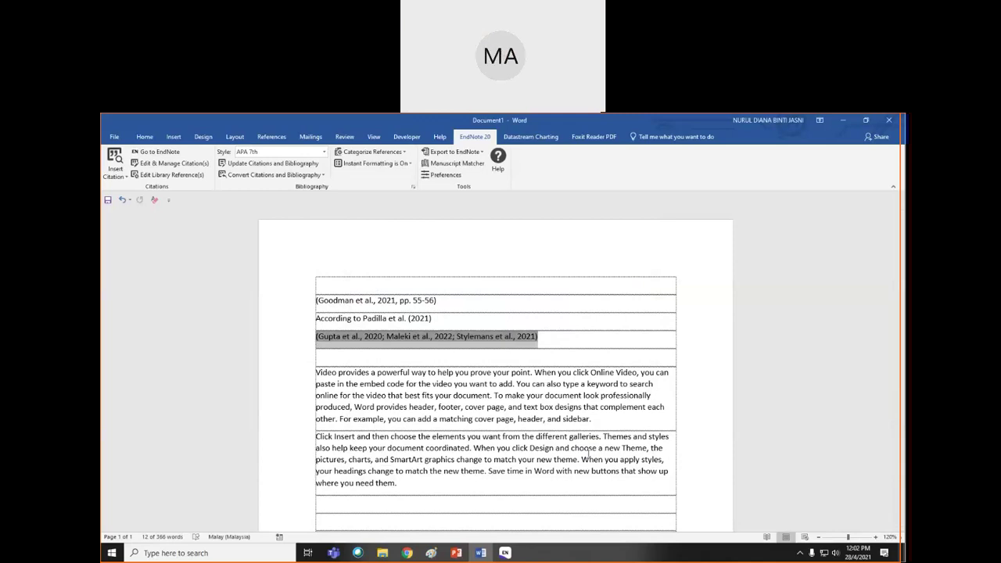
click(402, 484)
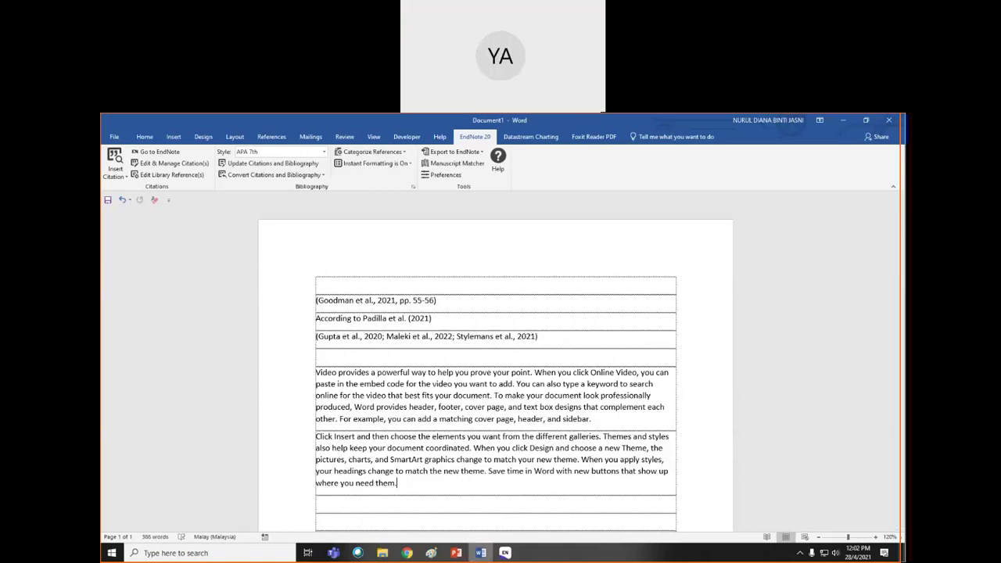
mouse_move(497, 557)
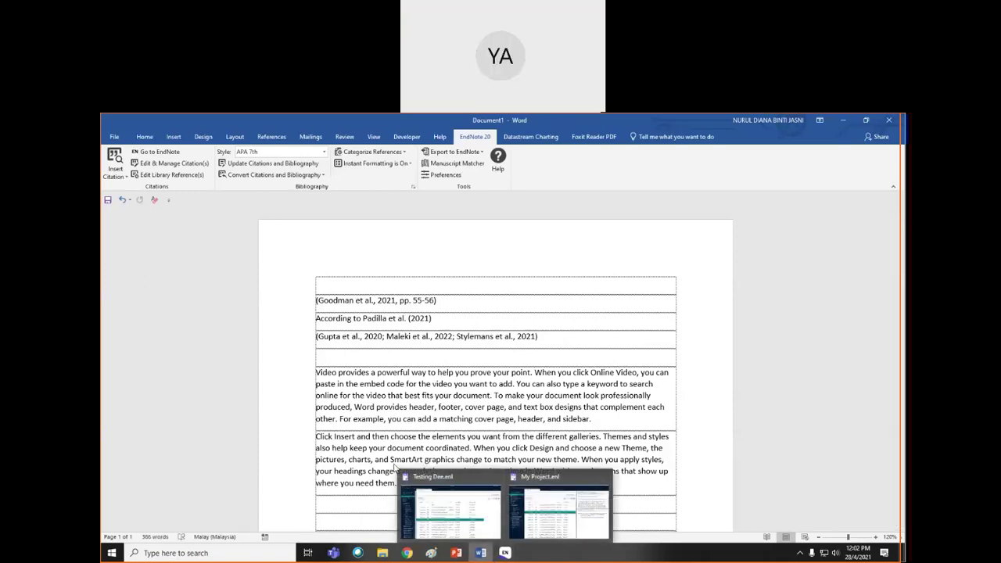
click(566, 504)
- Cancel creating a new library, then select Sommer 2021 and discard the unsaved reference changes
click(117, 137)
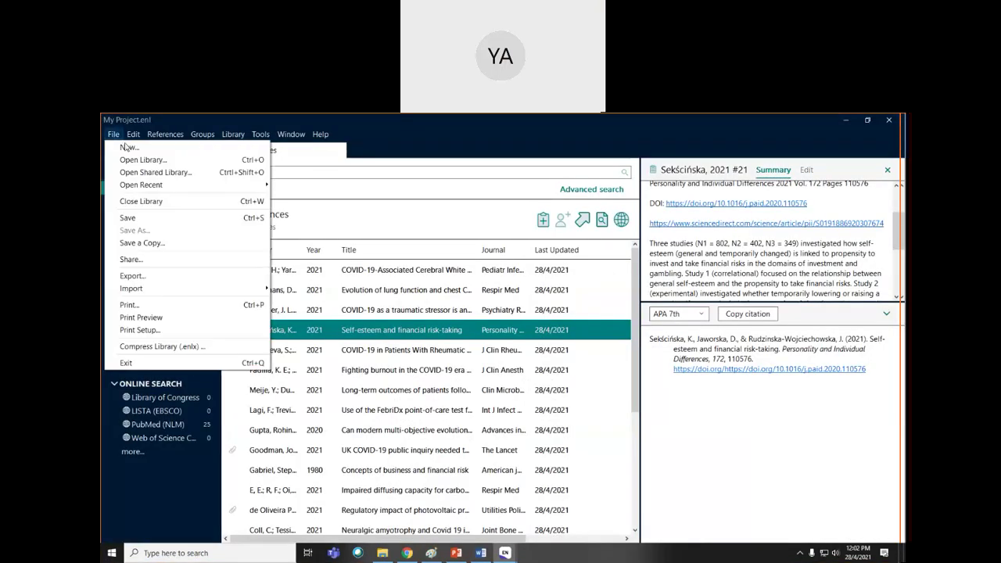
click(130, 151)
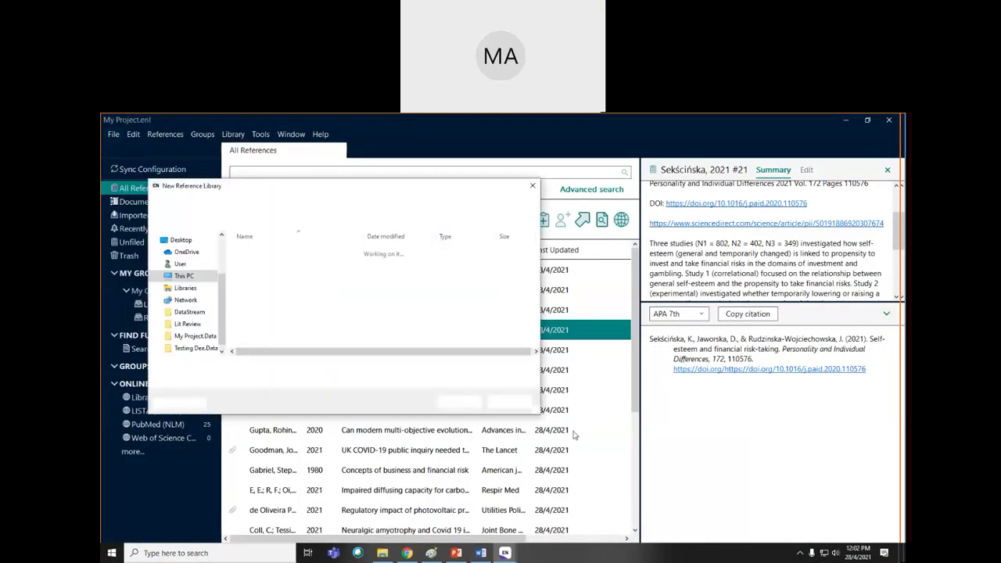
click(506, 401)
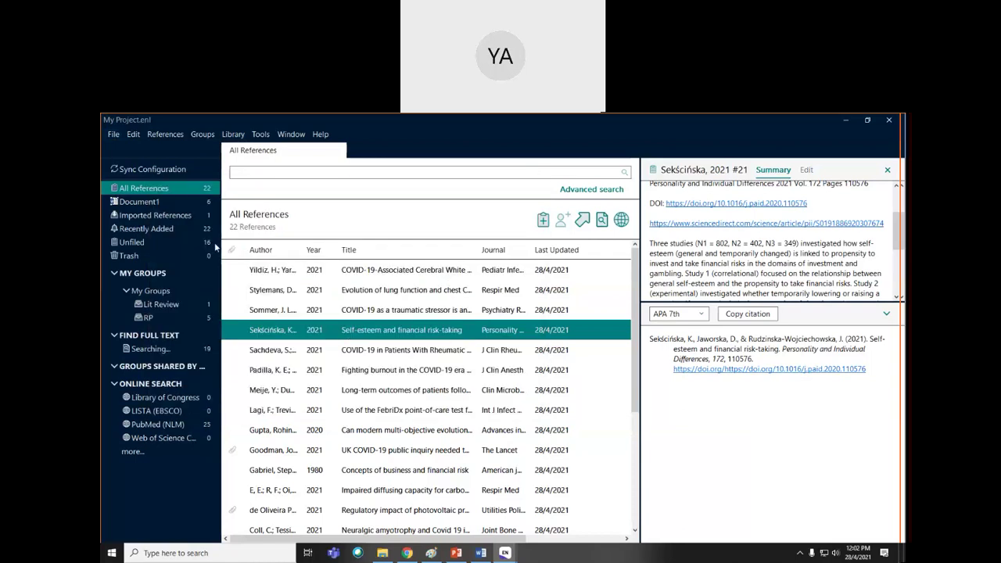
click(341, 312)
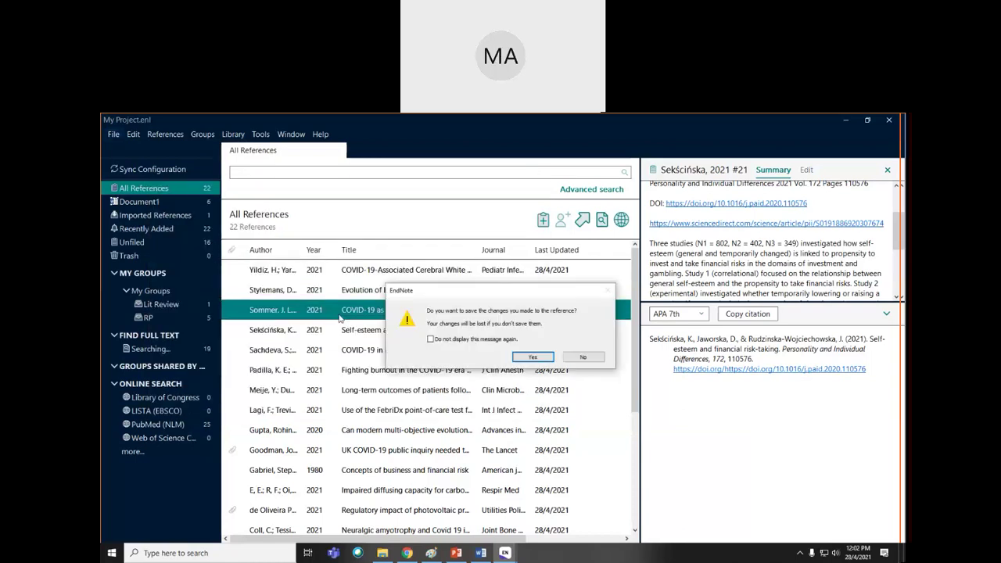
click(582, 360)
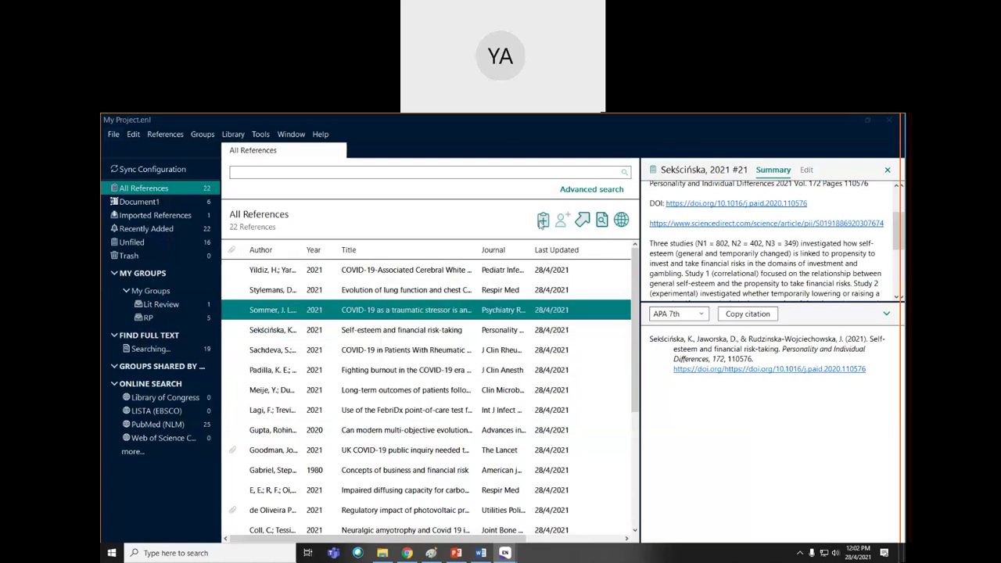
- Open a blank New Reference, keep Journal Article as its type, and close it
click(543, 220)
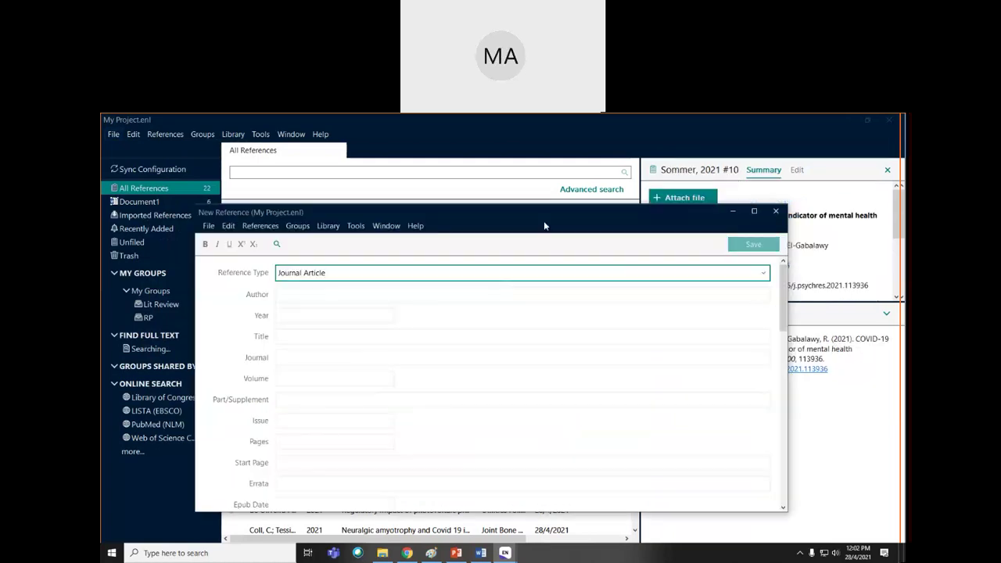
click(766, 274)
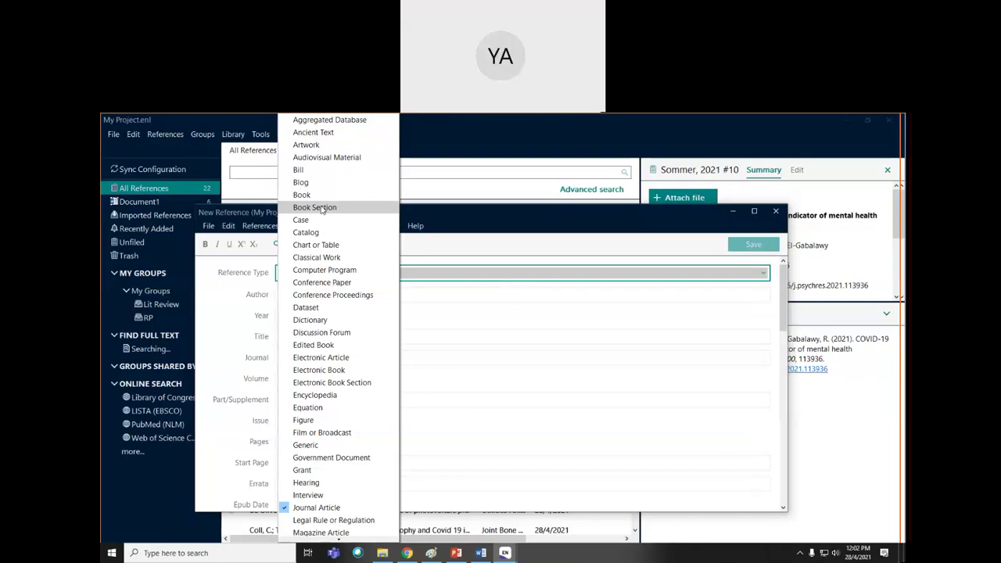
click(436, 280)
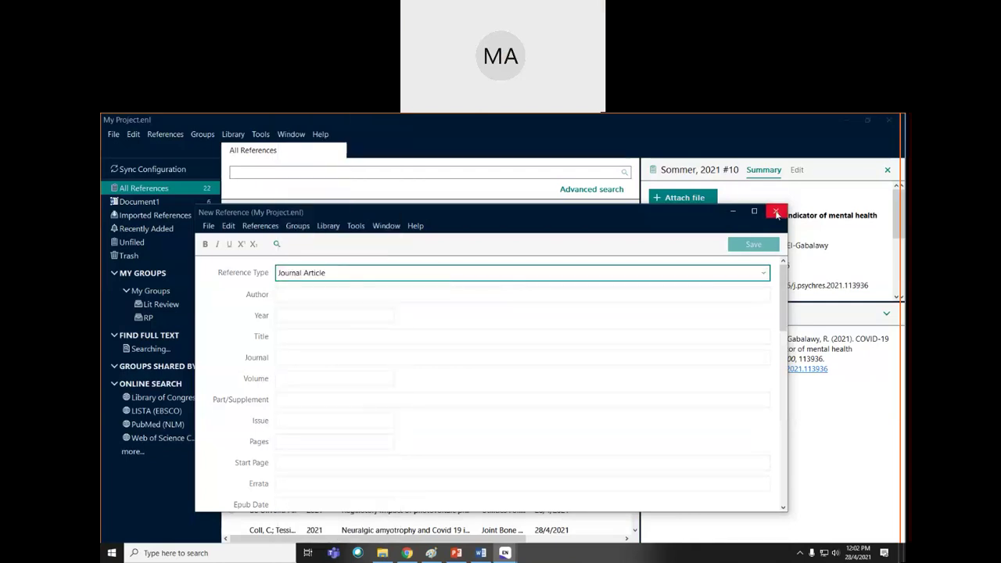
click(776, 211)
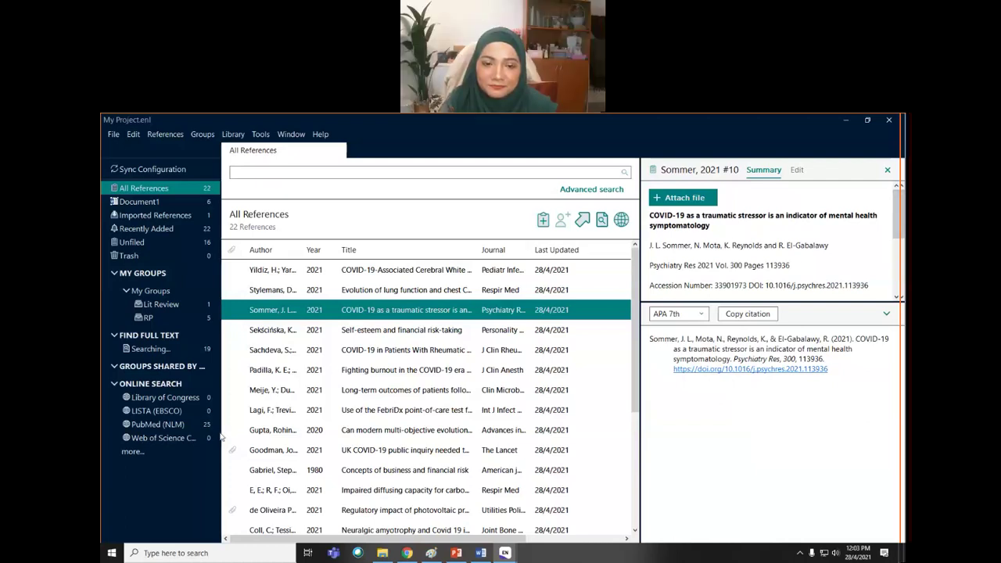
click(139, 427)
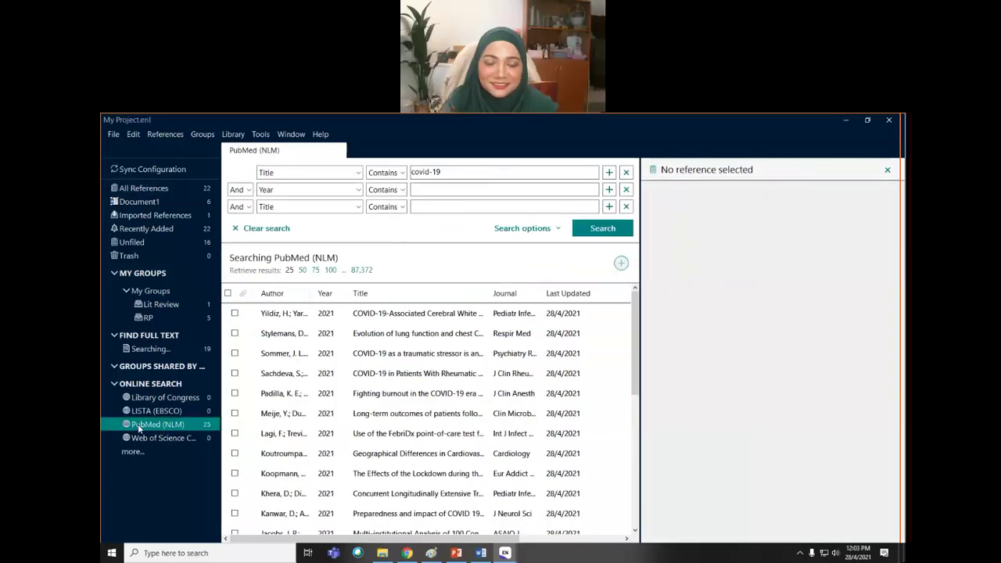
key(alt+Tab)
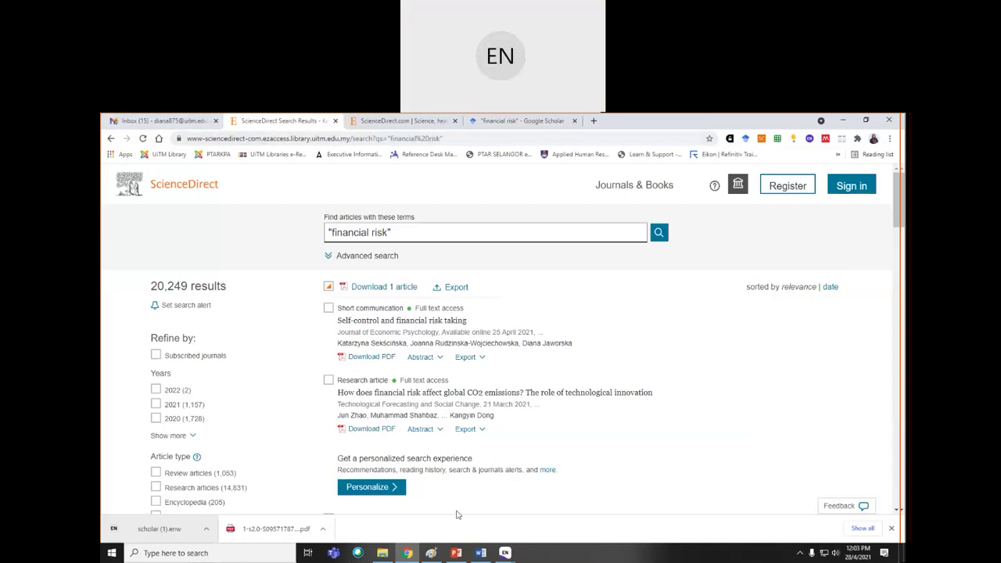
click(506, 553)
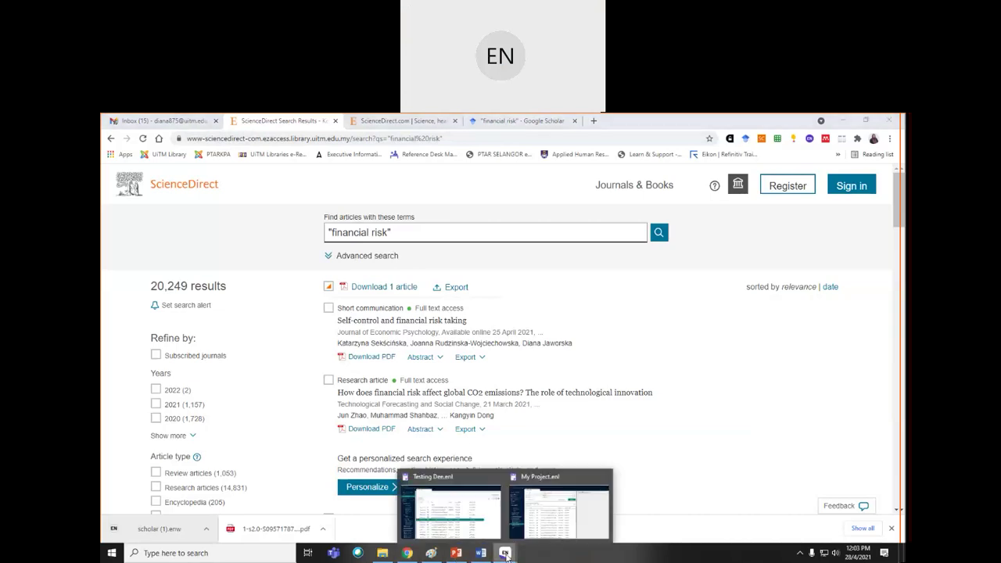
click(545, 520)
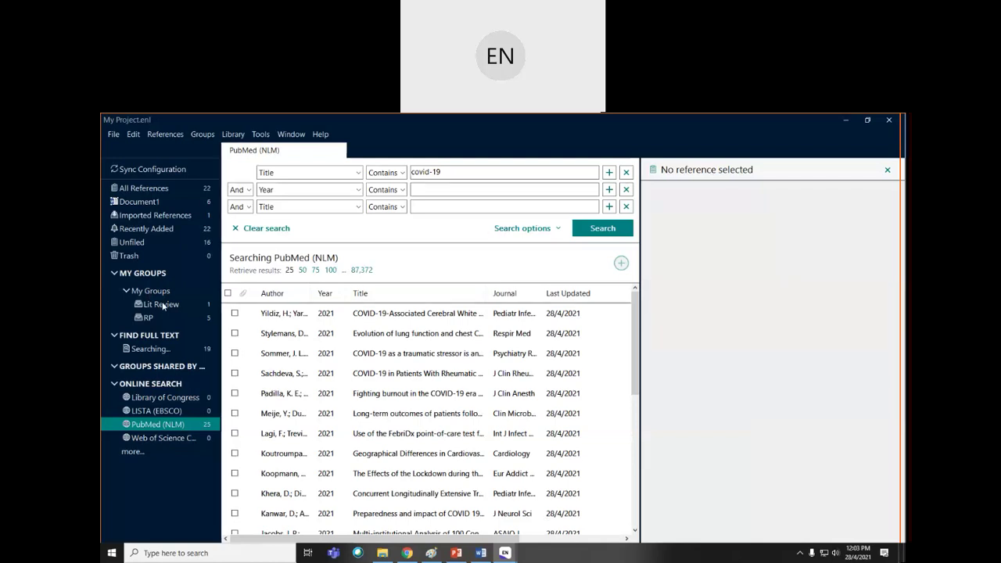
click(166, 190)
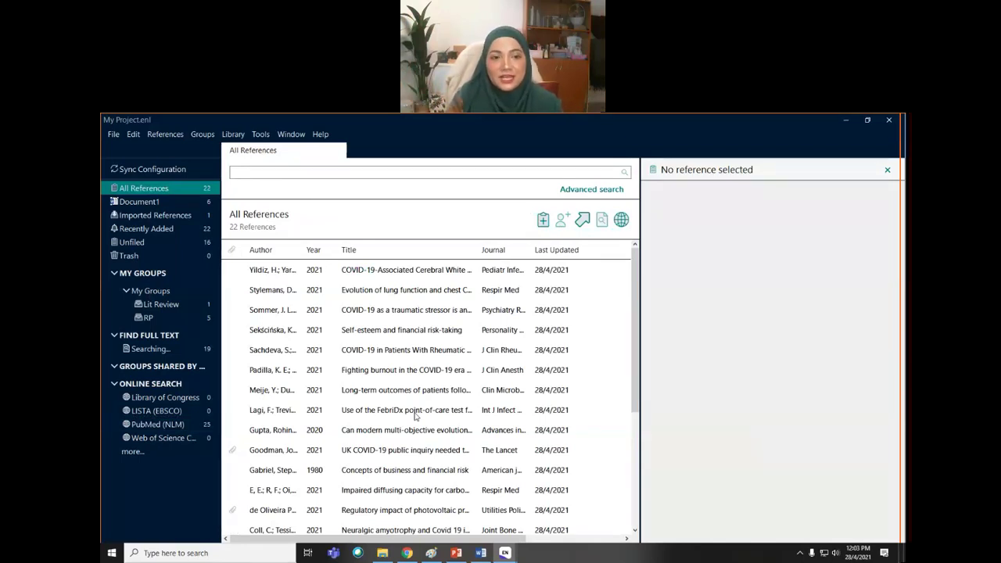
- View the Lit Review and RP groups, then switch to the Testing Dee library
click(170, 306)
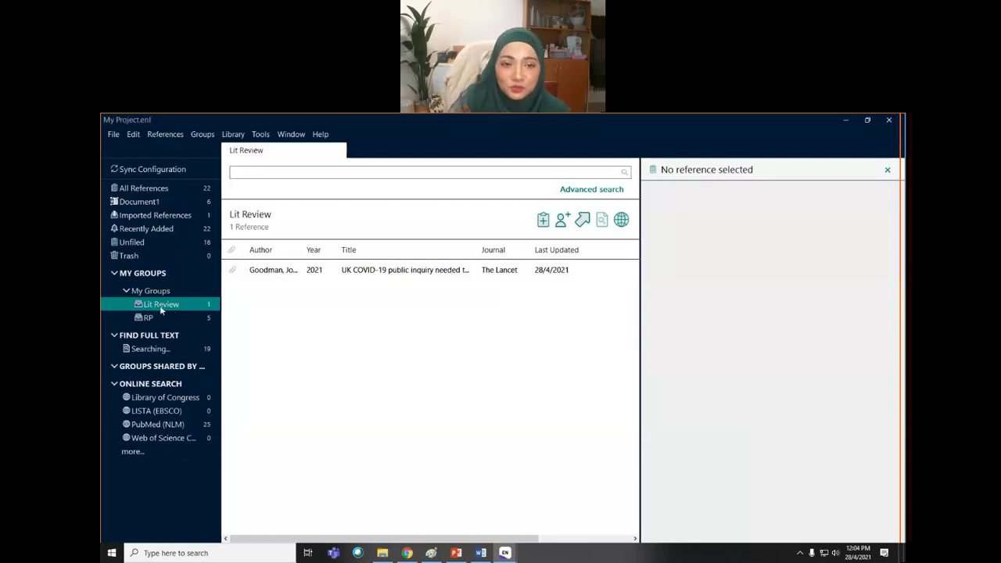
click(156, 318)
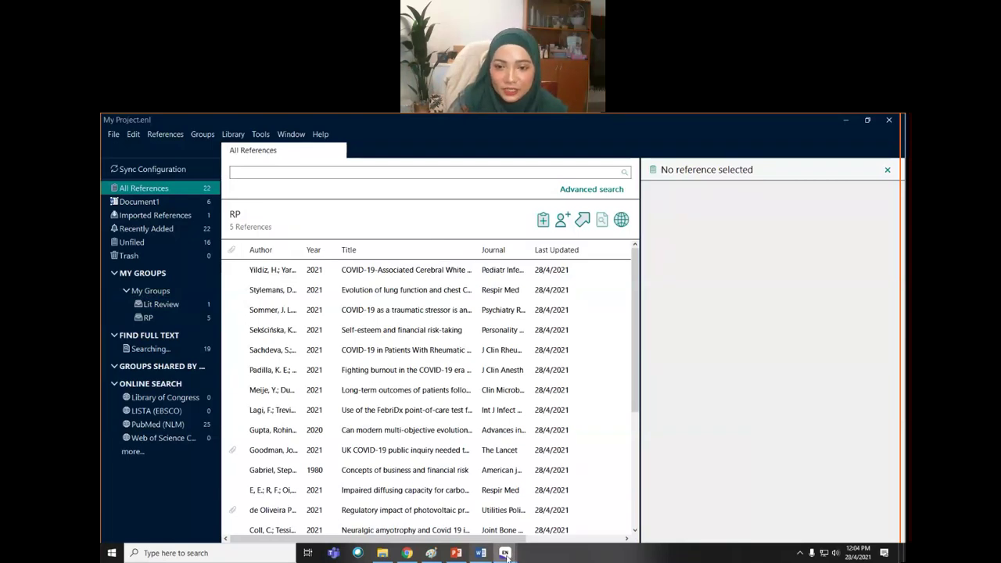
mouse_move(507, 553)
click(461, 512)
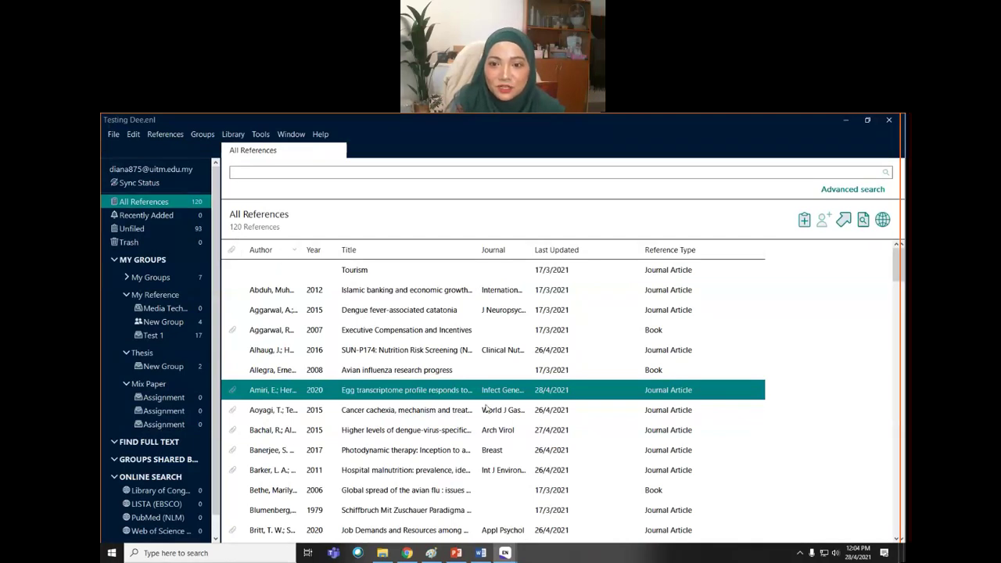
- In Testing Dee, view New Group, Test 1, My Groups, then All References, selecting Alhaug 2016
scroll(487, 408, down, 3)
scroll(487, 408, down, 10)
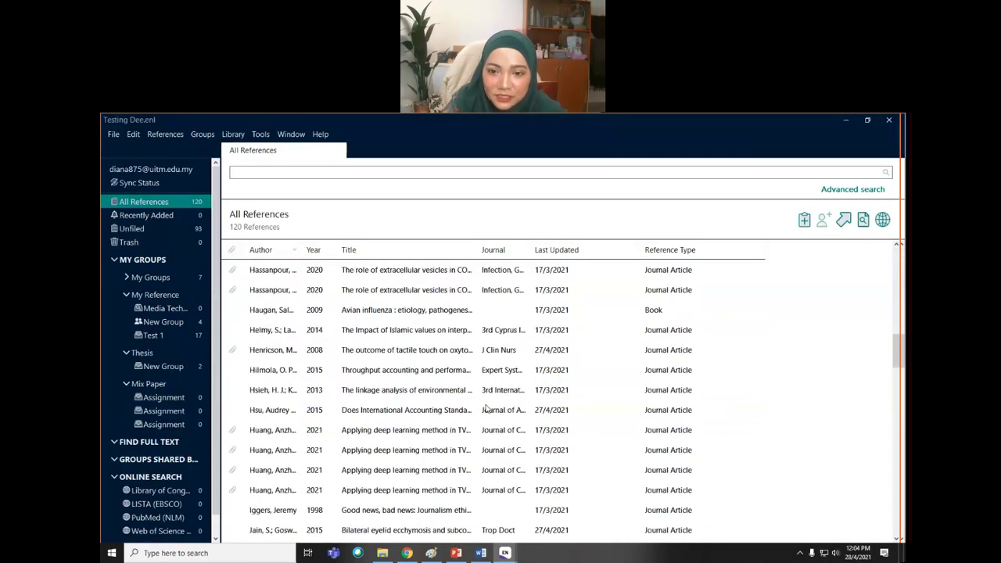
scroll(487, 408, down, 15)
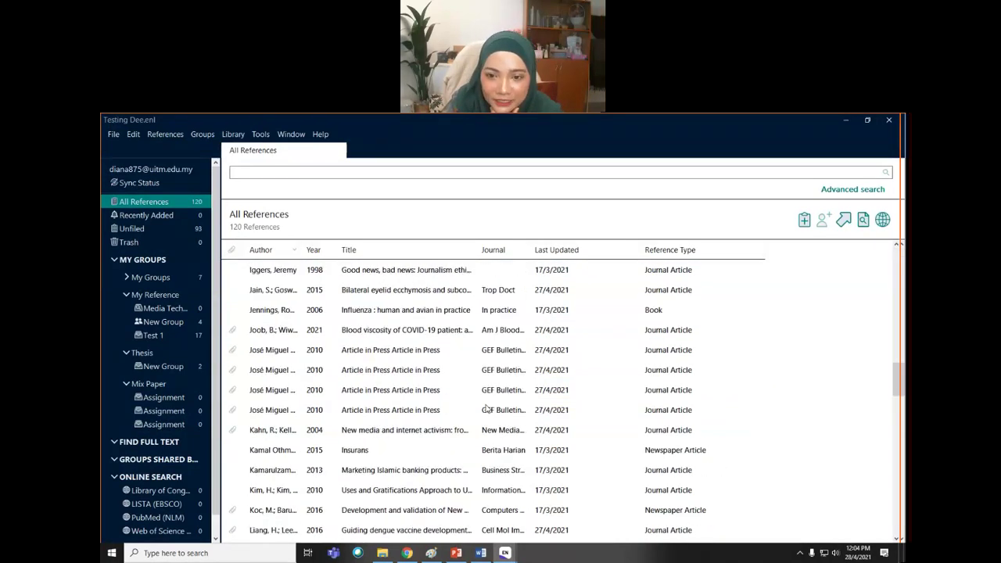
scroll(486, 409, down, 2)
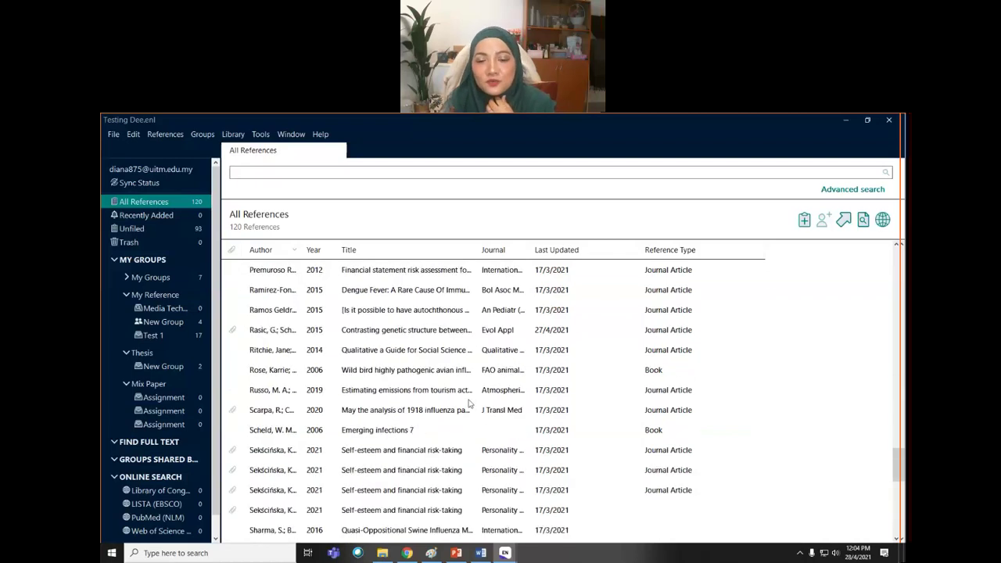
click(165, 324)
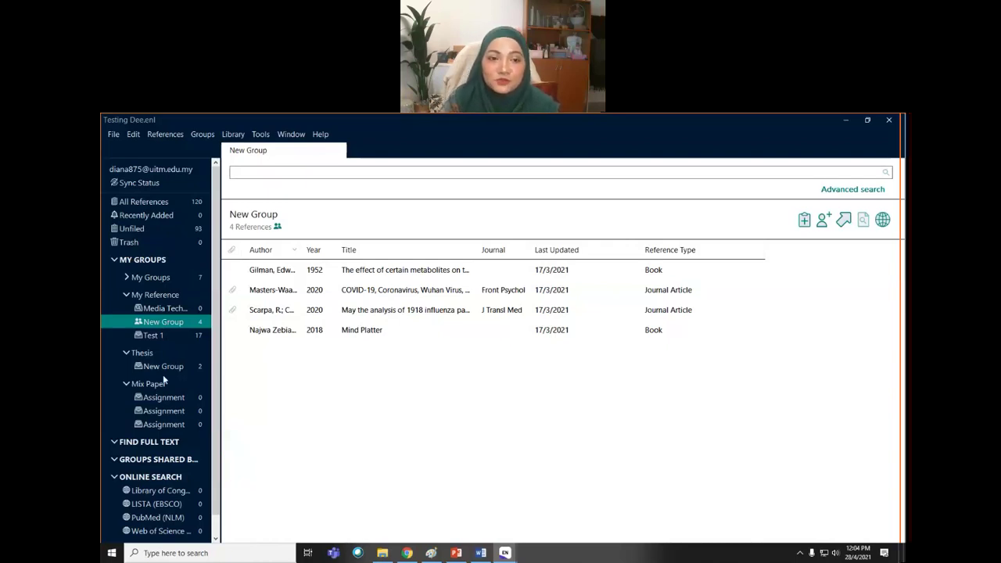
click(156, 334)
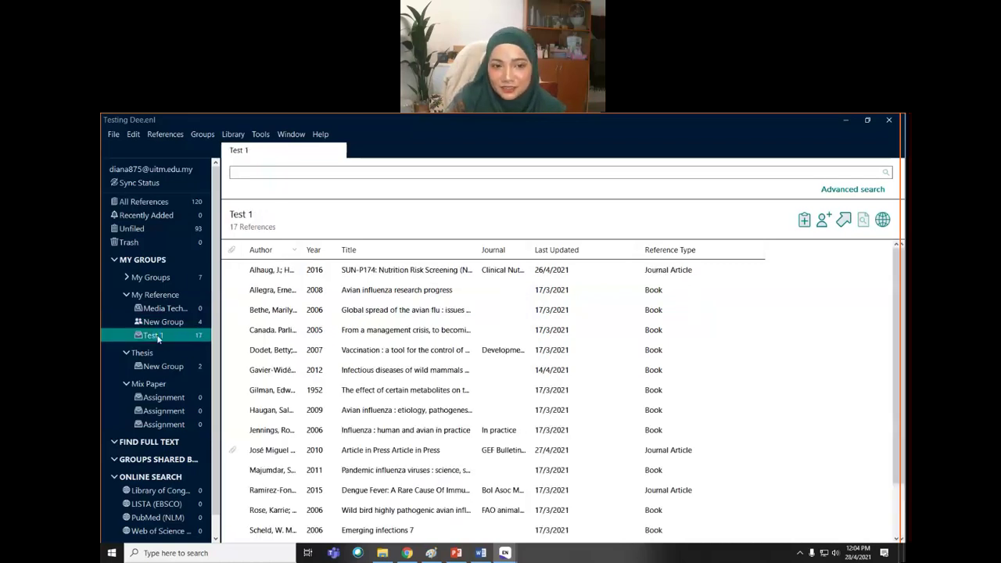
click(152, 281)
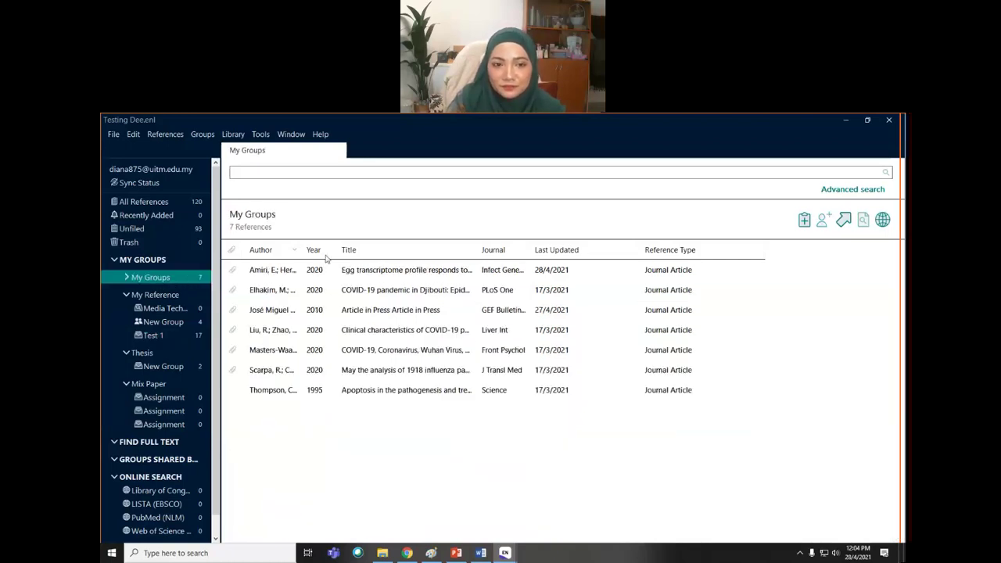
click(159, 203)
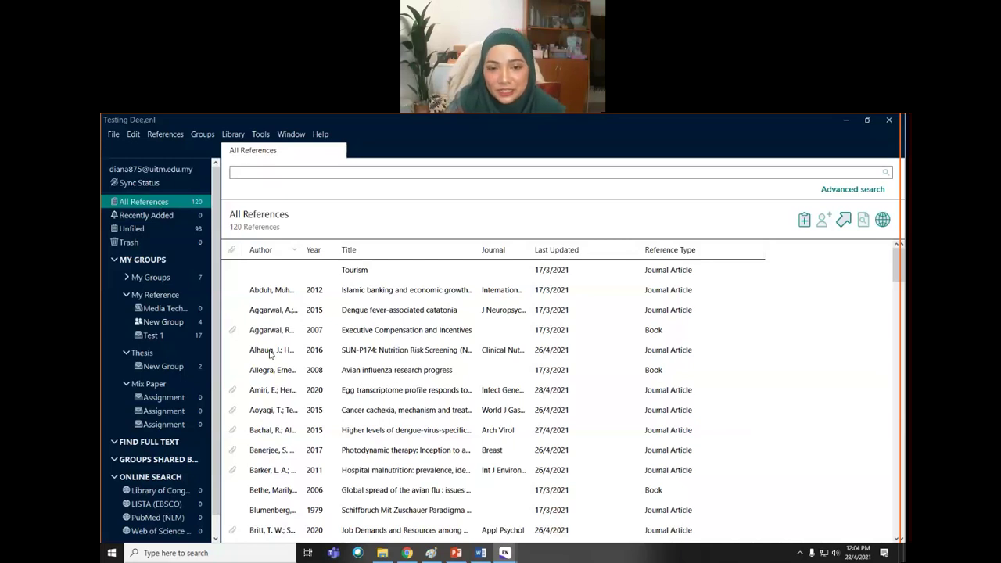
click(270, 354)
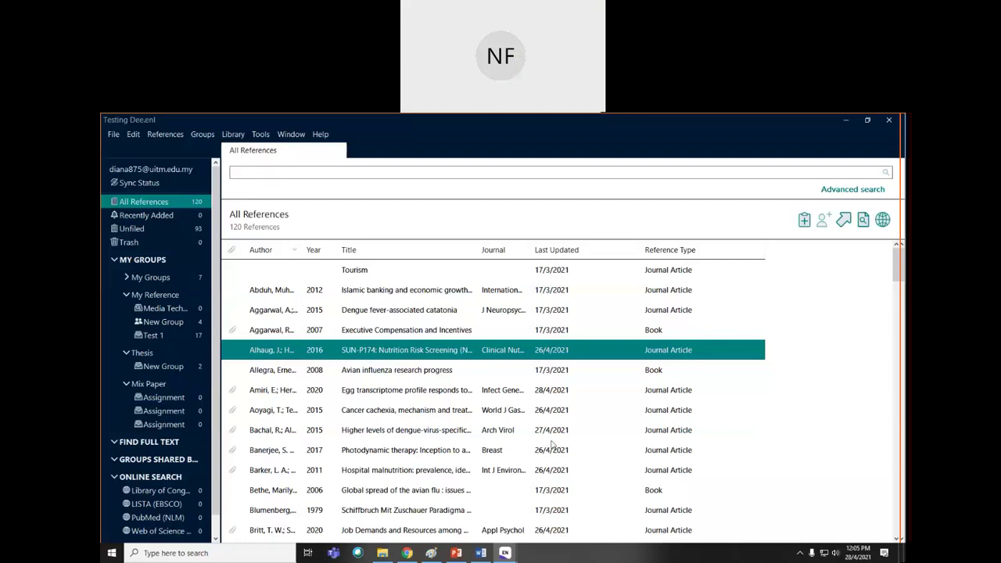
- Create a new blank Journal Article reference in the Testing Dee library
click(115, 134)
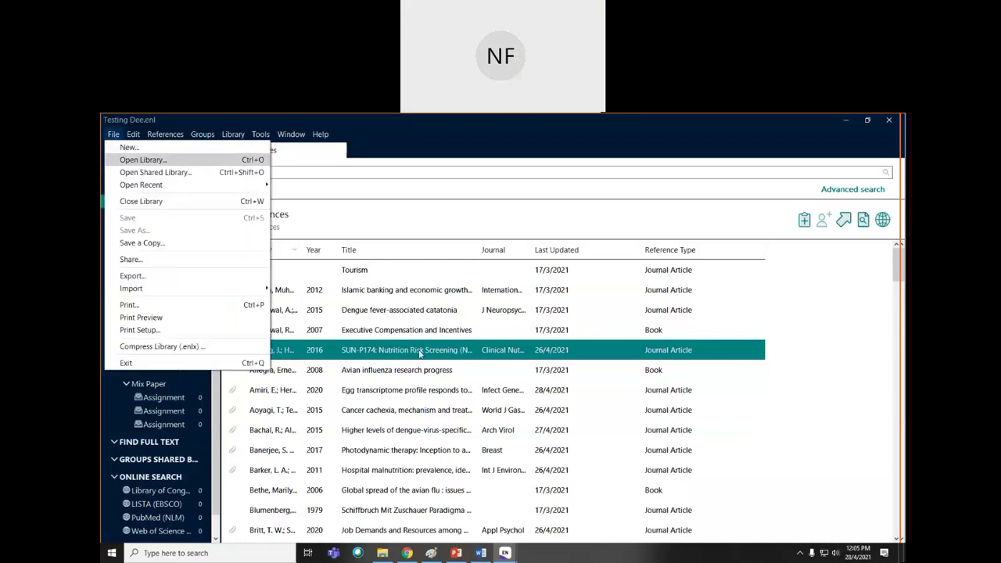
click(503, 355)
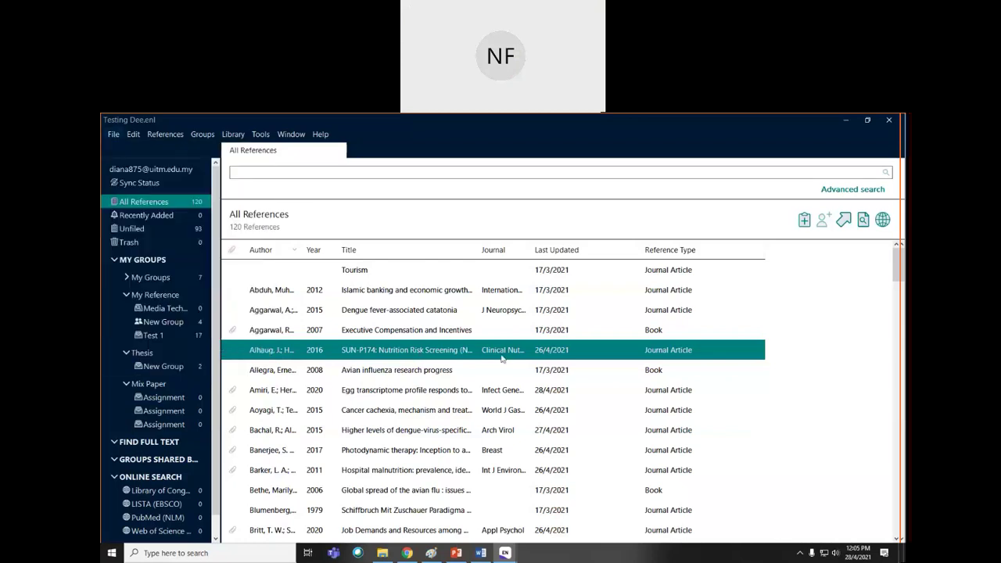
click(805, 221)
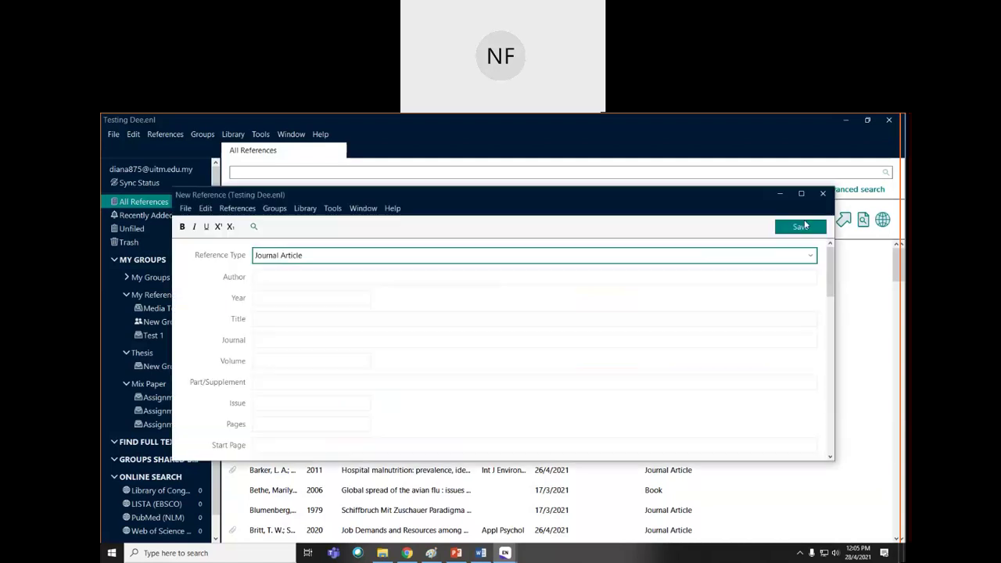
- Type an author name into the new reference, erase it, and return to Word's References list
click(267, 277)
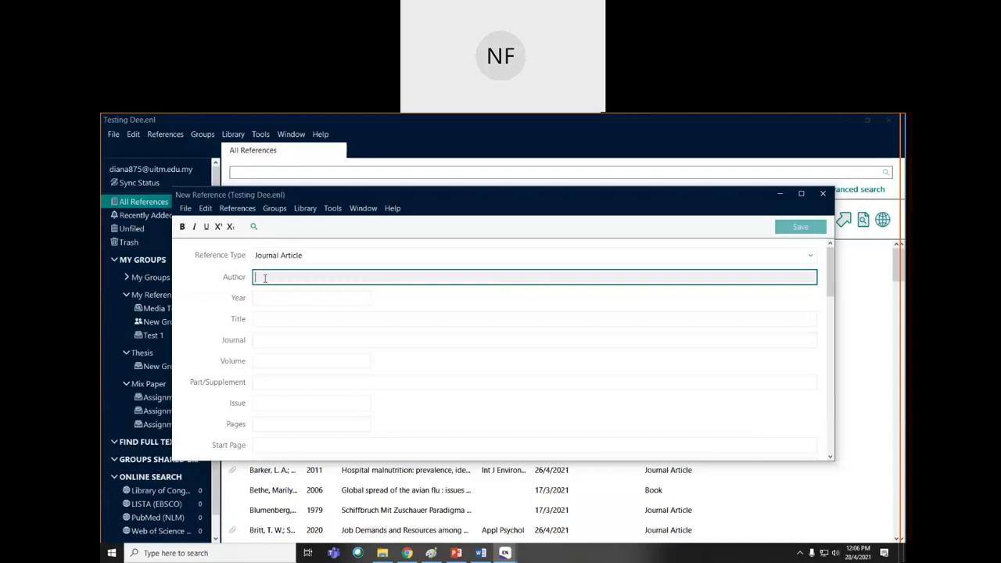
text(Ahma)
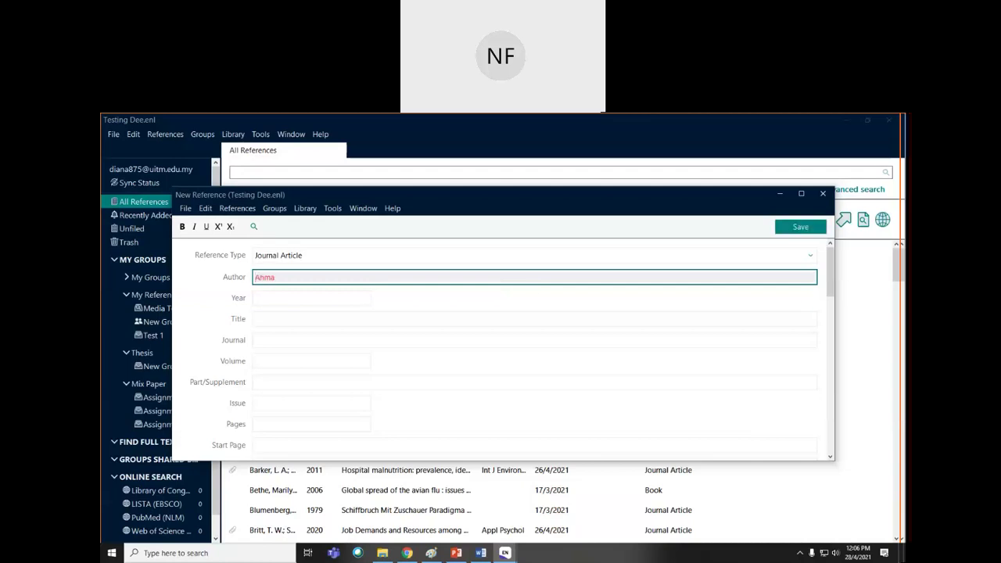
text(d, Et.al)
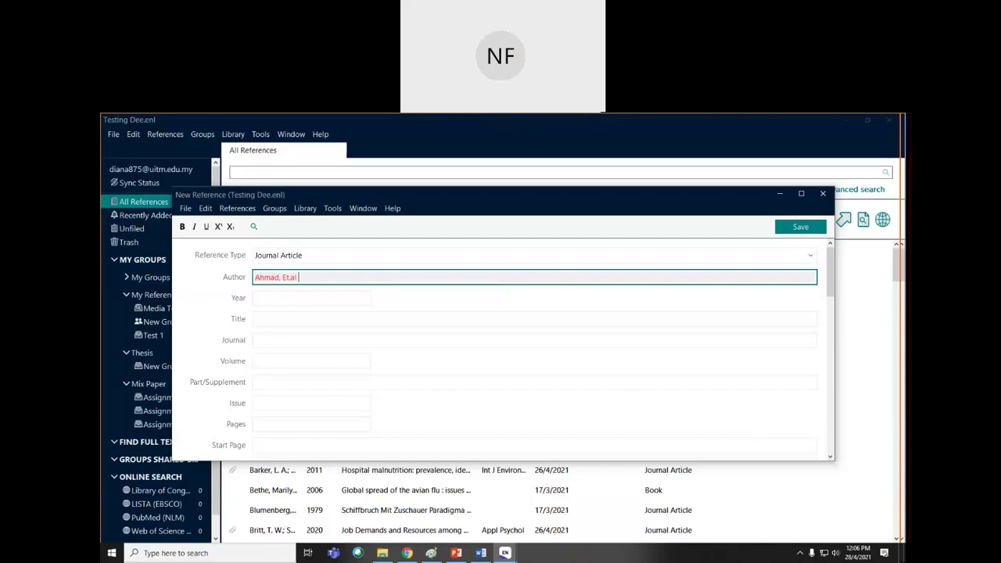
key(BackSpace)
key(BackSpace)
key(BackSpace)
key(BackSpace)
key(BackSpace)
key(BackSpace)
key(BackSpace)
key(BackSpace)
key(BackSpace)
key(BackSpace)
key(BackSpace)
key(BackSpace)
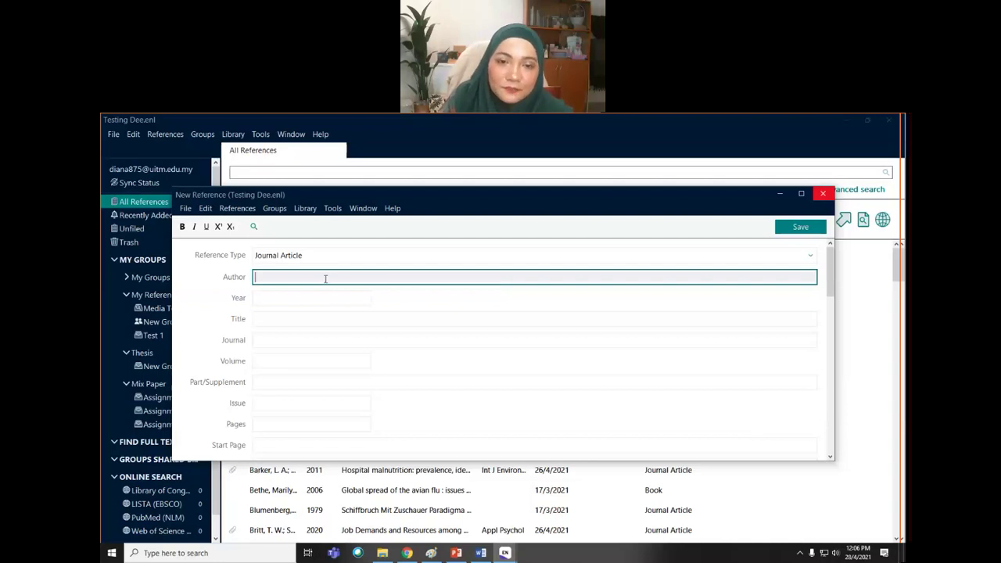
click(481, 553)
scroll(469, 479, down, 7)
drag(318, 304, 521, 306)
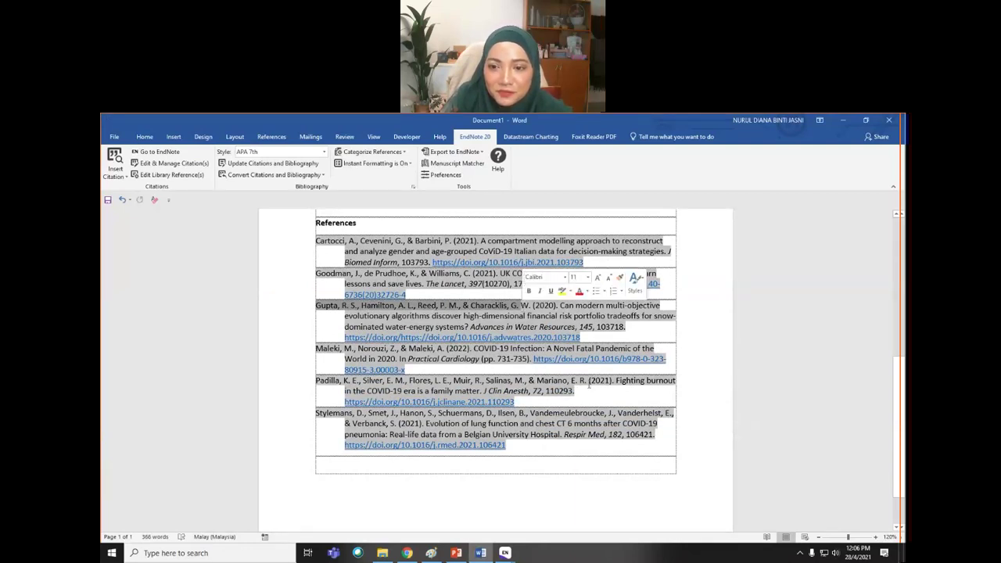
drag(589, 384, 313, 381)
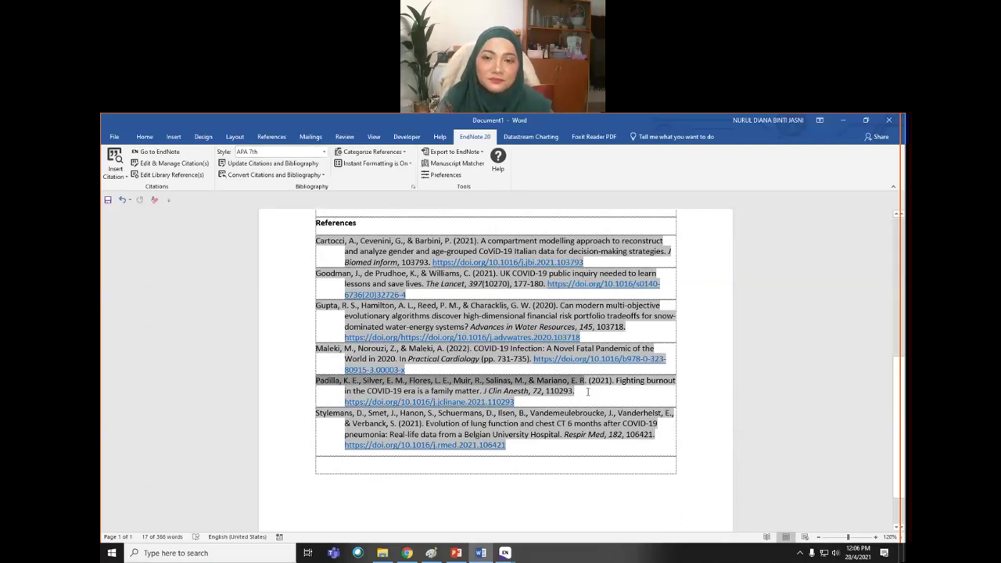
click(593, 394)
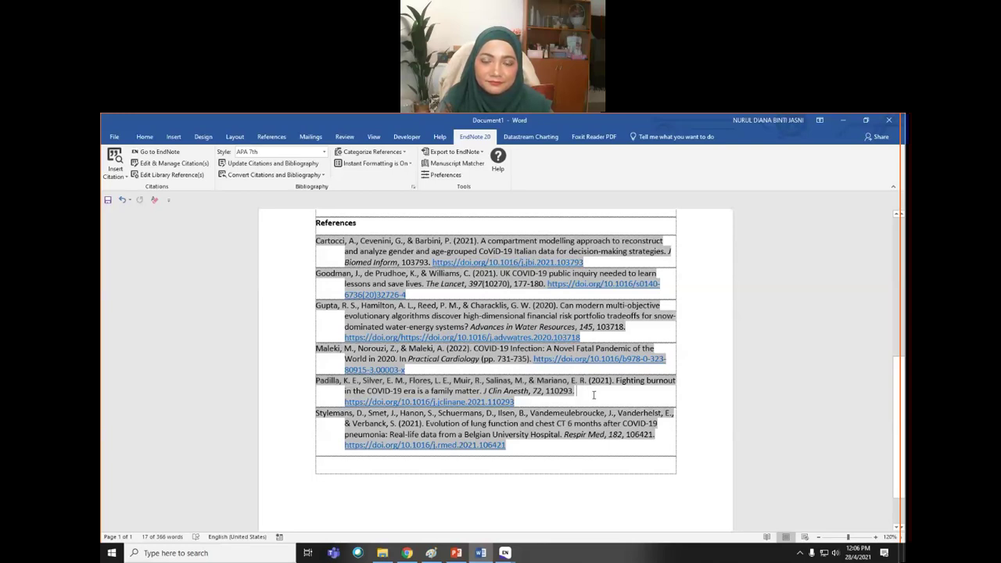
scroll(593, 394, up, 3)
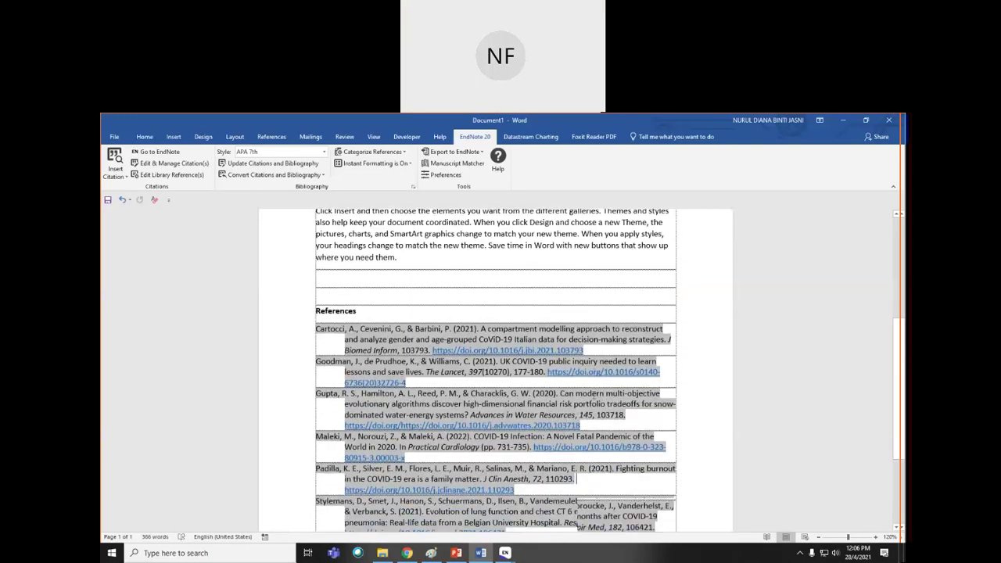
scroll(593, 394, down, 1)
scroll(564, 439, up, 7)
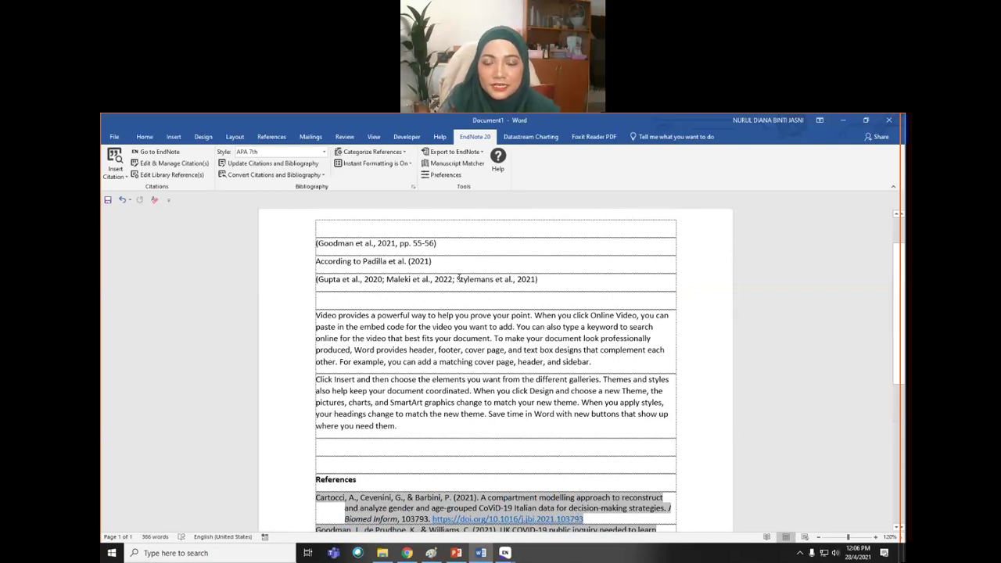
drag(457, 279, 494, 279)
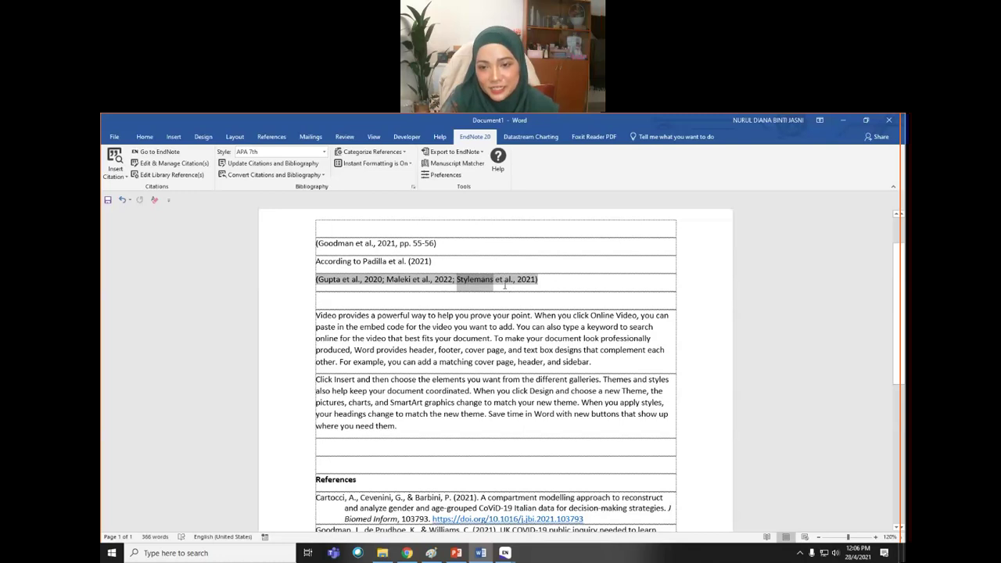
scroll(508, 352, down, 6)
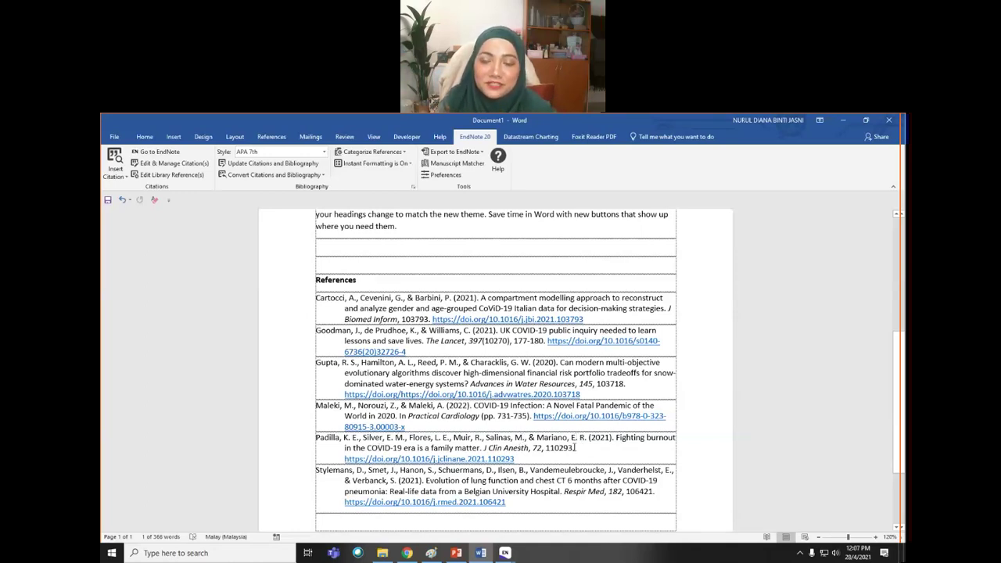
scroll(399, 330, up, 6)
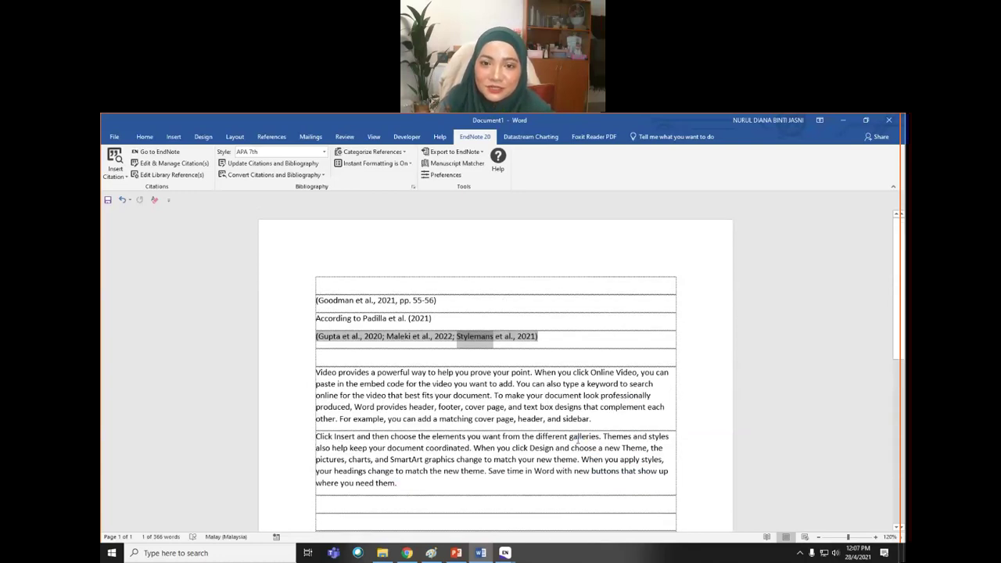
click(404, 318)
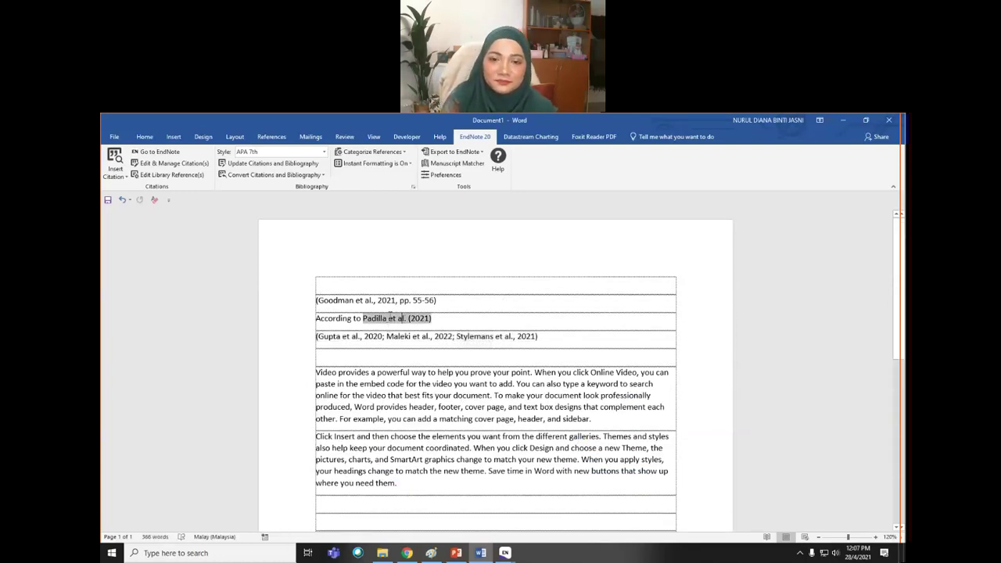
click(859, 249)
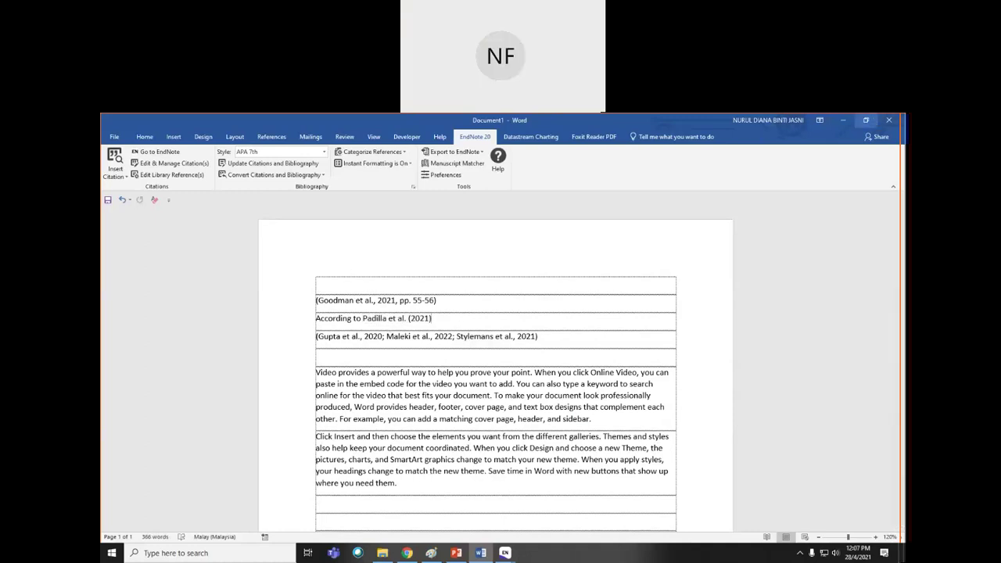
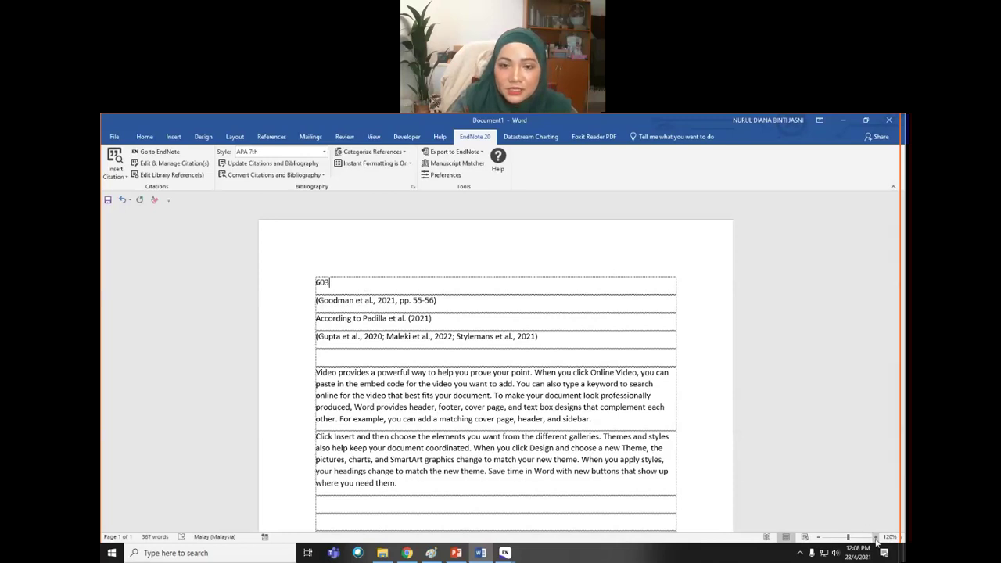
- Zoom to 140% and add the WhatsApp contact number and an e-mail address line to the table's first row
click(876, 537)
click(875, 536)
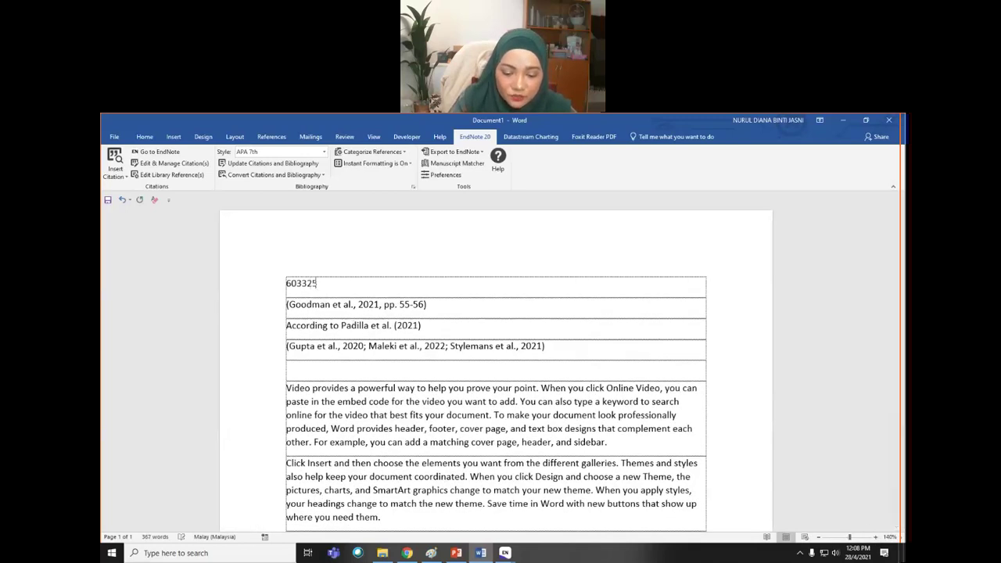
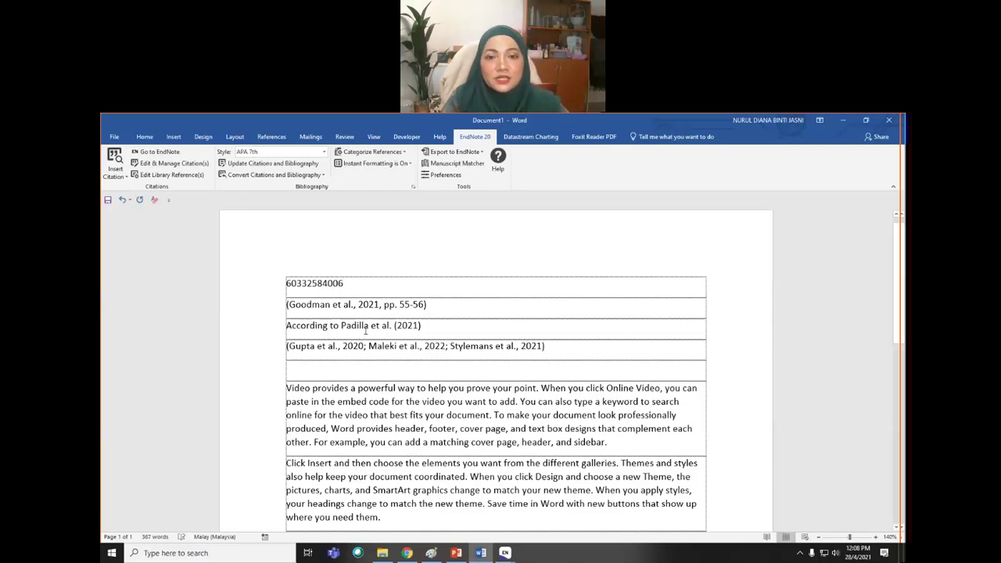
text( - Whatsaap Pck)
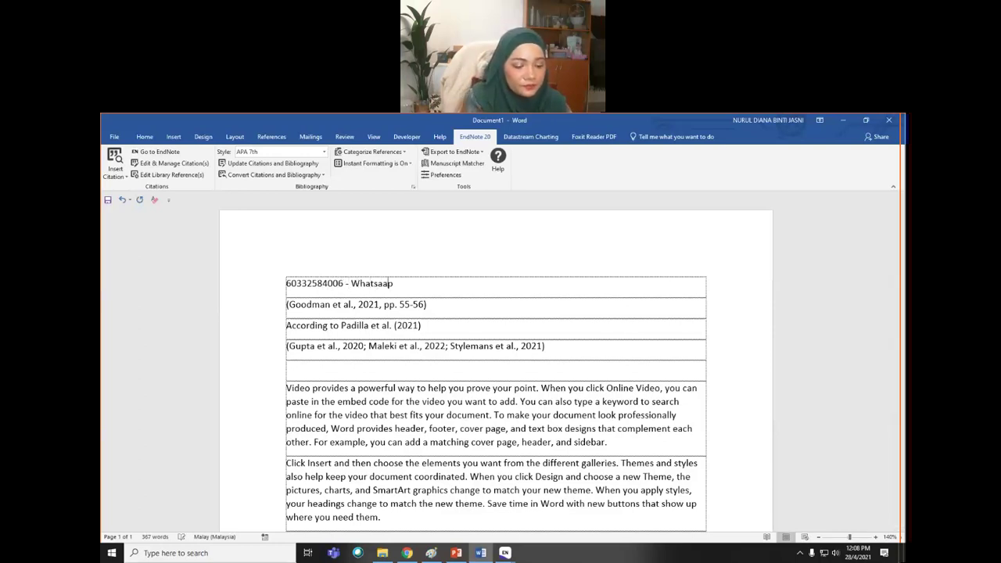
text(am,)
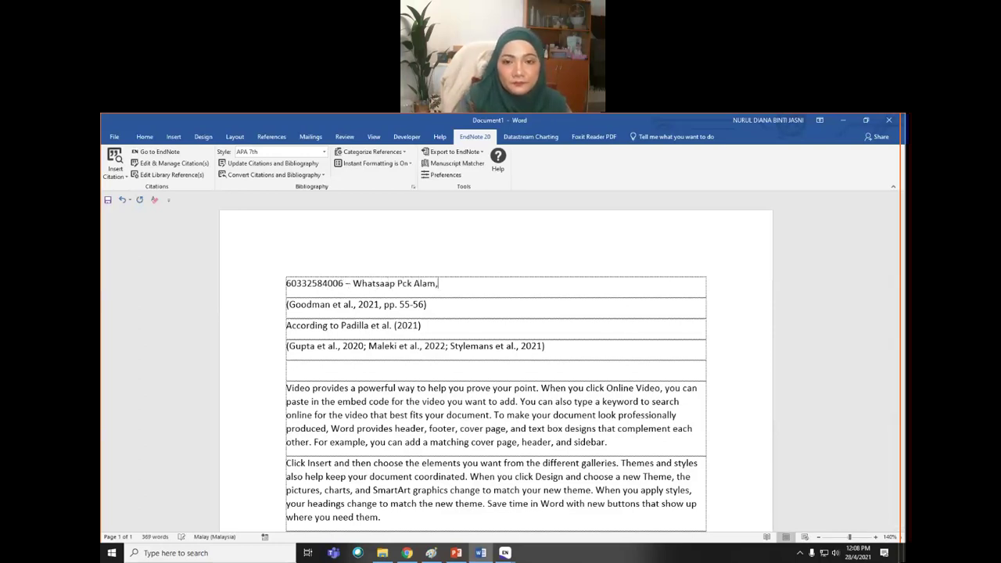
key(Return)
key(Return)
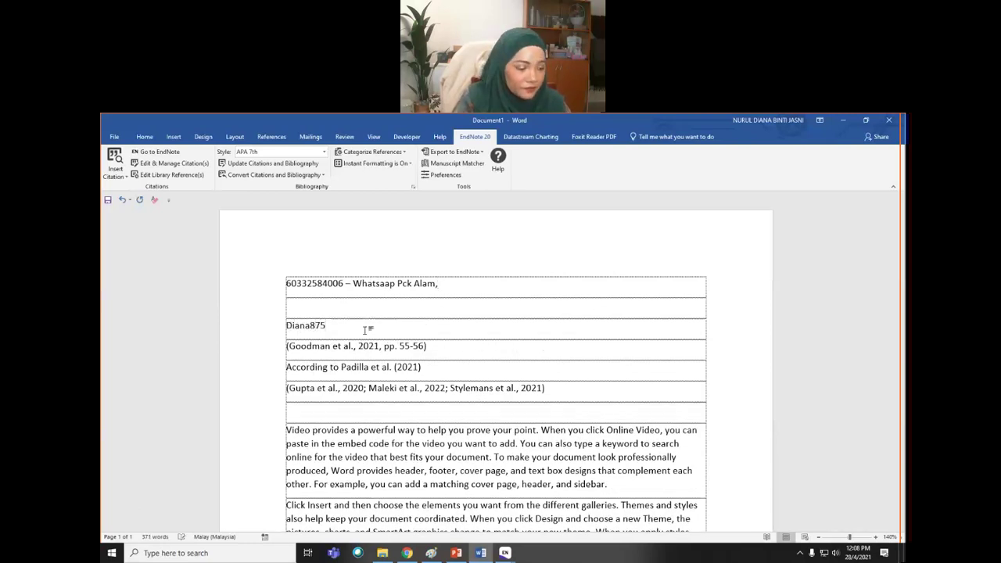
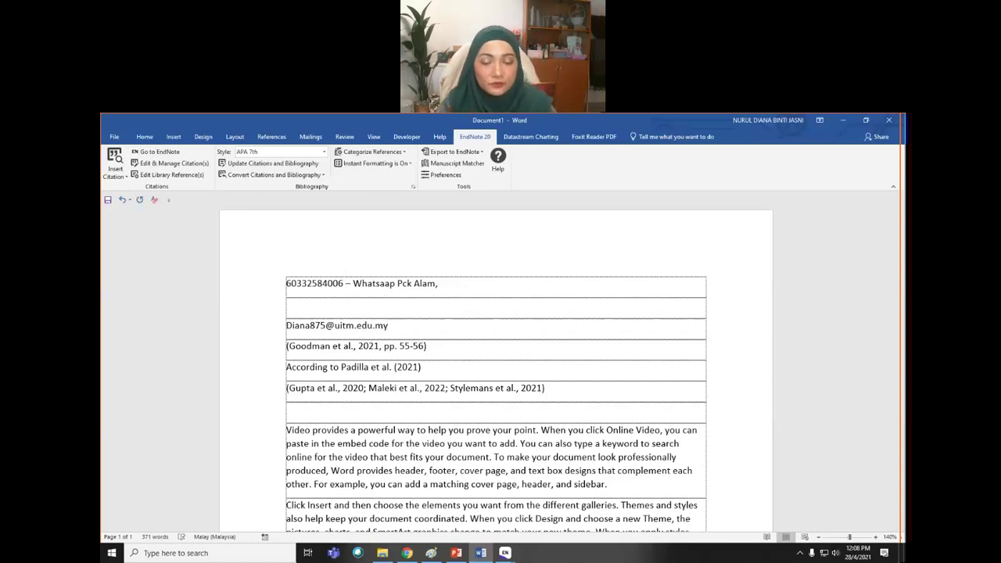
key(Return)
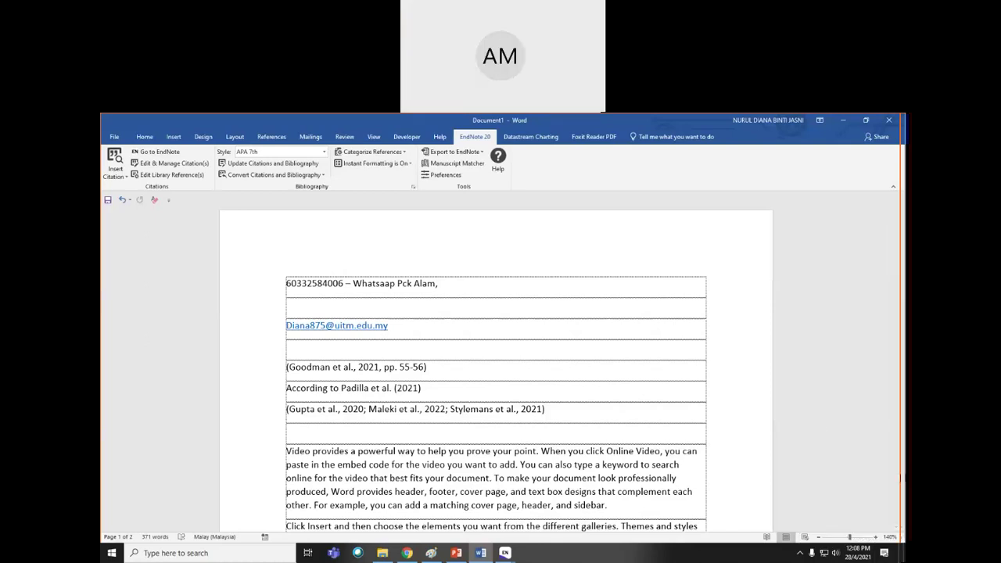
- Minimize Word and close EndNote's blank new reference without saving it
click(843, 120)
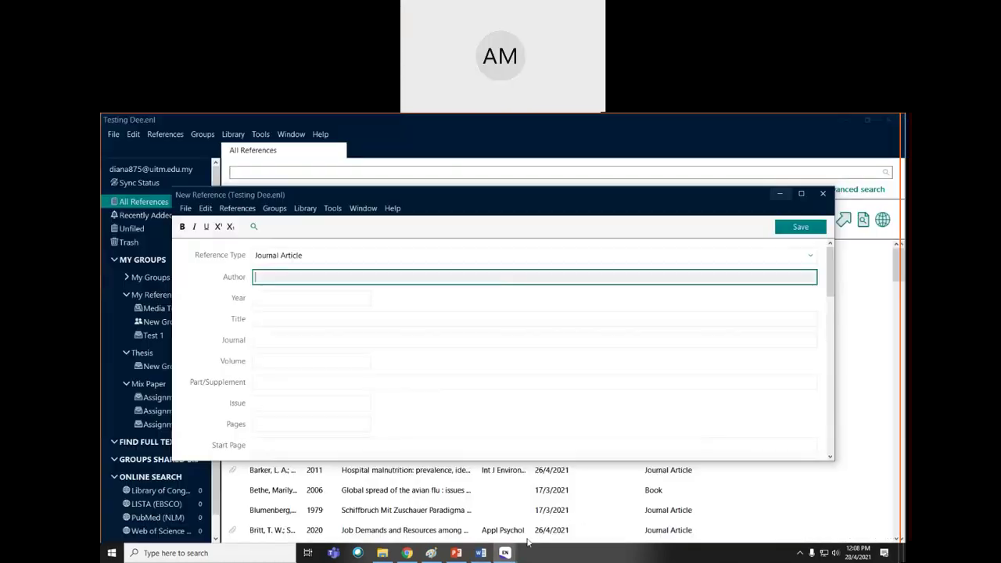
click(822, 194)
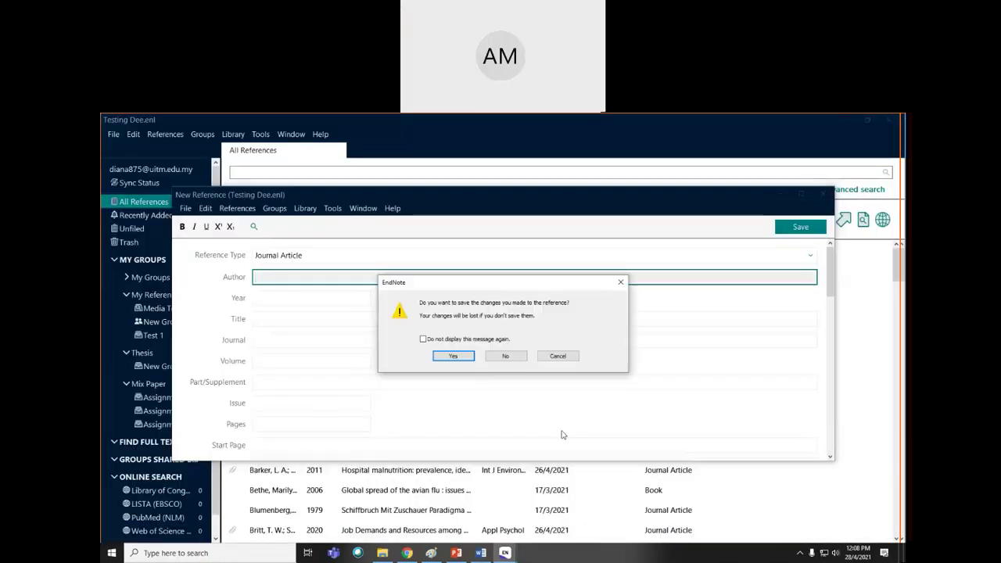
click(507, 357)
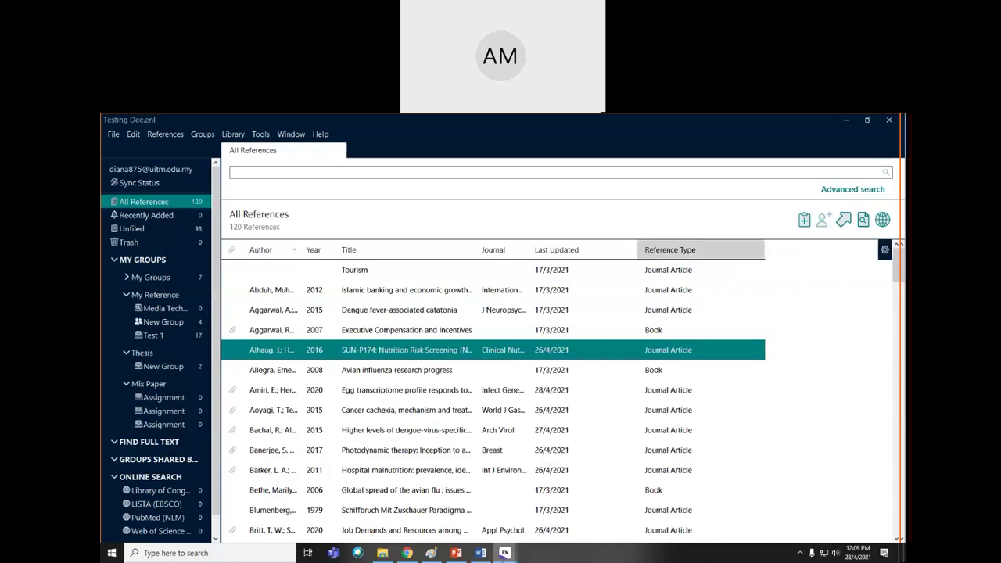
mouse_move(505, 553)
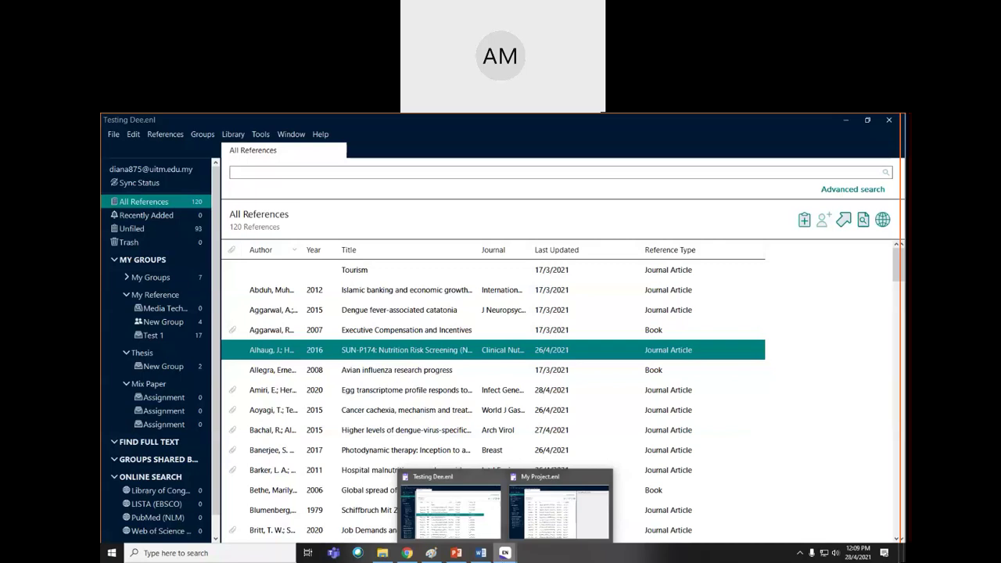
- Minimize both EndNote library windows and Chrome to reveal the desktop
click(847, 122)
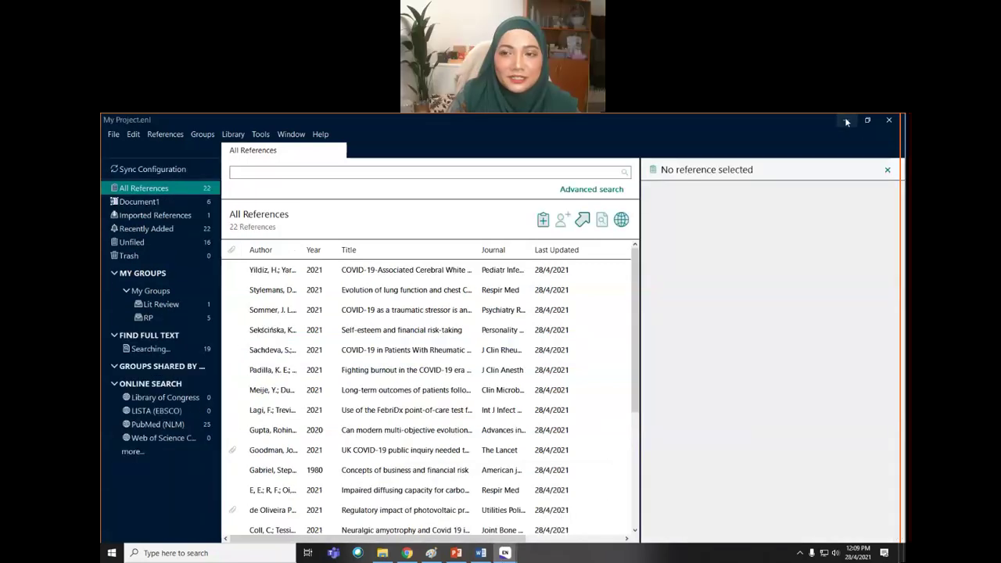
click(847, 120)
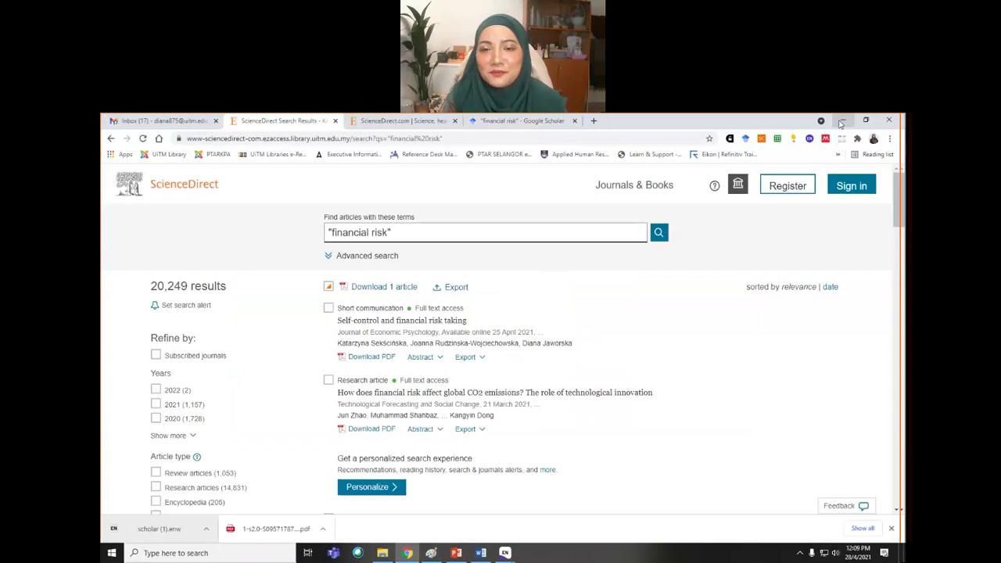
click(846, 121)
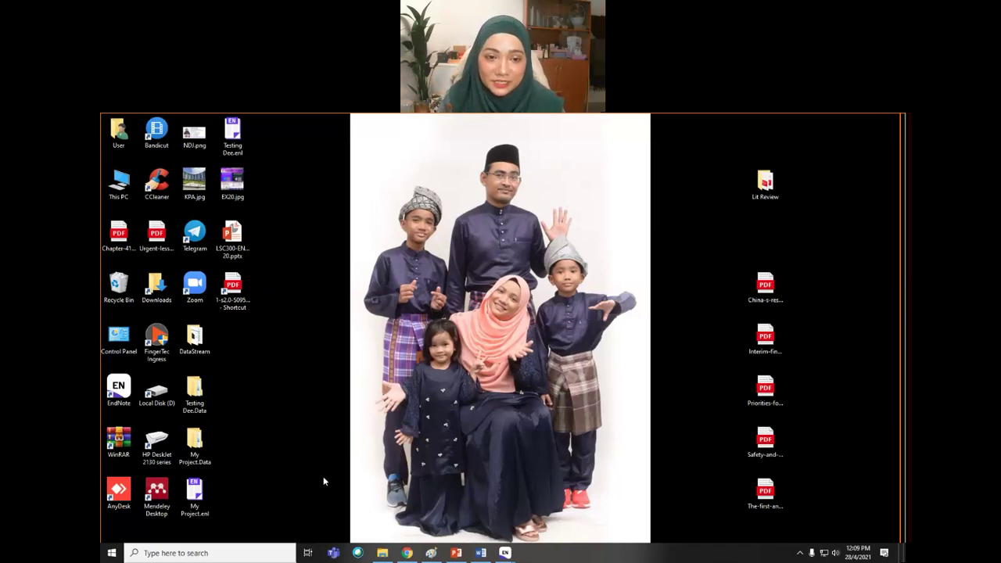
- Select the My Project.enl file and My Project.Data folder on the desktop, then return to Word
drag(219, 509, 176, 425)
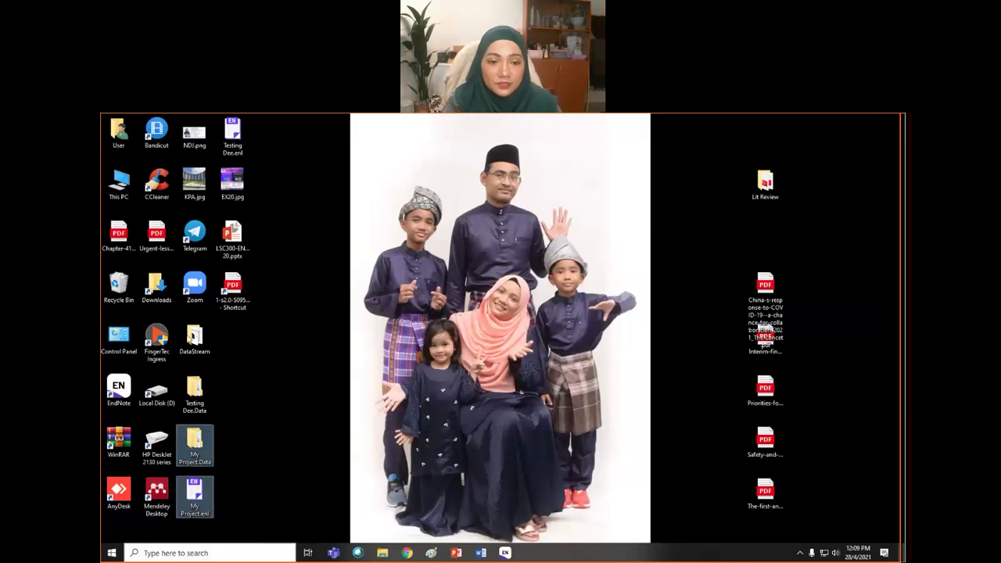
click(196, 449)
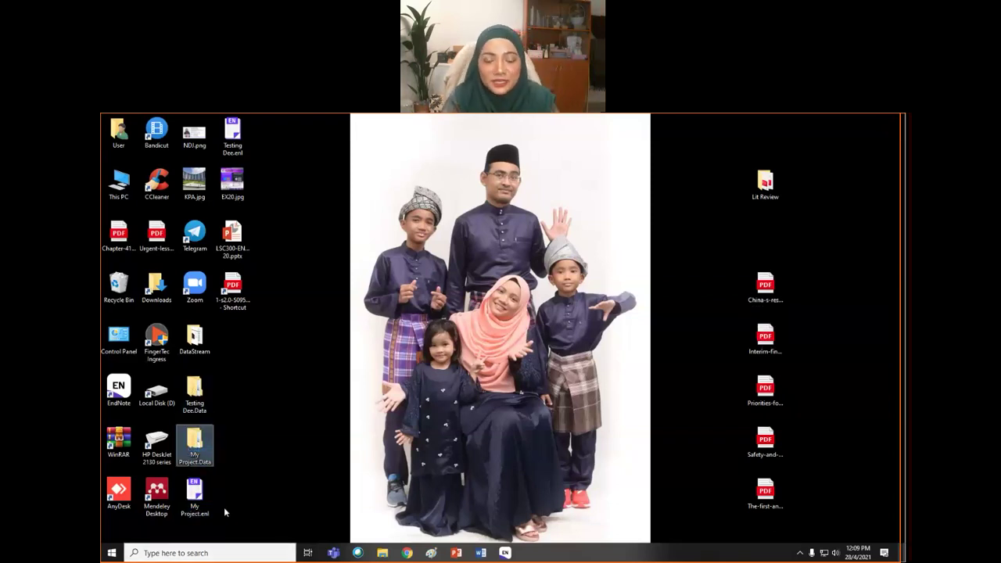
mouse_move(226, 517)
mouse_down()
mouse_move(185, 479)
mouse_move(192, 428)
mouse_up()
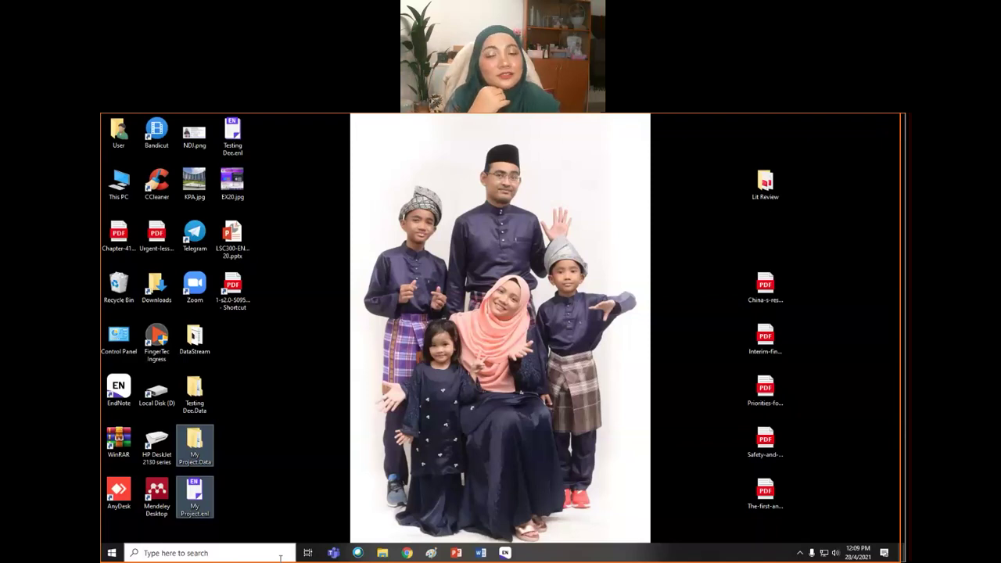
click(480, 553)
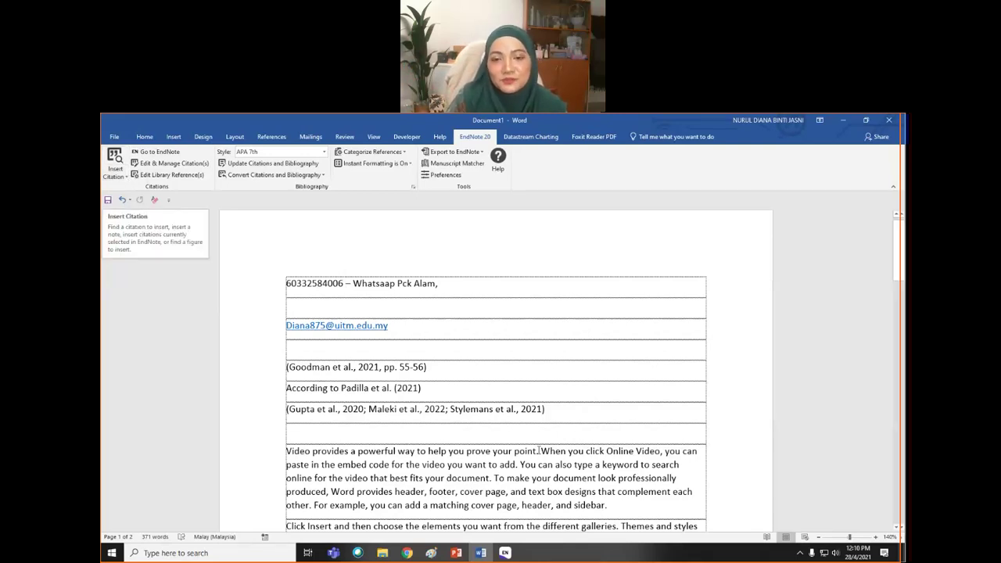
- Place the cursor after the Padilla citation, then switch to EndNote's My Project.enl library
click(557, 393)
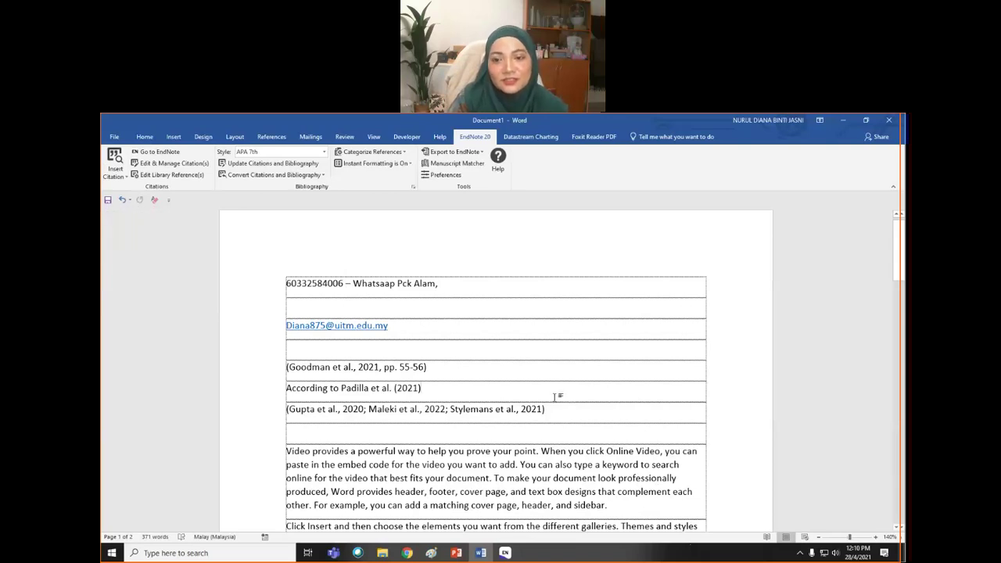
click(513, 553)
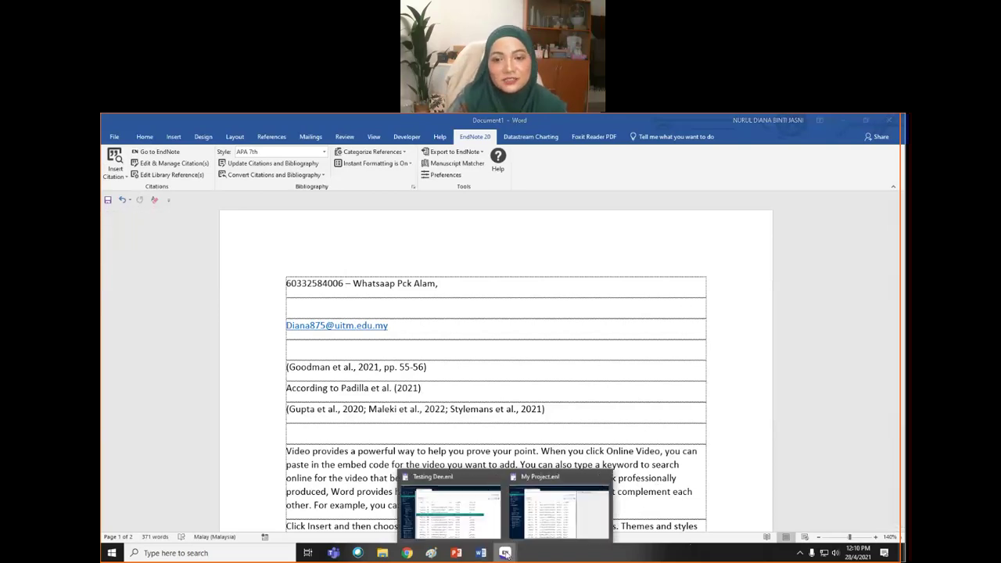
click(558, 525)
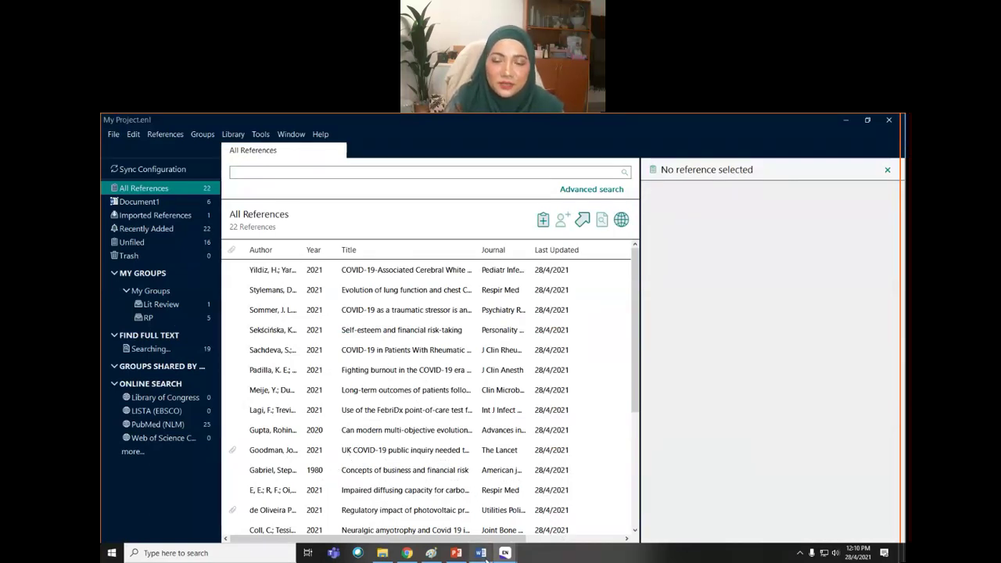
mouse_move(482, 556)
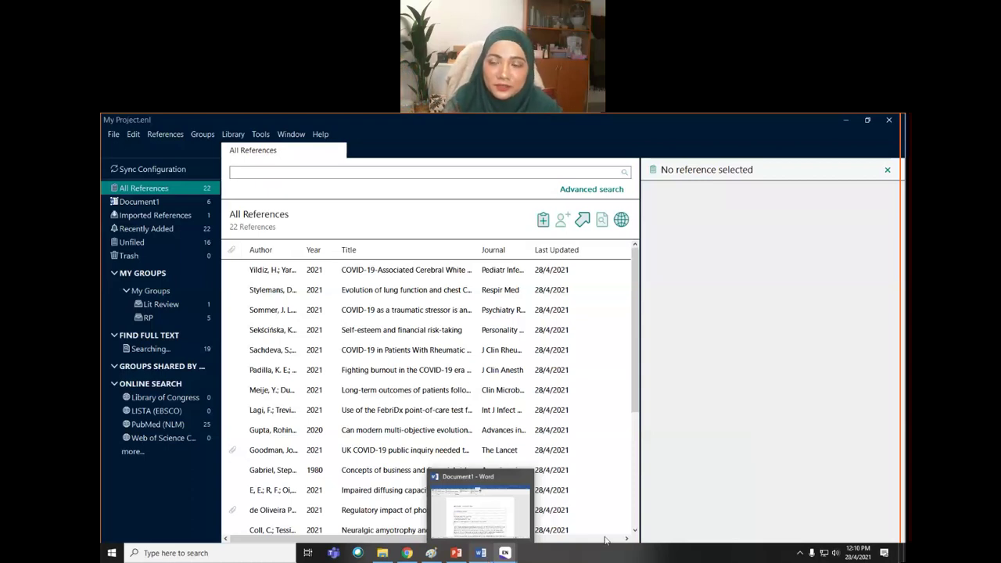
click(846, 121)
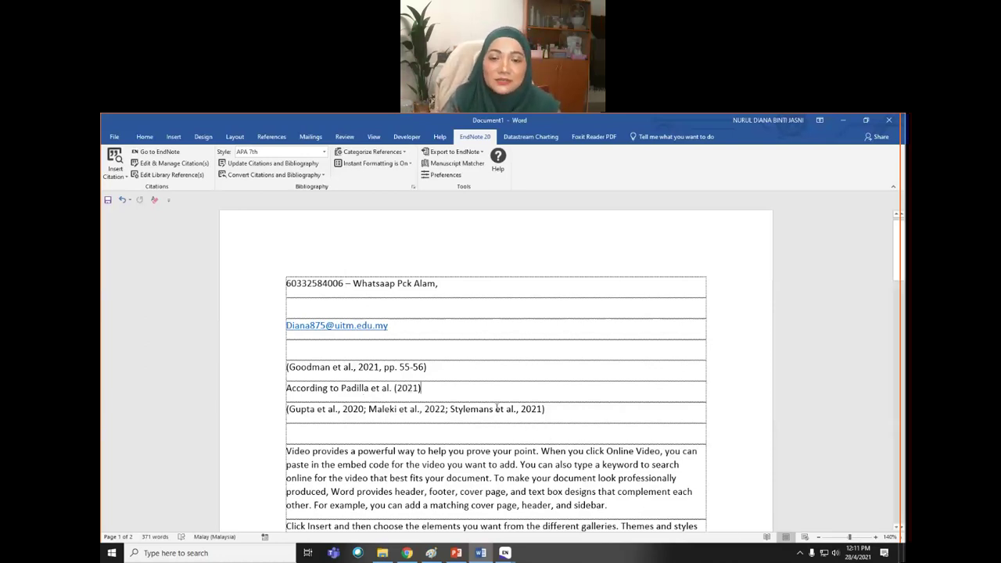
scroll(496, 411, down, 2)
scroll(496, 411, down, 4)
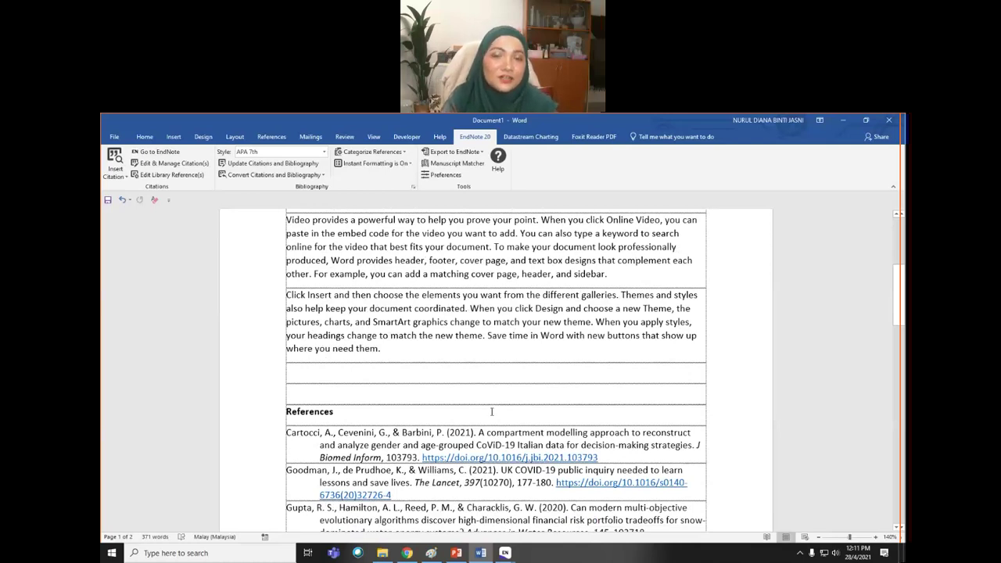
scroll(492, 411, up, 2)
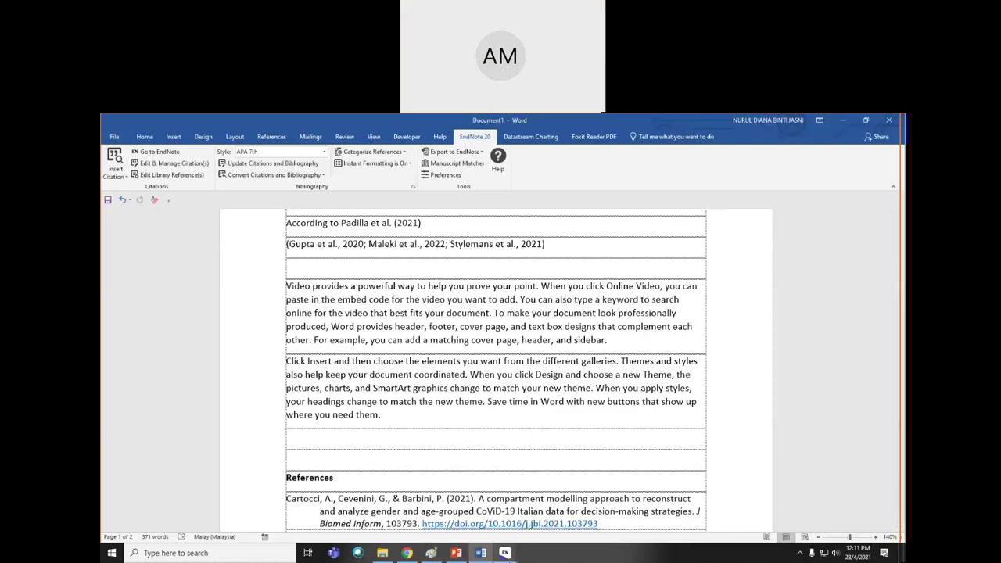
mouse_move(504, 553)
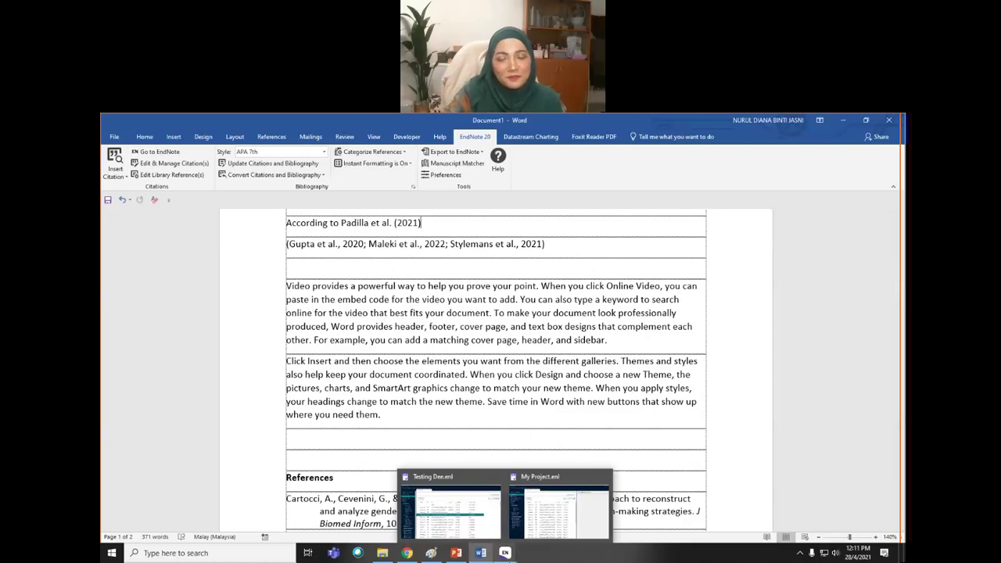
- Reveal the field shading of a citation and the References list, scrolling to show all six entries
click(423, 255)
scroll(358, 409, down, 3)
click(358, 409)
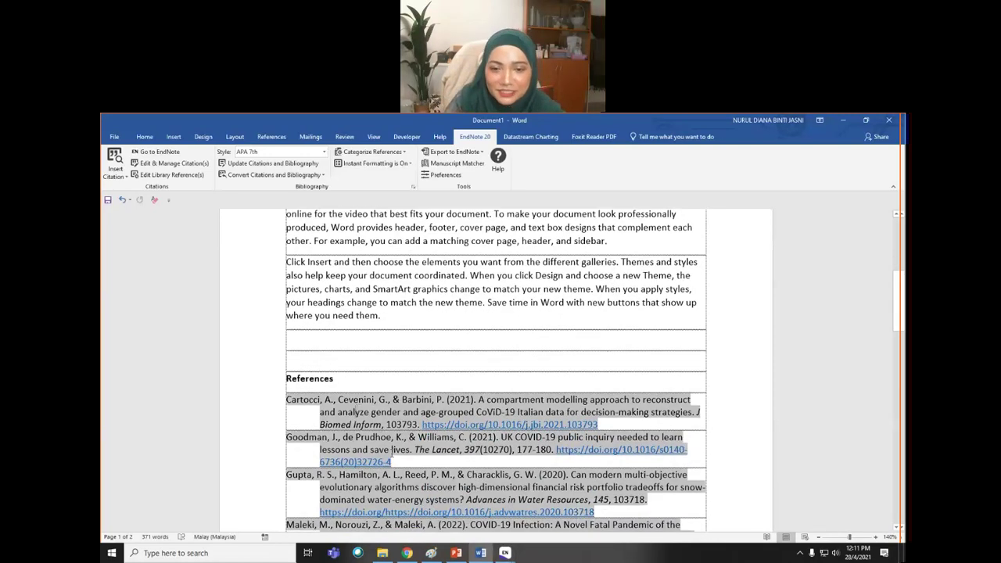
scroll(394, 454, down, 4)
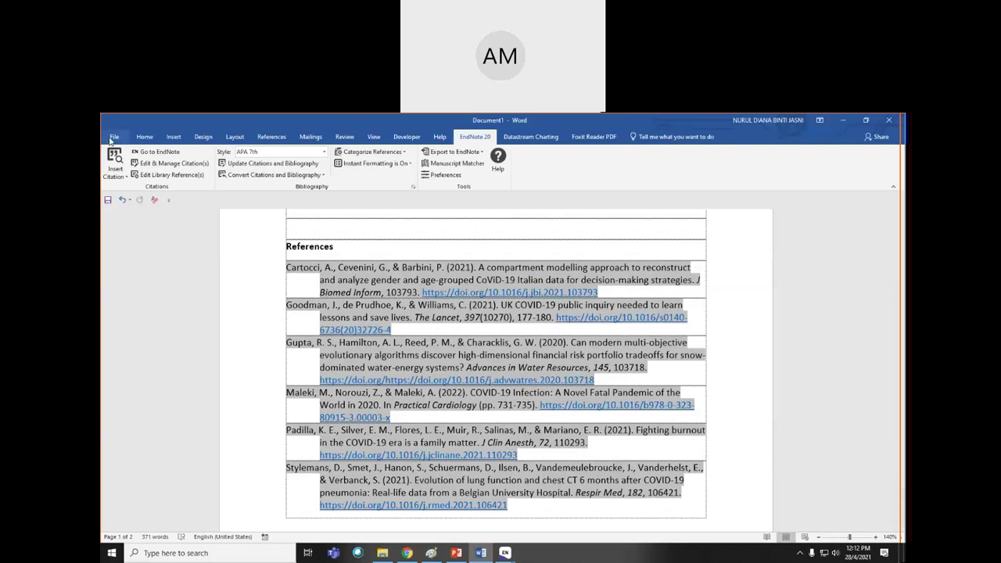
click(844, 121)
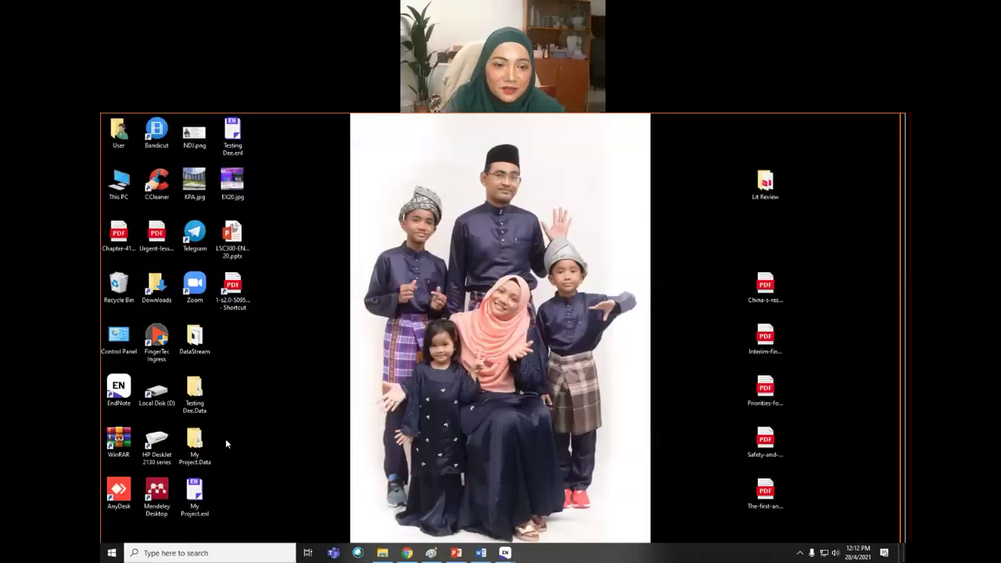
click(157, 499)
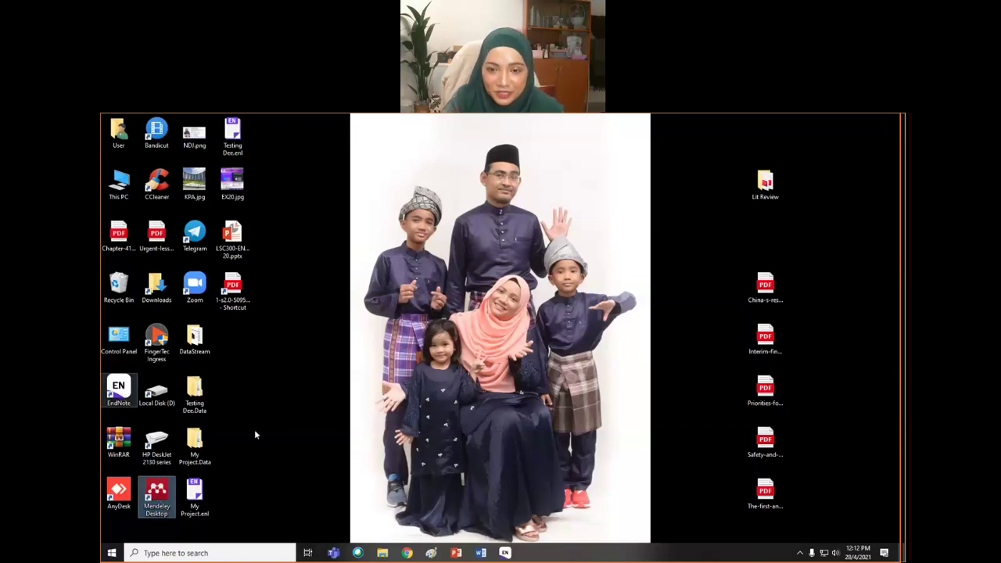
click(486, 554)
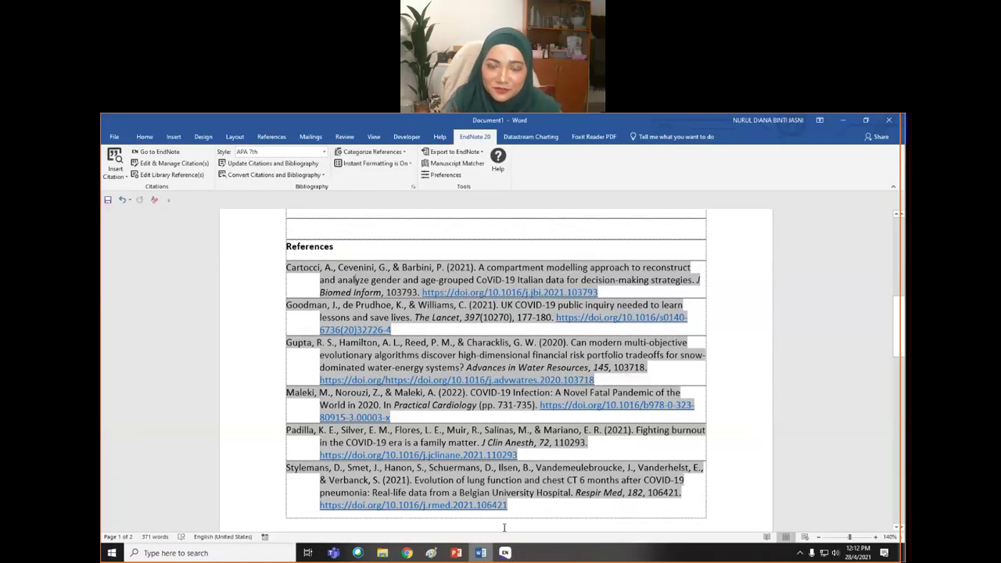
click(416, 245)
- In Word Options > Add-ins, select Mendeley-1.19.8.dotm and set Manage to Word Add-ins
scroll(416, 313, up, 2)
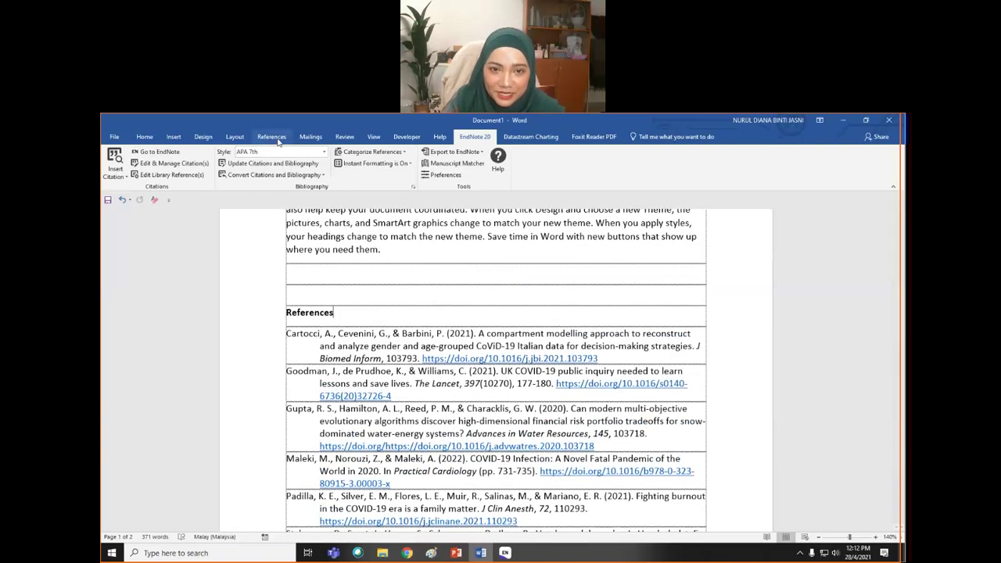
click(271, 136)
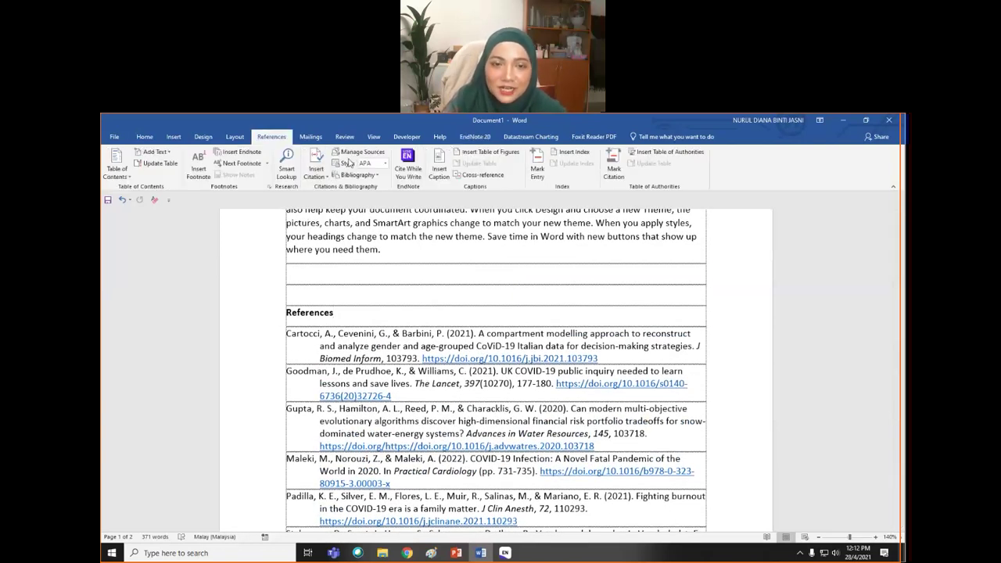
click(115, 137)
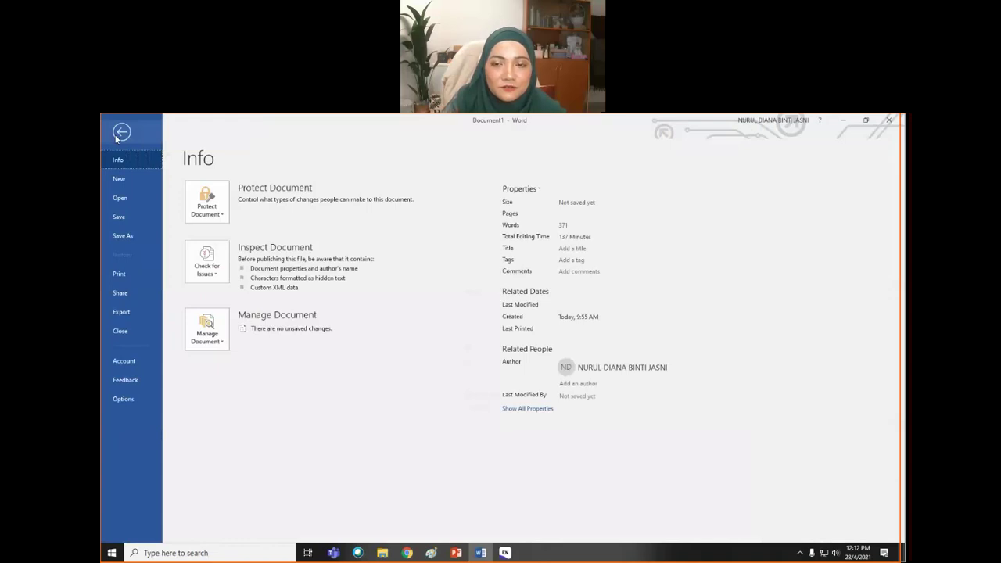
click(126, 401)
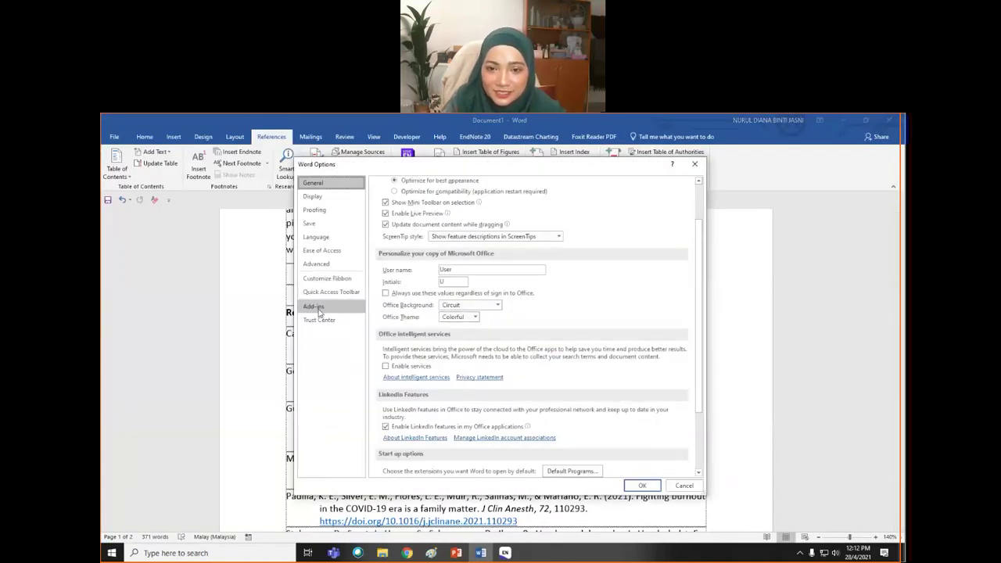
click(316, 307)
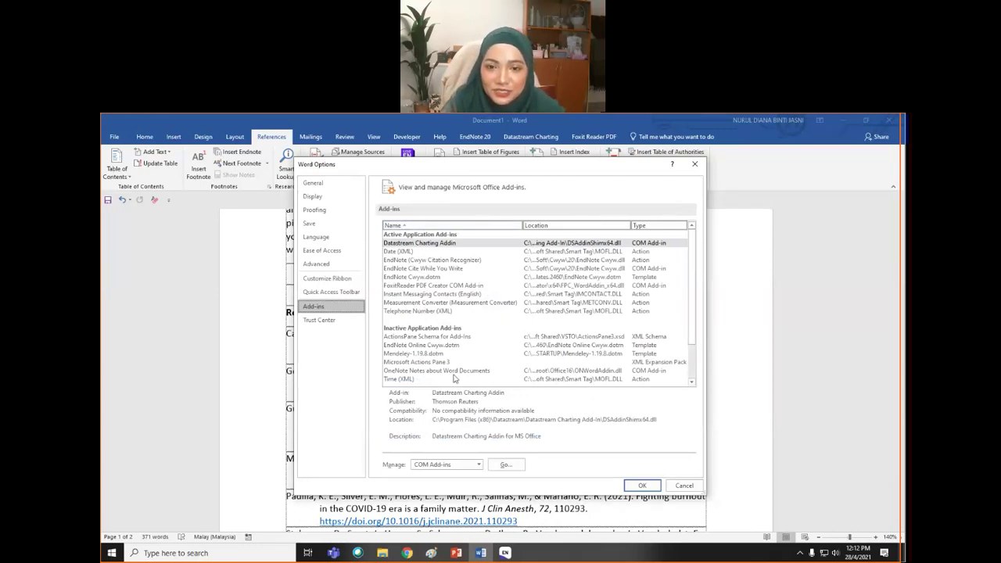
click(426, 356)
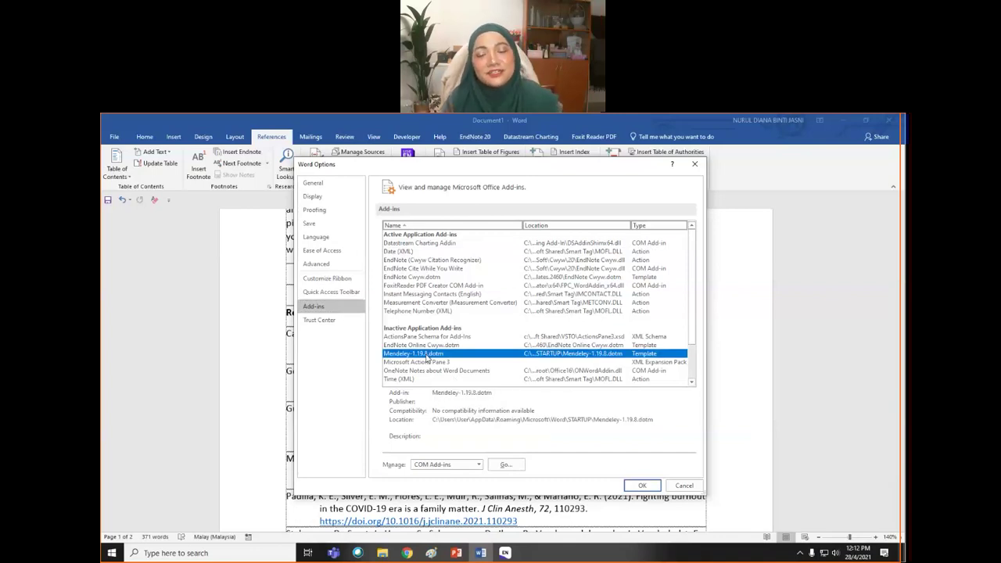
click(479, 465)
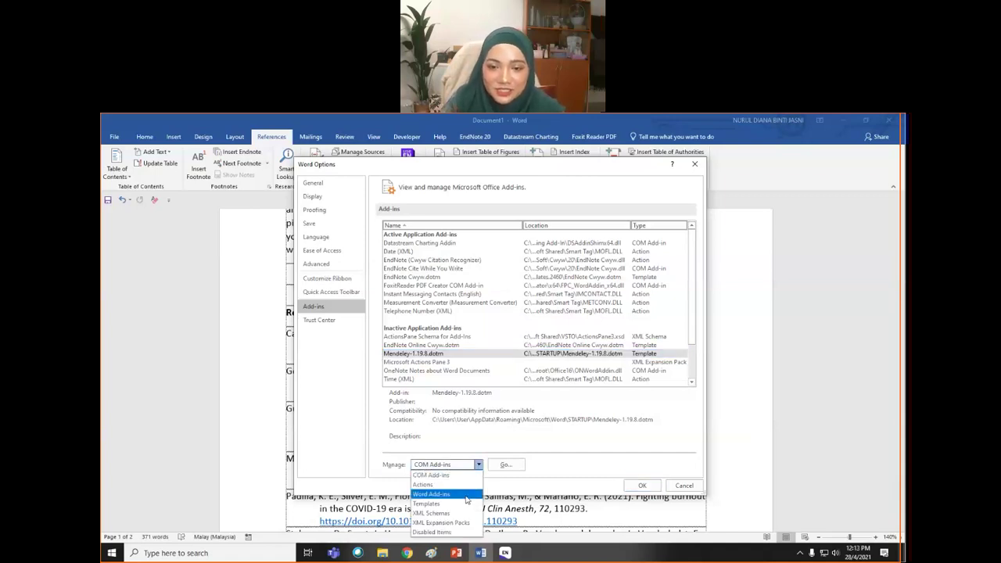
click(466, 496)
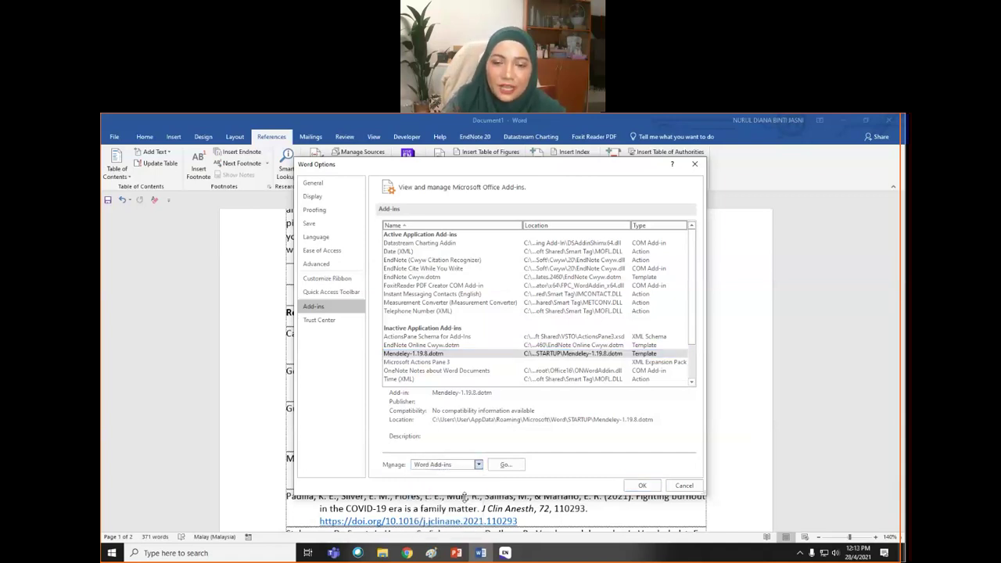
- Tick Mendeley-1.19.8.dotm in Templates and Add-ins, confirm with OK, and minimize Word
click(506, 465)
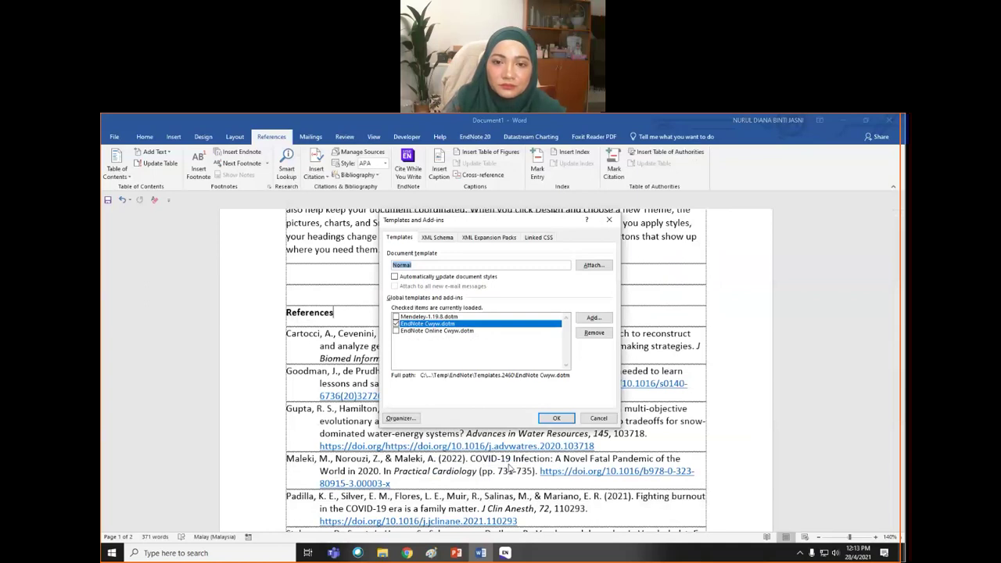
click(396, 317)
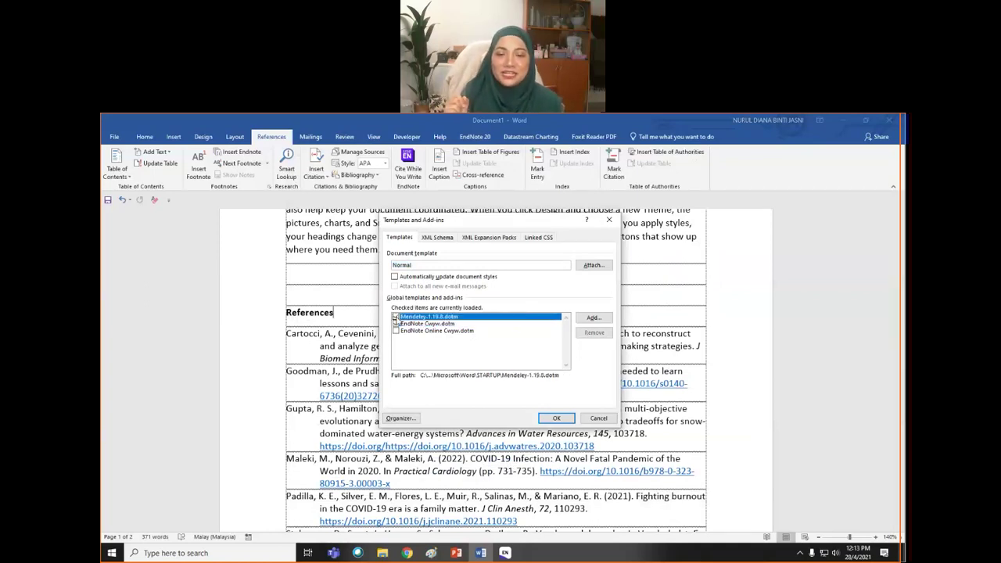
click(560, 420)
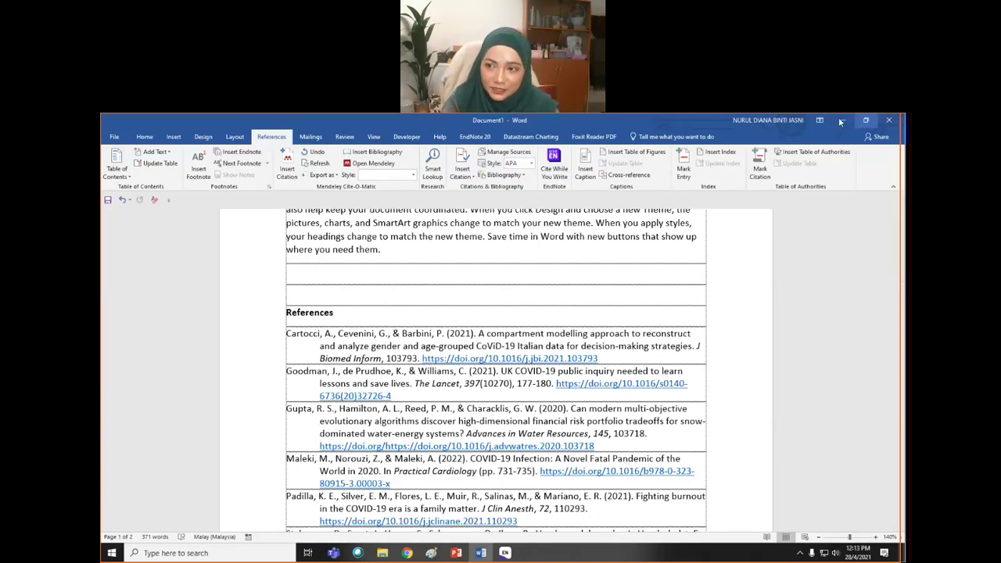
click(842, 119)
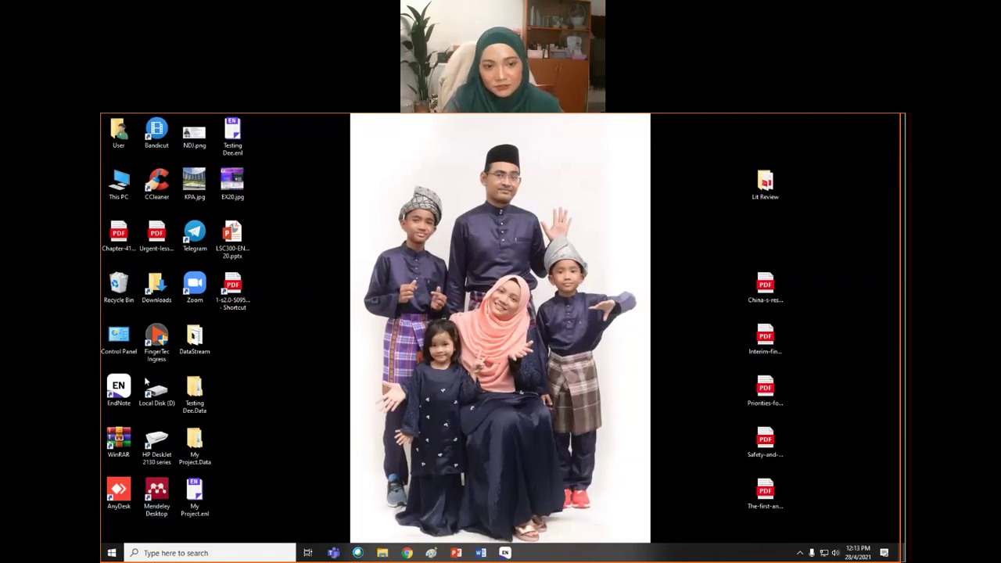
- Bring up the My Project.enl library and select the Sachdeva 2021 reference to view its details
mouse_move(505, 556)
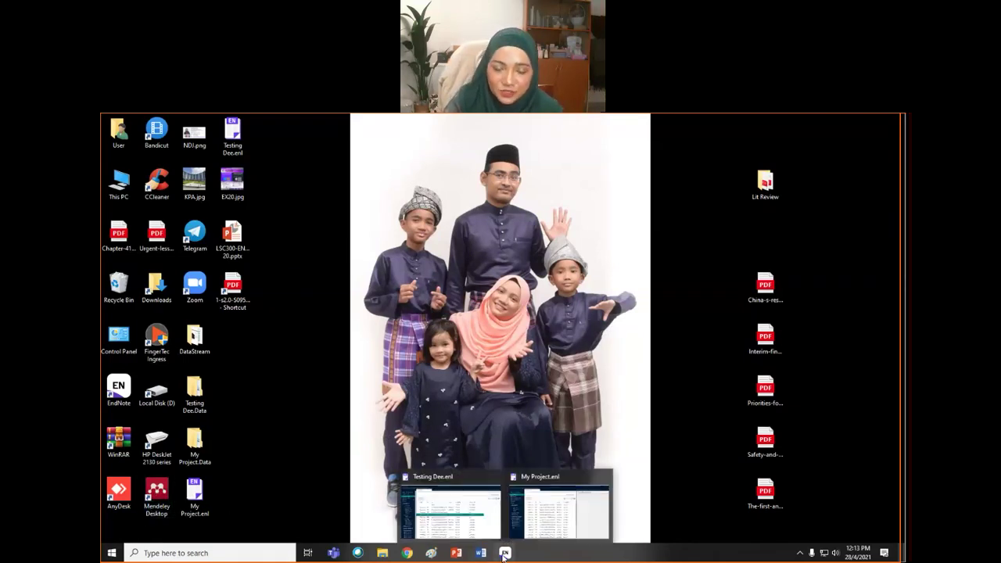
click(541, 530)
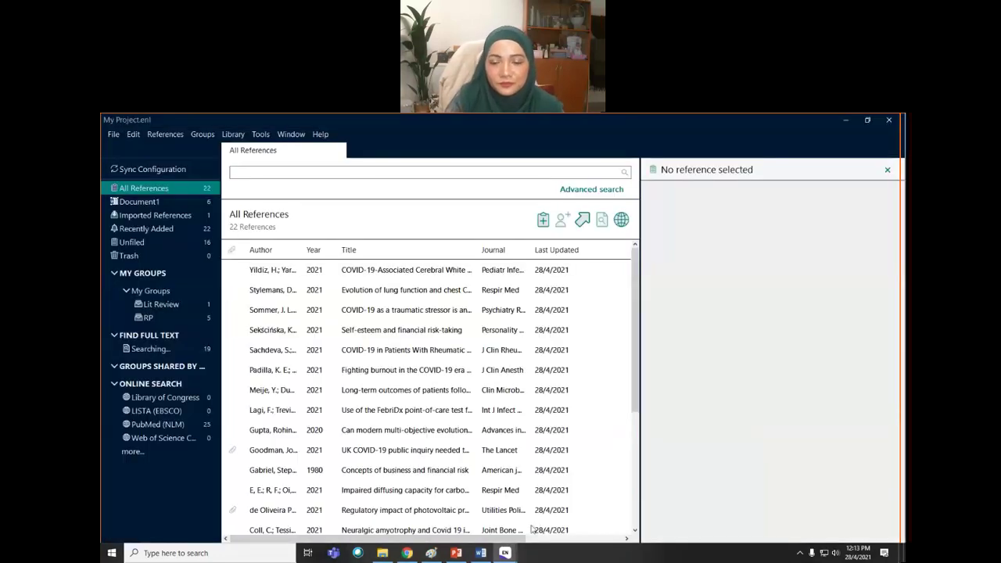
mouse_move(439, 557)
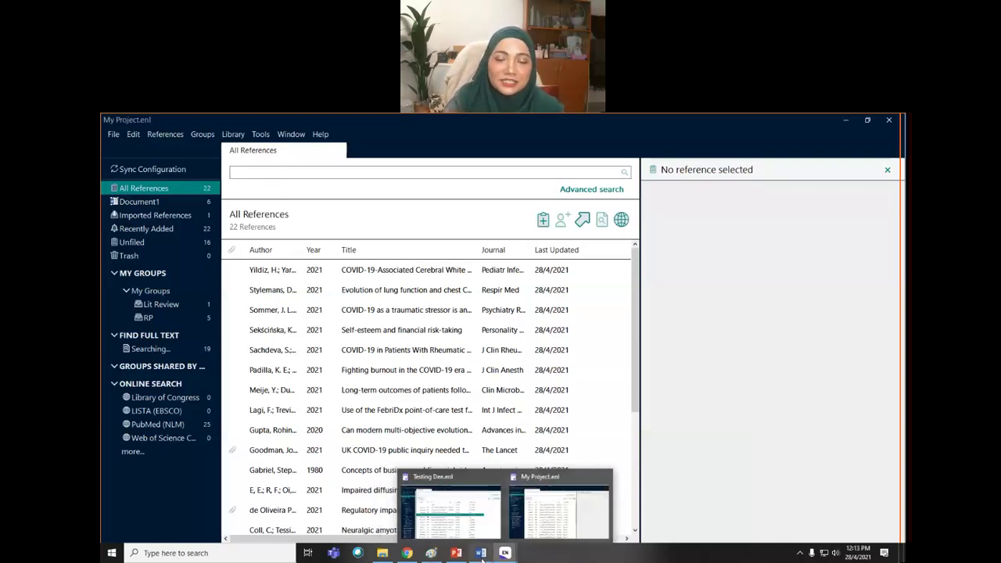
mouse_move(482, 558)
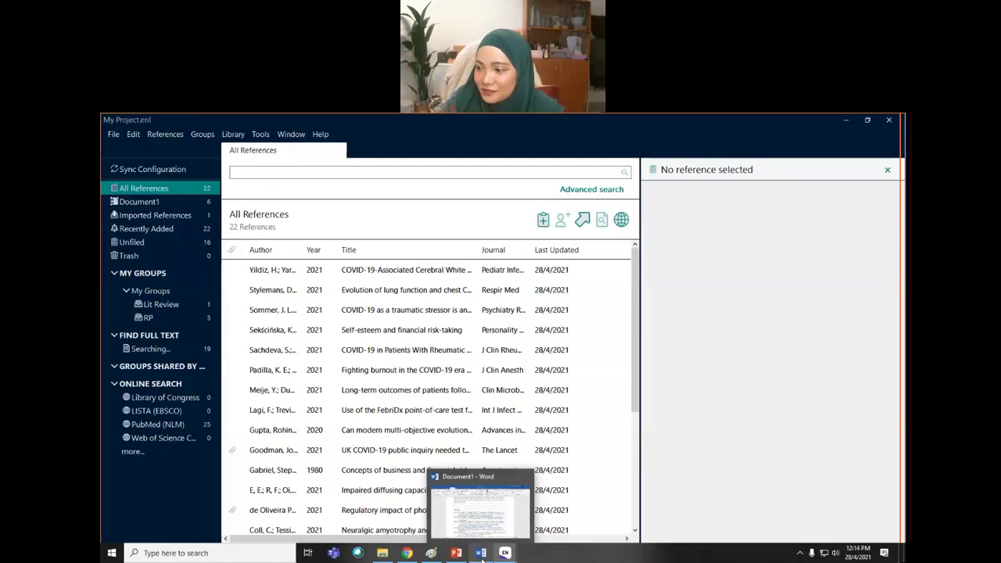
click(454, 357)
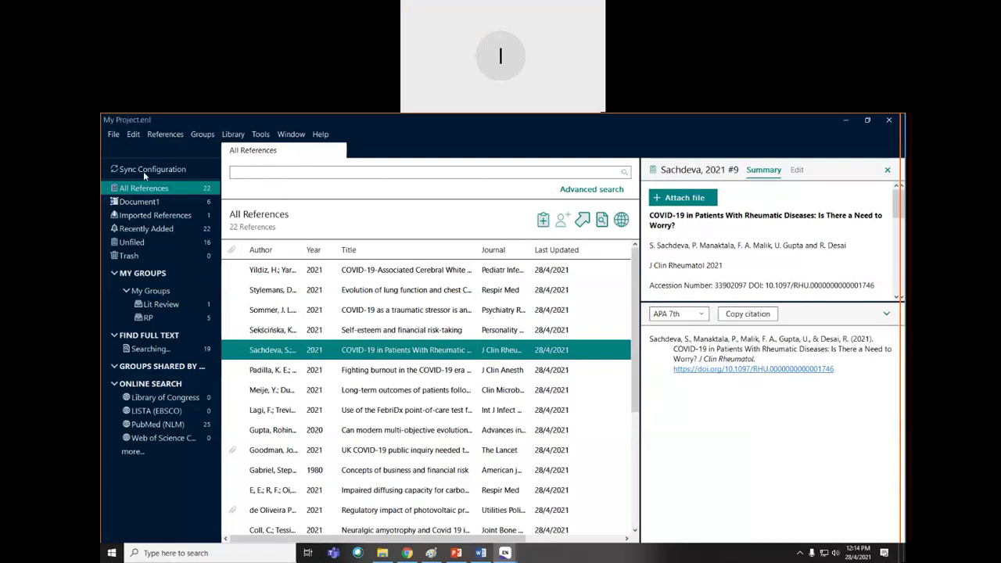
click(407, 553)
- Search Google for 'myendnoteweb' from a new Chrome tab
click(593, 122)
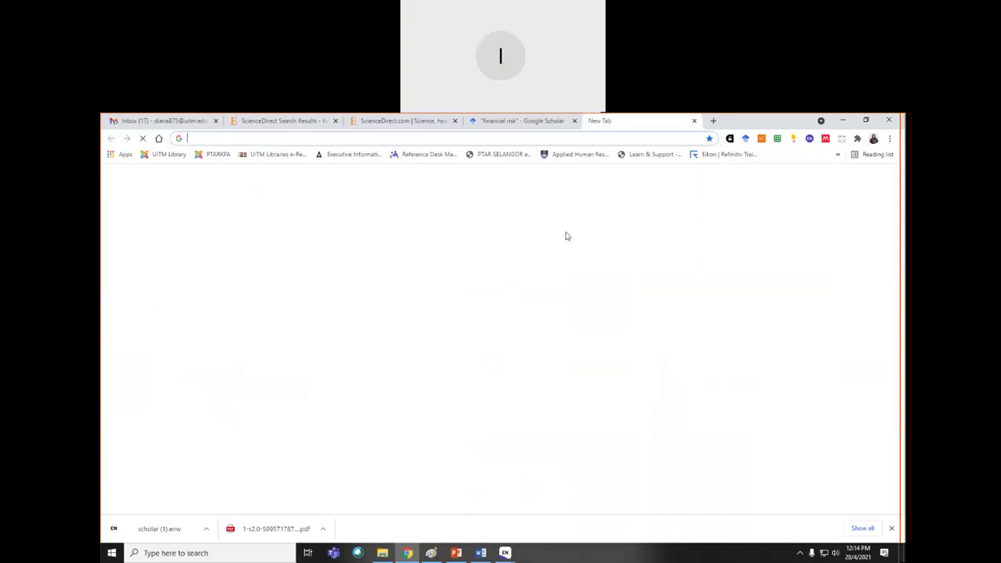
text(myennoted)
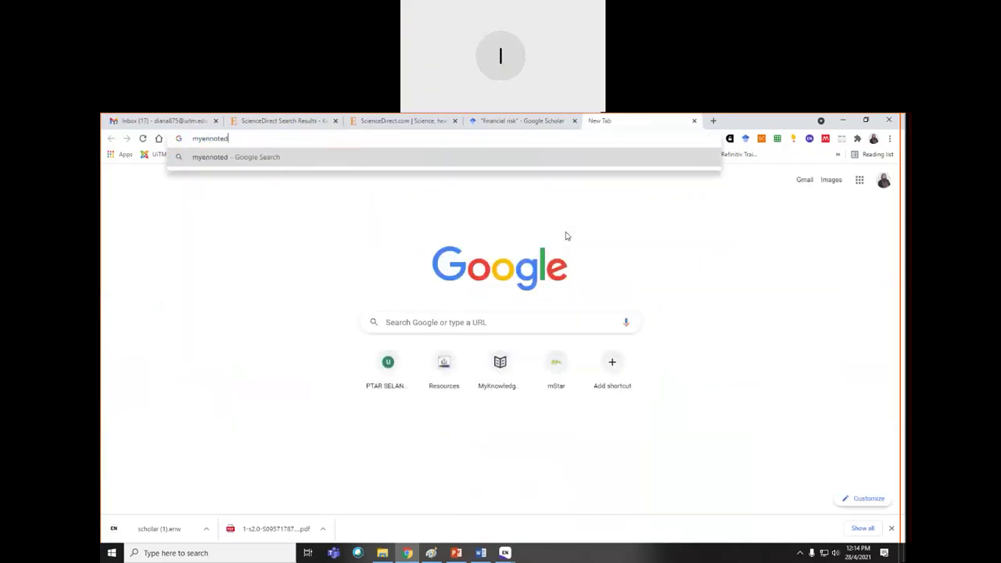
key(BackSpace)
key(BackSpace)
key(BackSpace)
key(BackSpace)
key(BackSpace)
key(BackSpace)
key(BackSpace)
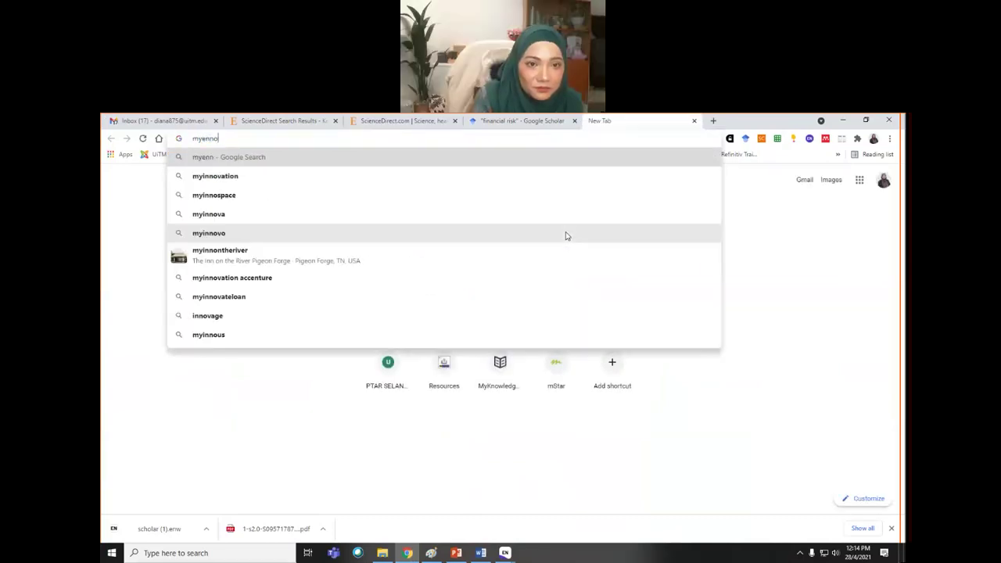
text(endnotew)
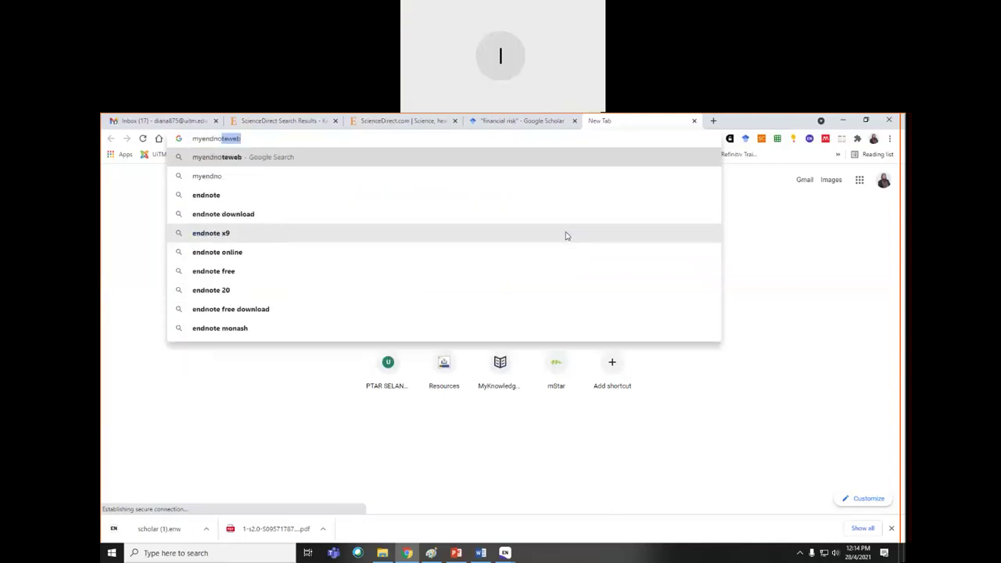
text(eb)
key(Return)
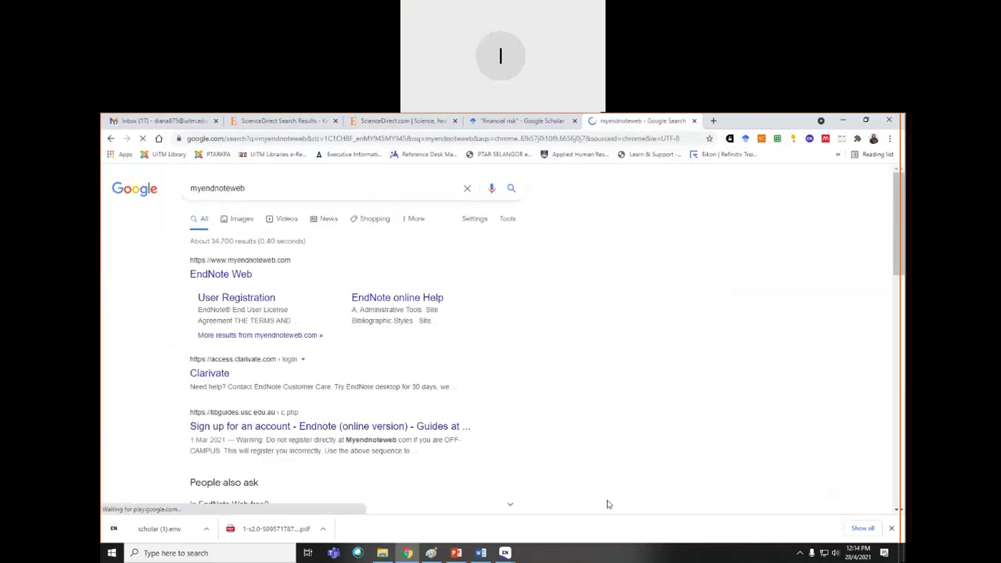
- Open the EndNote Web result and focus the Email address field on the Clarivate sign-in page
click(221, 276)
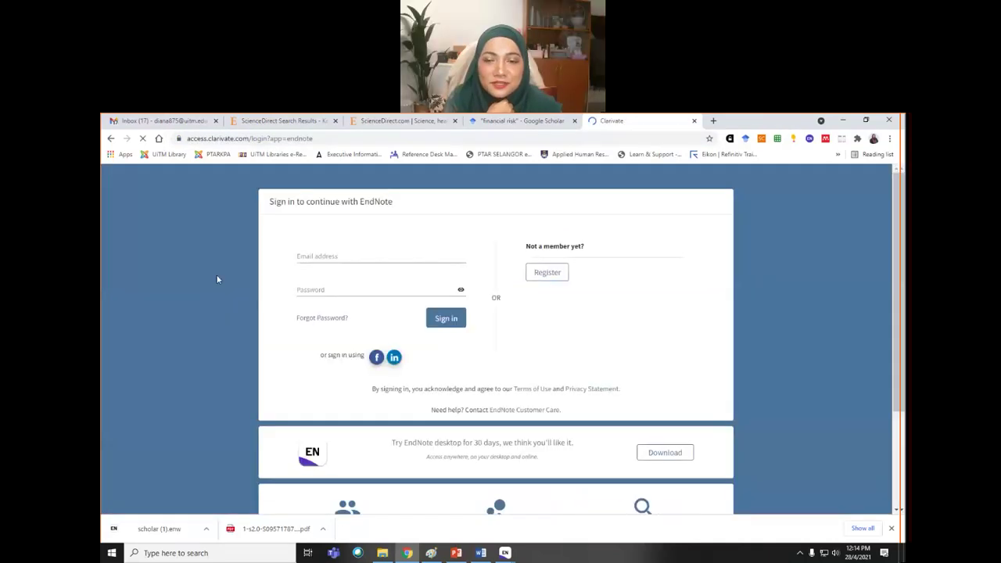
click(341, 256)
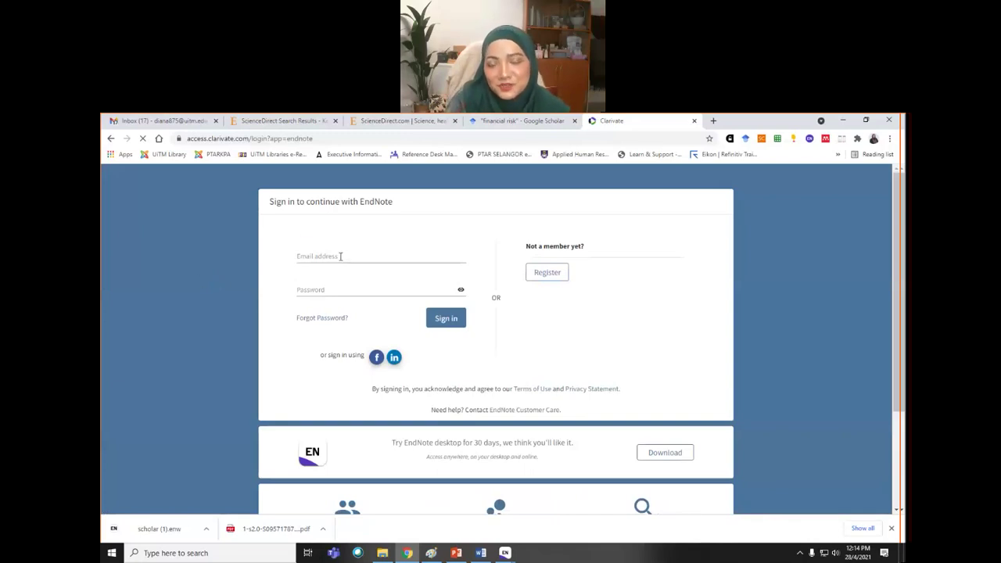
click(425, 237)
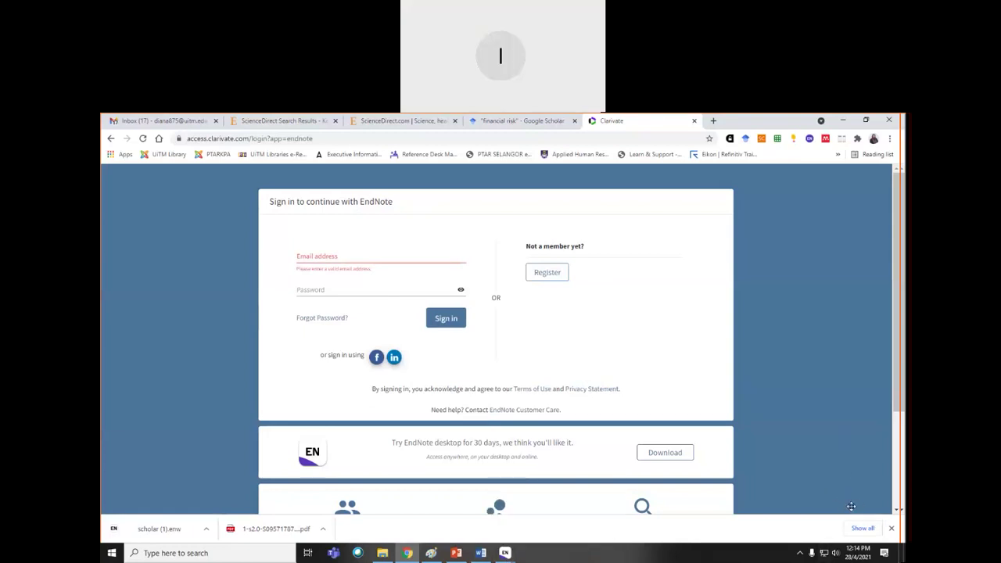
- Close Chrome's downloads bar and bring the My Project.enl library back to the front
click(891, 530)
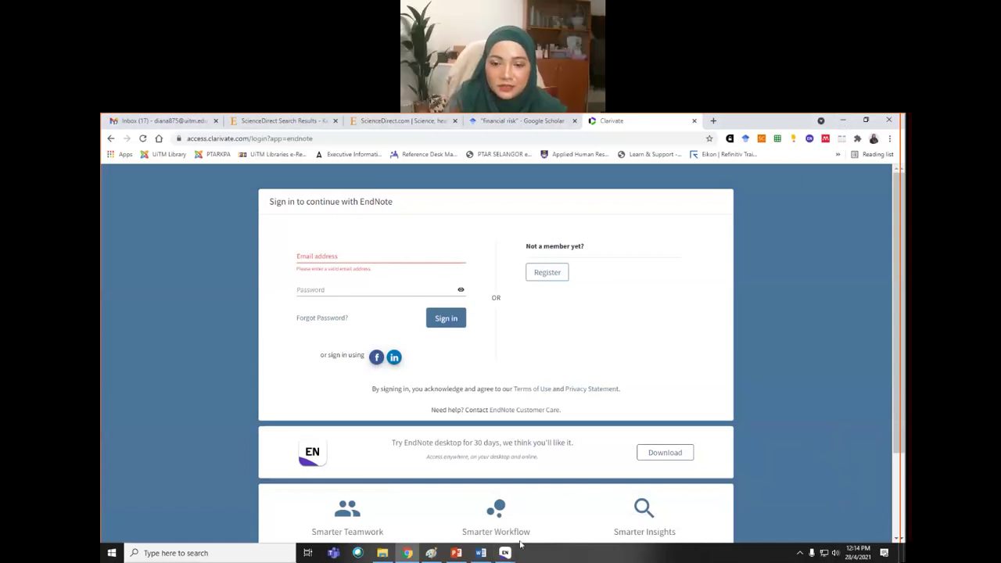
click(506, 554)
click(547, 518)
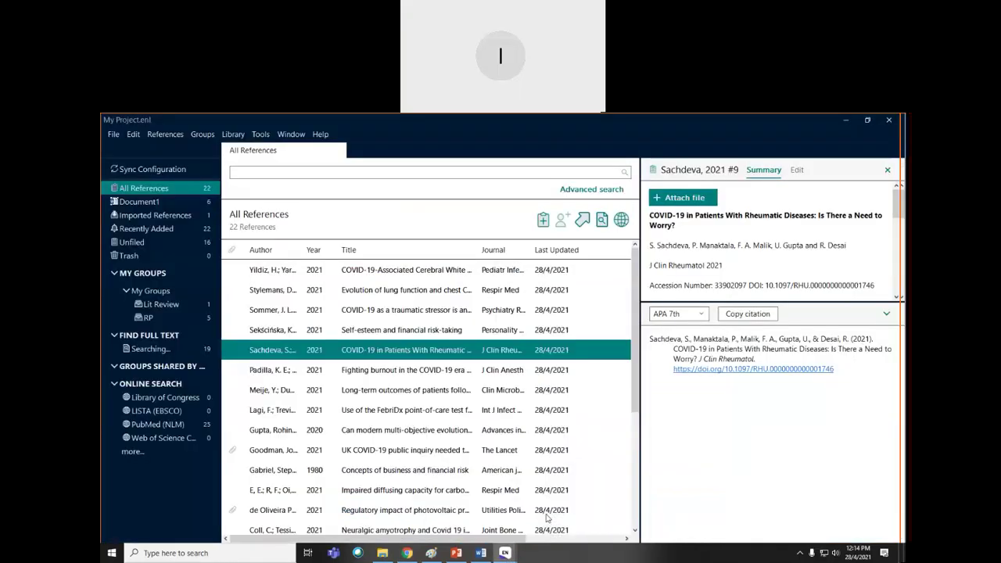
- Dismiss the online search connection list, then minimise EndNote and Chrome to reveal the desktop
click(130, 452)
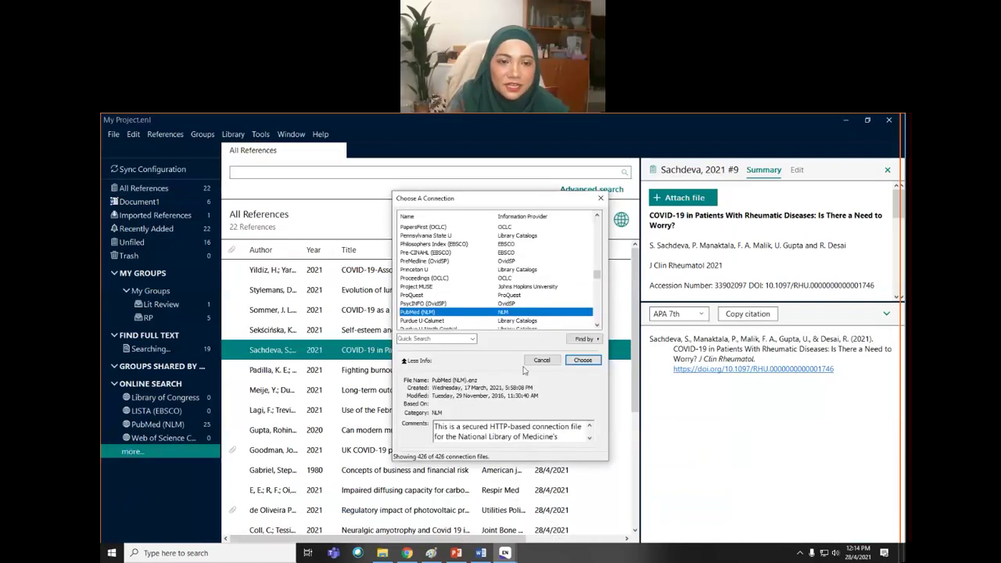
click(540, 361)
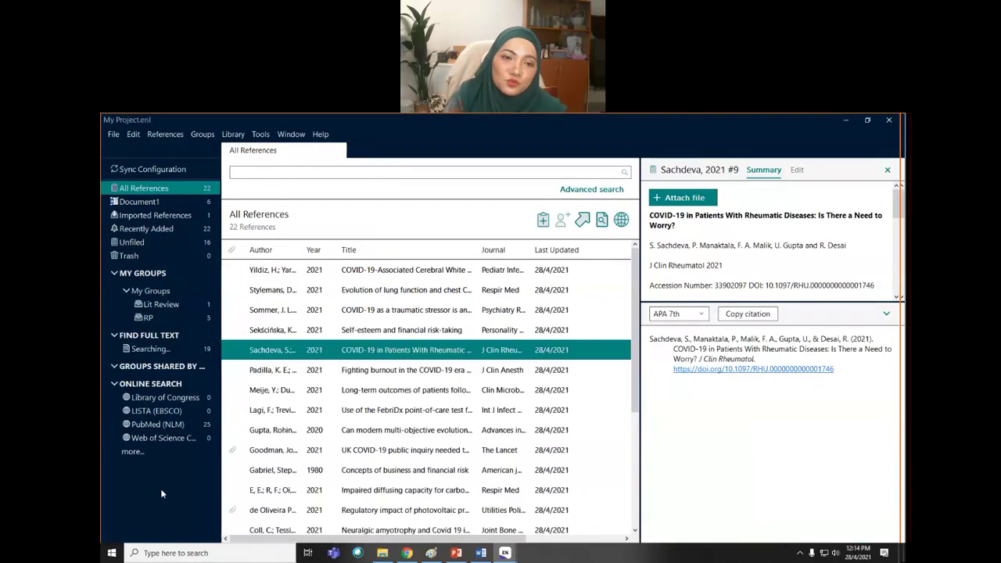
click(844, 120)
click(842, 121)
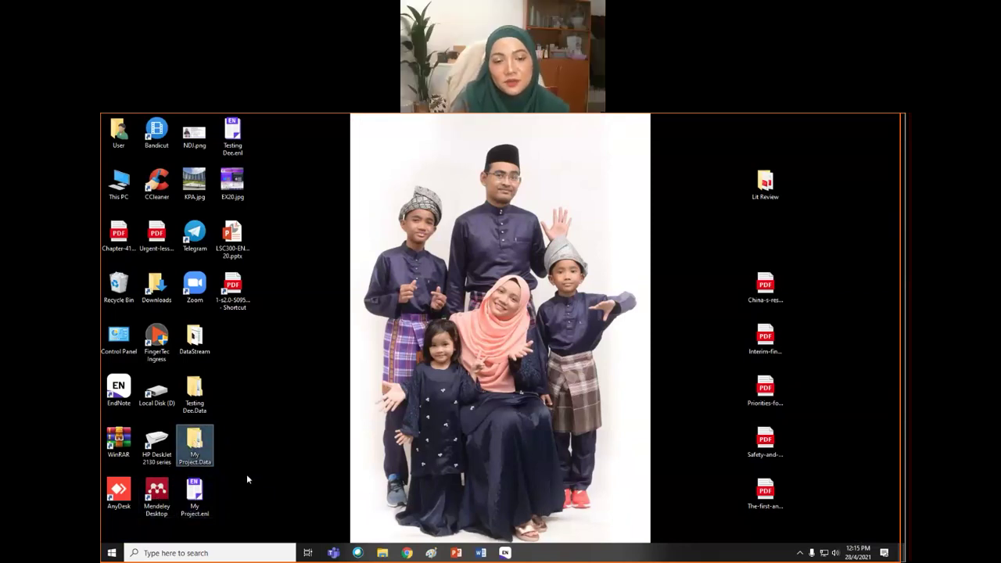
drag(244, 510, 192, 448)
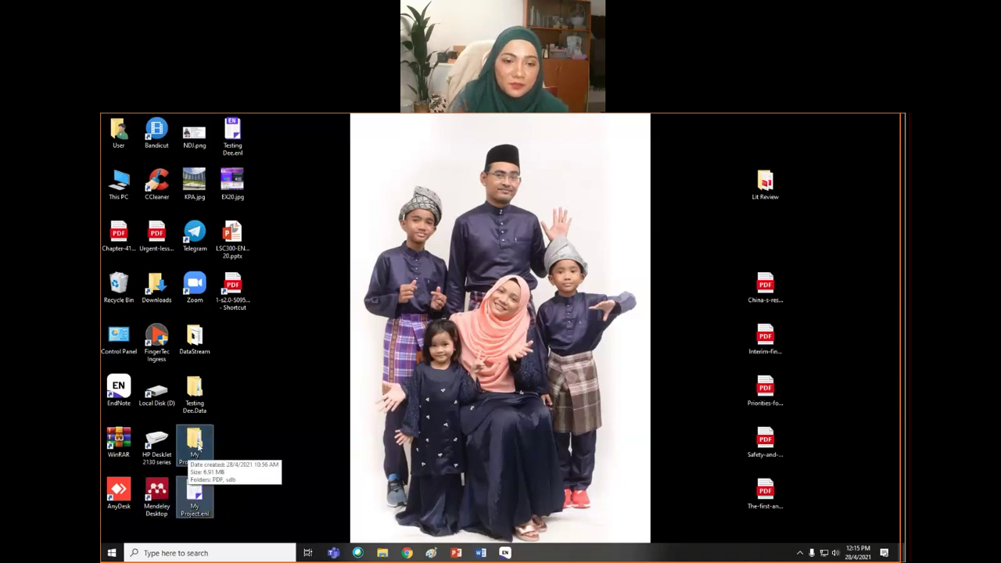
click(212, 503)
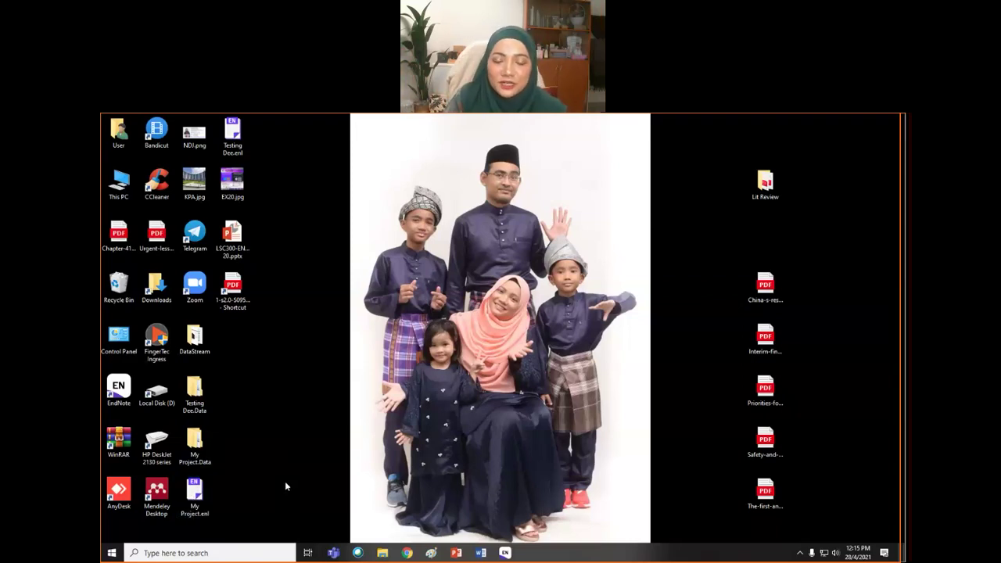
mouse_move(505, 554)
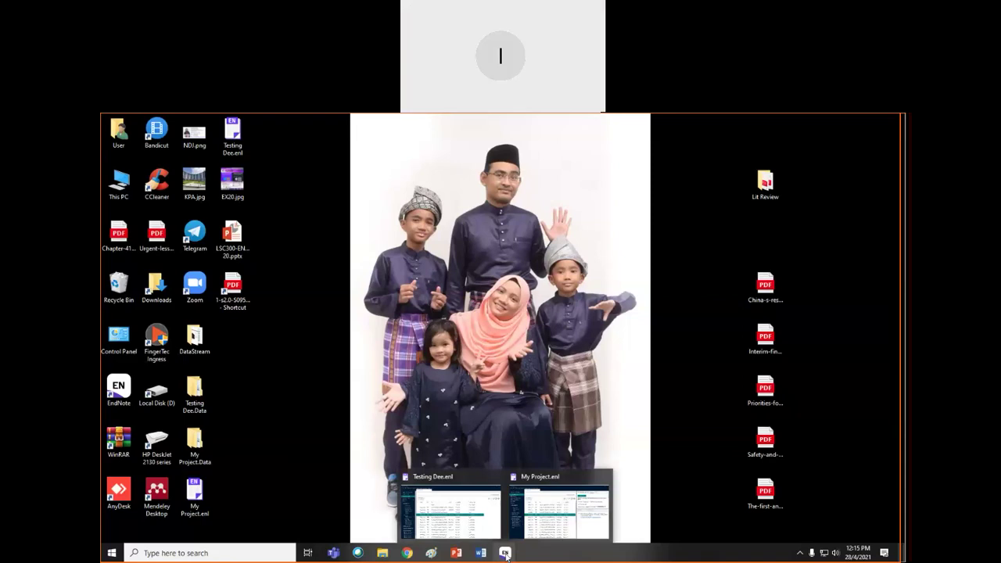
- Restore the My Project.enl library window from the taskbar and open its File menu
click(574, 512)
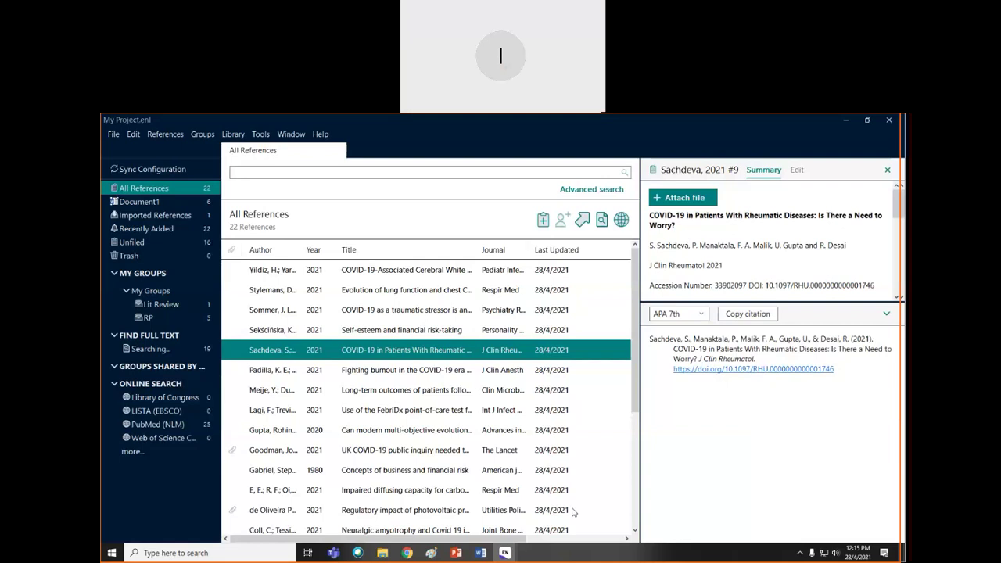
click(113, 136)
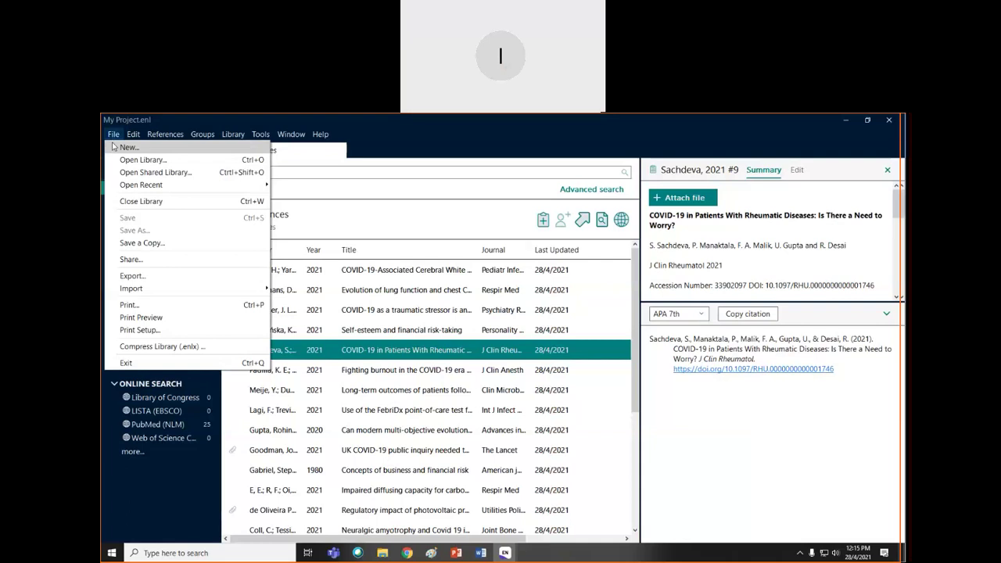
click(133, 276)
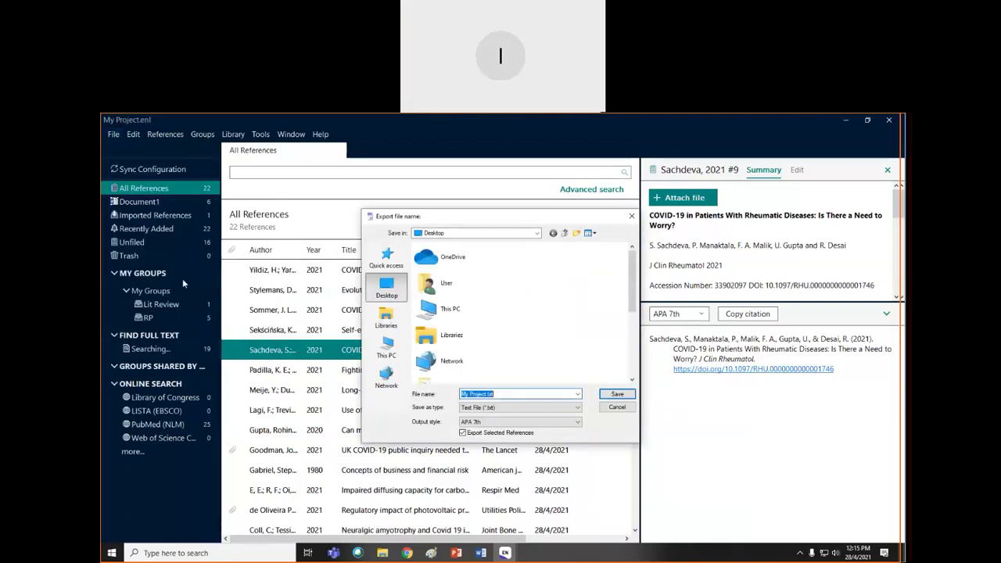
click(578, 408)
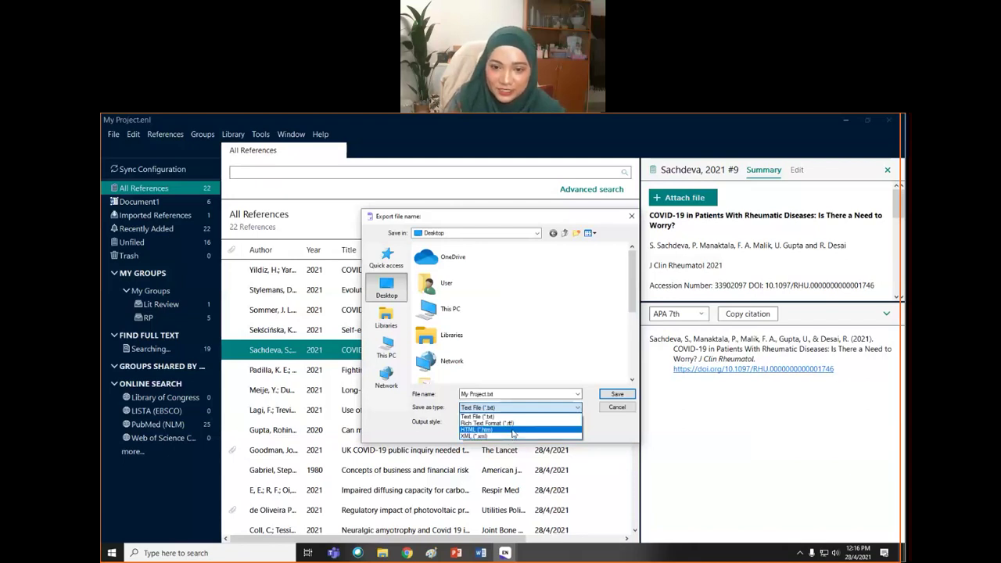
click(363, 119)
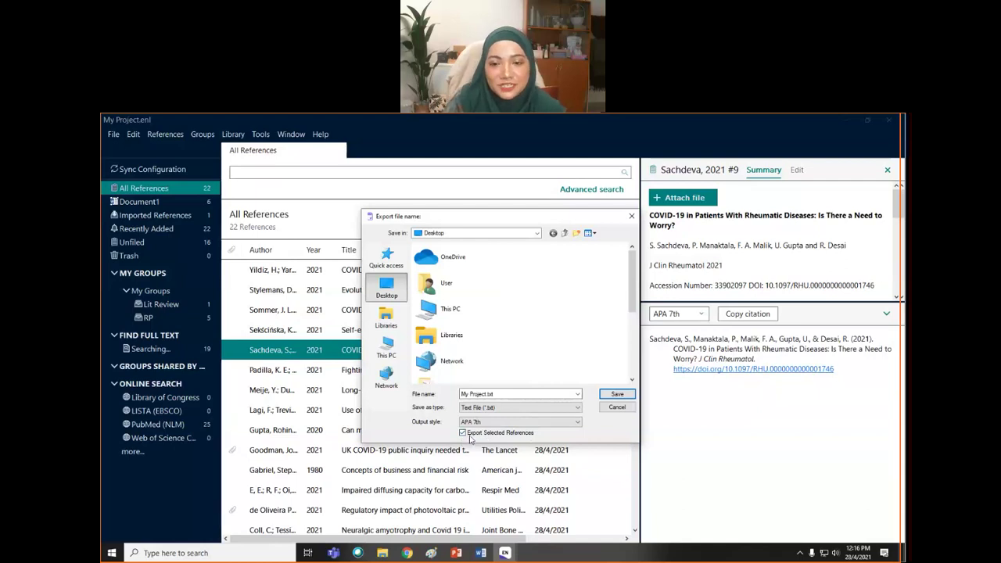
click(607, 409)
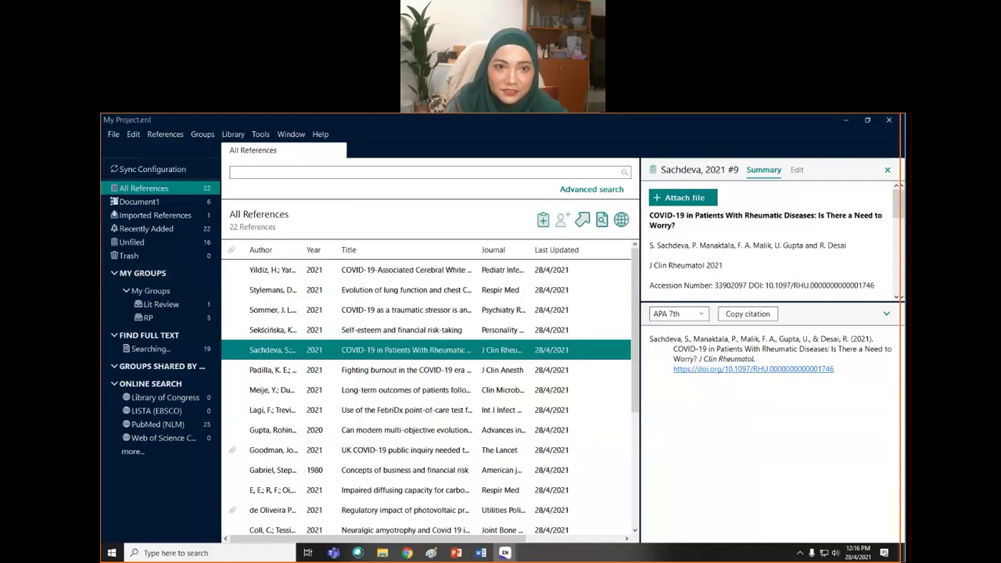
mouse_move(505, 552)
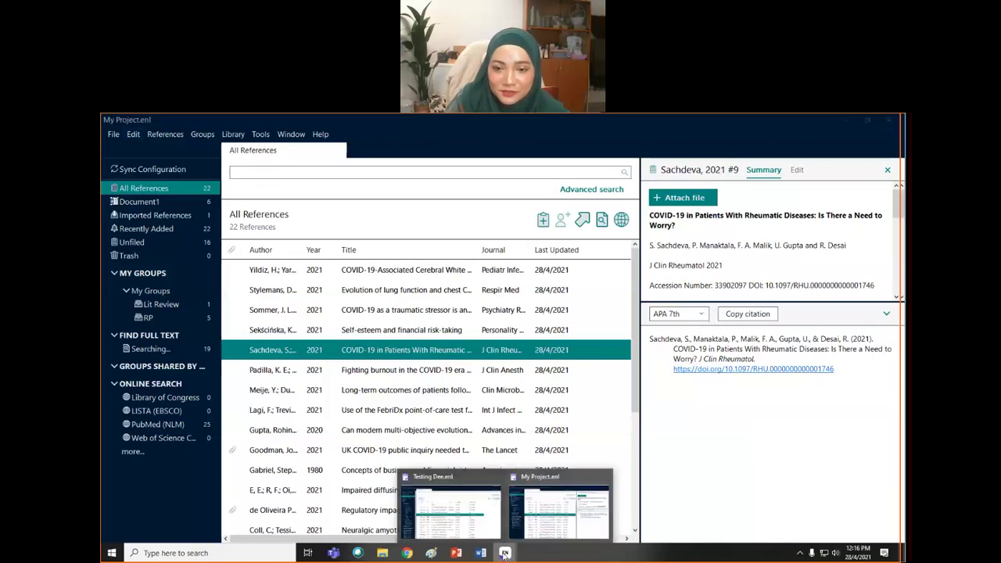
click(462, 522)
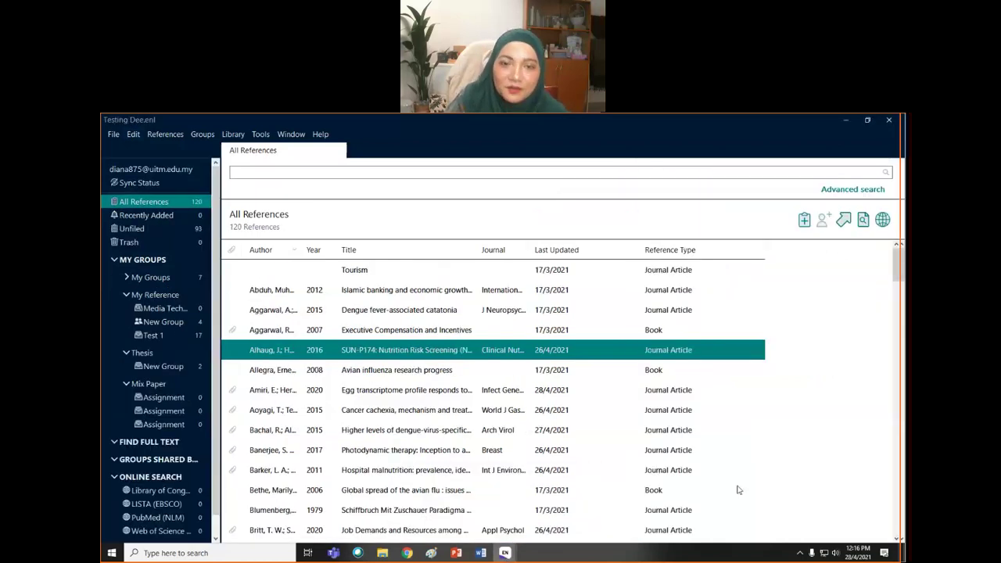
click(845, 119)
mouse_move(548, 517)
click(113, 134)
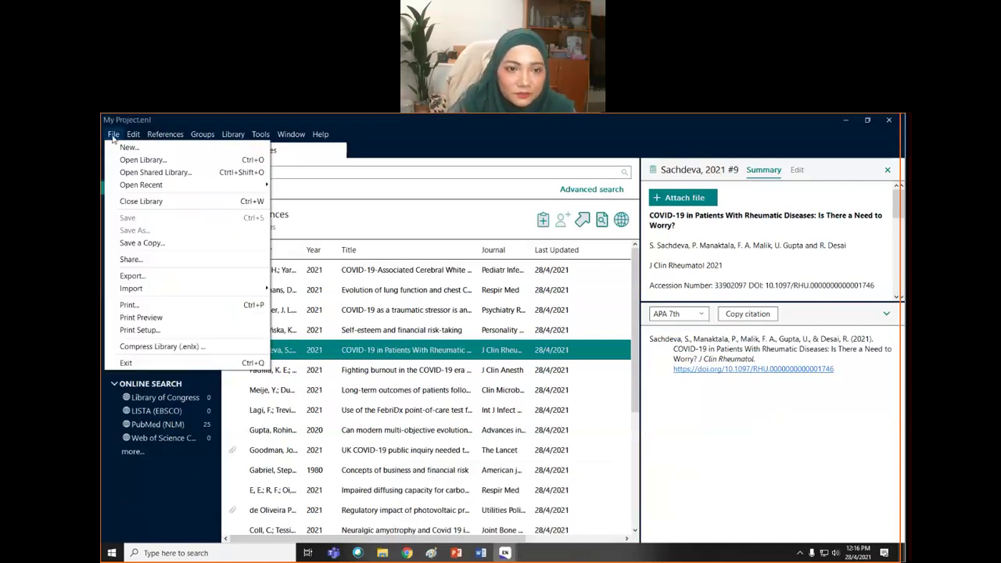
- Select references in the library, ending with only the Yildiz reference selected
click(309, 296)
click(309, 294)
click(302, 270)
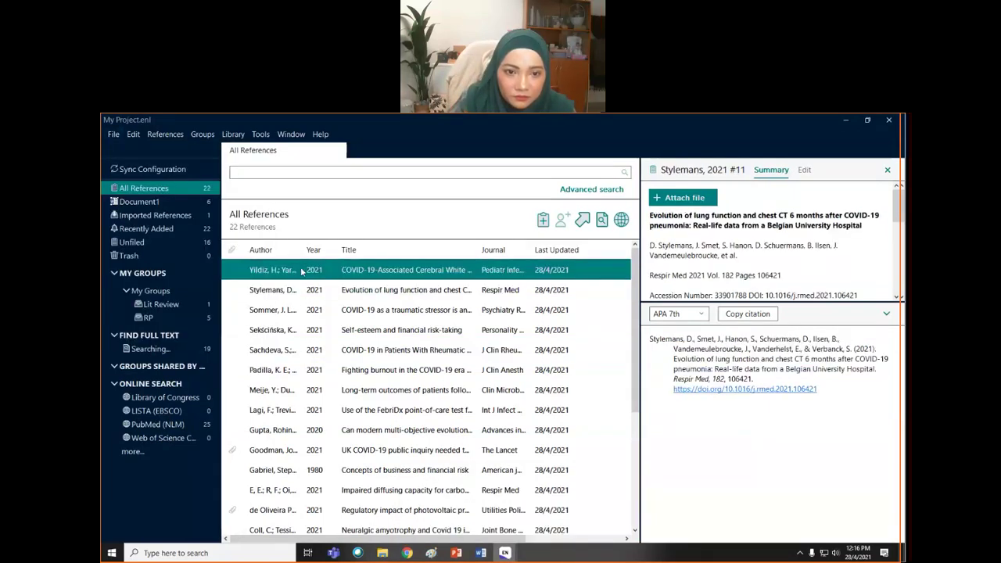
ctrl+click(312, 414)
ctrl+click(317, 467)
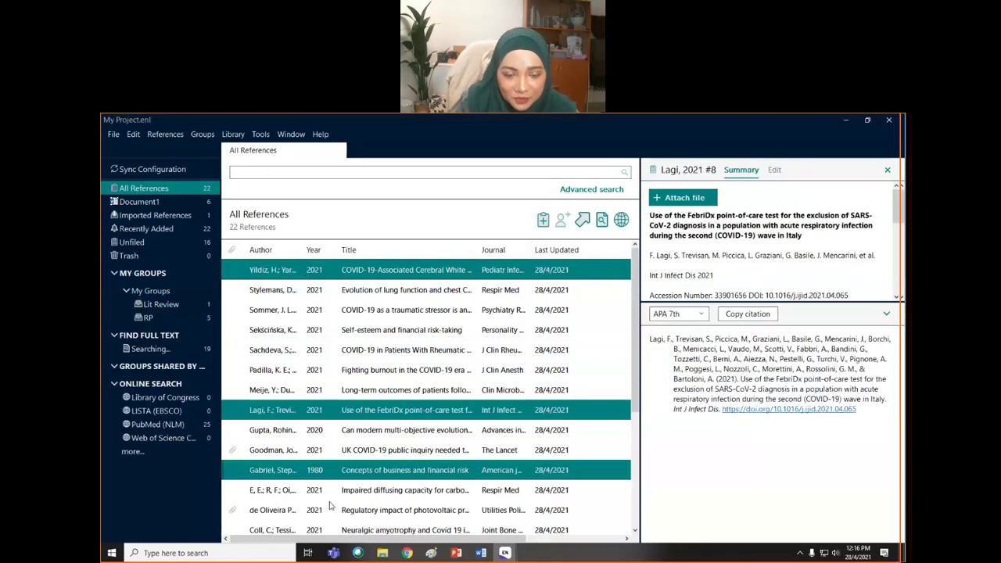
click(269, 272)
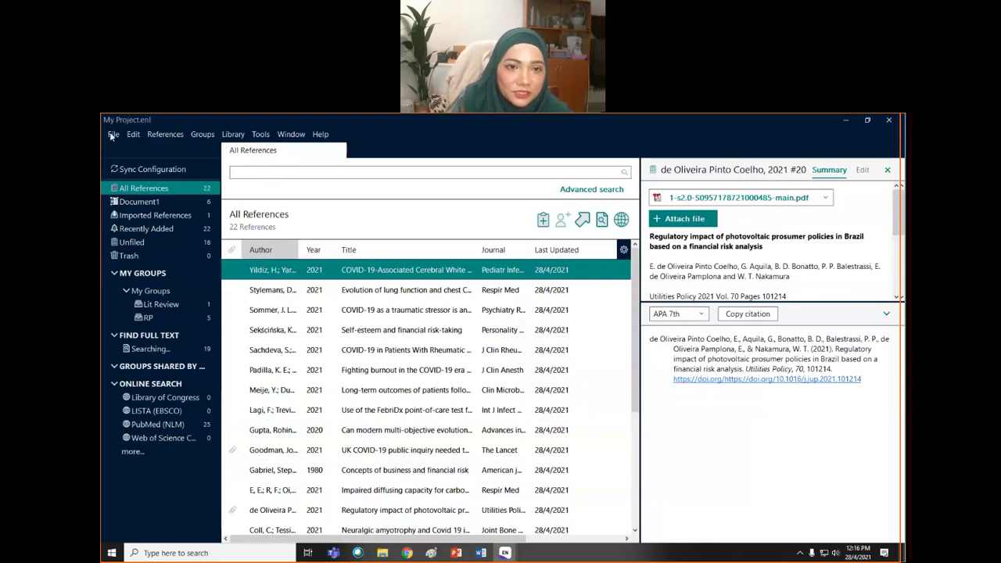
- Export all references, not only selected ones, as XML to Downloads as My Project.xml
click(113, 135)
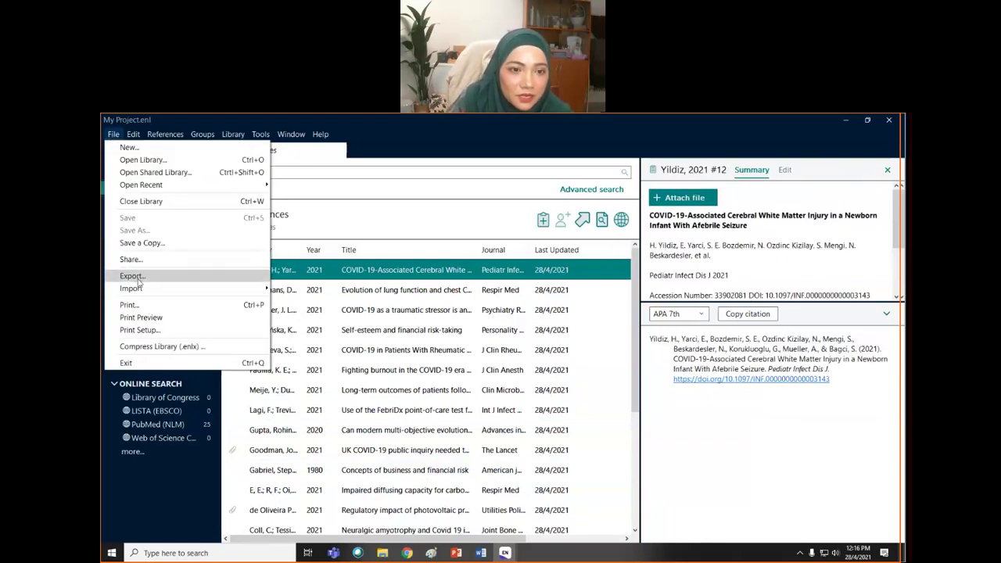
mouse_move(141, 290)
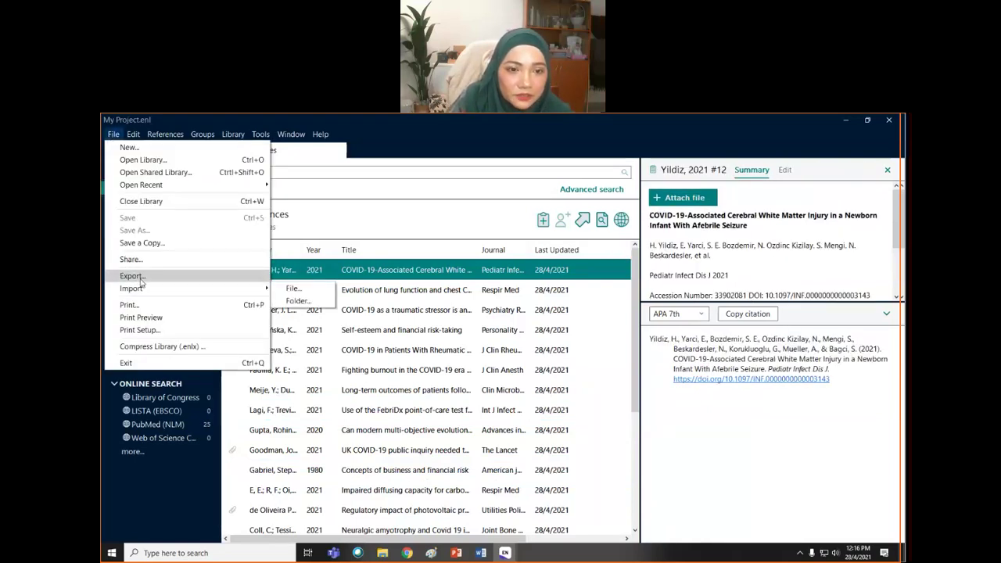
click(131, 276)
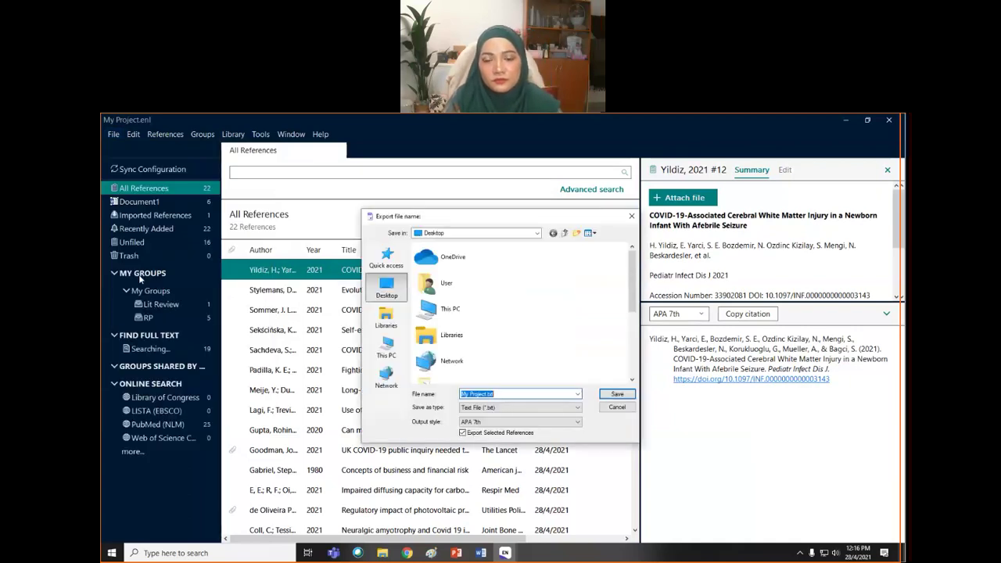
click(468, 432)
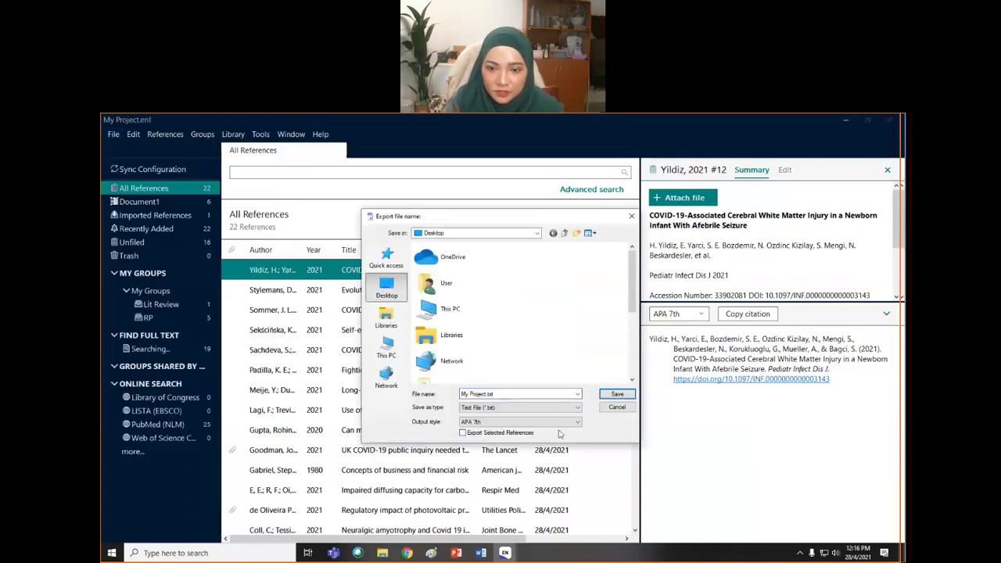
click(578, 395)
click(578, 395)
click(578, 408)
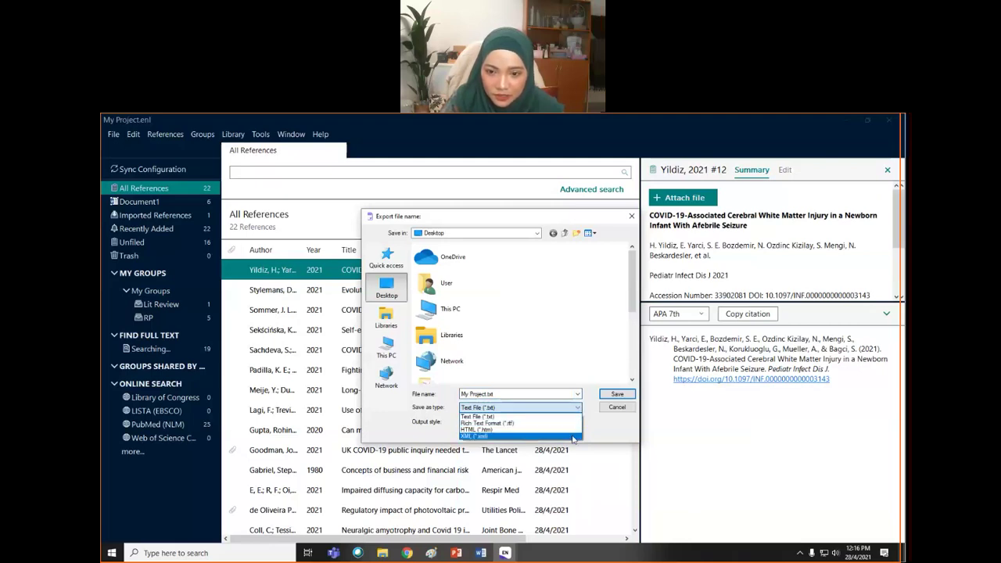
click(573, 438)
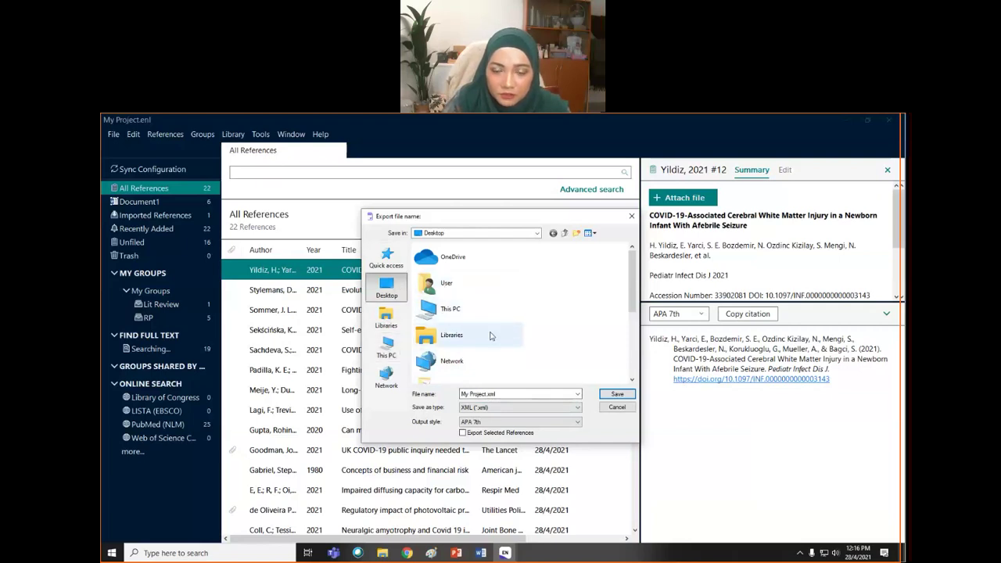
scroll(491, 336, down, 3)
click(467, 354)
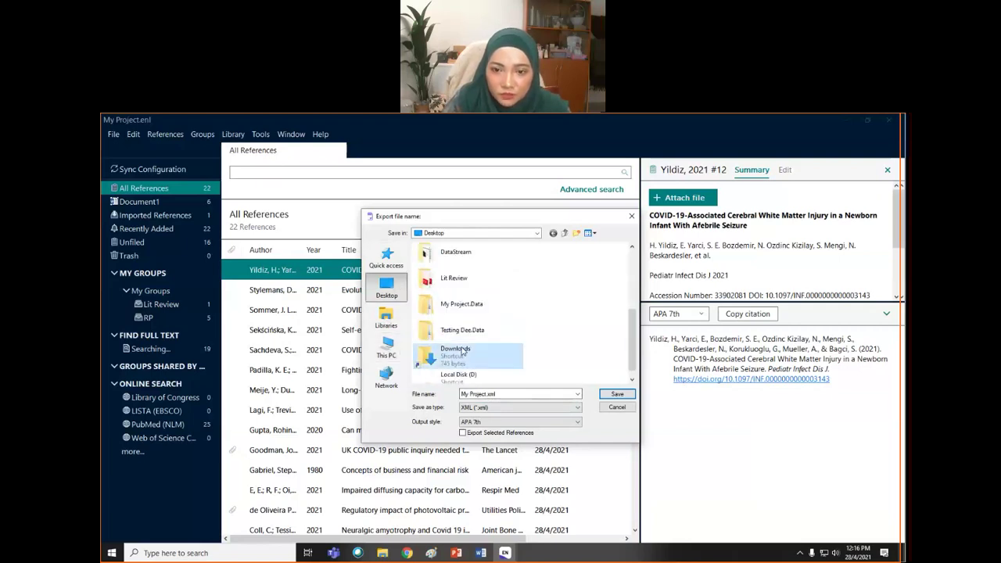
click(617, 394)
click(616, 395)
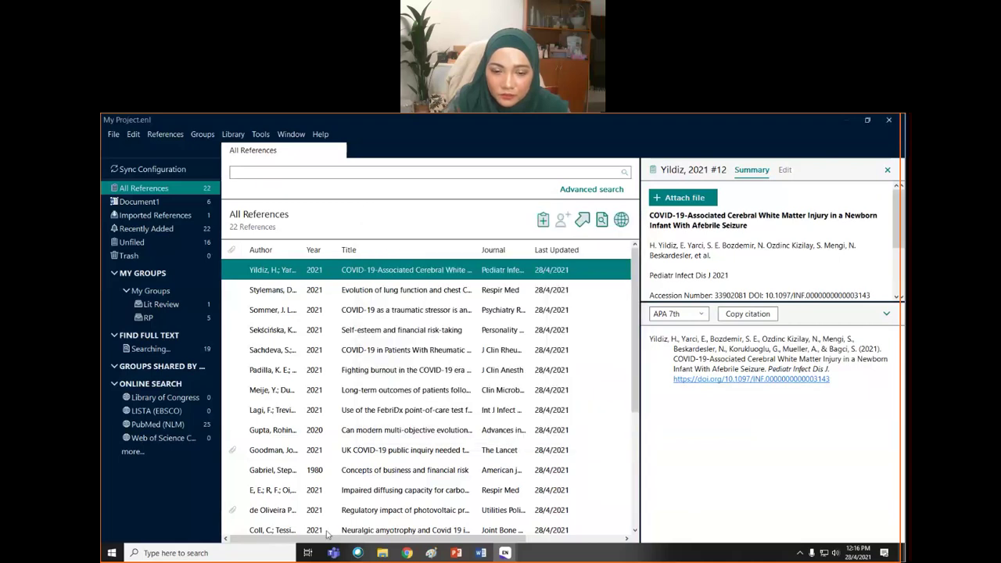
- Check the exported My Project.xml file in the Downloads folder, then return to EndNote
click(382, 554)
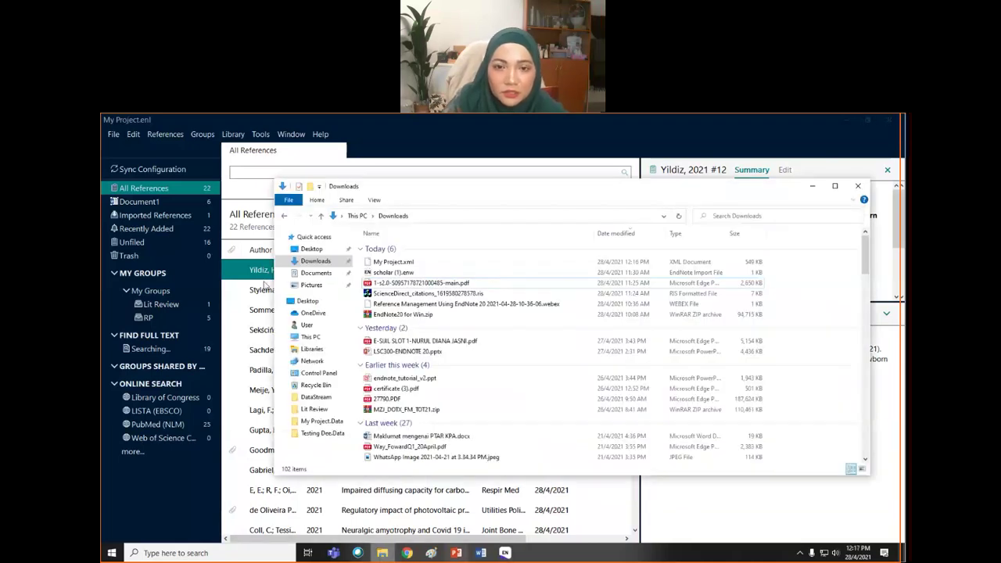
click(393, 264)
right_click(394, 264)
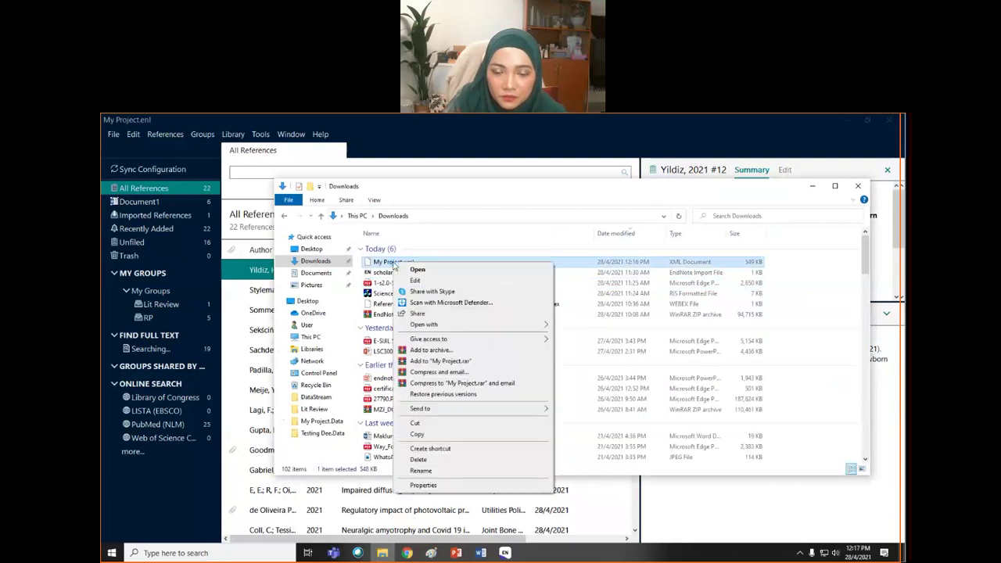
click(421, 470)
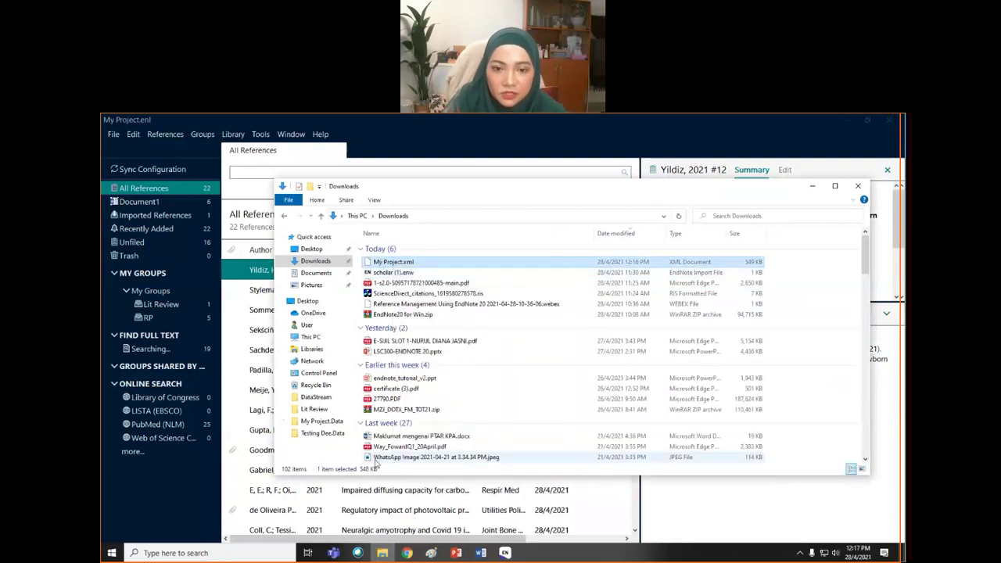
click(375, 496)
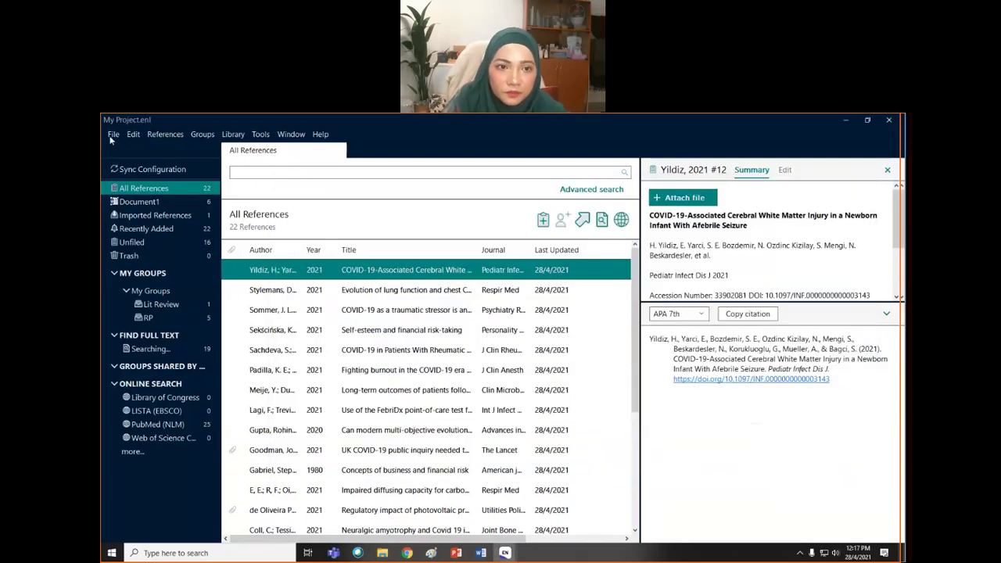
- Import My Project.xml from Downloads using the EndNote generated XML import option
click(114, 134)
mouse_move(146, 292)
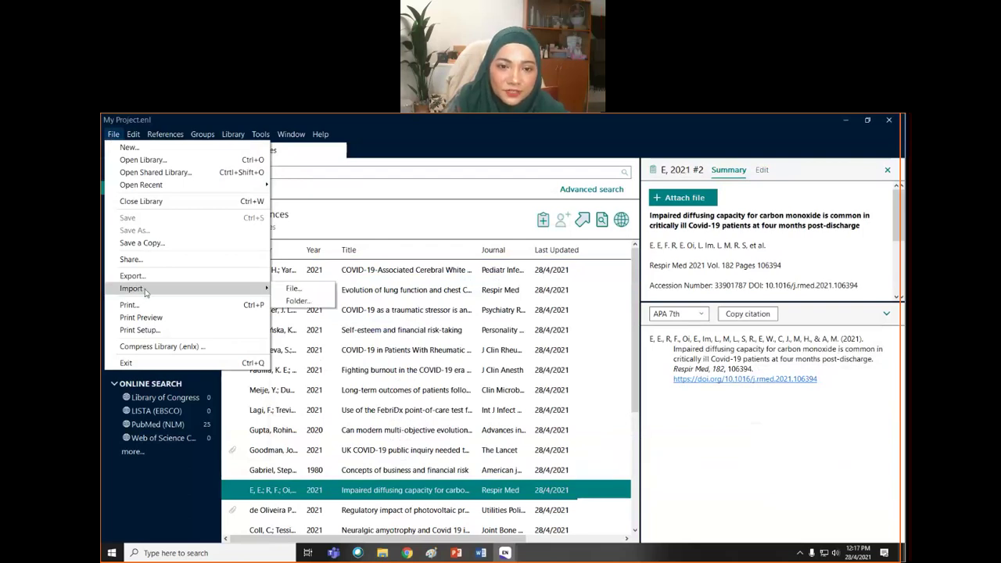
click(290, 287)
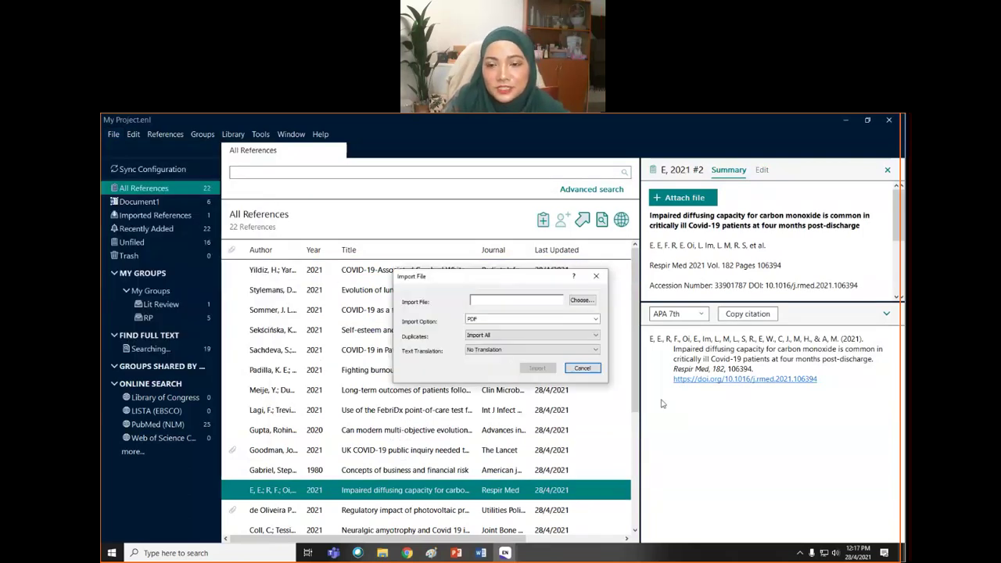
click(596, 320)
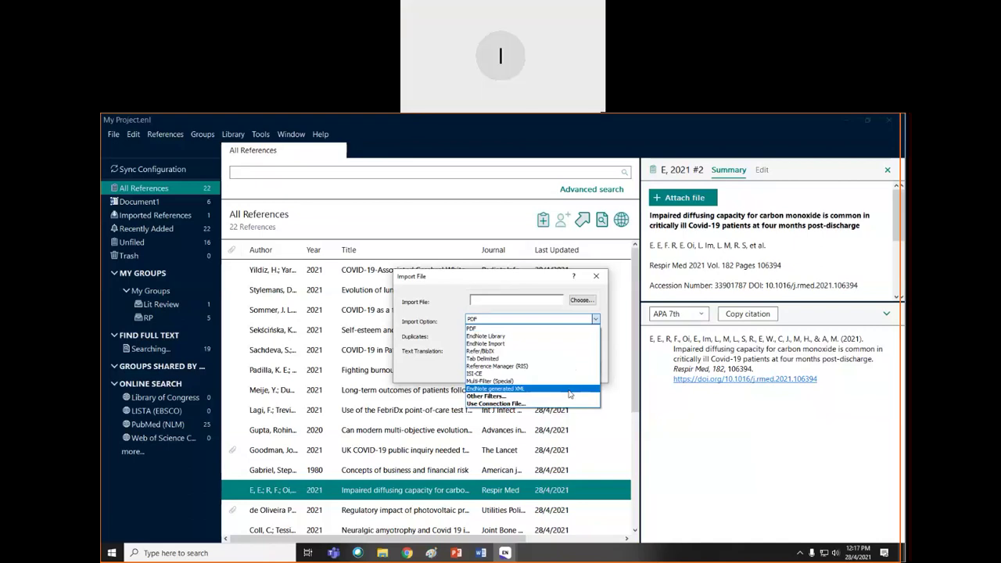
click(570, 391)
click(582, 300)
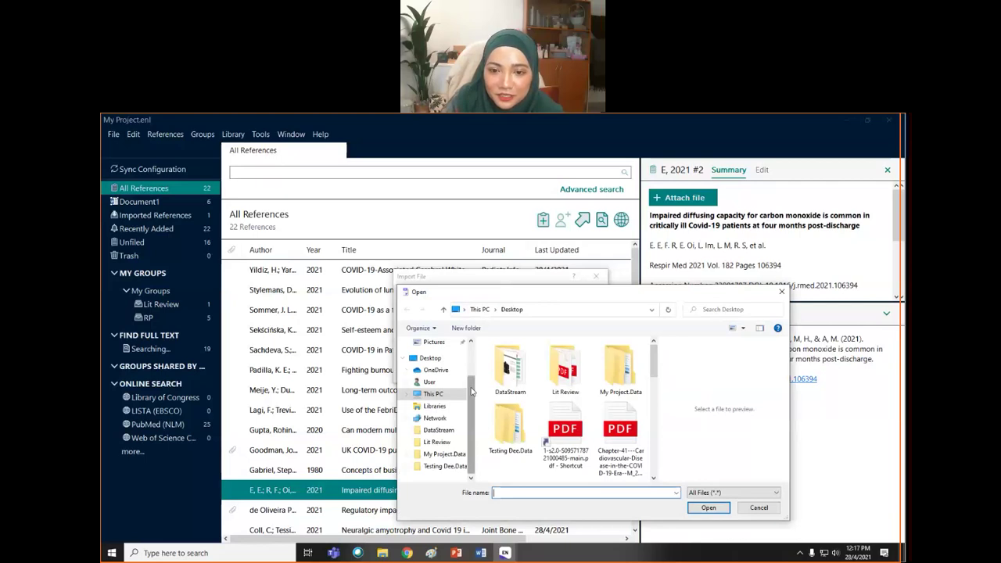
scroll(469, 395, up, 2)
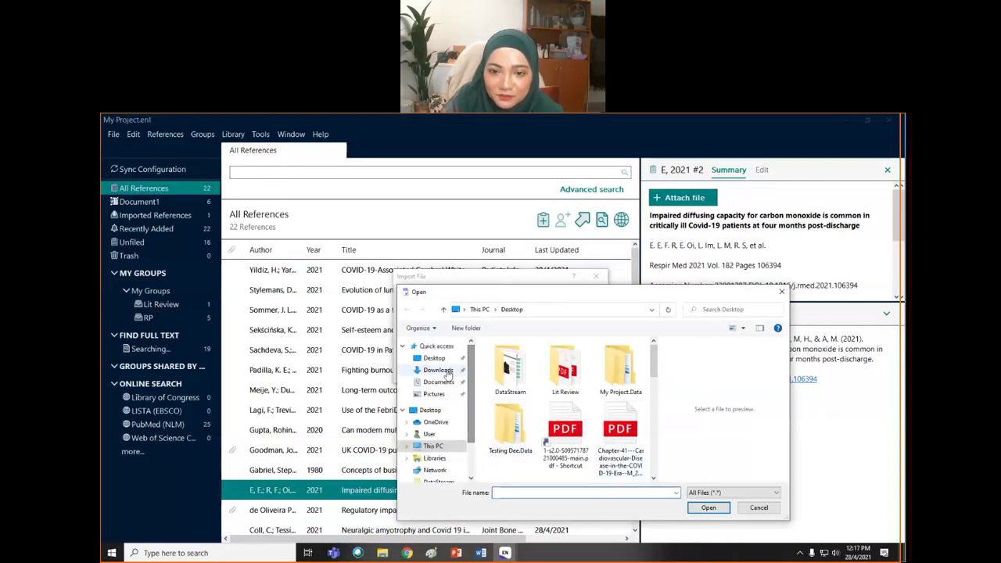
click(447, 374)
click(500, 372)
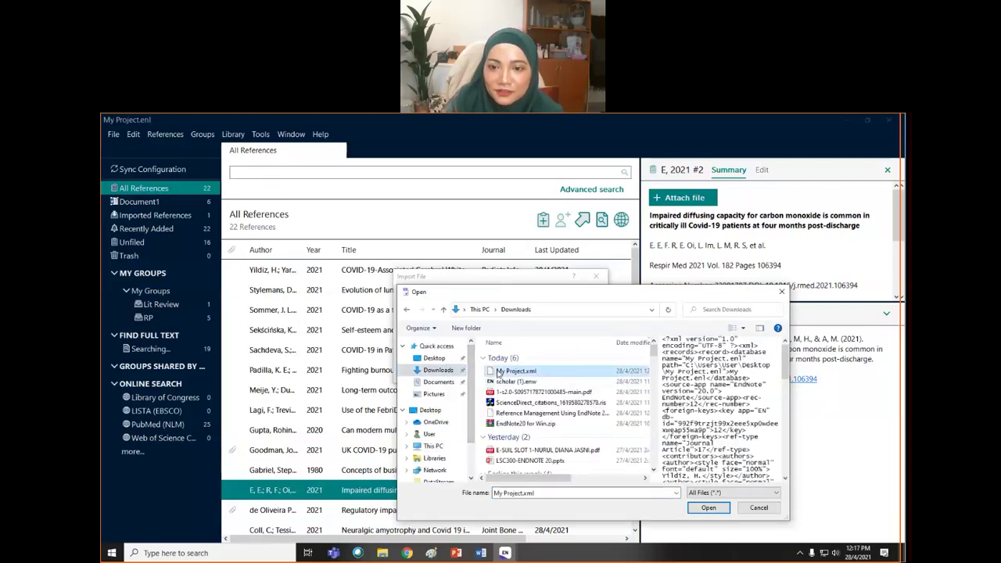
click(709, 508)
click(532, 371)
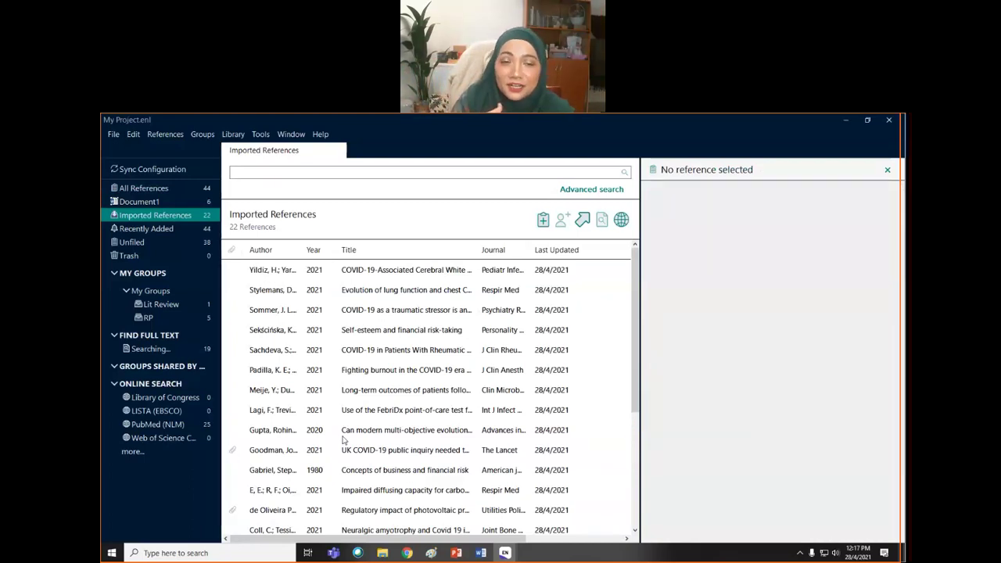
- Close the File menu unused and select the Sommer 2021 reference
click(117, 136)
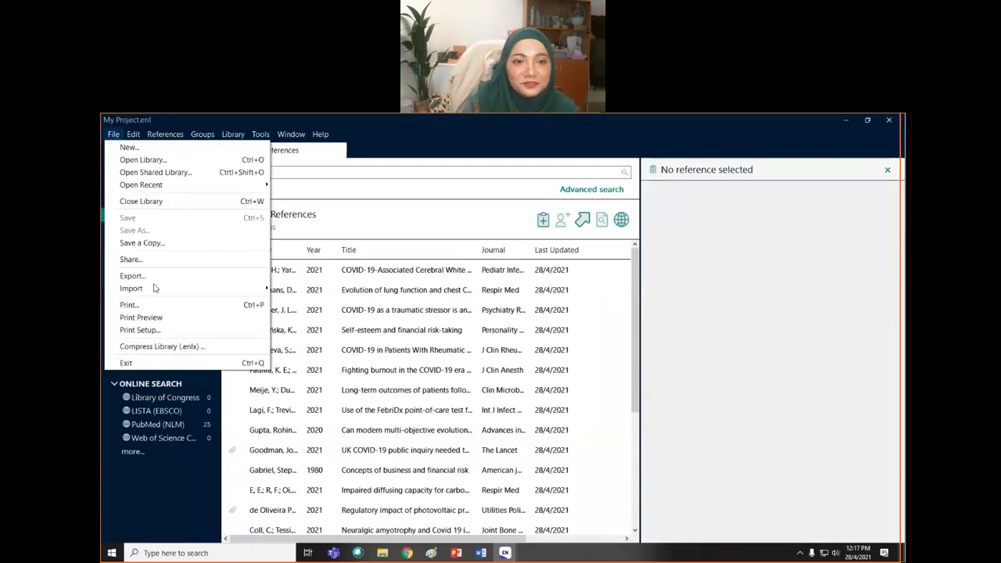
mouse_move(160, 295)
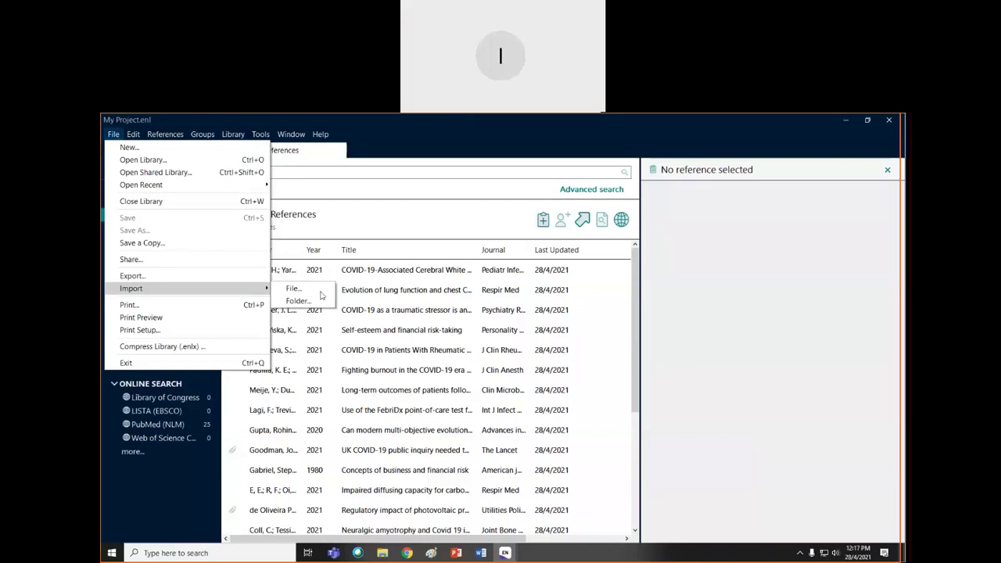
click(381, 318)
click(381, 317)
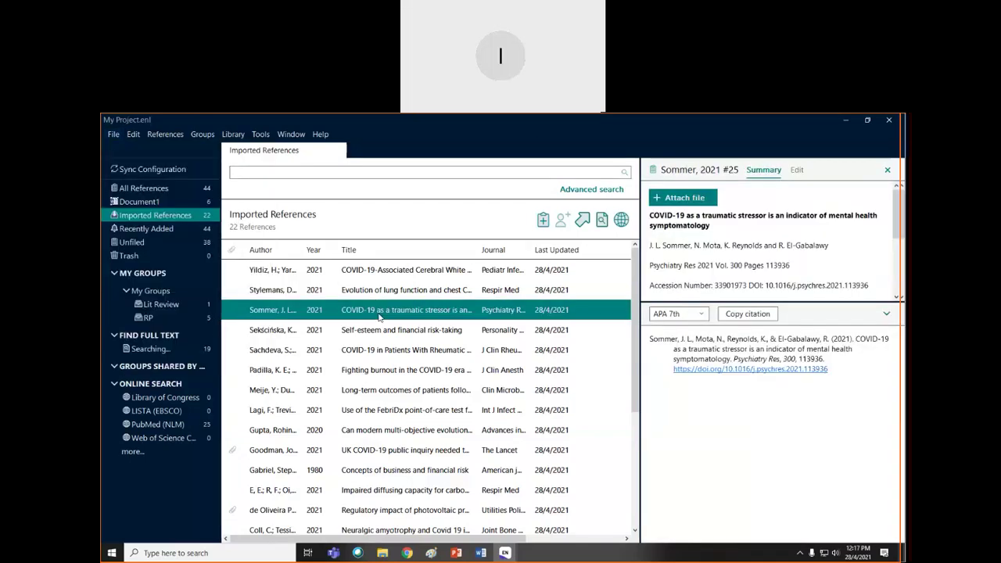